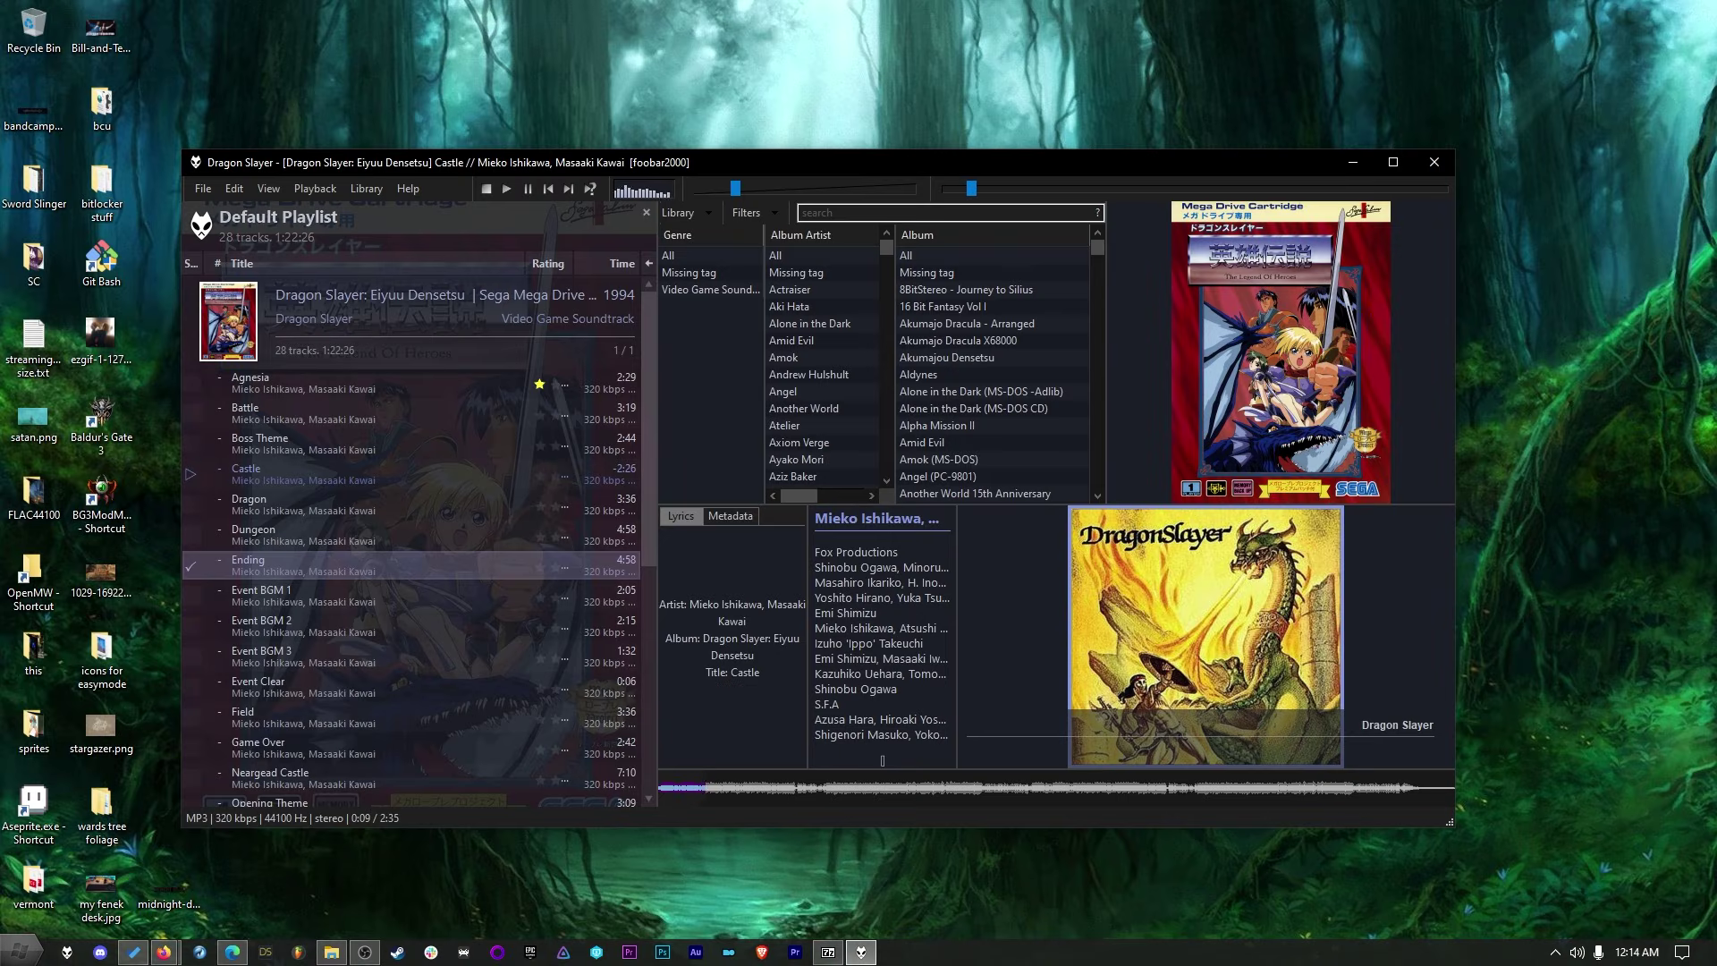
click(198, 189)
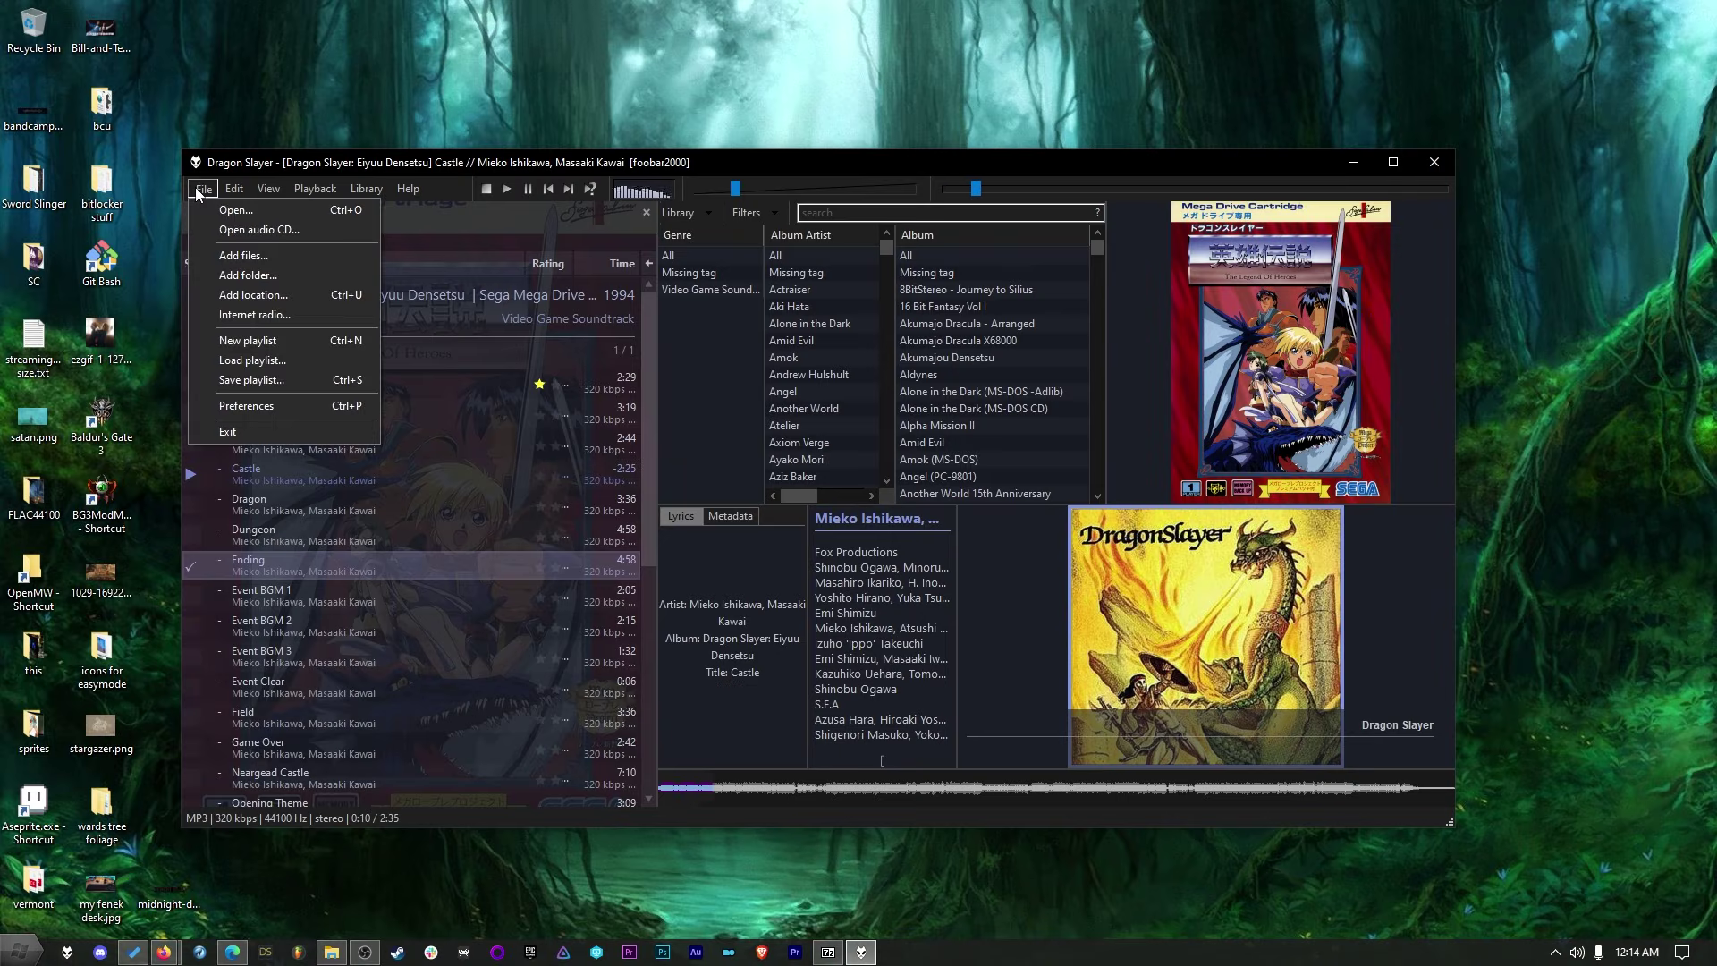
click(247, 407)
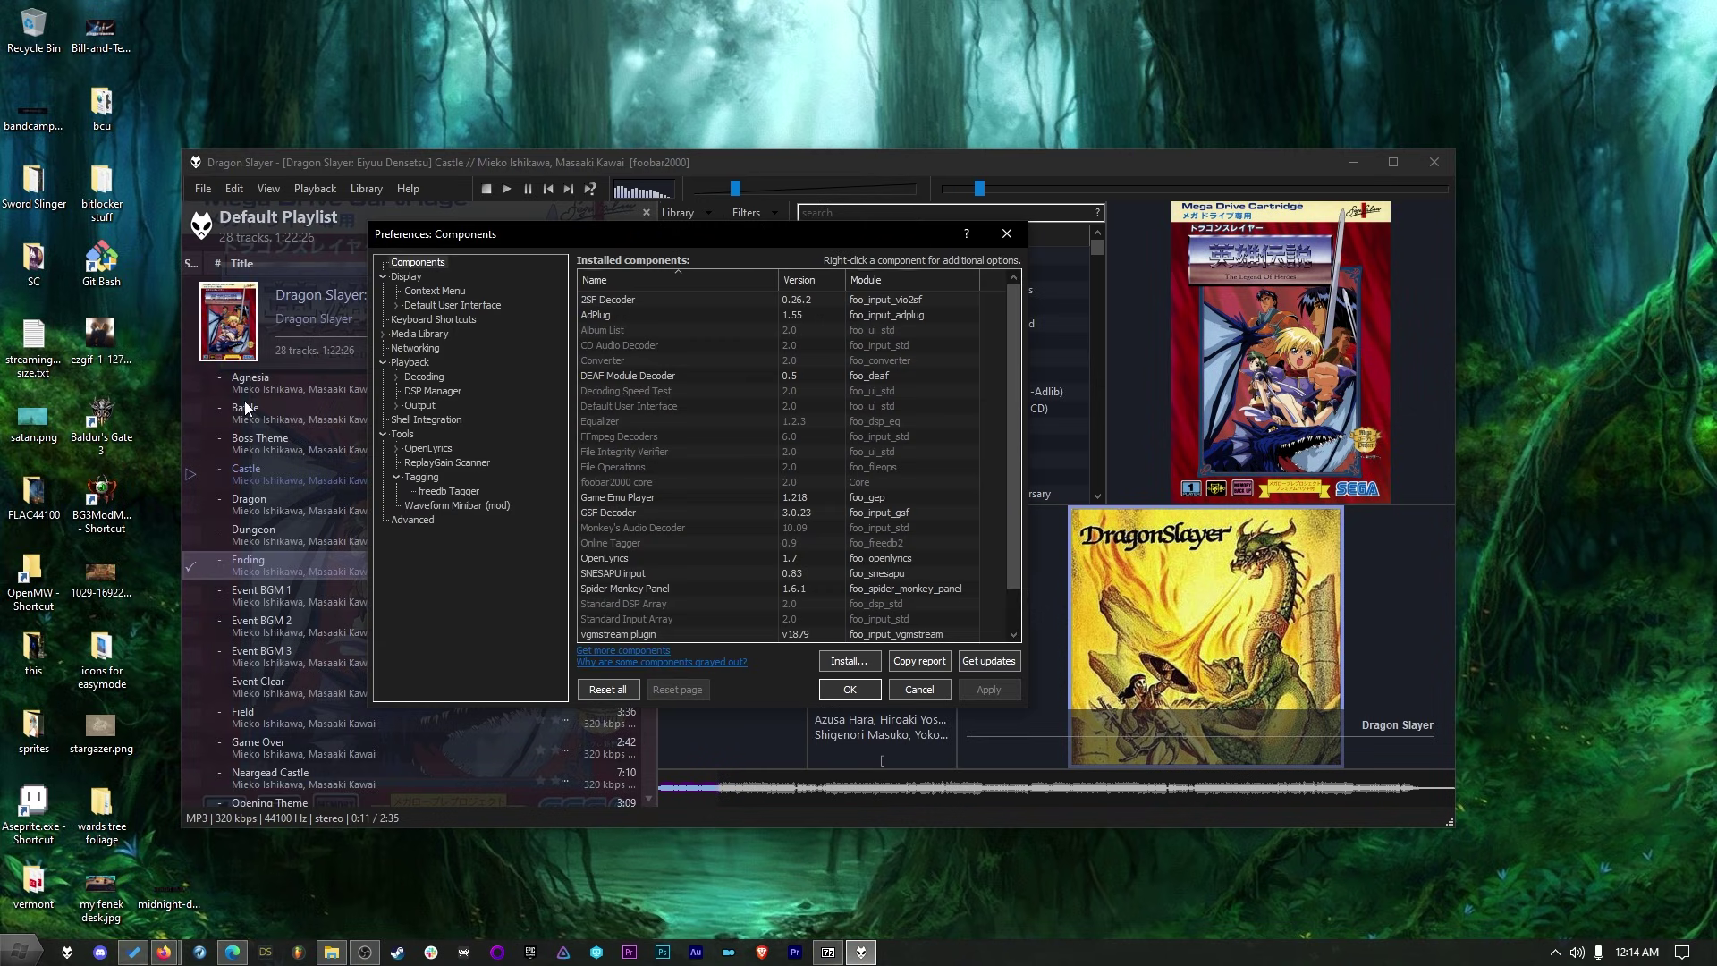
click(939, 690)
click(314, 191)
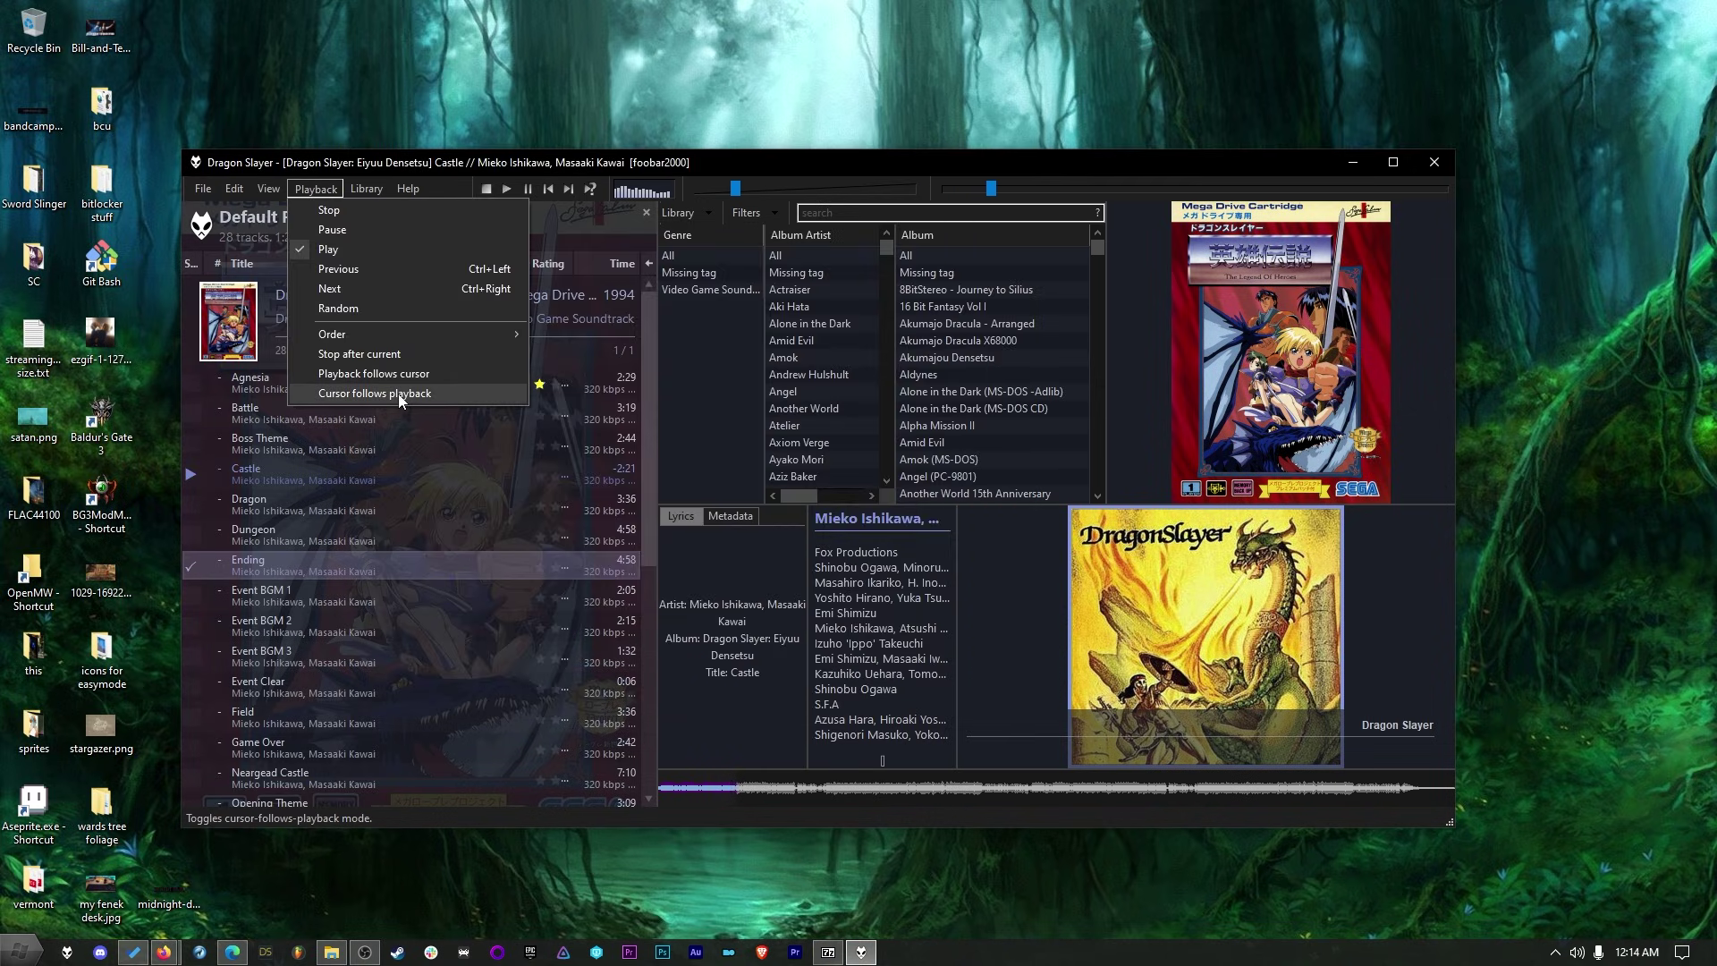
mouse_move(265, 196)
mouse_move(329, 365)
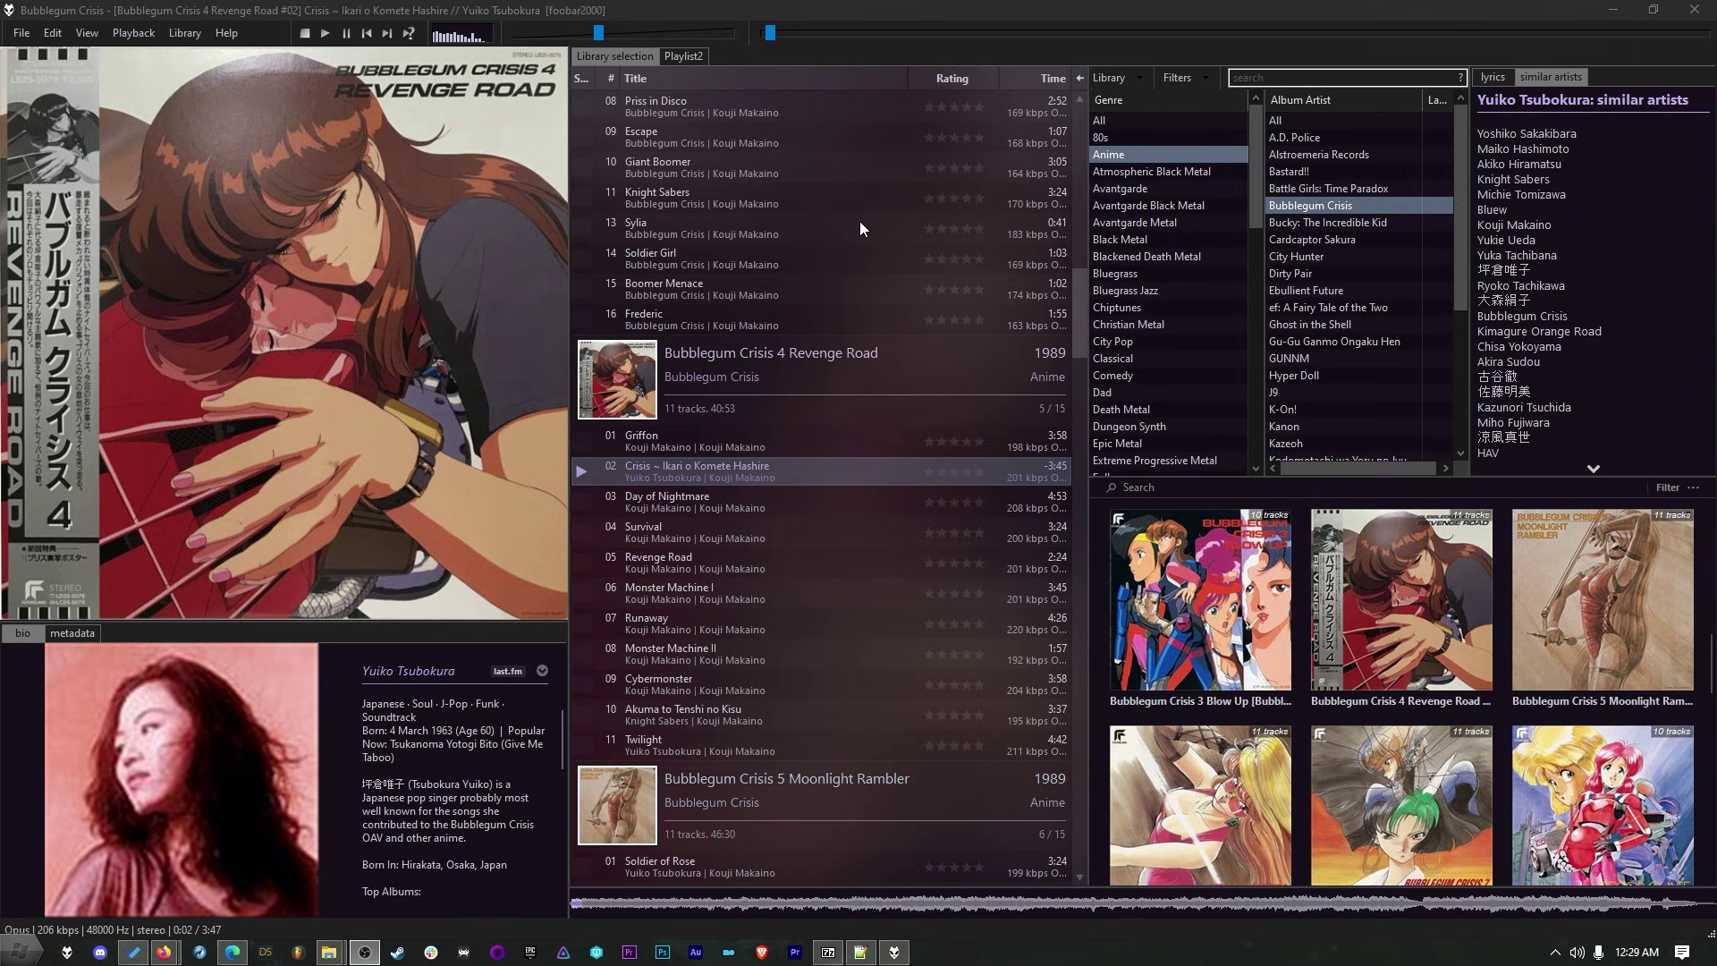
scroll(900, 445, down, 10)
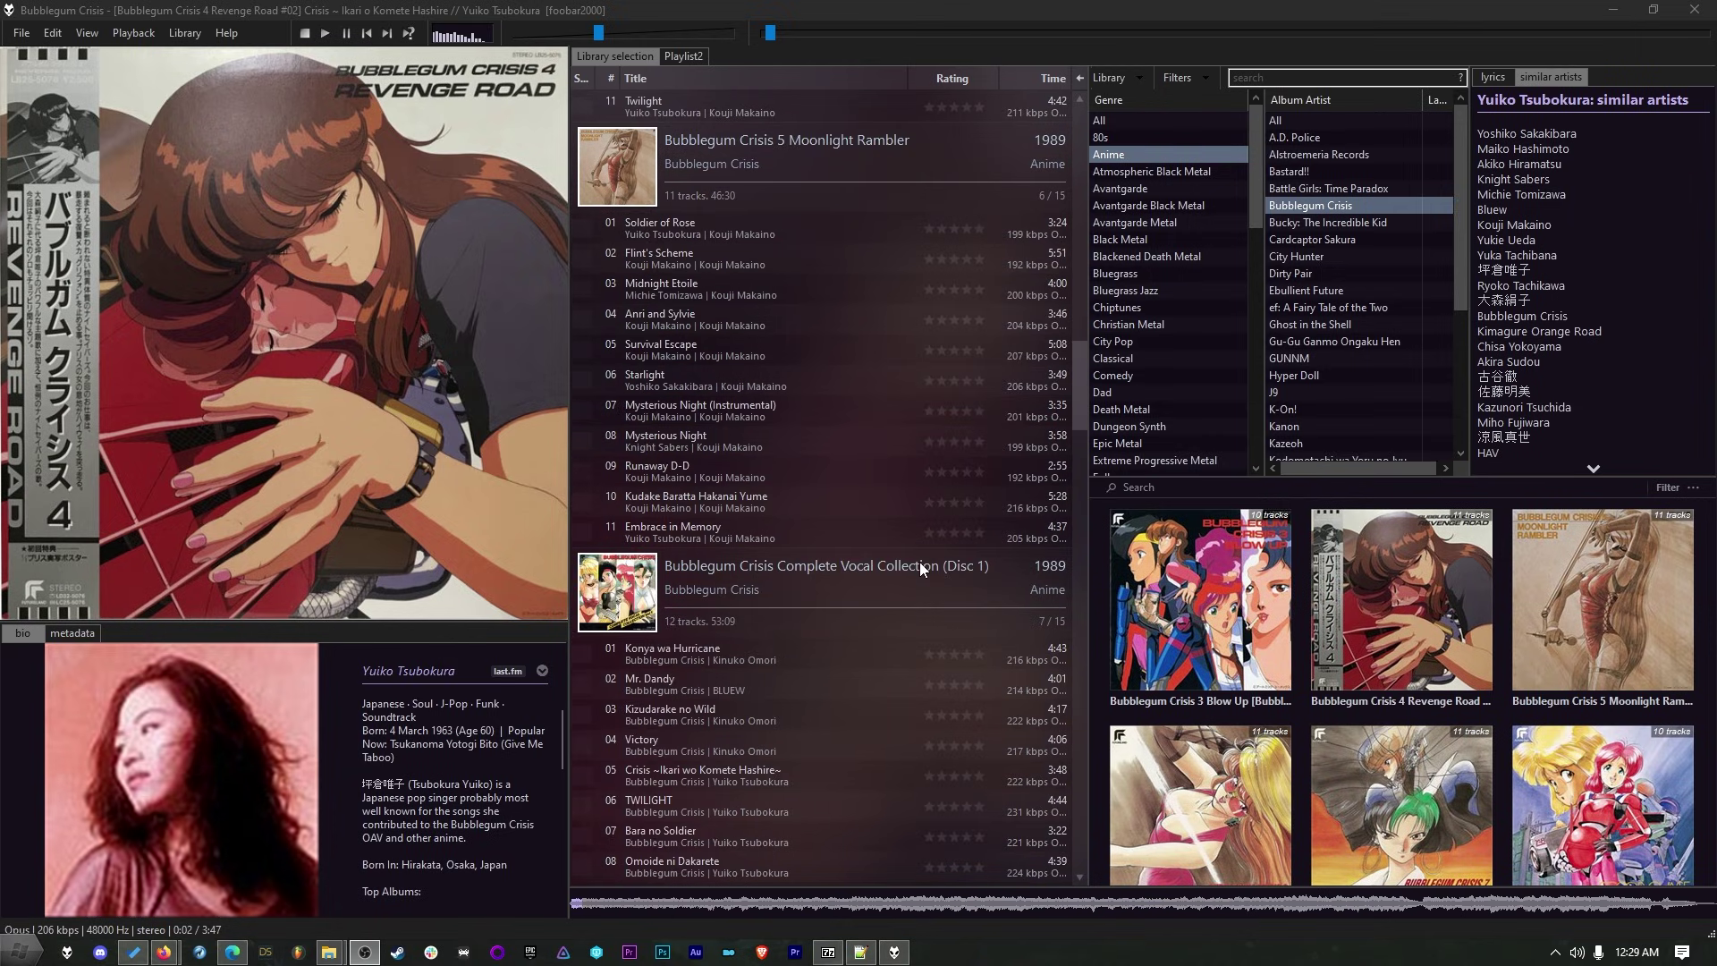
scroll(920, 562, down, 5)
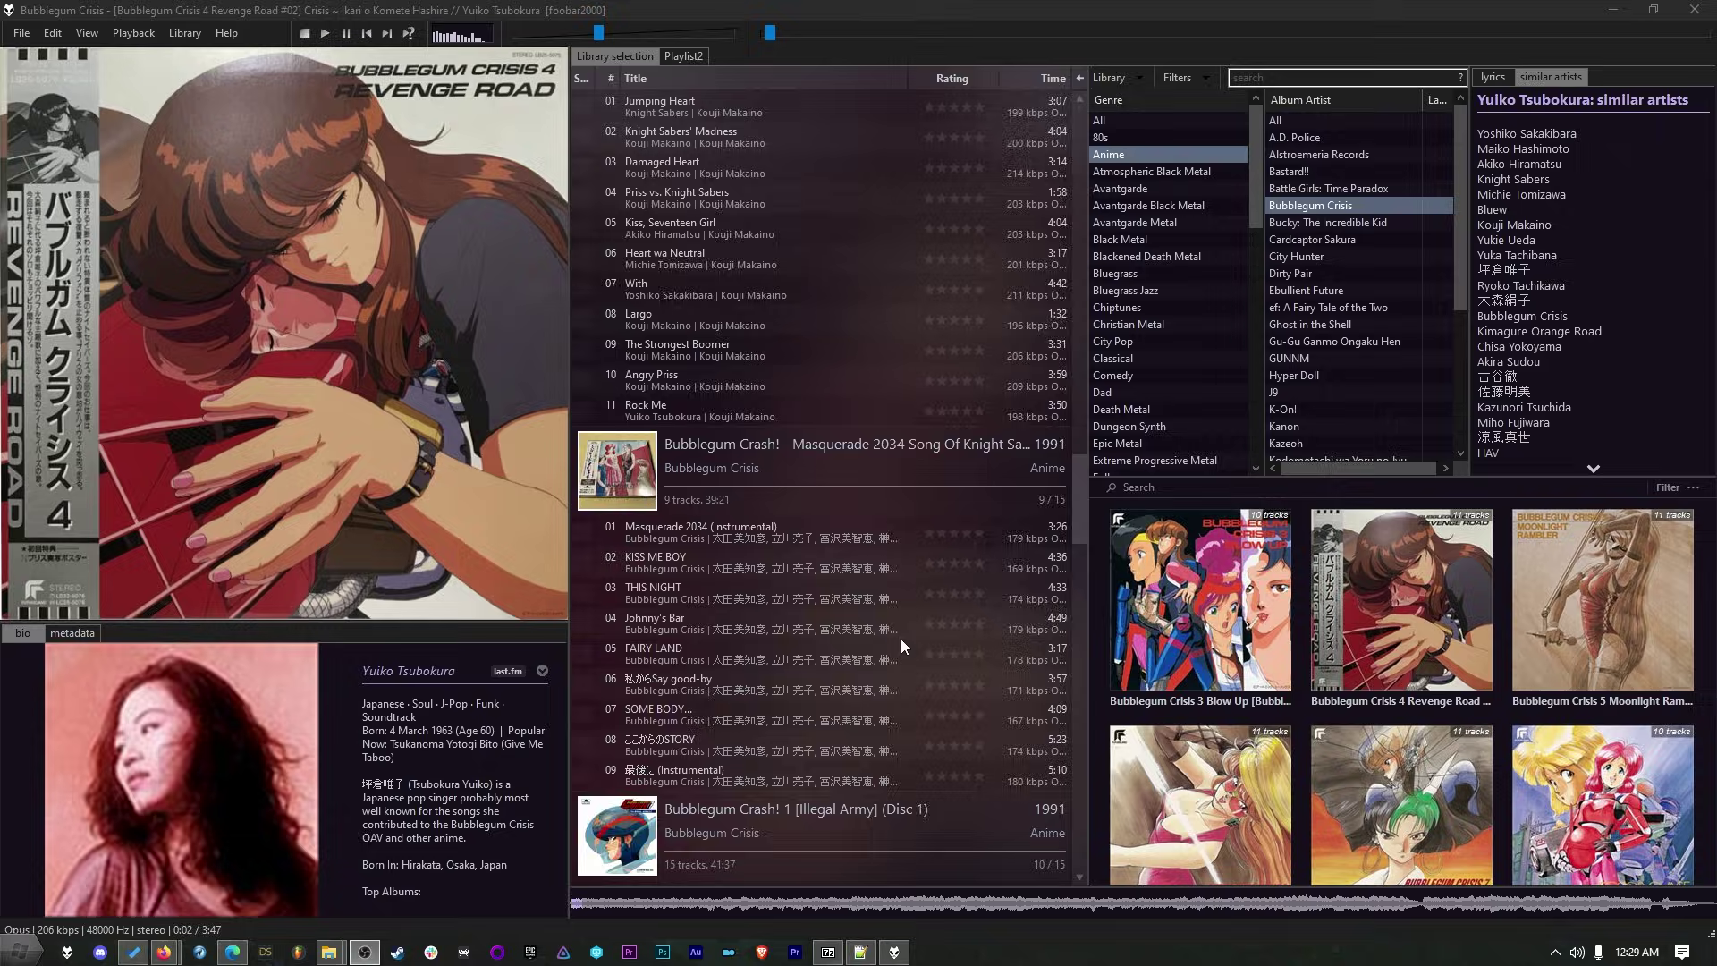
scroll(893, 637, up, 8)
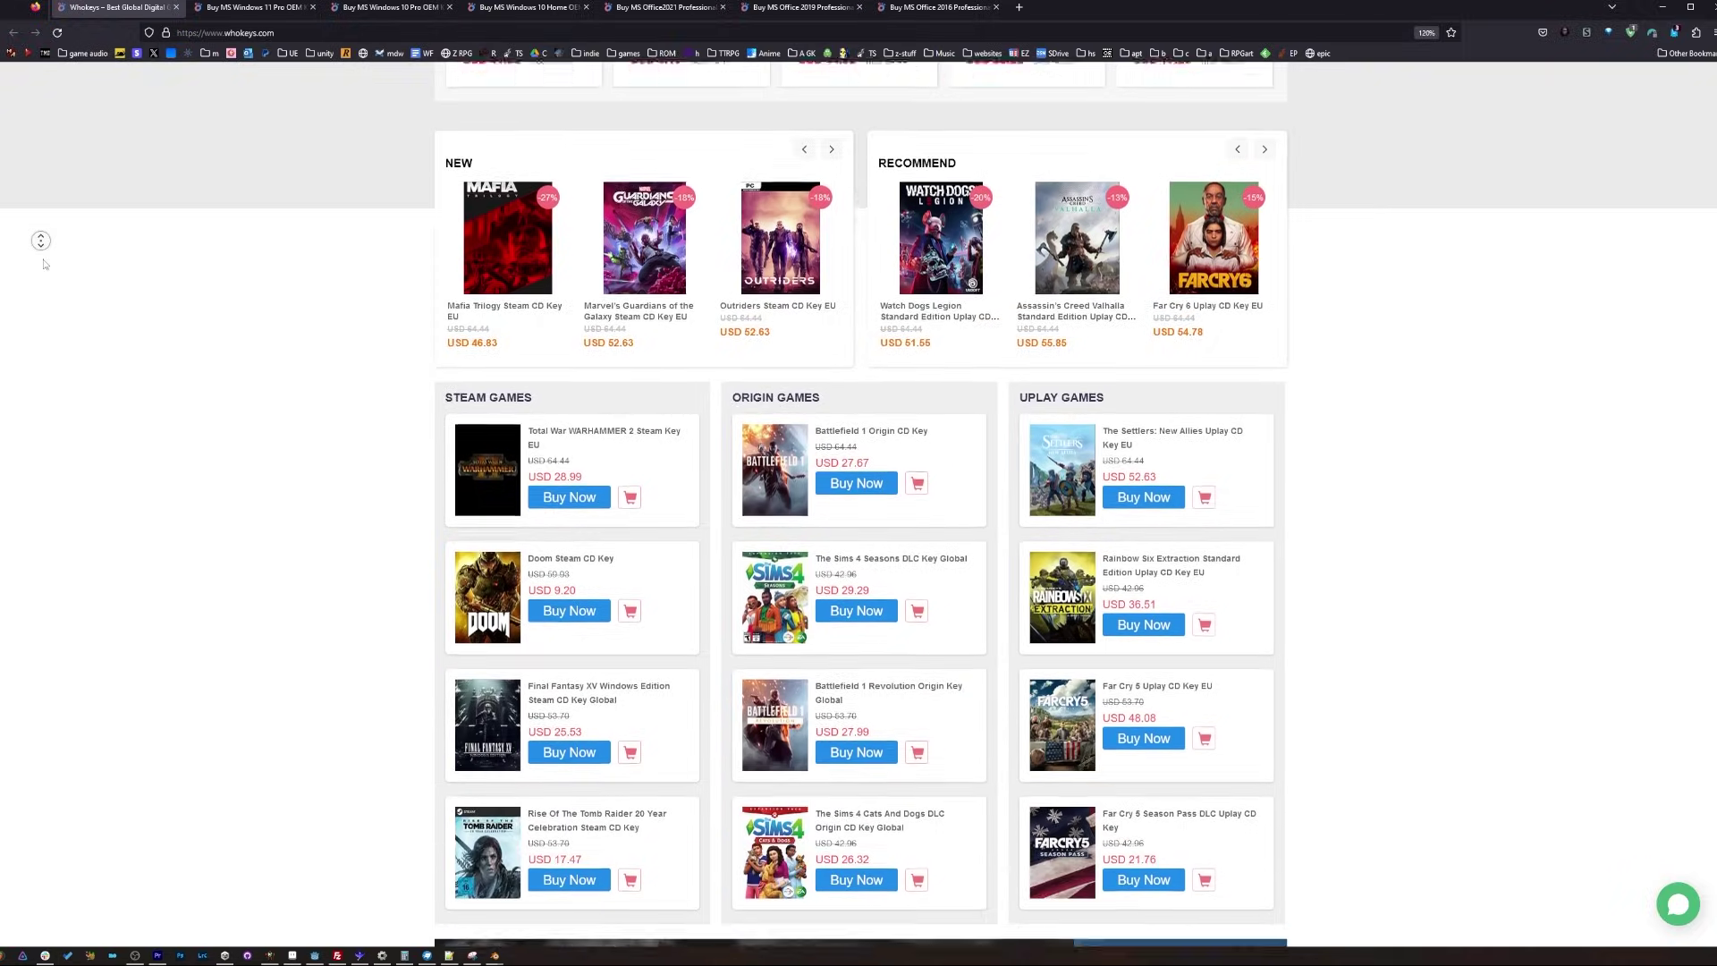
Look through the Whokeys product pages for Windows 11 Pro, Windows 10 Pro, Windows 10 Home, Office 2021, Office 2019 and Office 2016
key(ctrl+Tab)
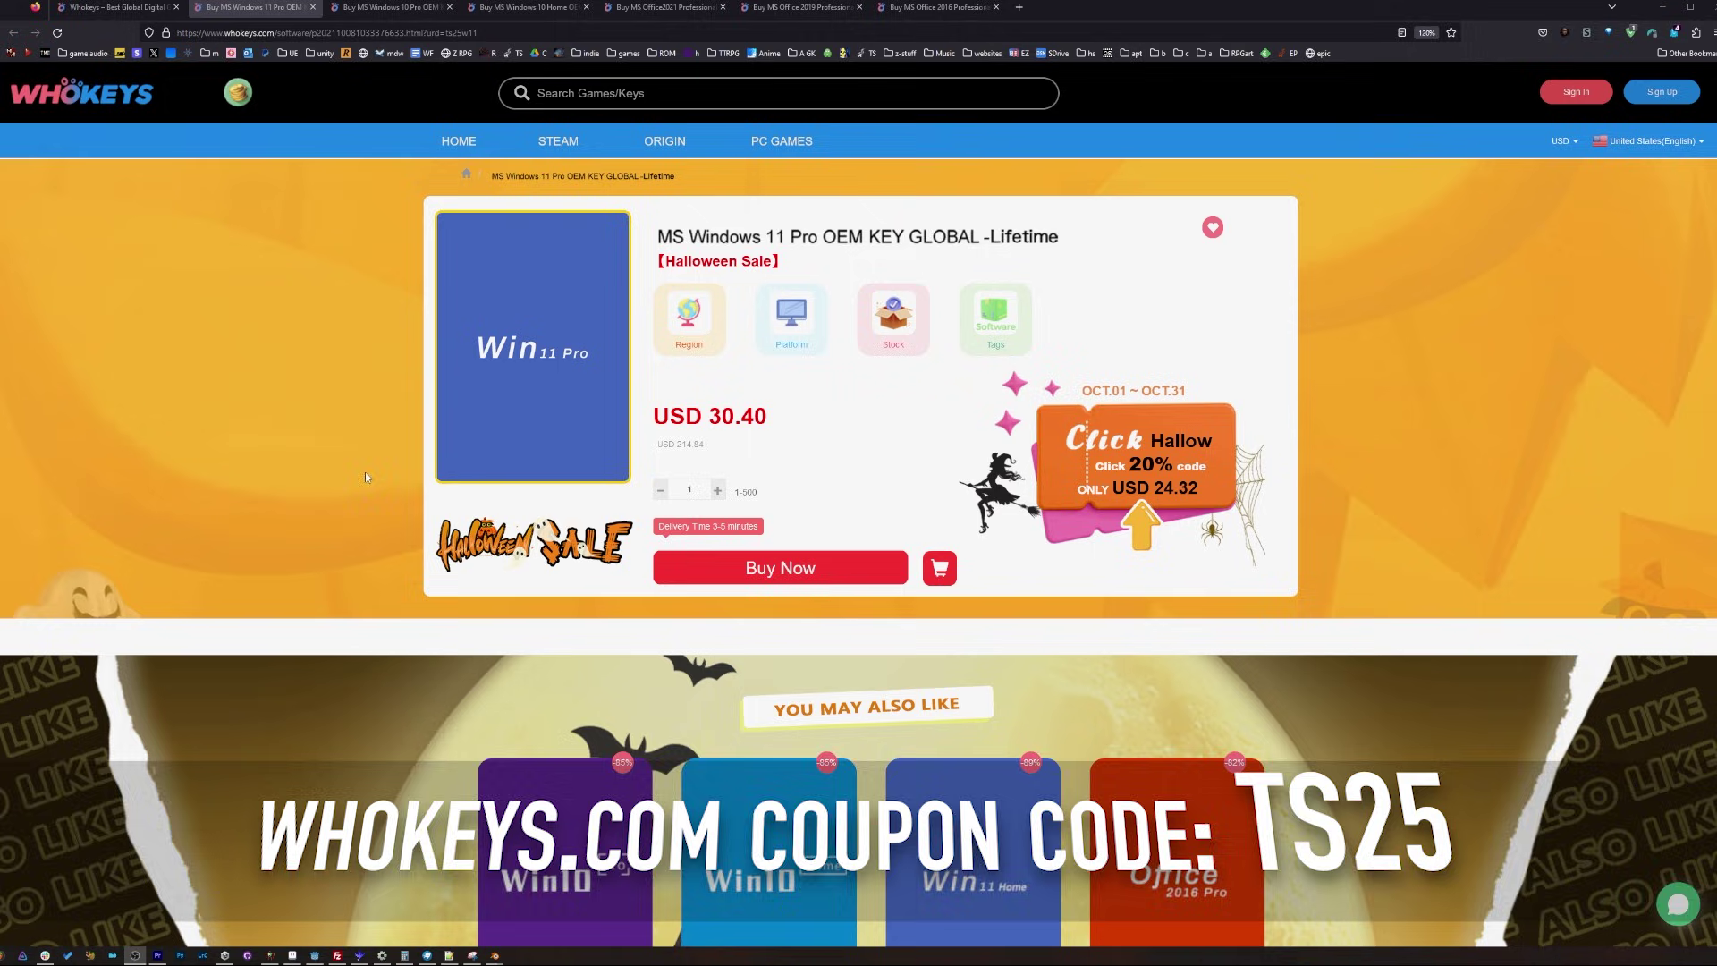
key(ctrl+Tab)
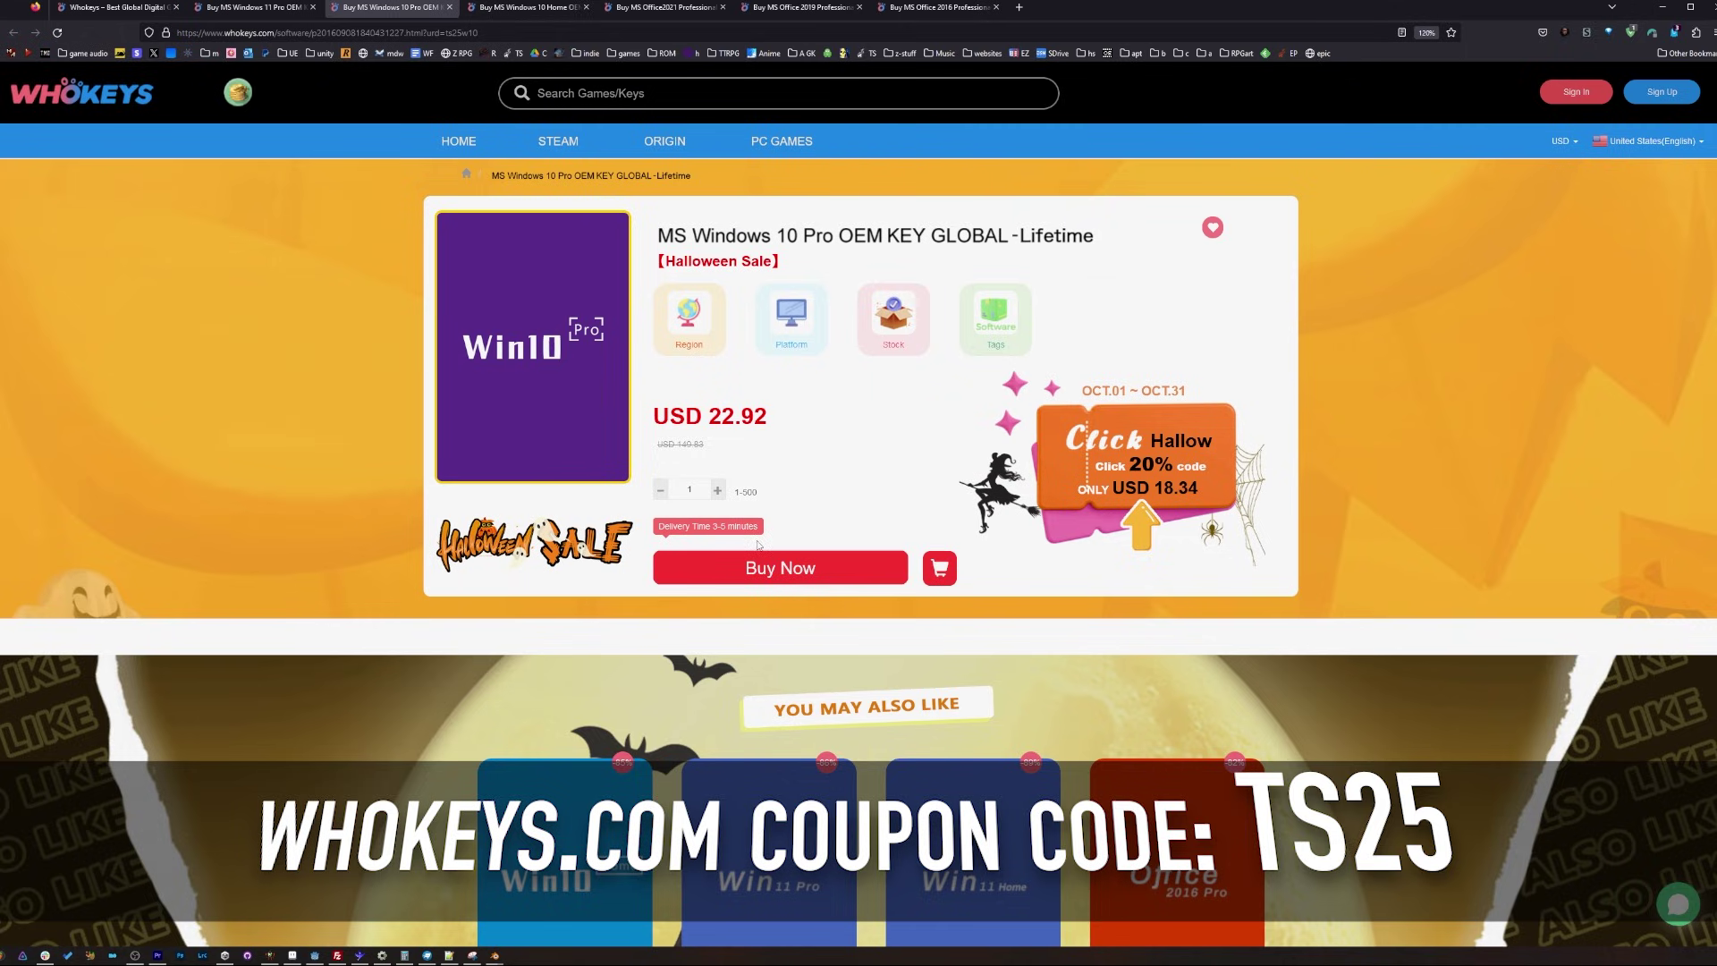
click(545, 8)
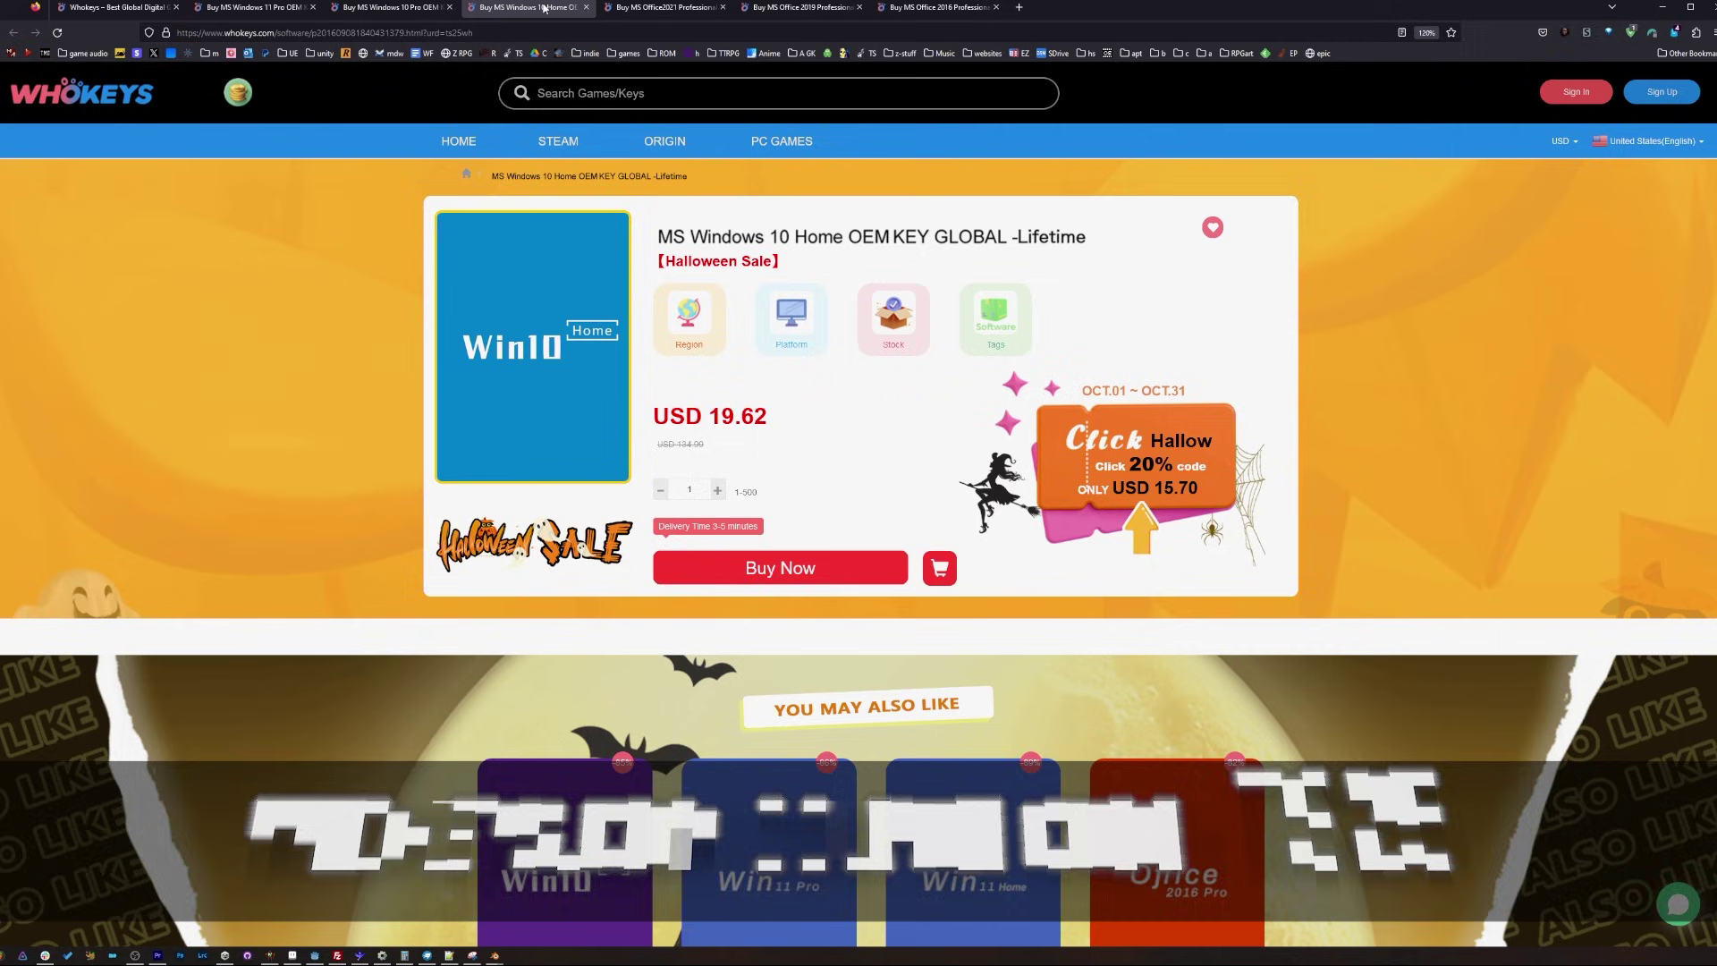
click(641, 8)
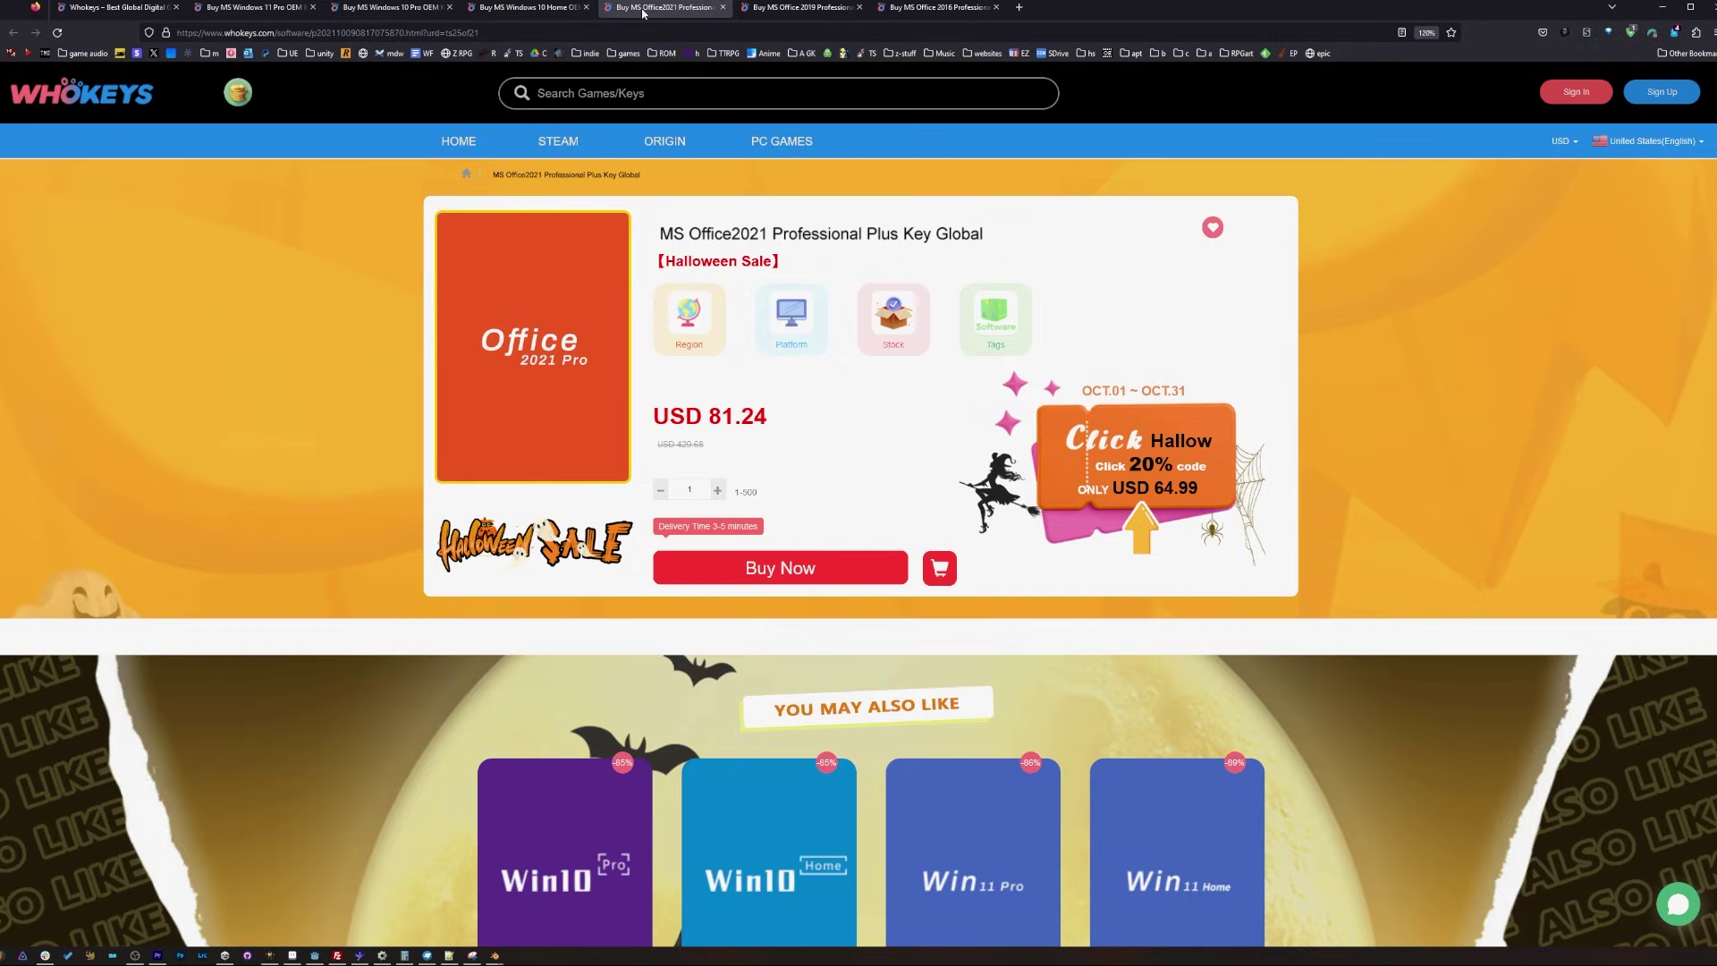
click(792, 8)
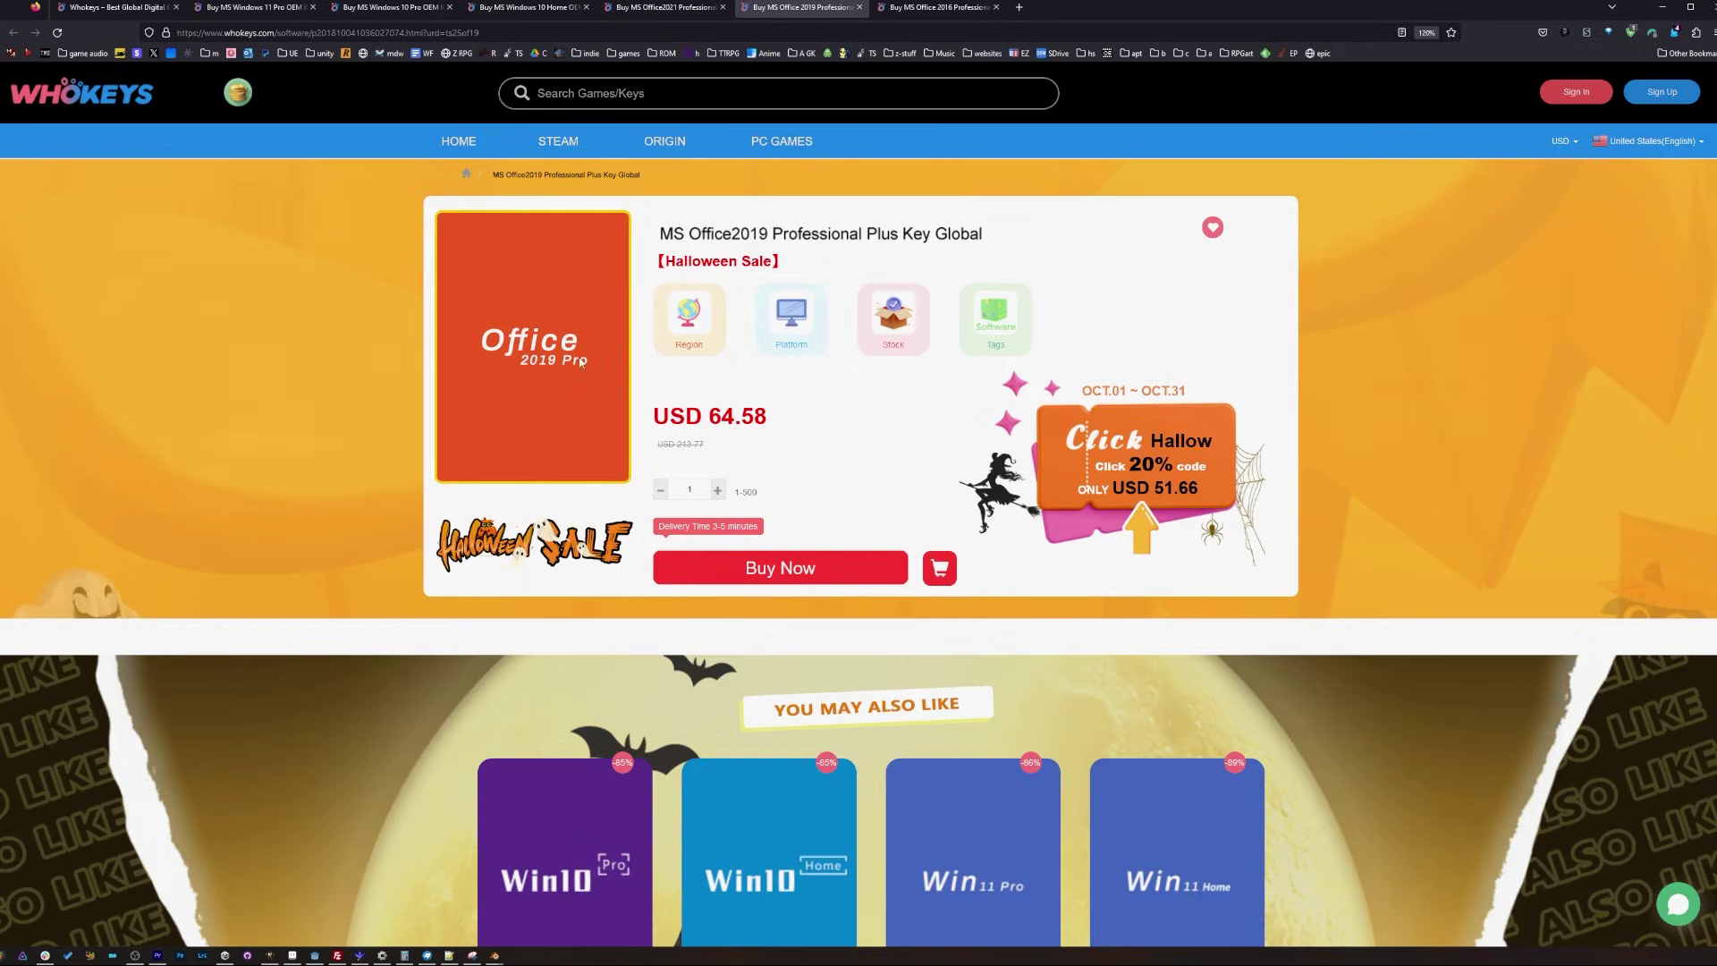
click(969, 11)
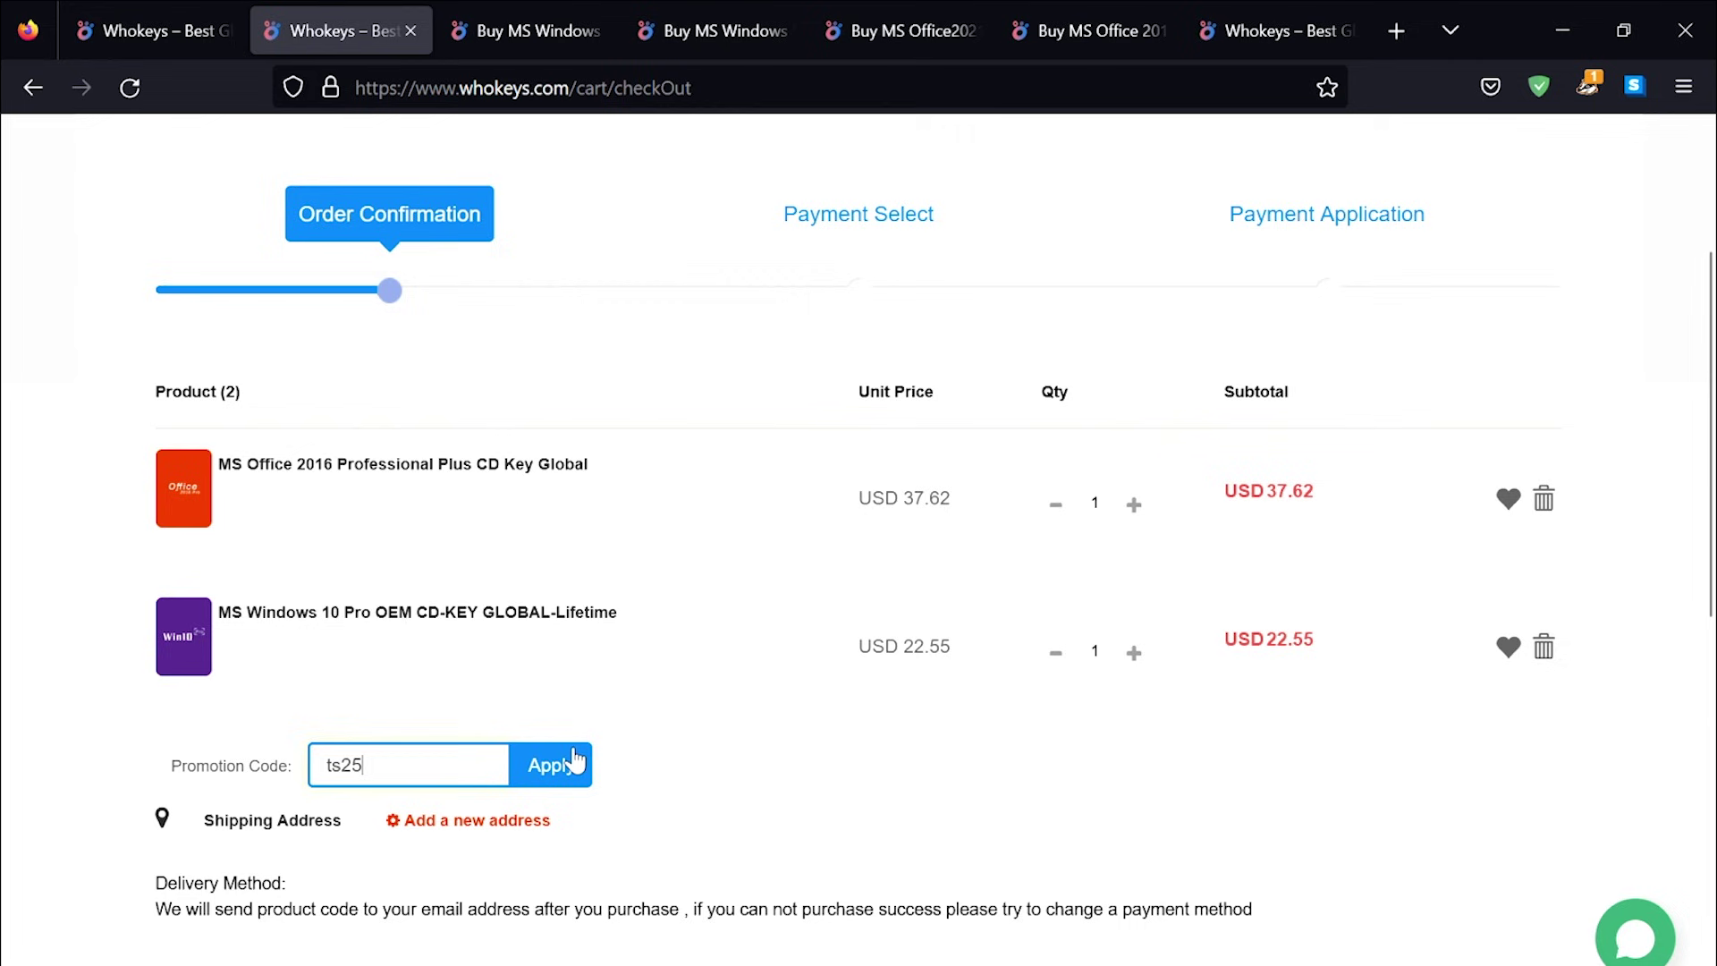
Apply the promotion code ts25 to the order containing Office 2016 Professional Plus and Windows 10 Pro
click(572, 765)
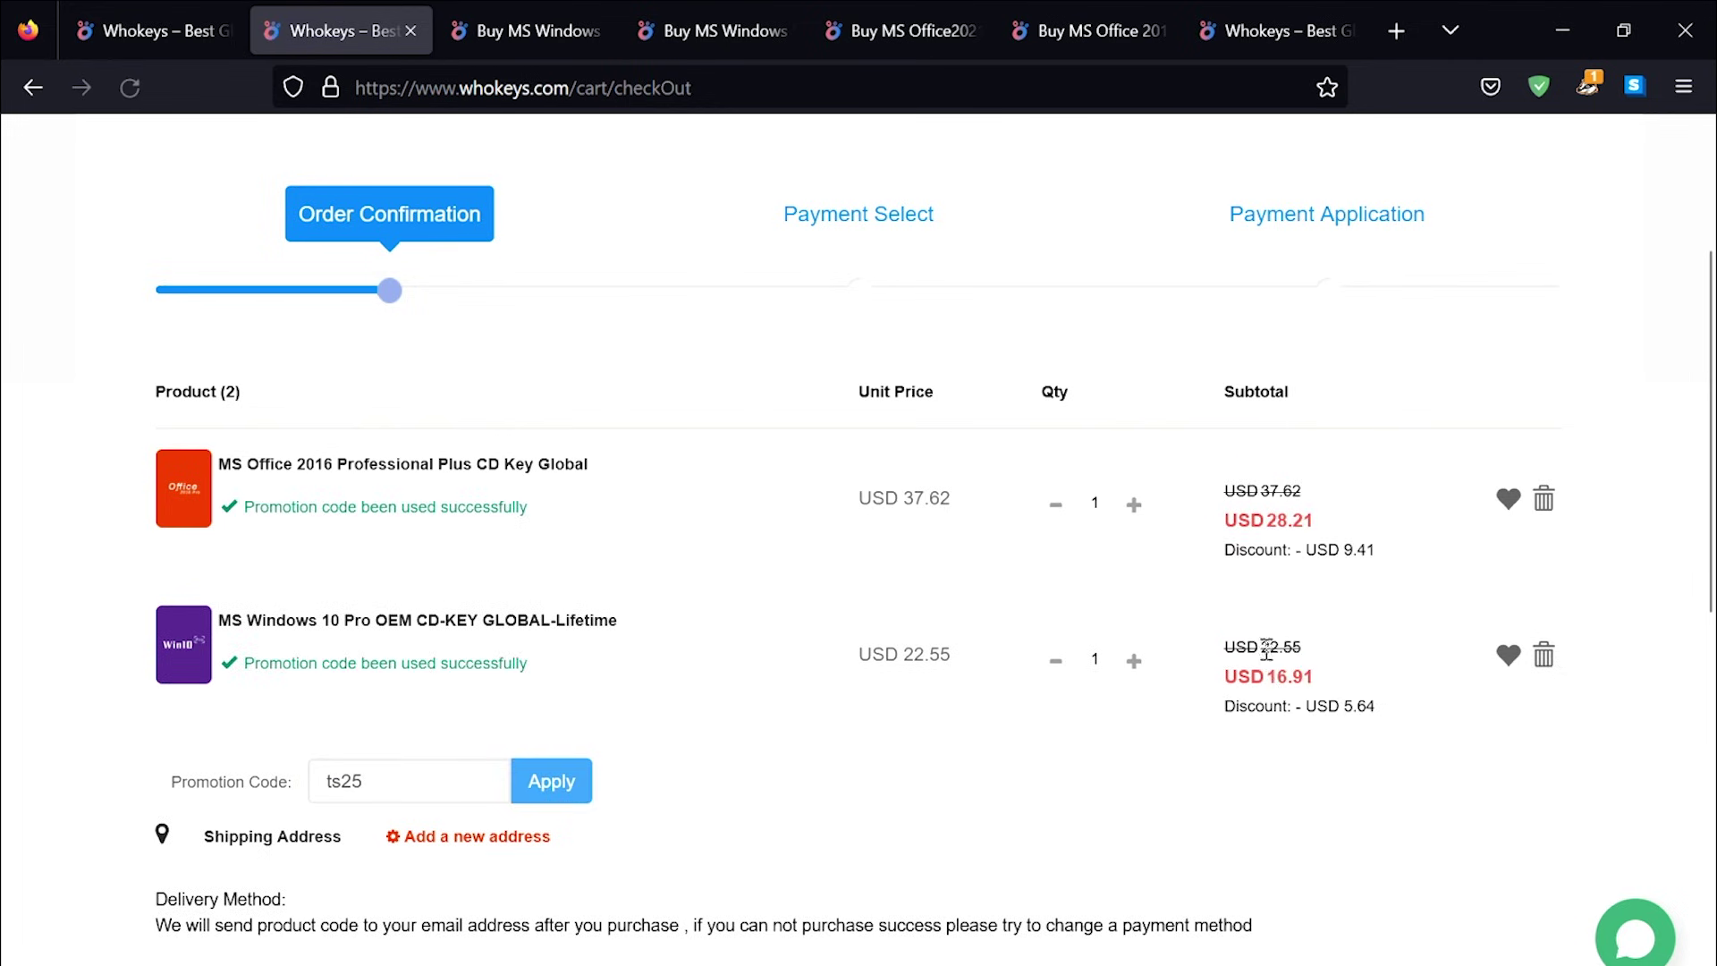
scroll(1261, 749, down, 5)
key(ctrl+minus)
key(ctrl+minus)
key(ctrl+minus)
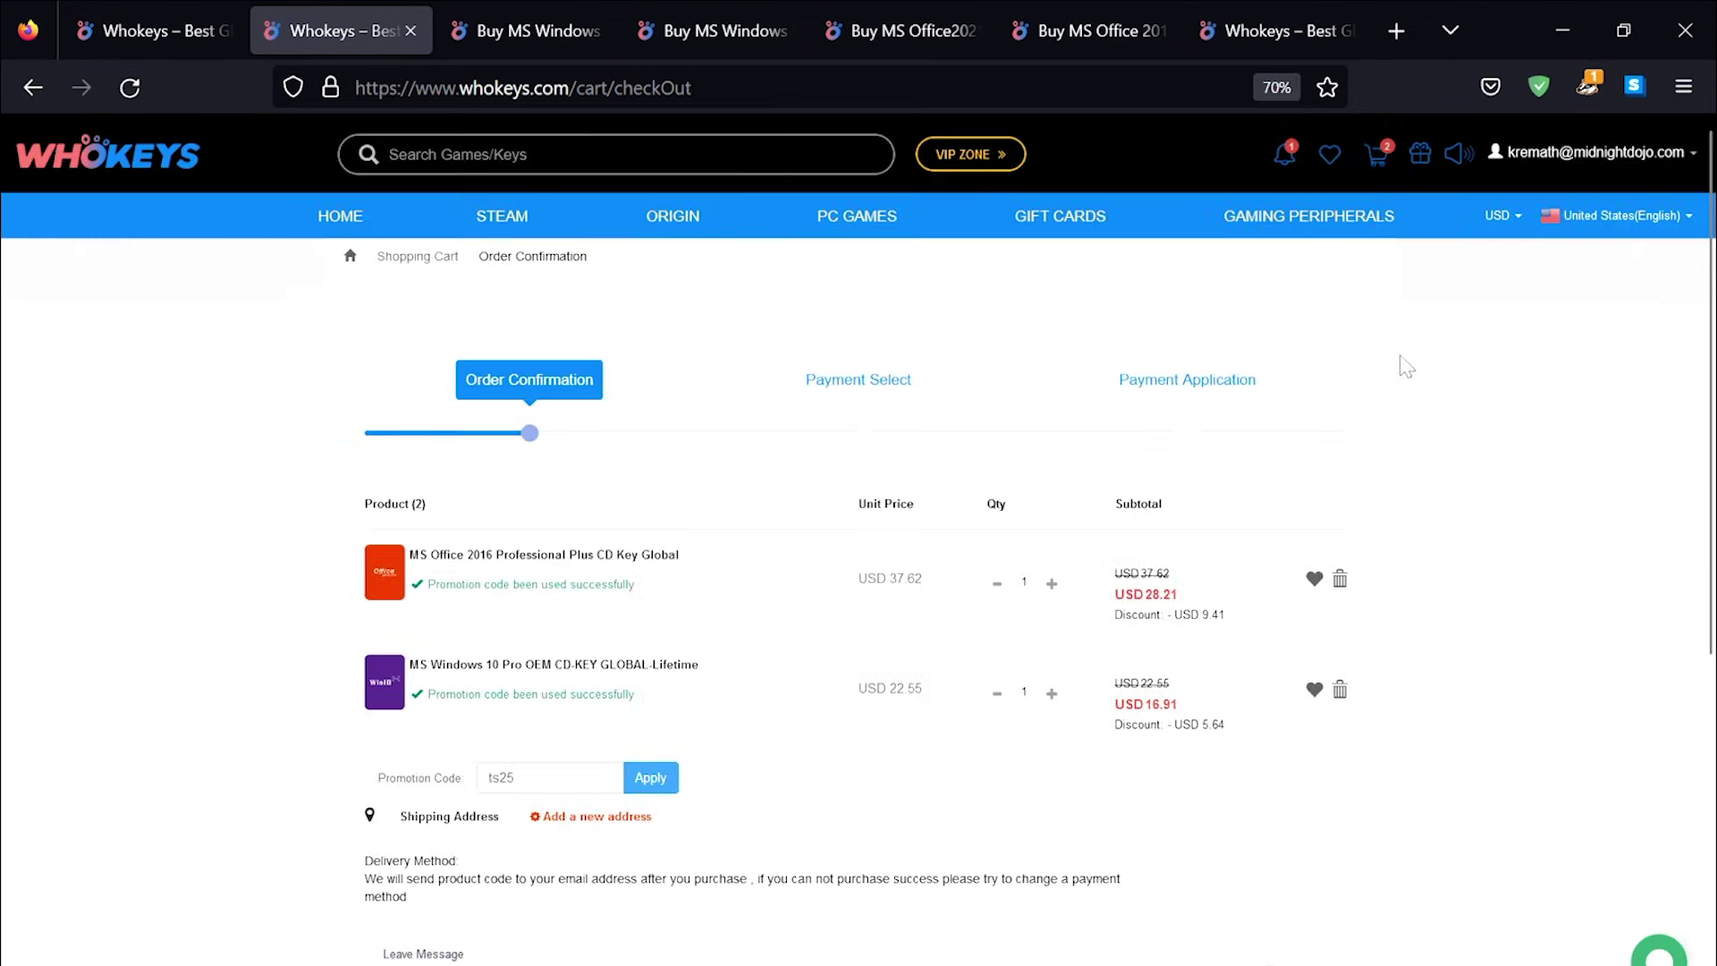
Open the account's purchased orders and select the licence key of the second listed order, Windows 10 Pro
mouse_move(1619, 170)
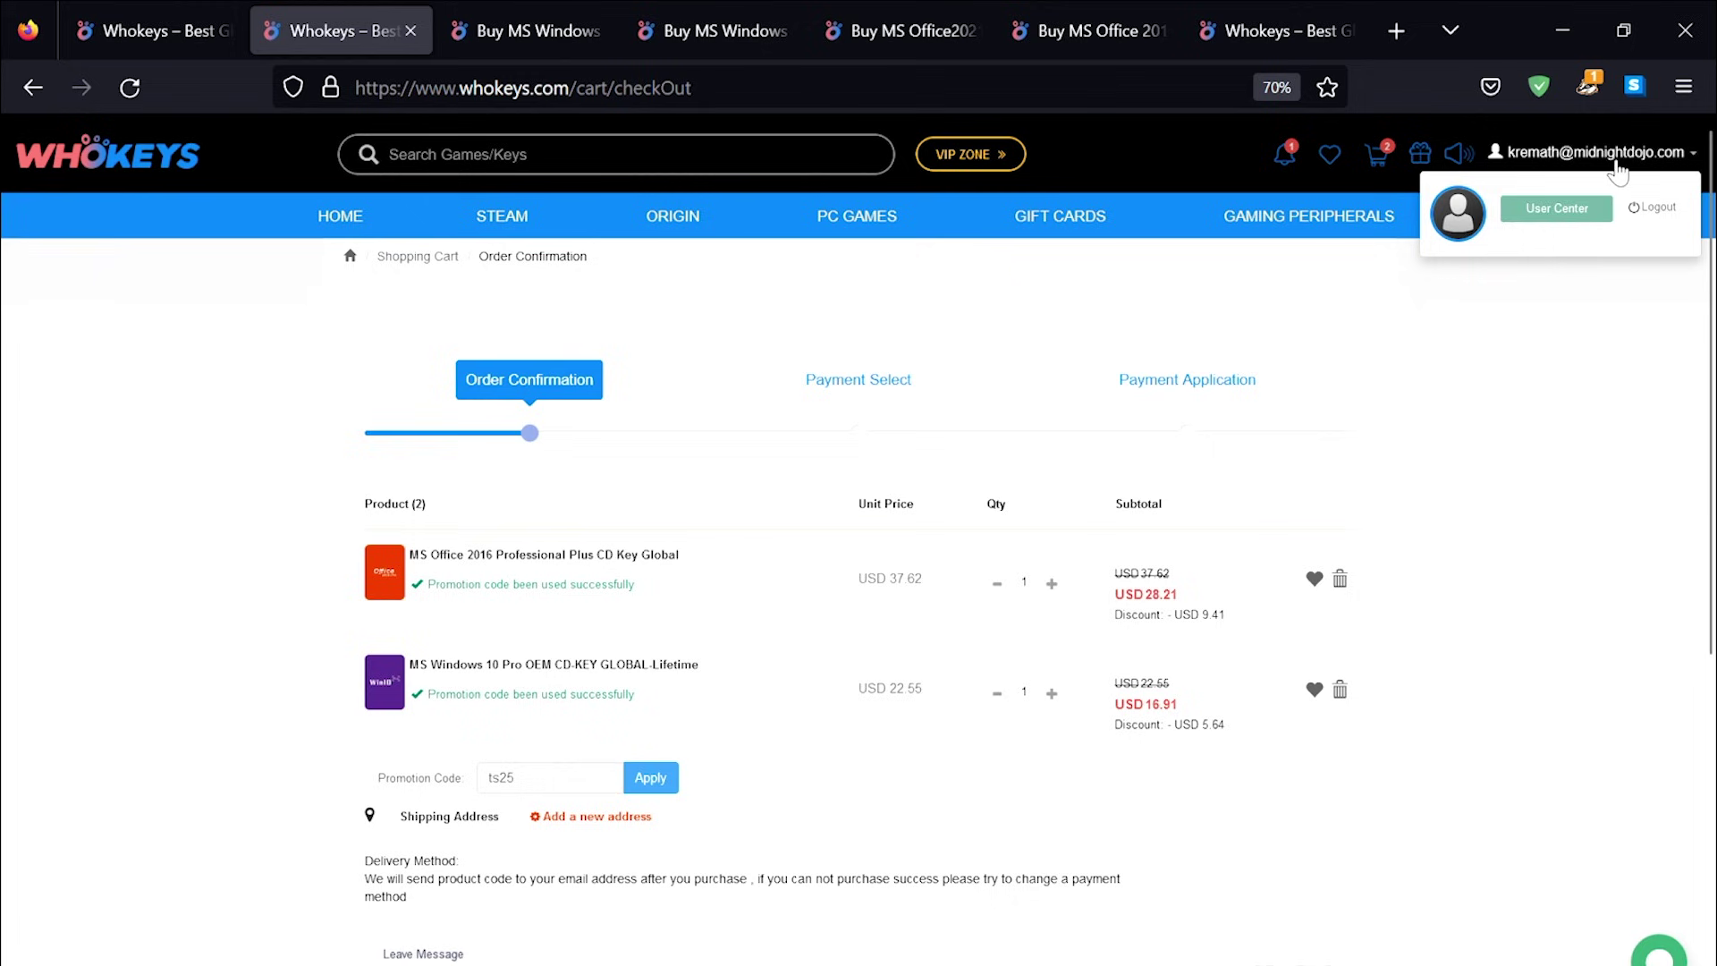
click(1581, 210)
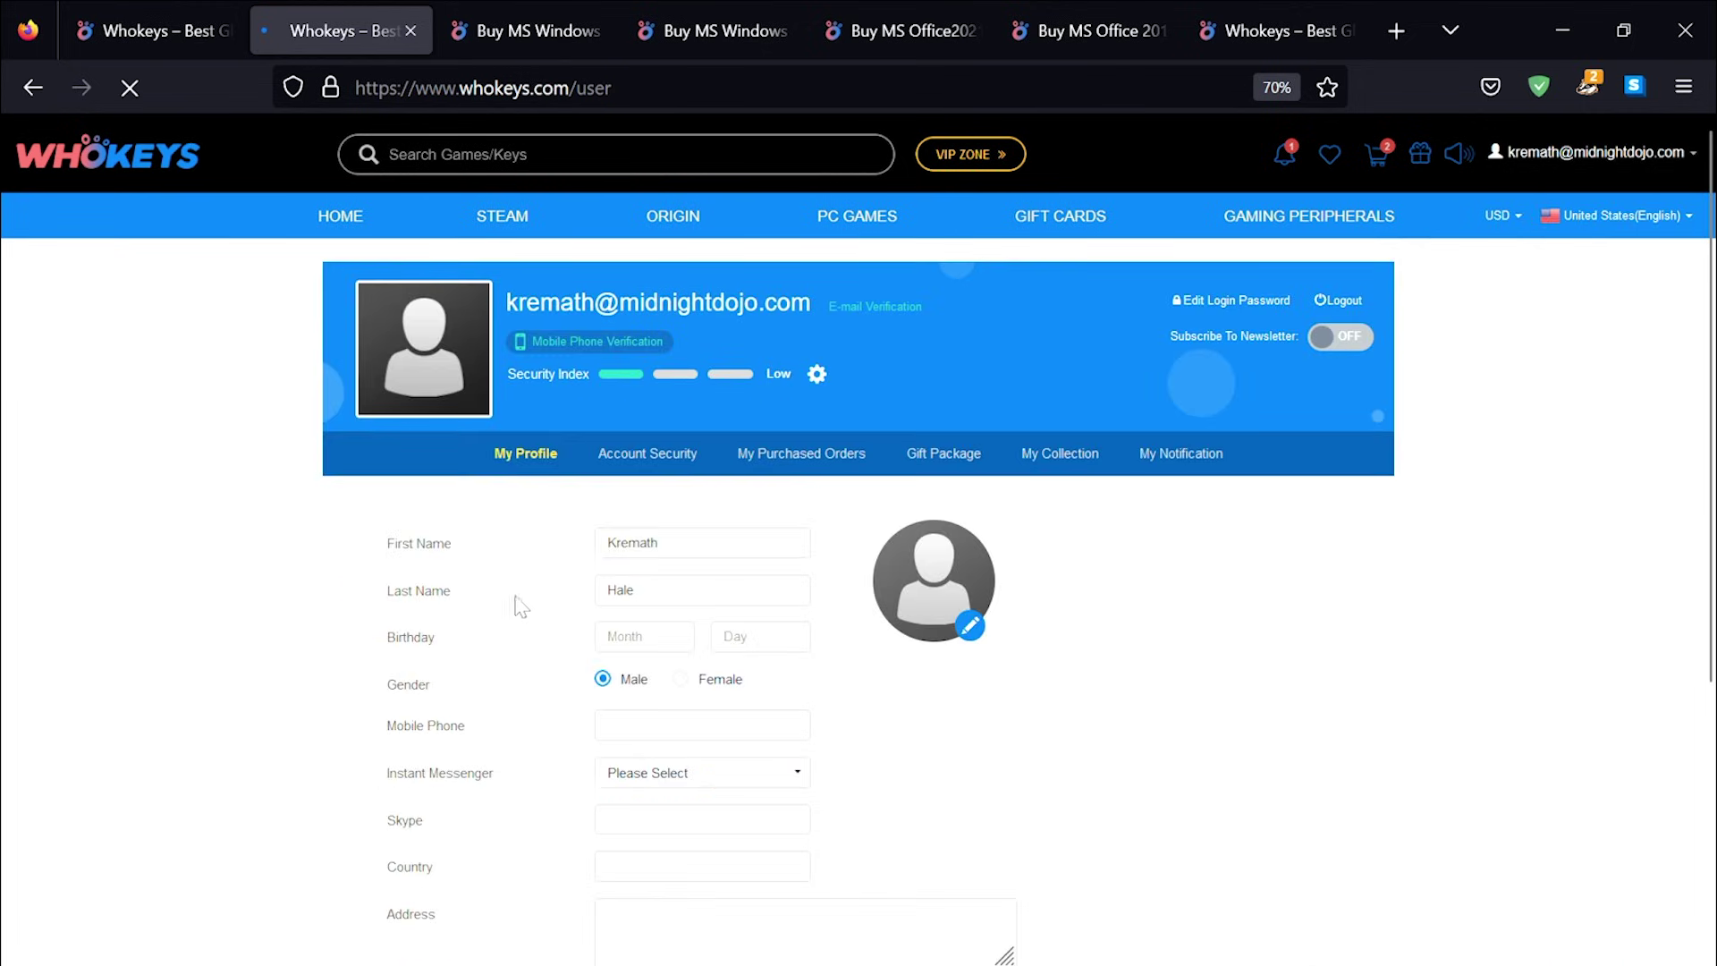
click(639, 454)
click(797, 453)
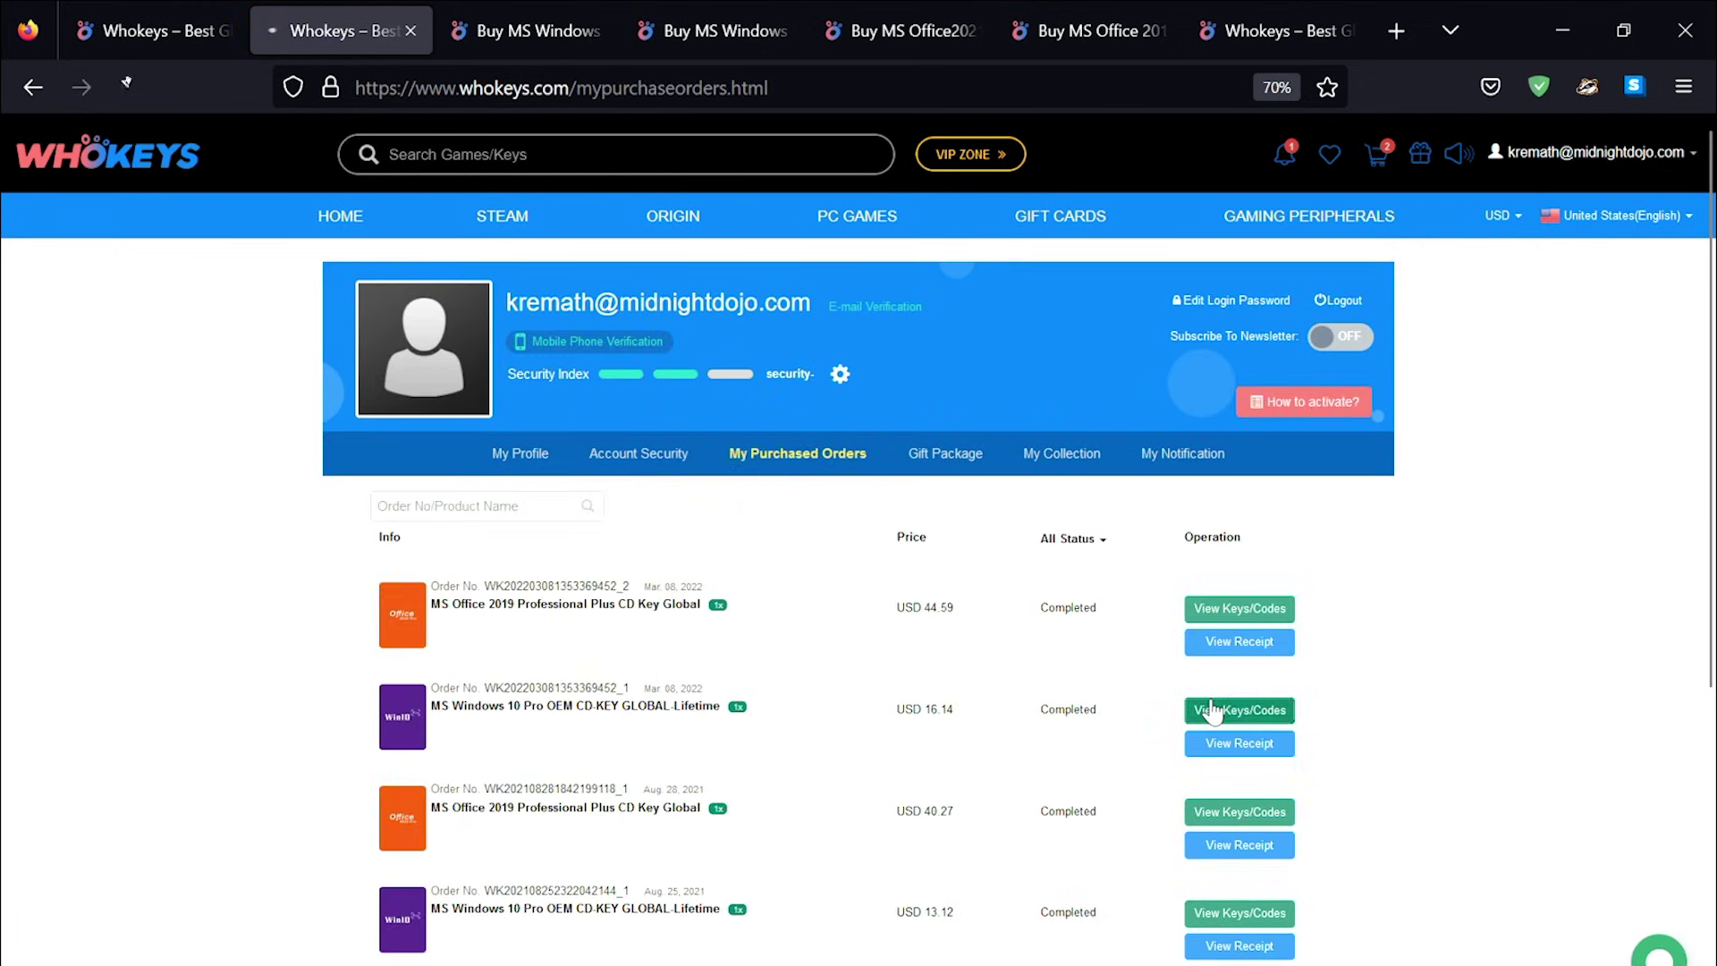
click(1238, 710)
drag(903, 689, 650, 688)
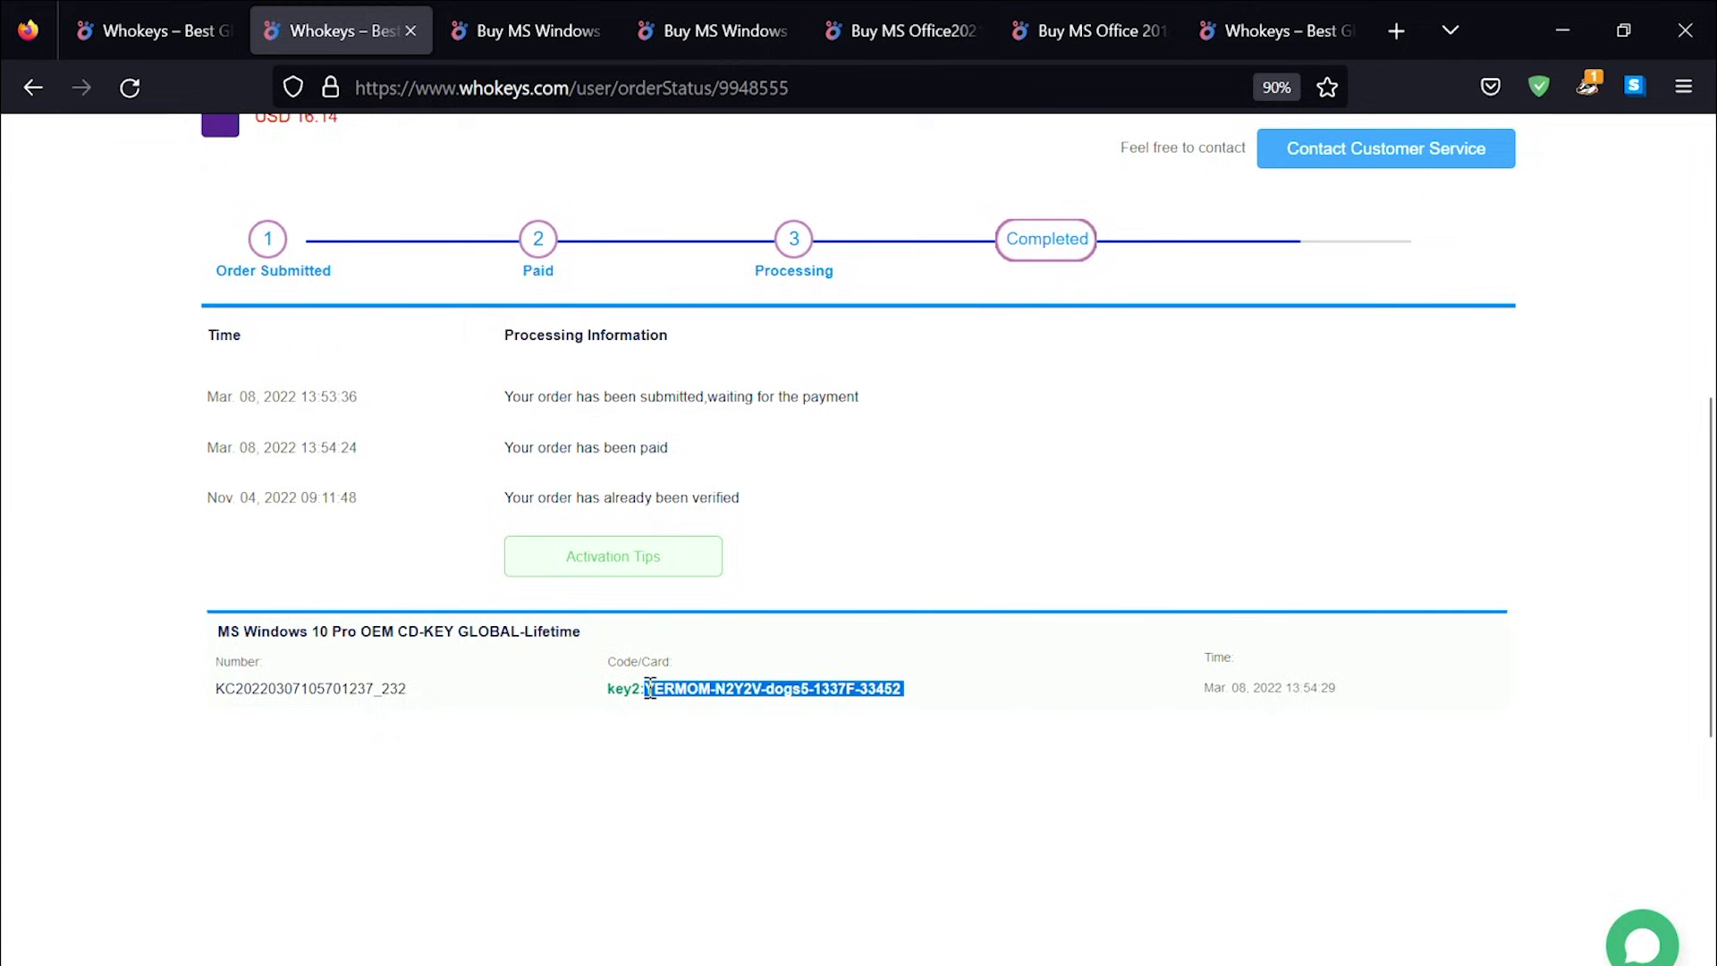
Open the Windows activation settings and try entering the purchased licence key as the product key
key(super)
text(activation settings)
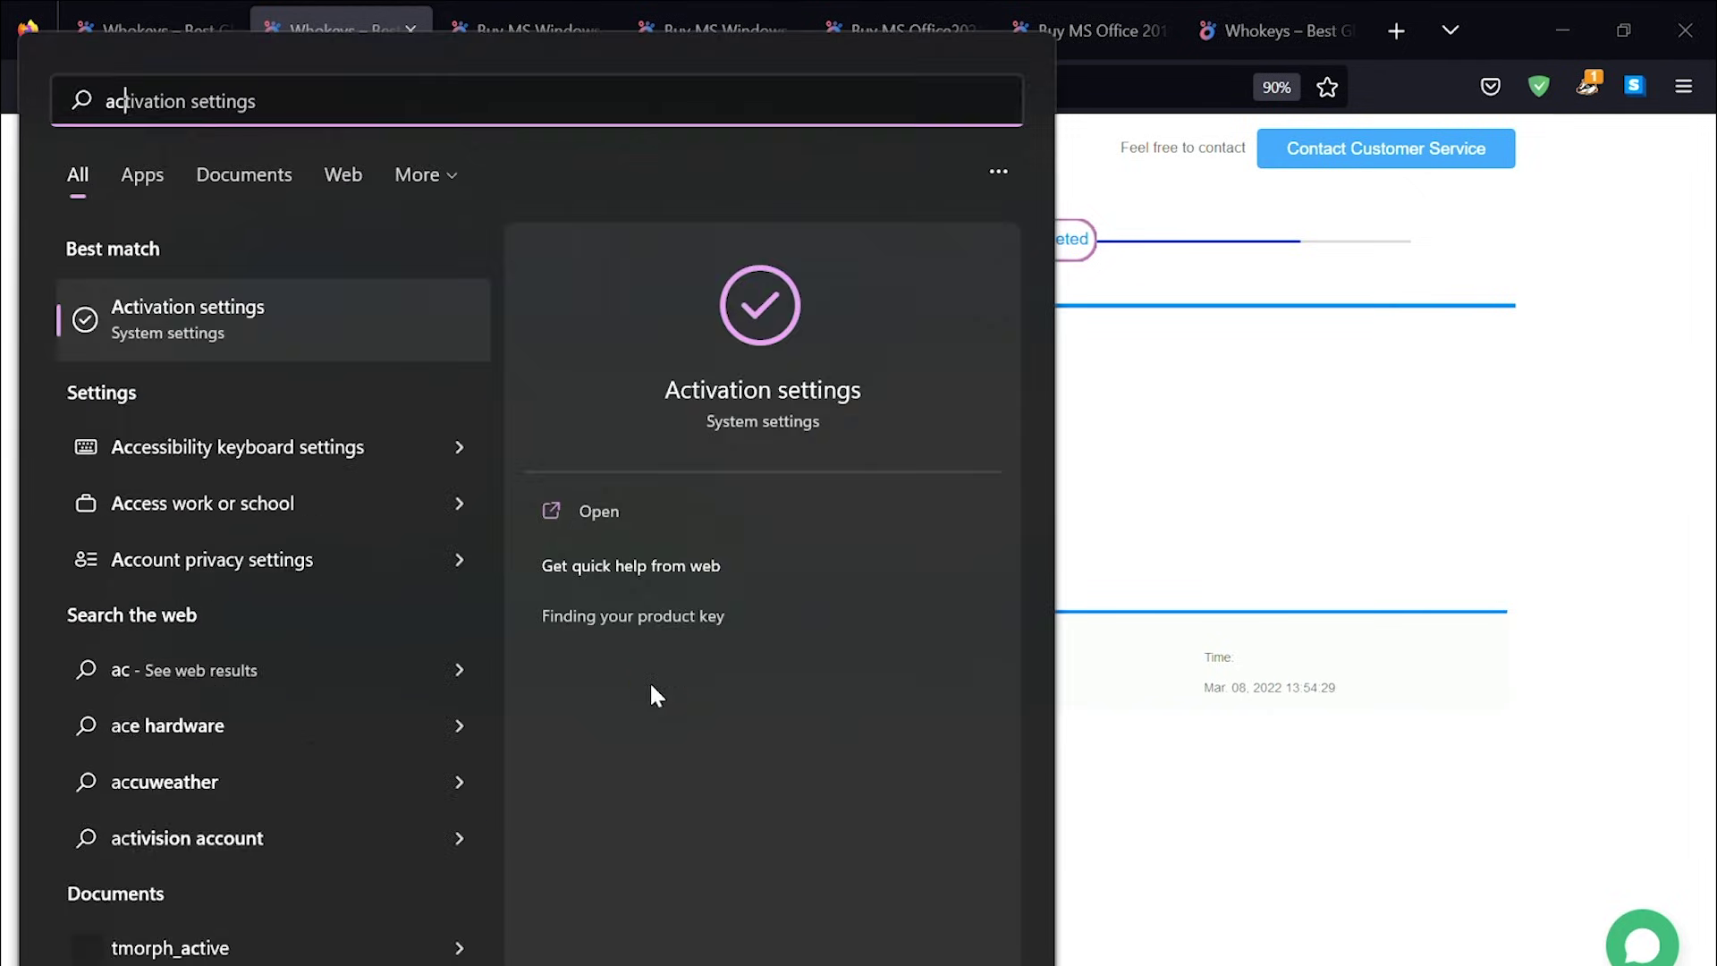
click(190, 313)
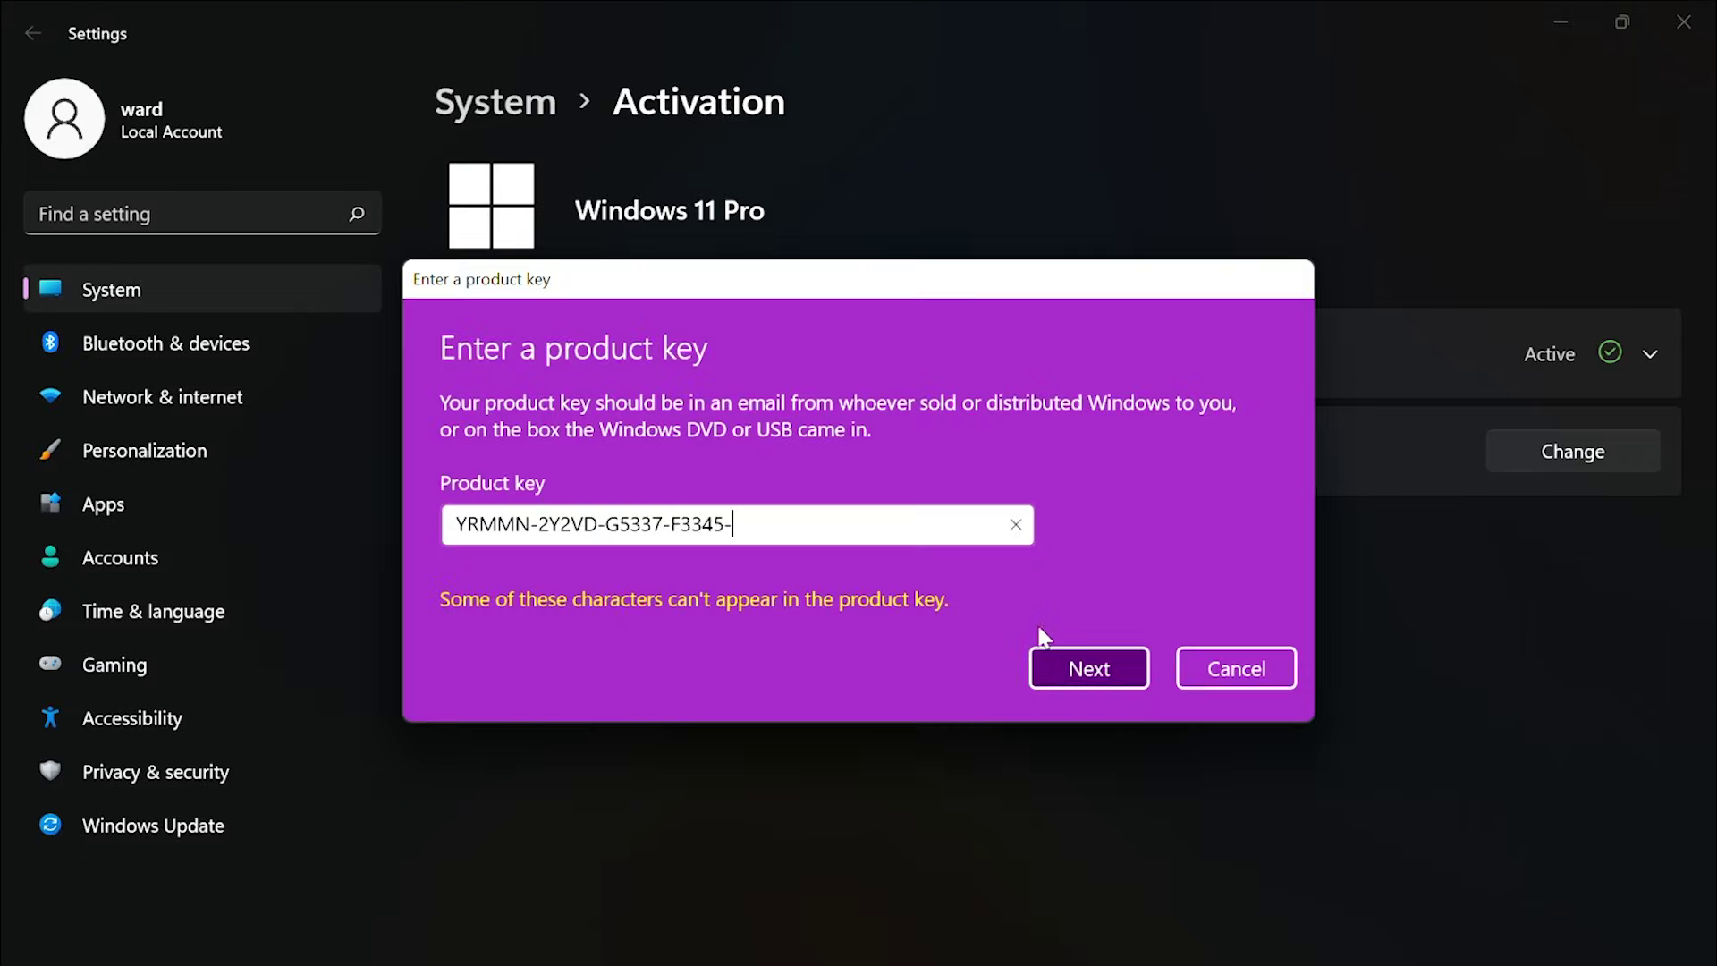
click(1205, 669)
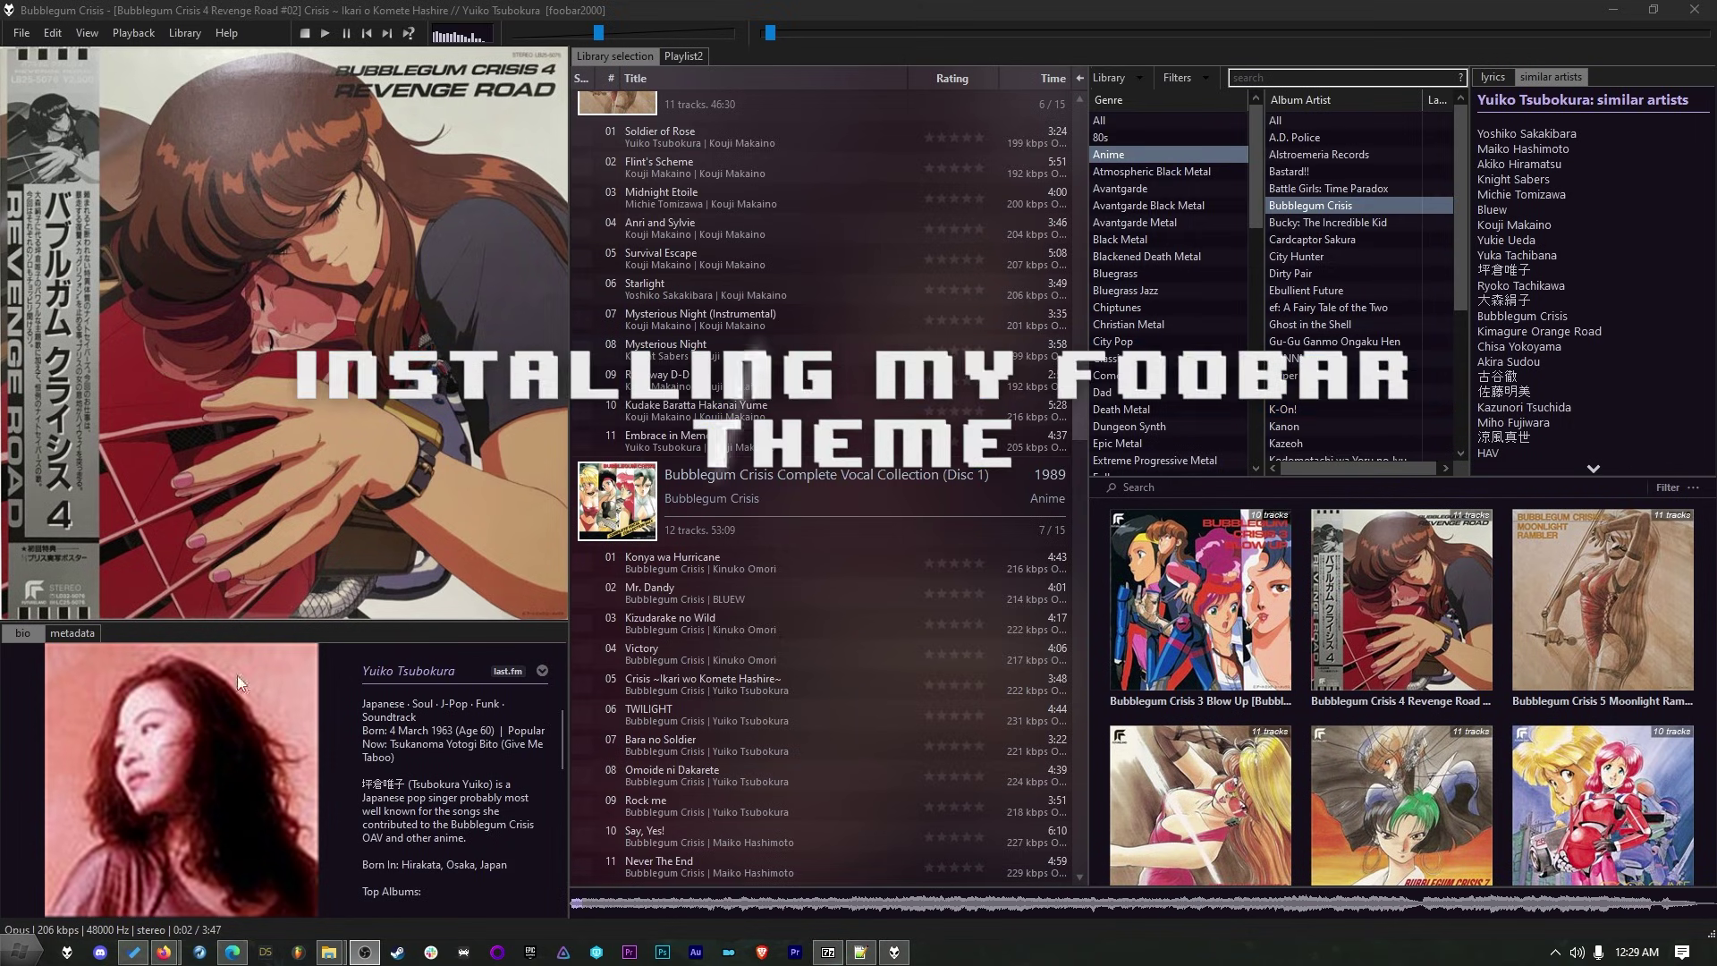
Read the playing artist's biography in foobar2000 and switch it to the album artist Bubblegum Crisis
click(16, 635)
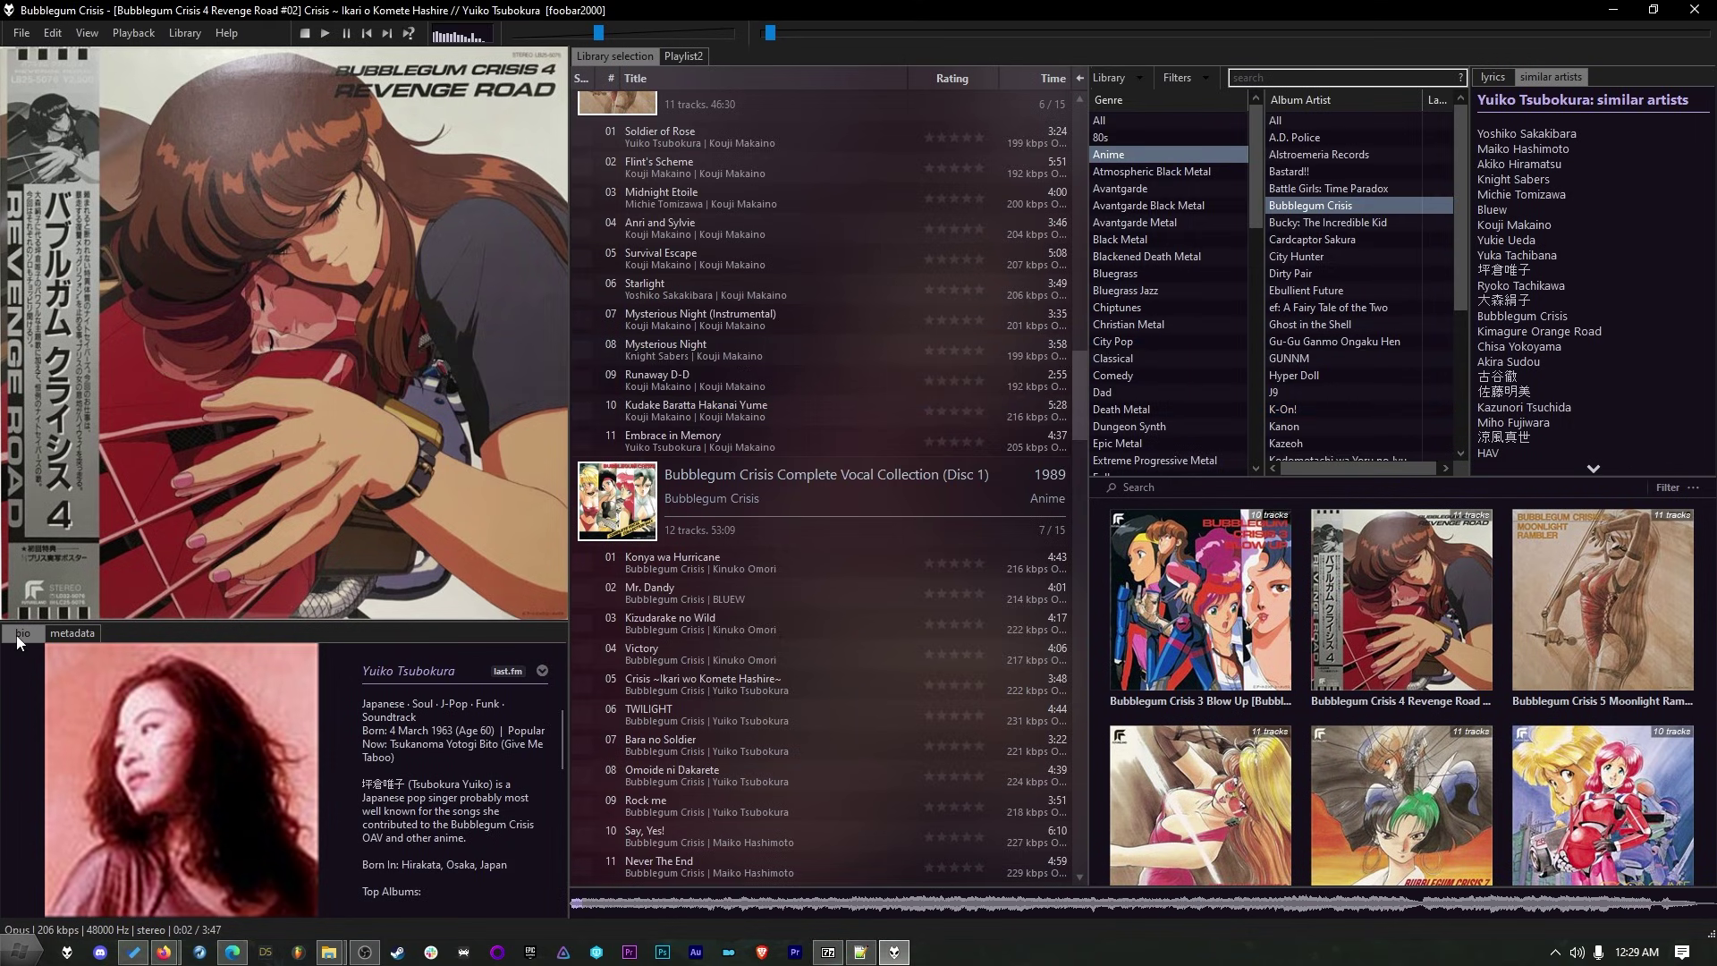
scroll(442, 728, down, 3)
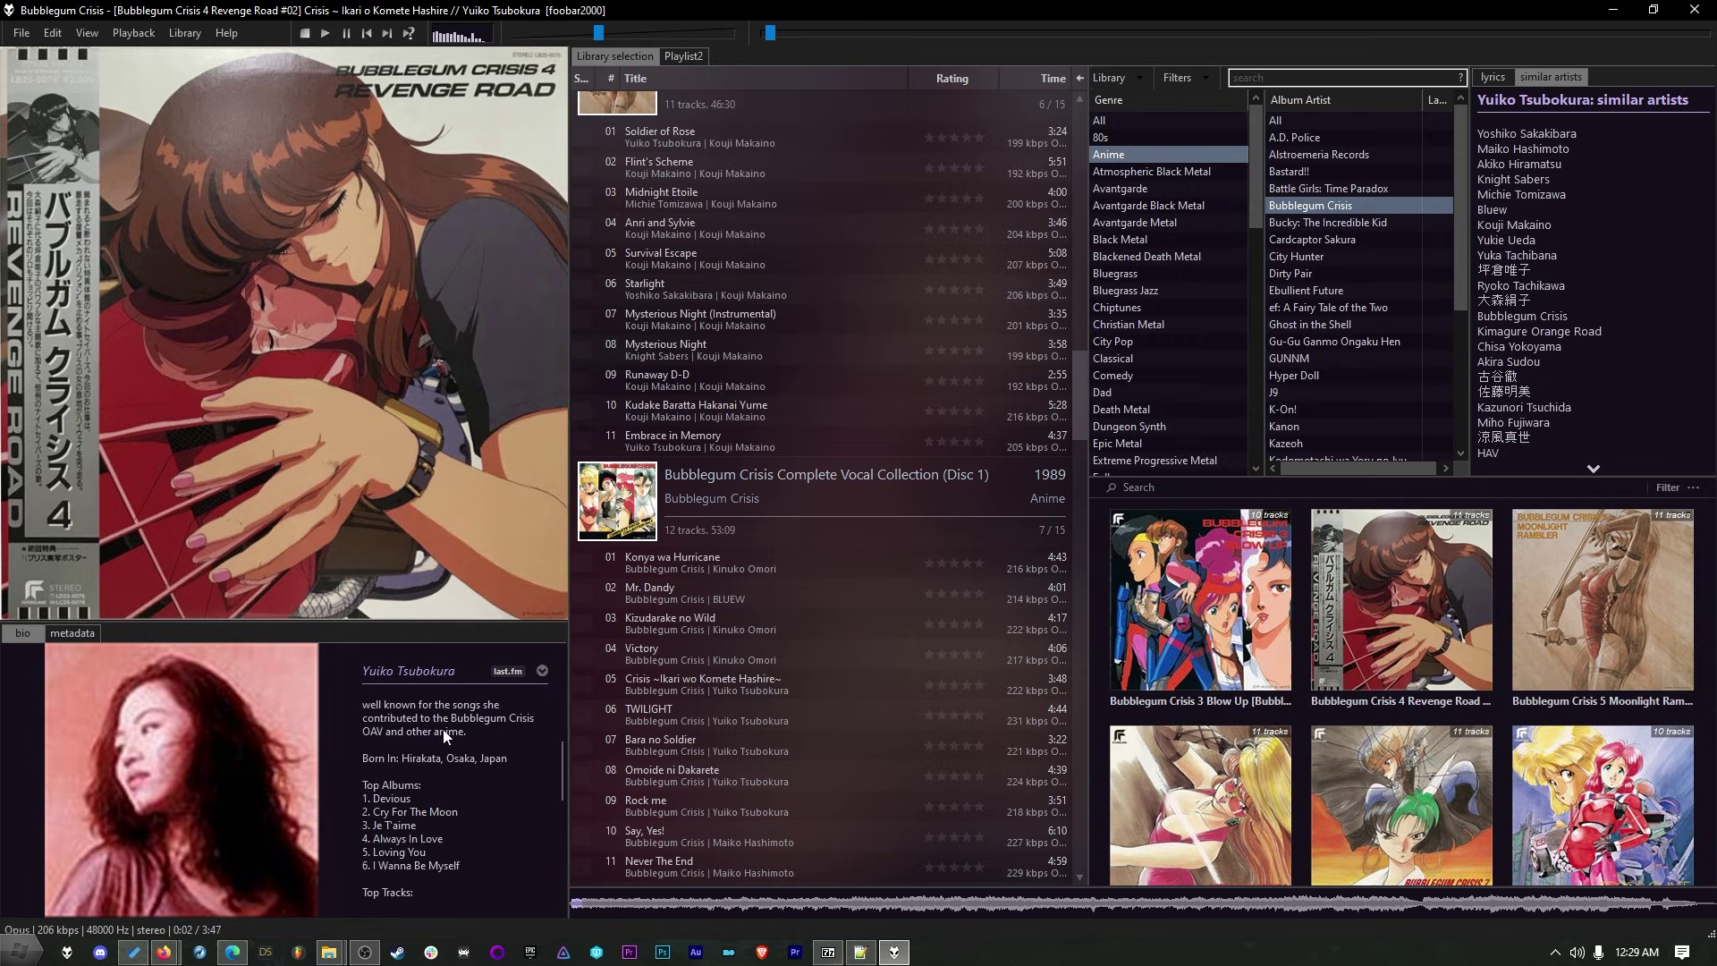
click(516, 672)
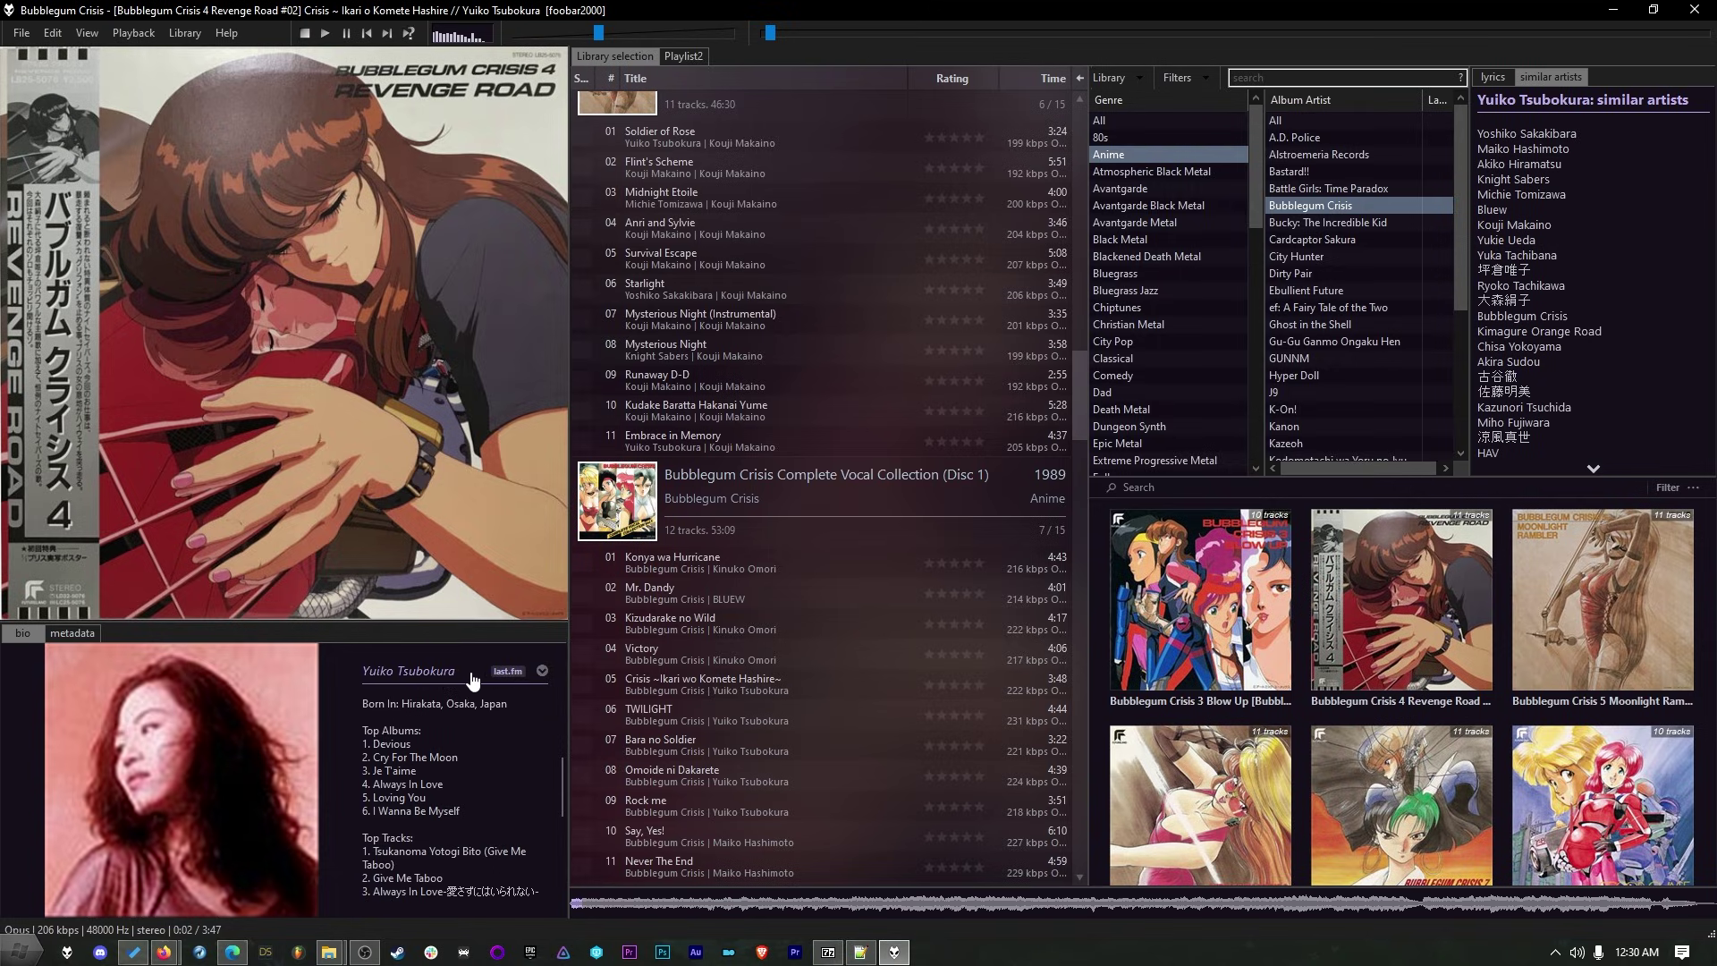
click(542, 671)
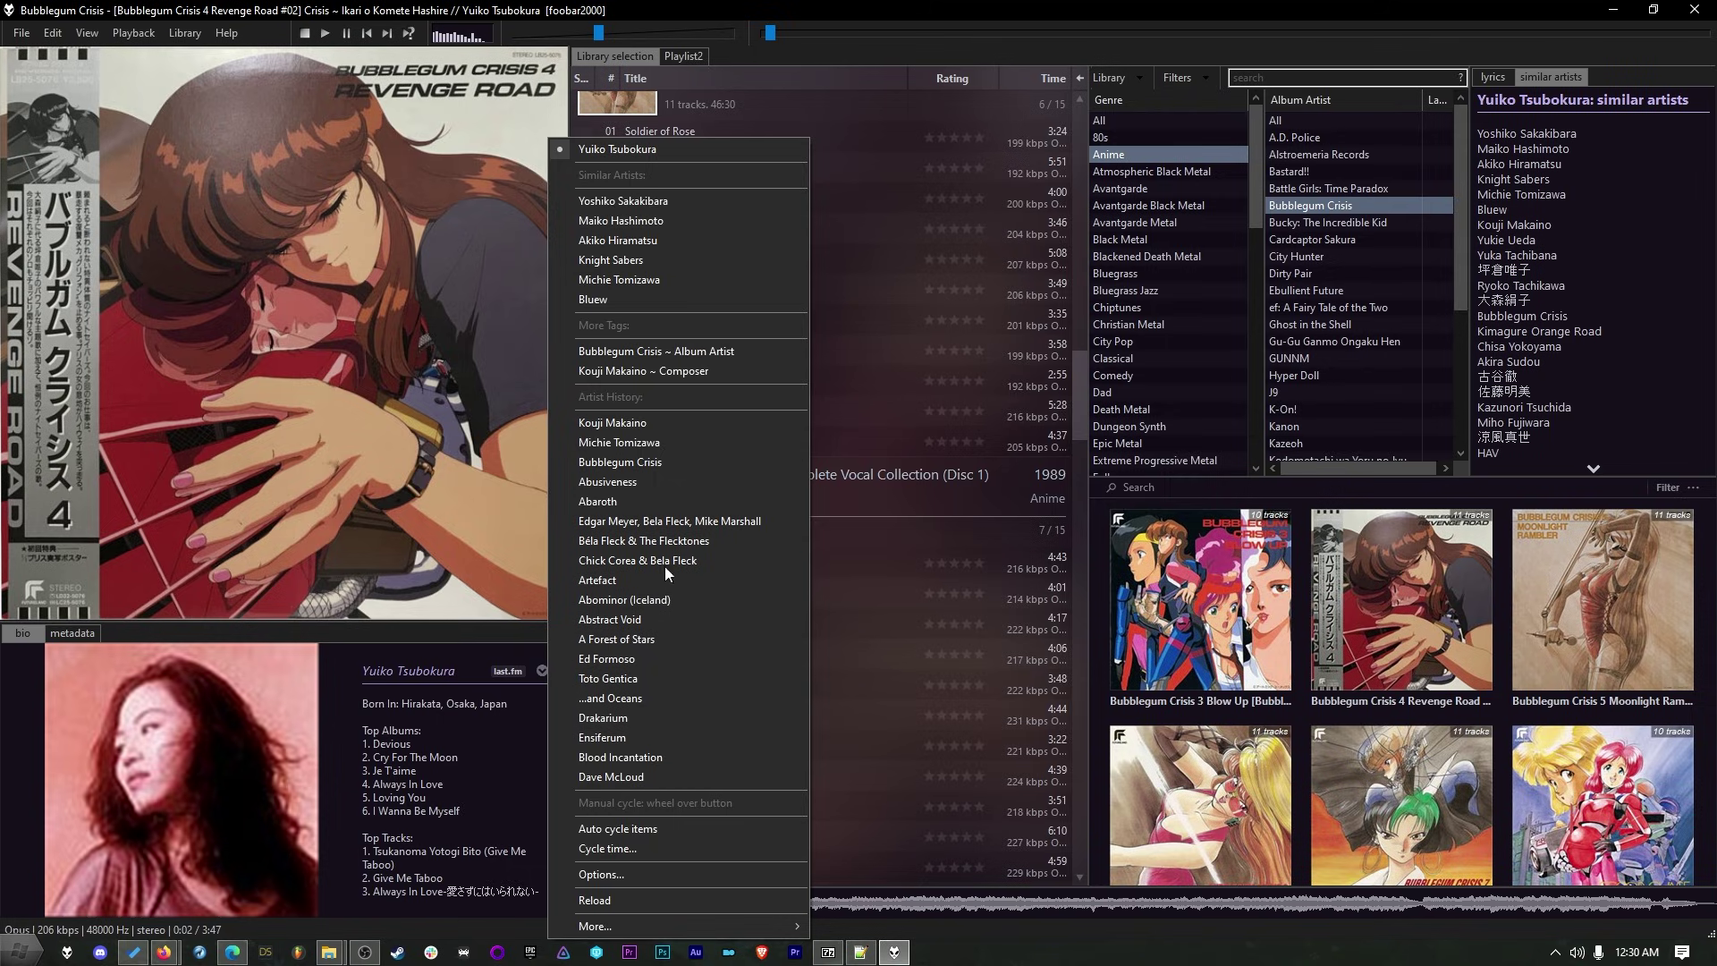
click(682, 357)
Show the biography of the composer Kouji Makaino and of the similar artist Yoshiko Sakakibara
click(542, 672)
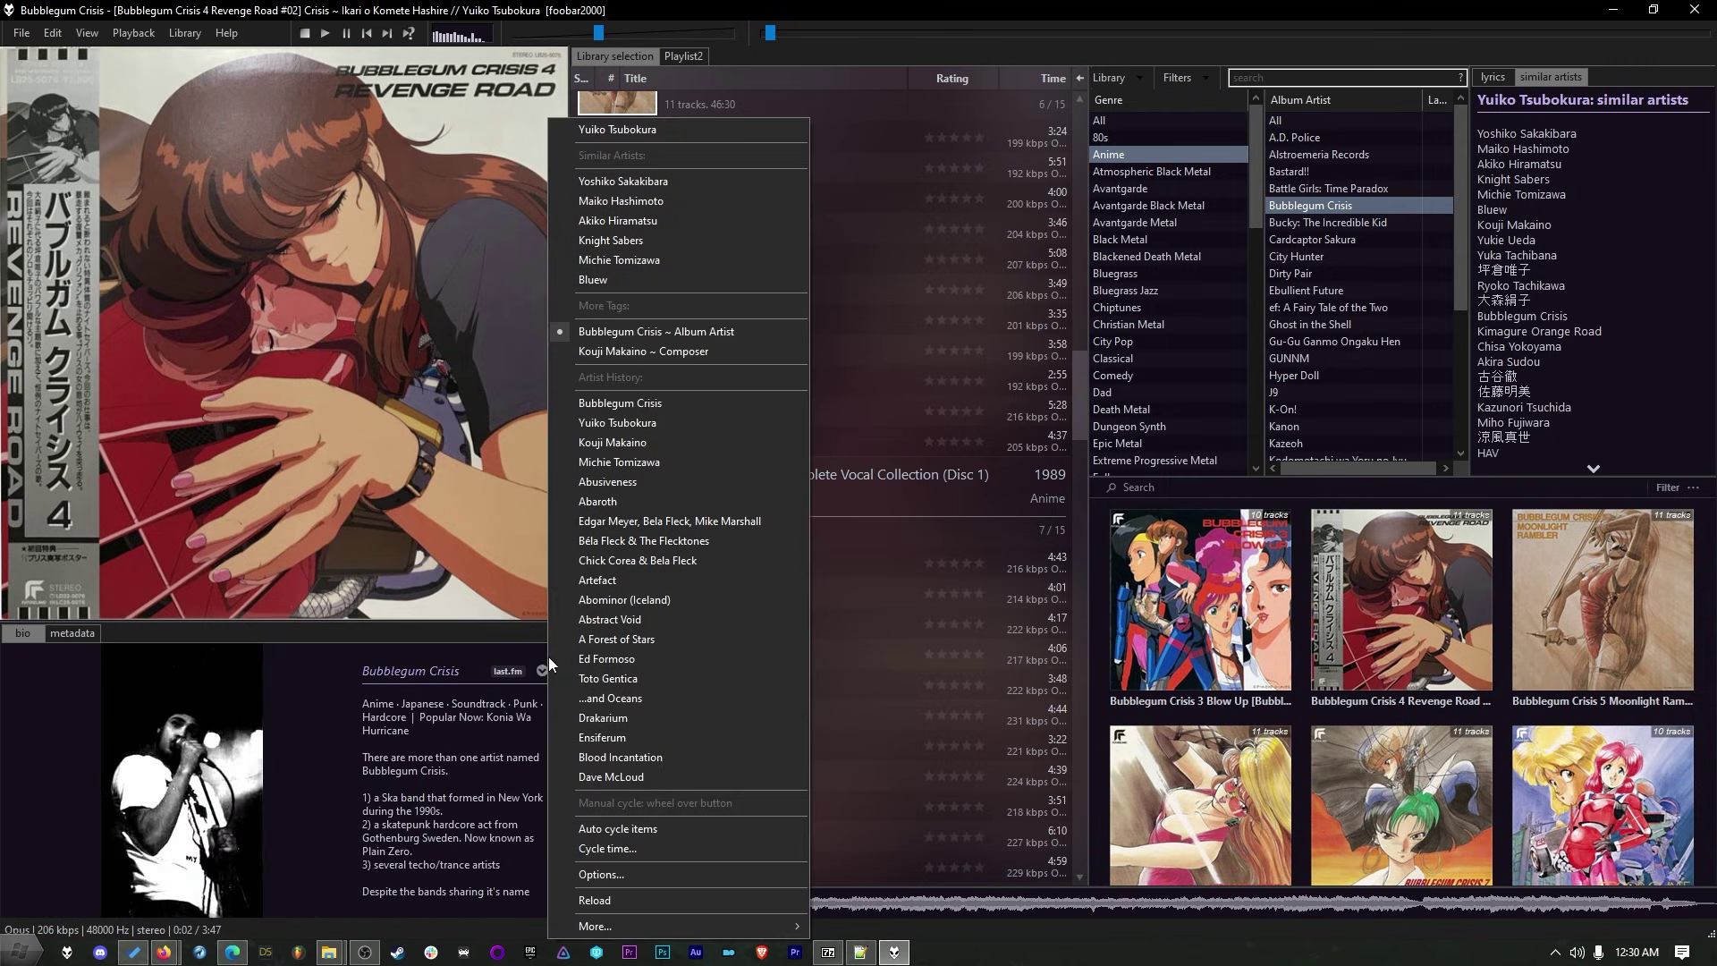
click(459, 723)
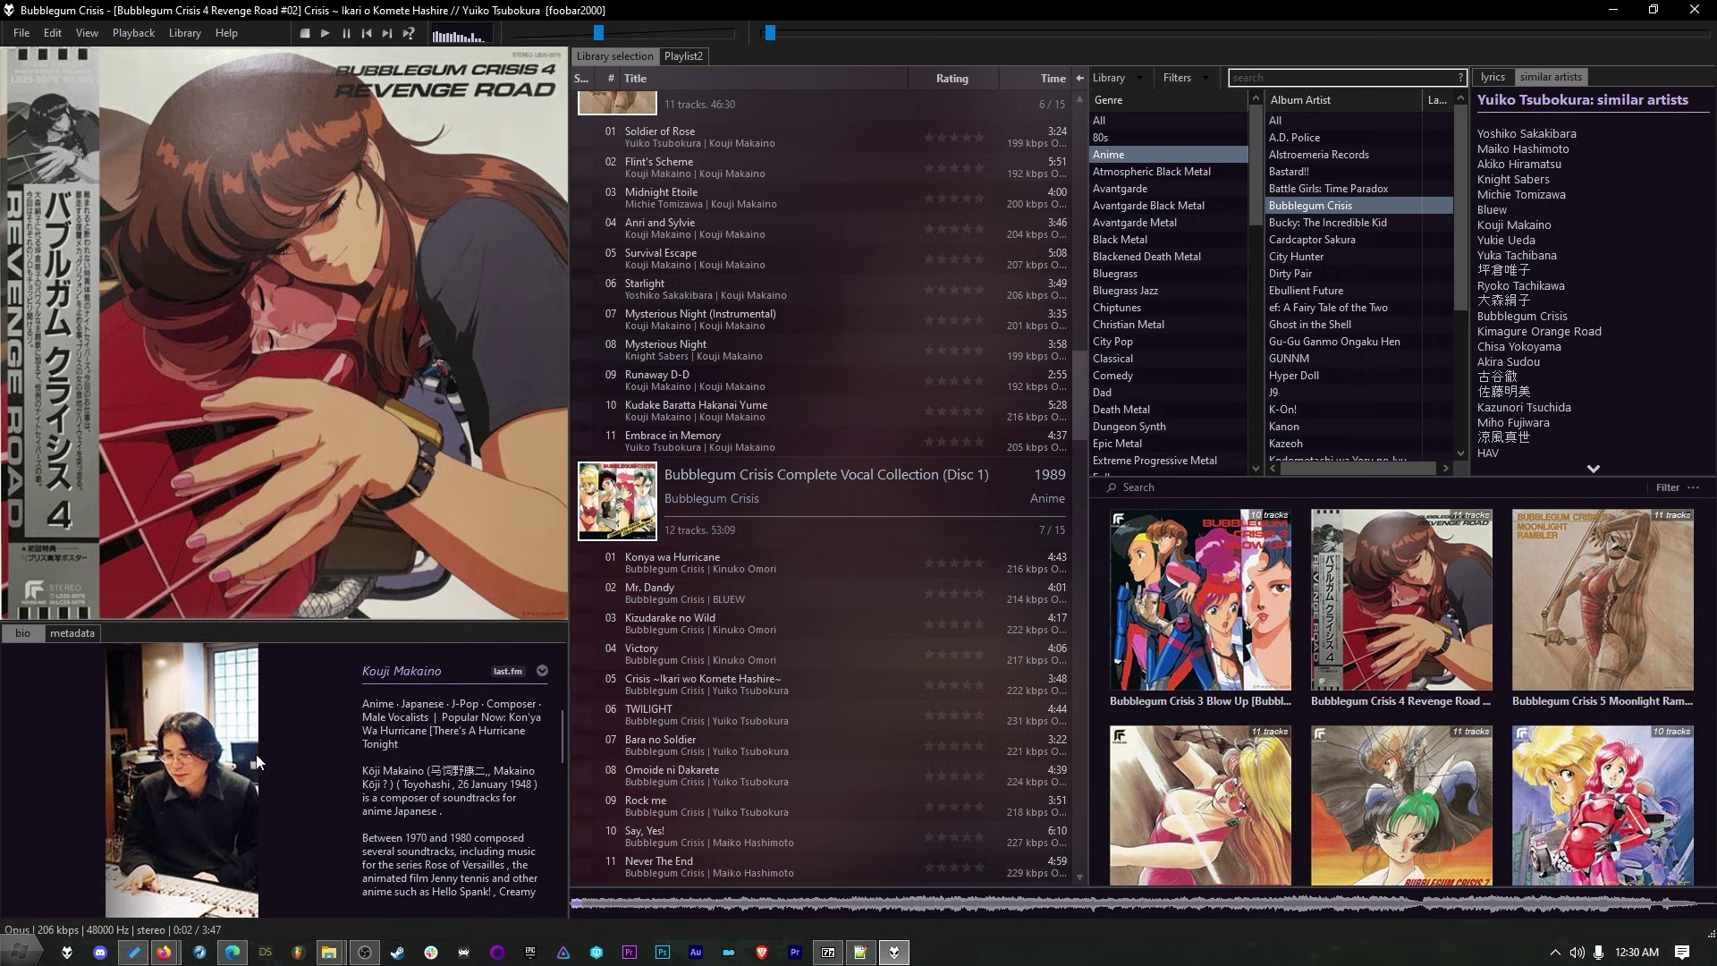
scroll(461, 731, down, 1)
click(542, 671)
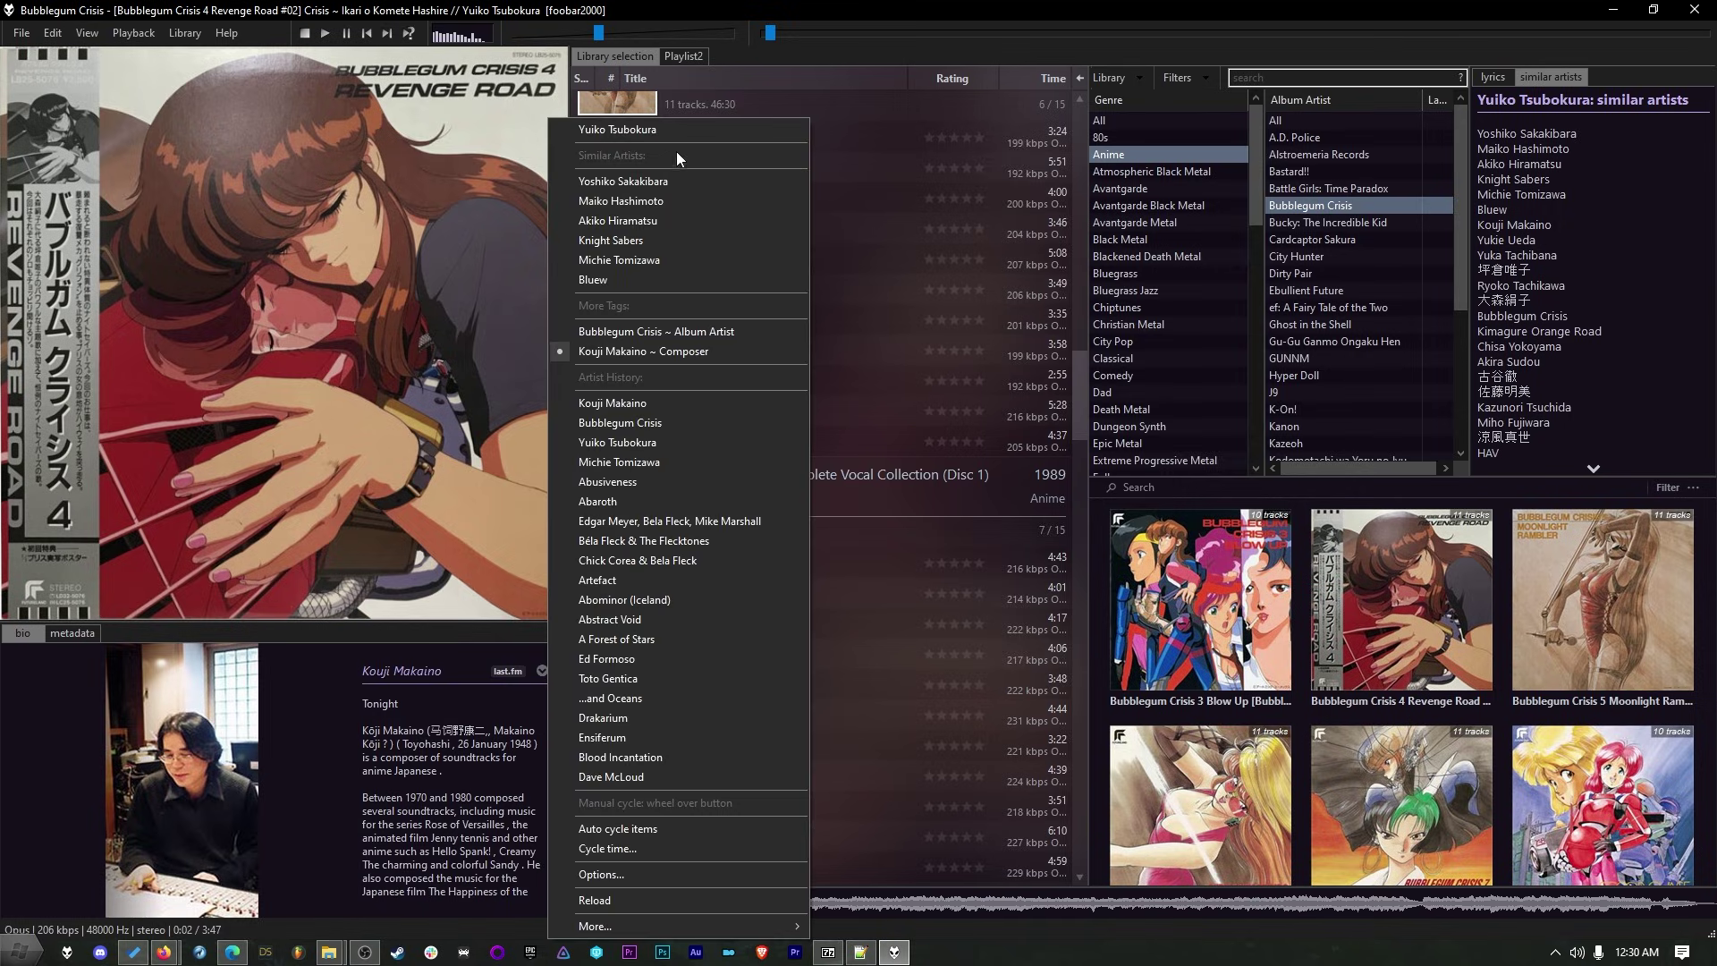
click(668, 190)
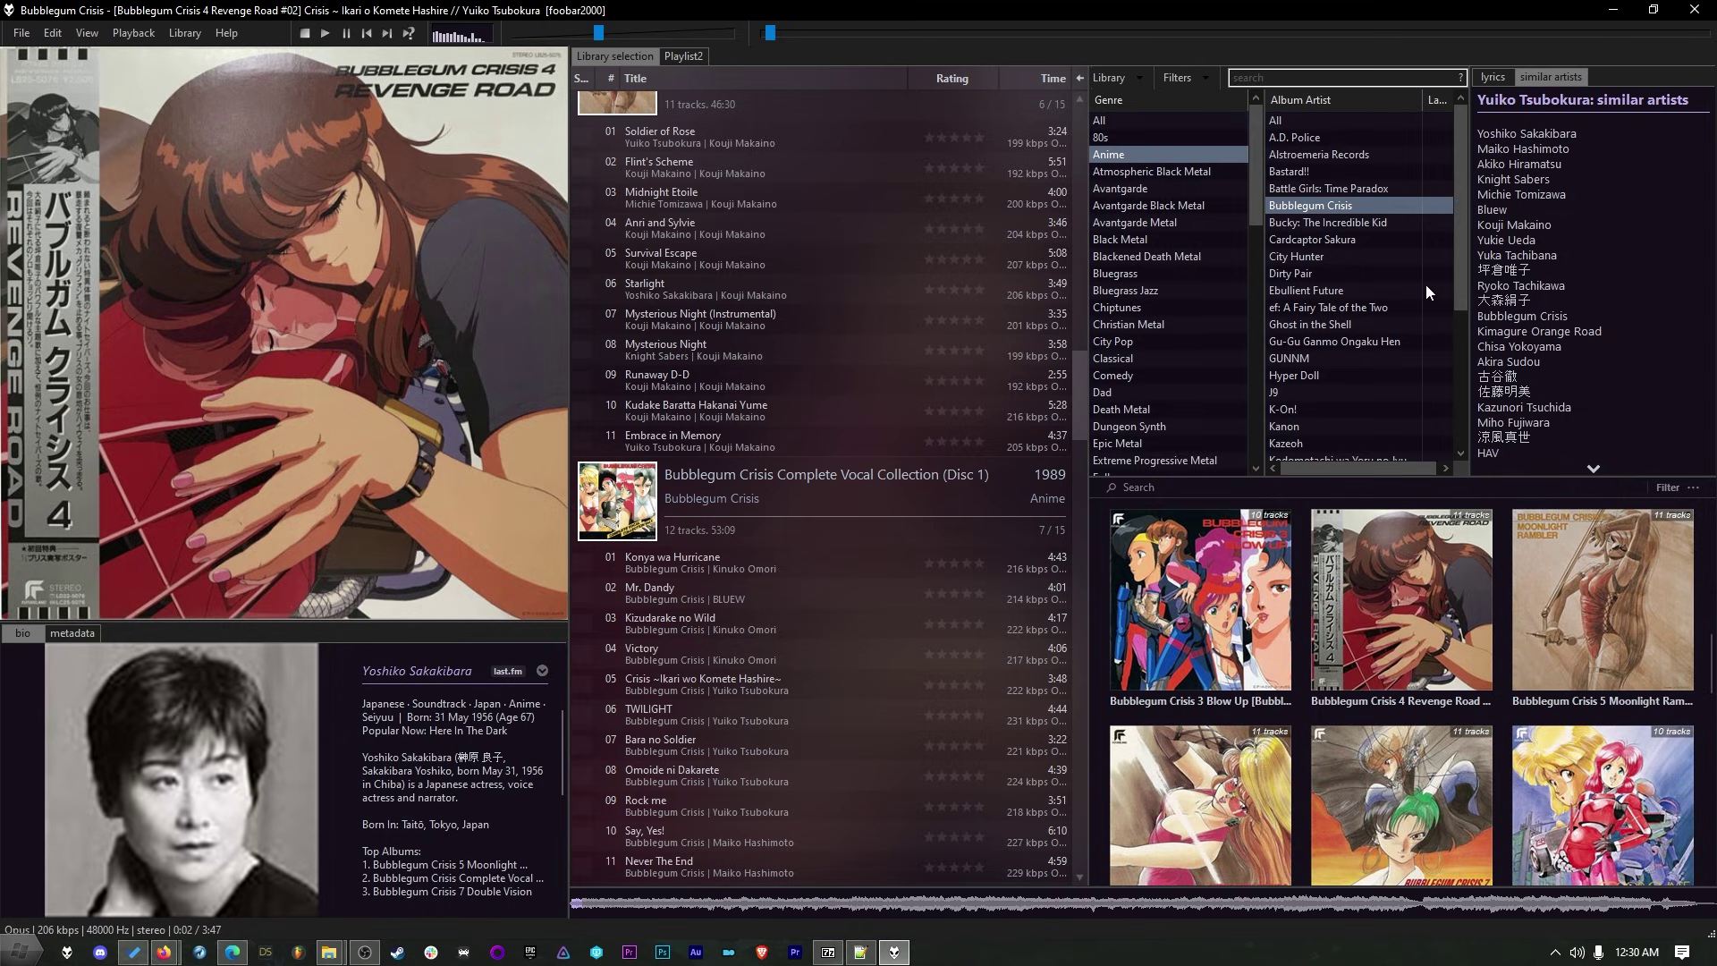
Check the playing track's metadata, return to the biography and look through the Bubblegum Crisis albums in the playlist
click(73, 633)
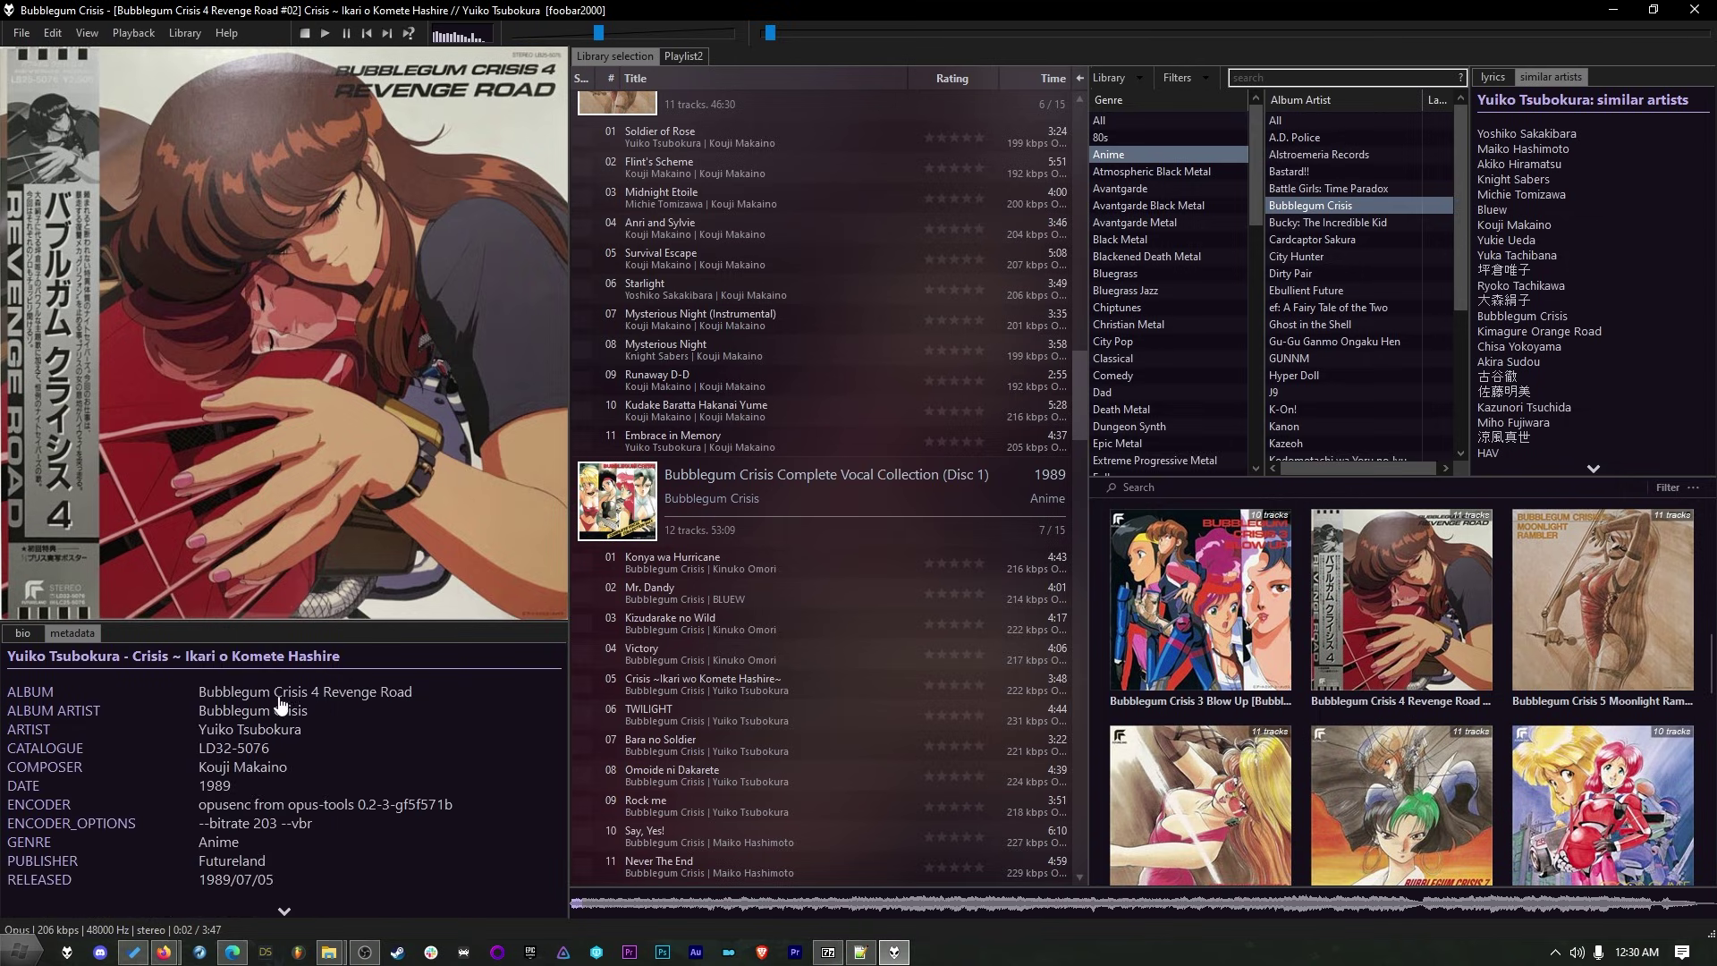
click(22, 634)
scroll(893, 331, up, 10)
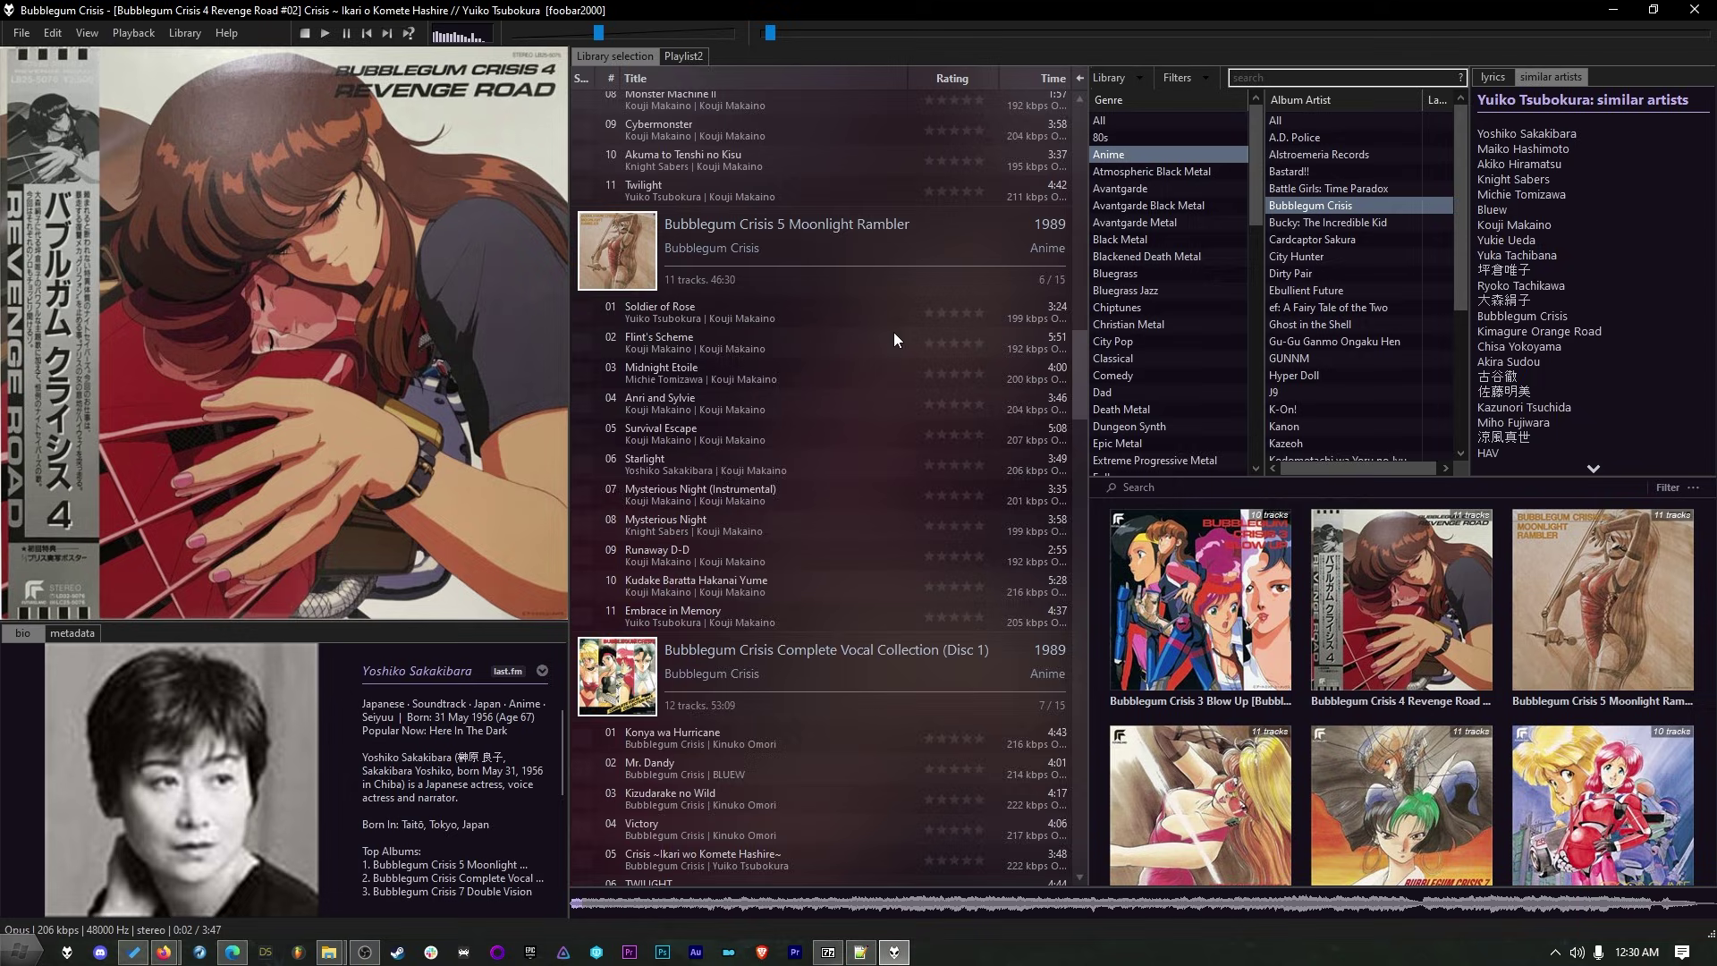
scroll(910, 239, up, 10)
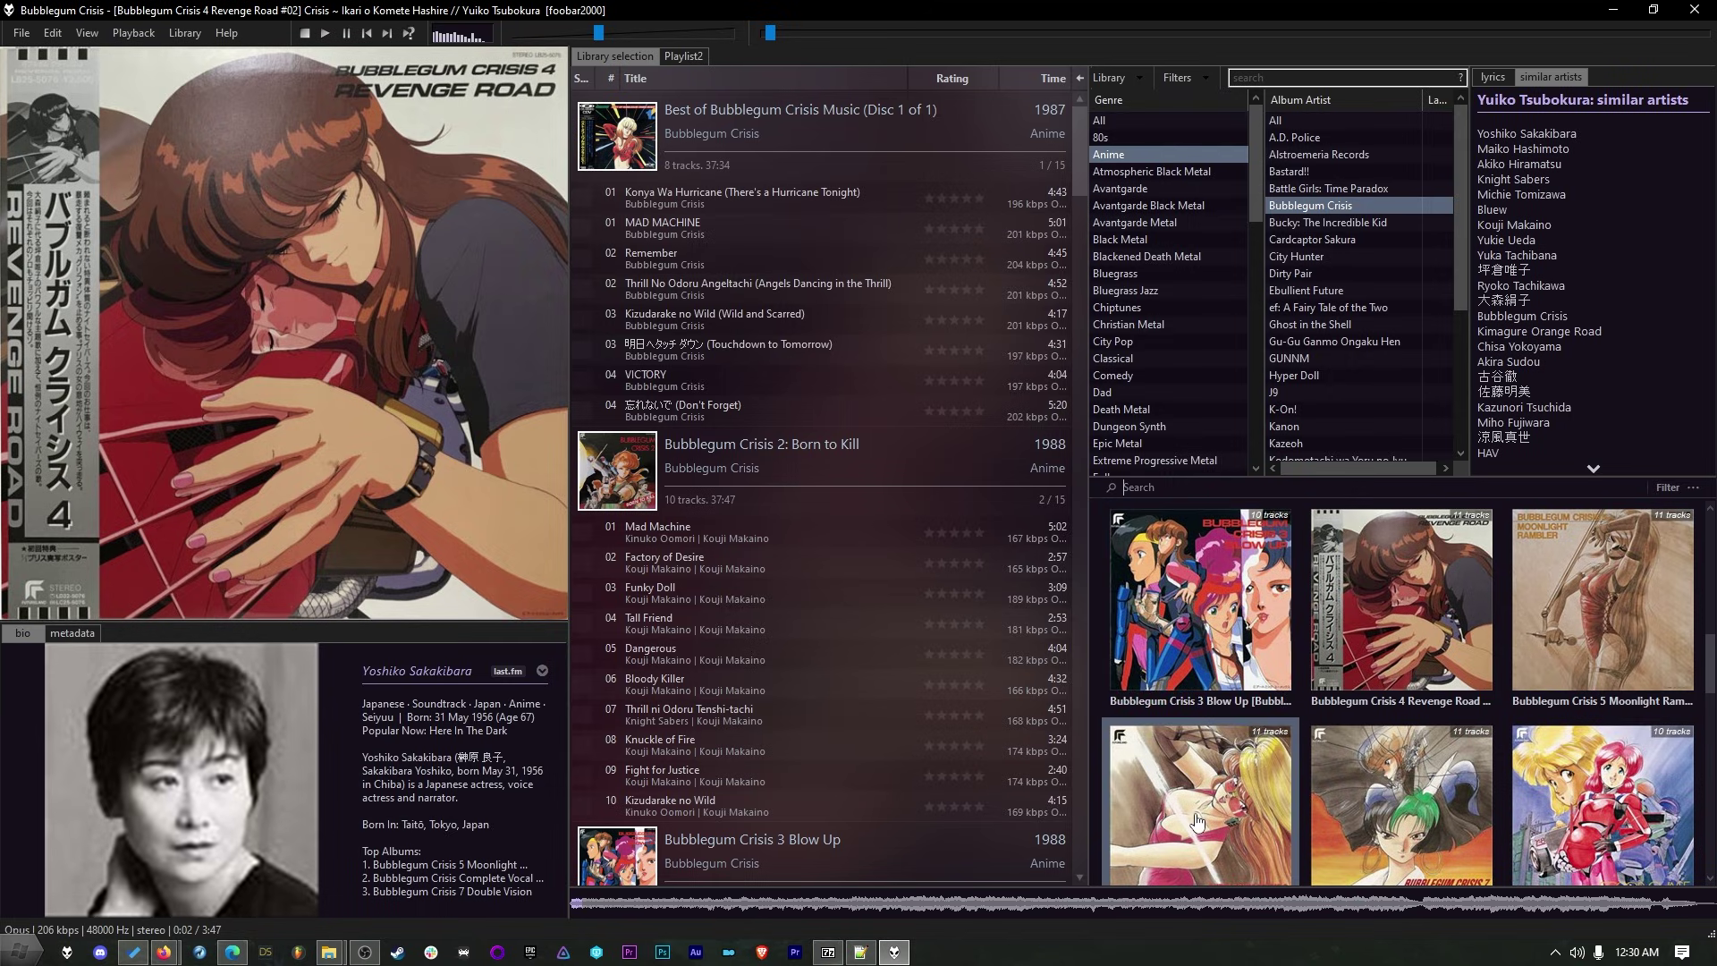
scroll(835, 416, down, 7)
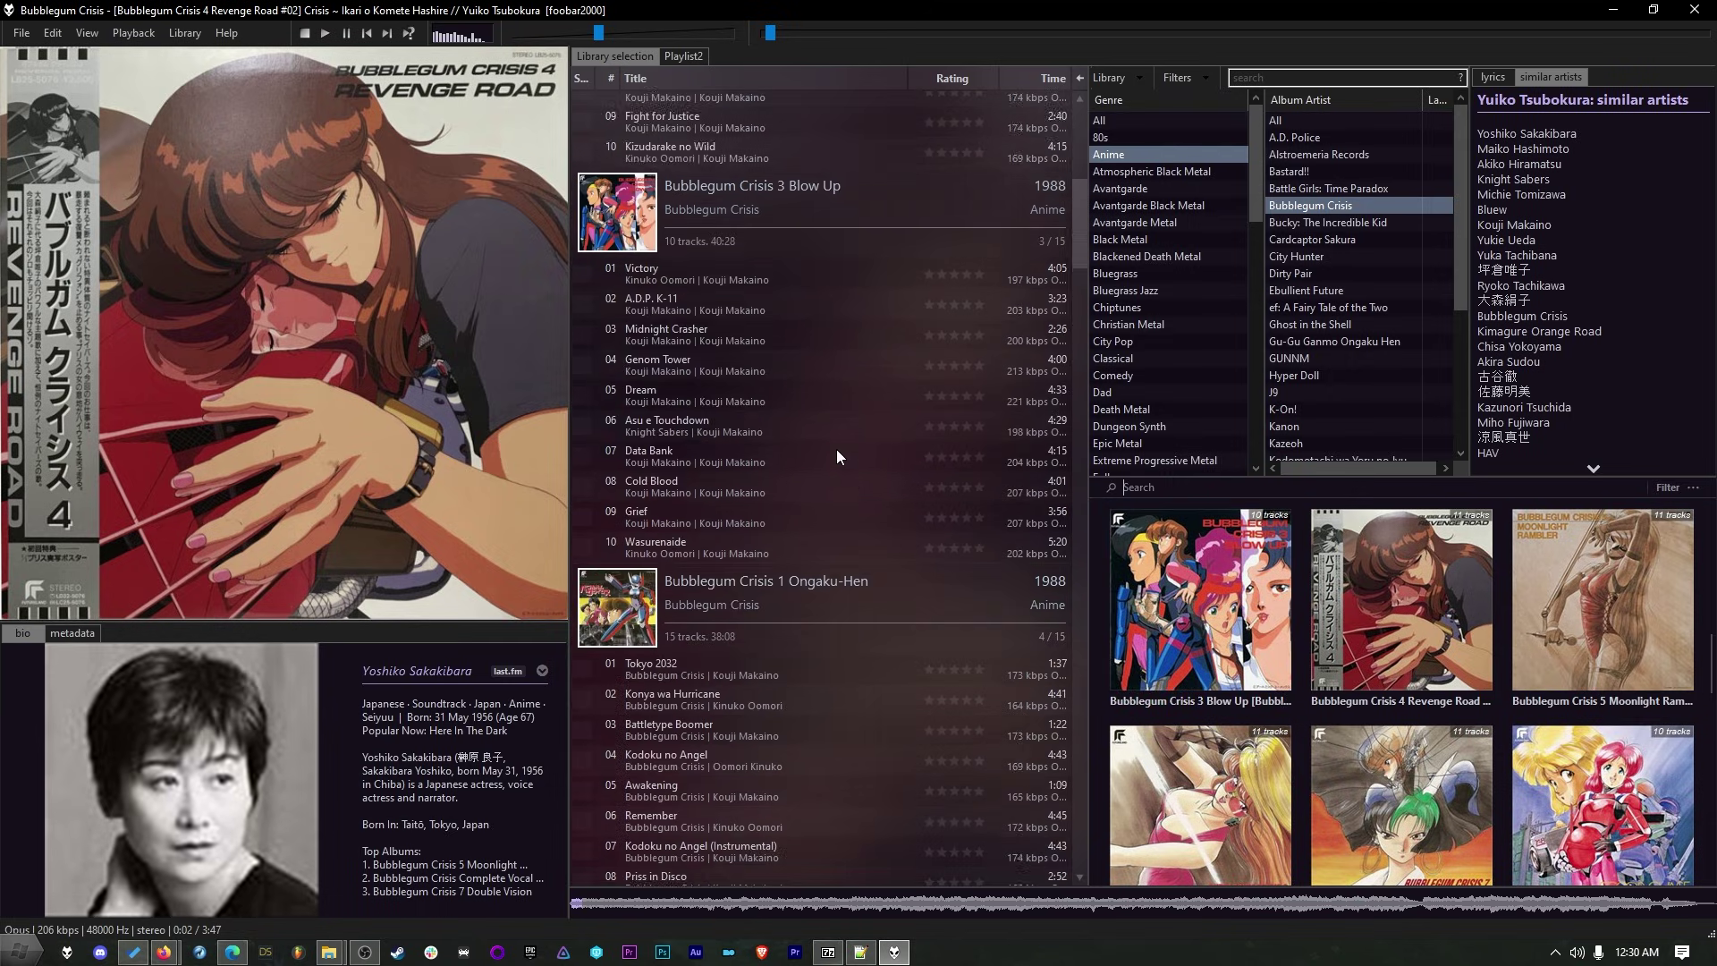
scroll(836, 448, up, 5)
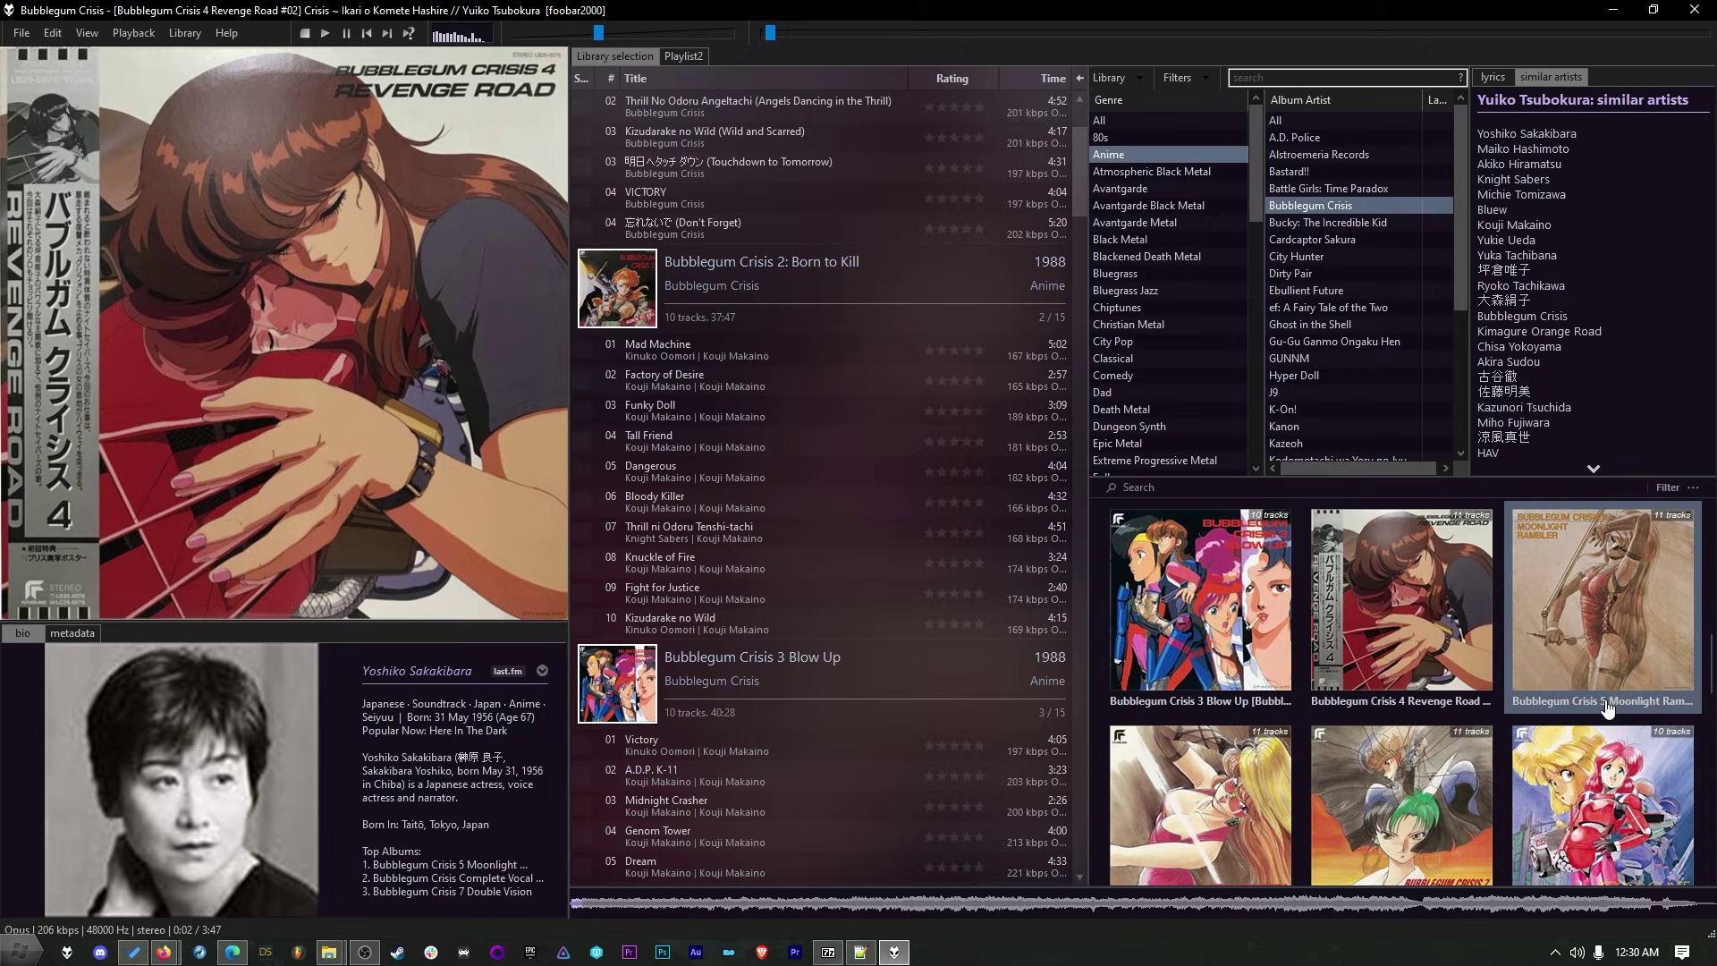
Play the Gothic Metal genre from the library and look through its albums
scroll(1179, 379, down, 4)
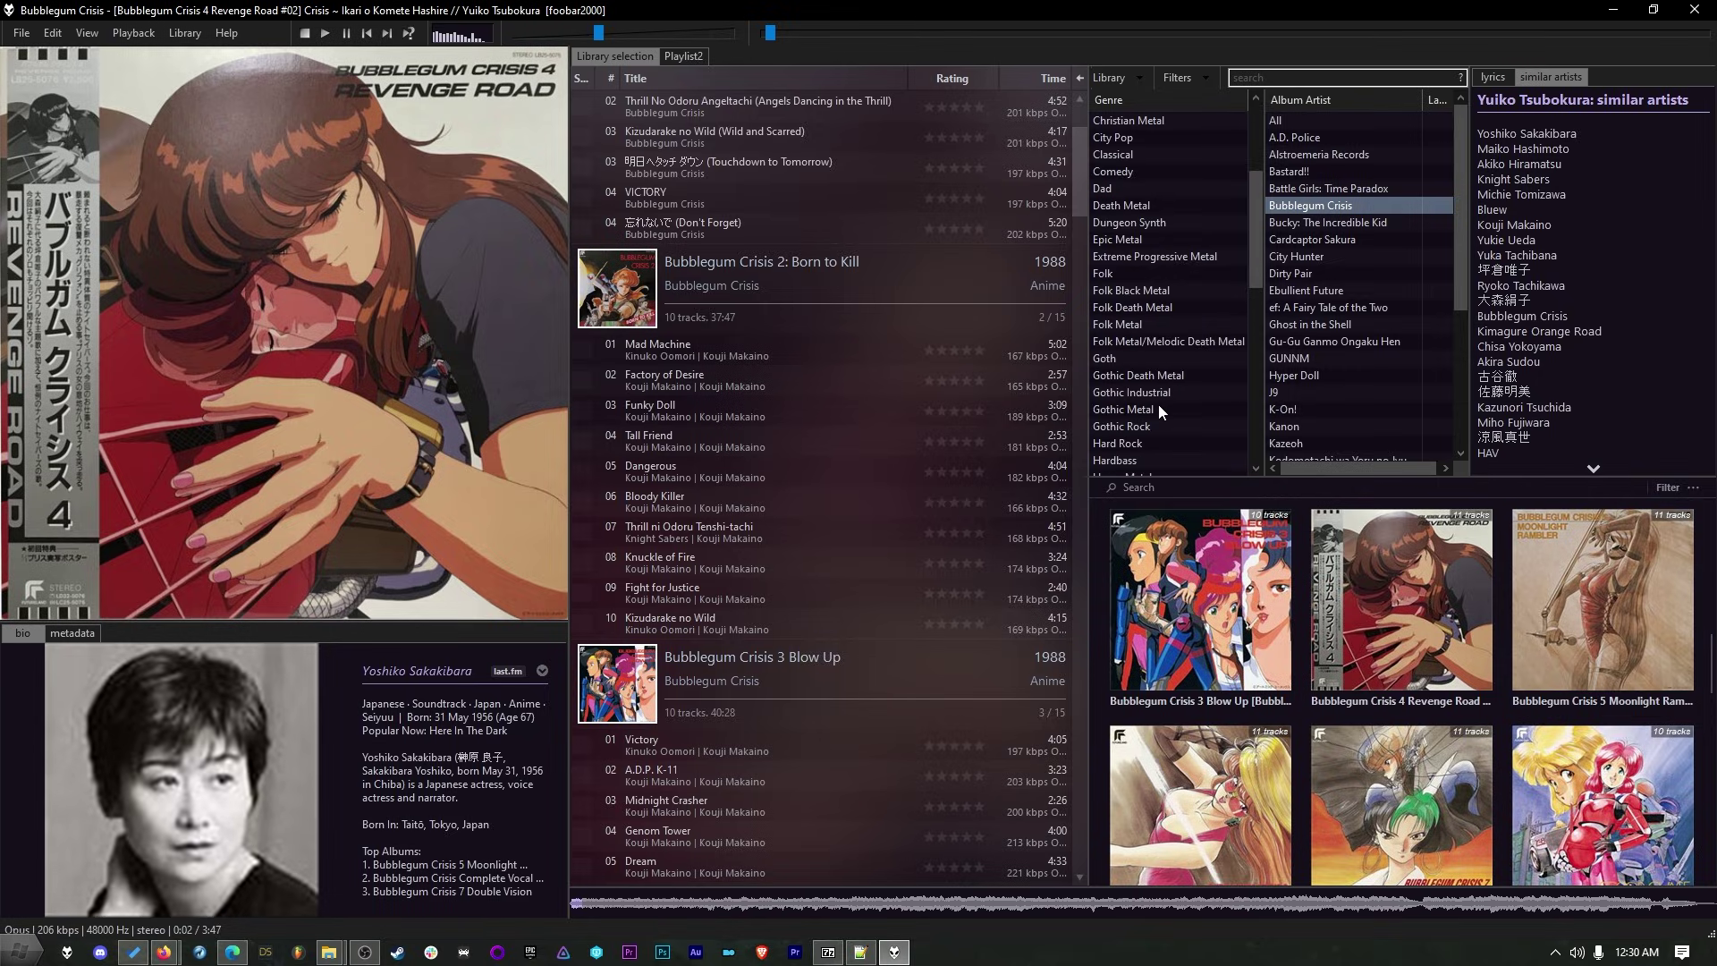
double_click(1155, 408)
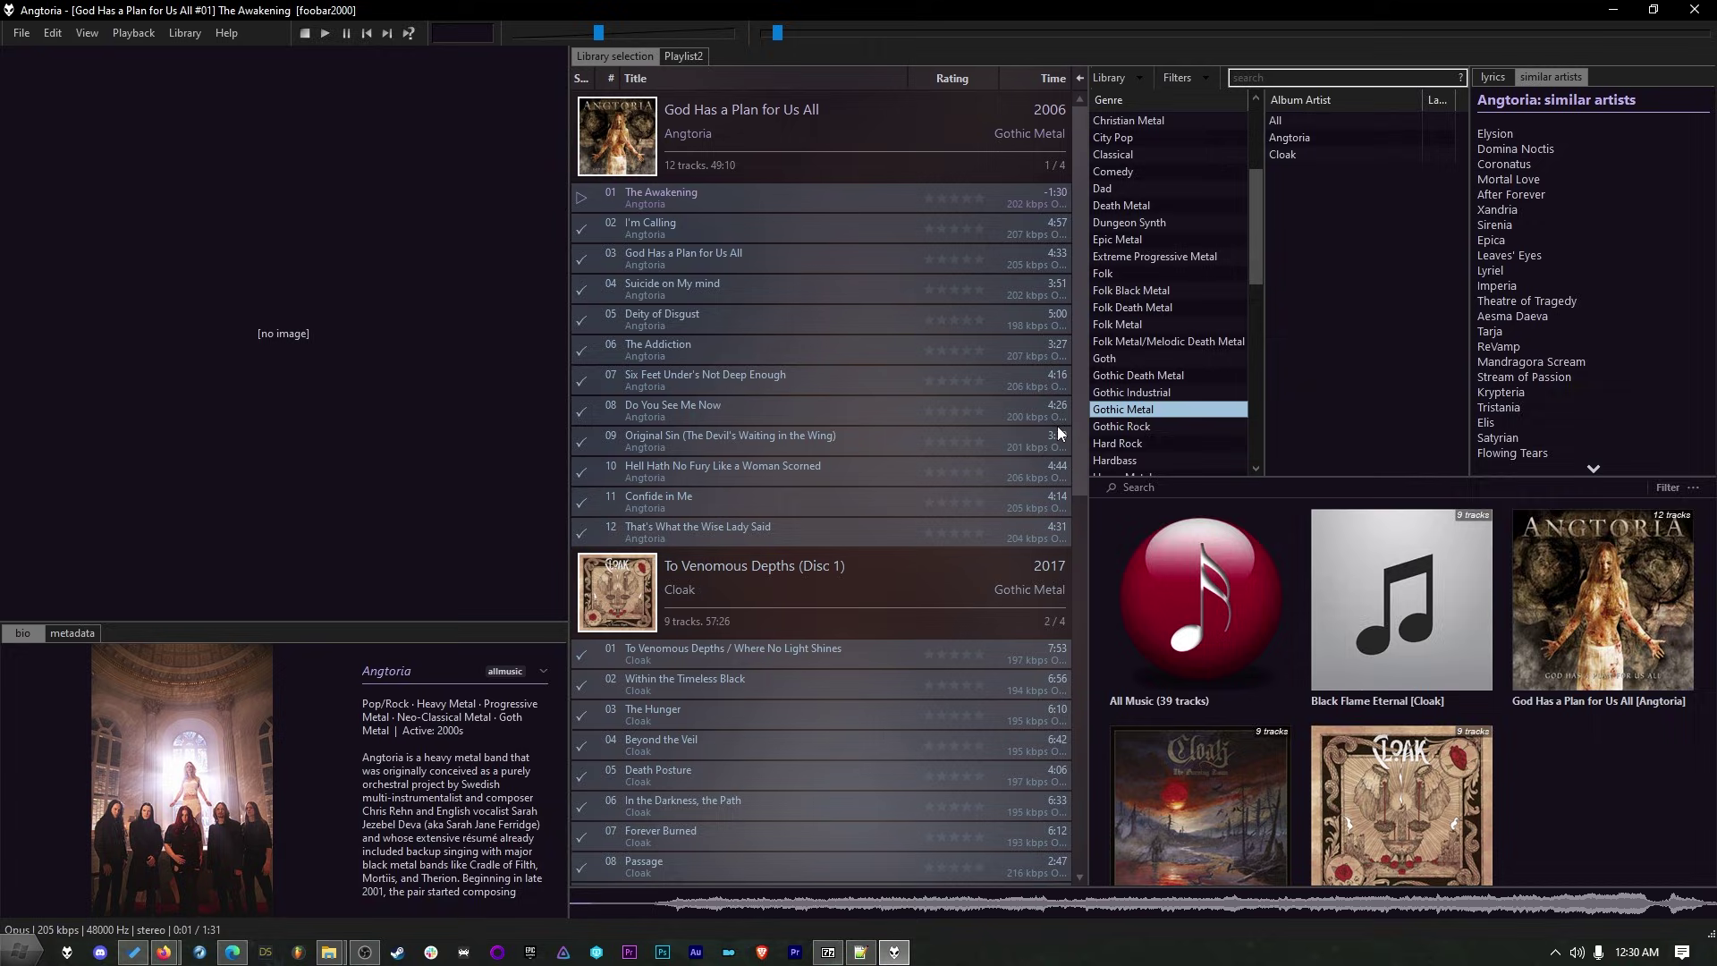
scroll(1480, 645, down, 2)
scroll(1484, 656, up, 2)
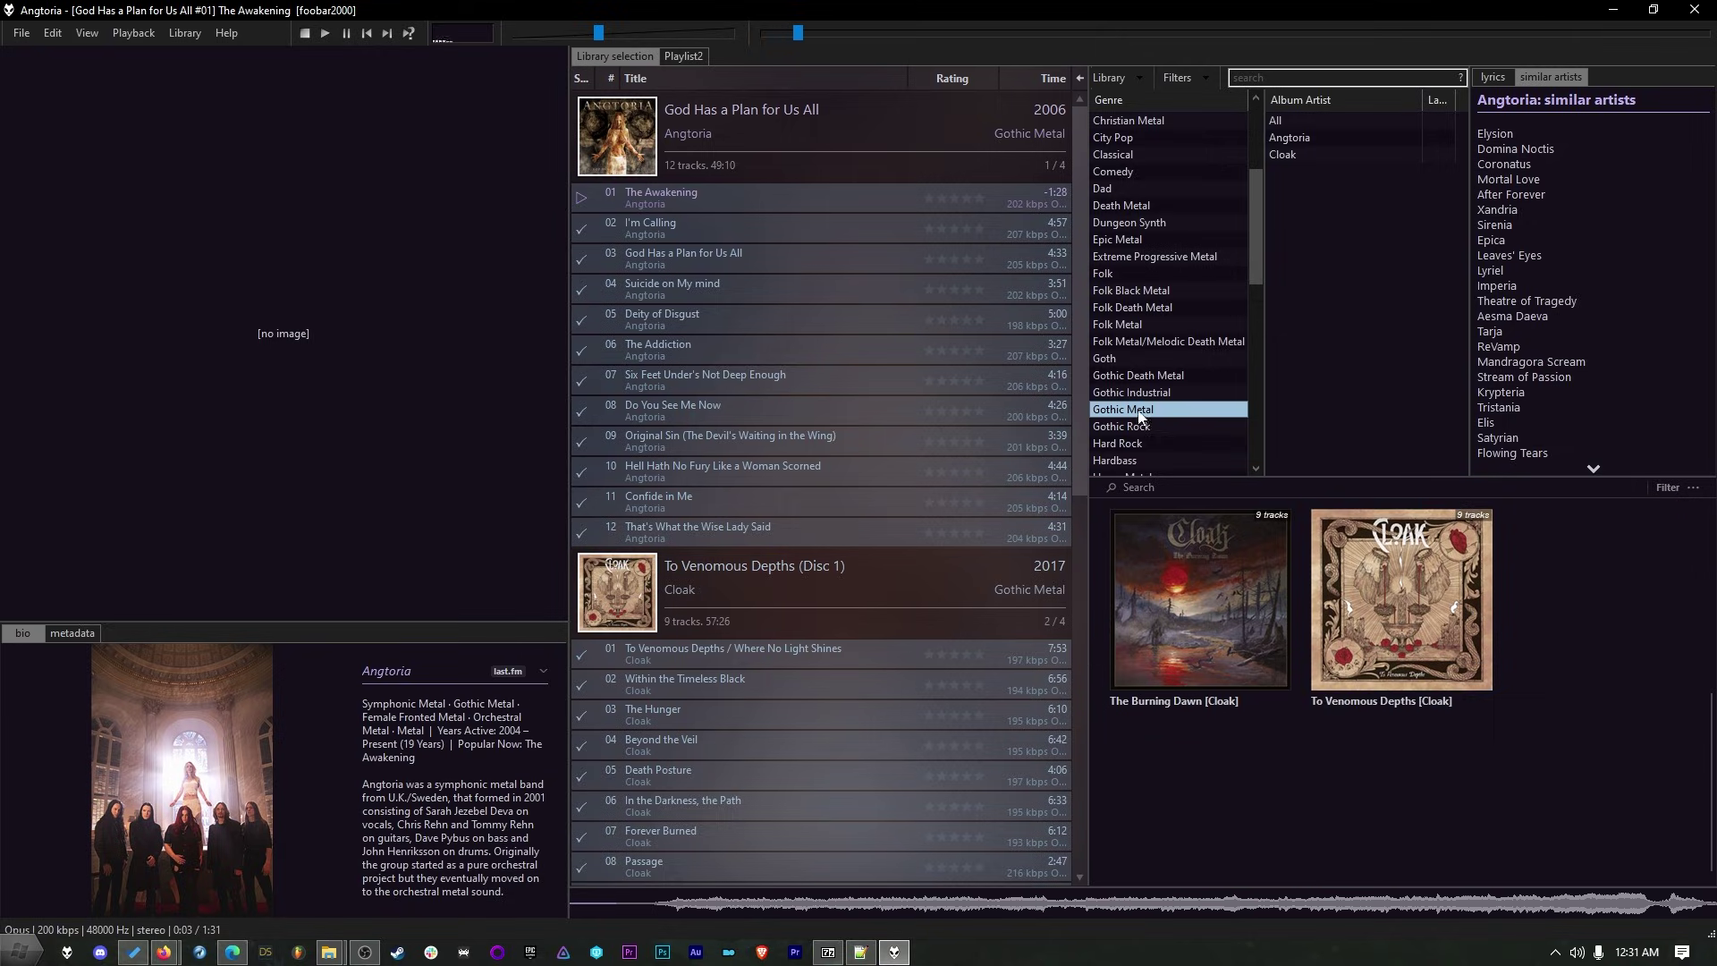
Play the Gothic Industrial genre and point out the album covers in its artwork grid
click(1112, 393)
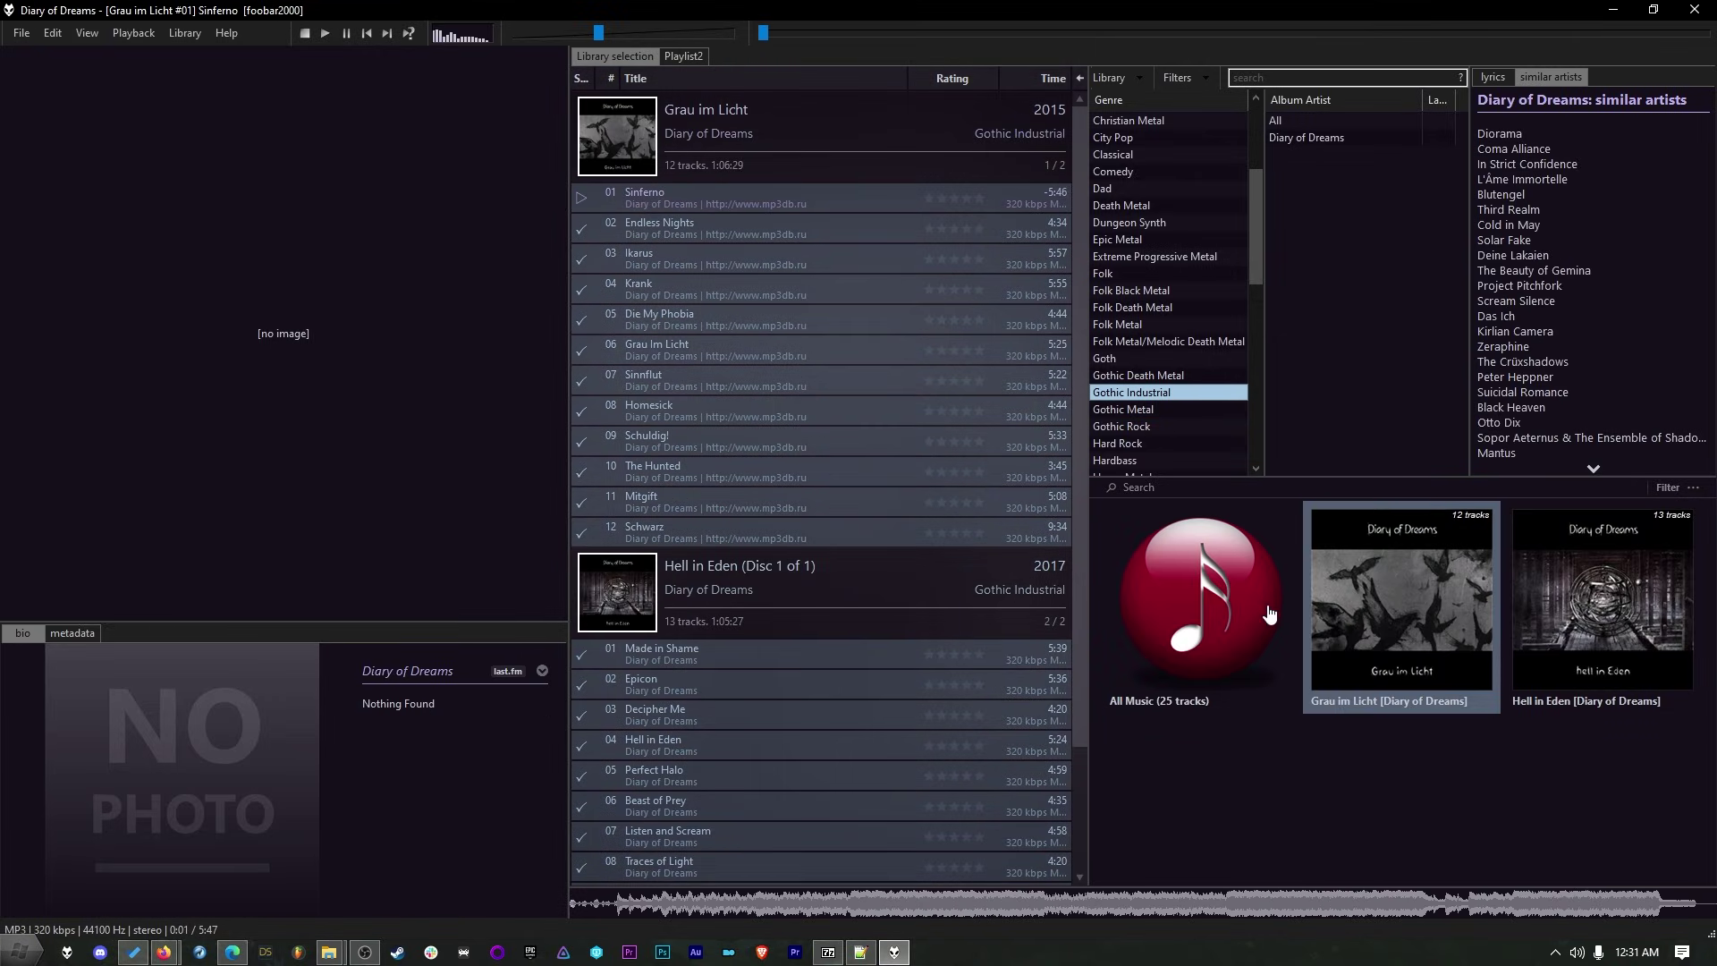
click(1270, 614)
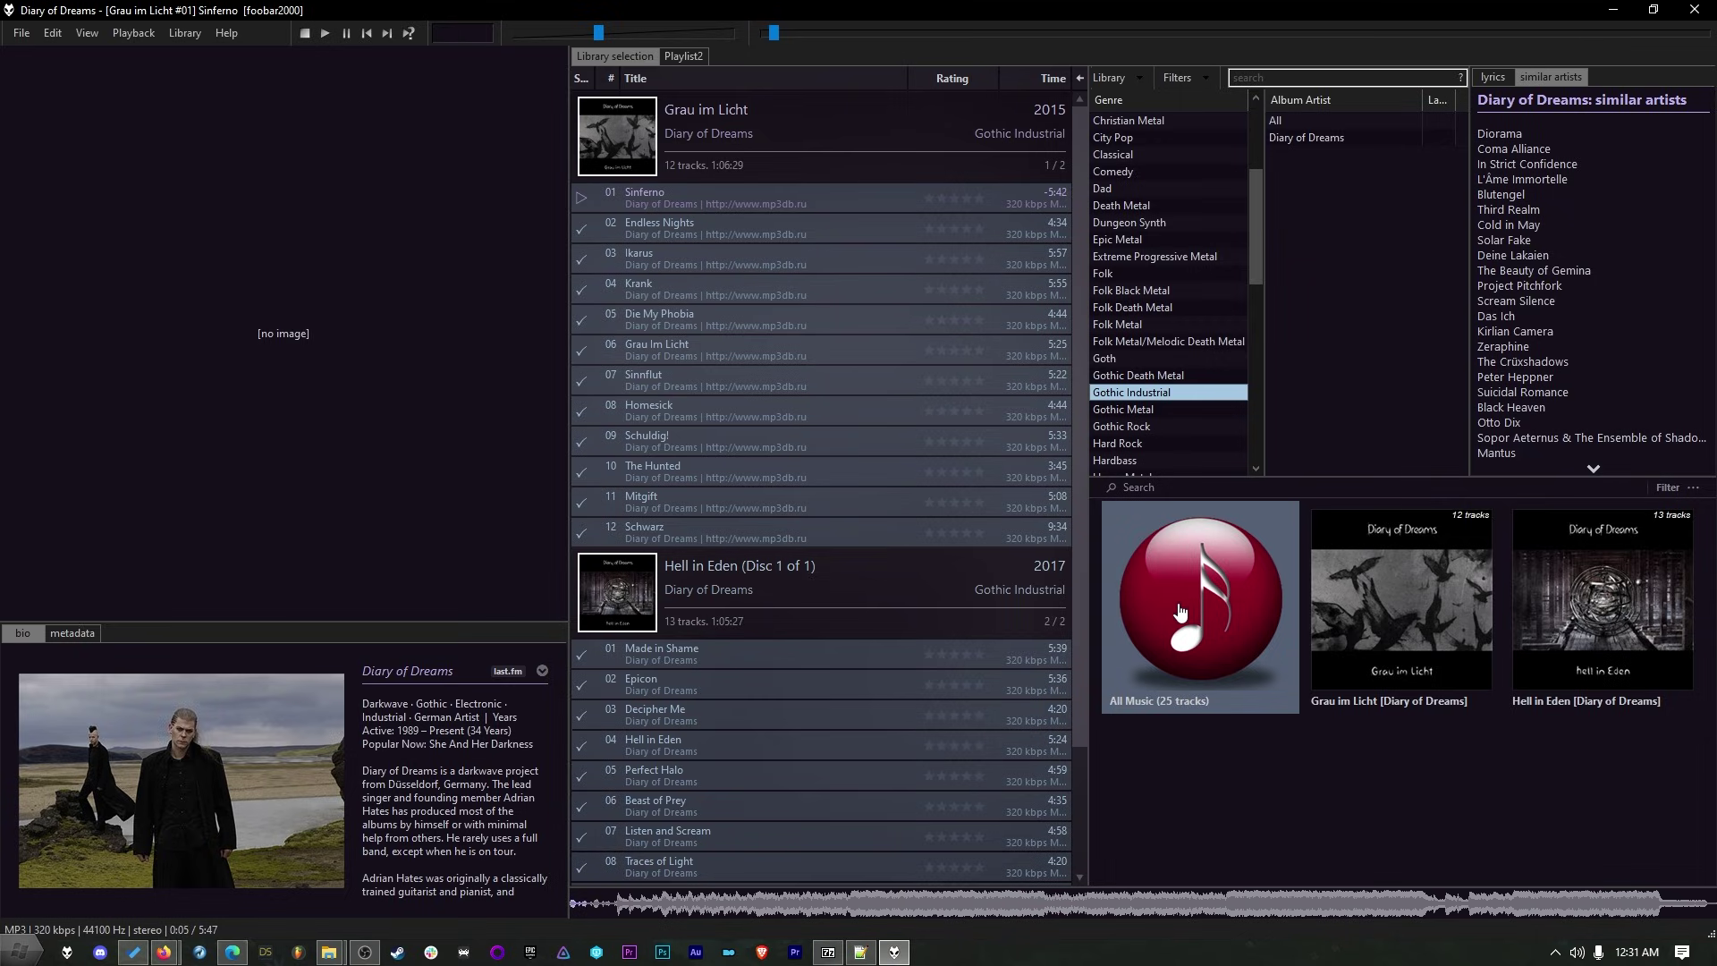
click(1446, 614)
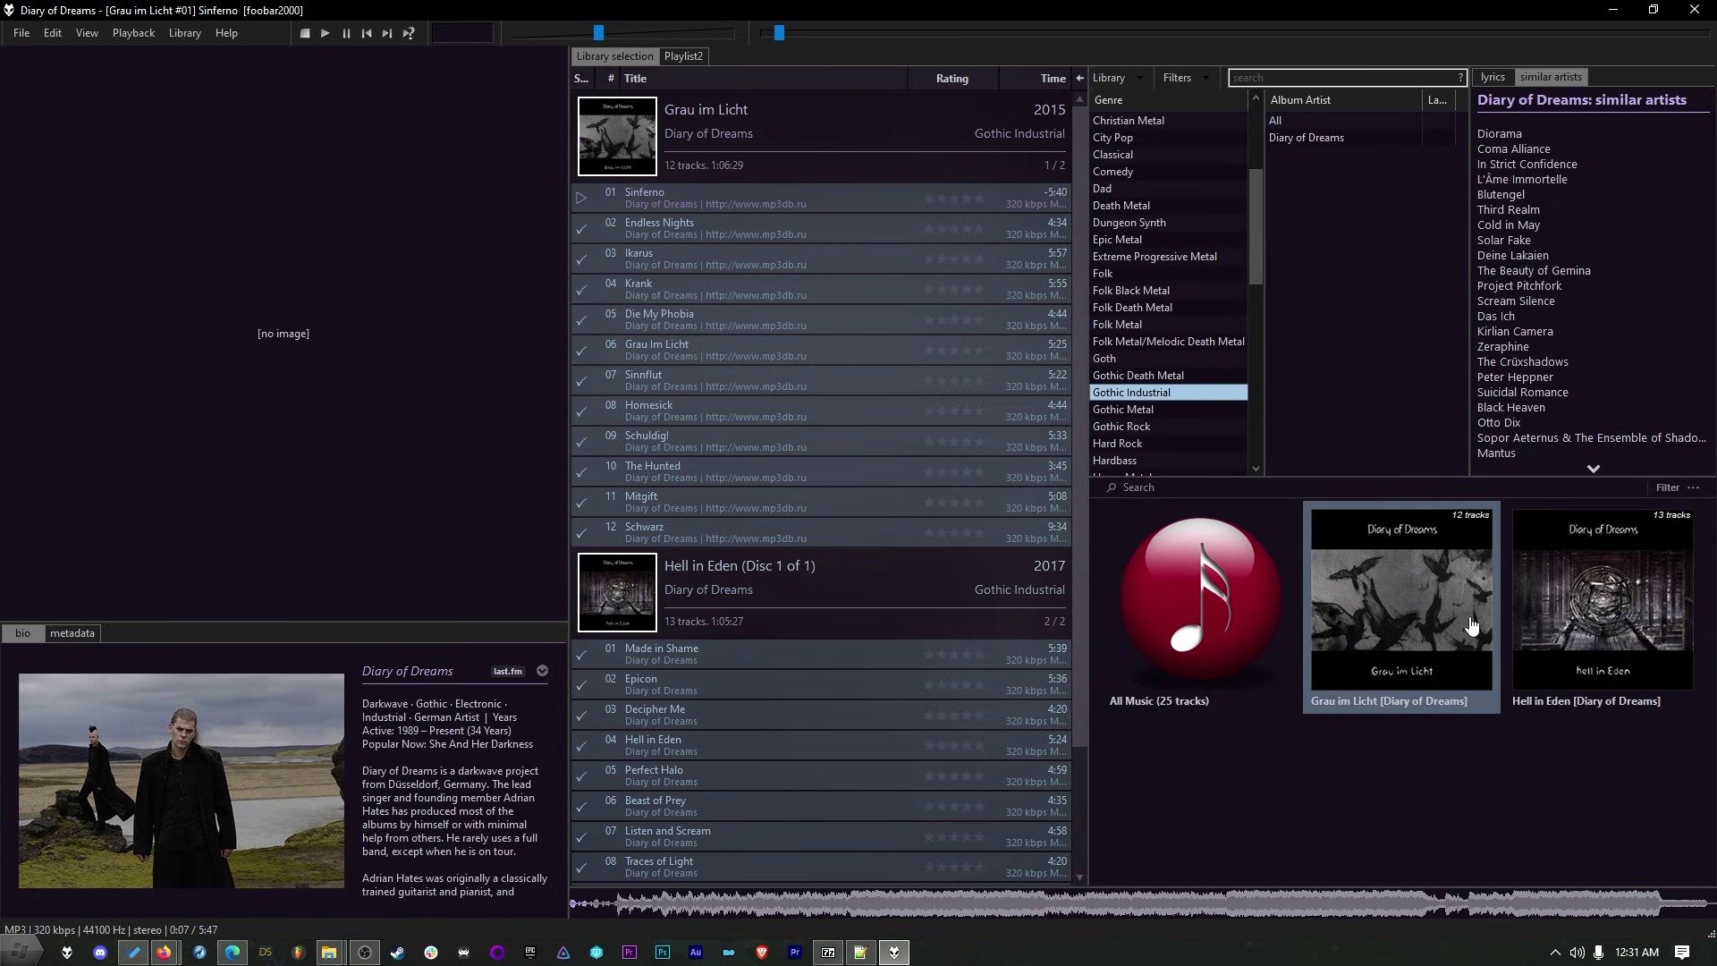
View the options dialog of the album cover library and close it without making changes
click(1689, 488)
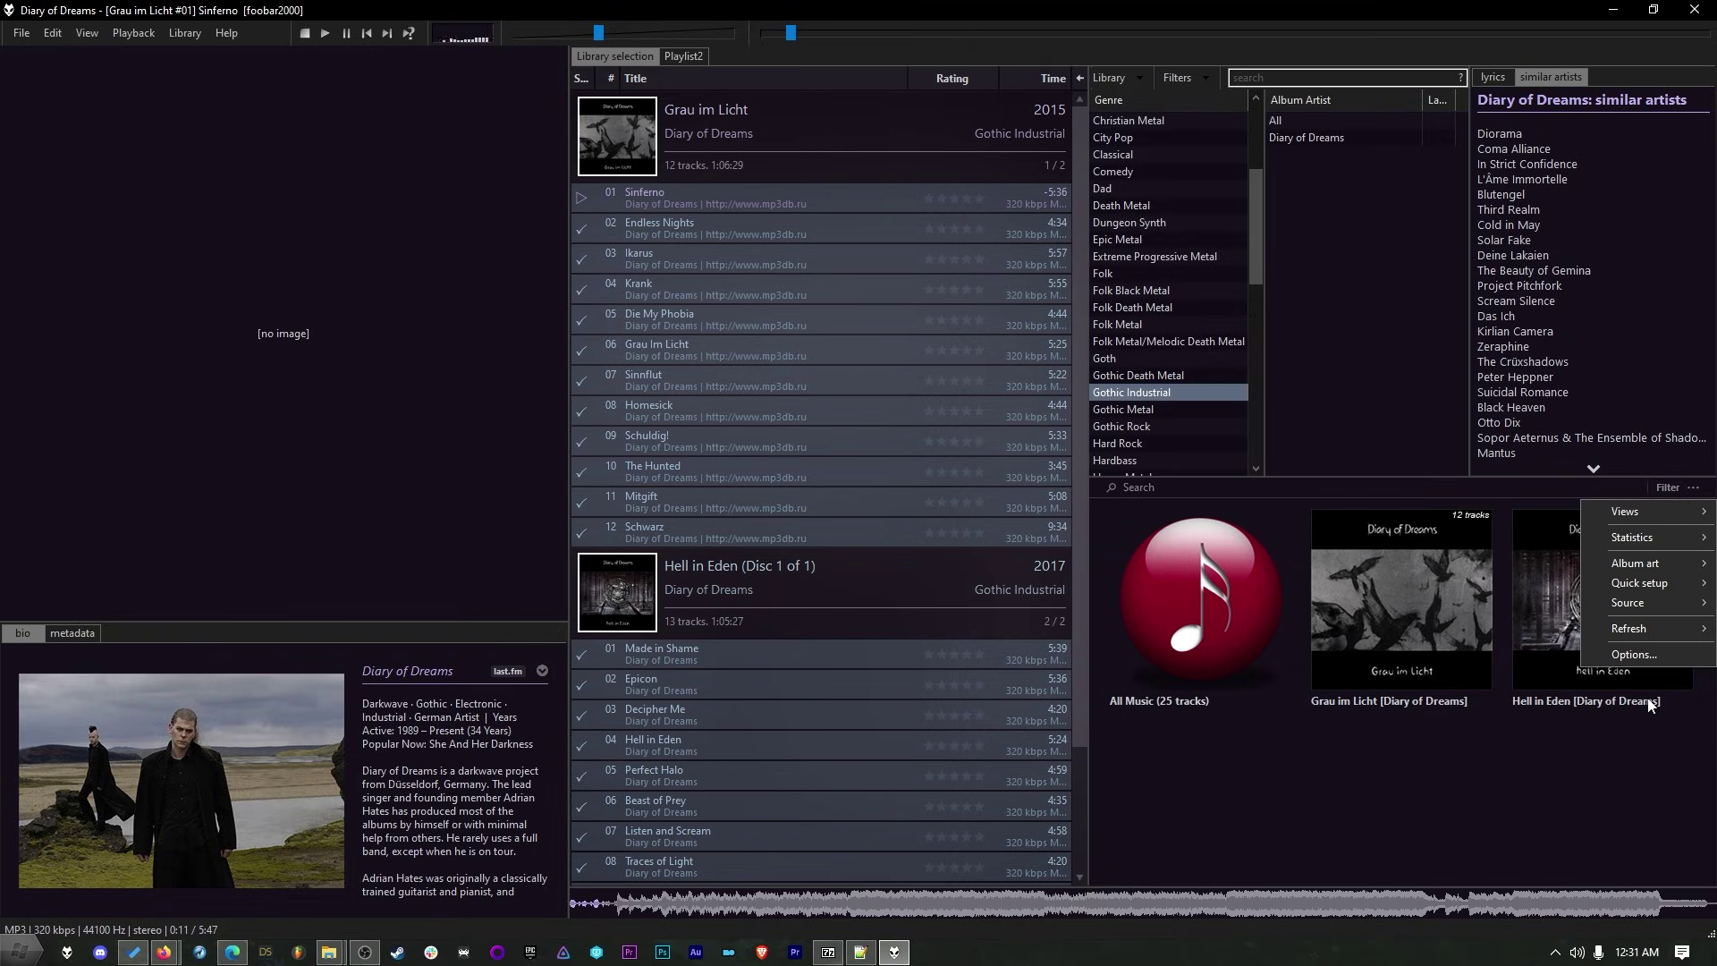
click(1650, 658)
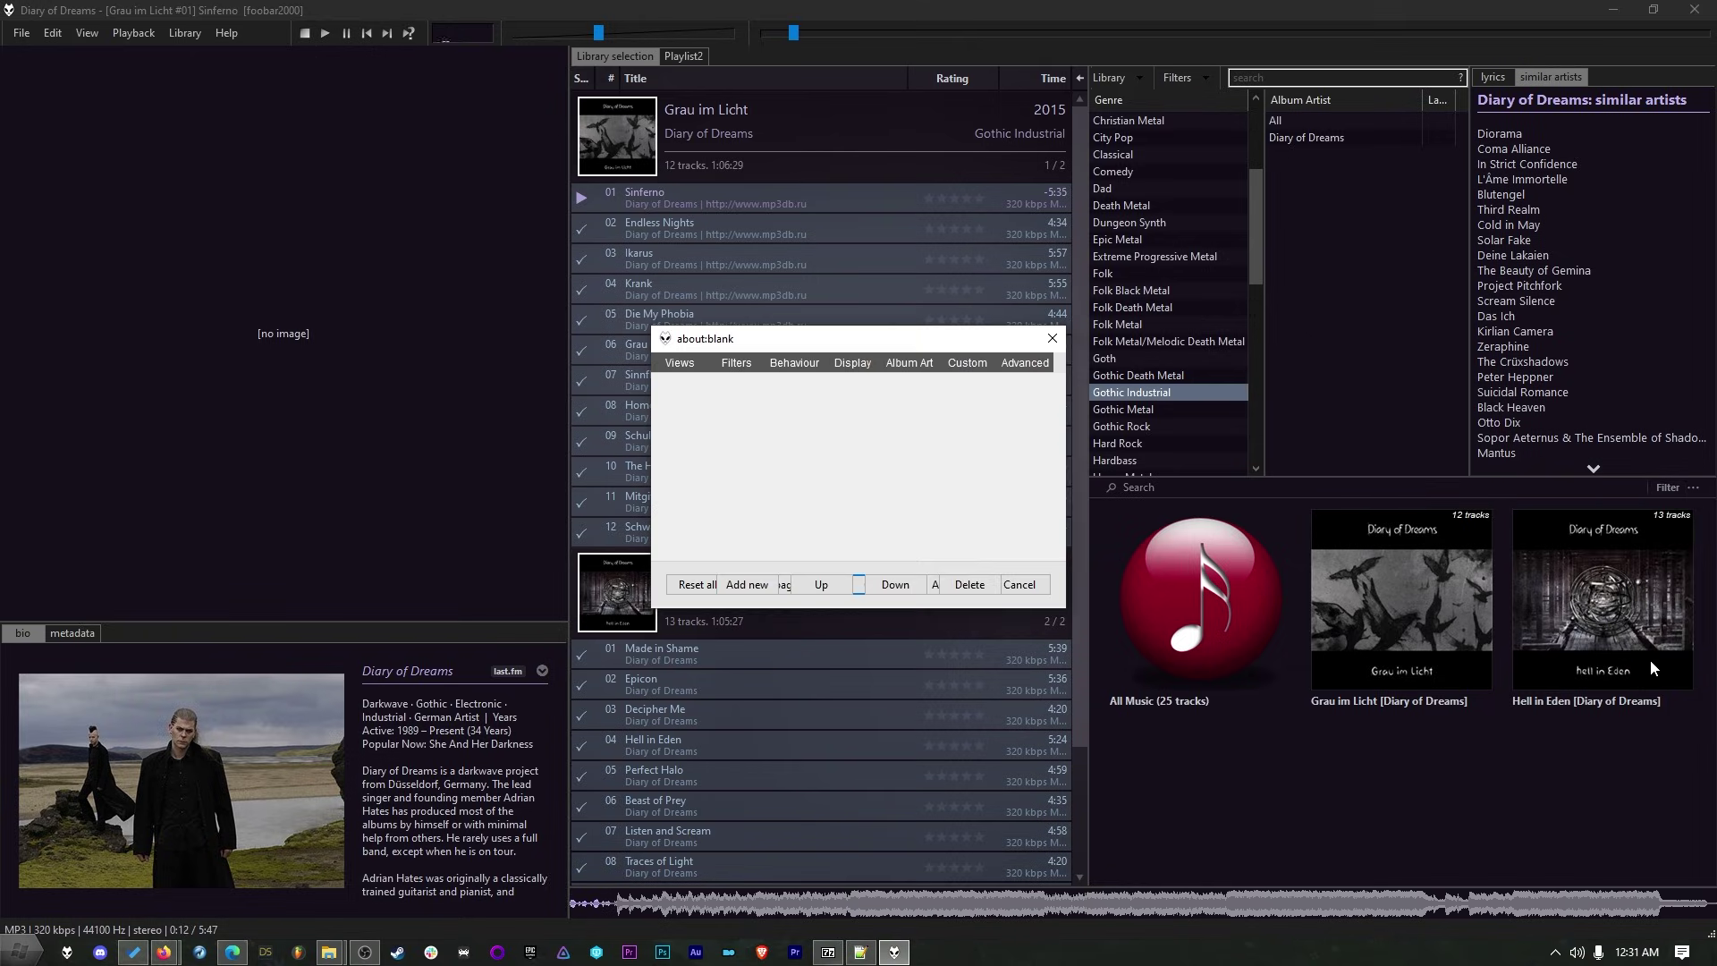
click(1051, 338)
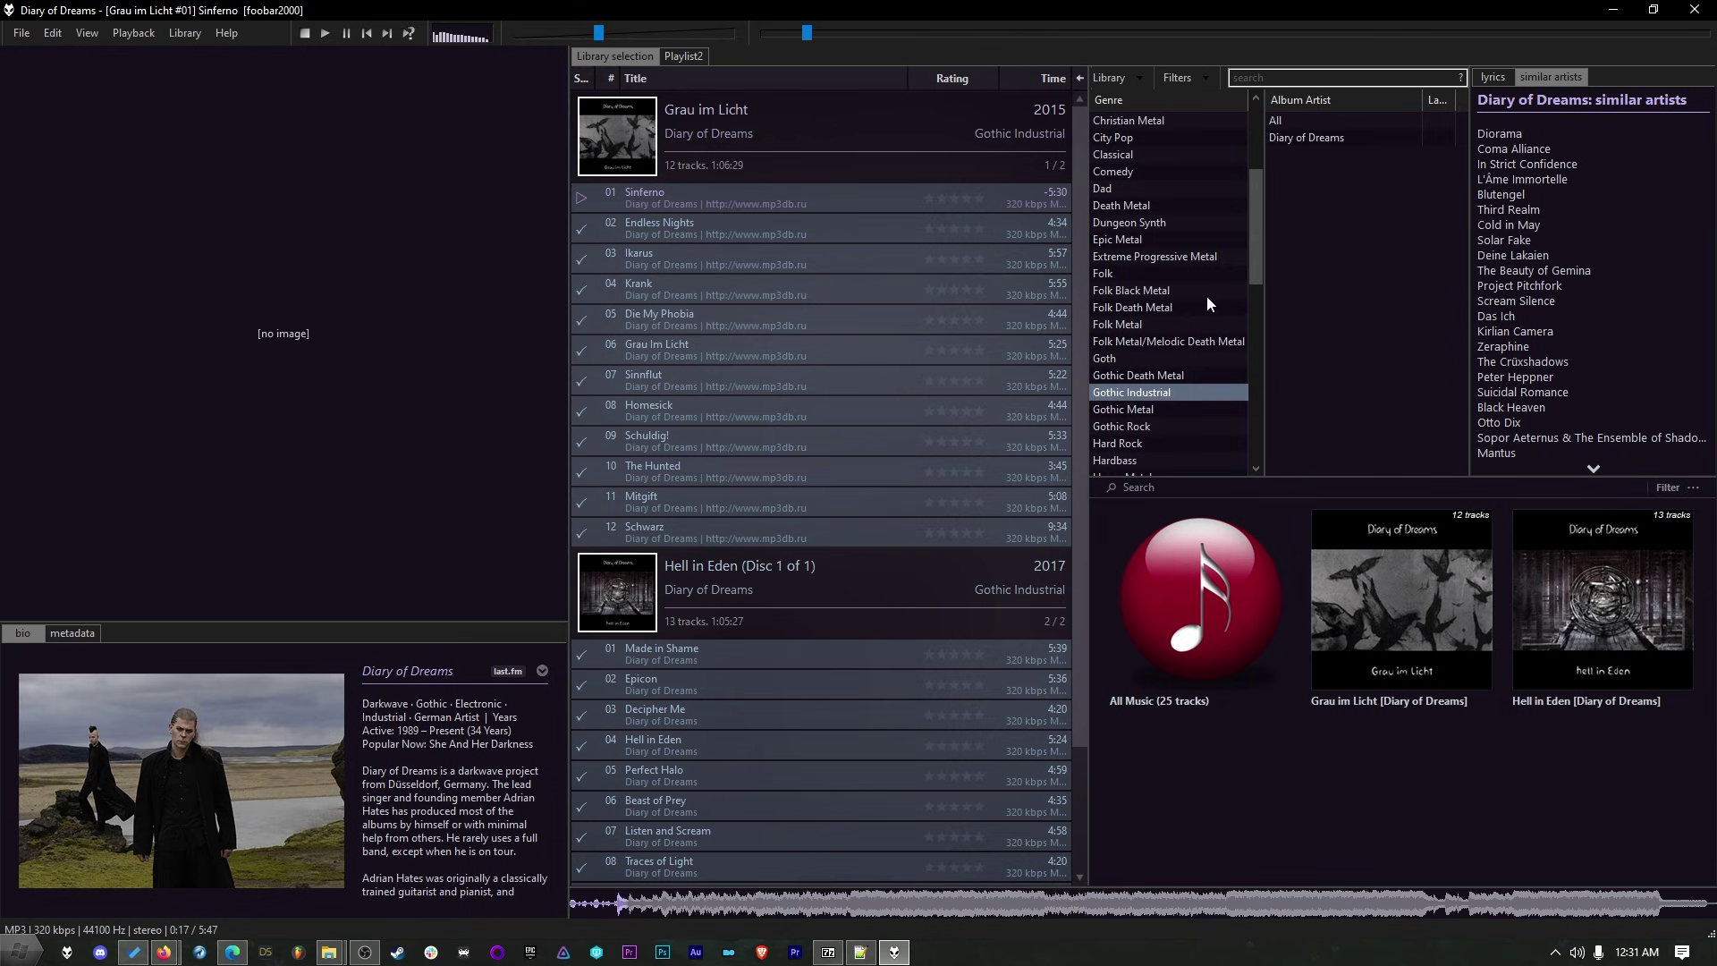
Play the Epic Metal genre and select Old Man (Väinämöinen) on the Ensiferum album in the playlist
double_click(1113, 240)
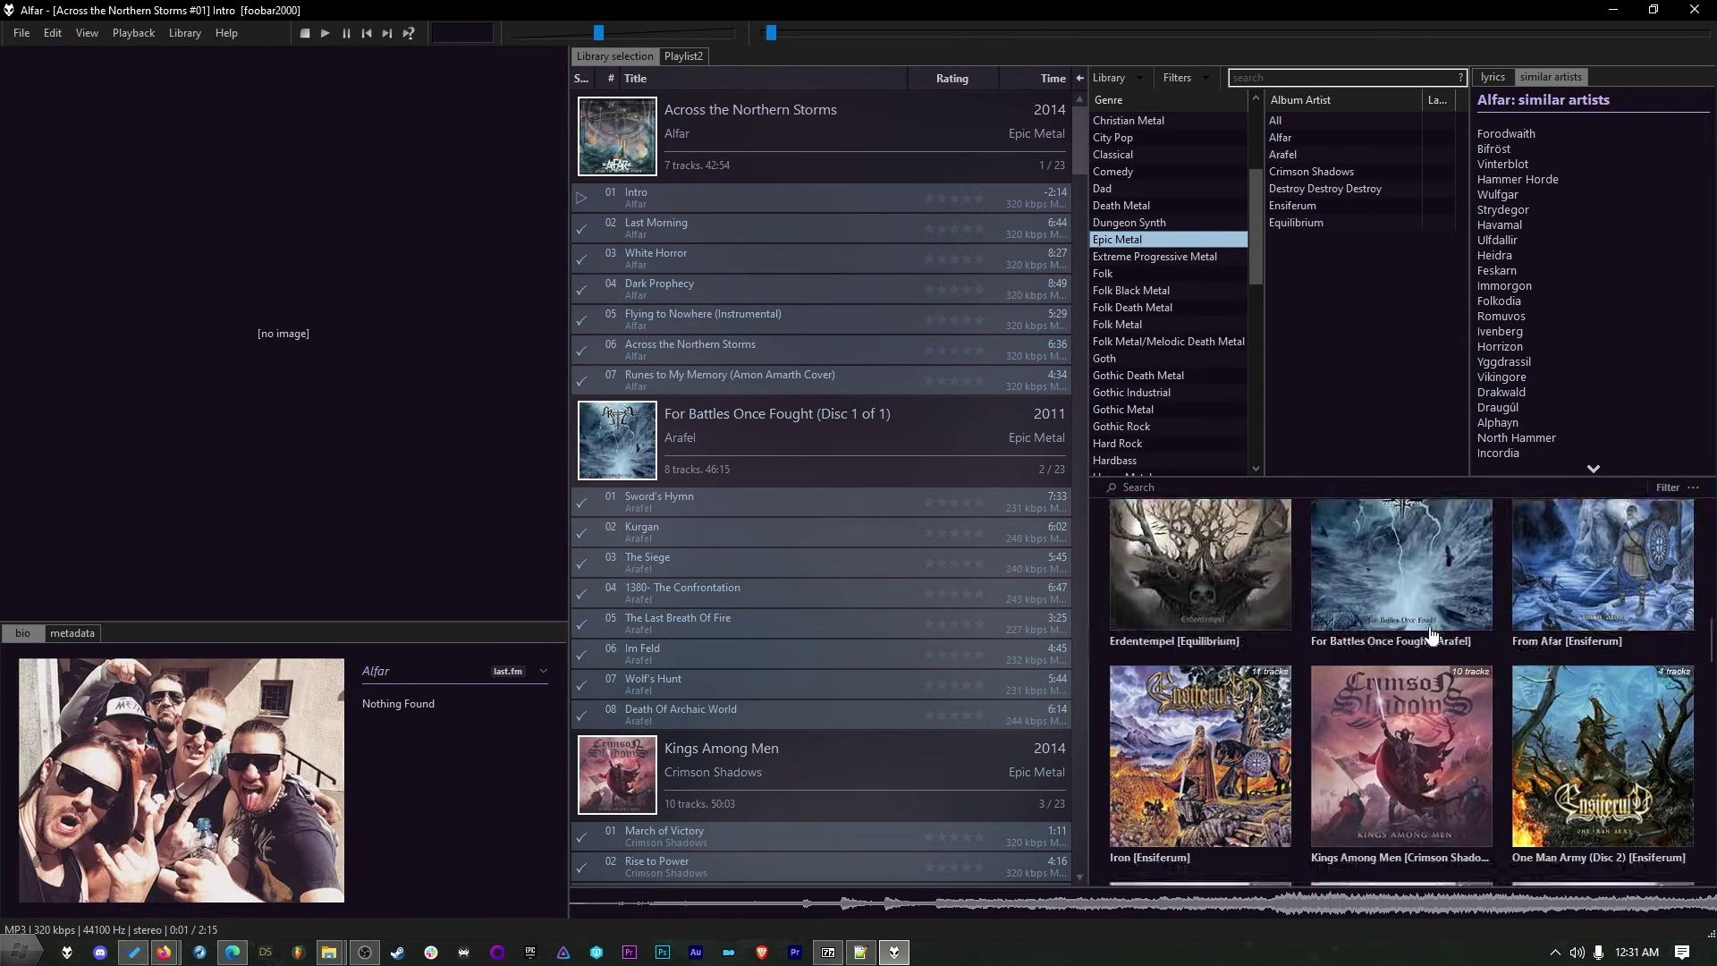
click(728, 257)
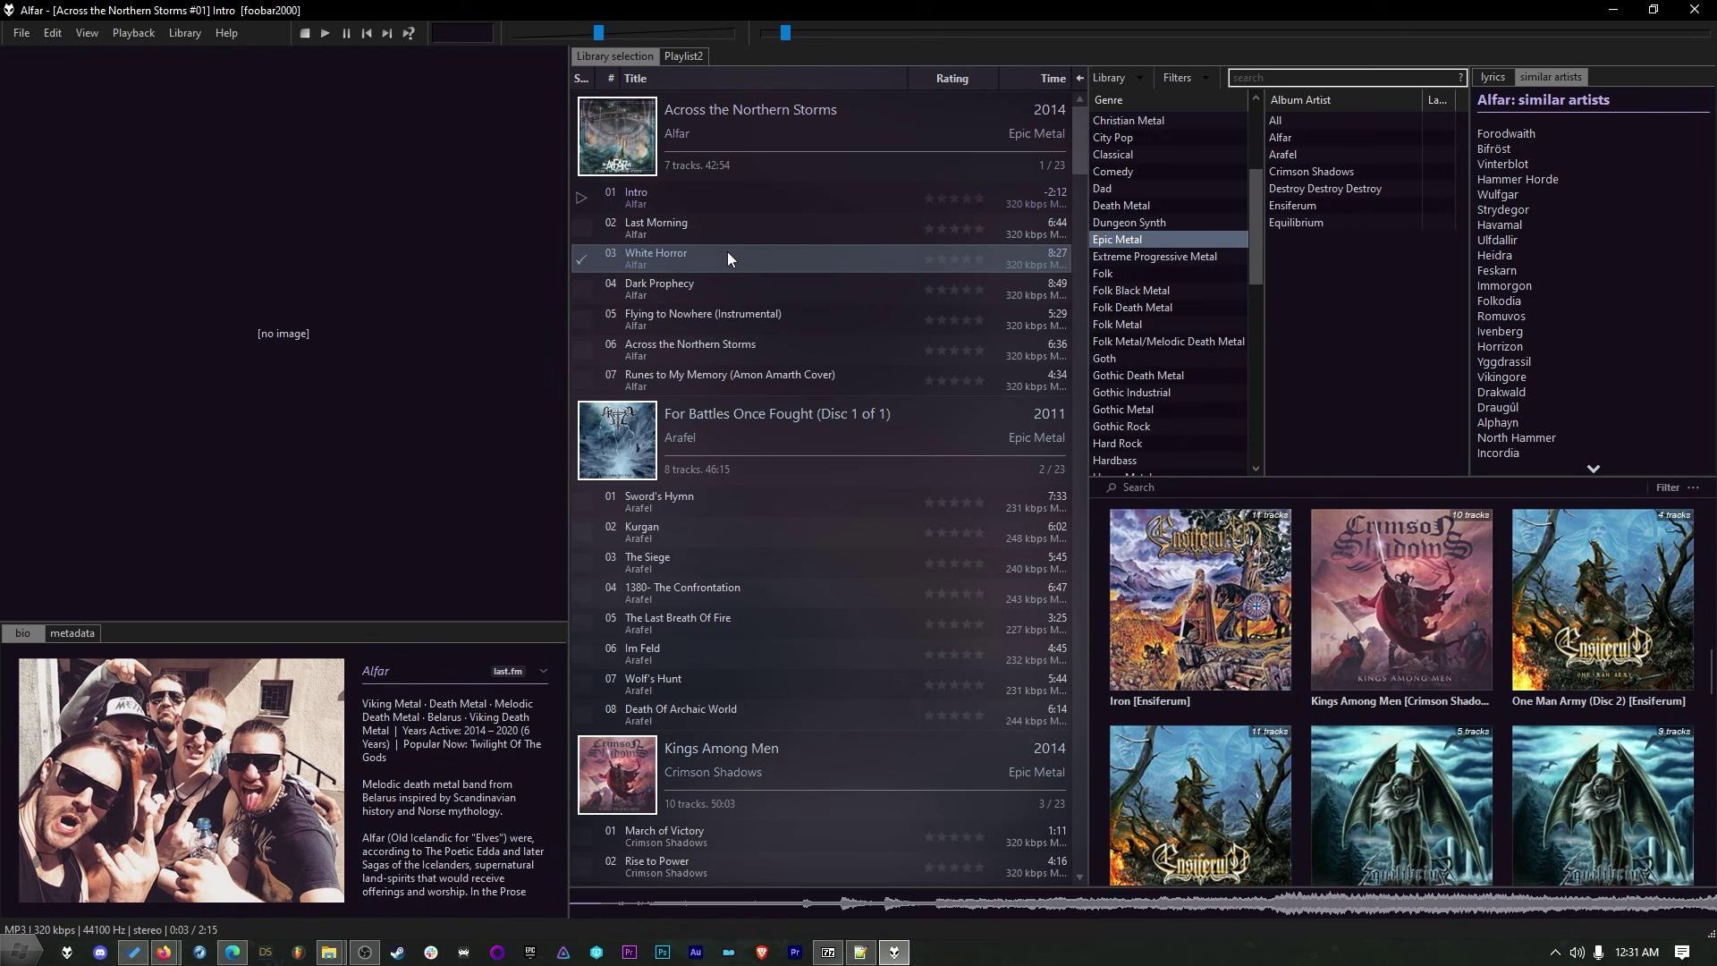
click(857, 713)
key(Page_Down)
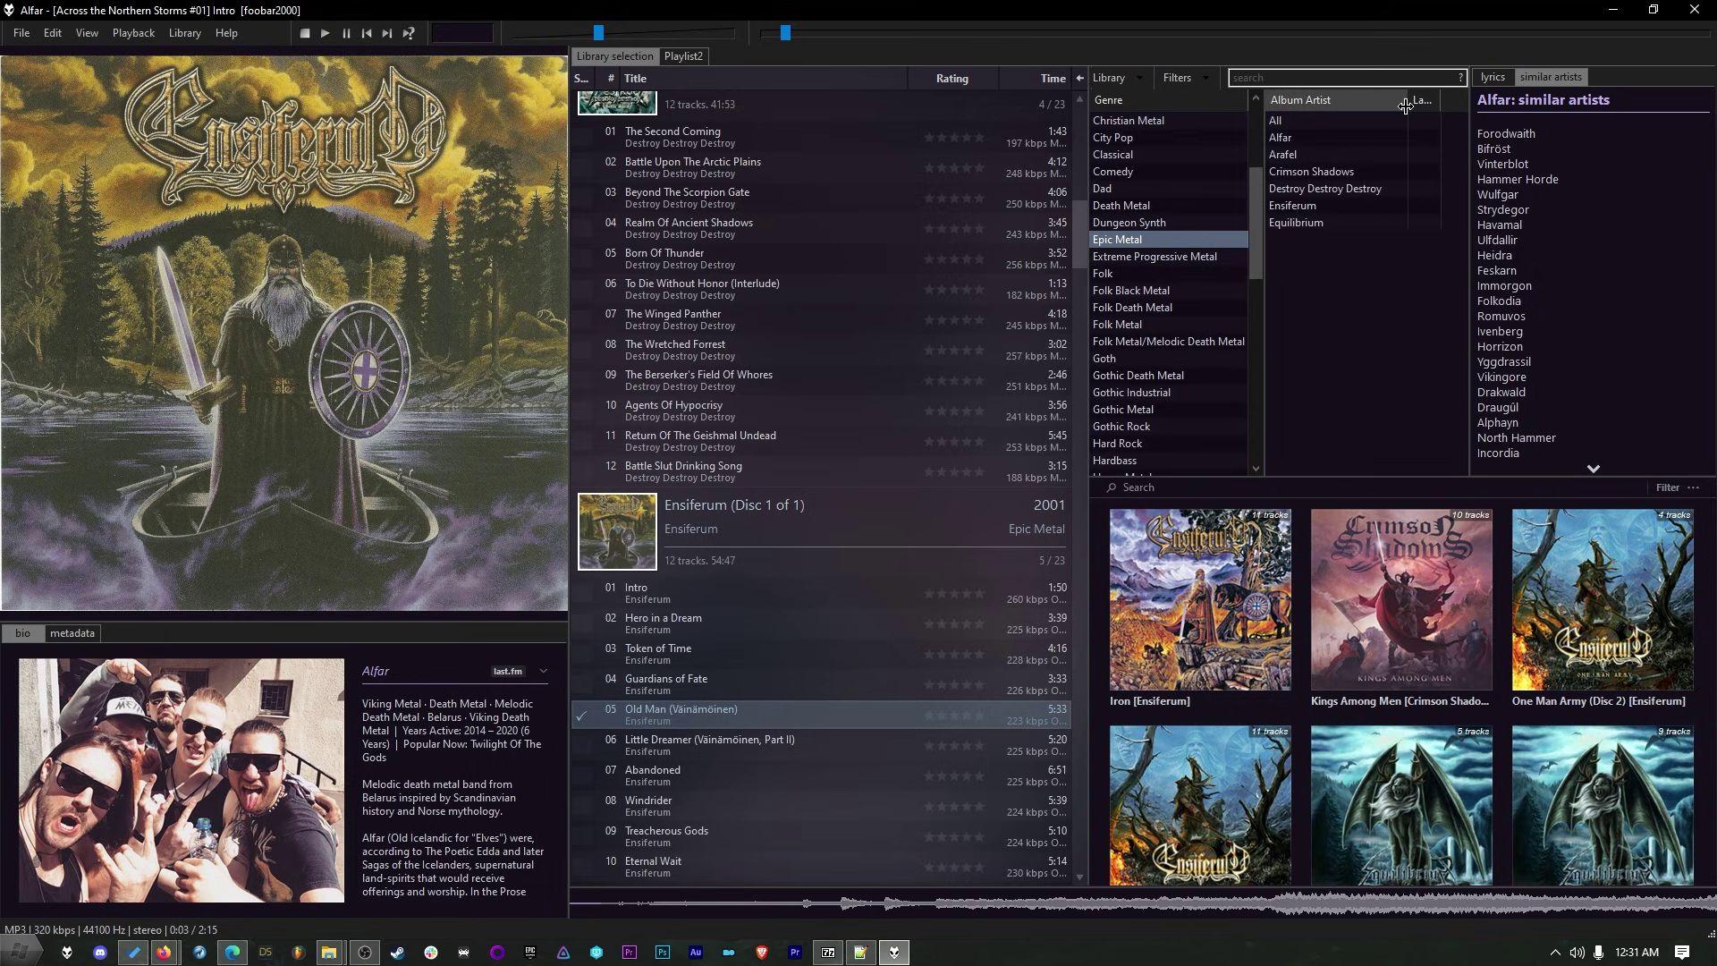
Widen the Last added column in the album artist list until its heading is fully readable
mouse_move(1422, 105)
mouse_down()
mouse_move(1375, 105)
mouse_move(1471, 109)
mouse_move(1450, 111)
mouse_up()
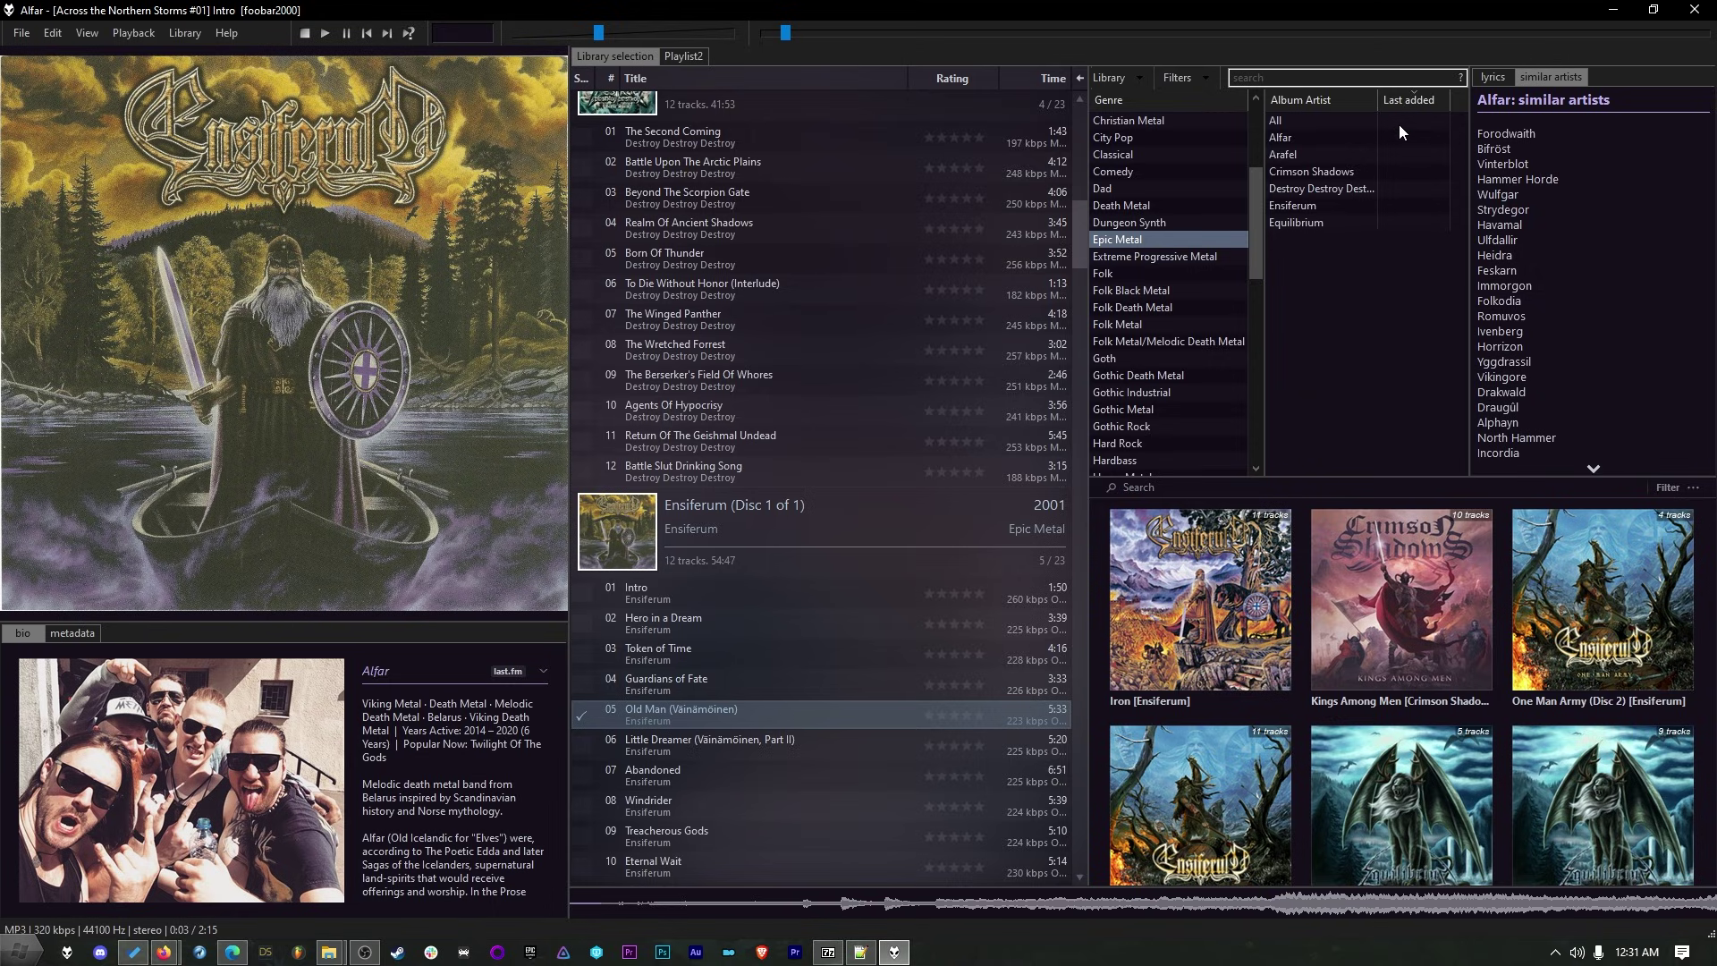
drag(1378, 101, 1397, 101)
scroll(1525, 201, down, 2)
scroll(1527, 207, up, 2)
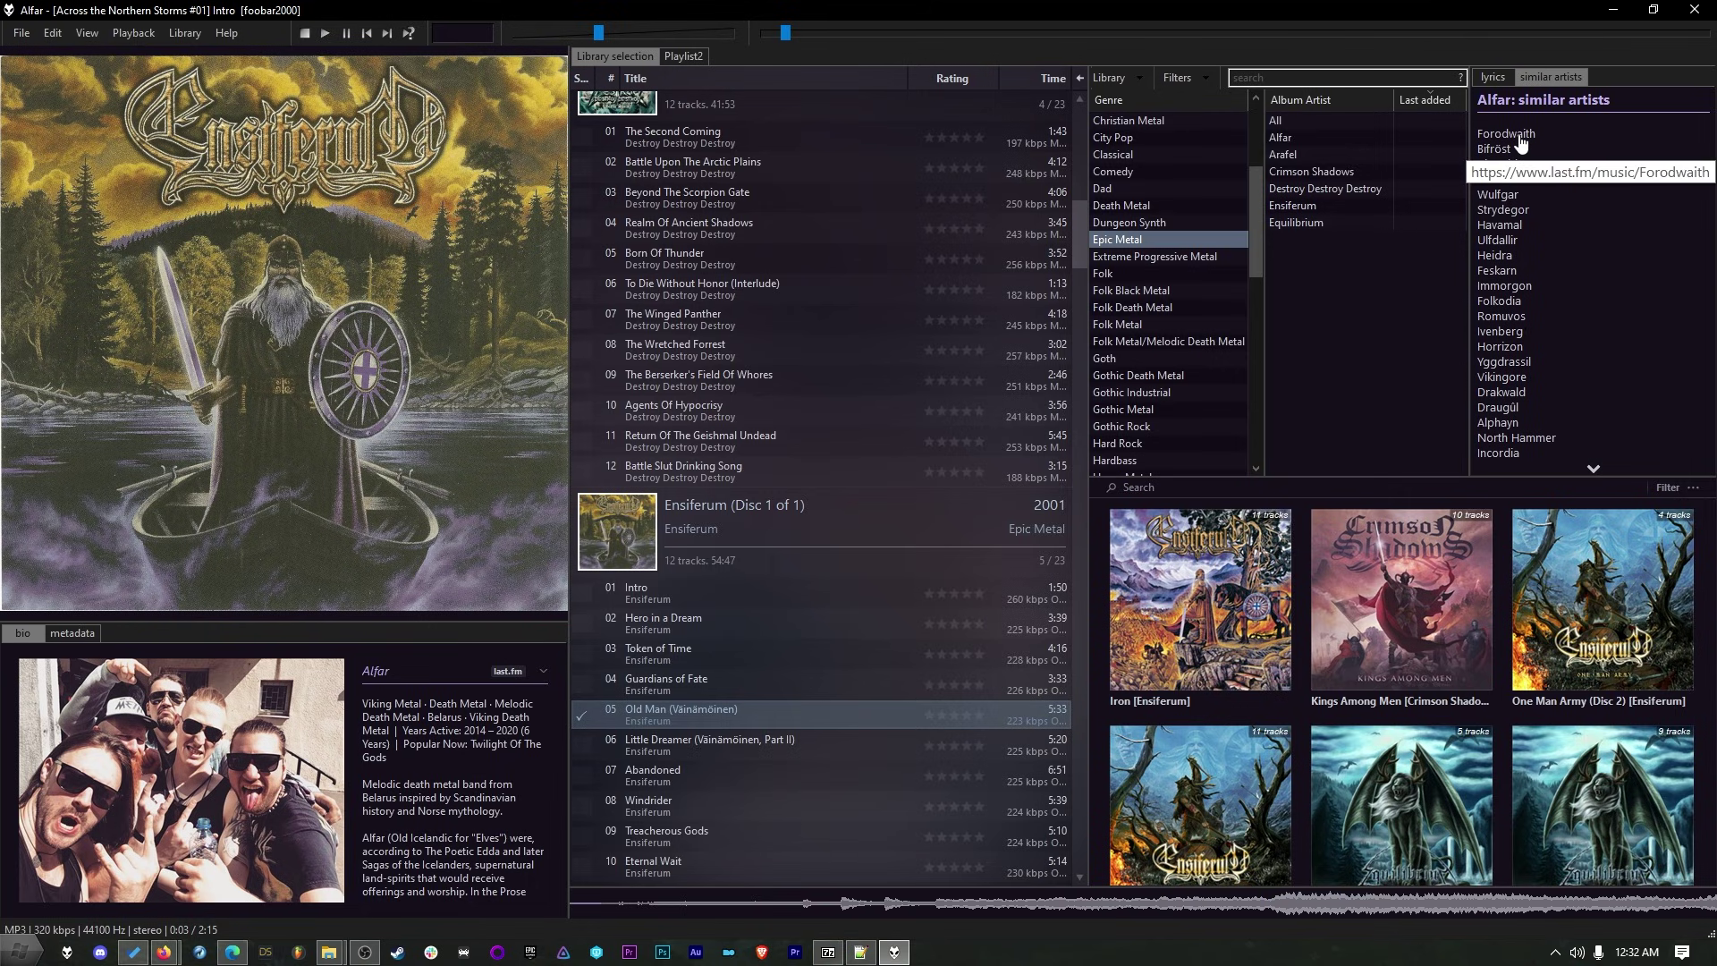
Show the lyrics view and play Little Dreamer (Väinämöinen, Part II) by Ensiferum to read its lyrics
click(1494, 75)
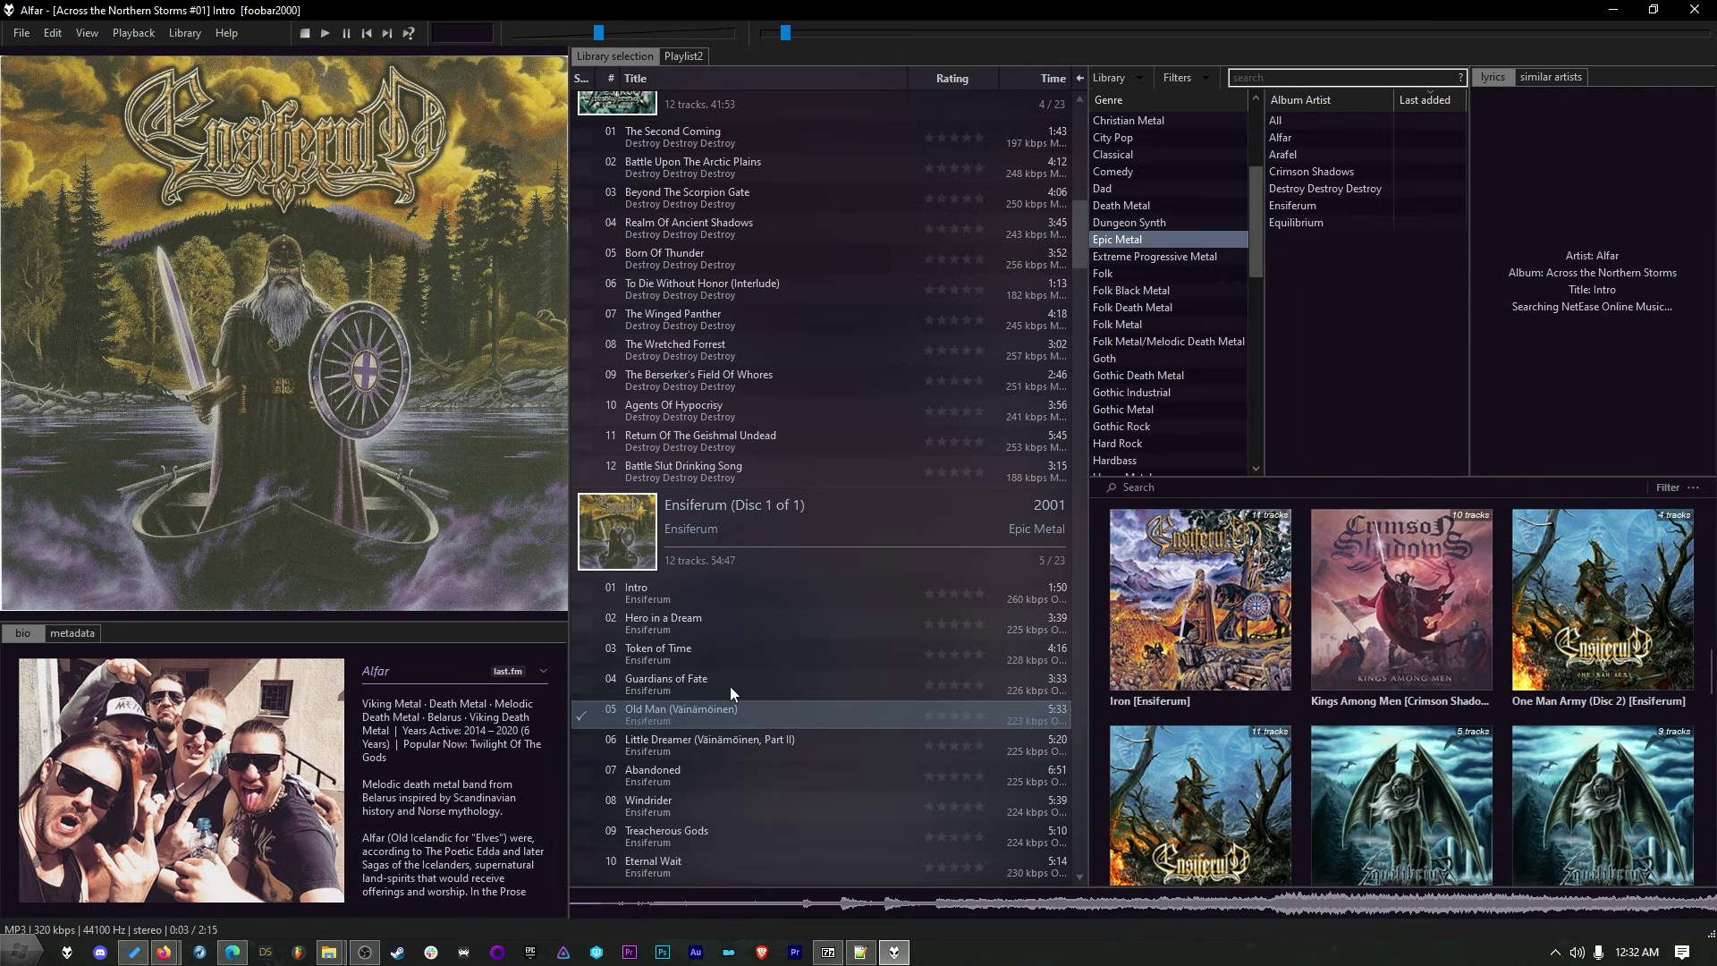
double_click(737, 738)
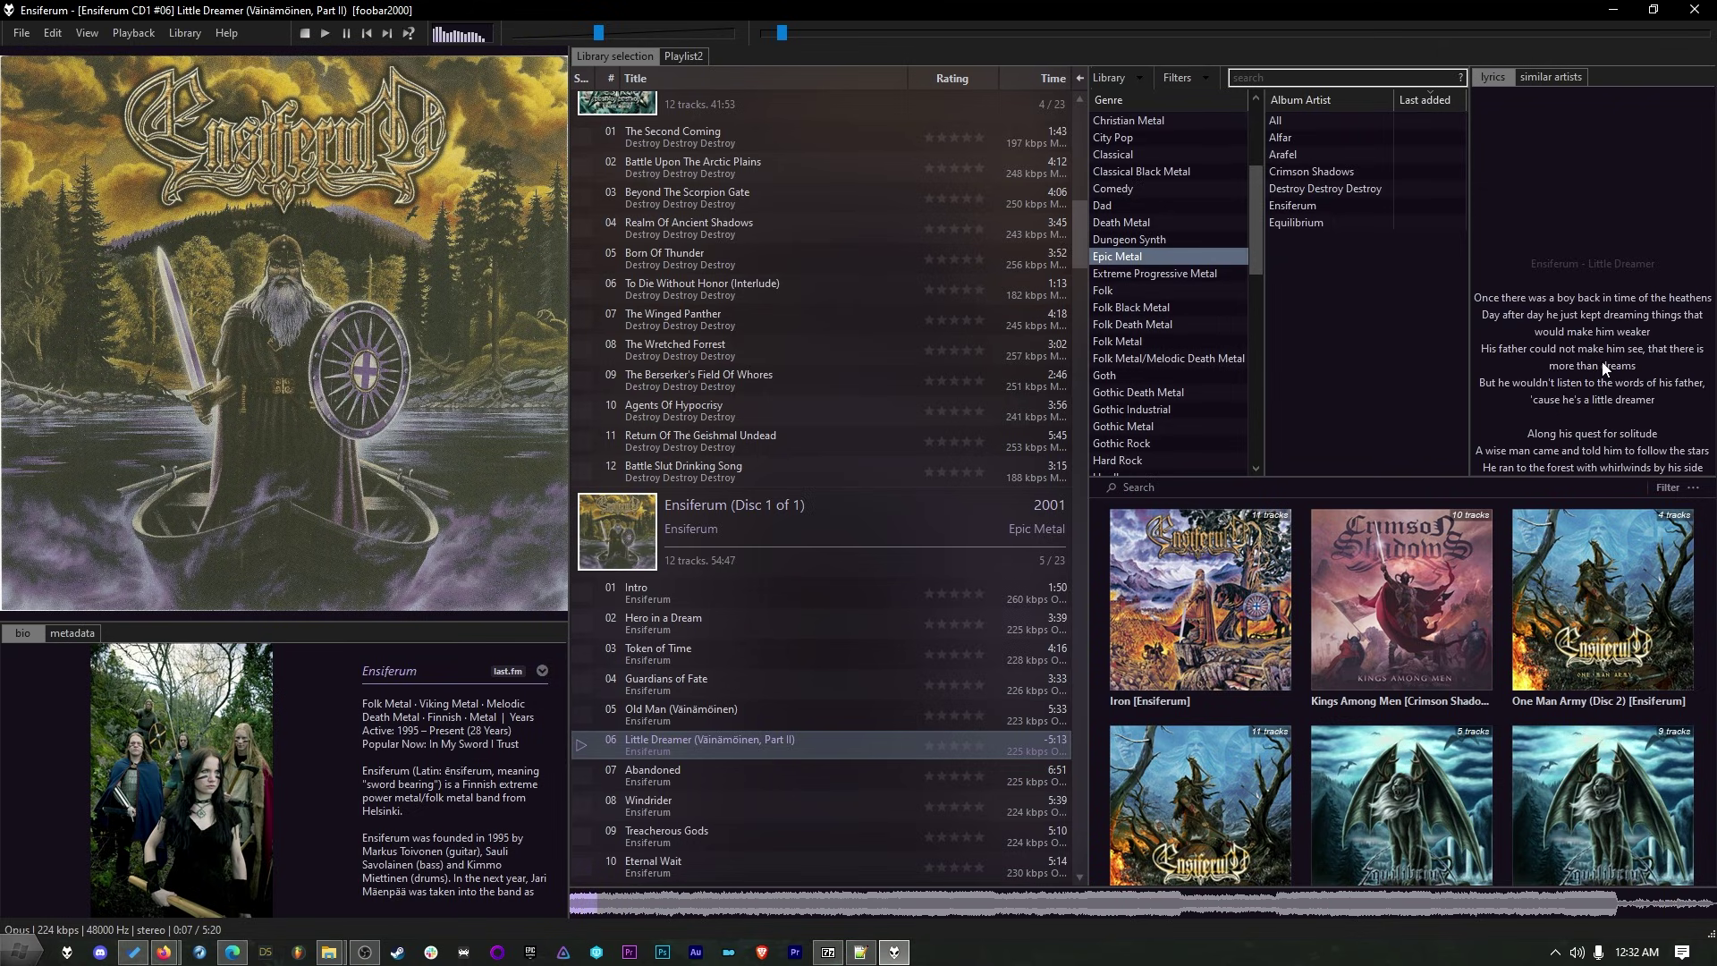
scroll(153, 746, down, 2)
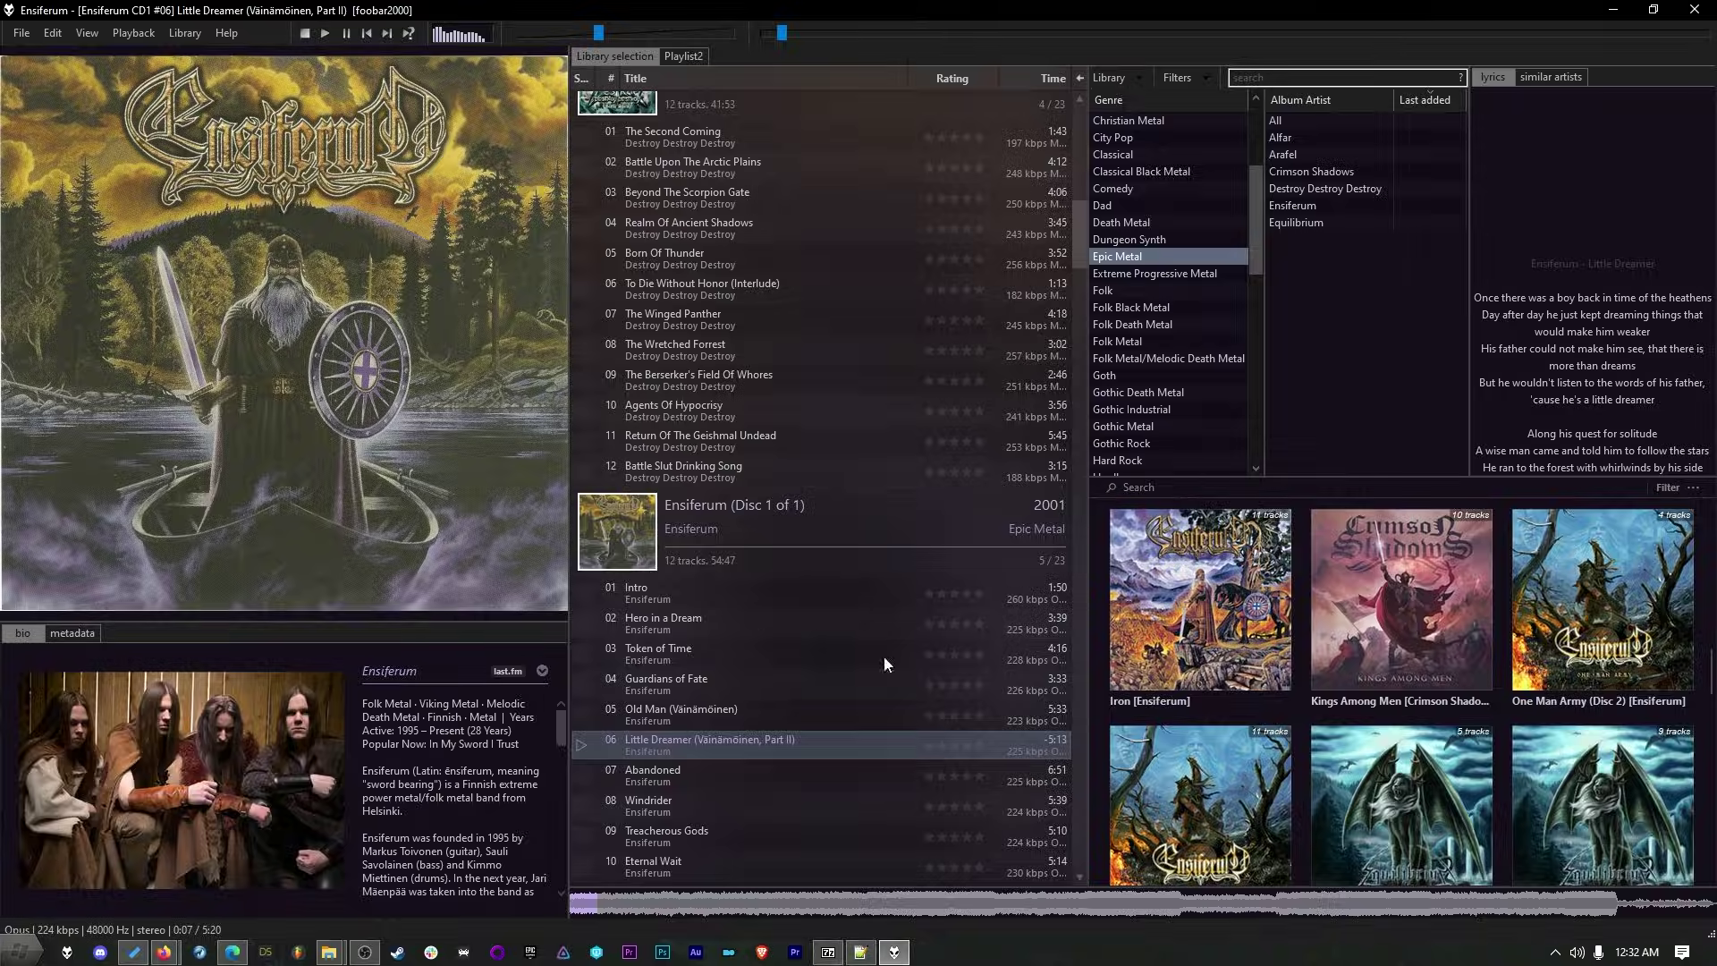
key(alt+Tab)
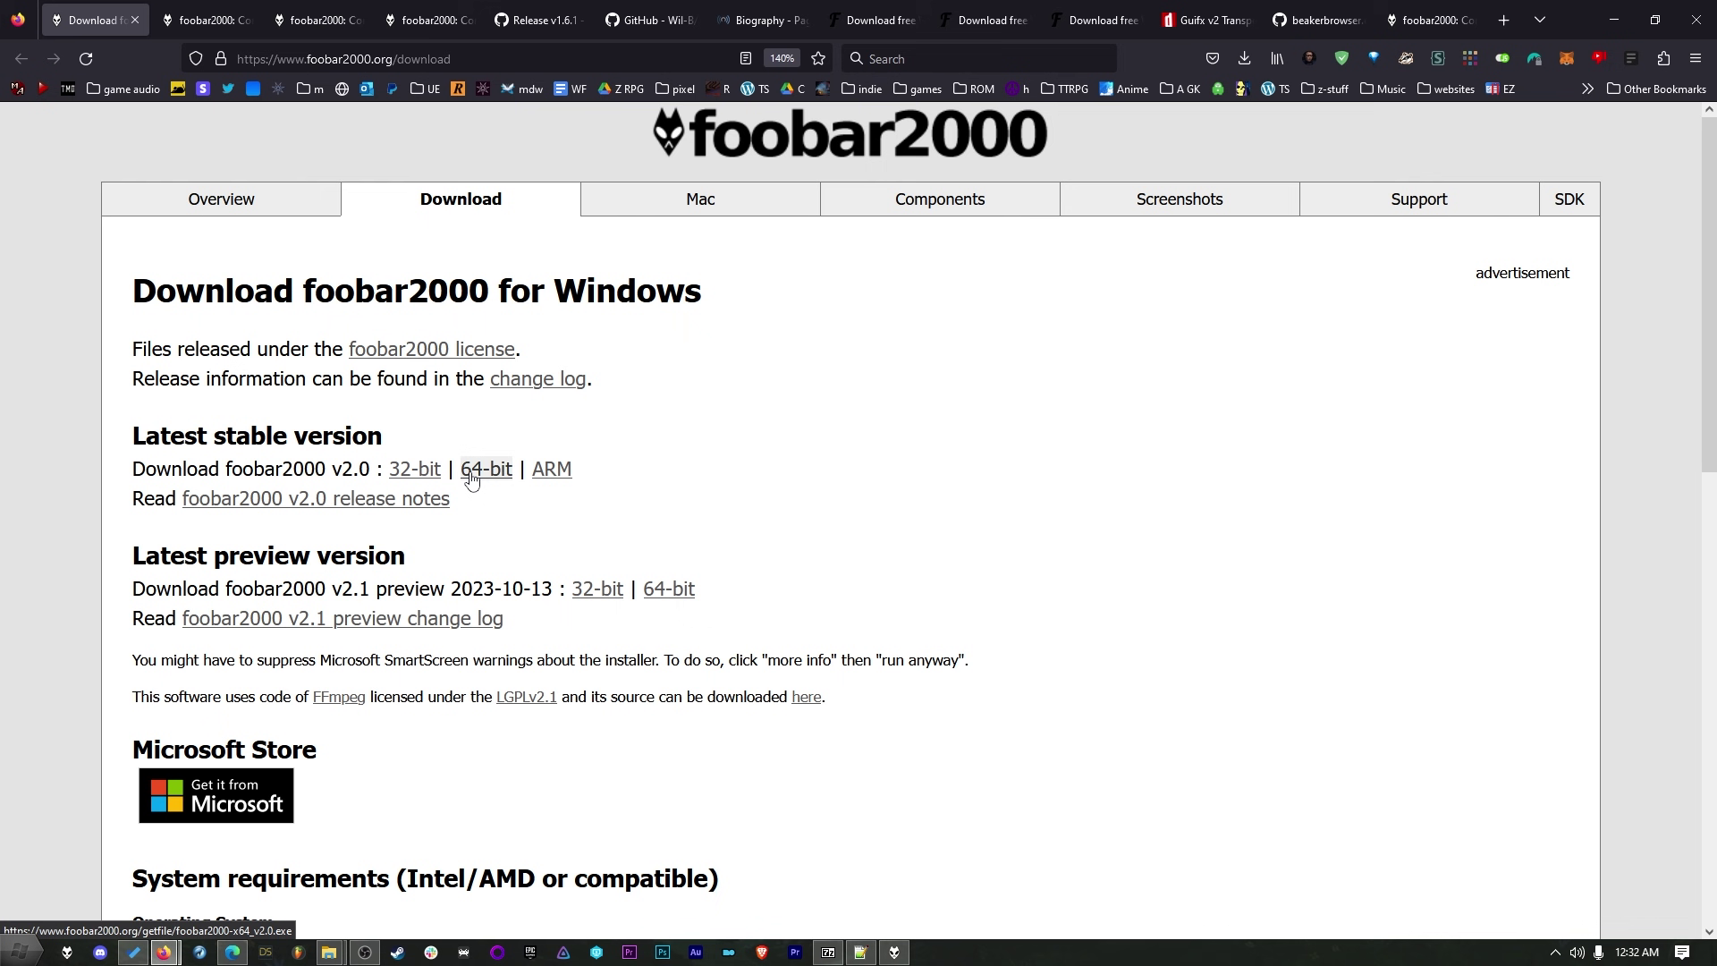
key(alt+Tab)
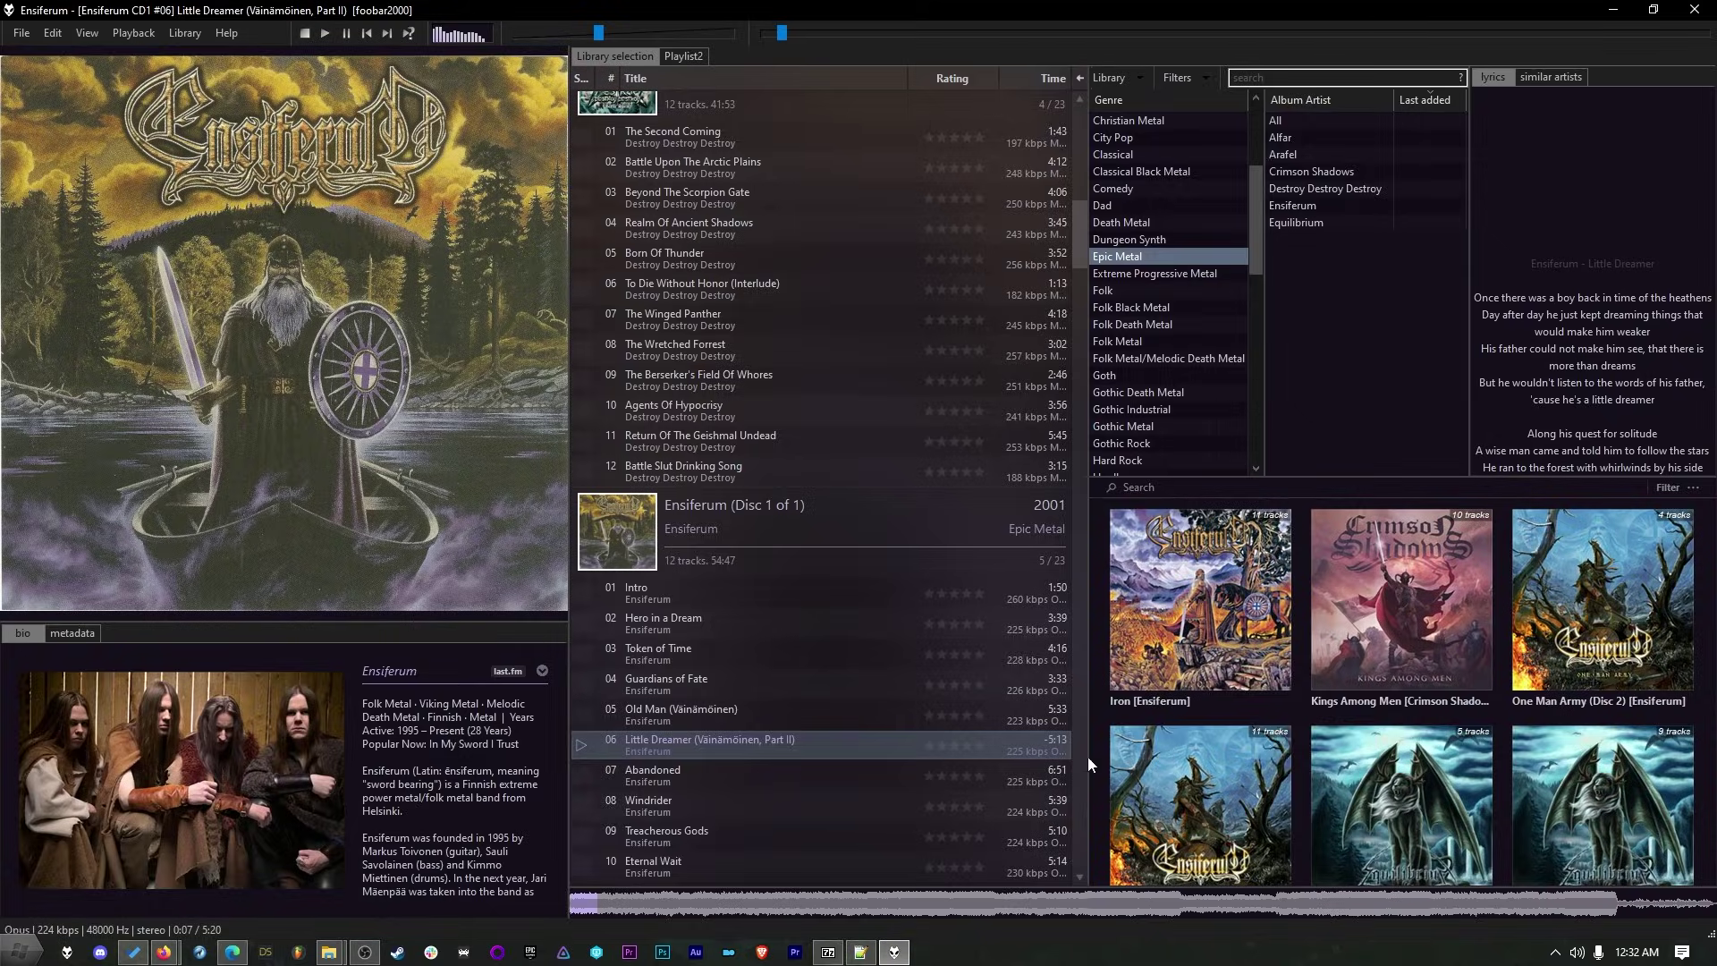
Show the artists similar to Ensiferum in place of the lyrics
click(1553, 77)
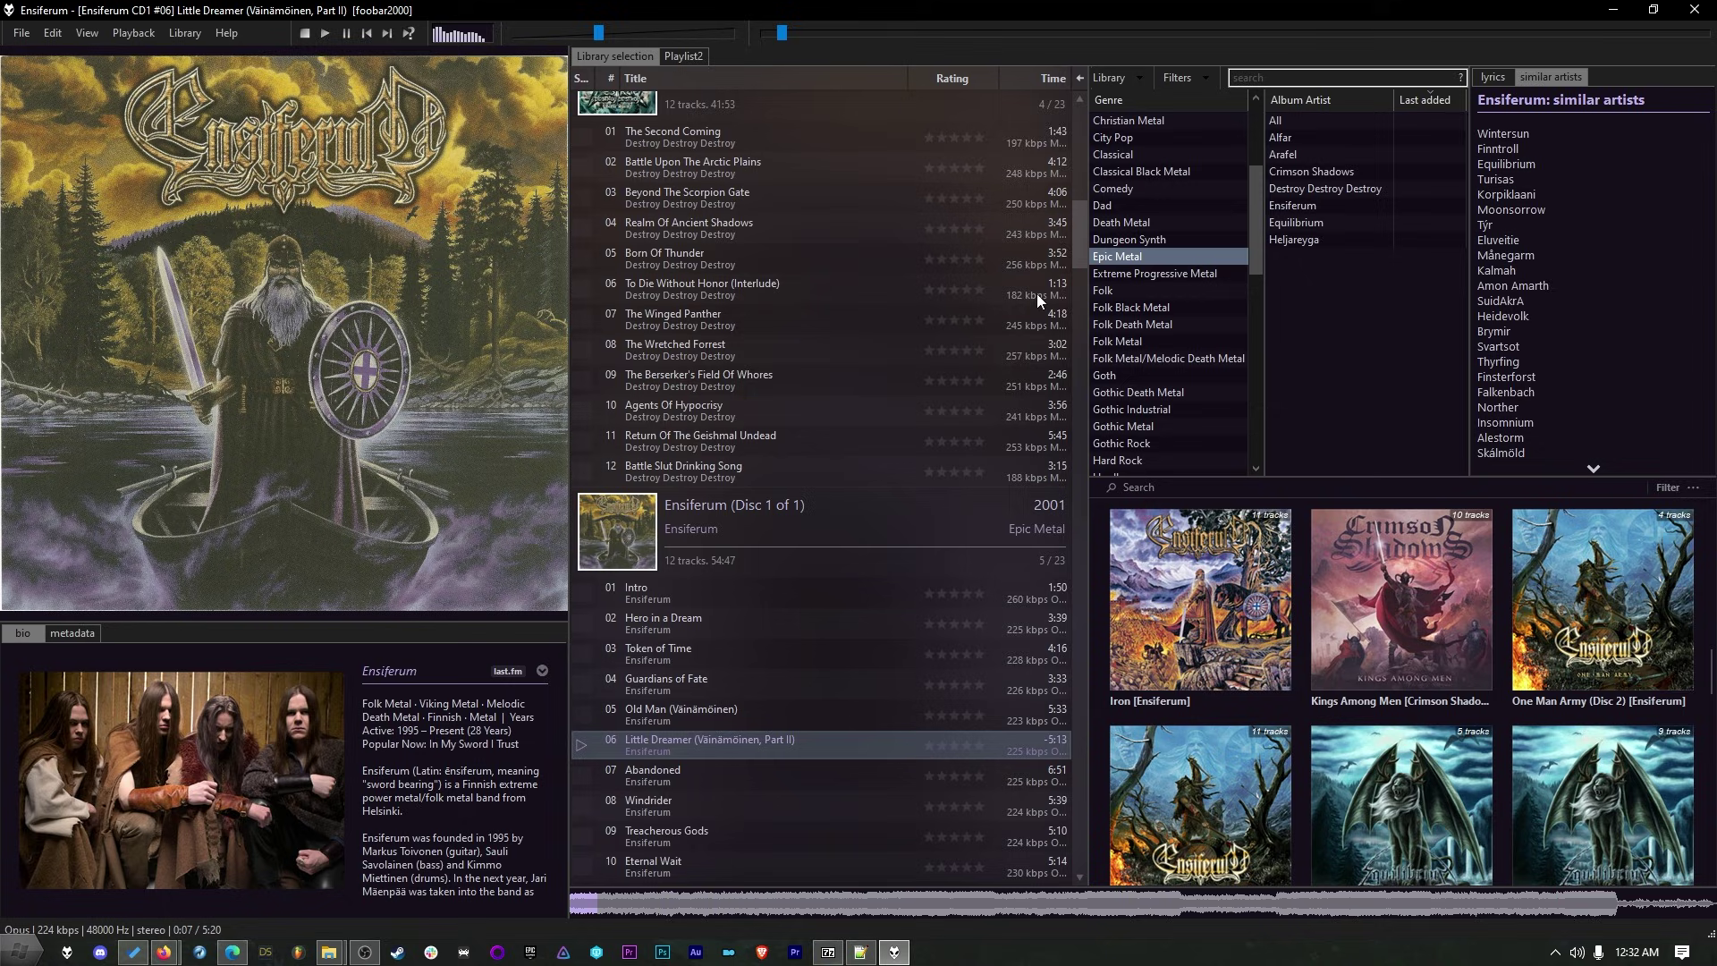
scroll(141, 776, down, 3)
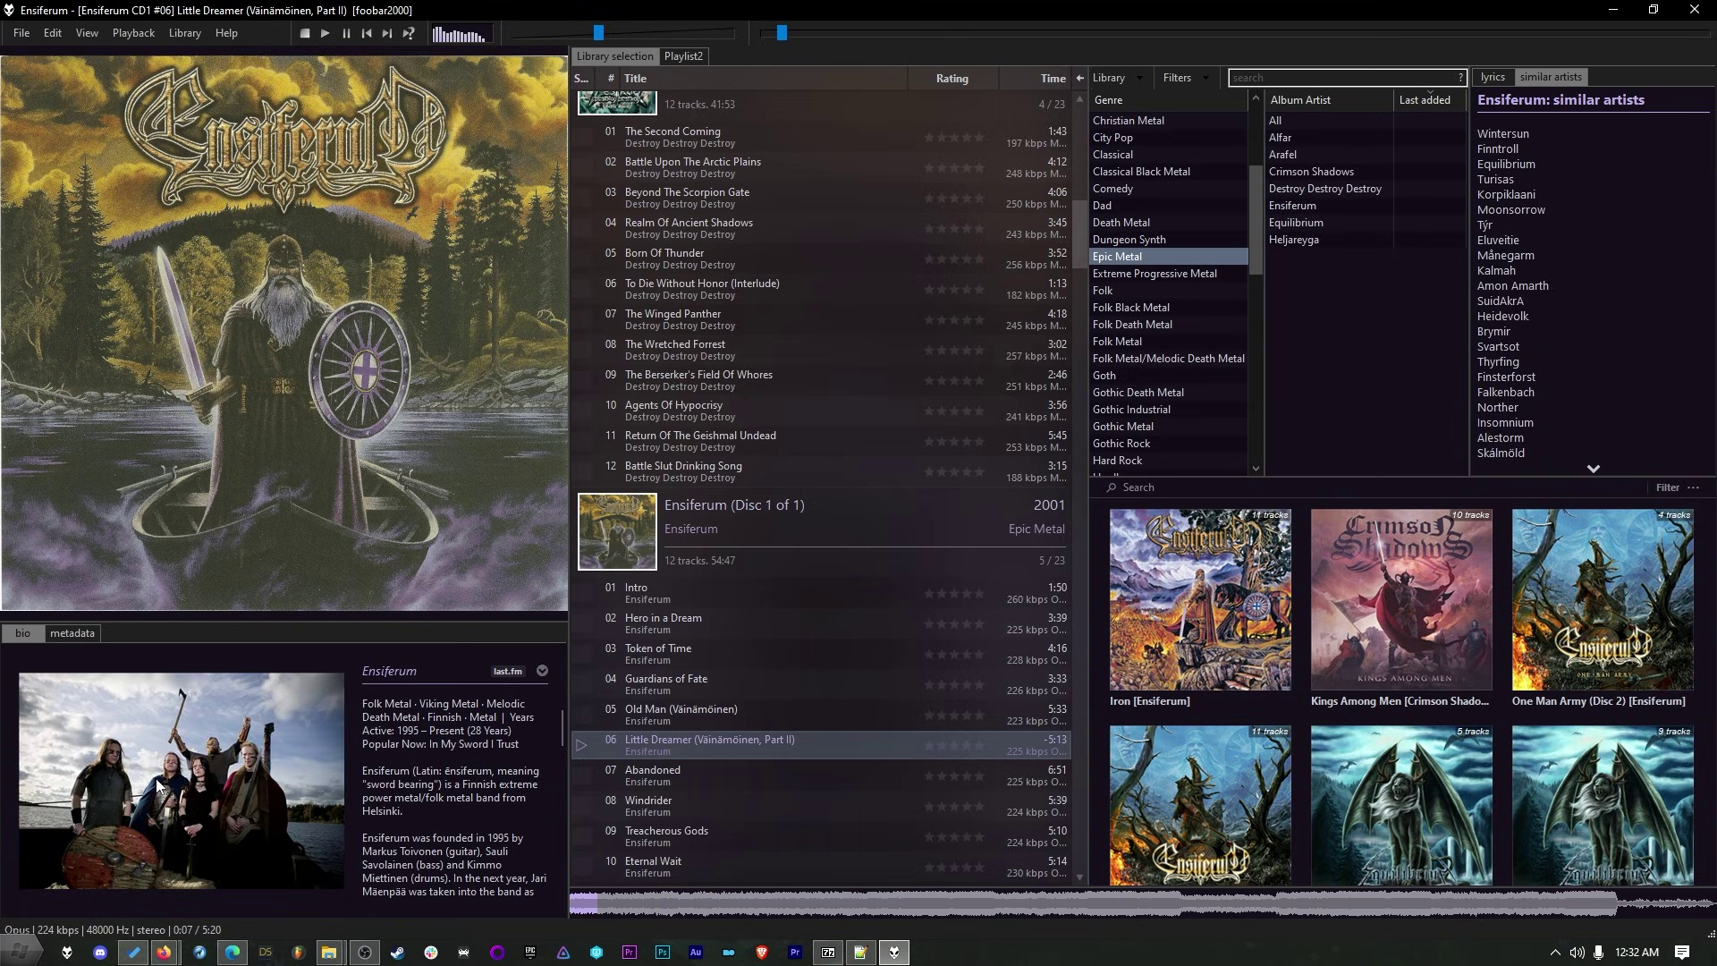
scroll(156, 784, down, 1)
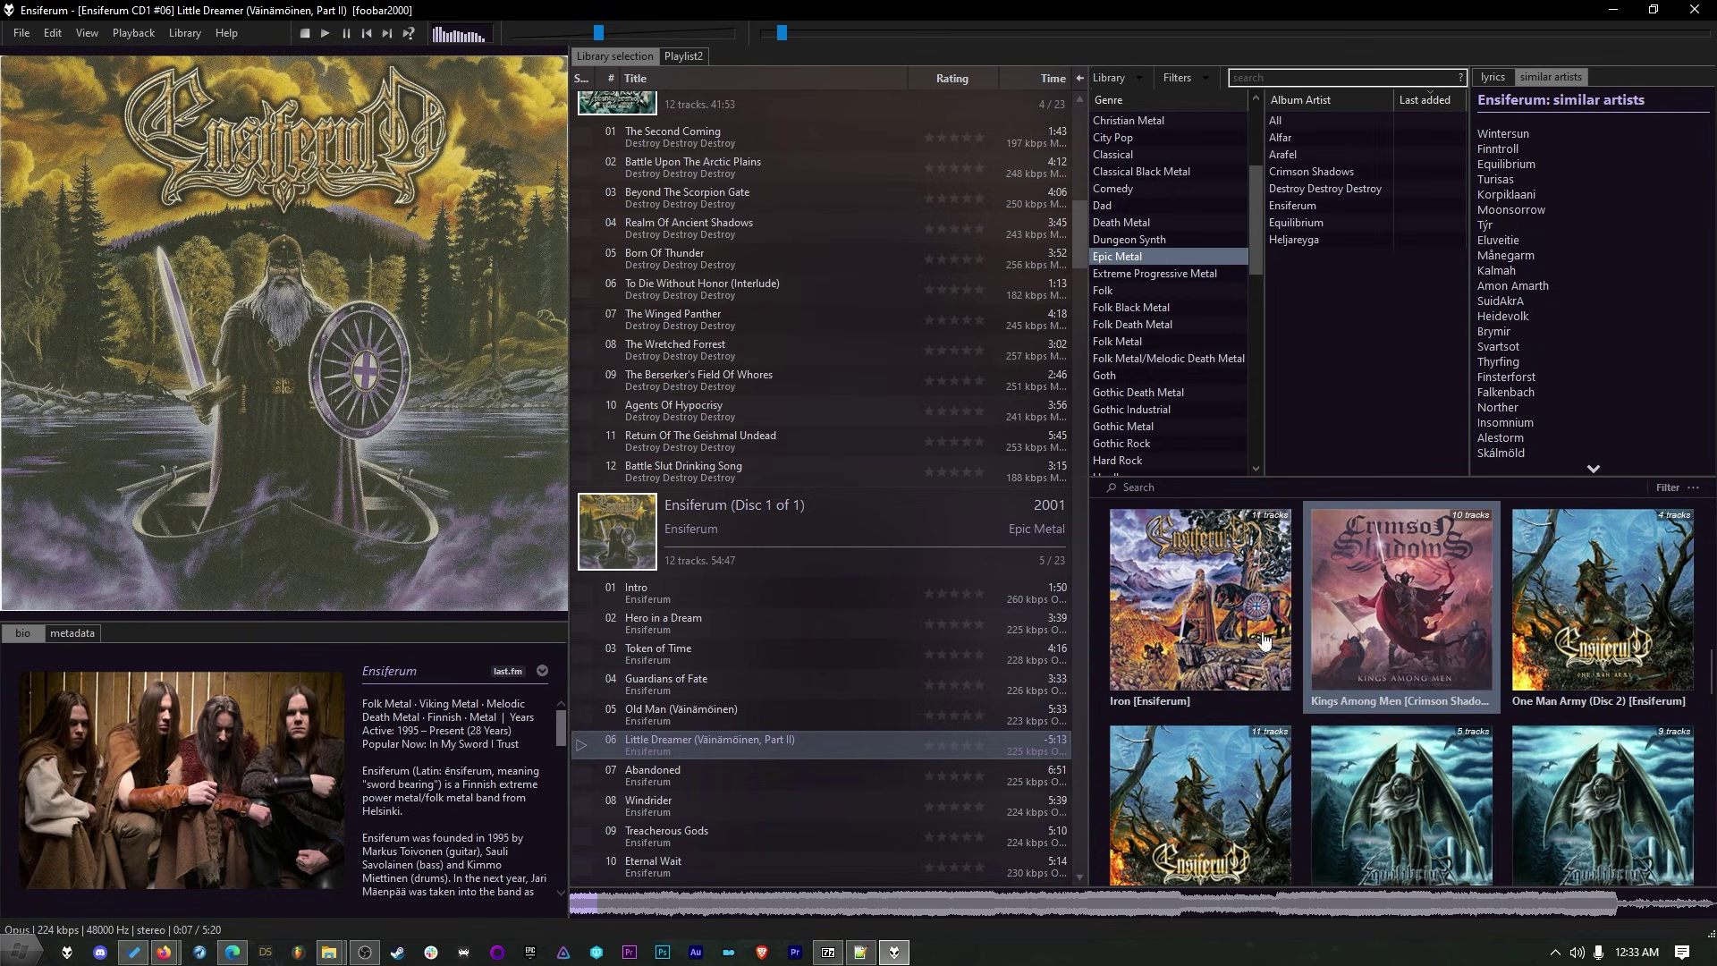
Minimize foobar2000, switch to its download page in the browser and download the 32-bit version of foobar2000 v2.0
click(1621, 8)
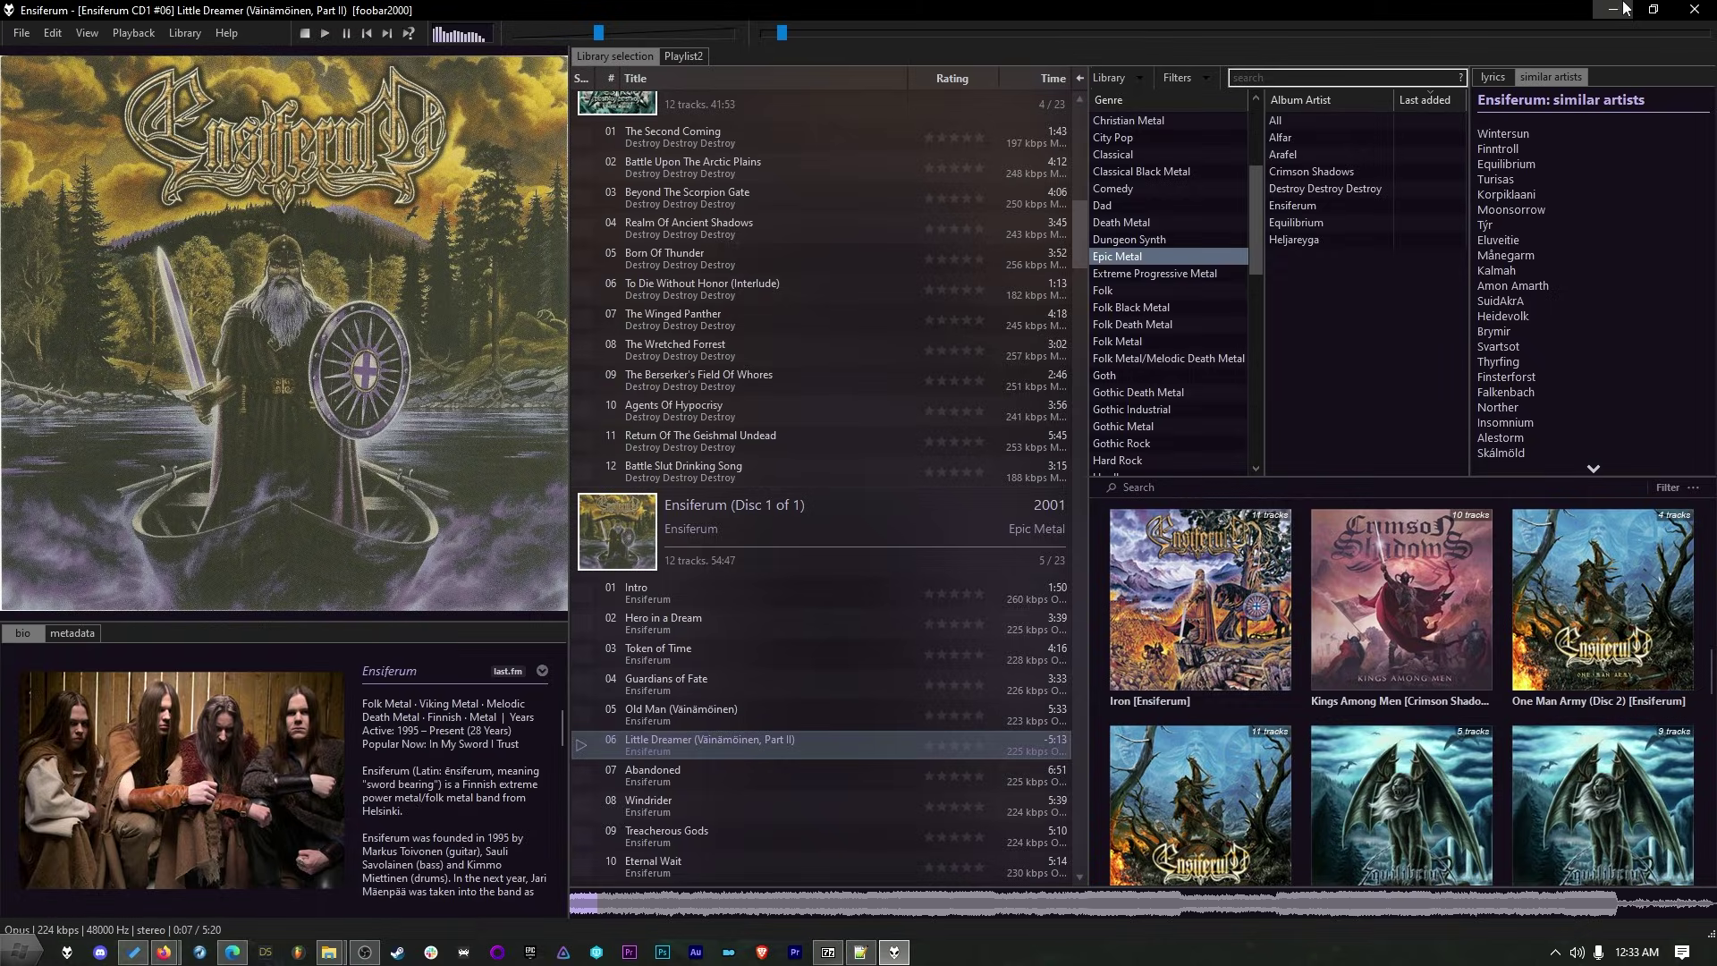
click(1621, 8)
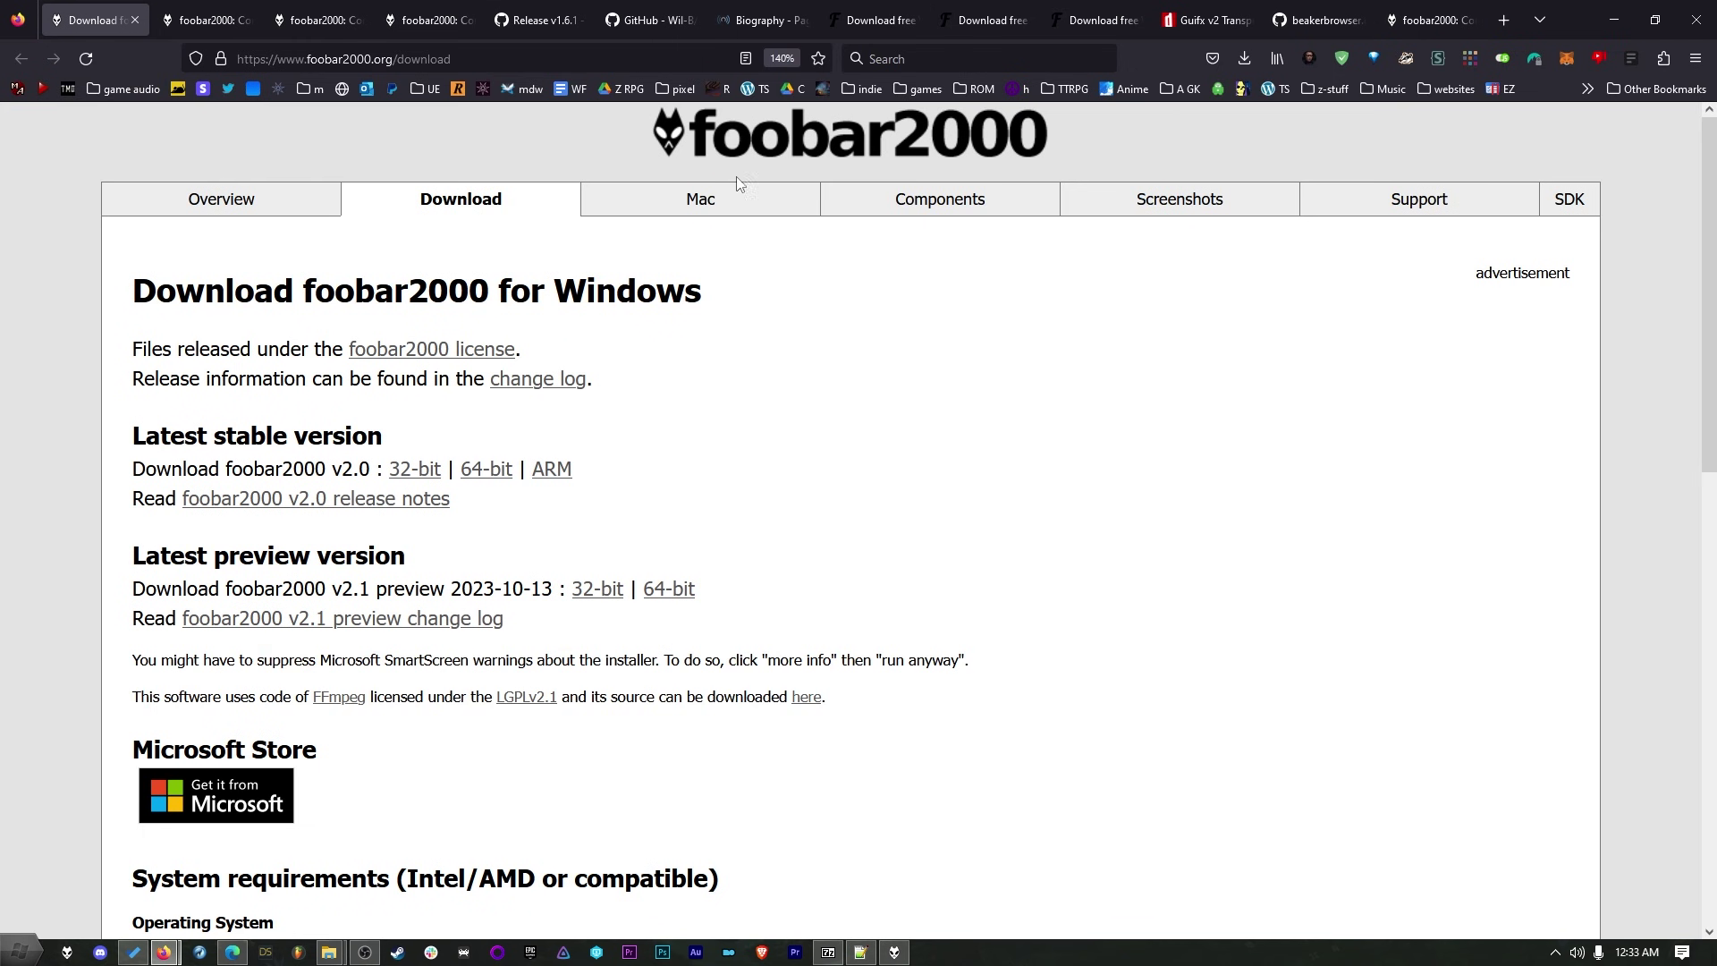
click(412, 486)
Open the foobar2000 components page and look through the list of available components and their tags
click(206, 19)
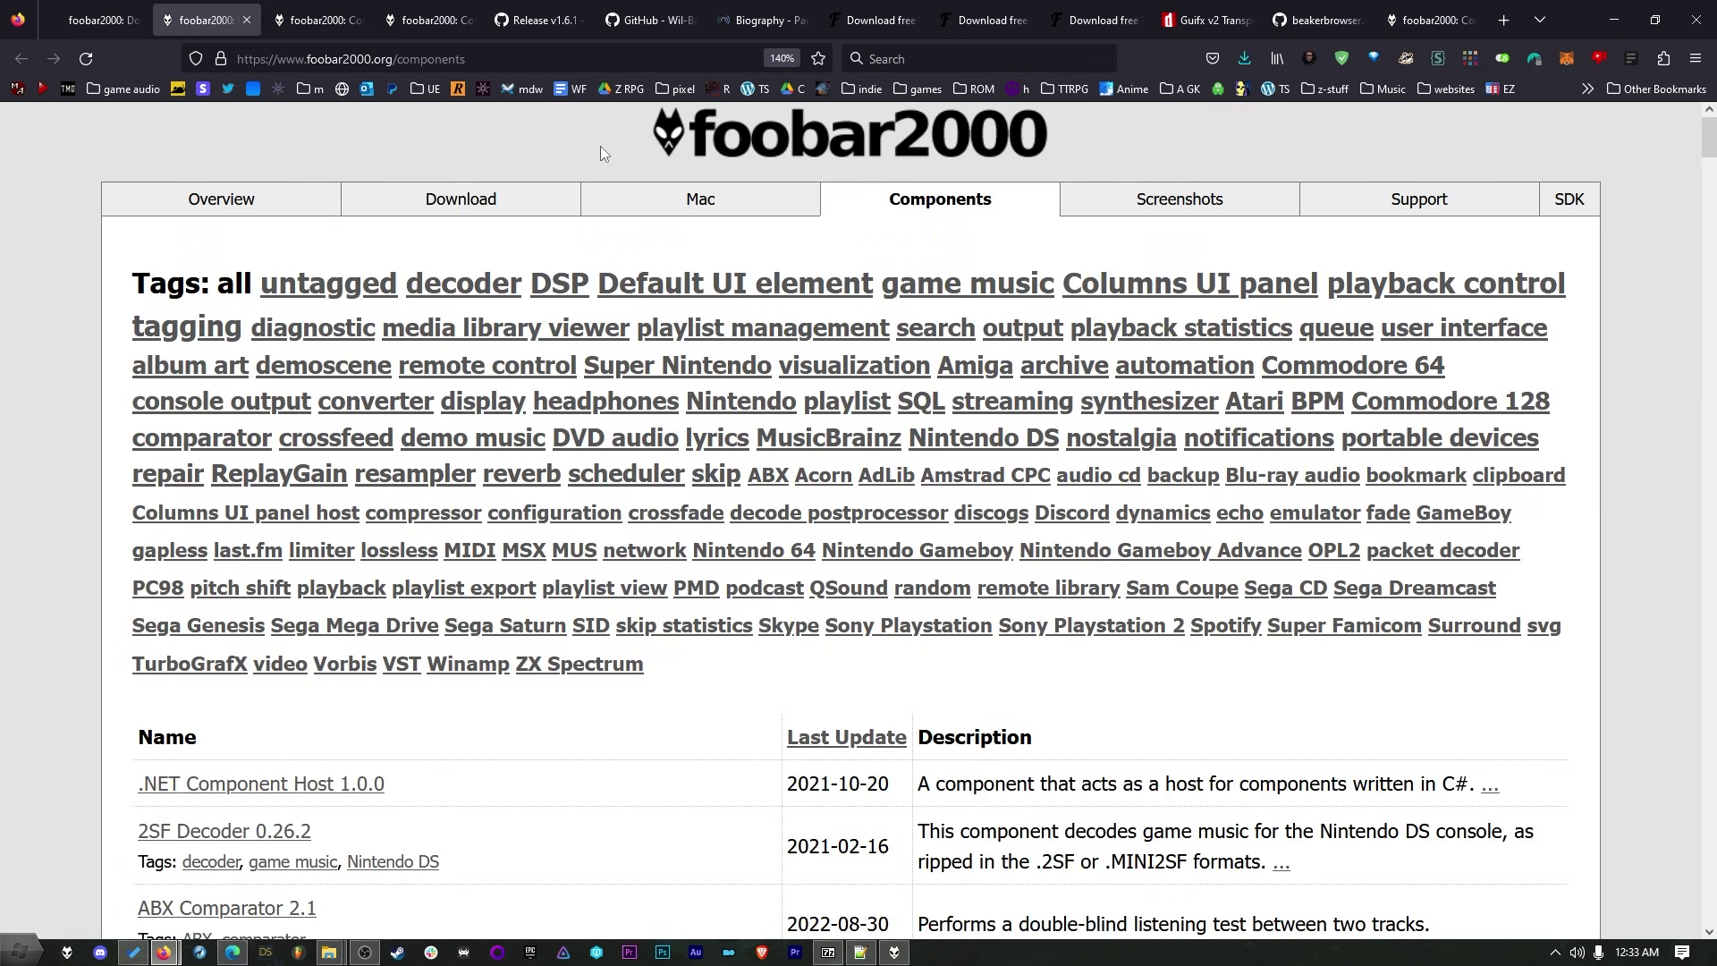
scroll(472, 547, down, 5)
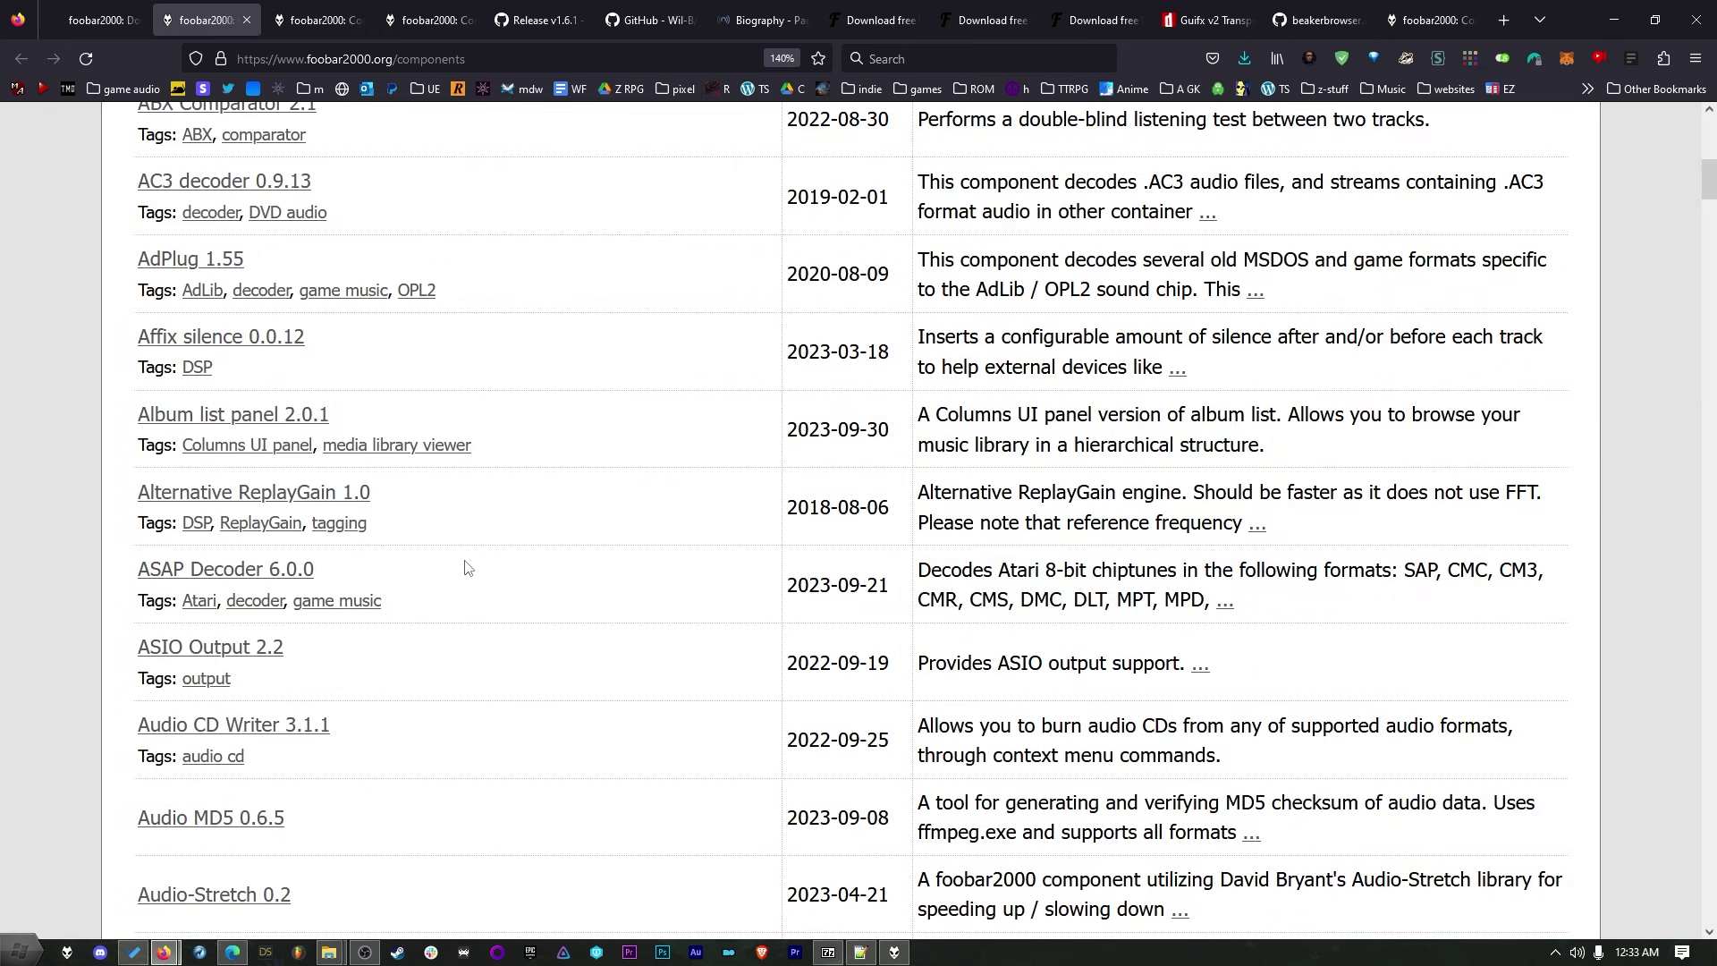
scroll(466, 567, down, 1)
scroll(328, 608, down, 3)
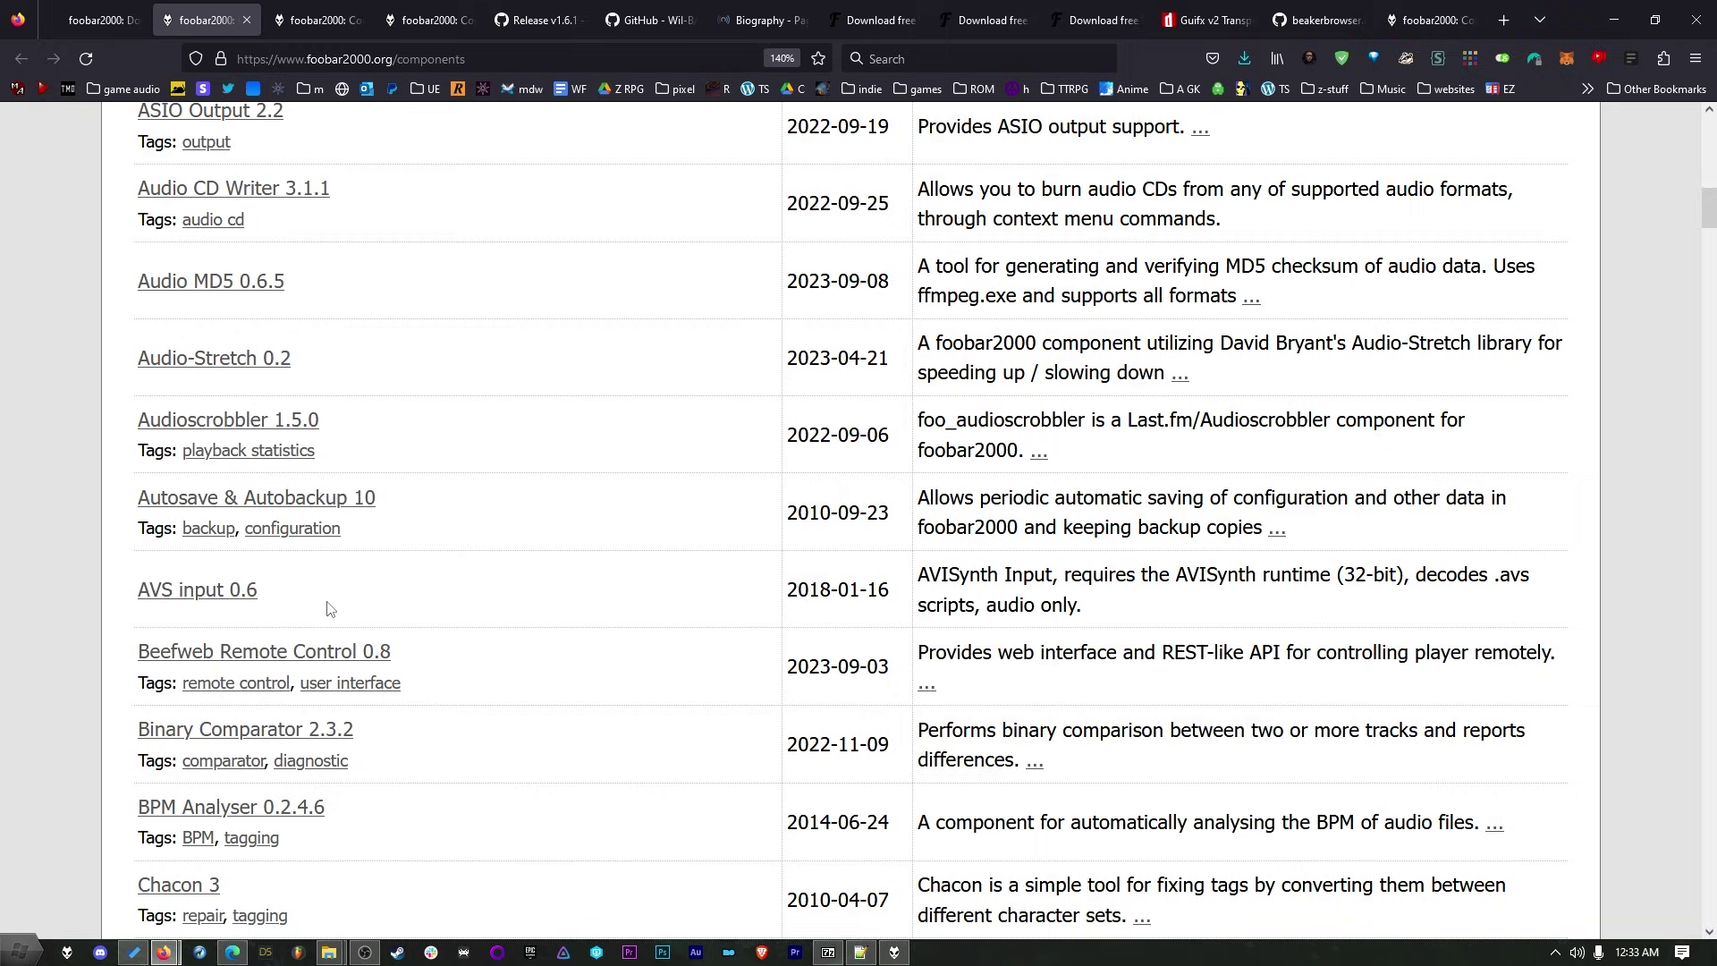
scroll(277, 705, down, 3)
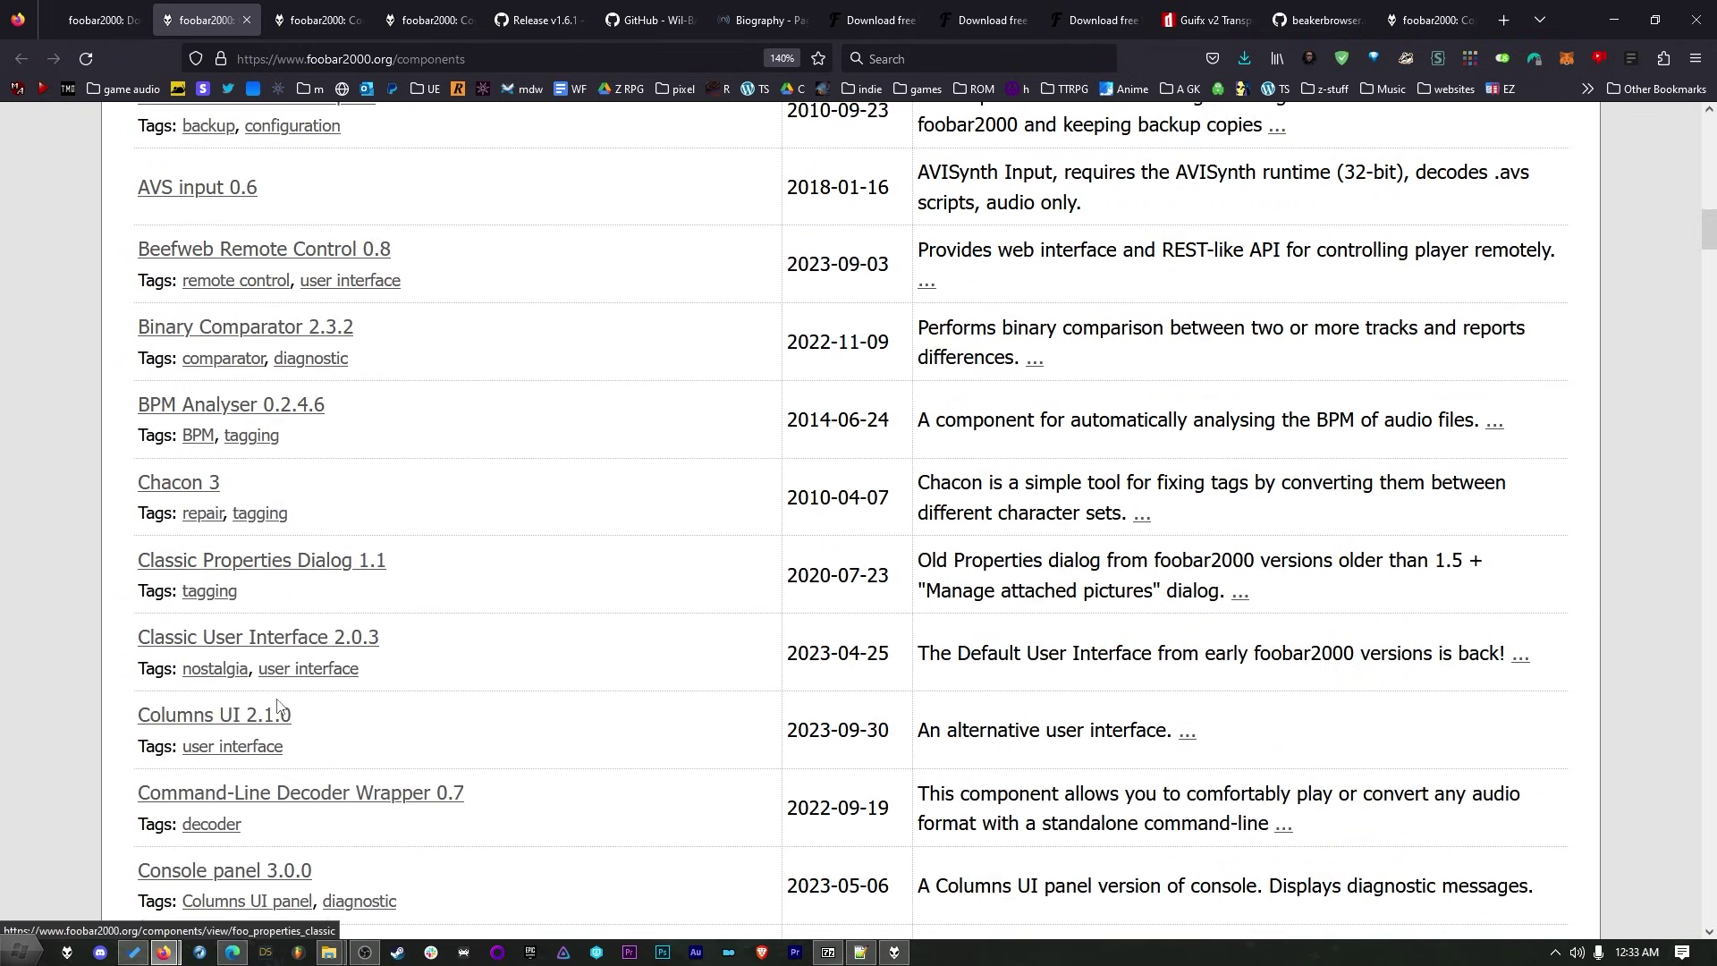
scroll(277, 711, down, 3)
scroll(240, 651, down, 1)
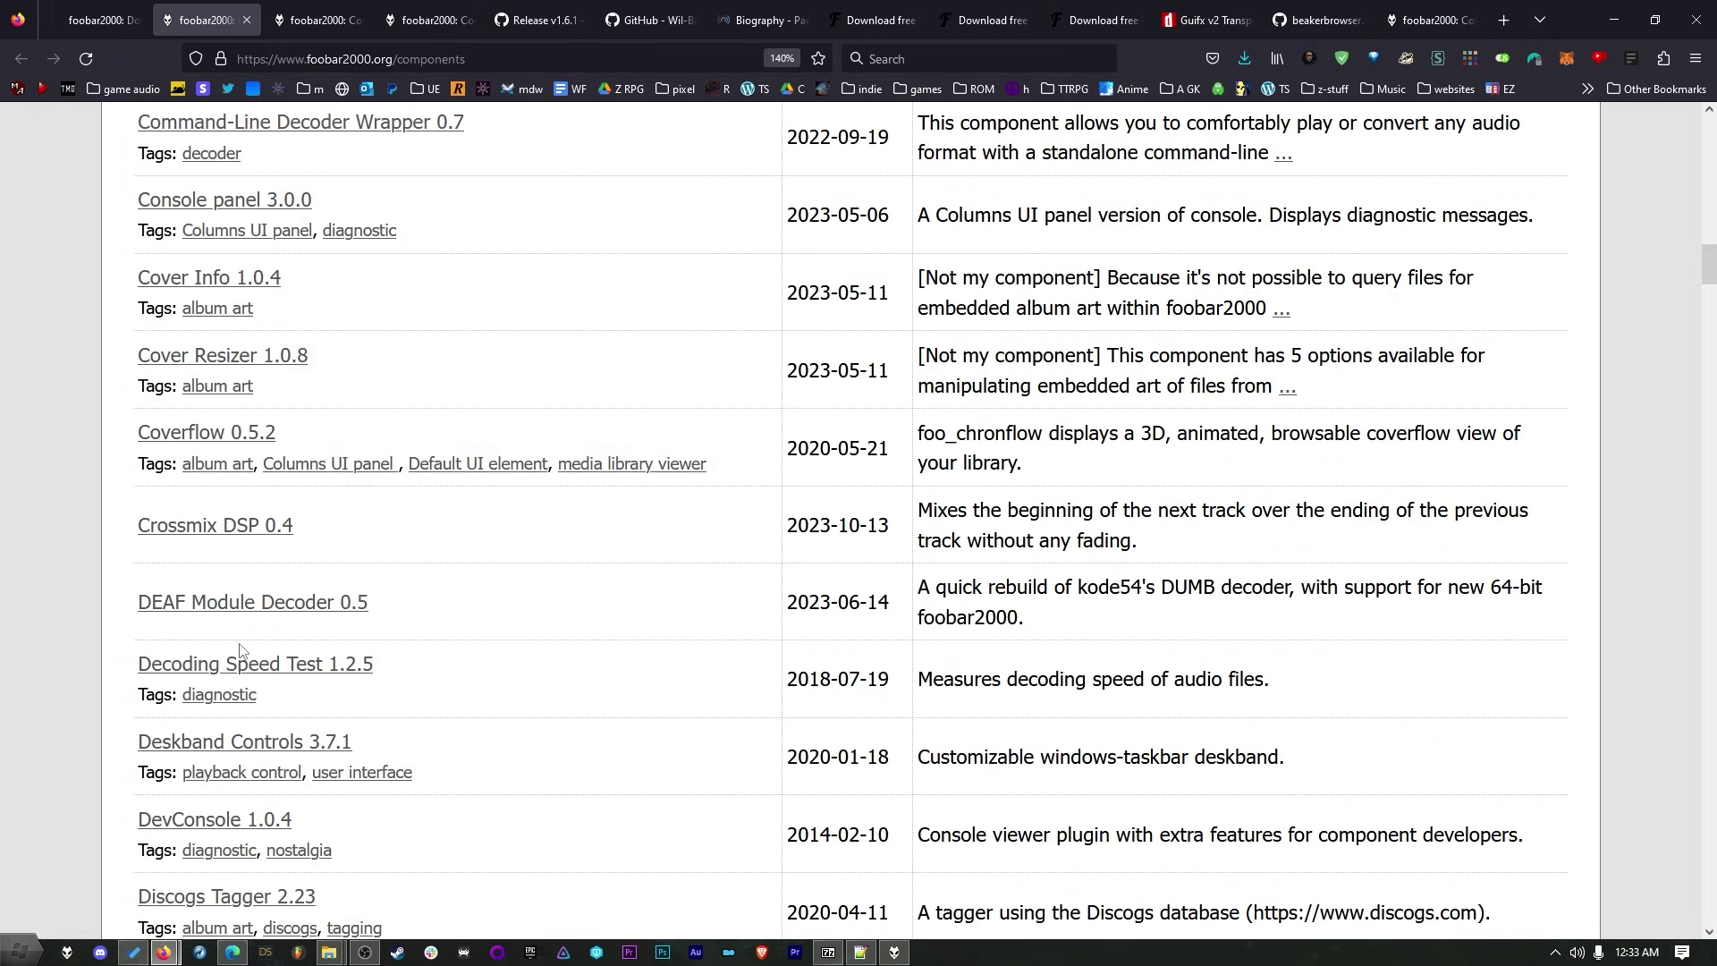
scroll(358, 778, down, 2)
scroll(362, 784, down, 2)
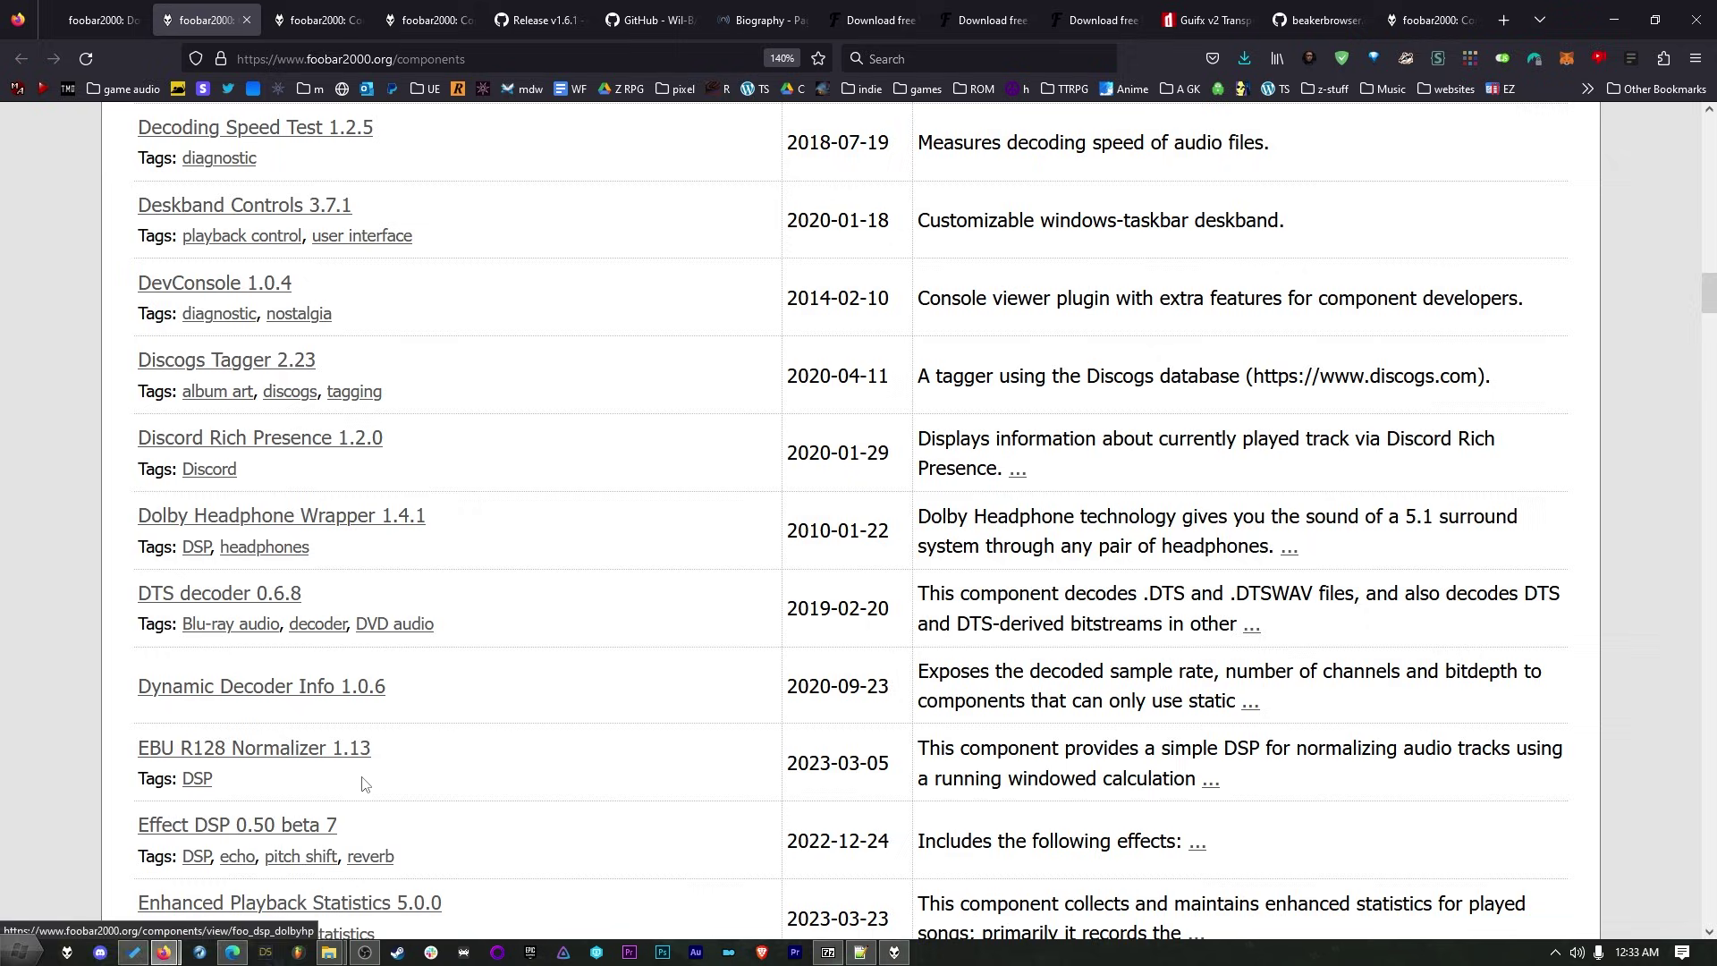
scroll(362, 784, down, 5)
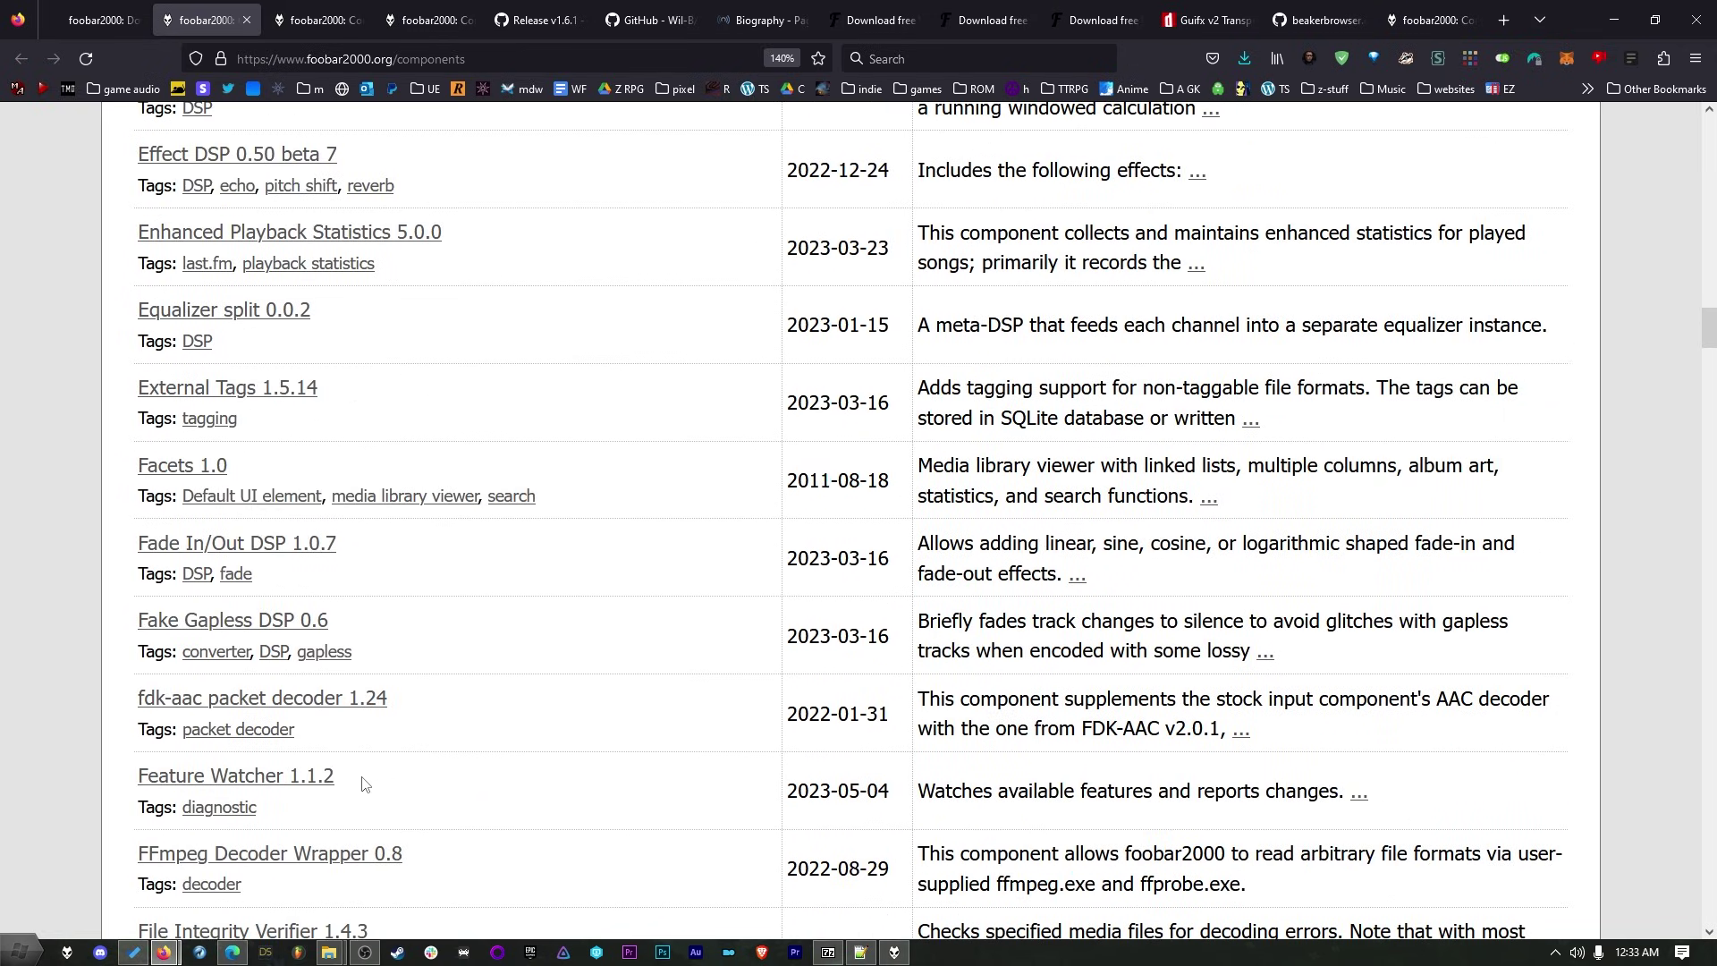
Search the components page for "game" and go through the matches
key(ctrl+f)
text(game)
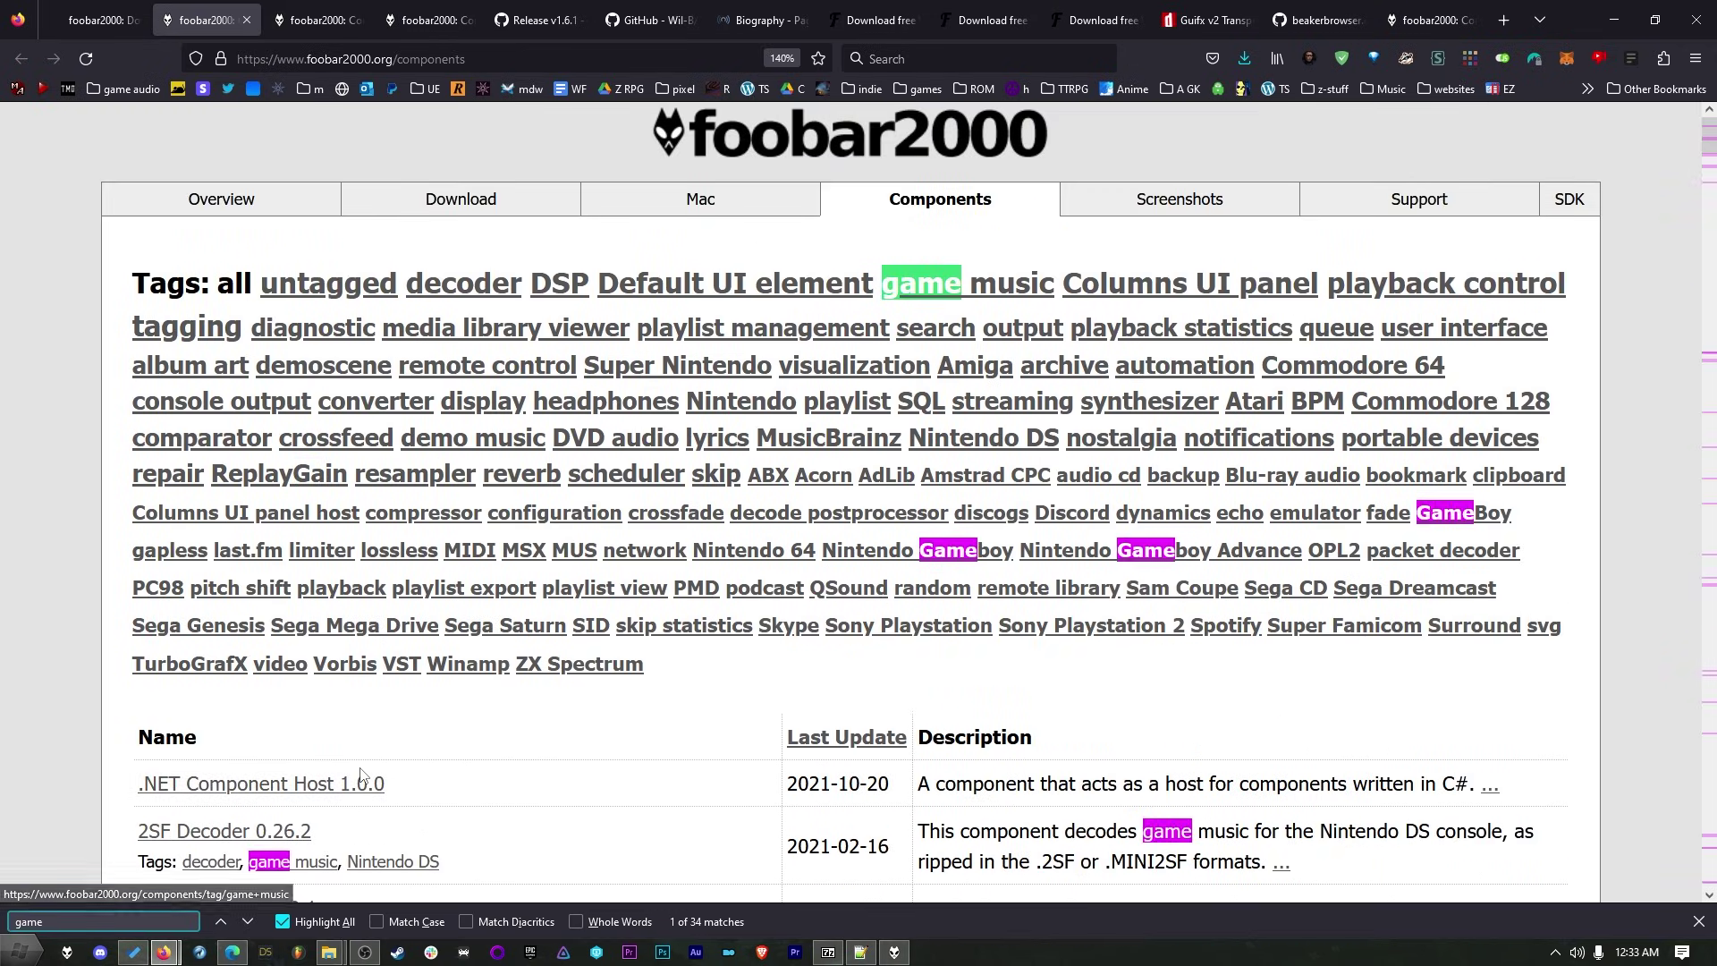
key(Return)
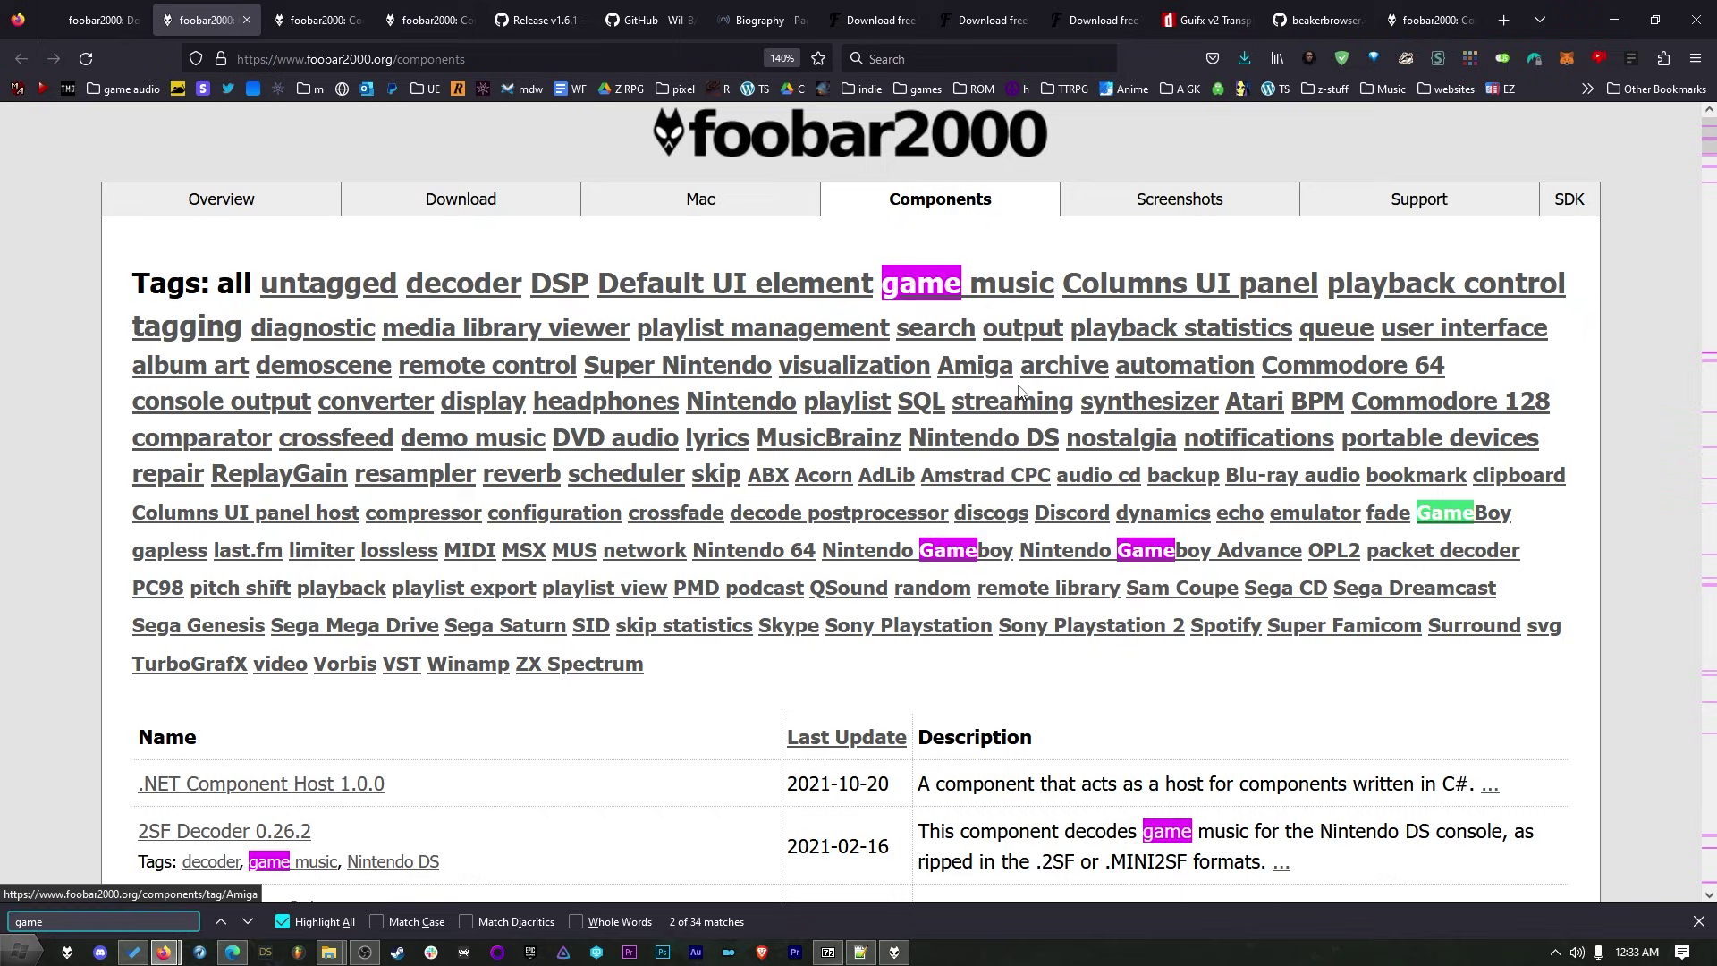
click(248, 921)
click(248, 922)
click(248, 921)
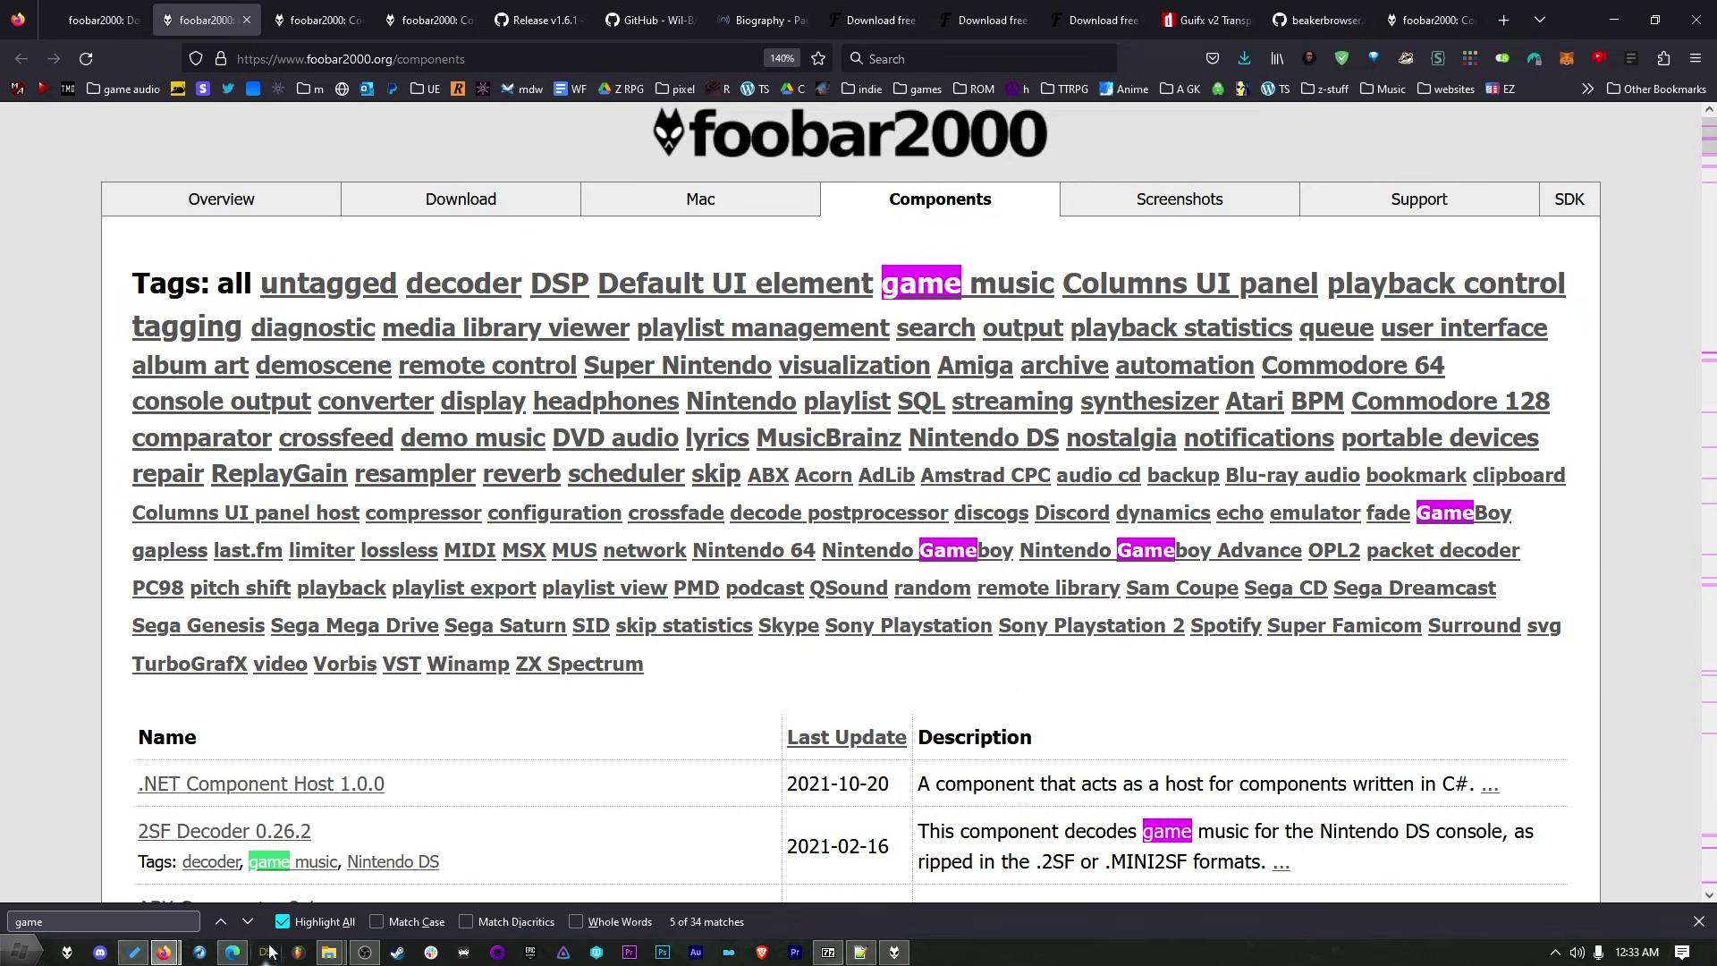
click(248, 921)
click(248, 921)
scroll(279, 702, down, 5)
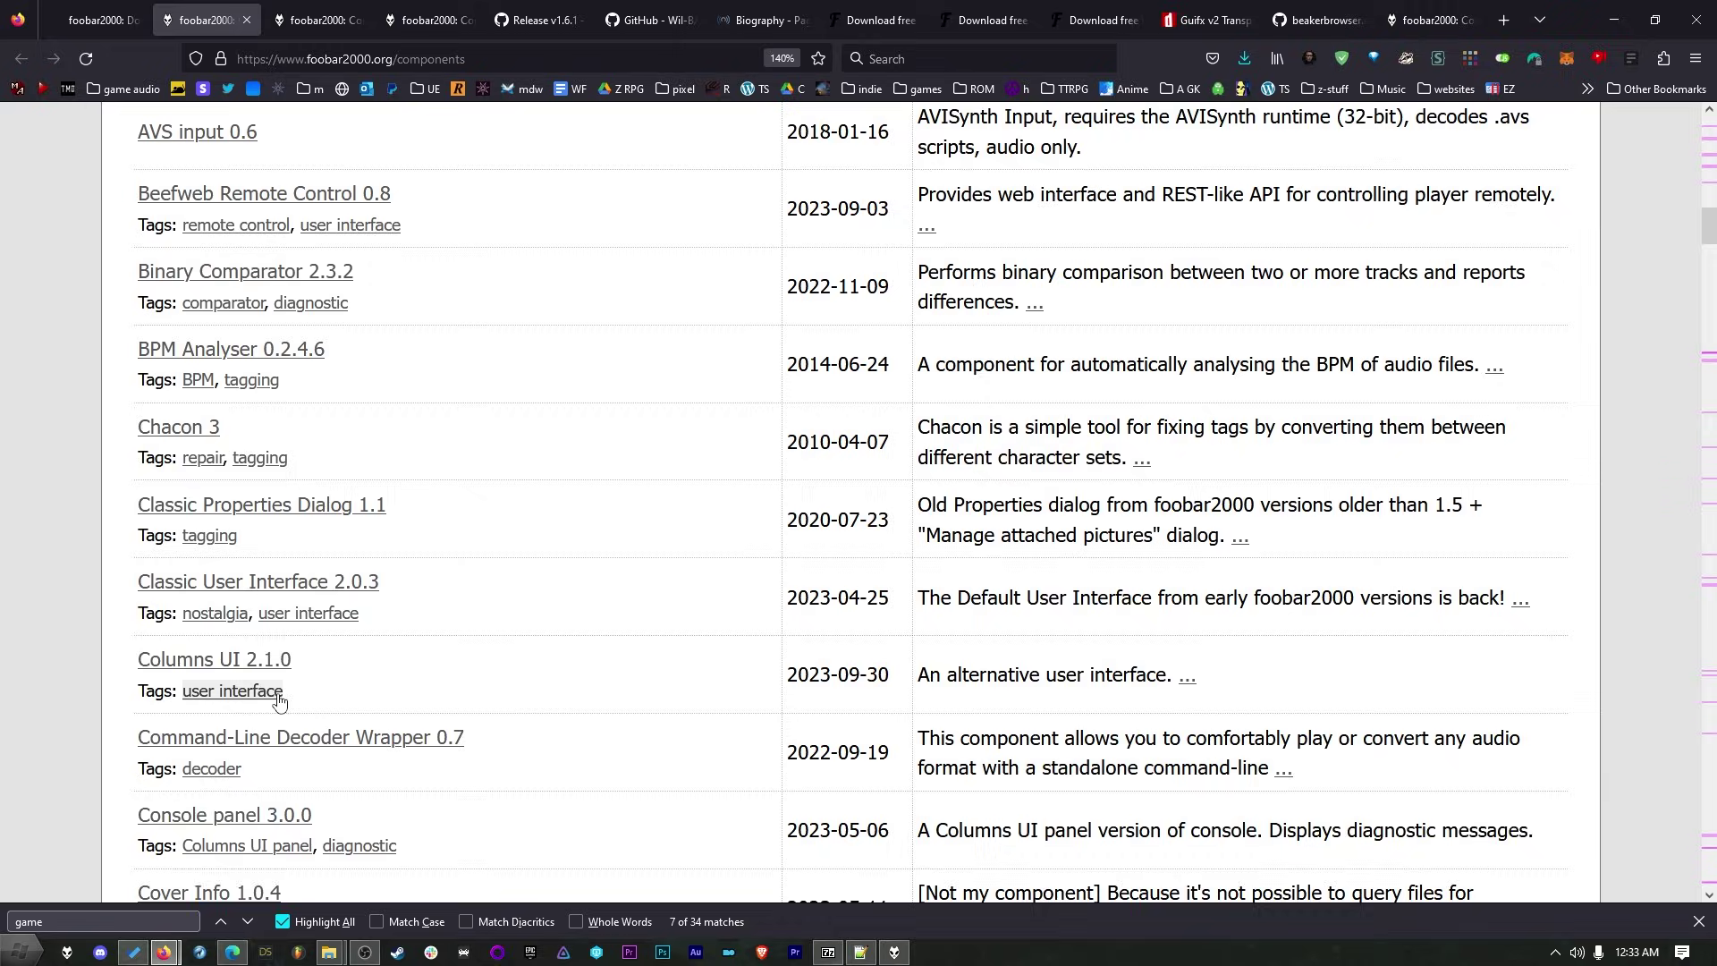
Download the Waveform Minibar (mod) and OpenLyrics components from their foobar2000 component pages
scroll(280, 703, down, 5)
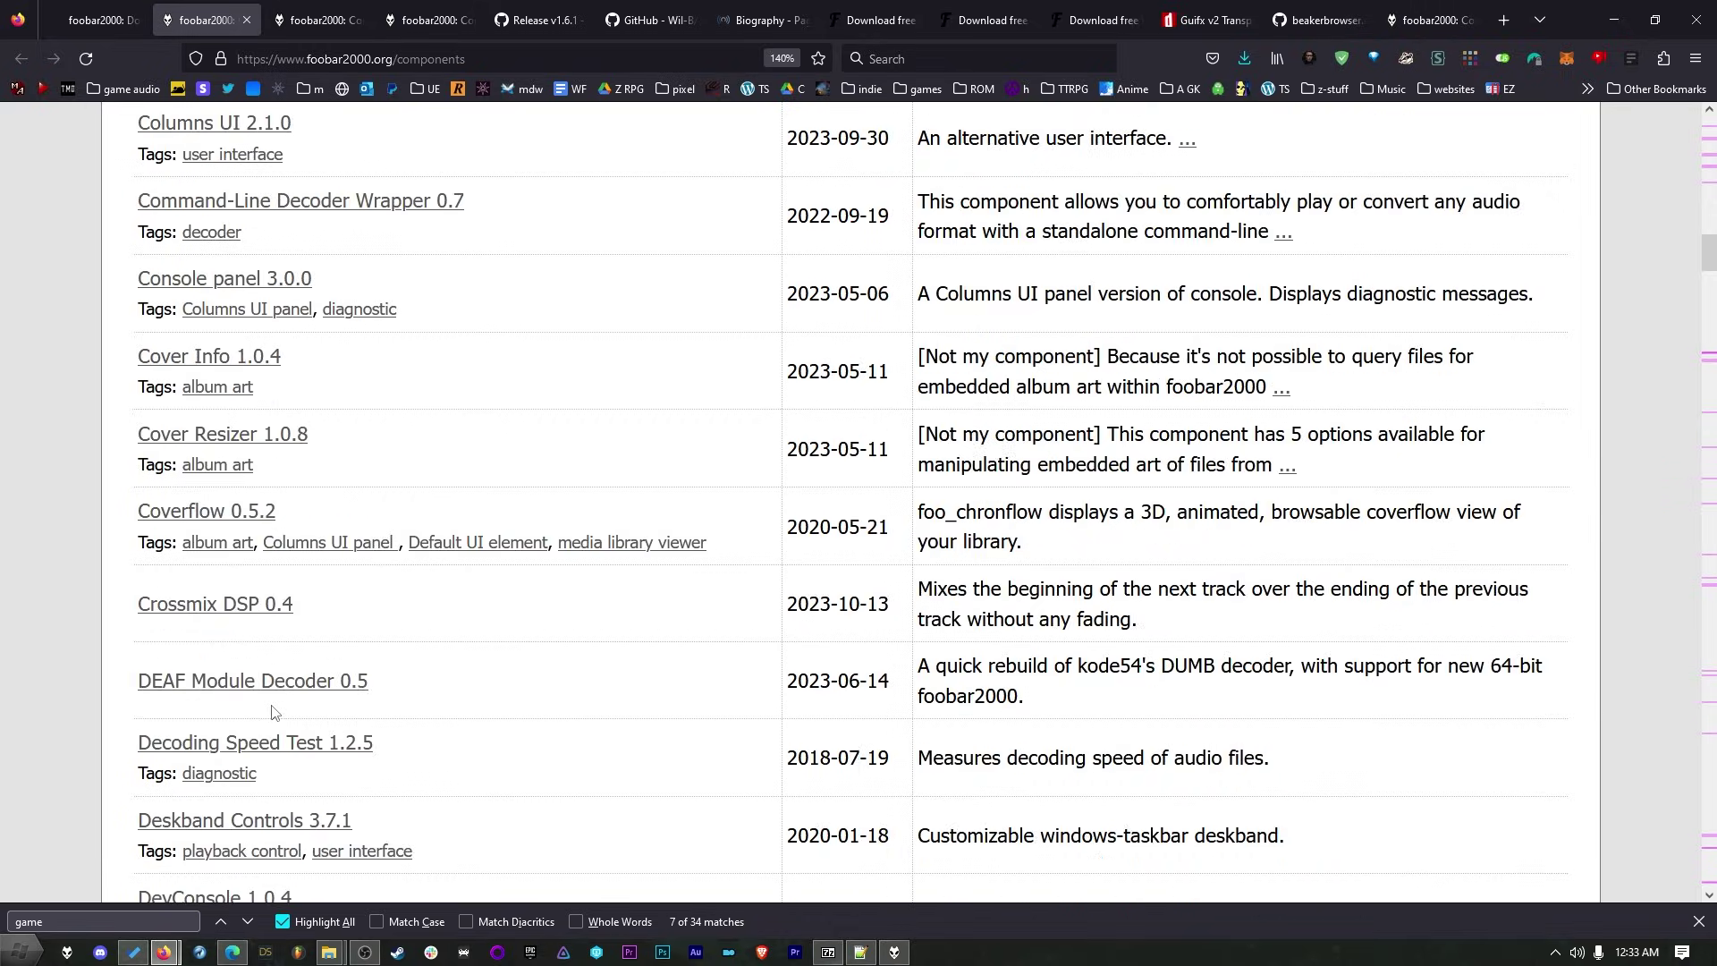
click(328, 20)
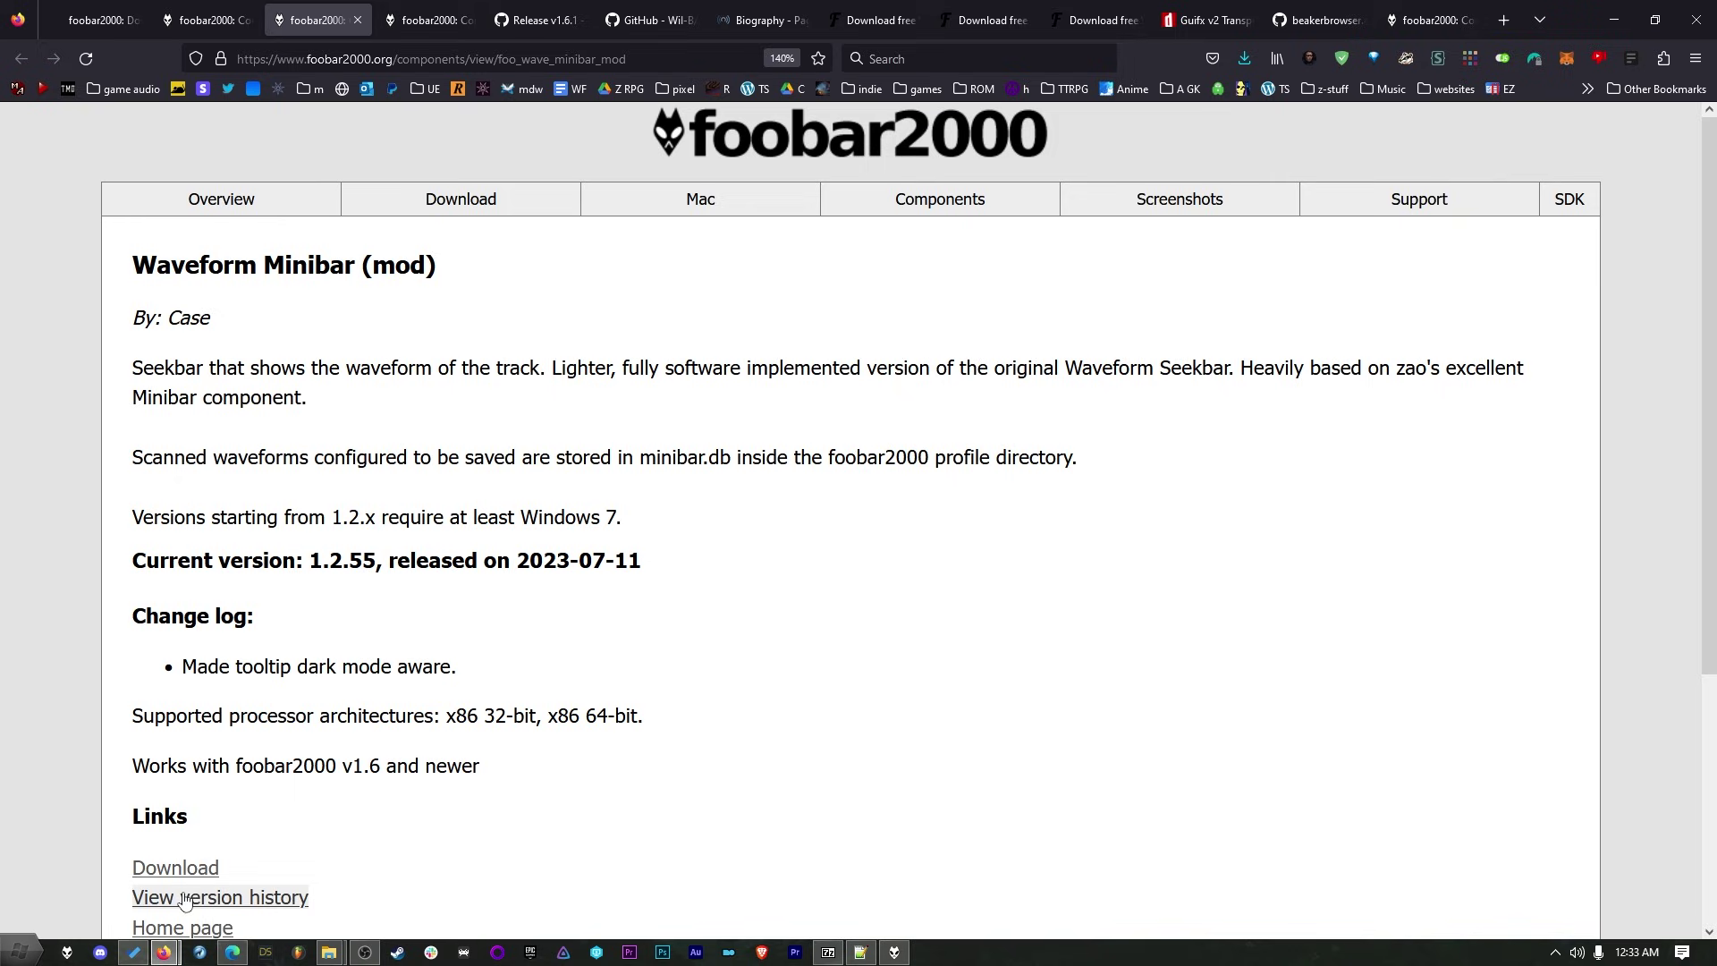
click(175, 867)
click(429, 19)
scroll(440, 463, down, 12)
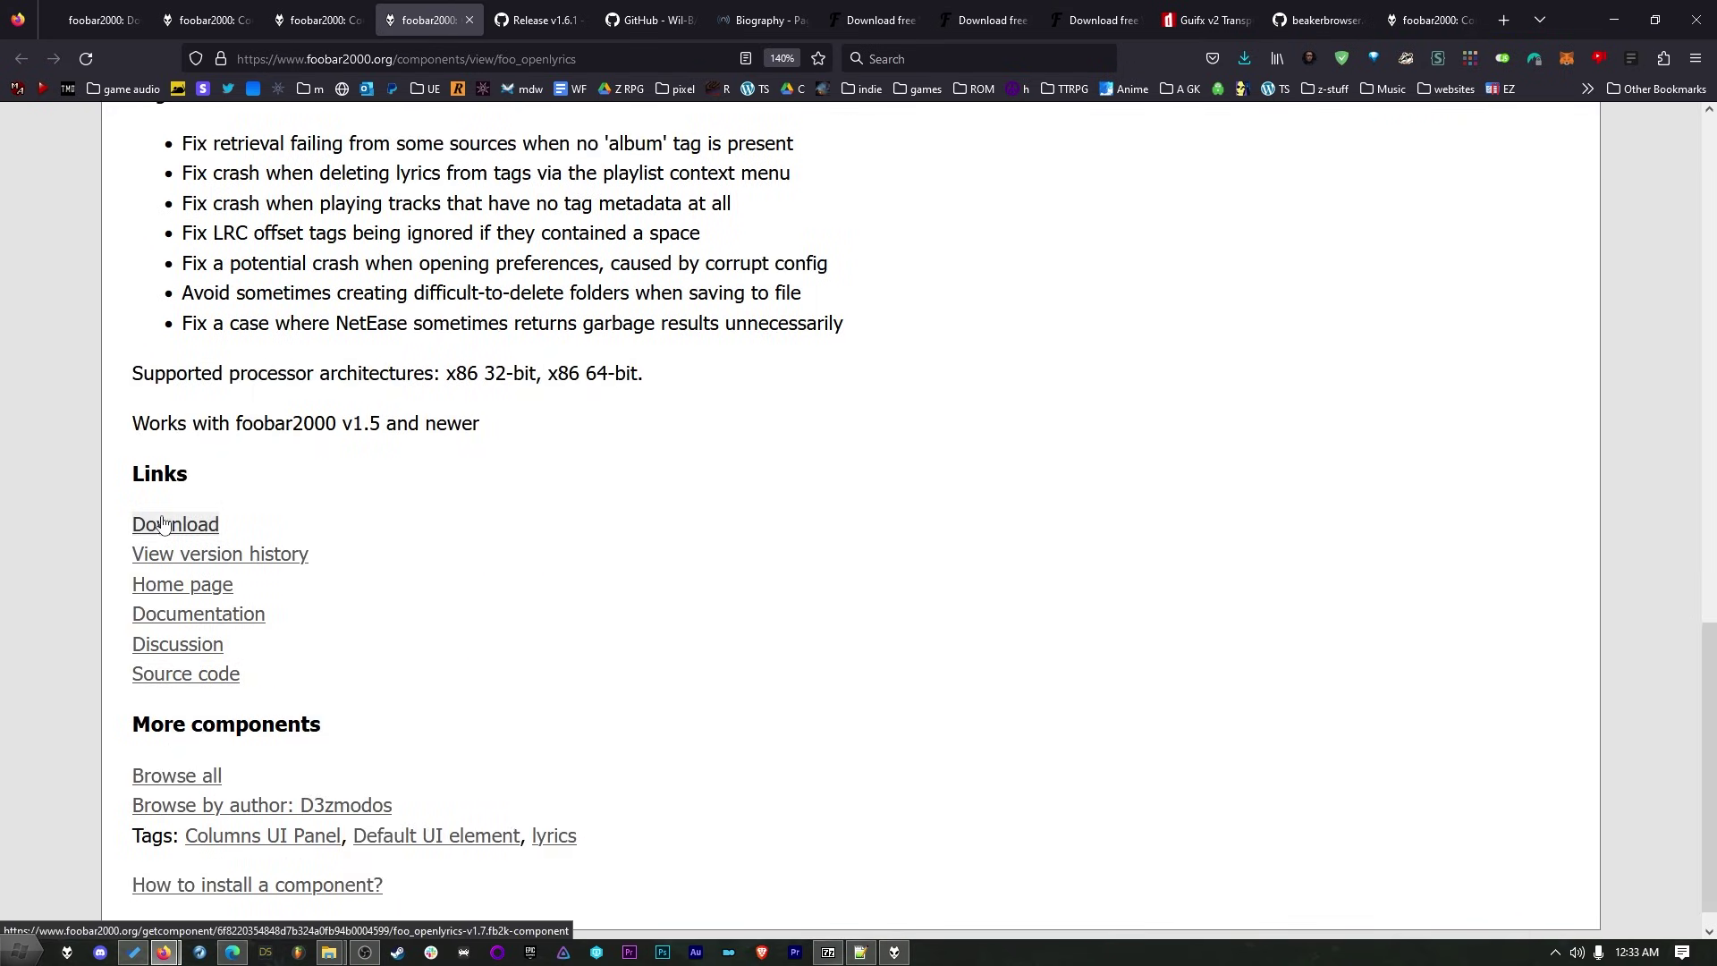
click(175, 524)
Open the foo_spider_monkey_panel v1.6.1 release page, bring up foobar2000 to view its panels, and return to the browser
click(535, 19)
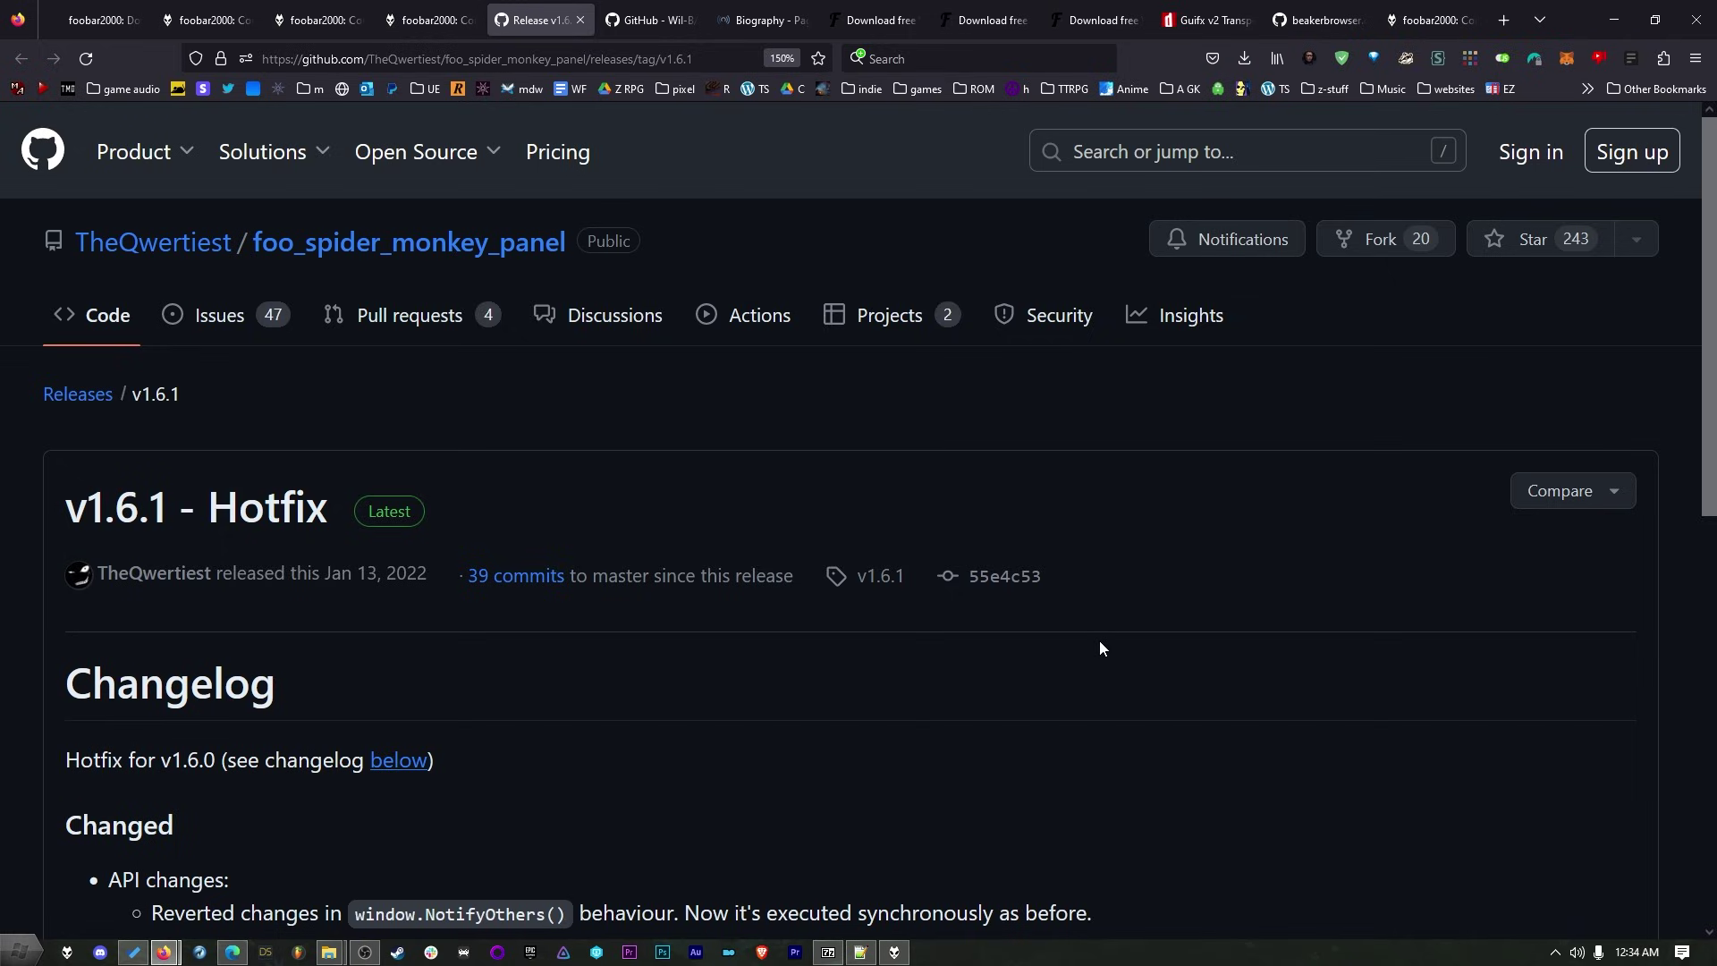
scroll(1100, 645, down, 3)
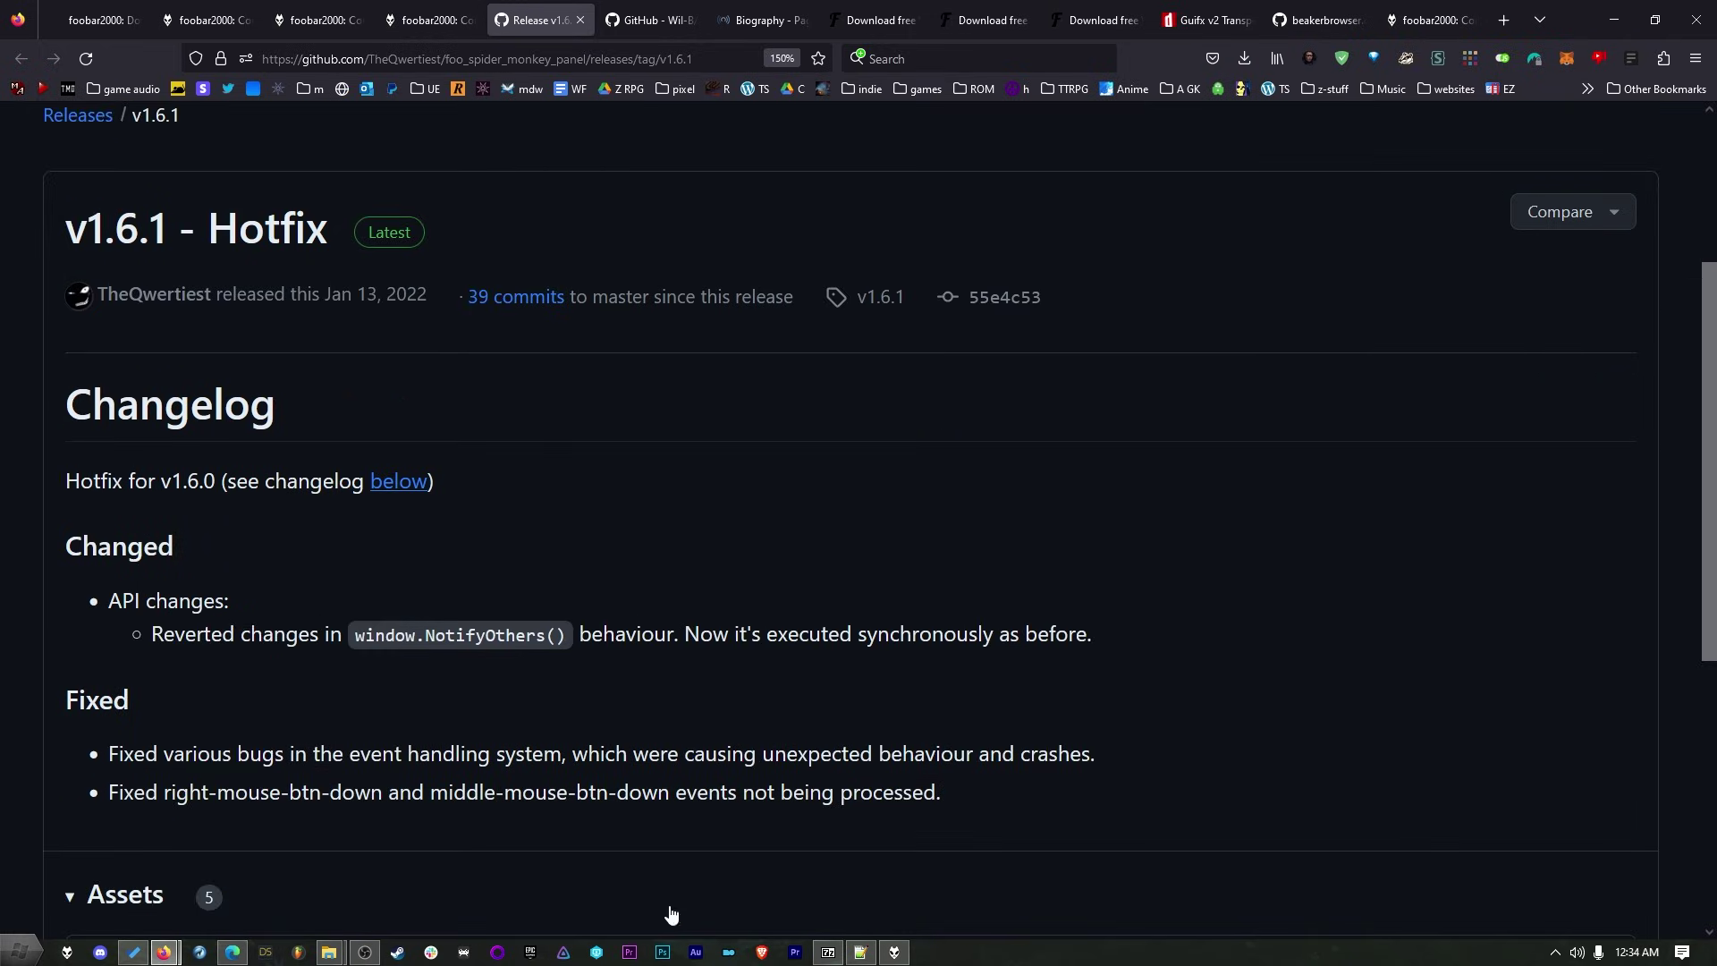
click(894, 952)
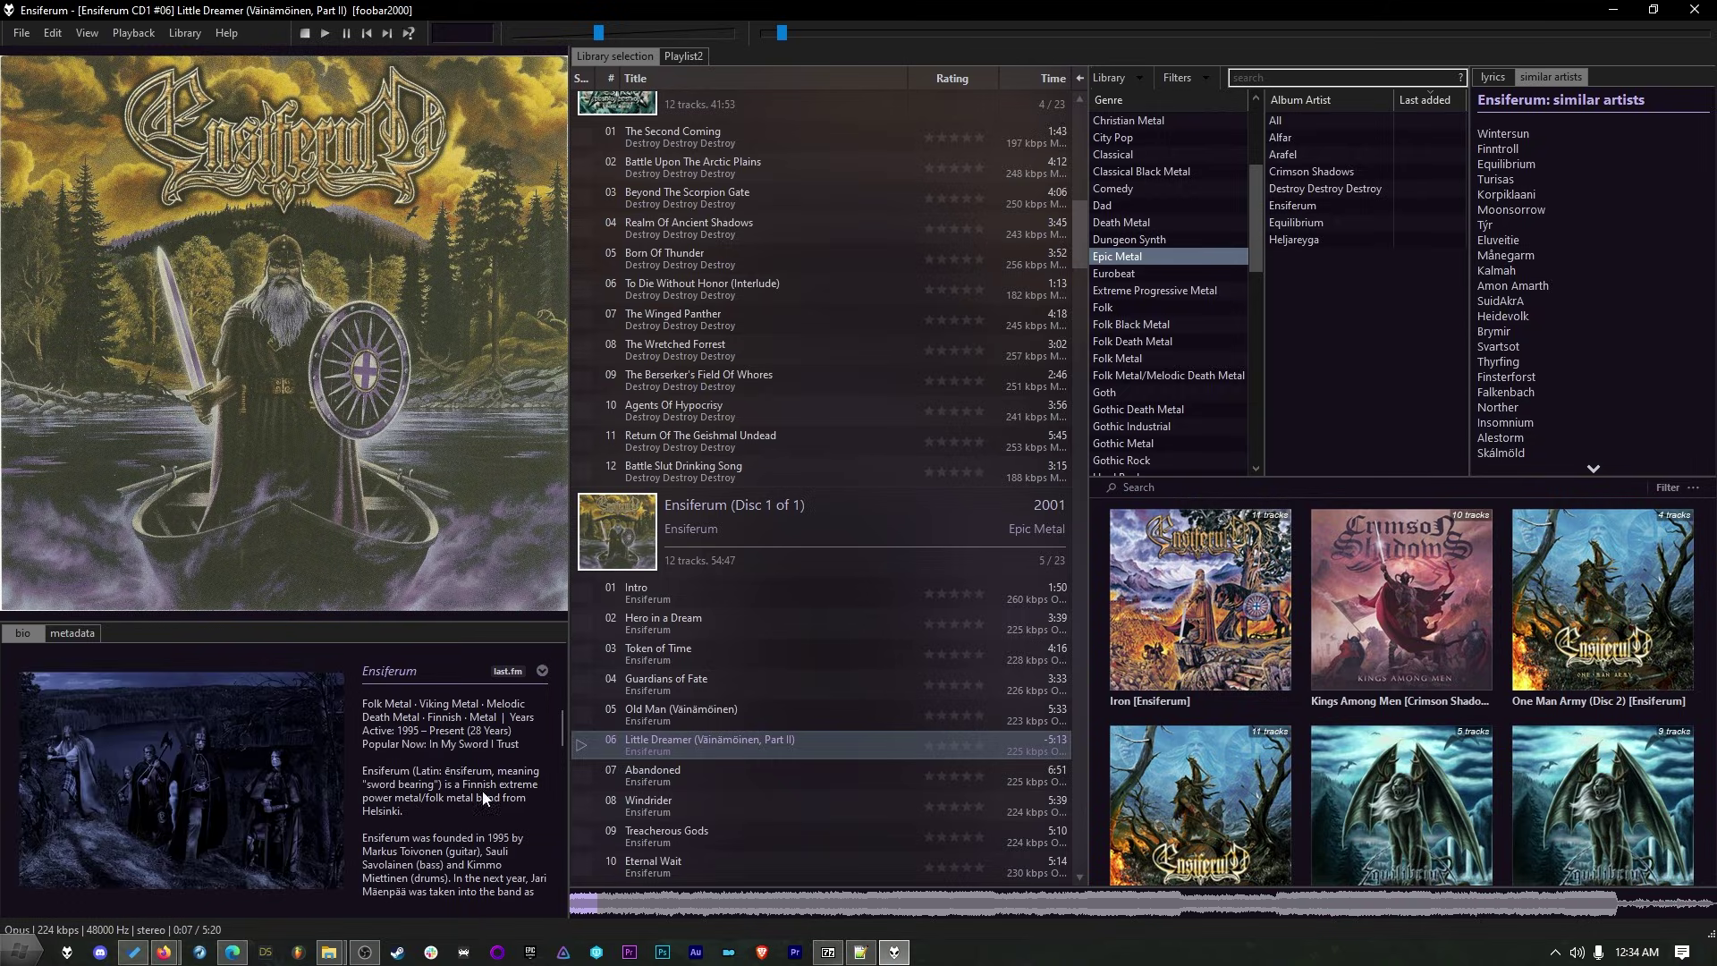
click(1613, 10)
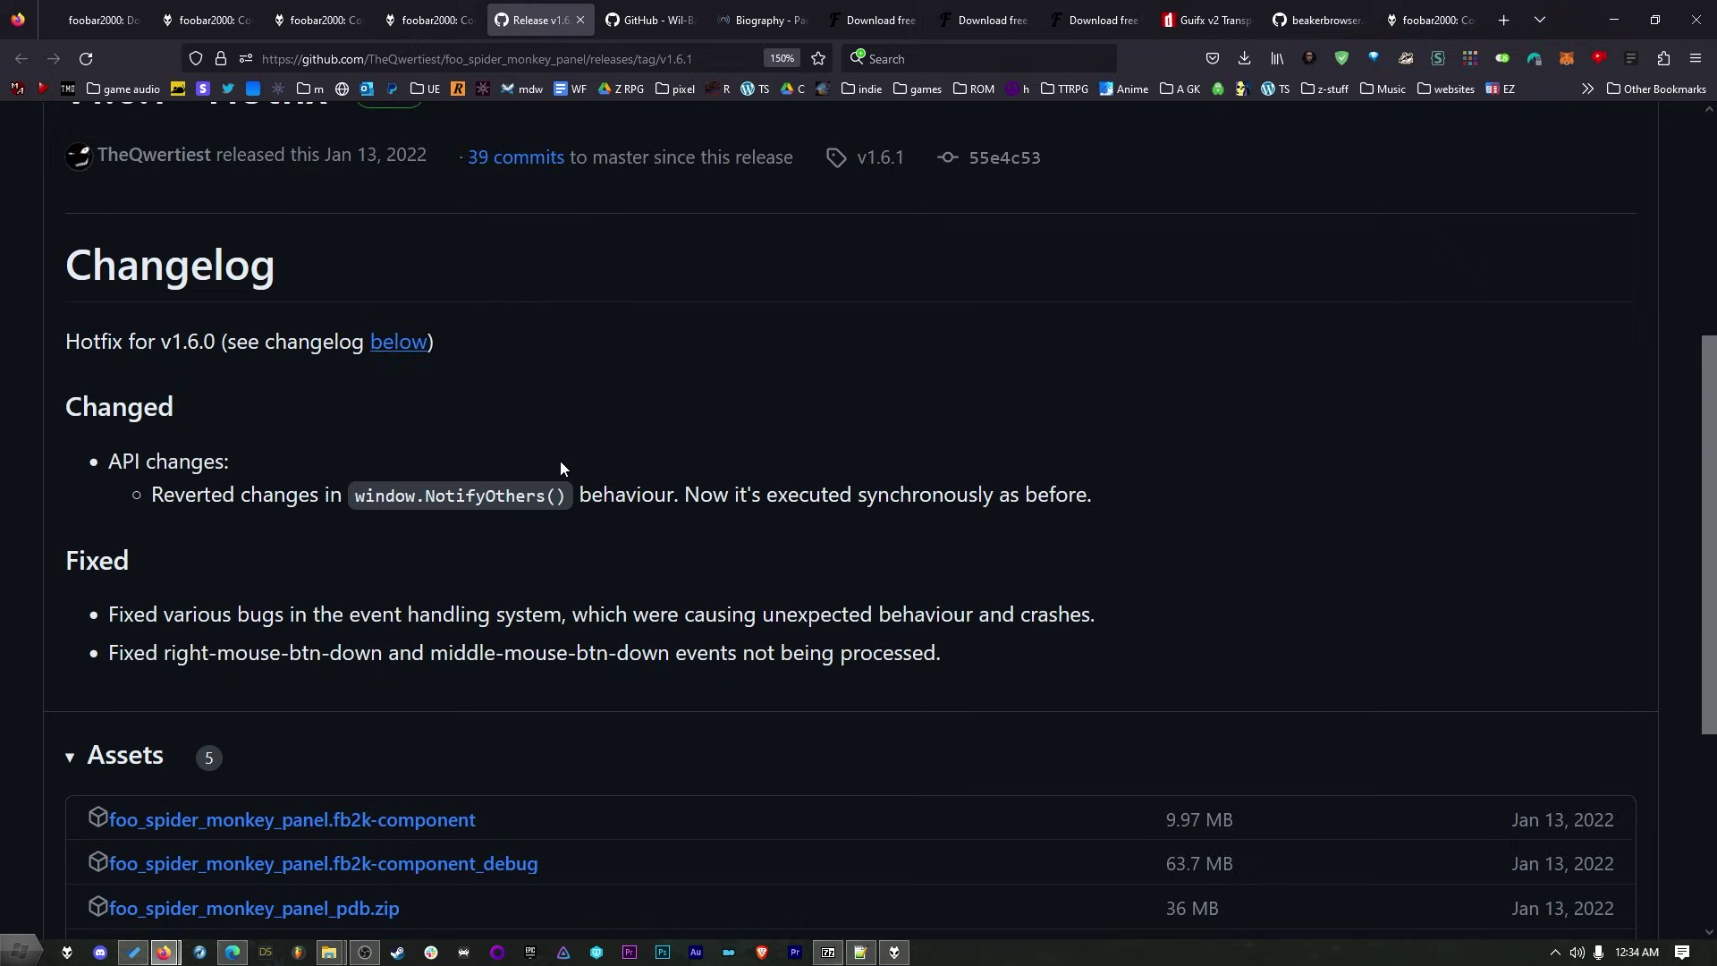
Download foo_spider_monkey_panel.fb2k-component from the v1.6.1 release assets, not the debug version
scroll(560, 463, down, 2)
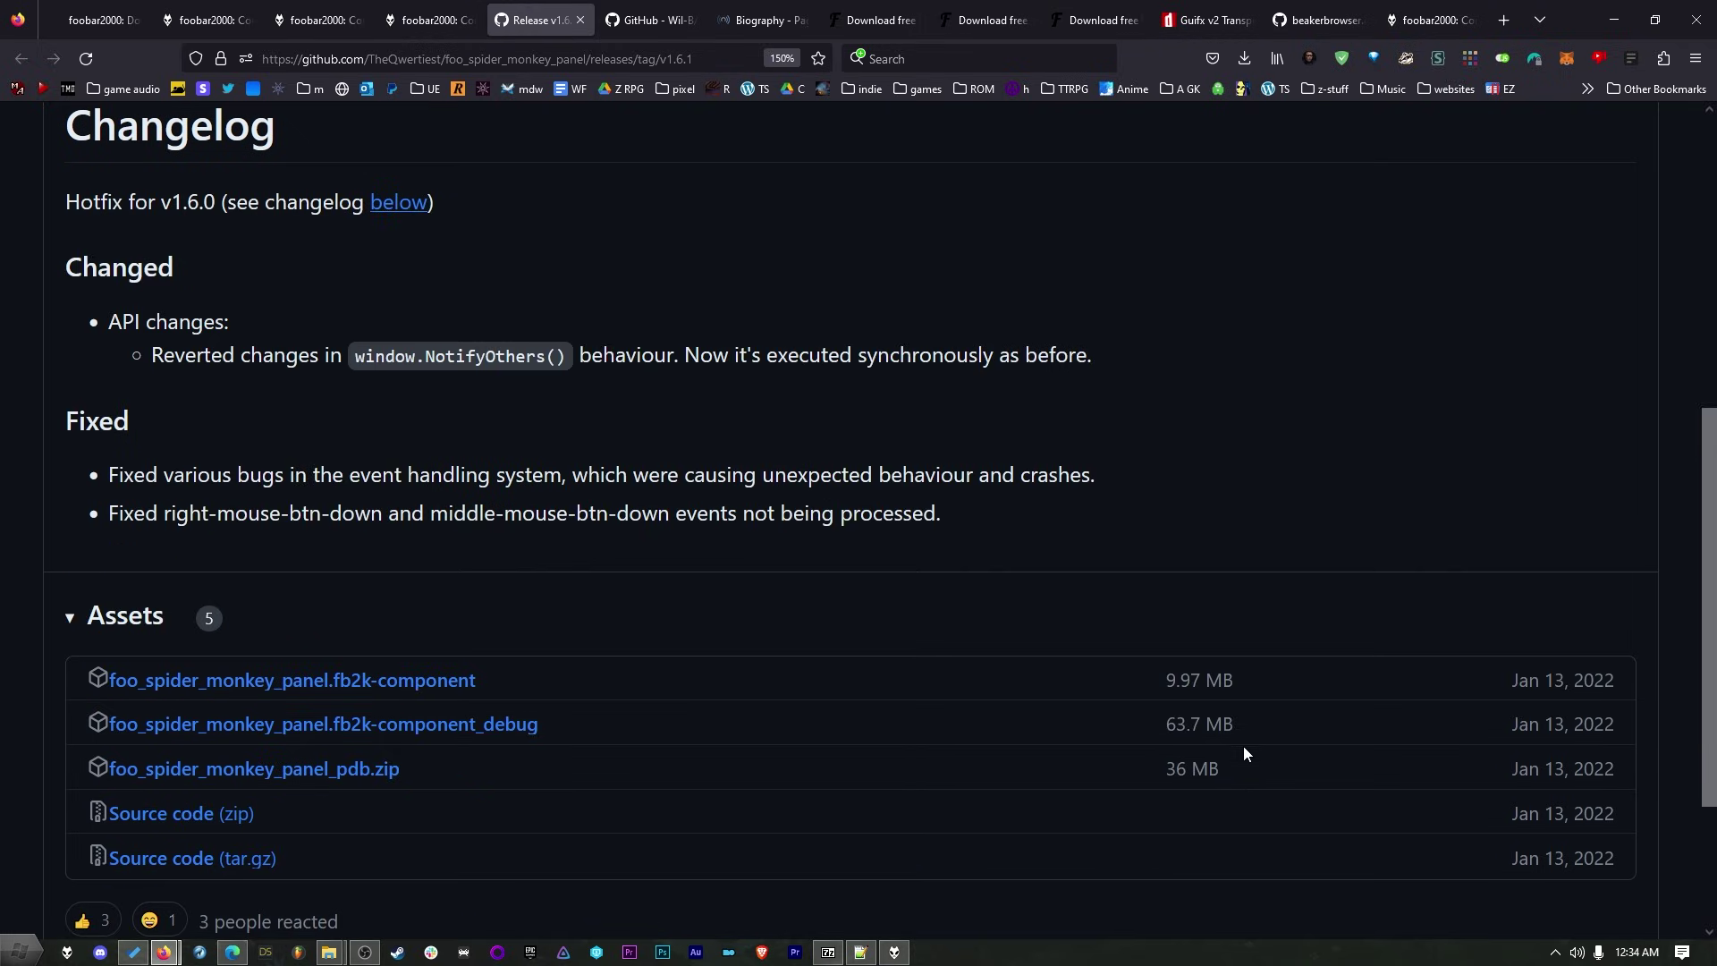
drag(1147, 730, 1315, 743)
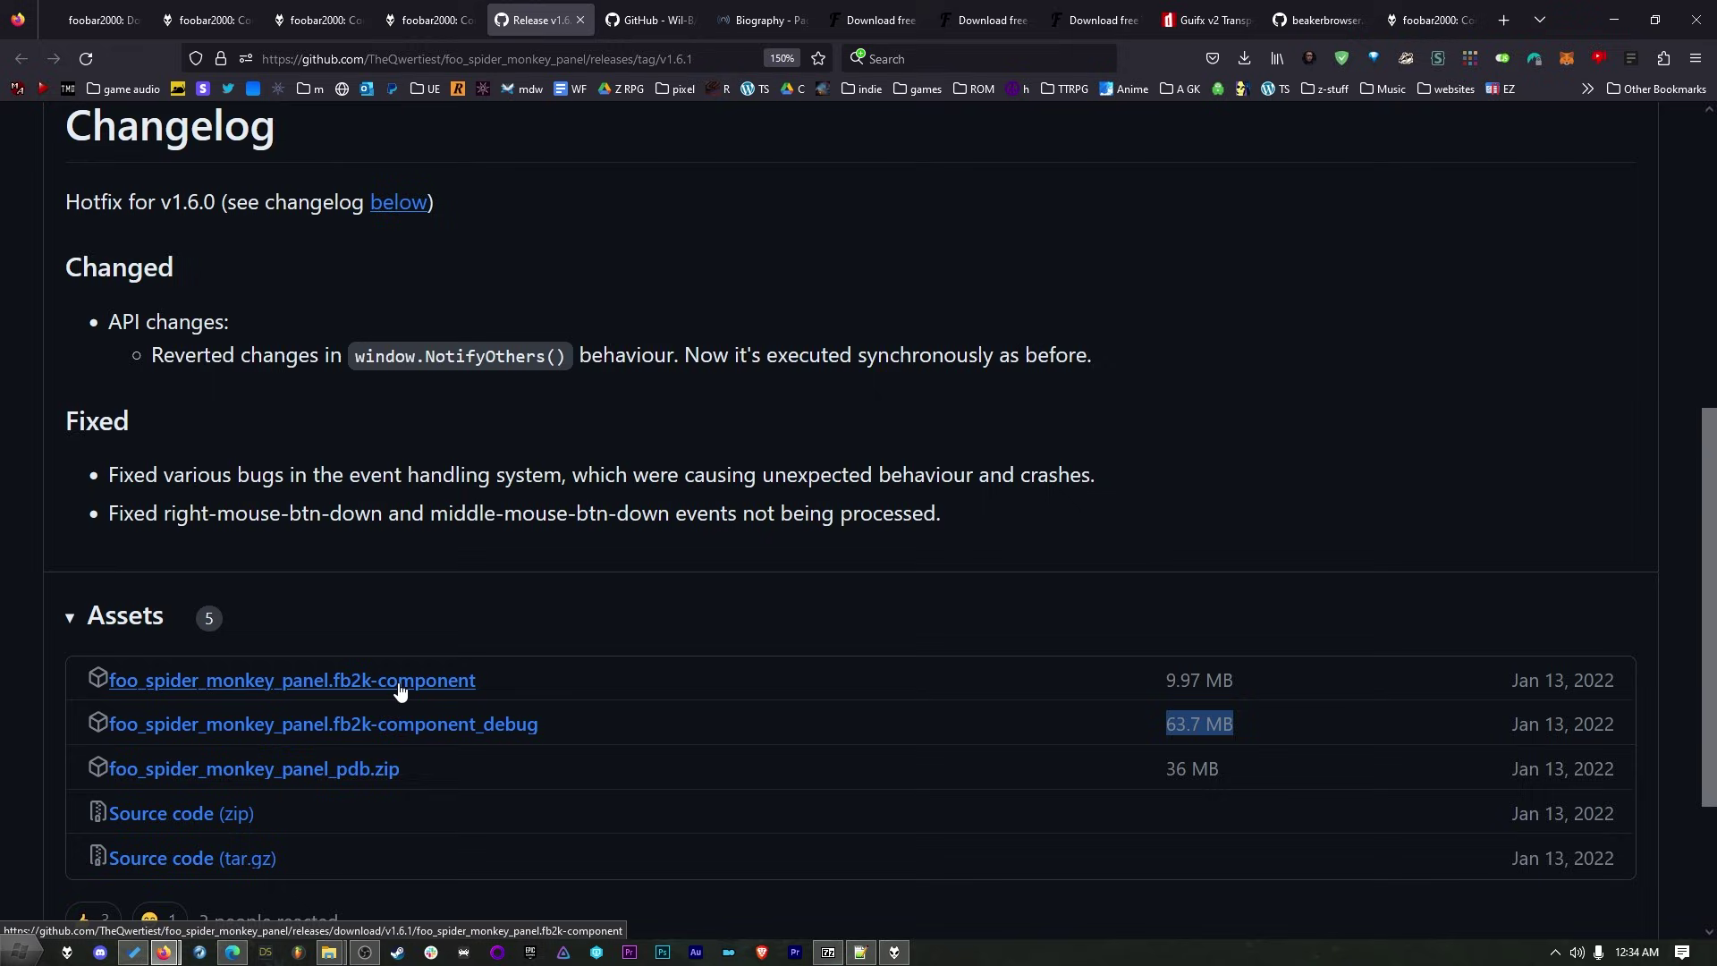
scroll(400, 691, down, 2)
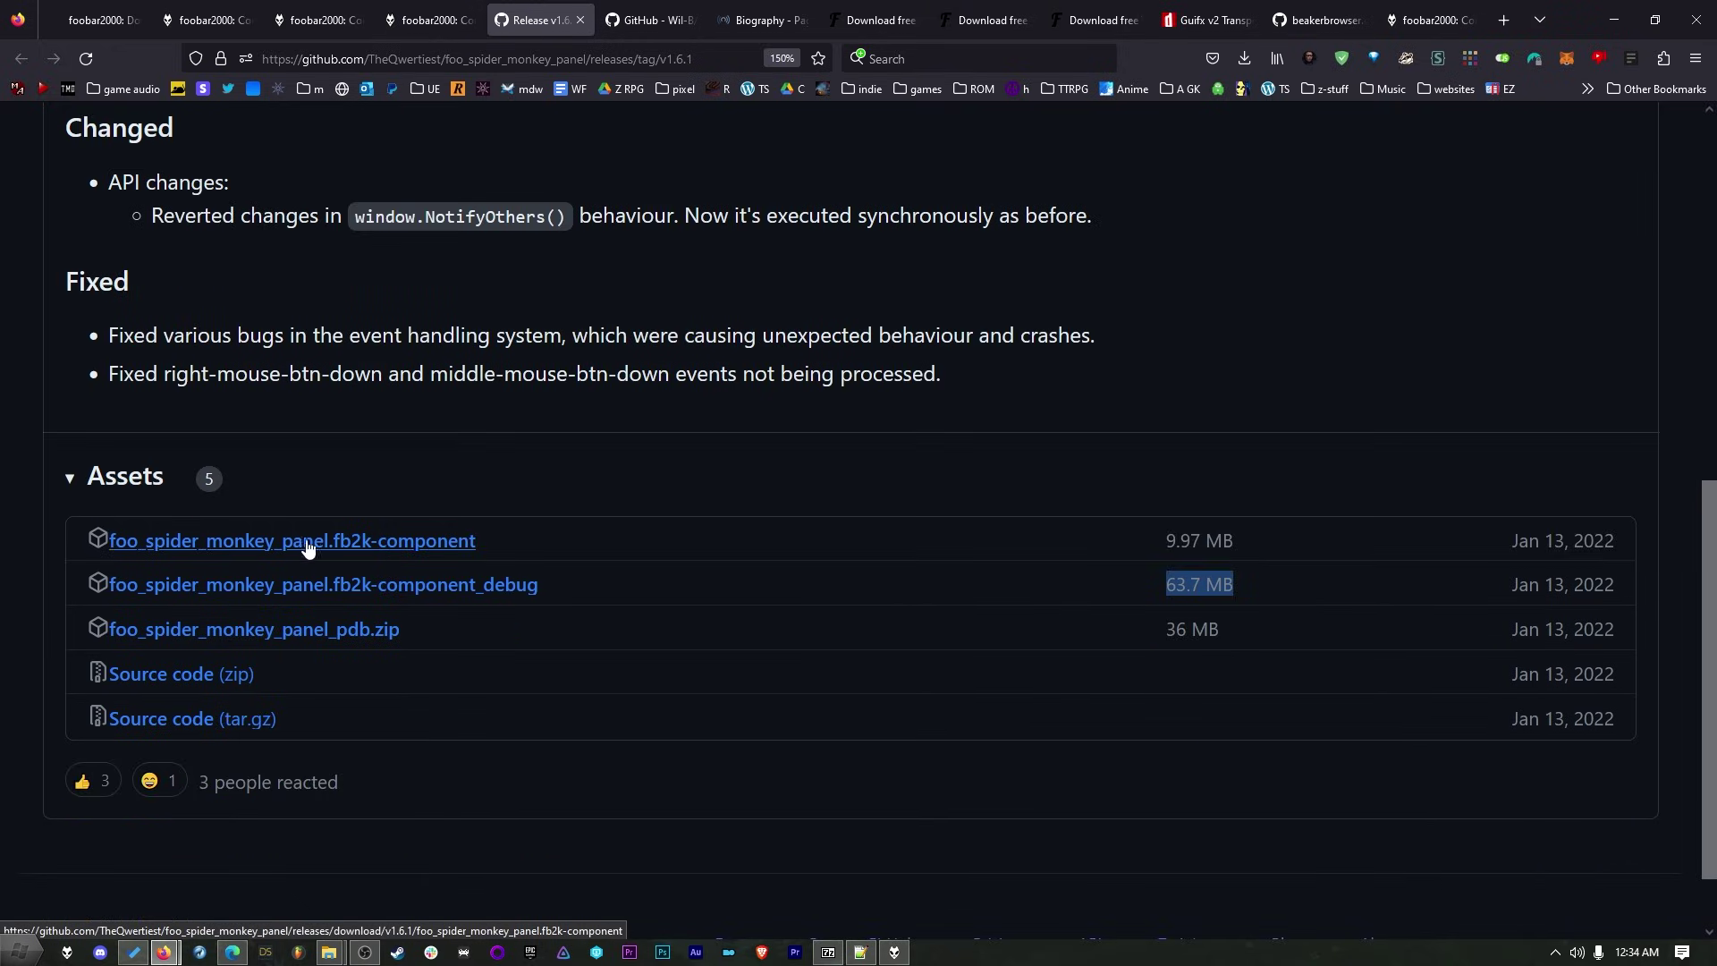
click(387, 555)
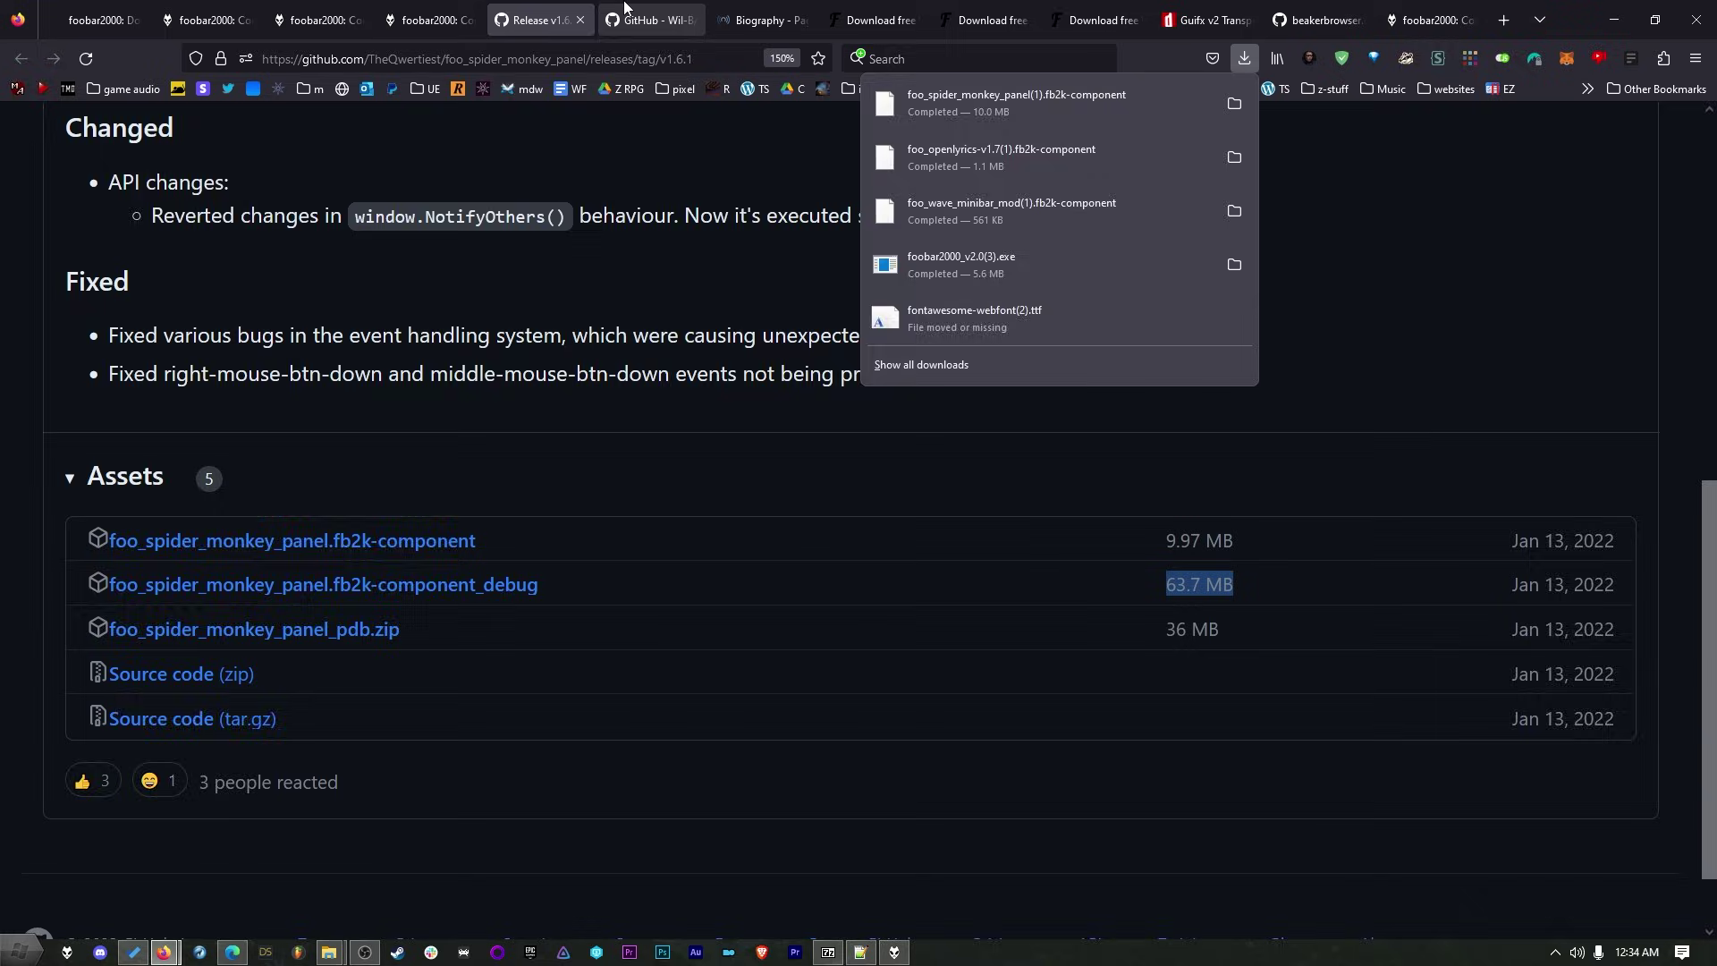
Open the latest Library Tree release, v2.4.0, from its GitHub repository and download Library-Tree-v2.4.0.zip
click(651, 20)
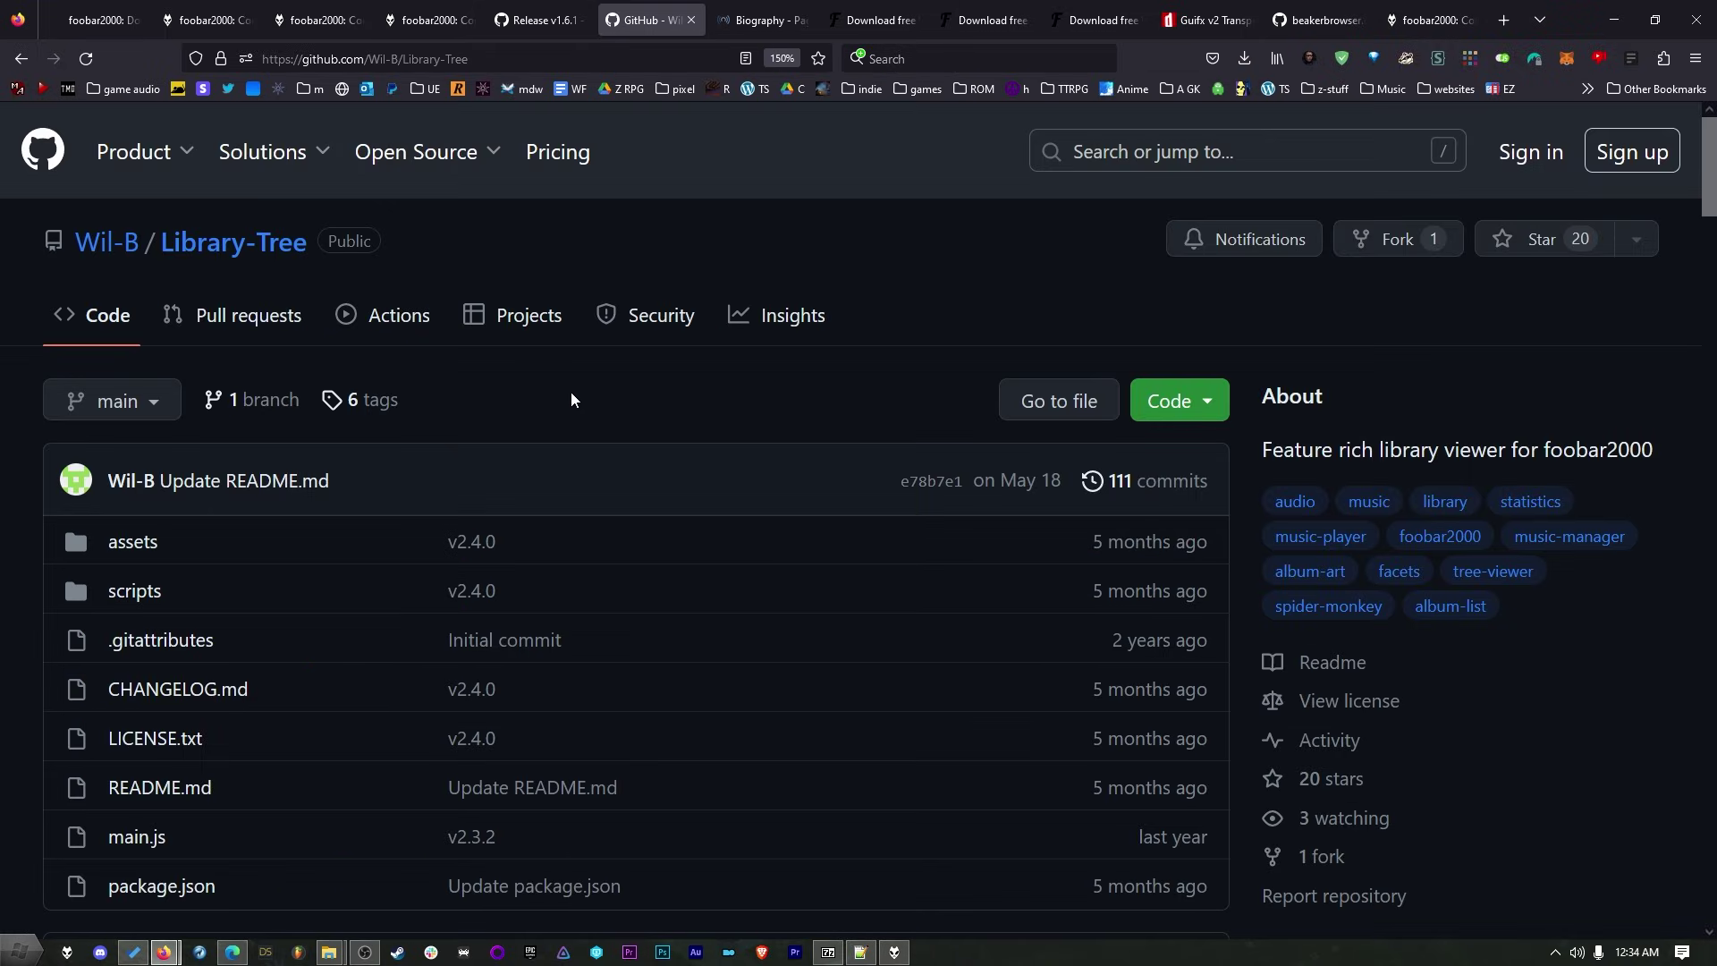
click(566, 9)
click(651, 19)
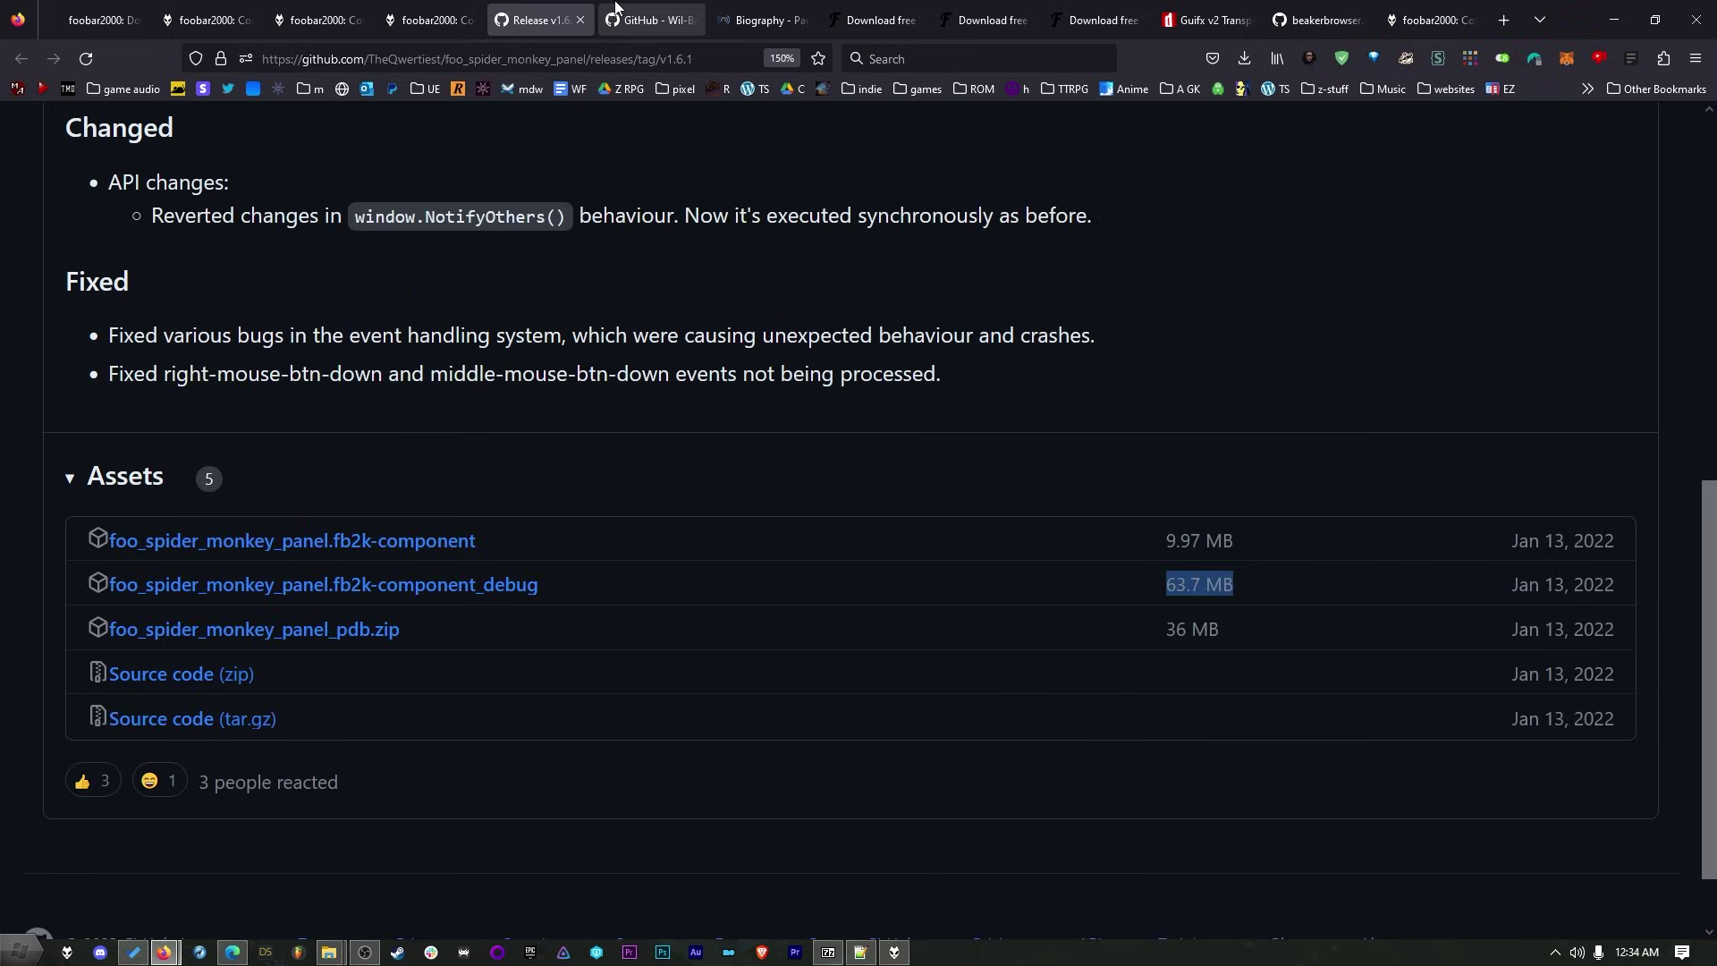
scroll(563, 435, down, 5)
scroll(562, 440, down, 3)
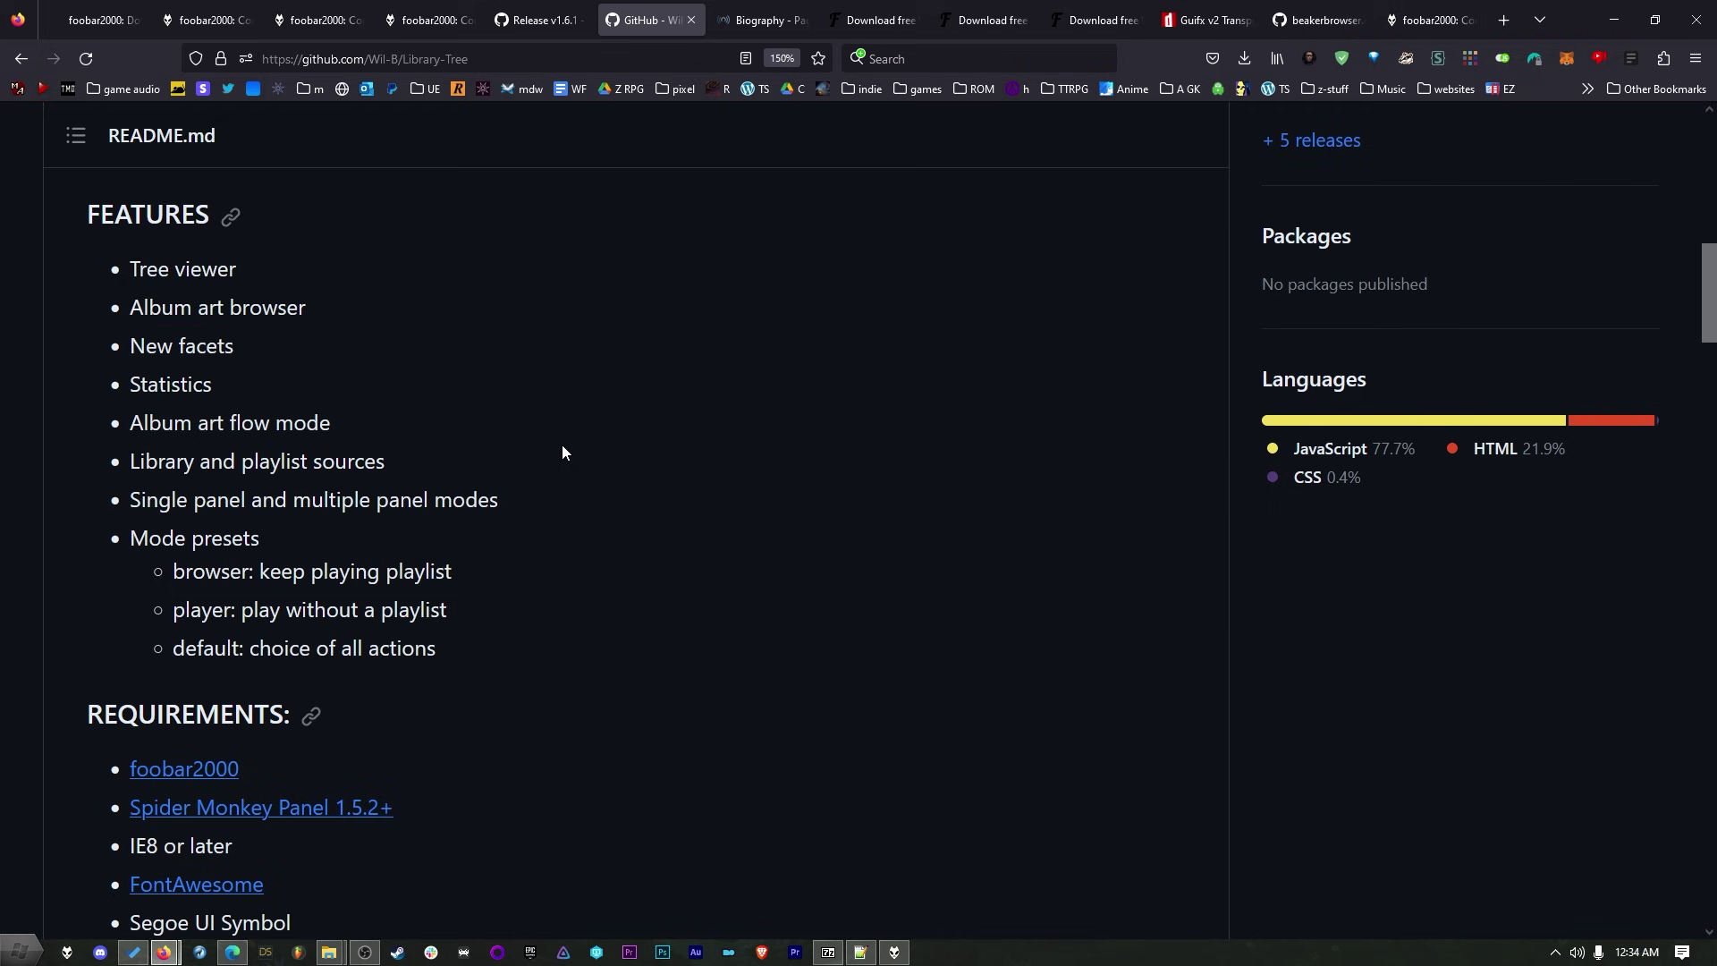
scroll(562, 444, up, 8)
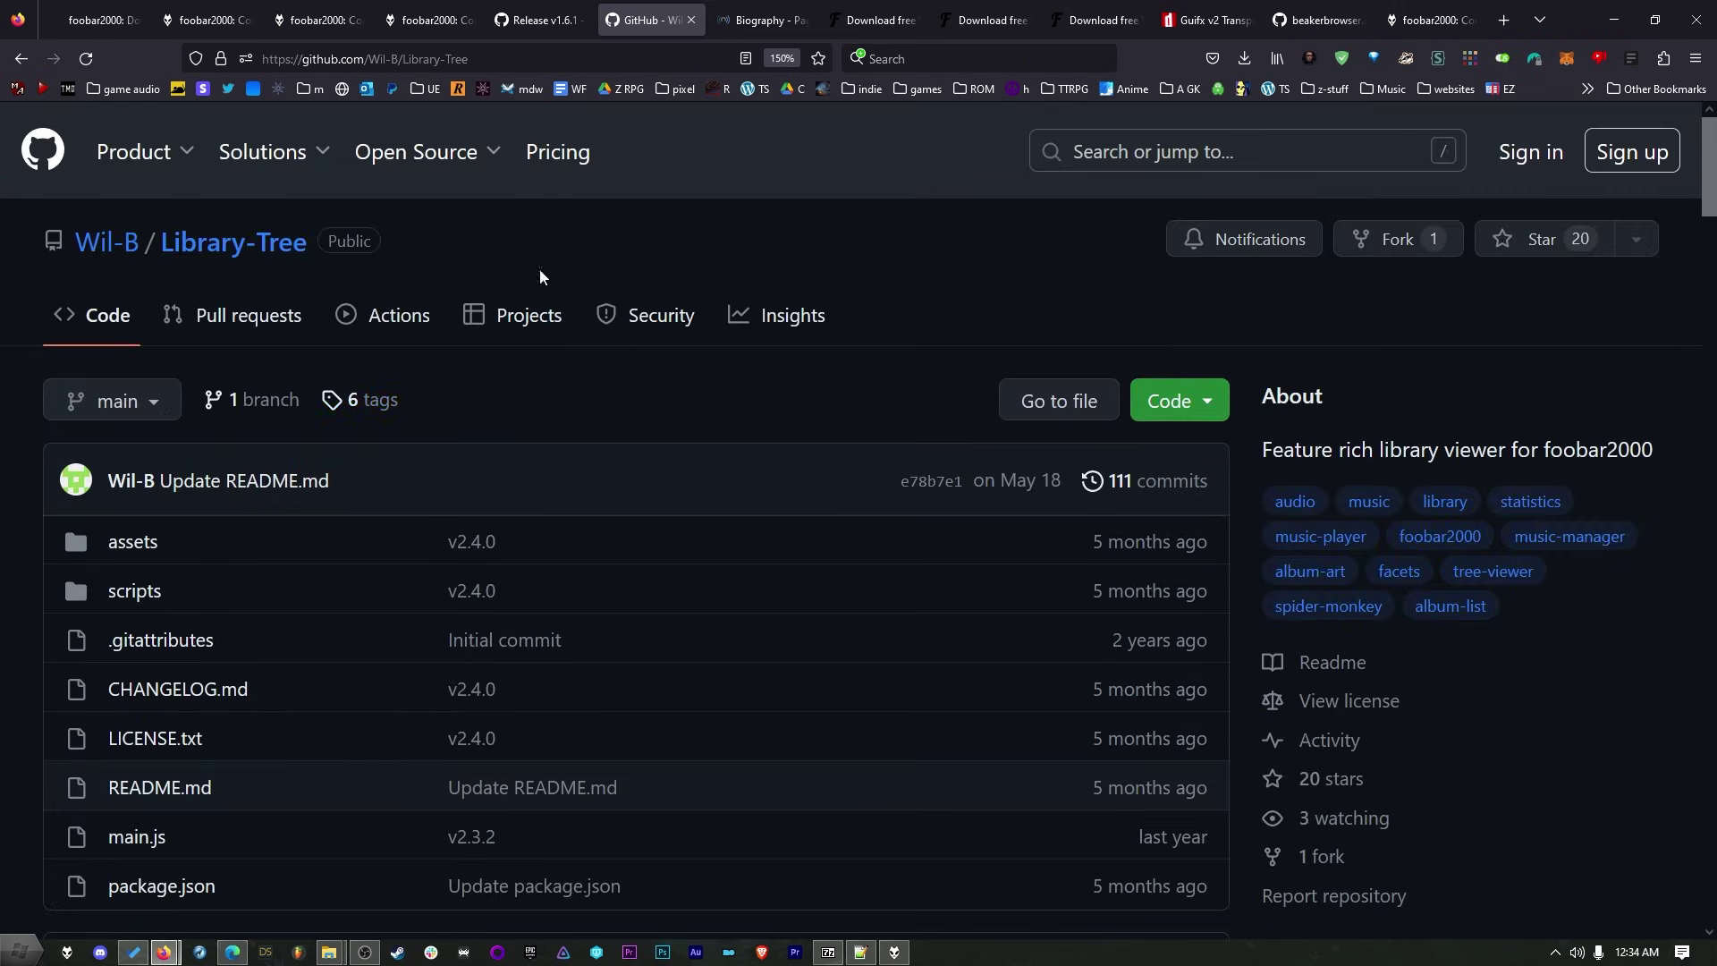
scroll(894, 411, down, 5)
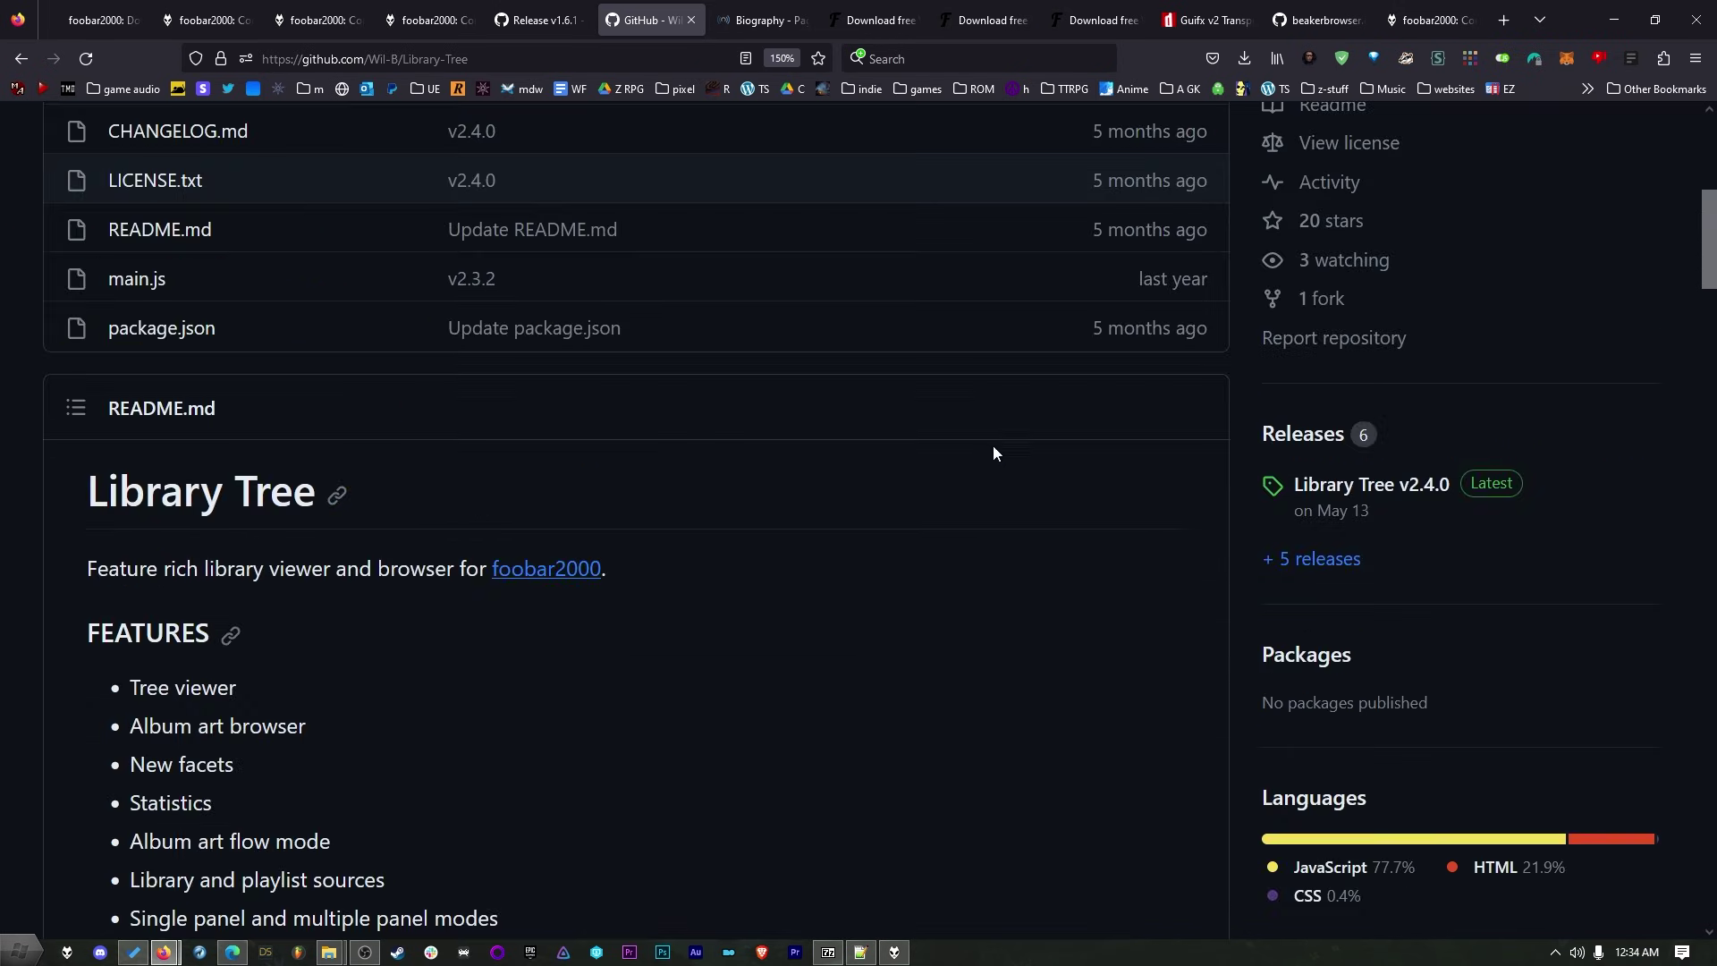
click(1355, 485)
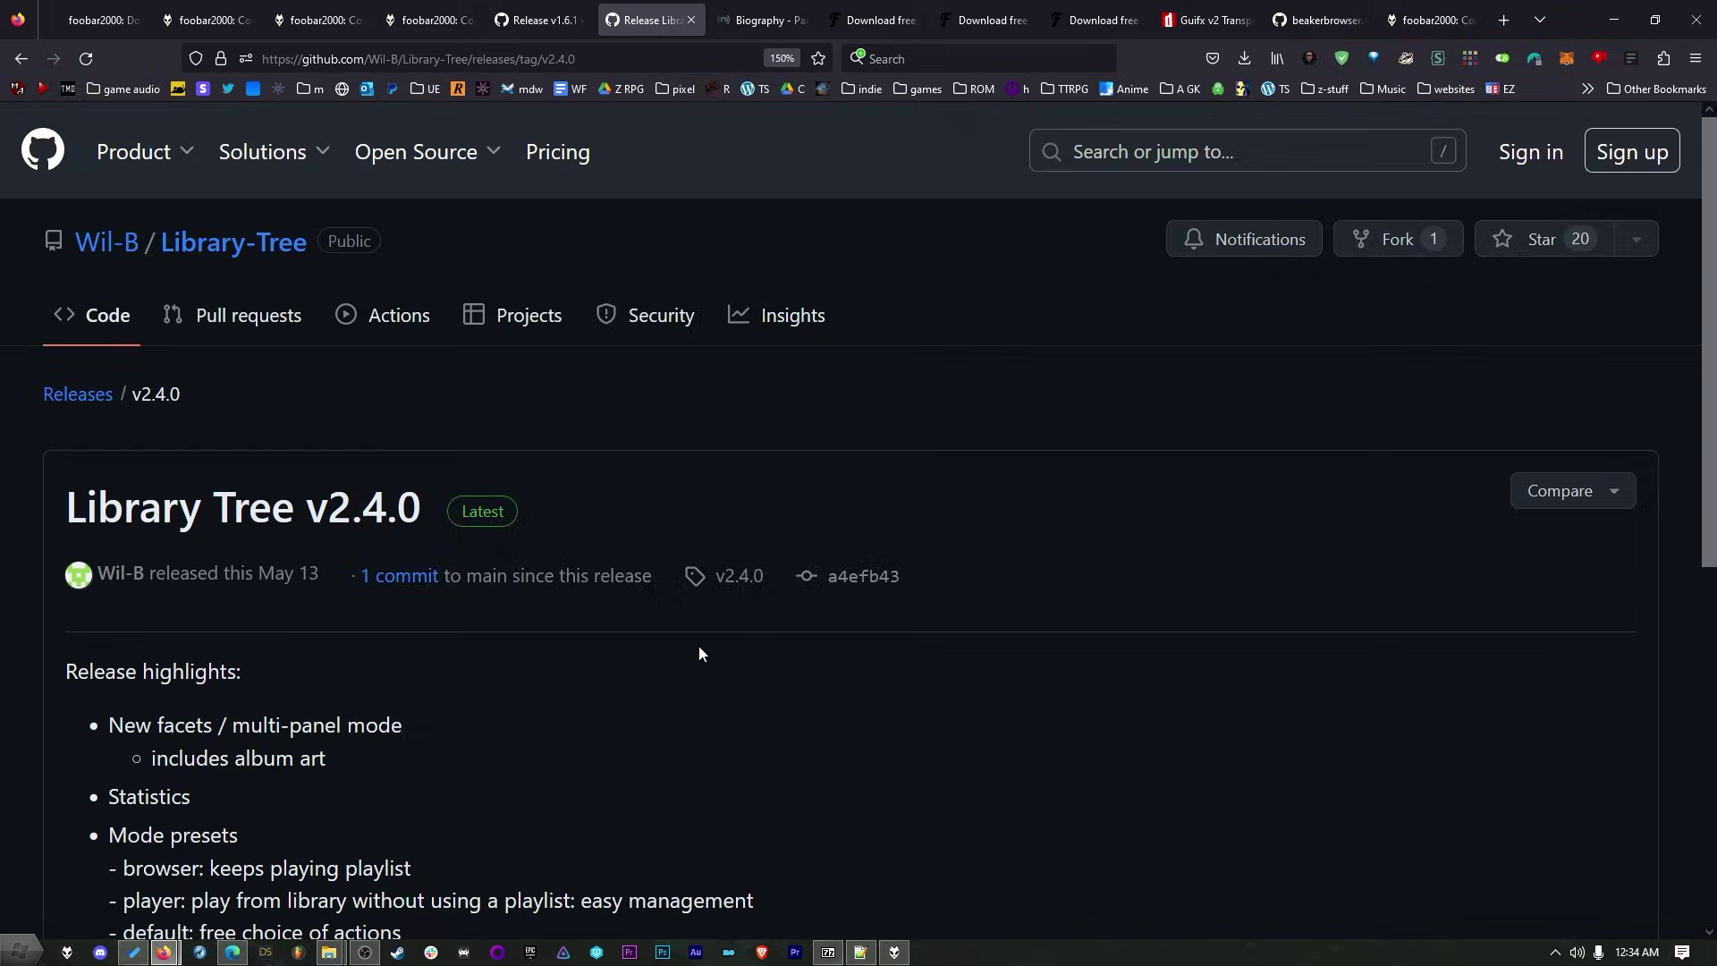
scroll(204, 550, down, 5)
click(204, 547)
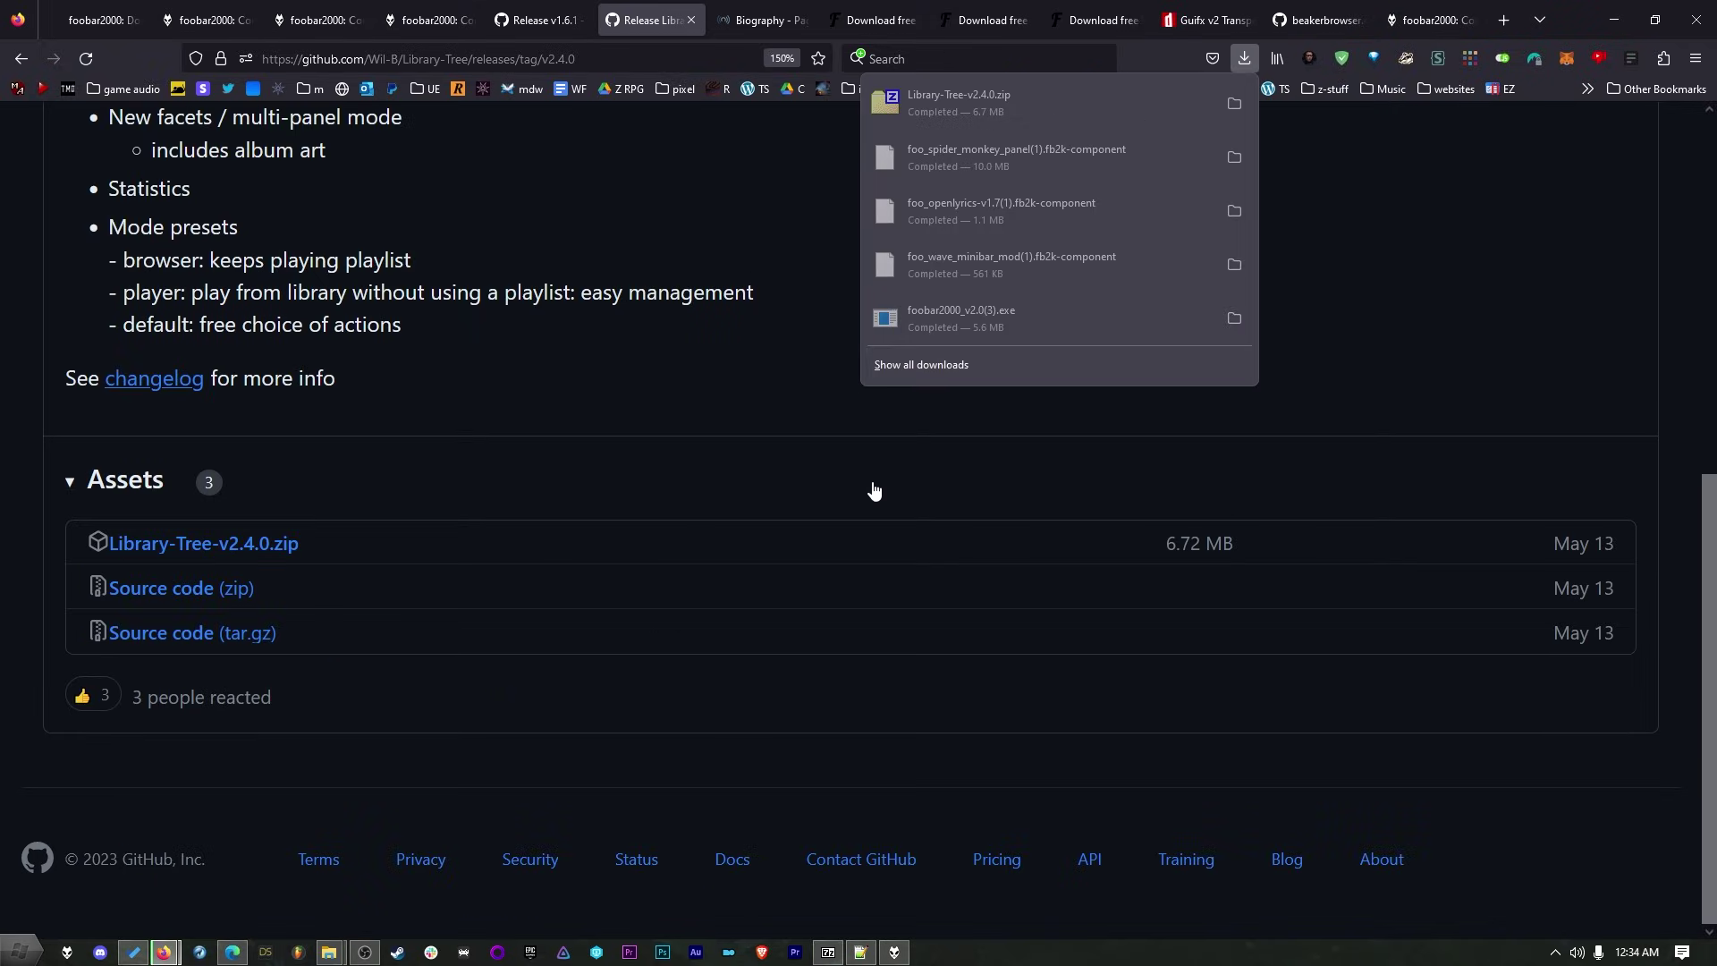
Find the newest Biography version in the Hydrogenaudio forum thread and download the Biography v1.2.0 zip attachment
click(767, 20)
scroll(675, 546, up, 10)
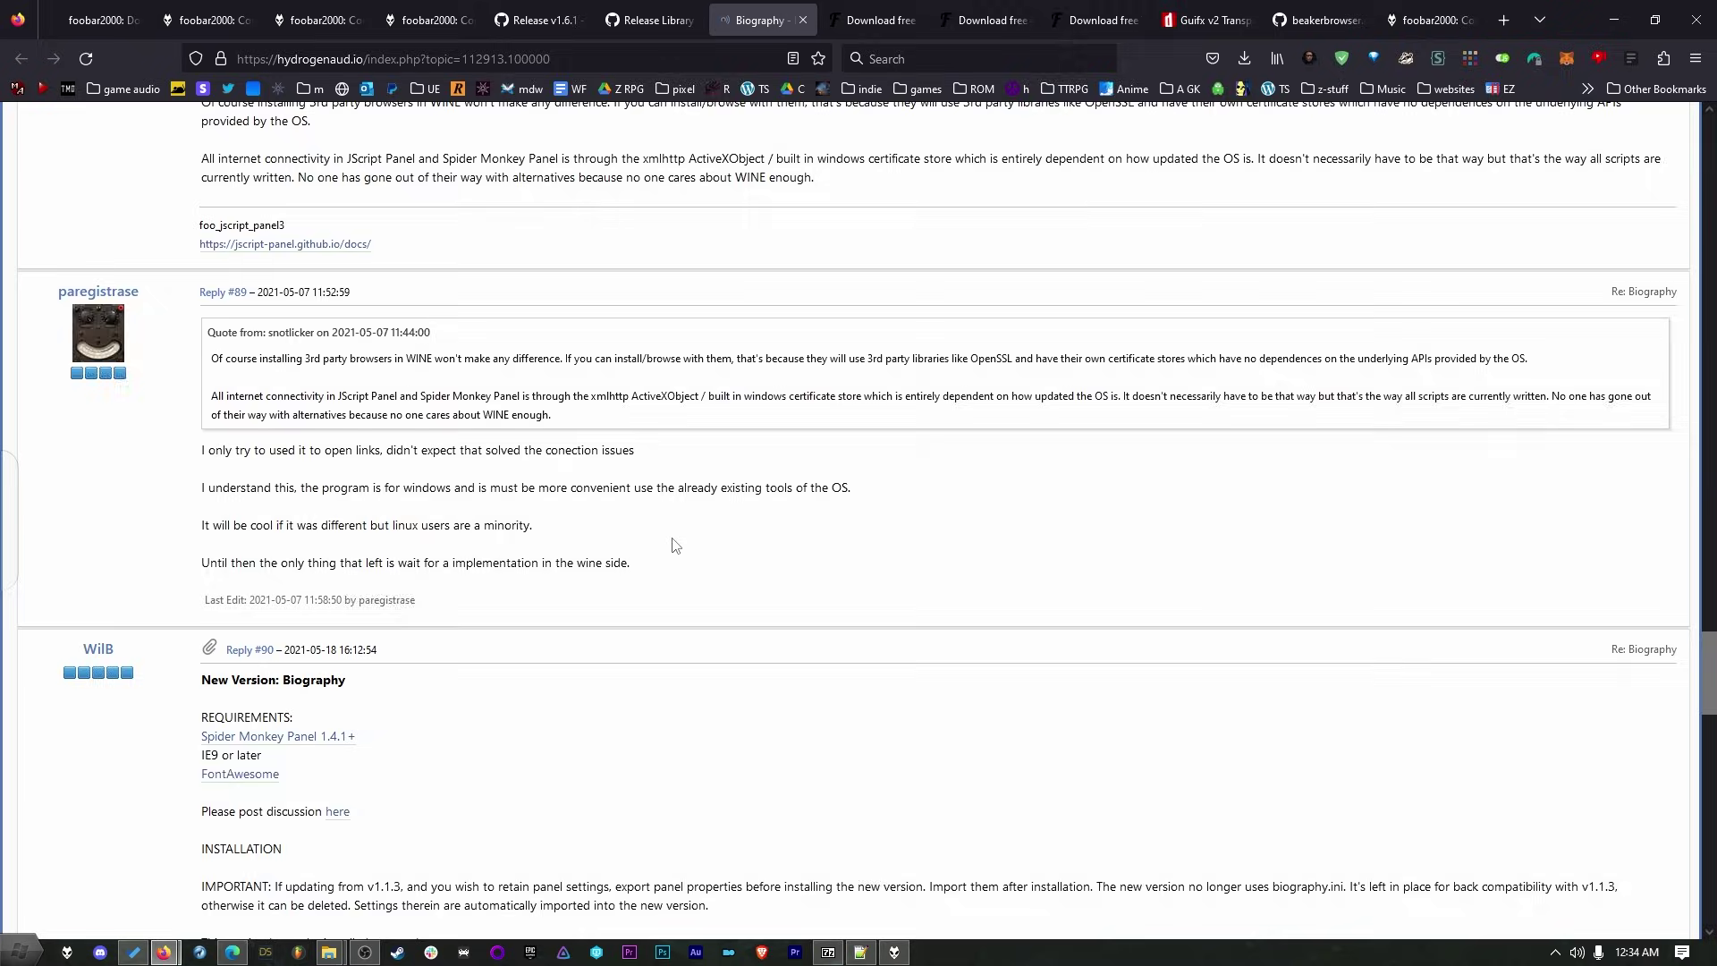
scroll(675, 546, down, 8)
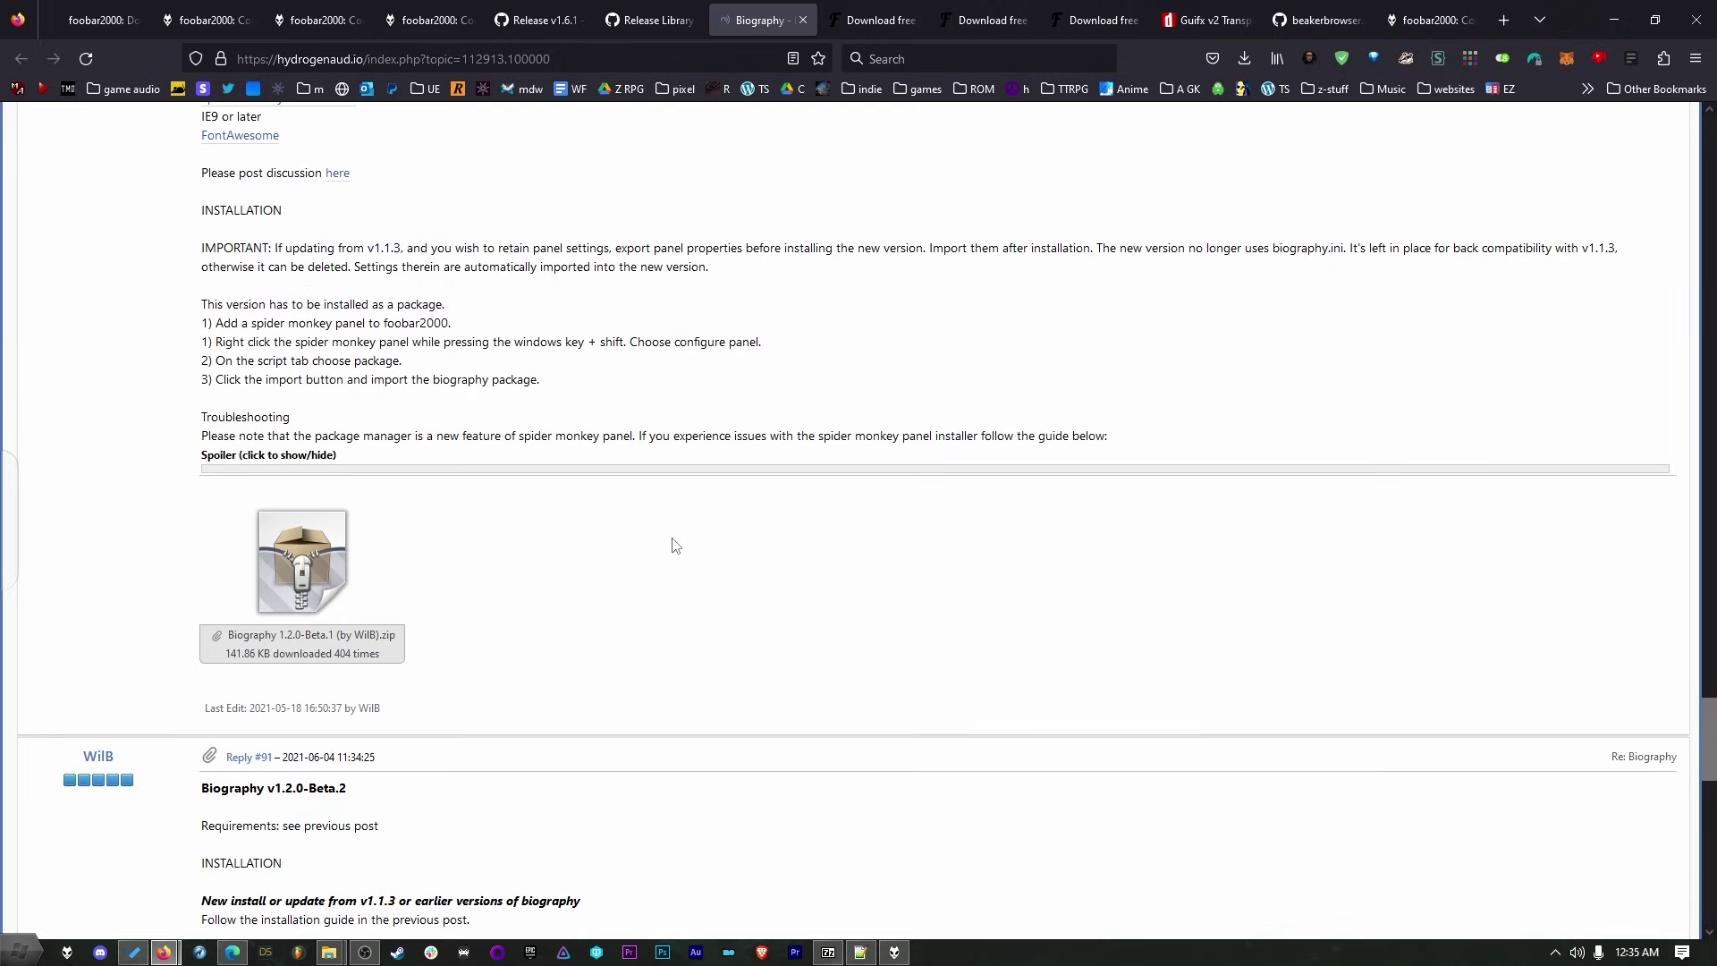
scroll(675, 546, down, 15)
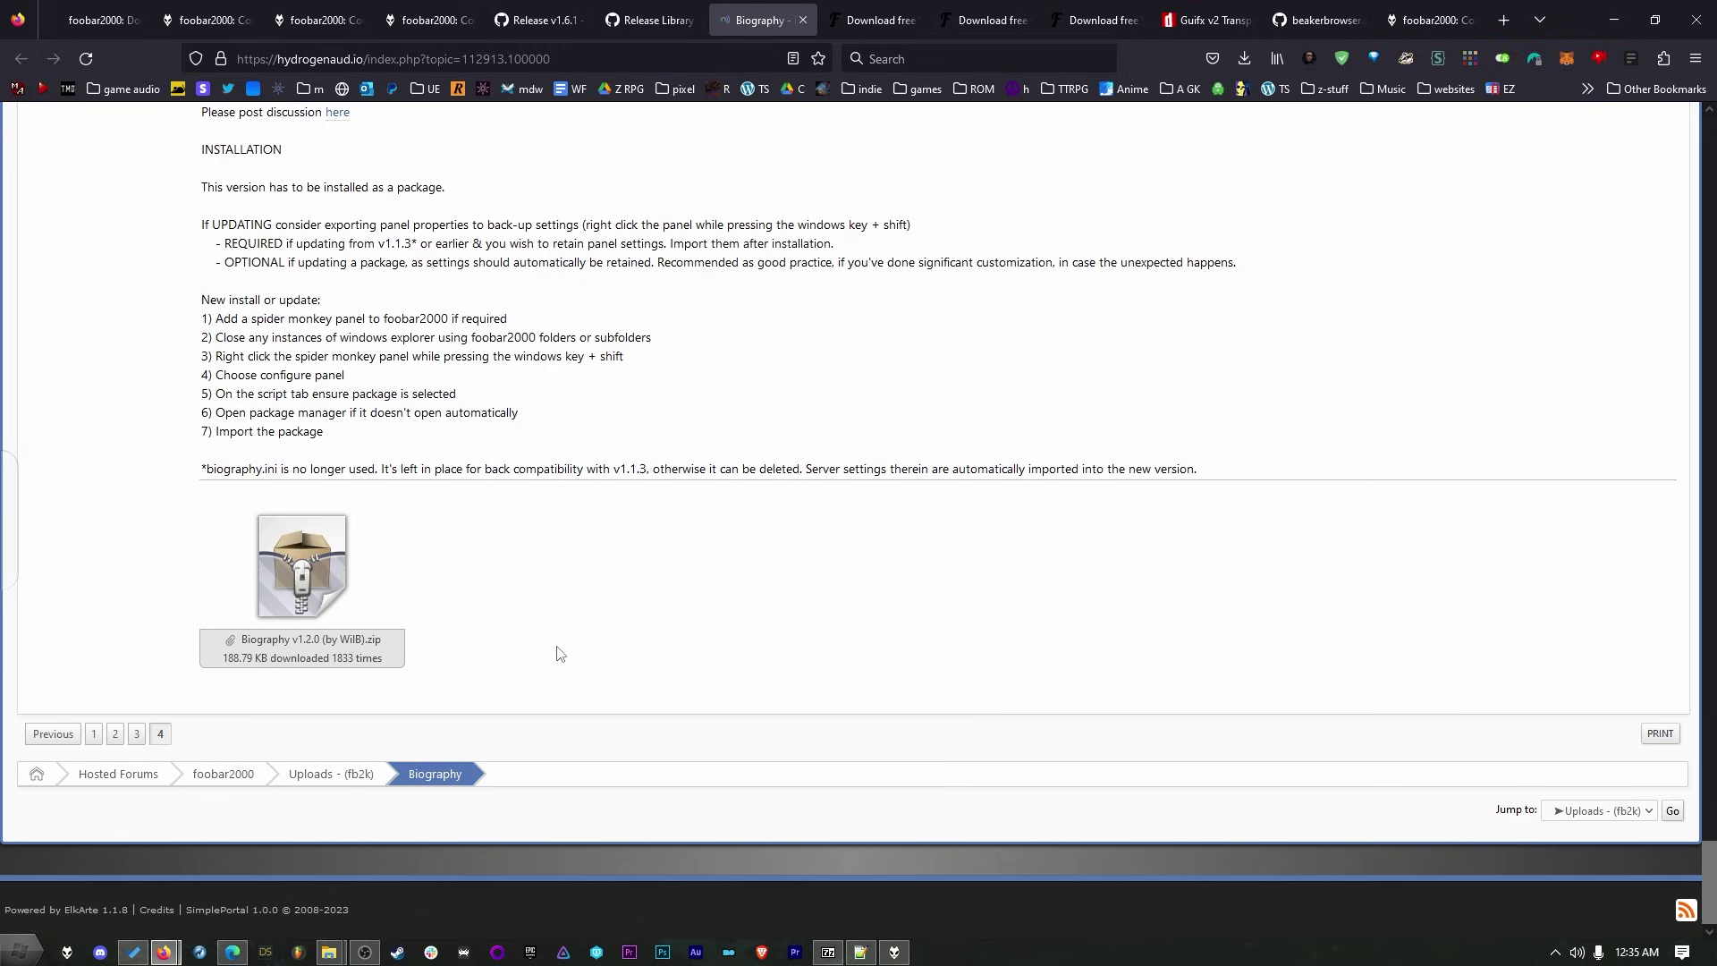
scroll(560, 654, up, 3)
mouse_move(103, 231)
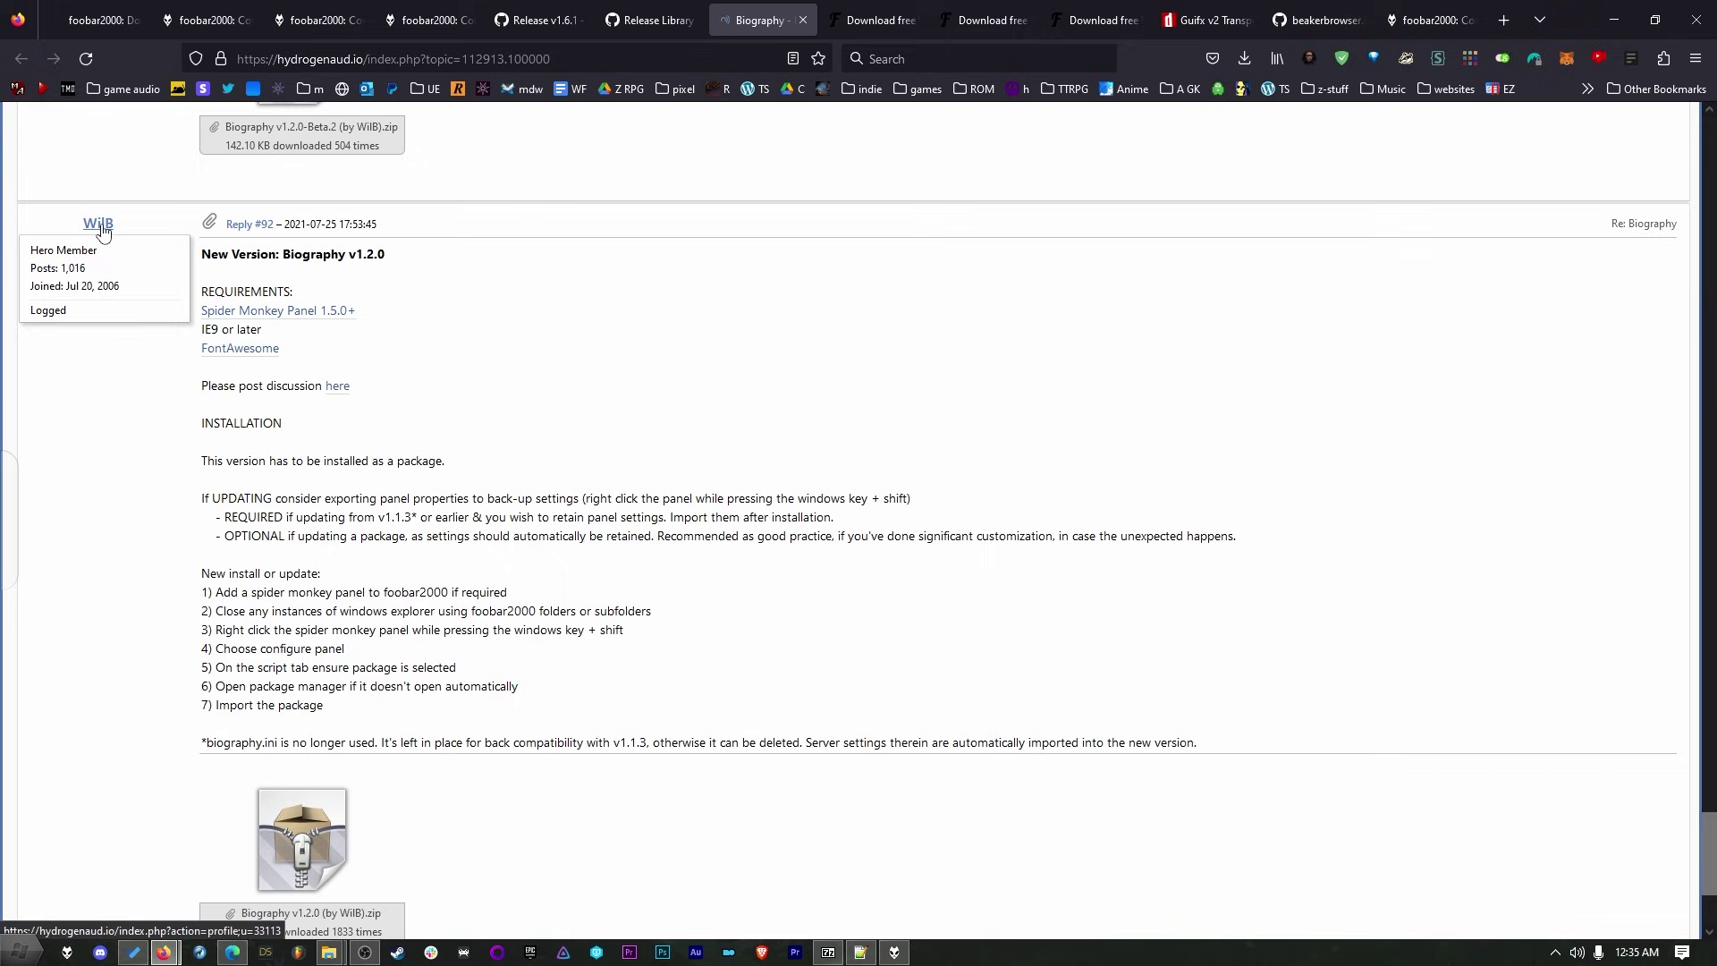
scroll(320, 623, down, 3)
click(350, 642)
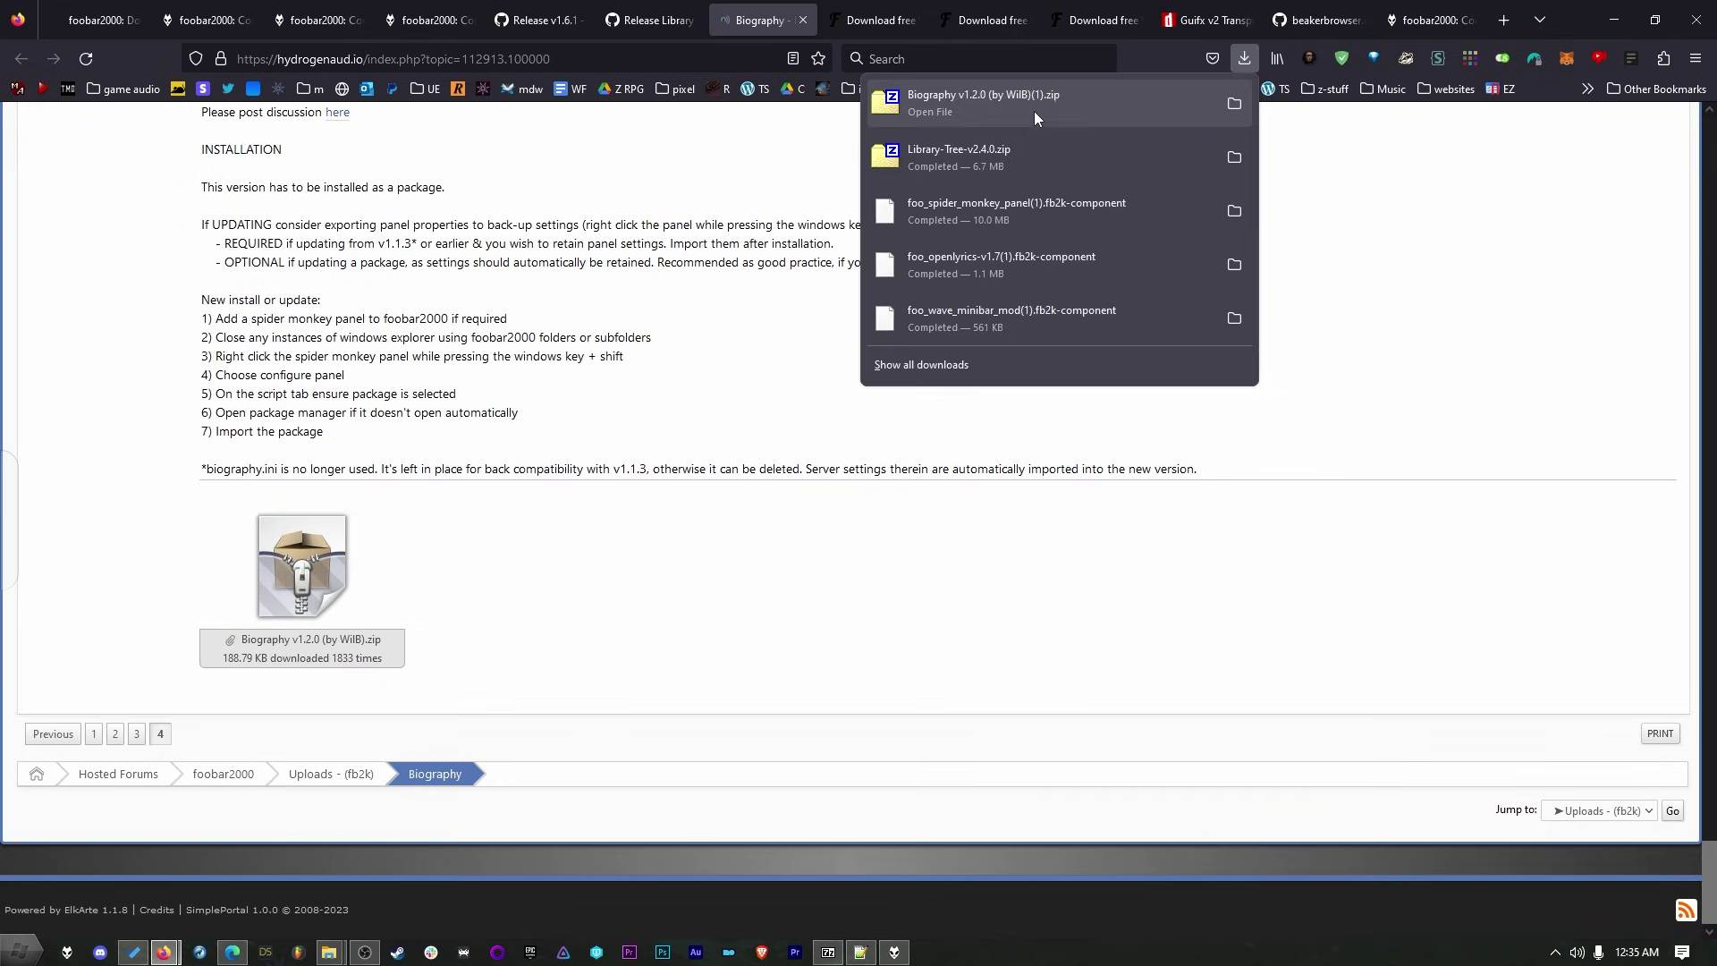
View the FreeFontsDownload pages for the Wingdings, Wingdings 2 and Wingdings 3 fonts
click(886, 19)
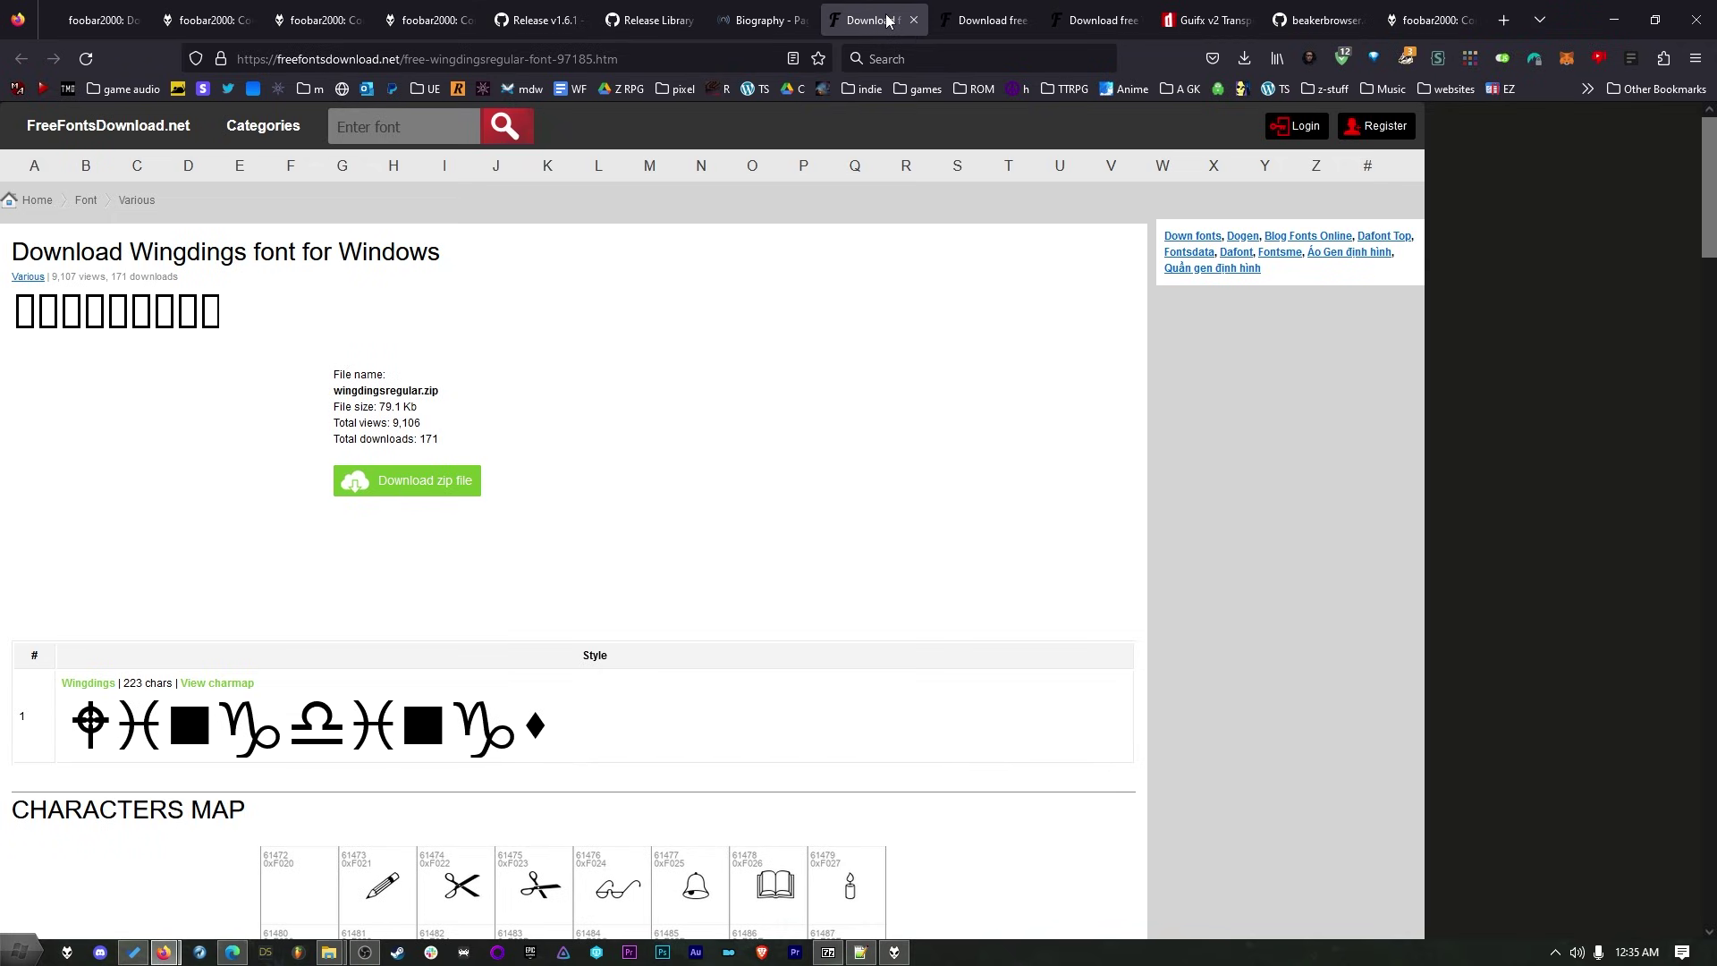
scroll(899, 543, down, 4)
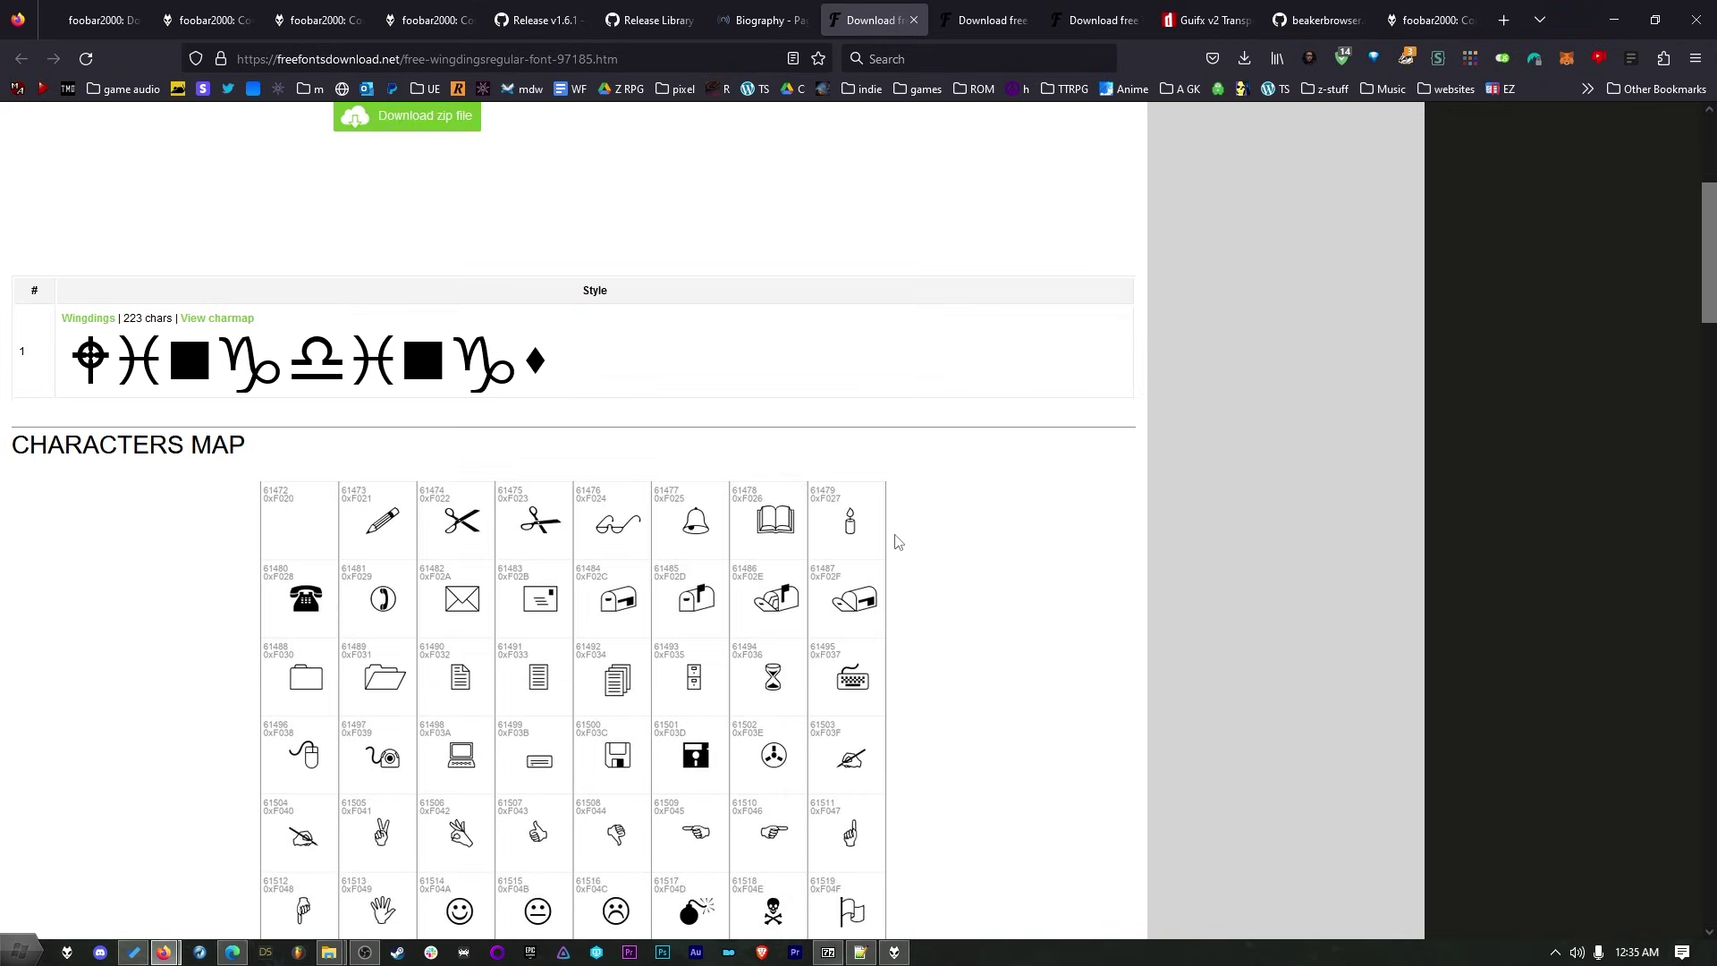
click(968, 18)
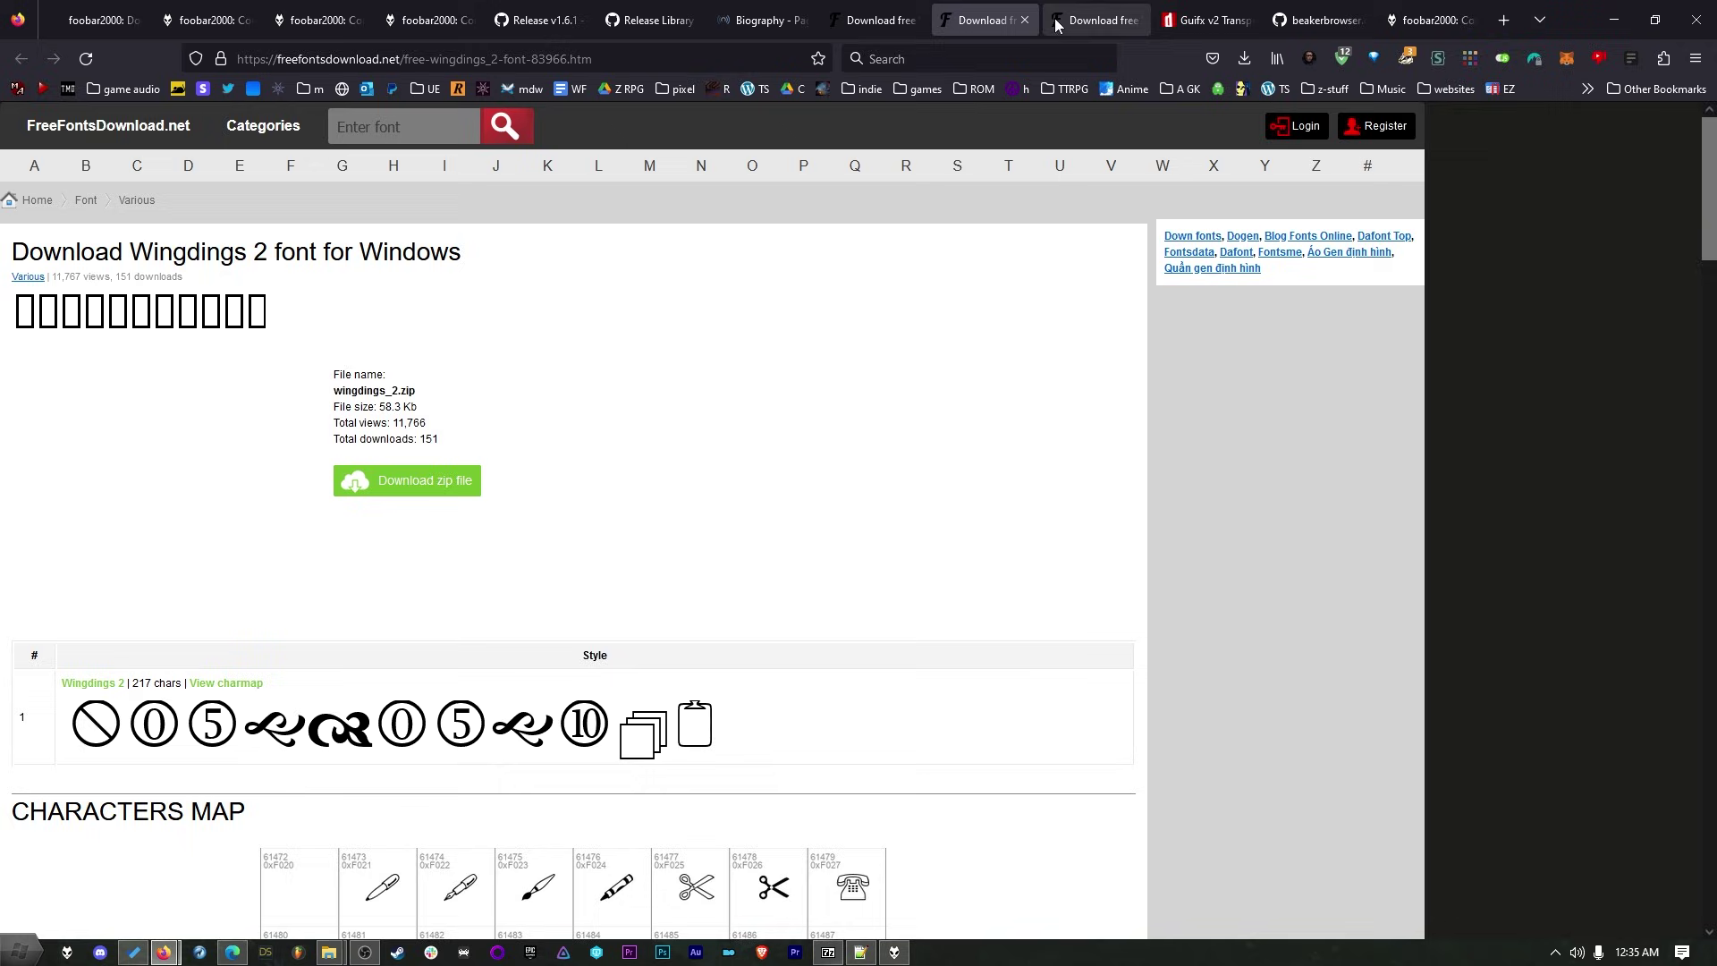
click(867, 20)
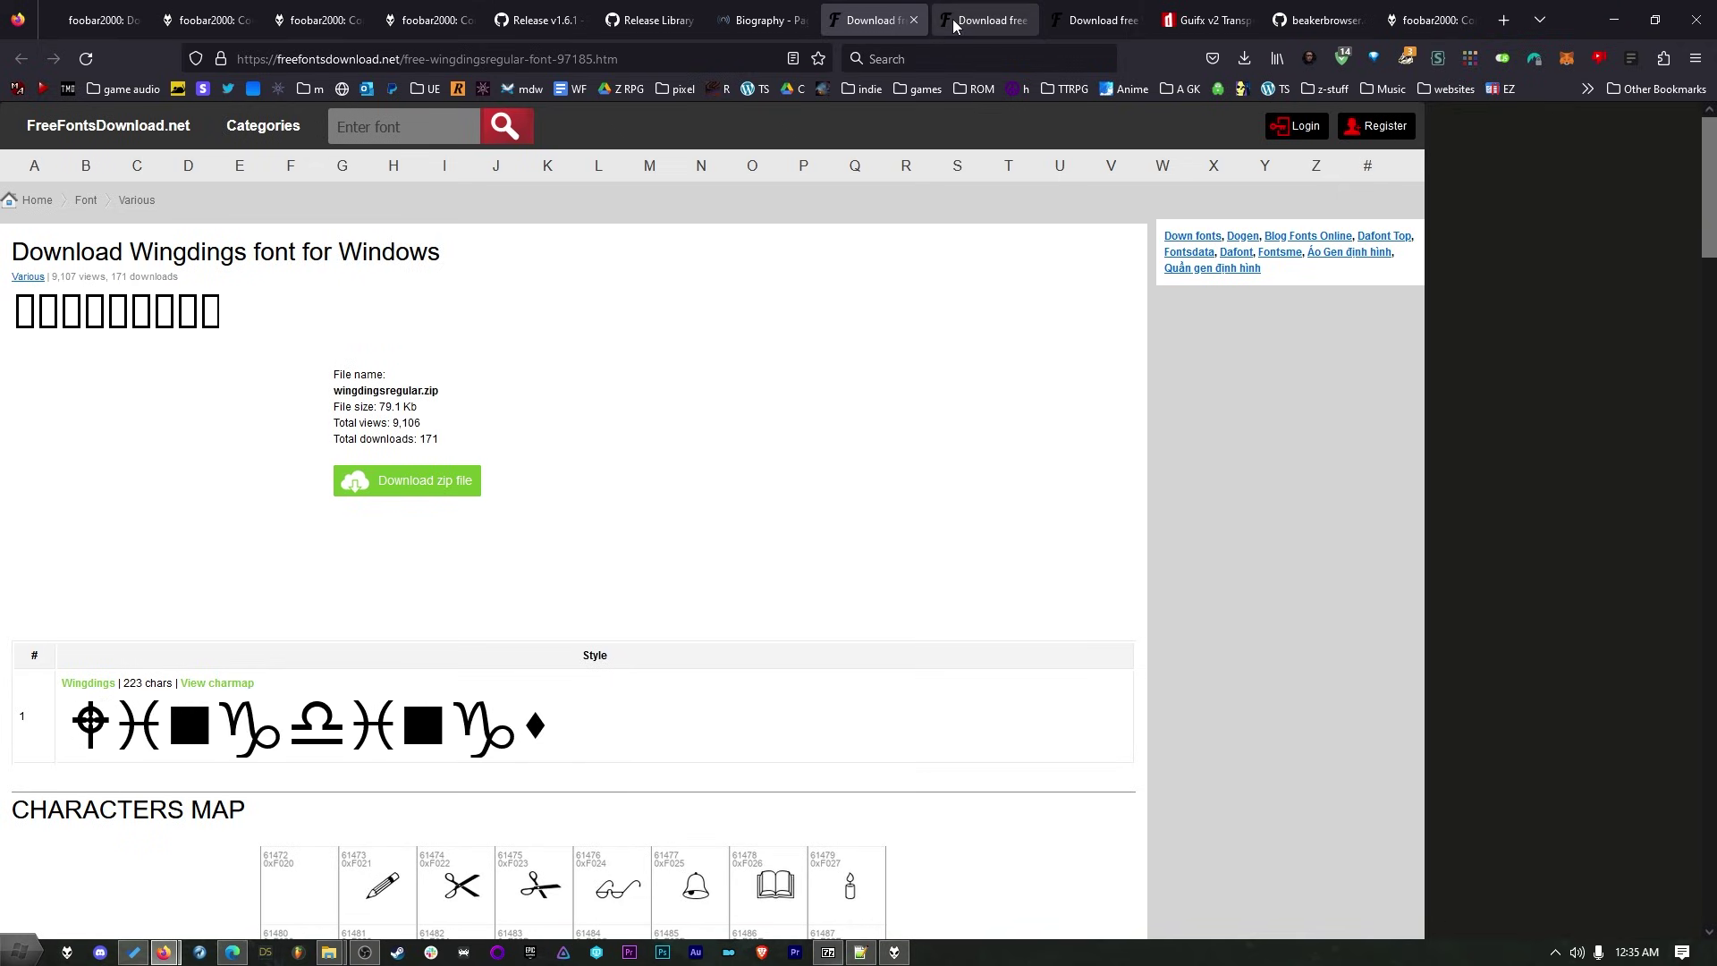
click(952, 18)
click(890, 25)
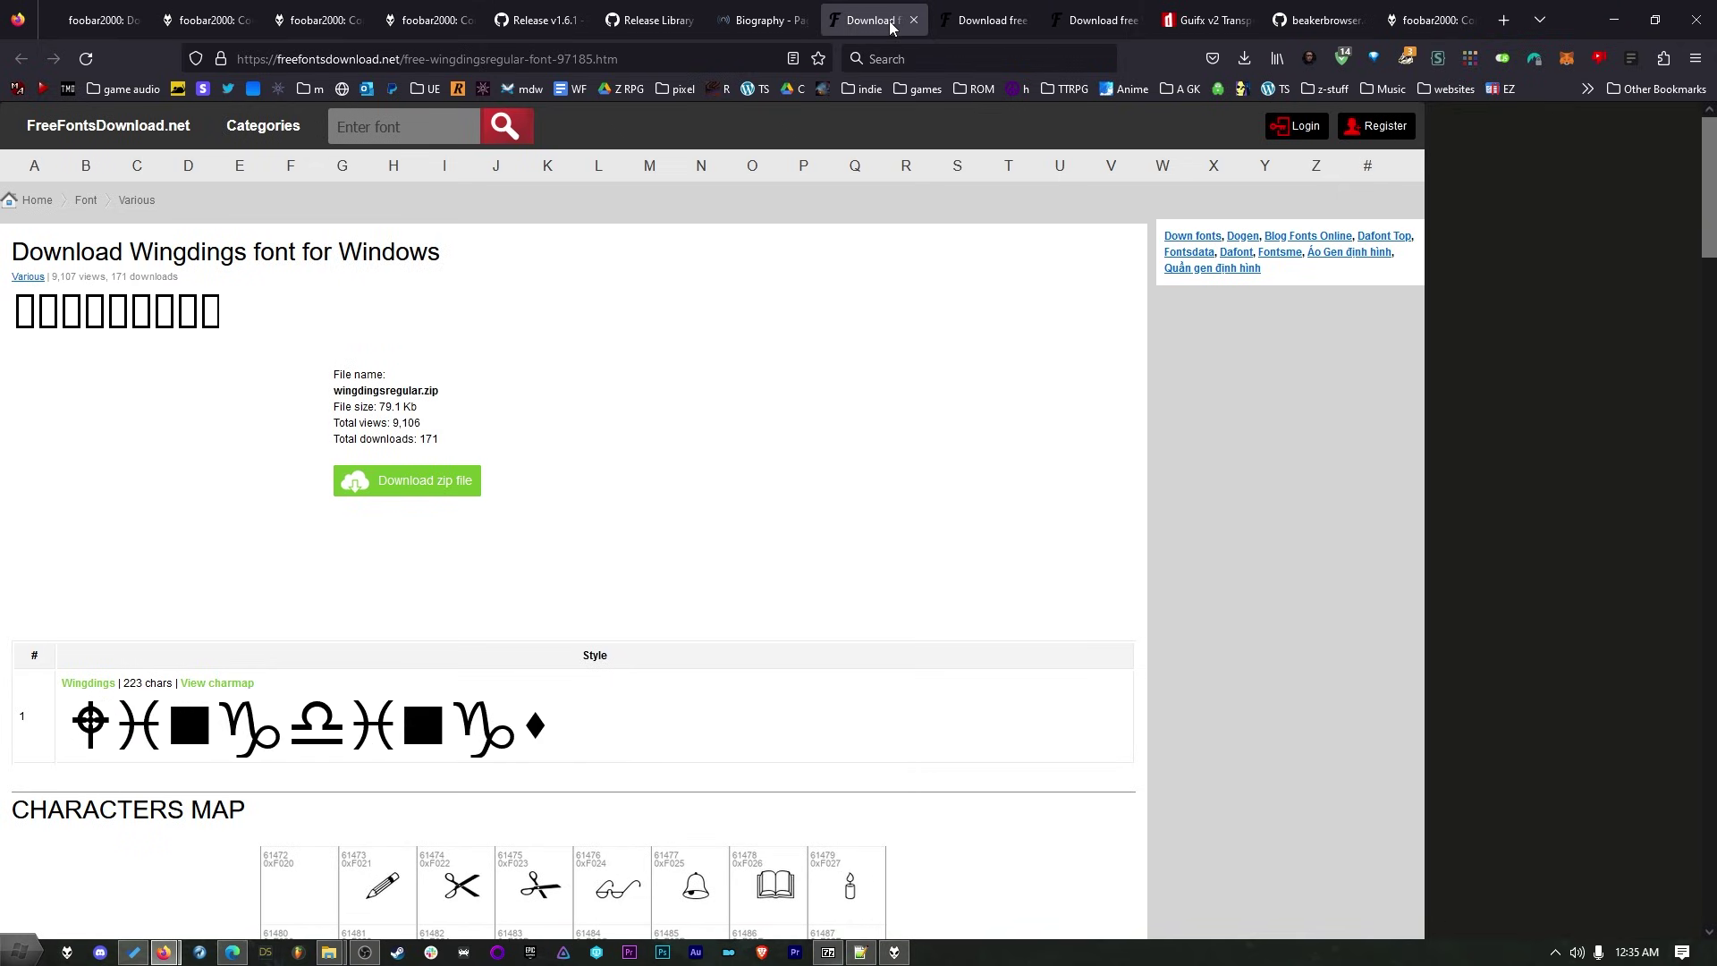
click(985, 34)
click(1108, 23)
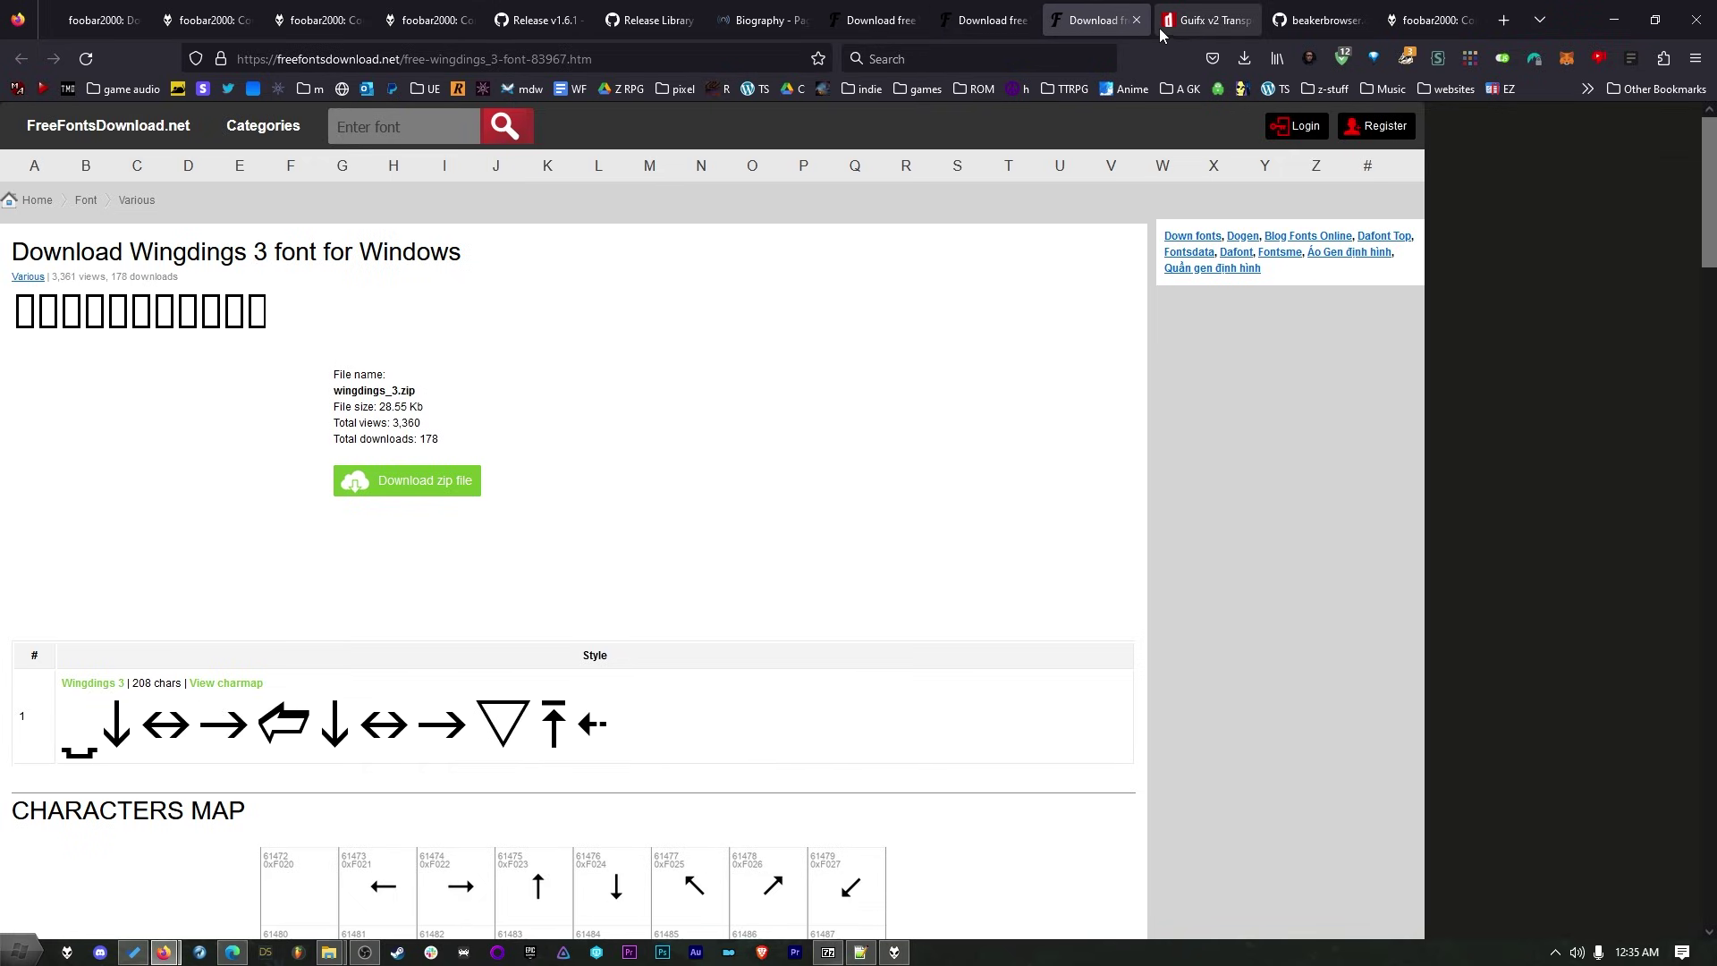
Download the Guifx v2 Transports font from its DaFont page
click(1206, 24)
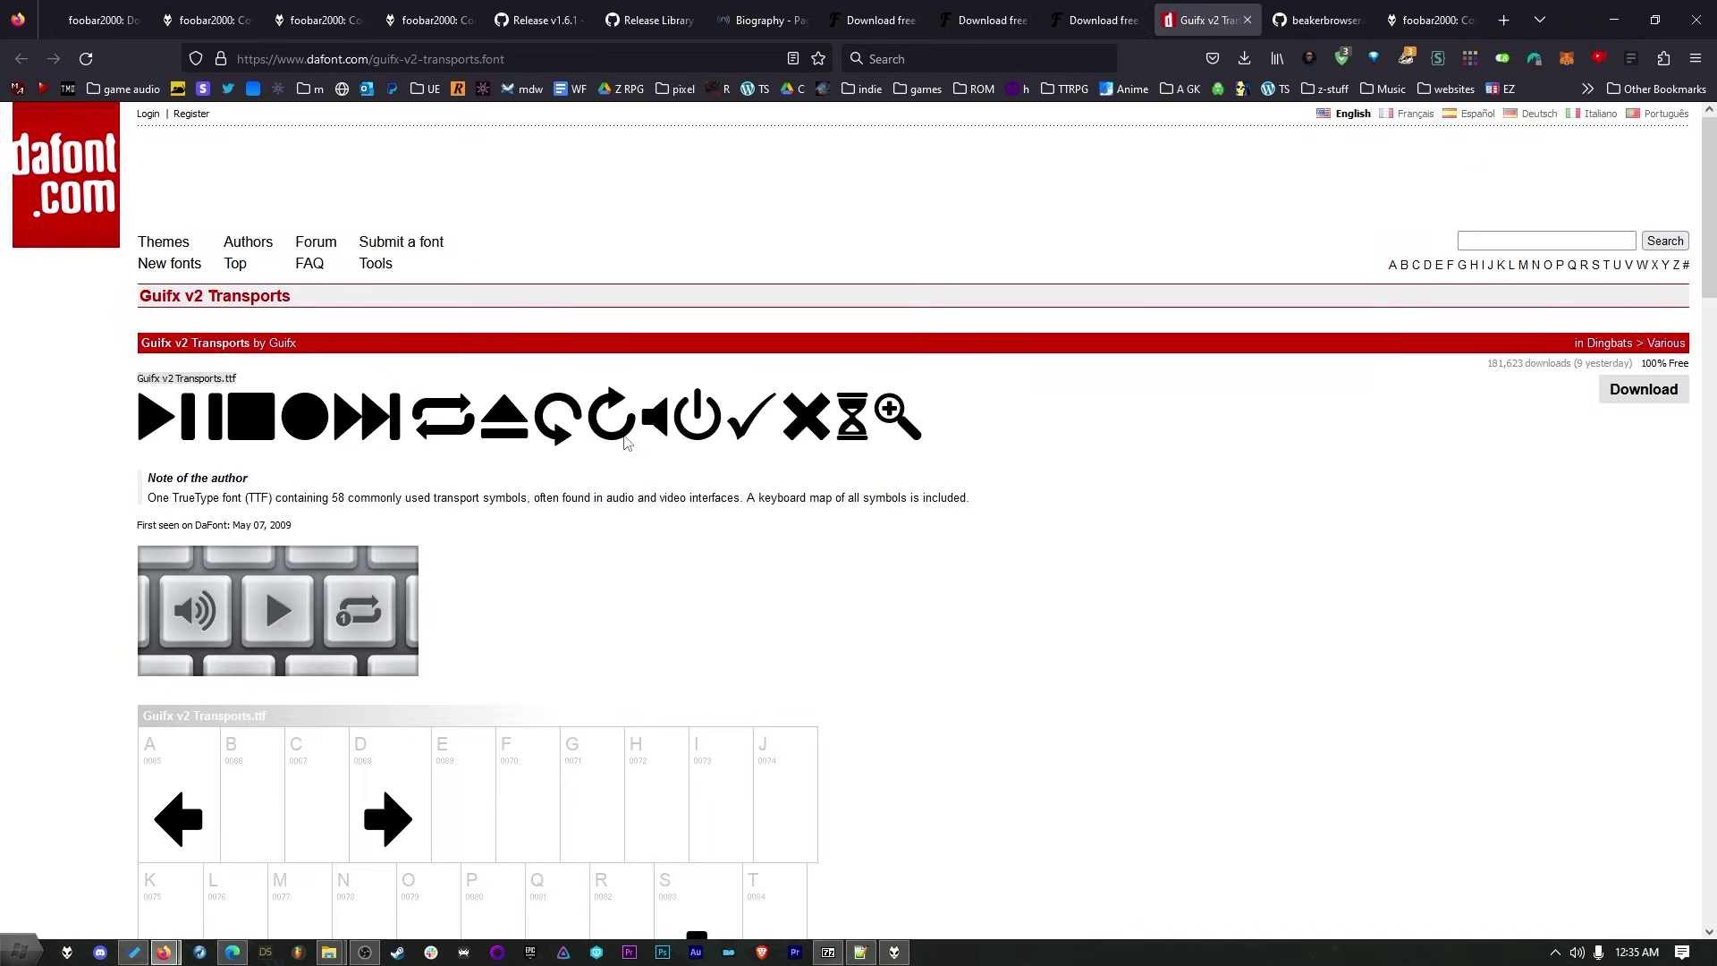
double_click(159, 296)
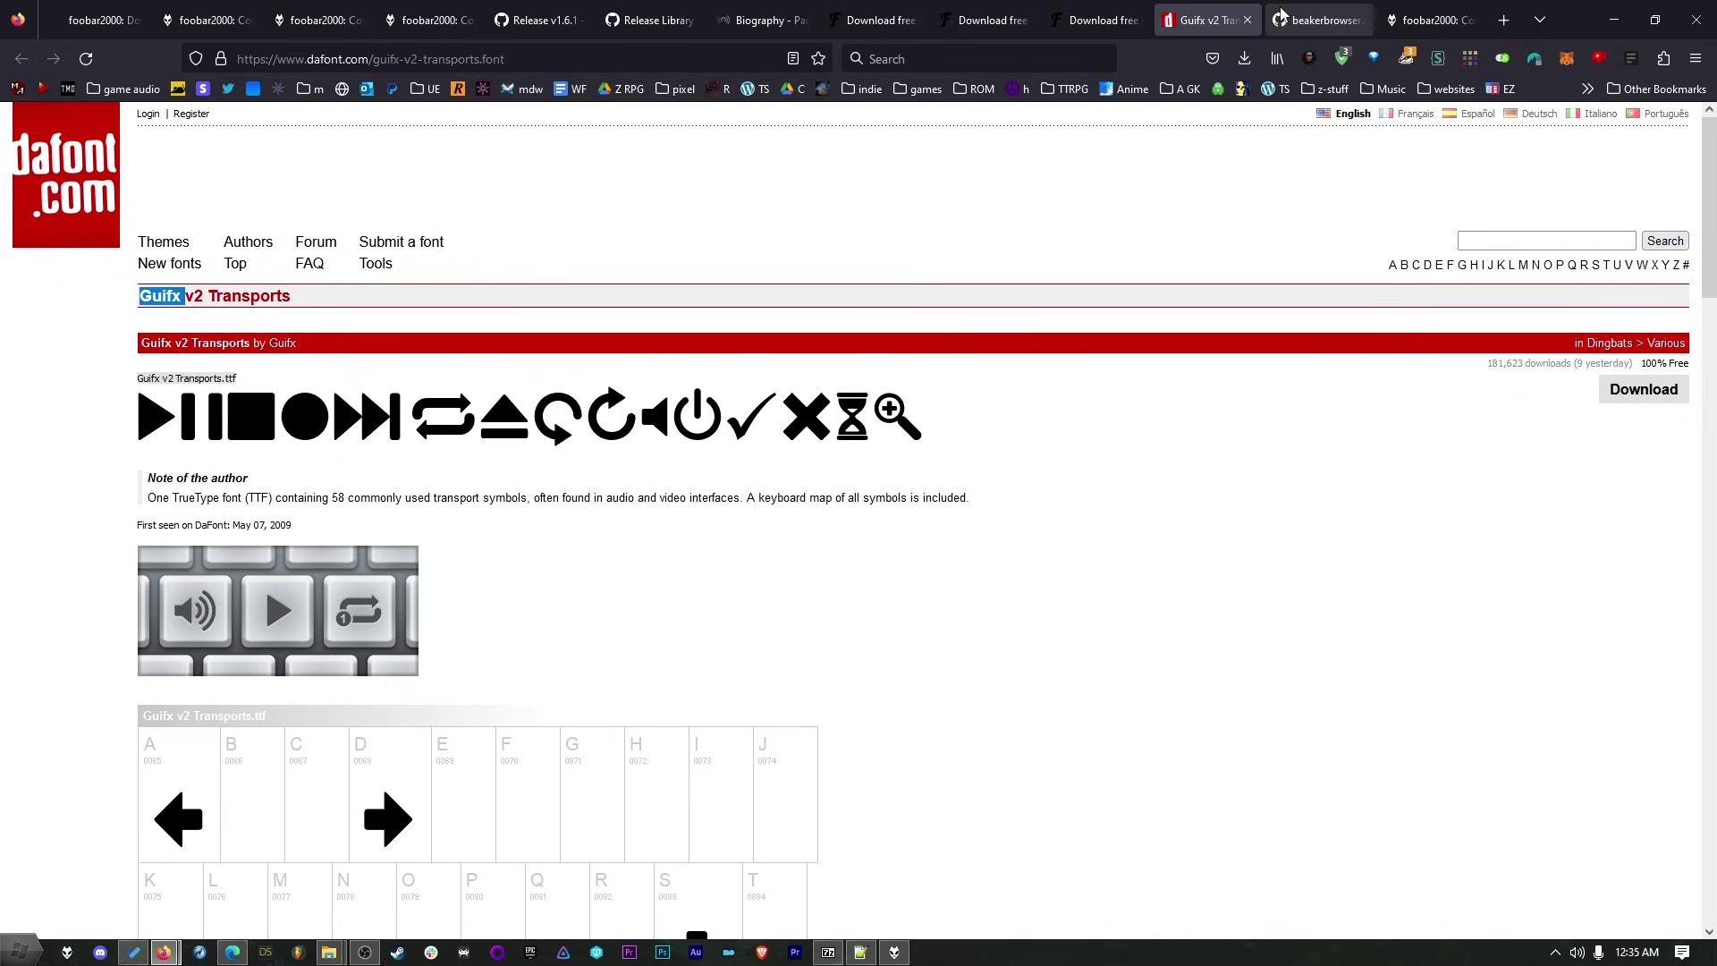
scroll(883, 441, down, 3)
scroll(1217, 483, up, 3)
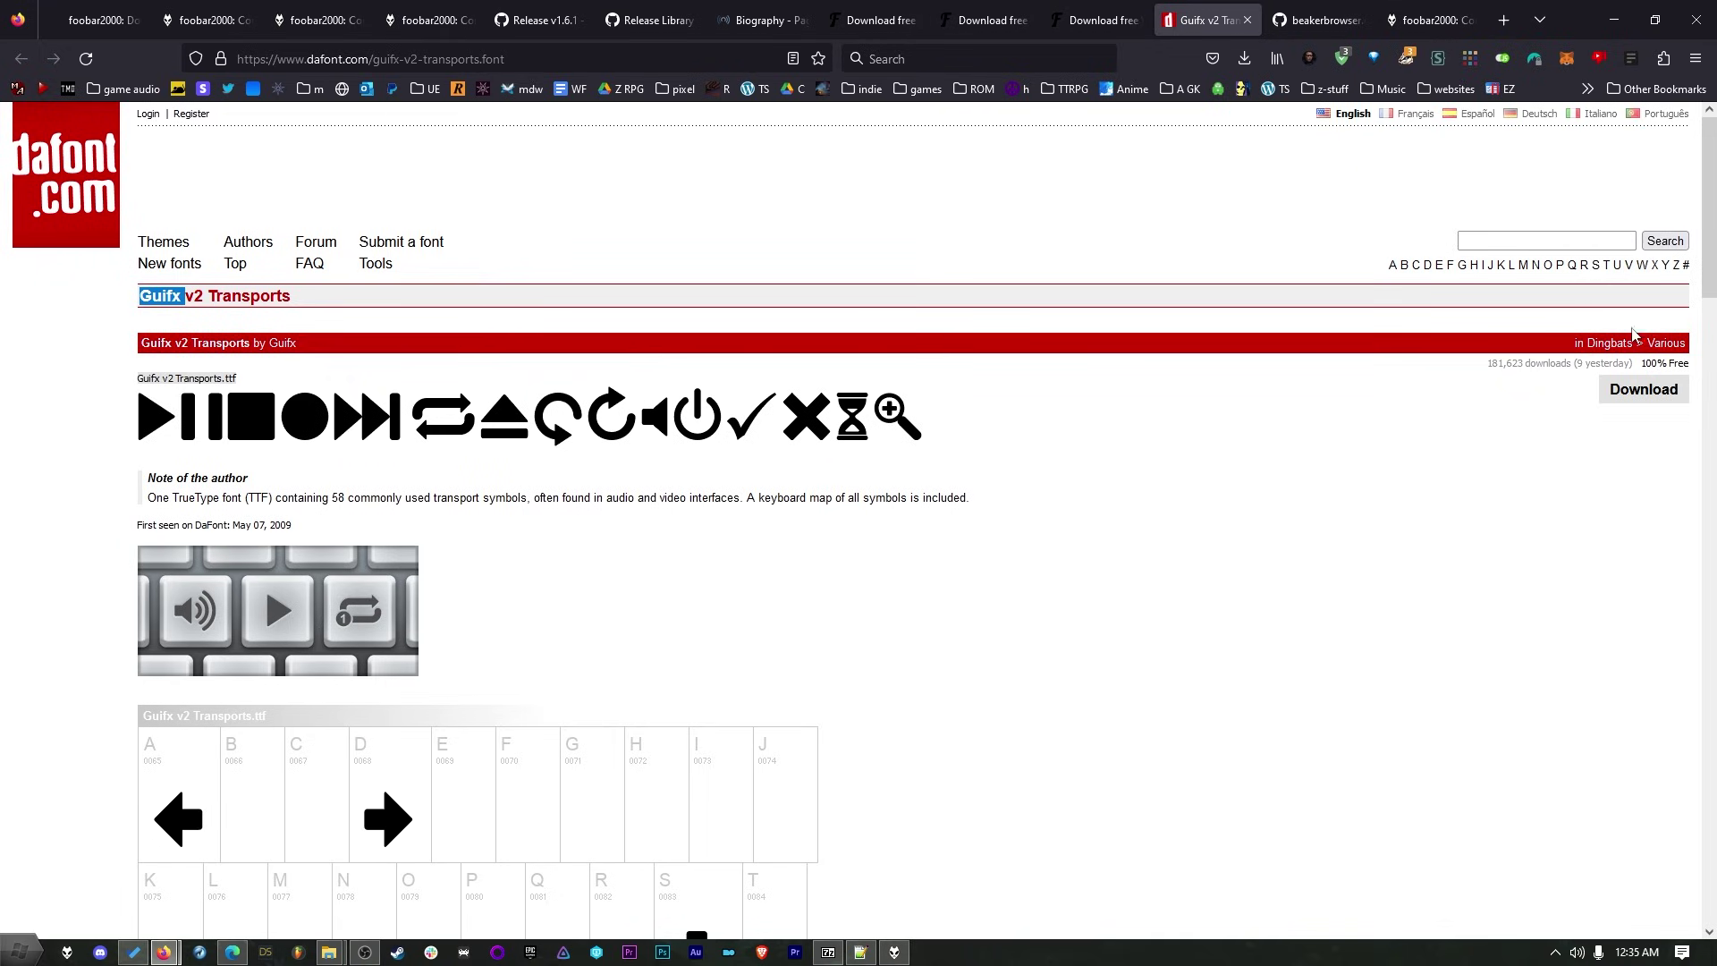
click(1666, 400)
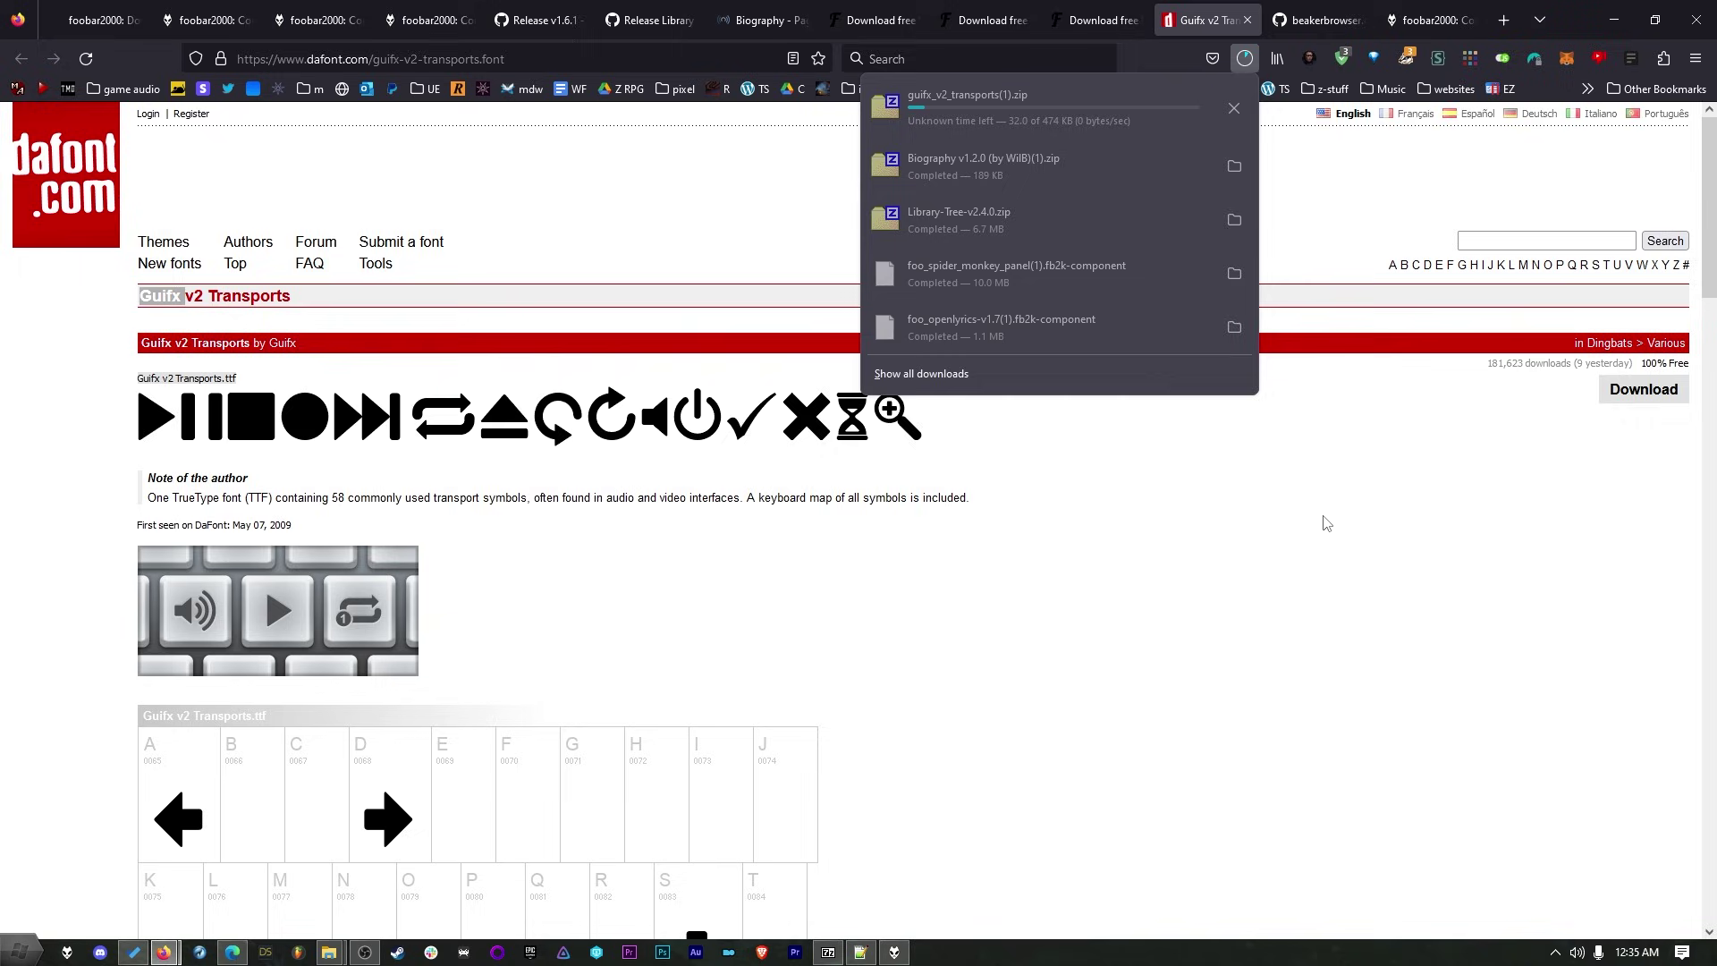
Open the beakerbrowser.com GitHub repository page for fontawesome-webfont.ttf and download the font file
click(1315, 19)
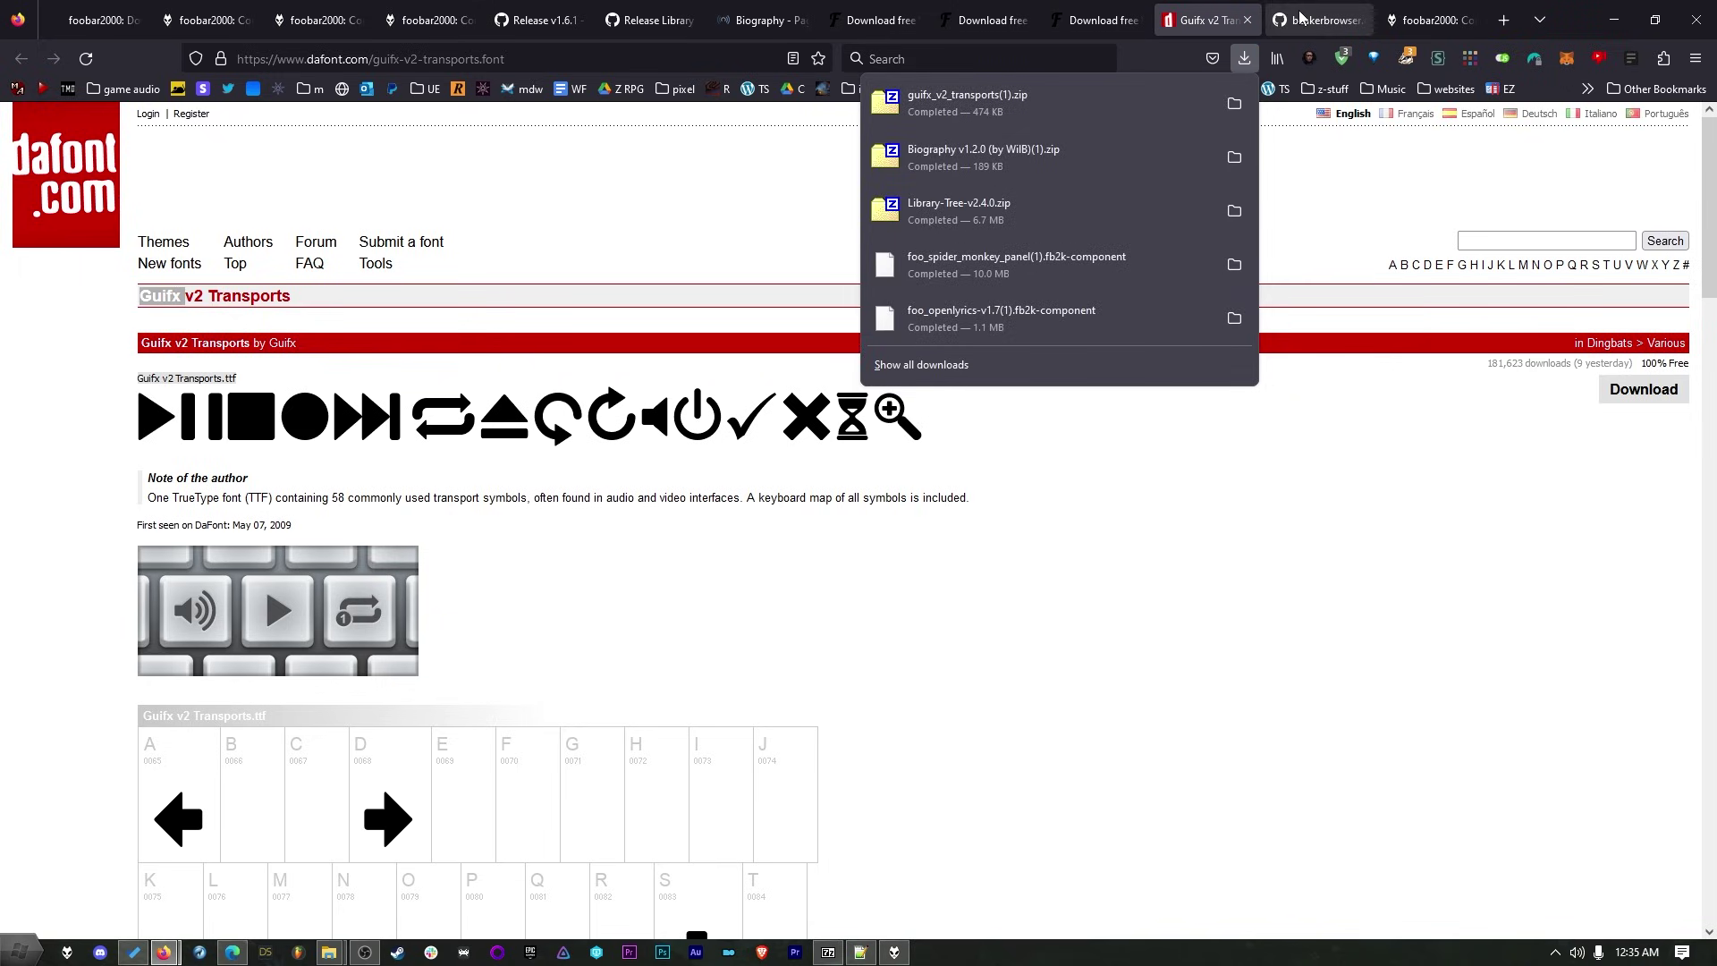
click(1314, 20)
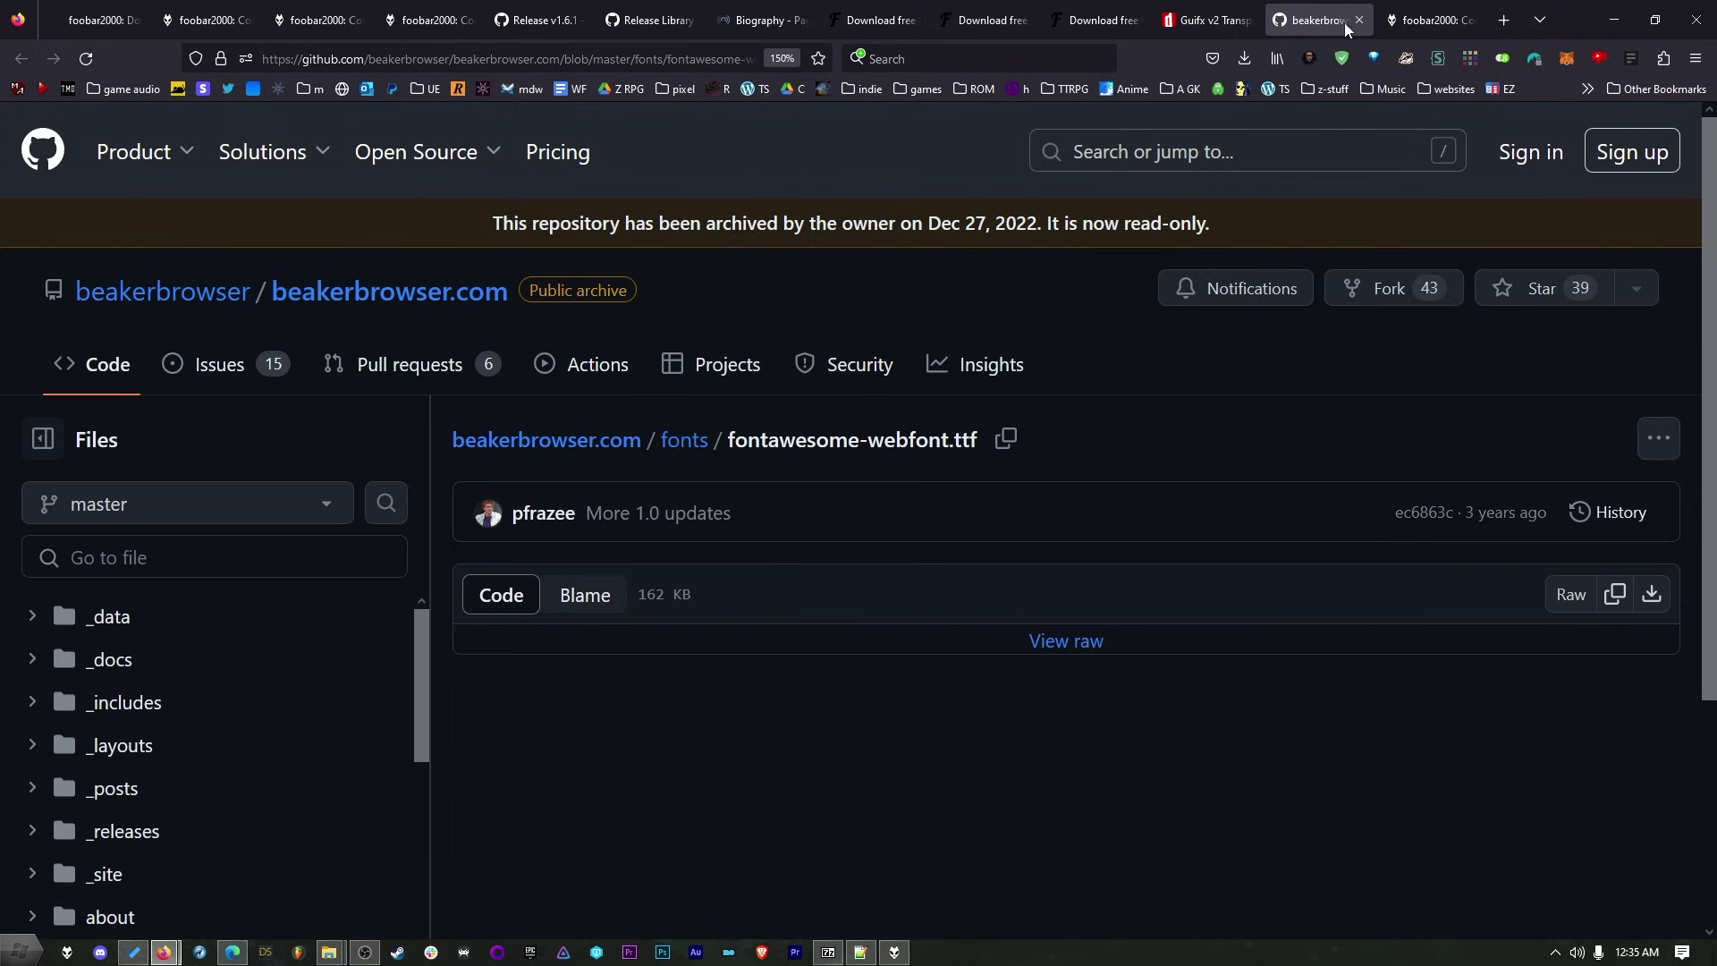
drag(734, 439, 980, 440)
triple_click(930, 447)
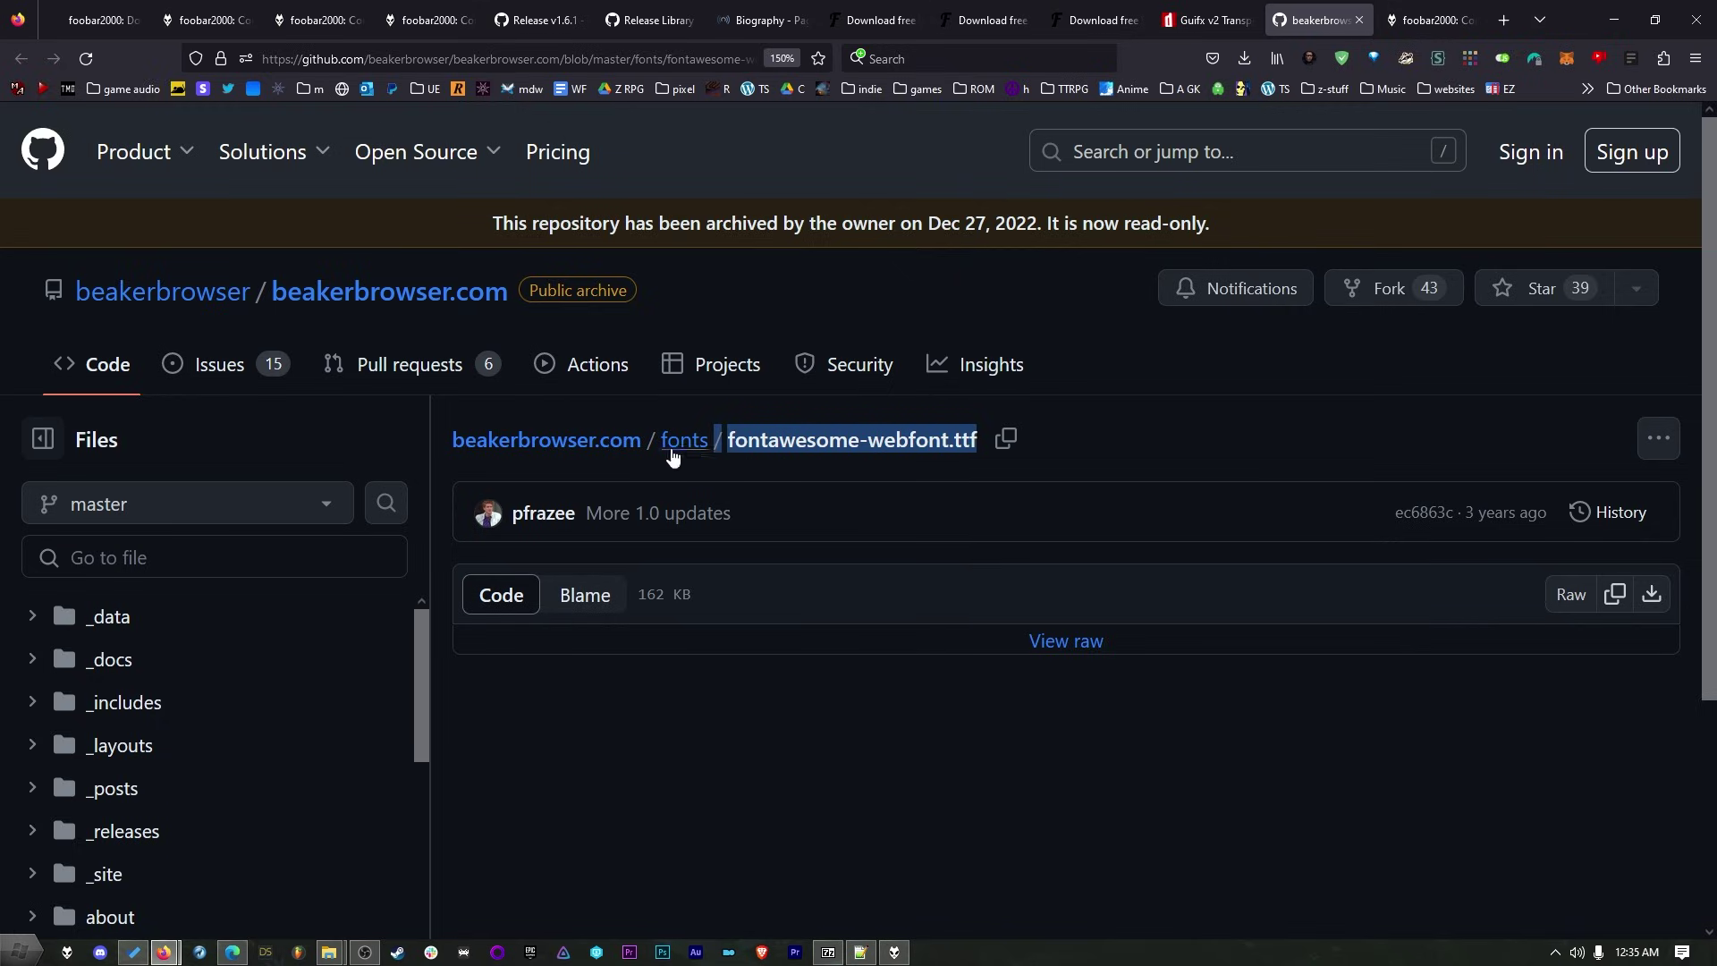
click(763, 475)
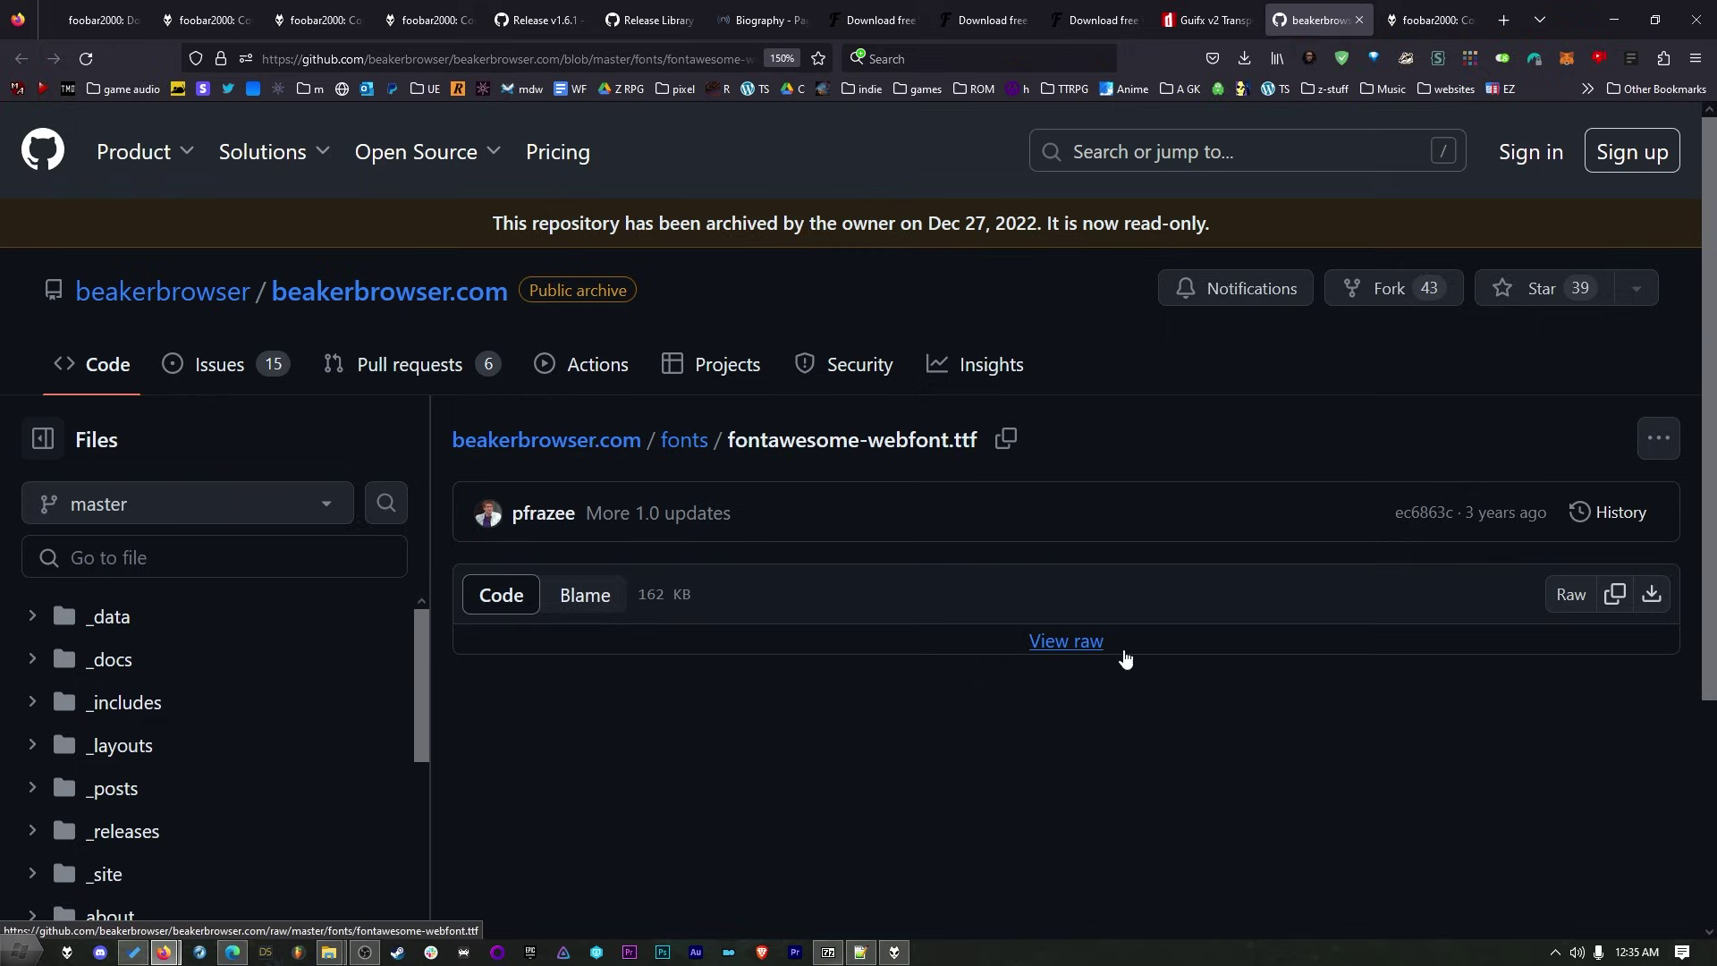
click(1648, 596)
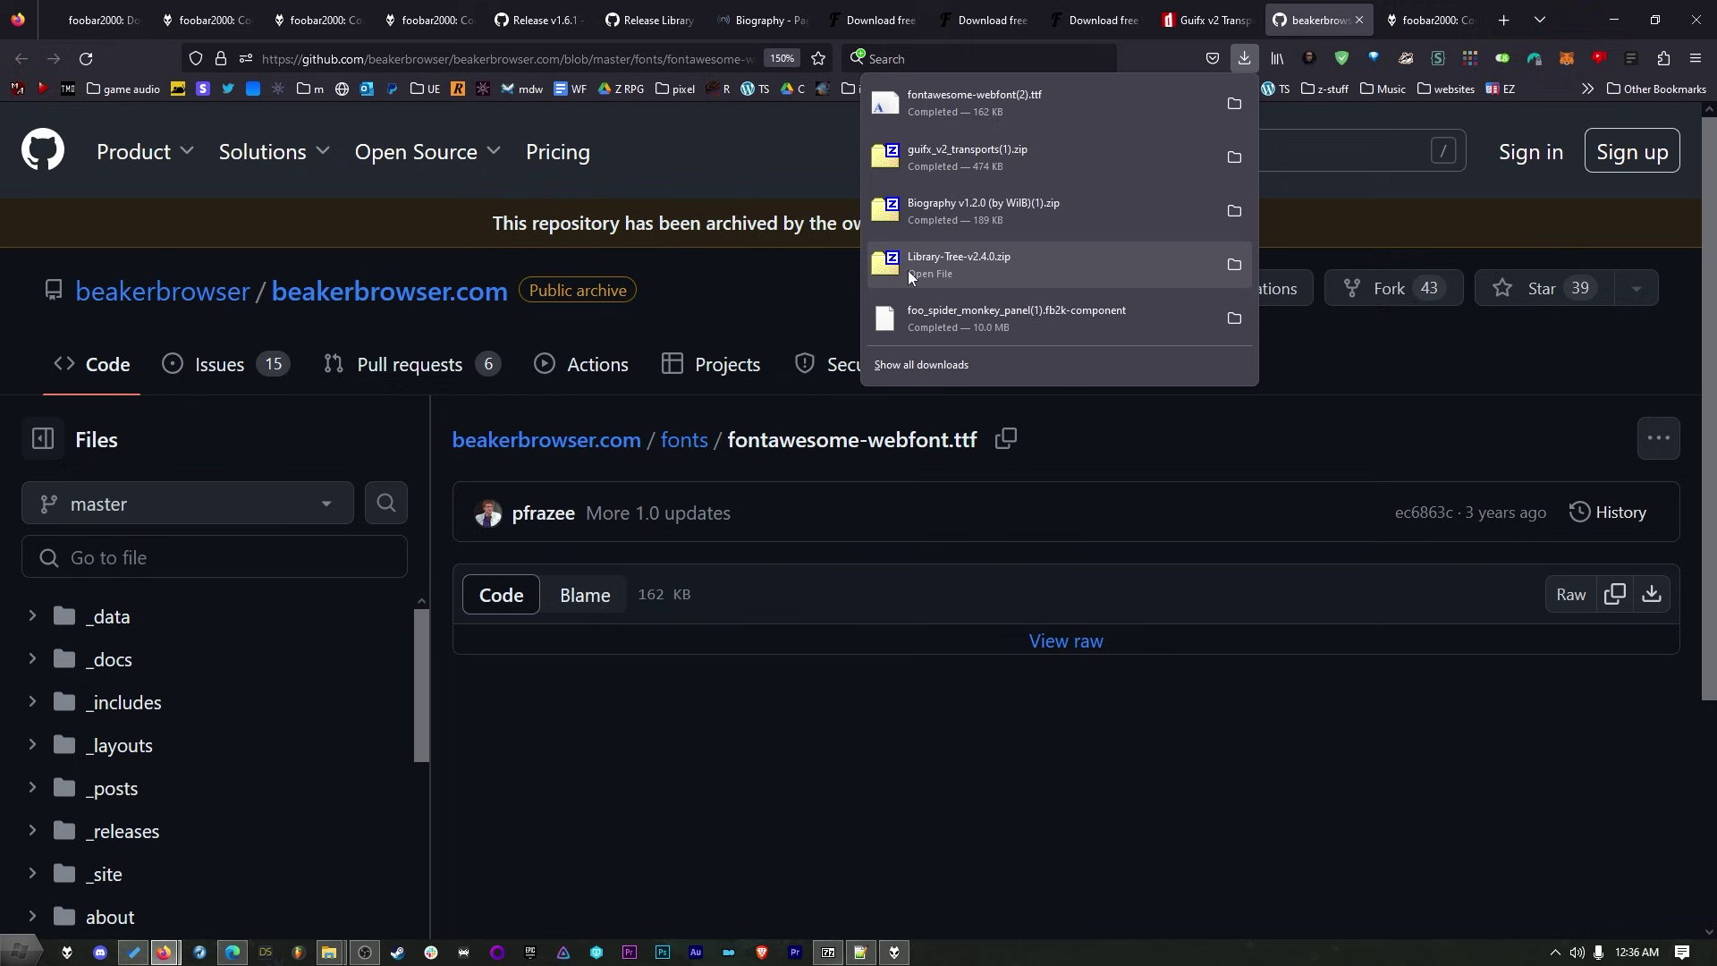
Try to install Guifx v2 Transports.ttf from the downloaded guifx_v2_transports(1).zip, declining to replace the installed font, and close the font preview
click(946, 161)
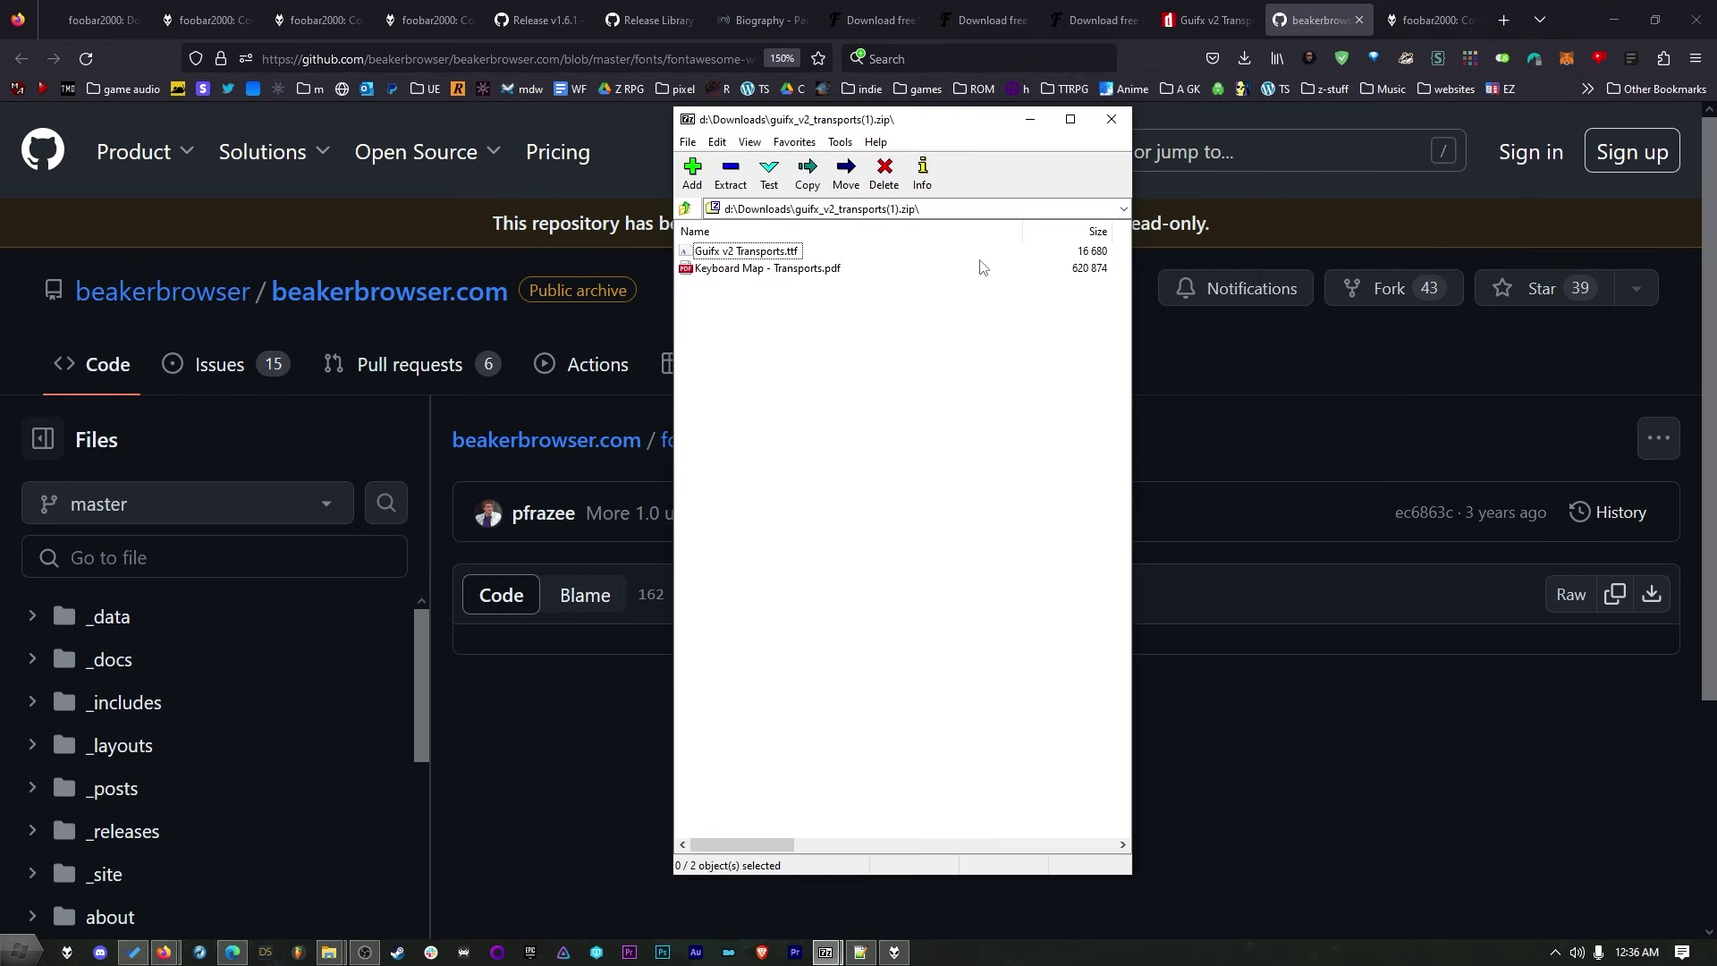
double_click(772, 251)
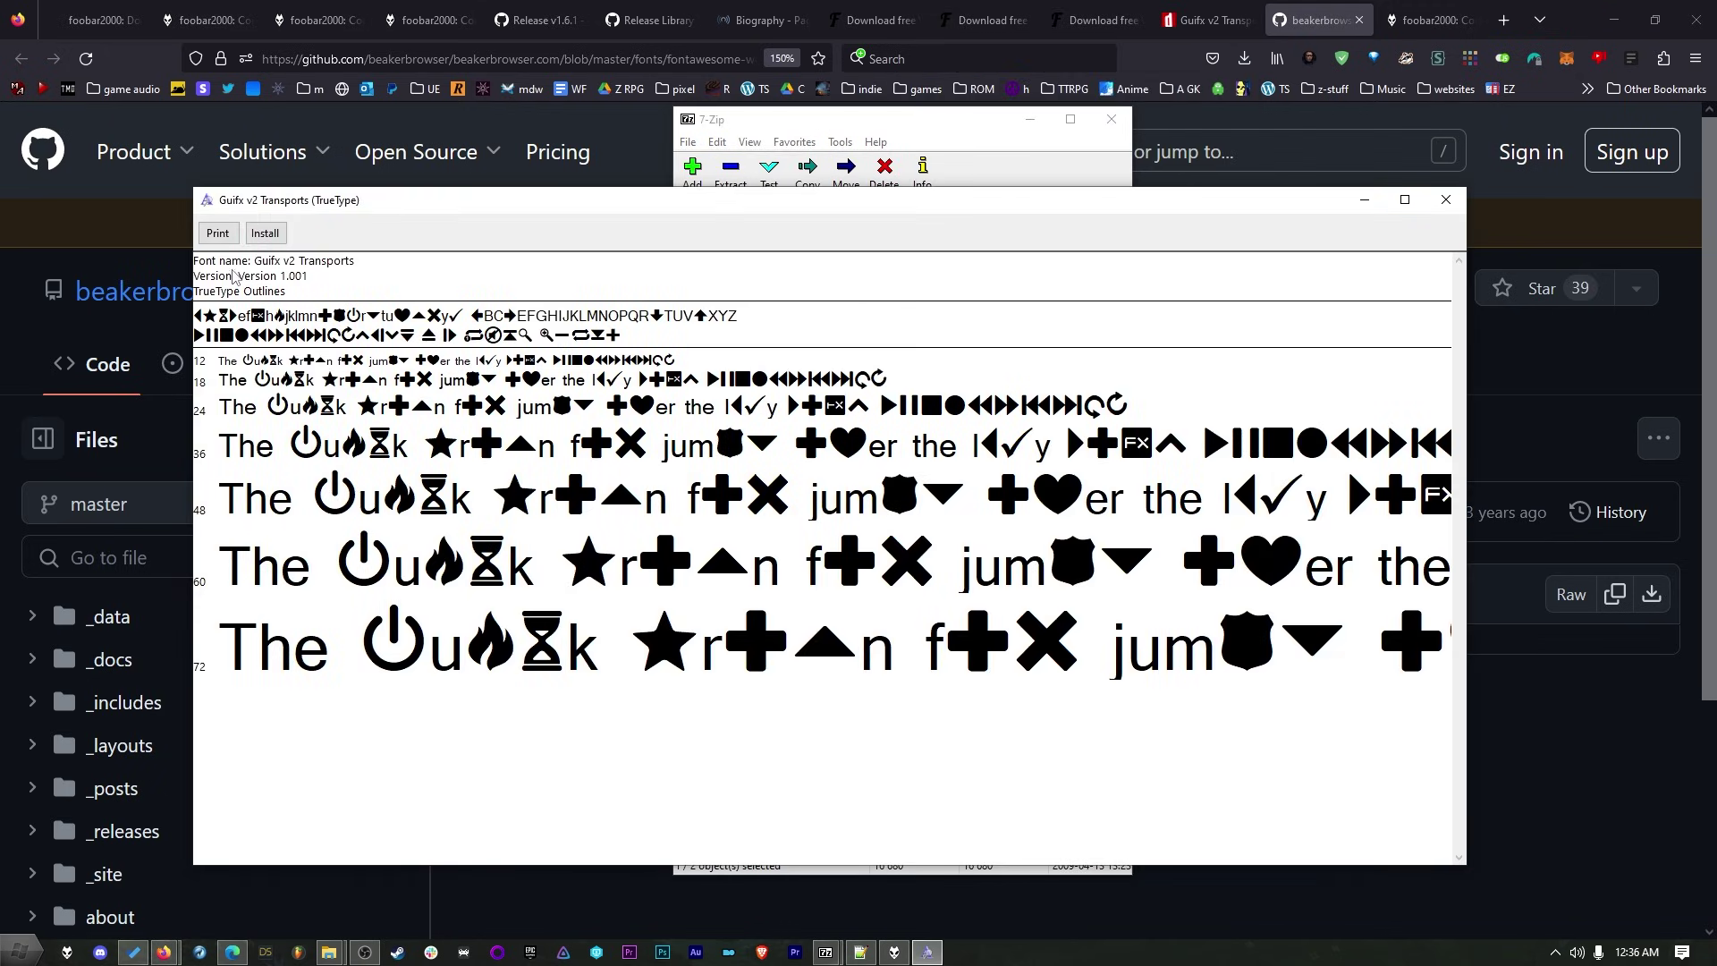
click(265, 232)
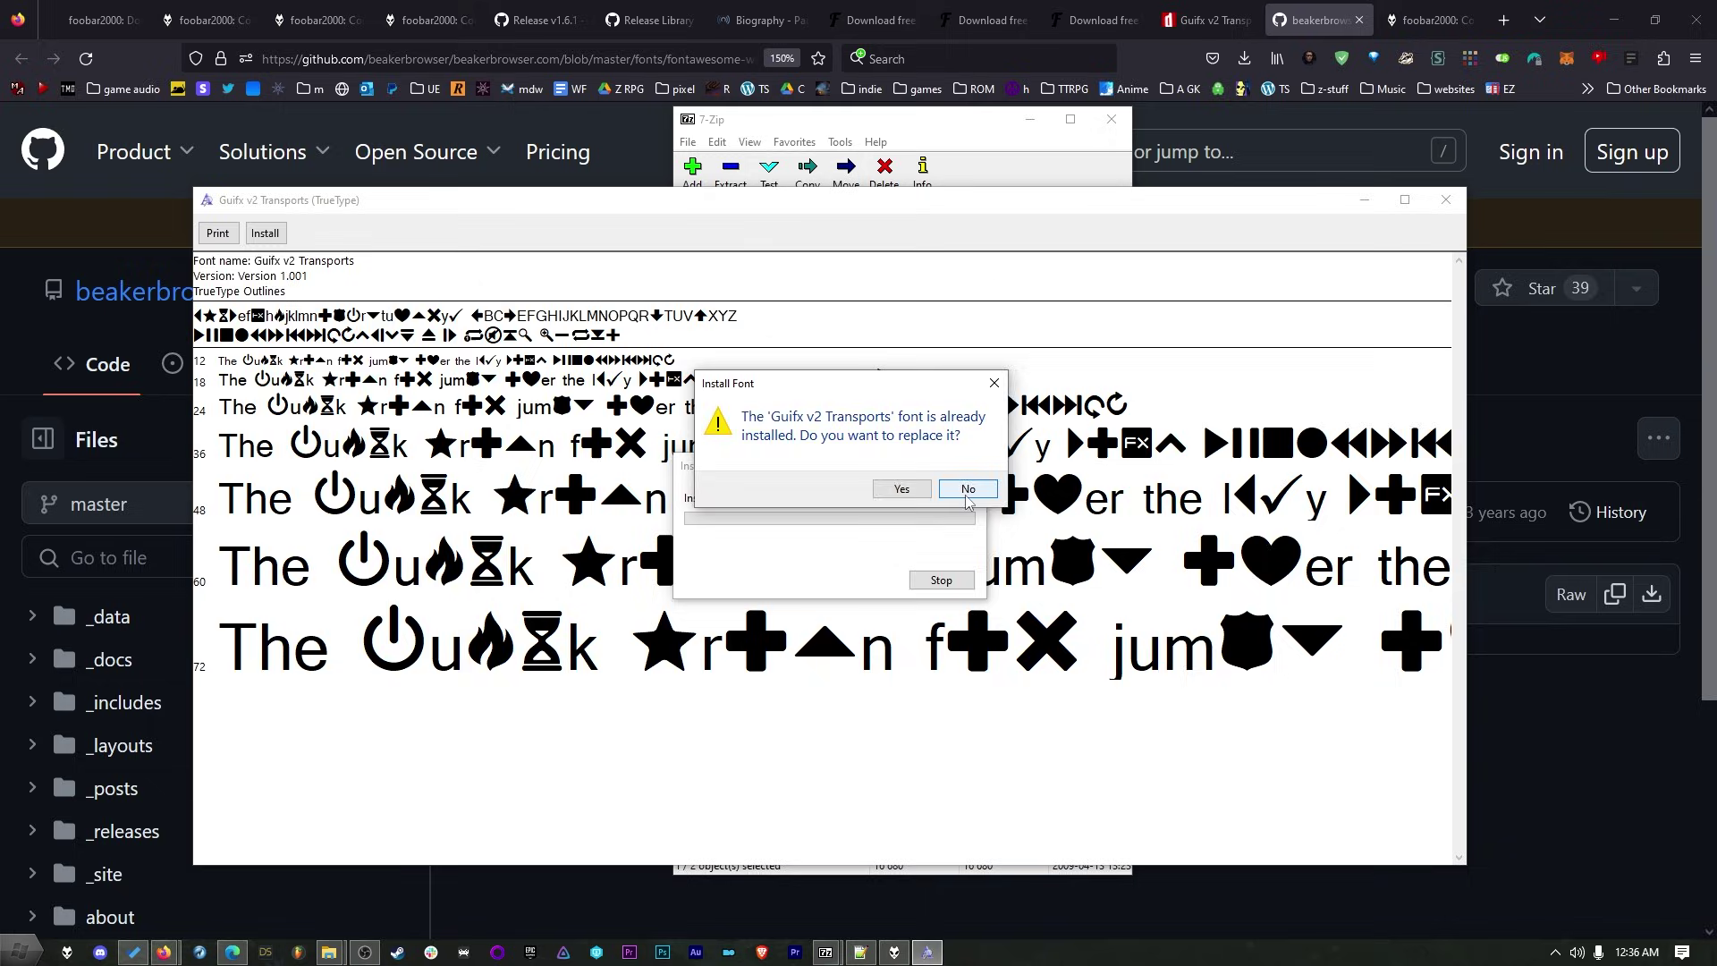
click(968, 489)
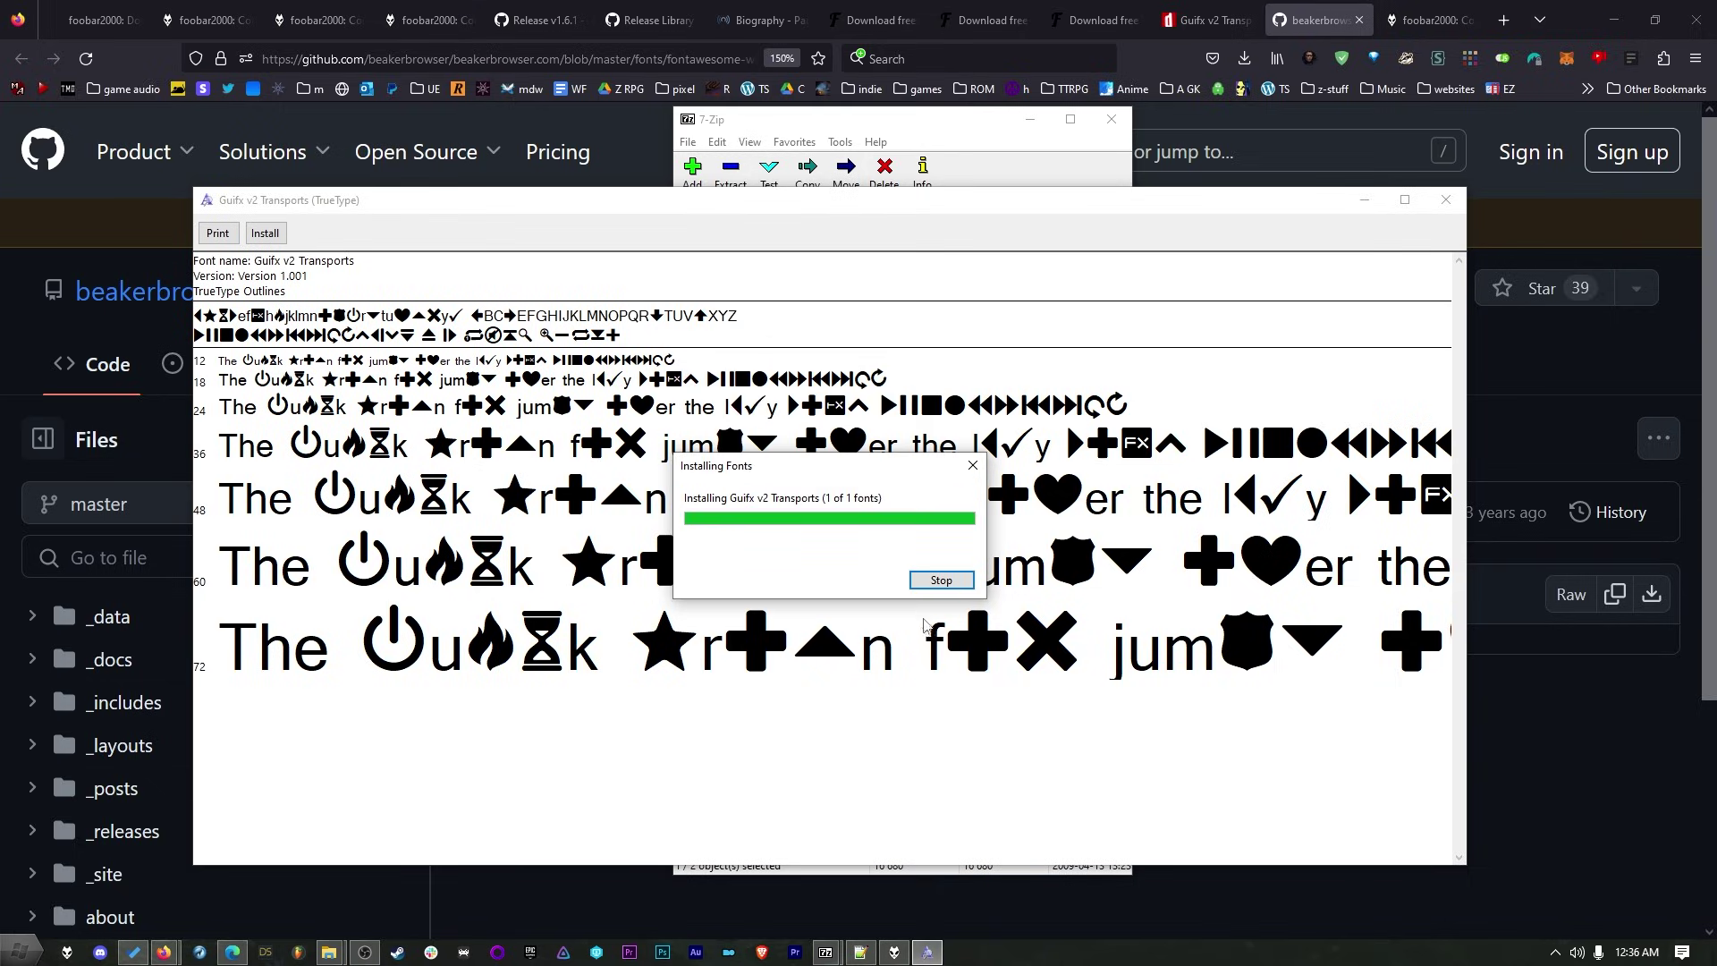
click(1446, 199)
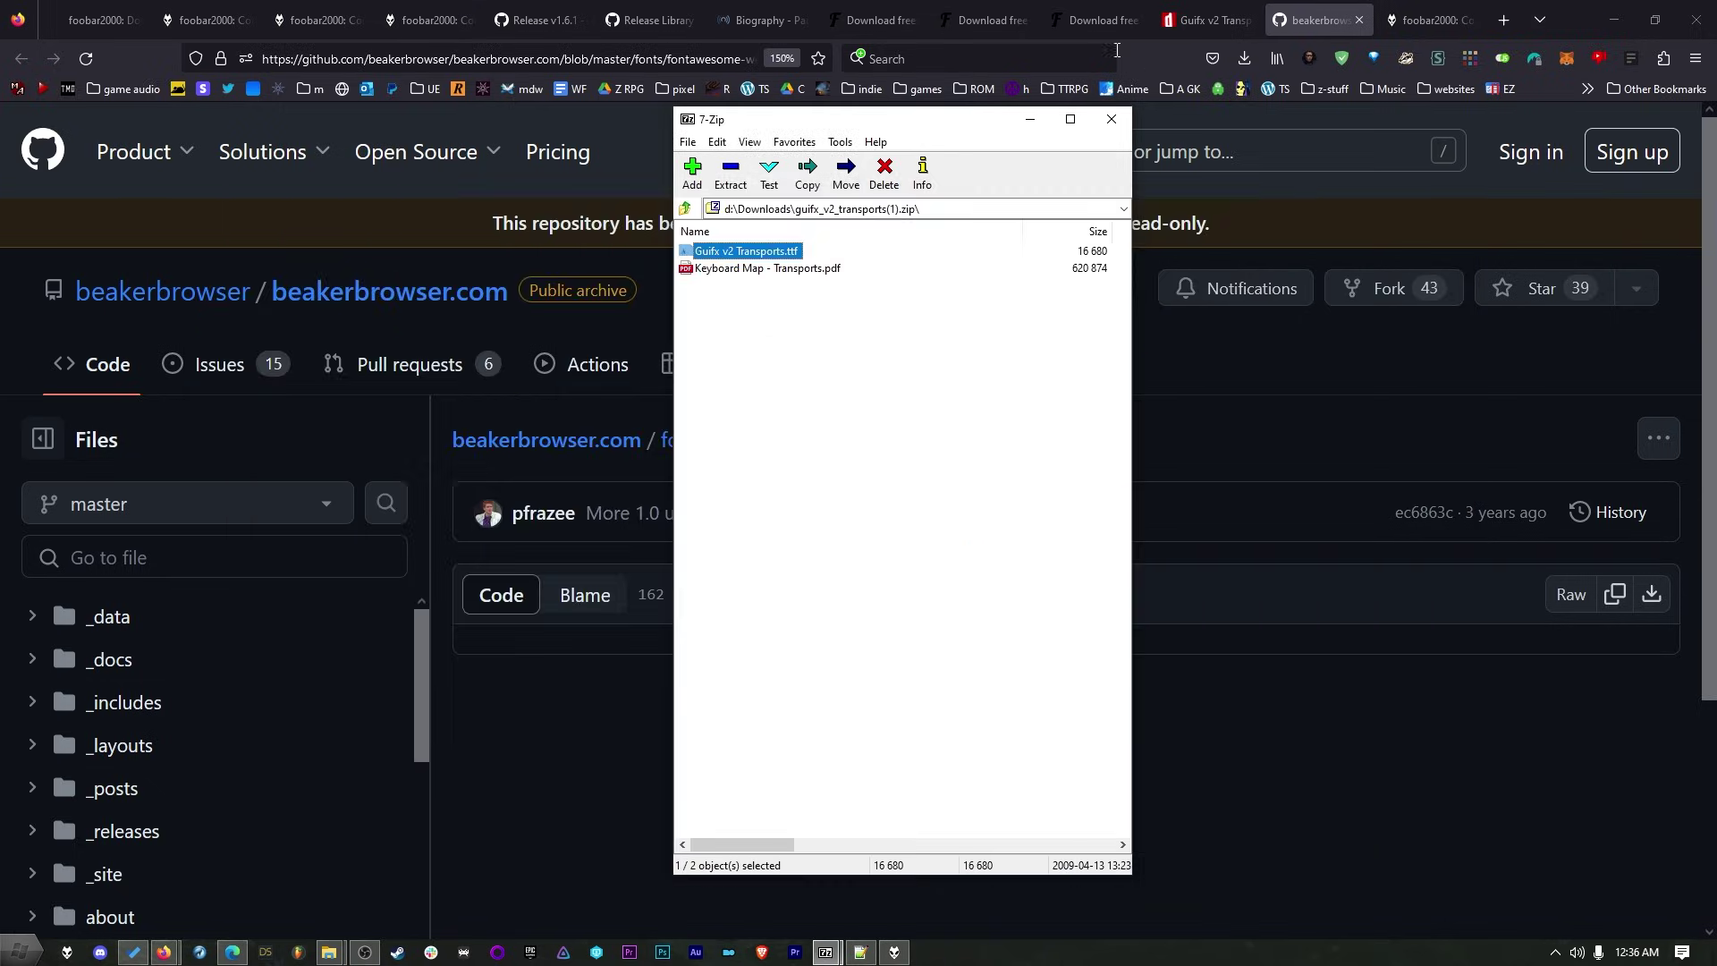
Look through the font download pages once more and close the Guifx archive window
click(877, 19)
click(985, 20)
click(1098, 20)
click(1208, 20)
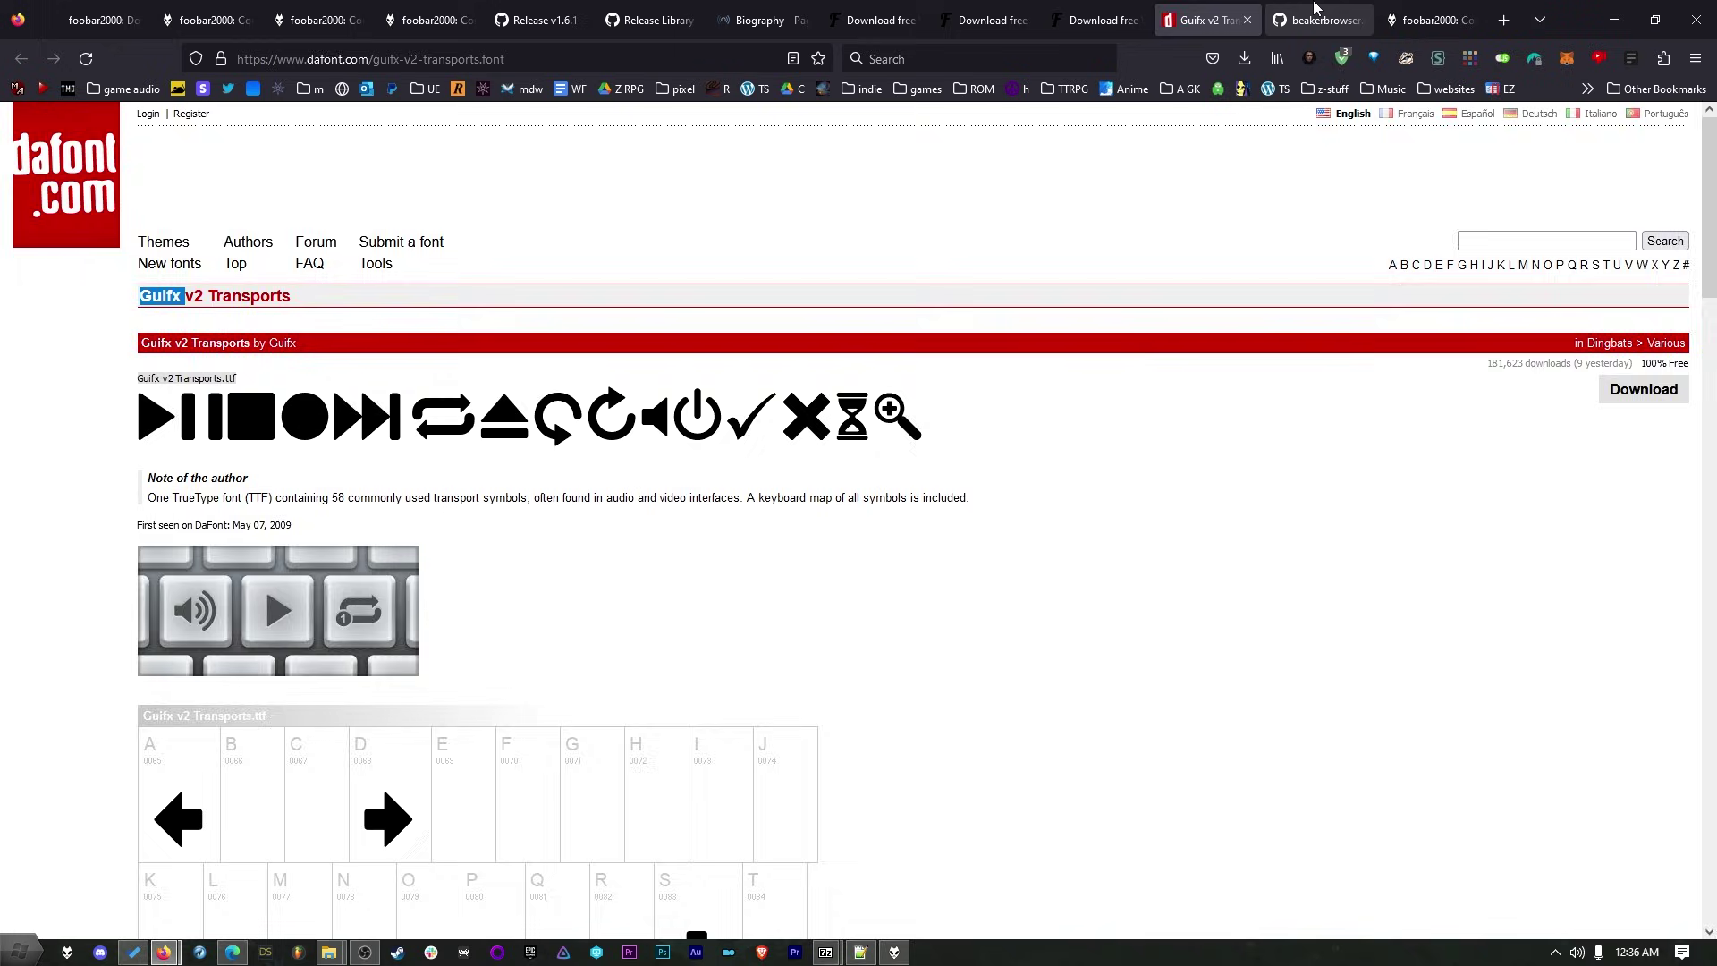
click(1314, 9)
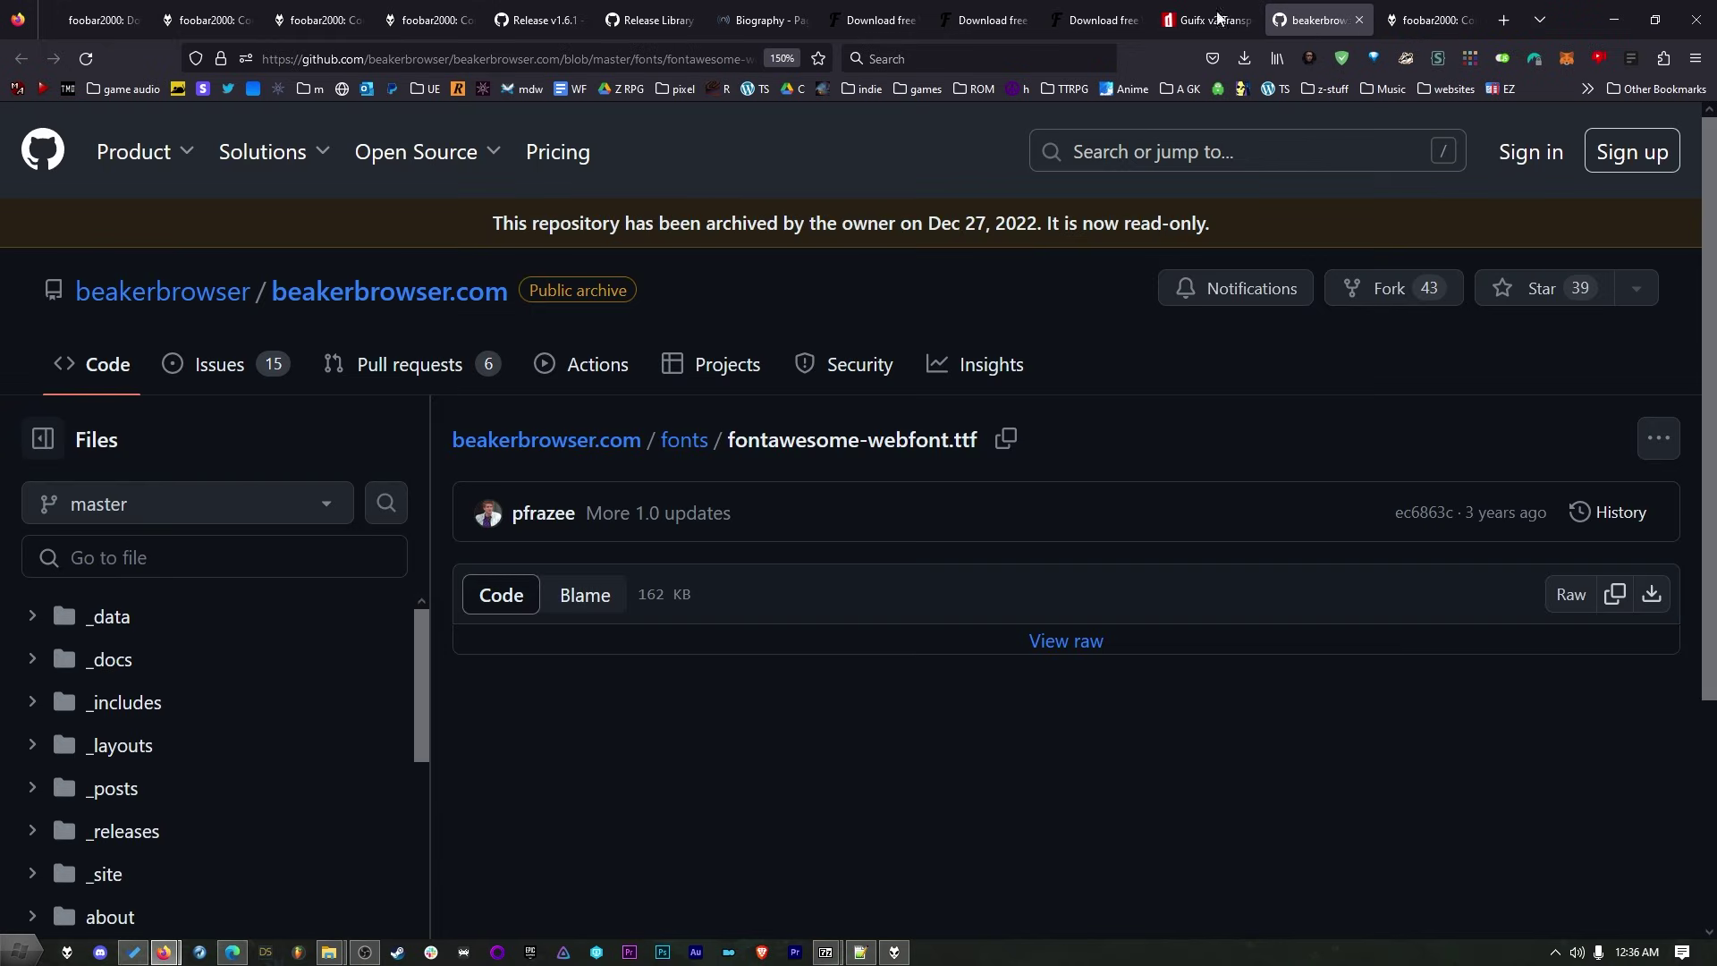
click(1609, 18)
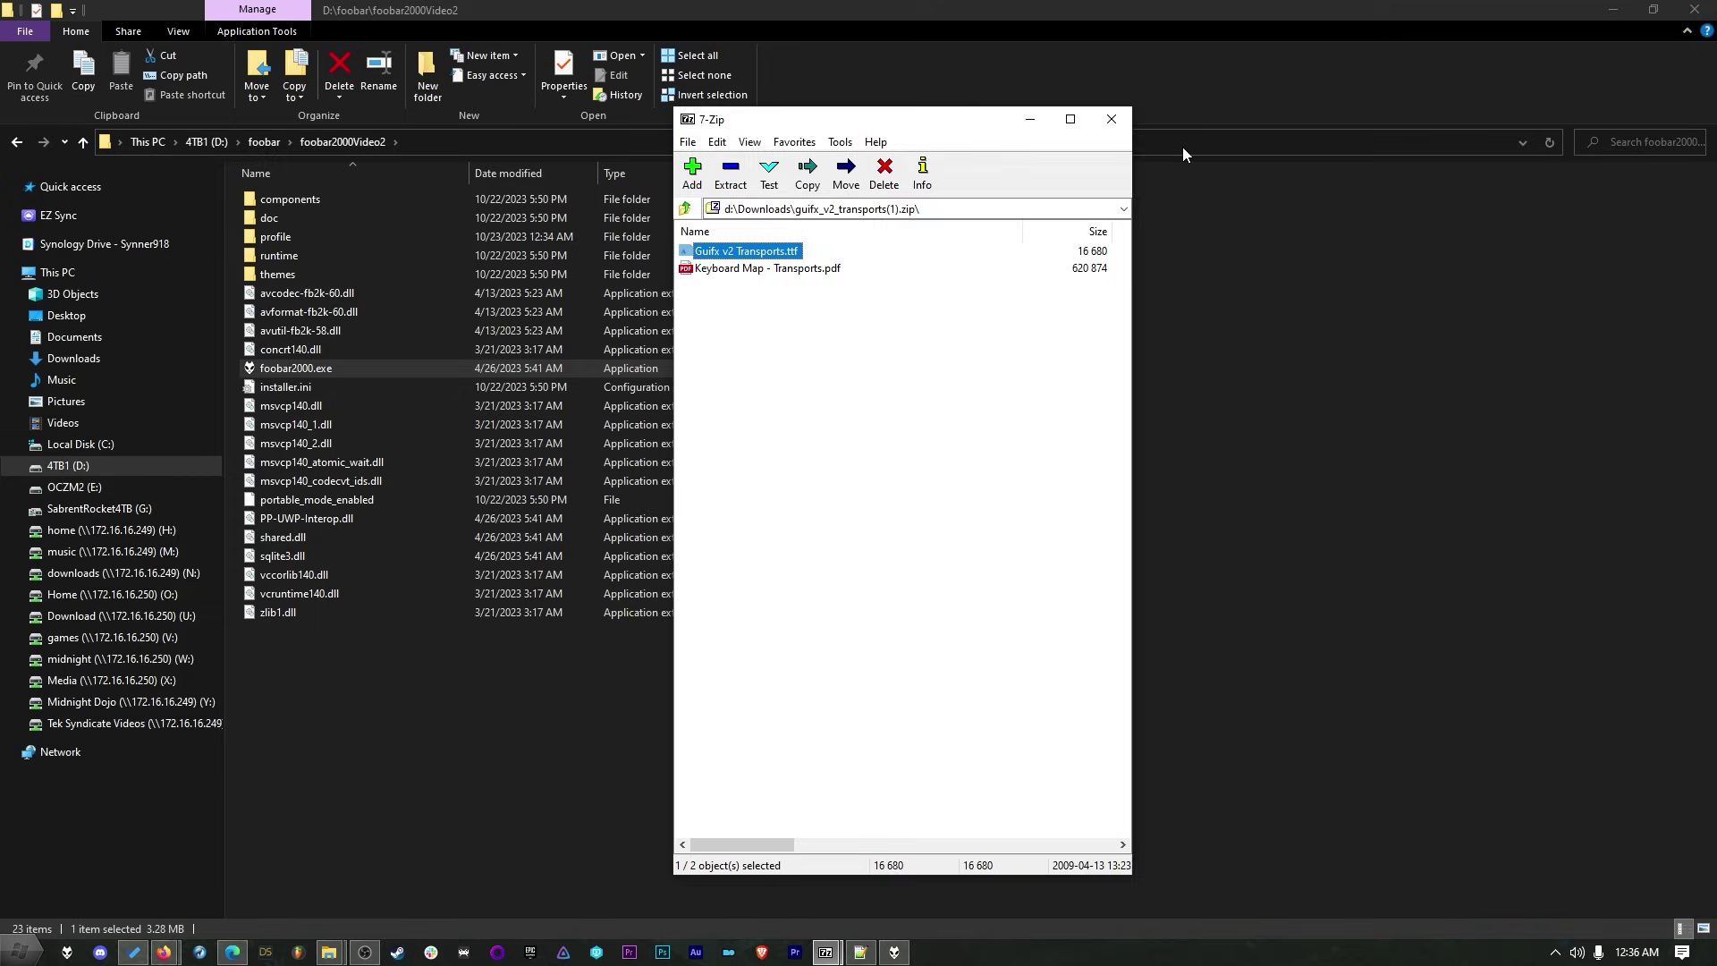
click(1118, 114)
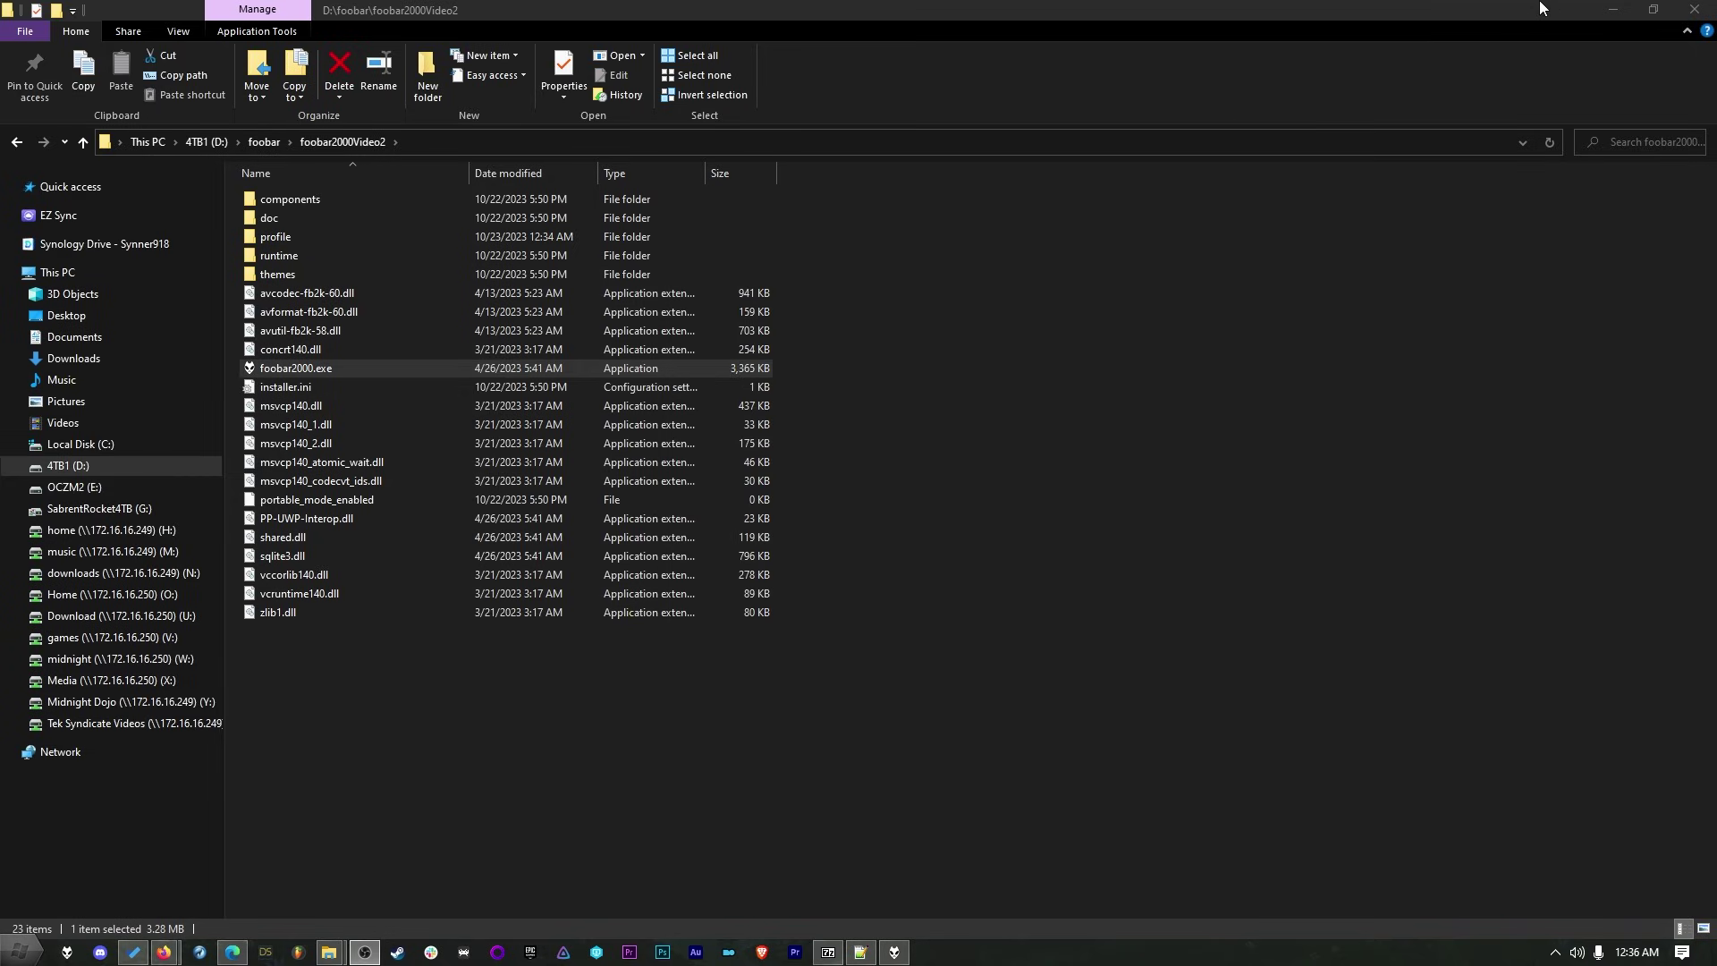
click(1605, 9)
Review the Autosave & Autobackup component page on the foobar2000 site and download the component
click(1430, 20)
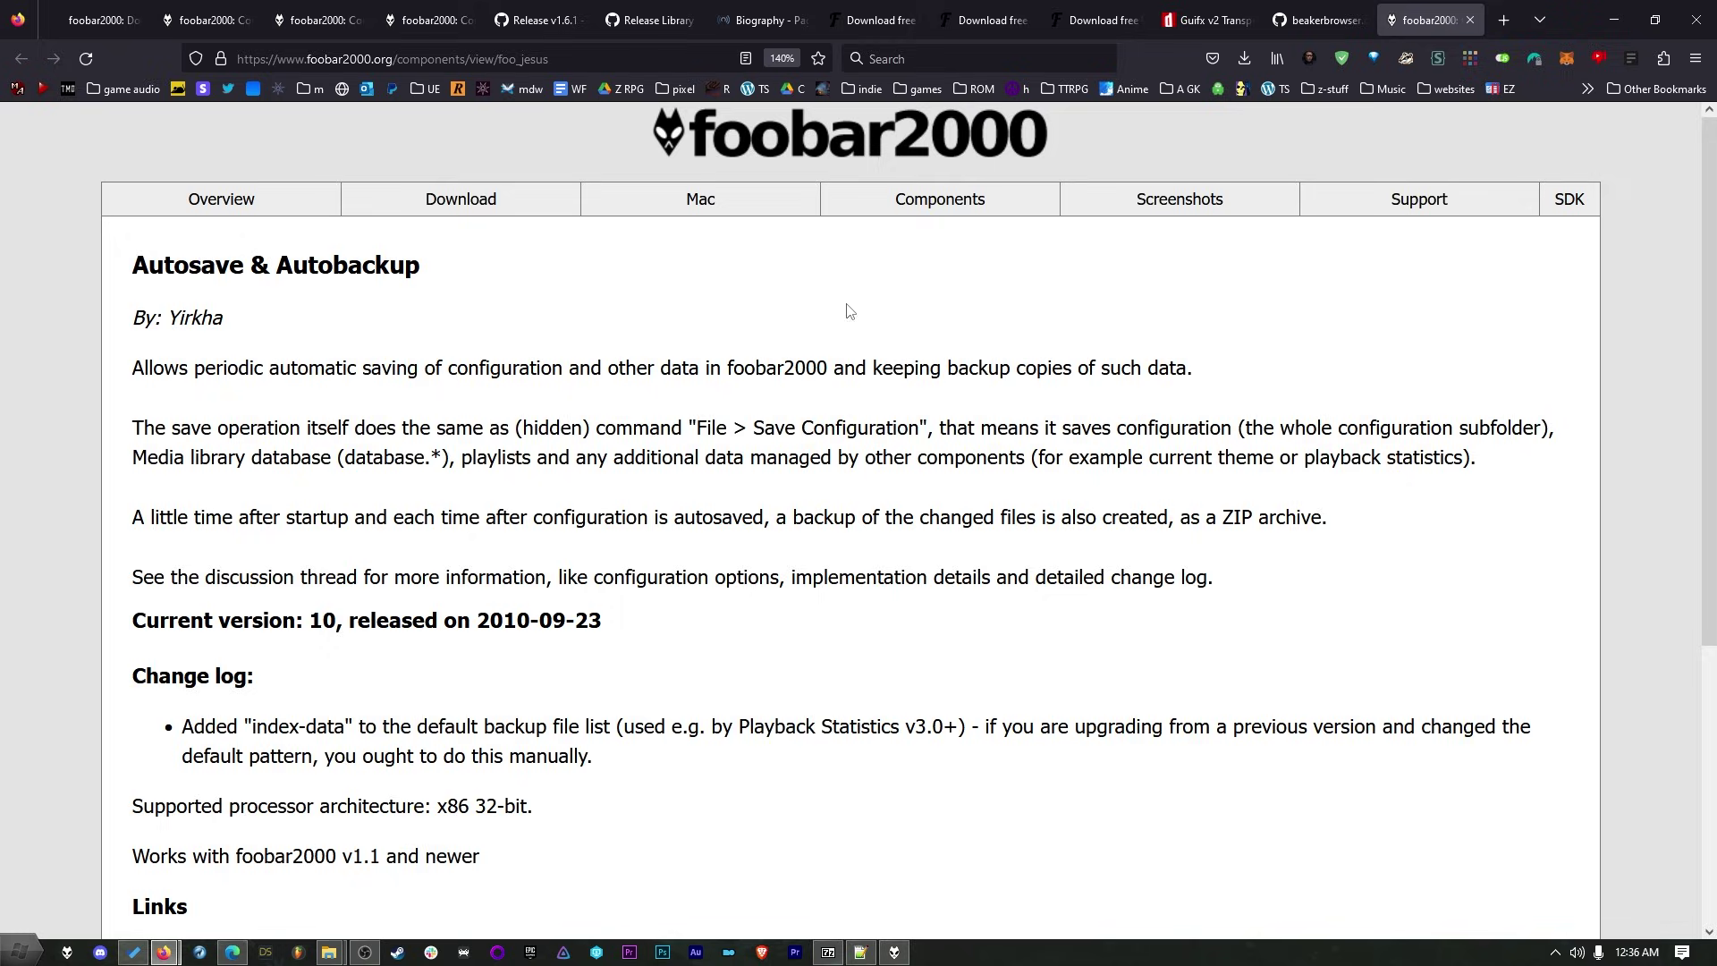
drag(134, 252, 419, 252)
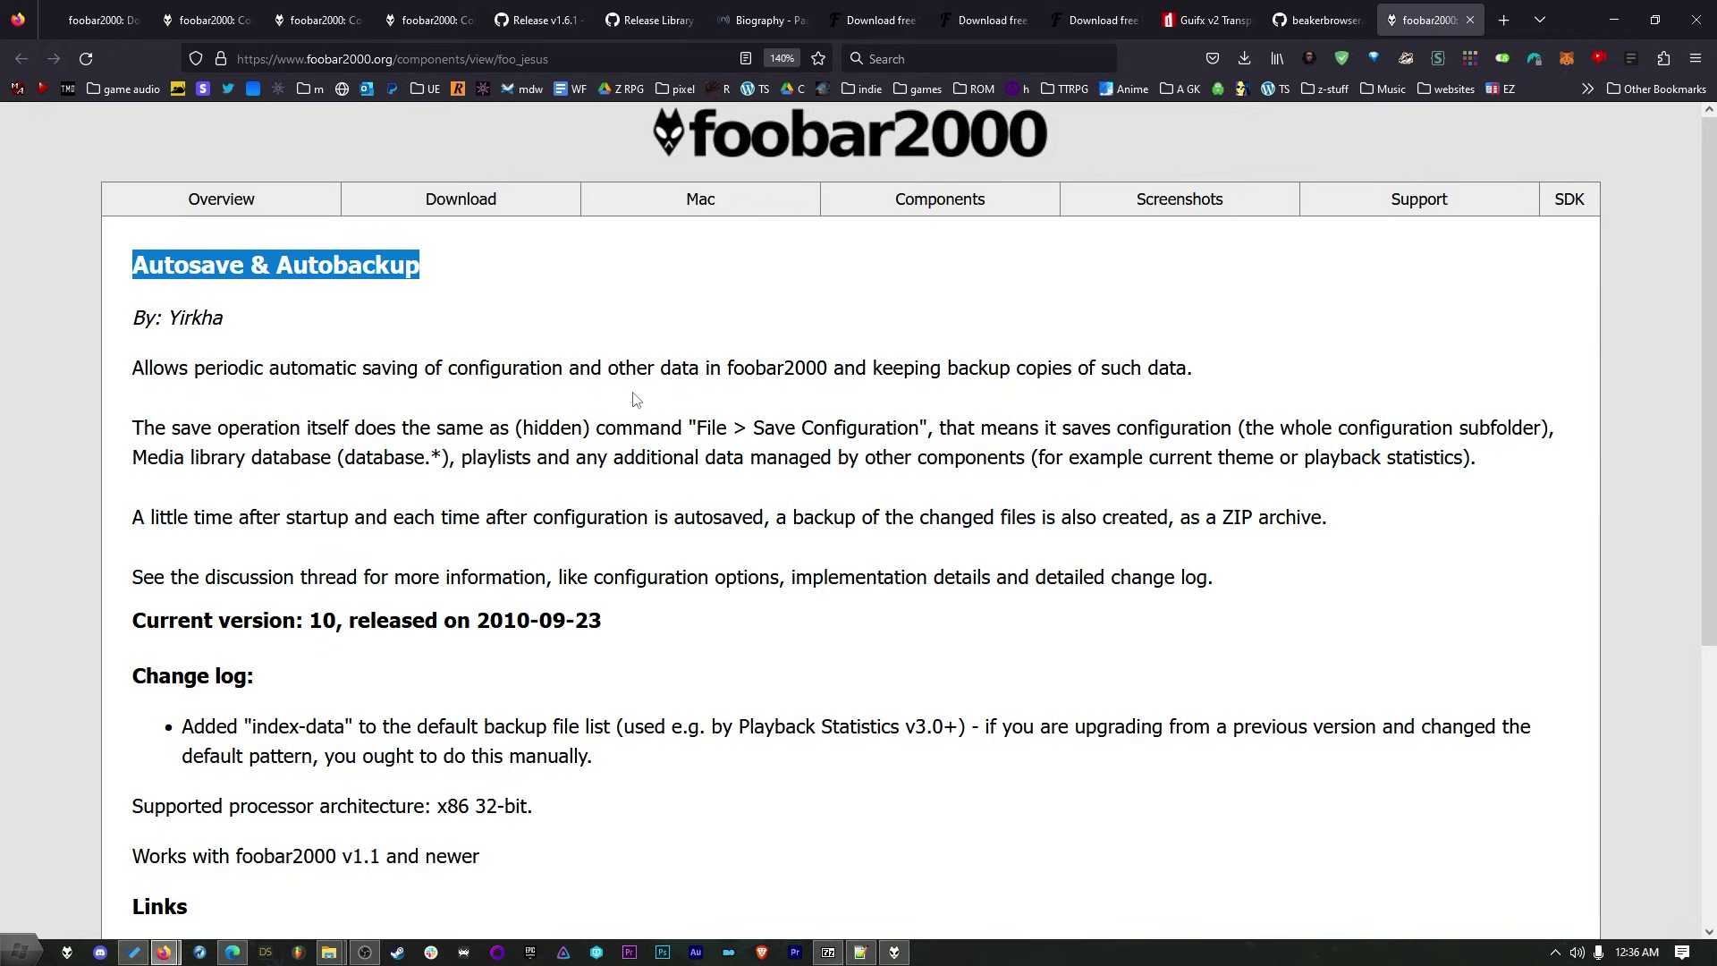
scroll(636, 399, down, 4)
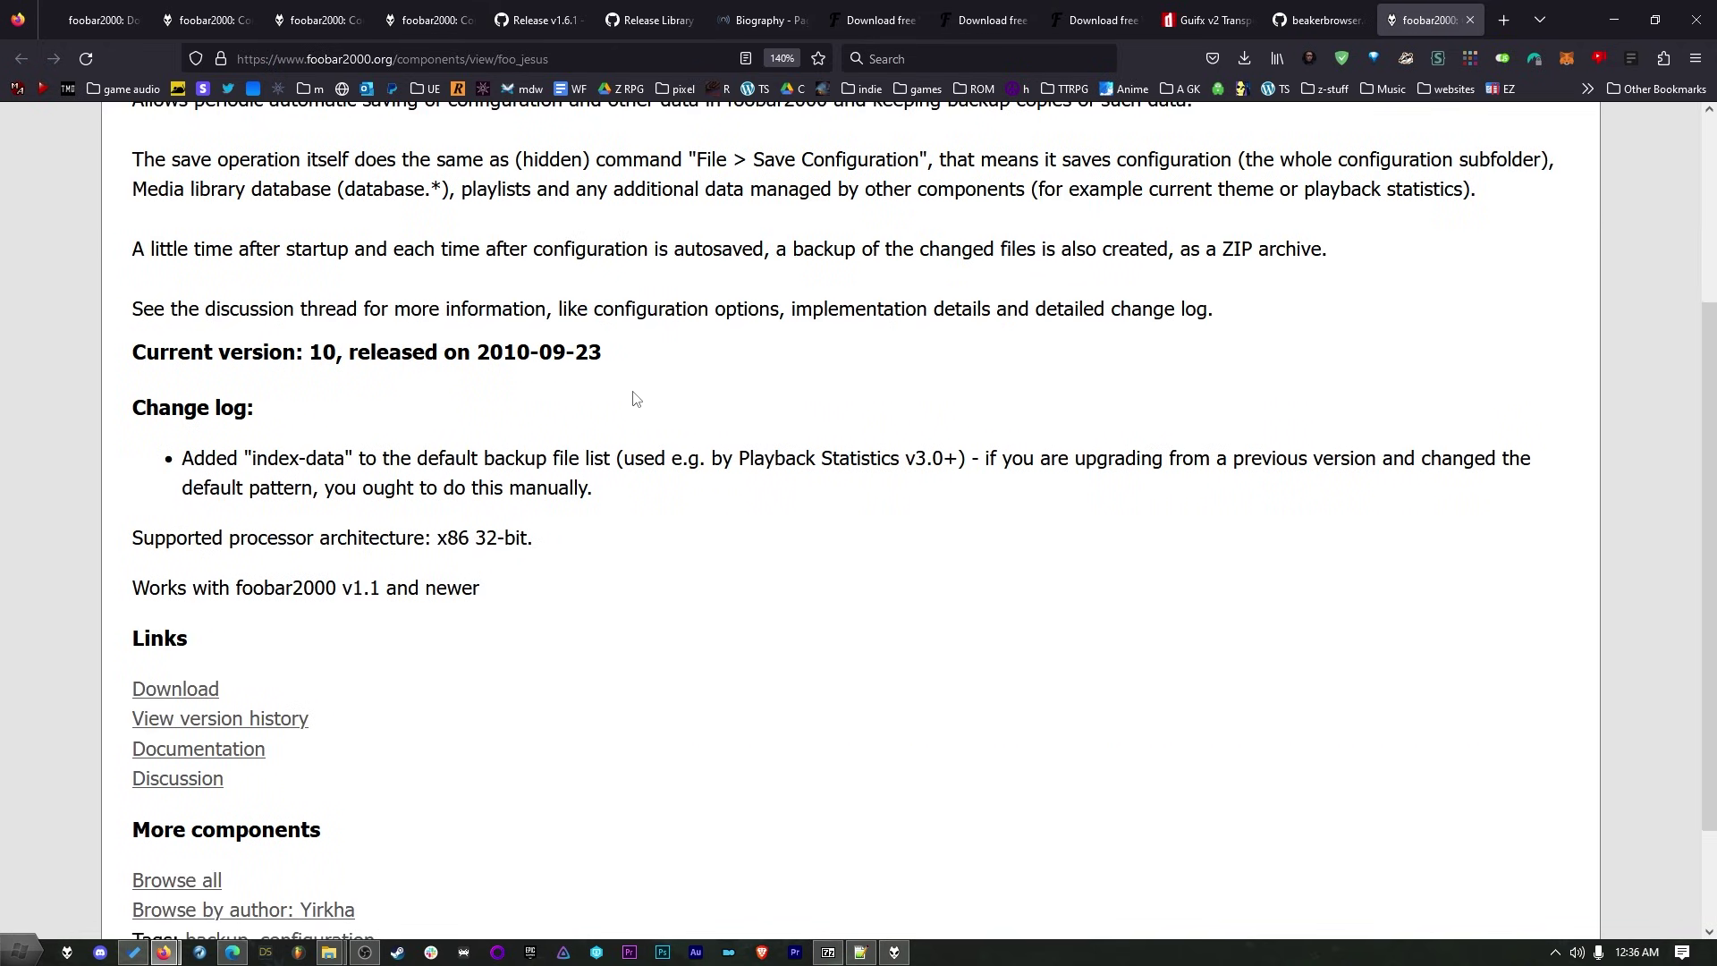
scroll(636, 399, up, 4)
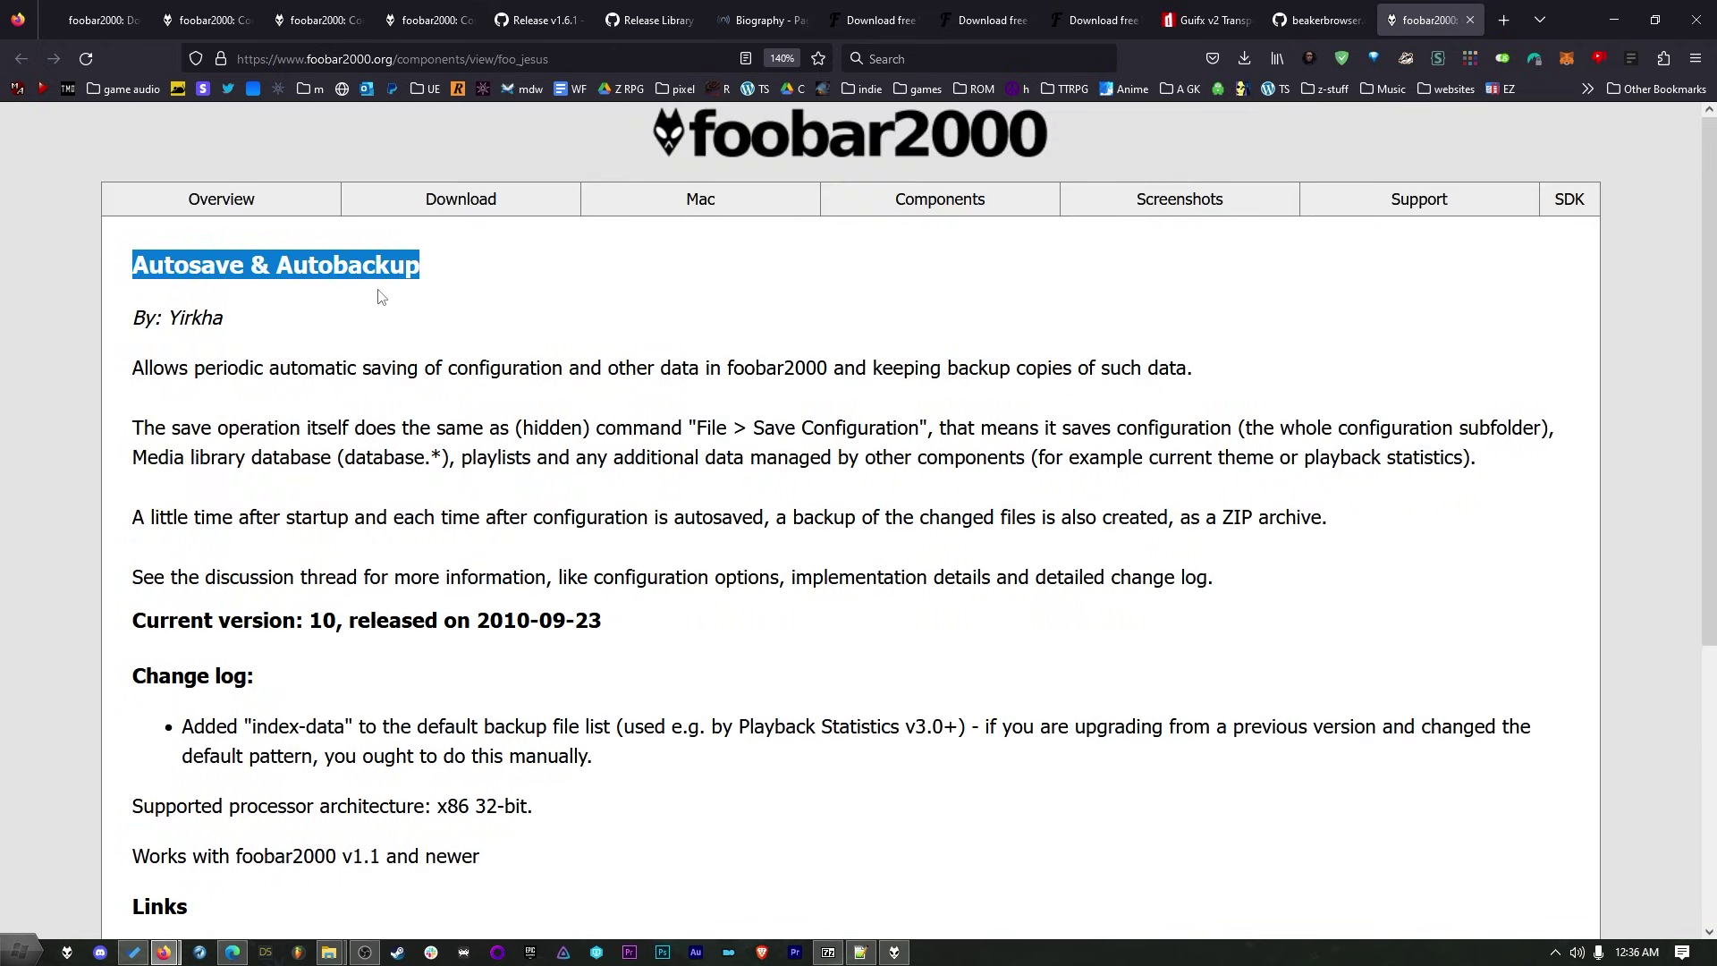
scroll(429, 677, down, 4)
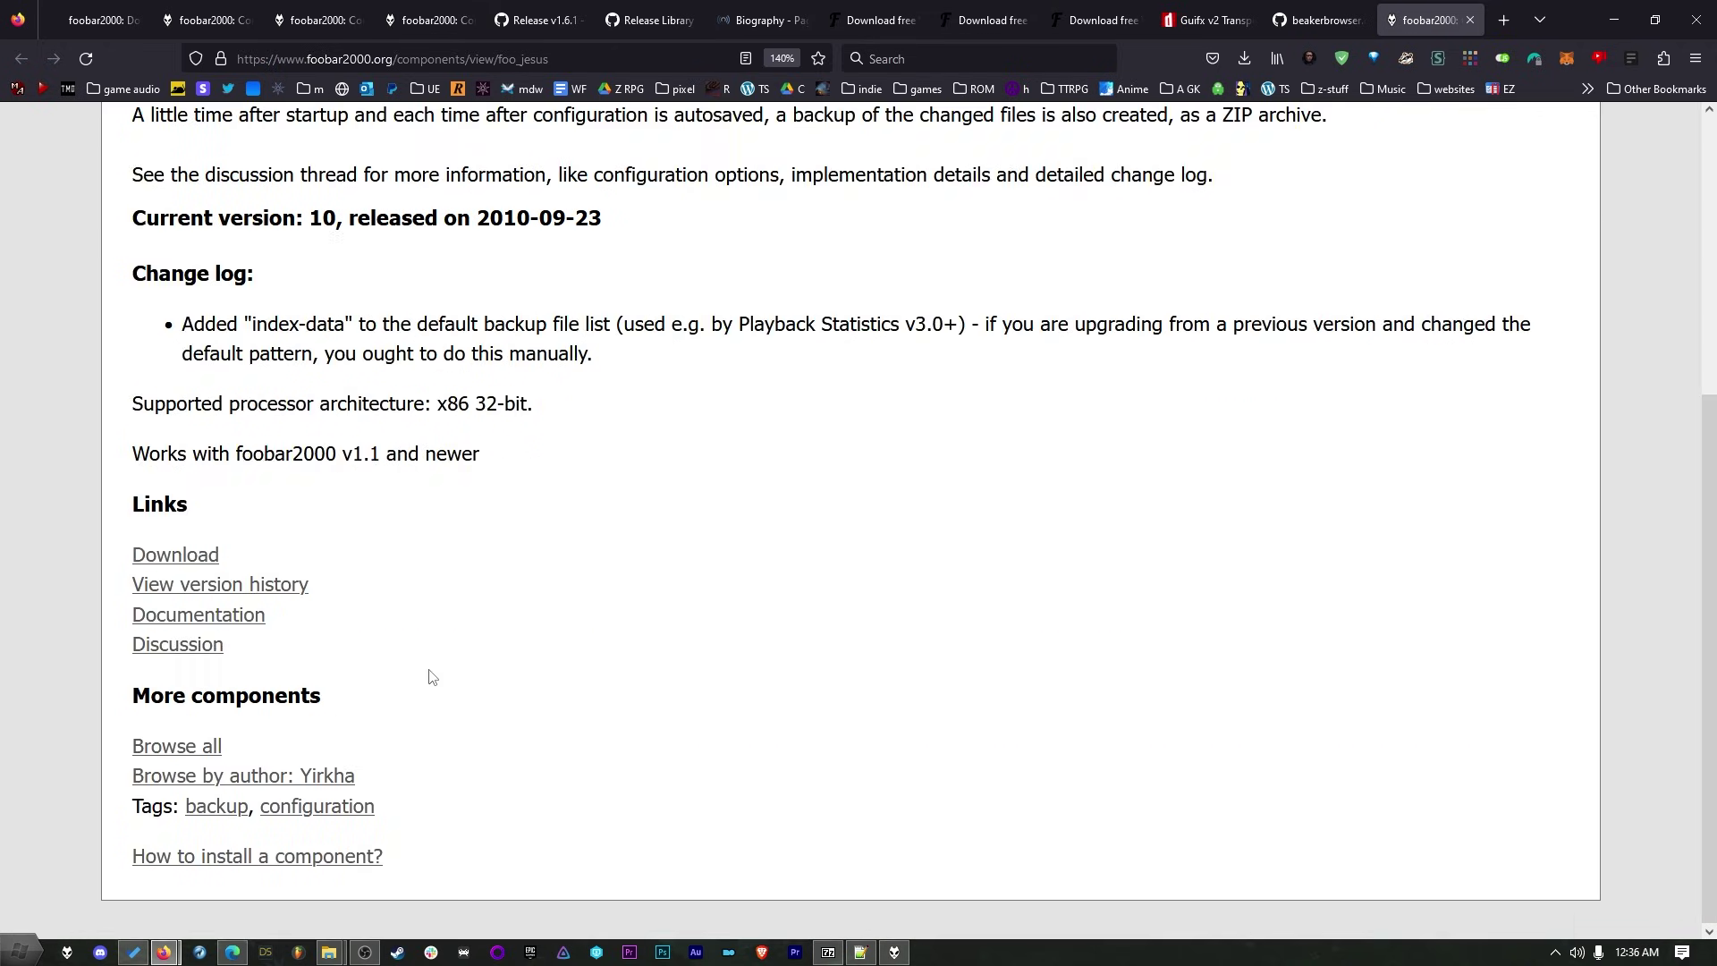
click(209, 561)
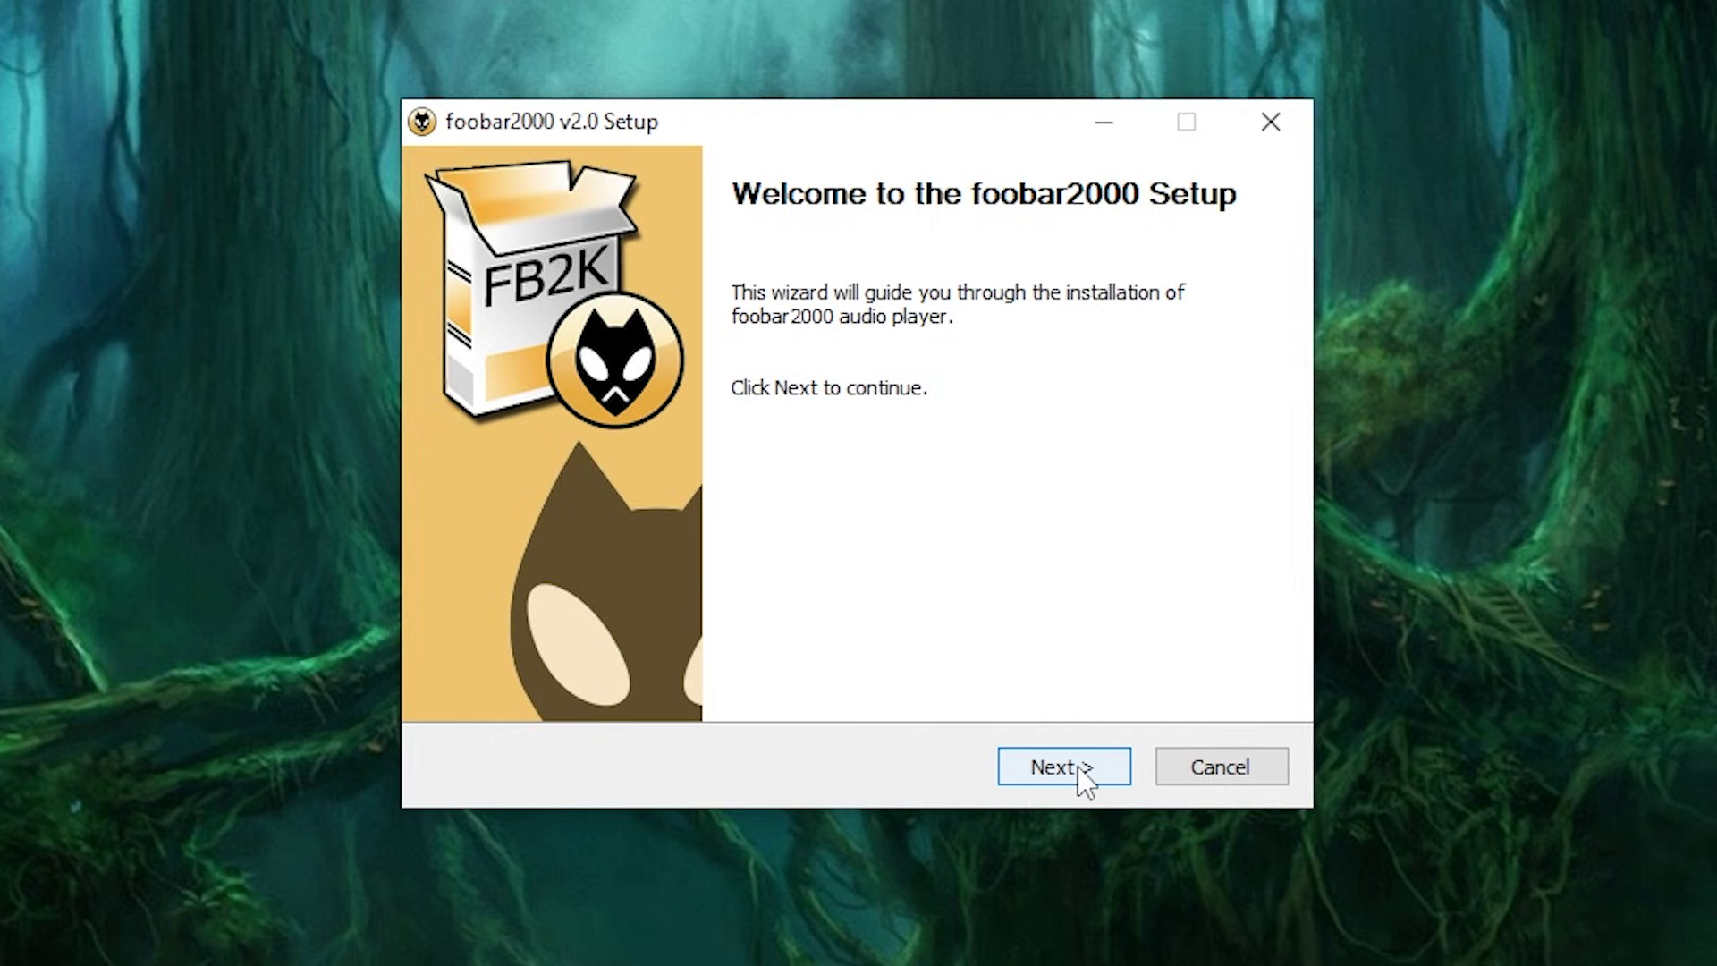
Accept the license in the foobar2000 v2.0 setup and choose Portable installation
click(1077, 767)
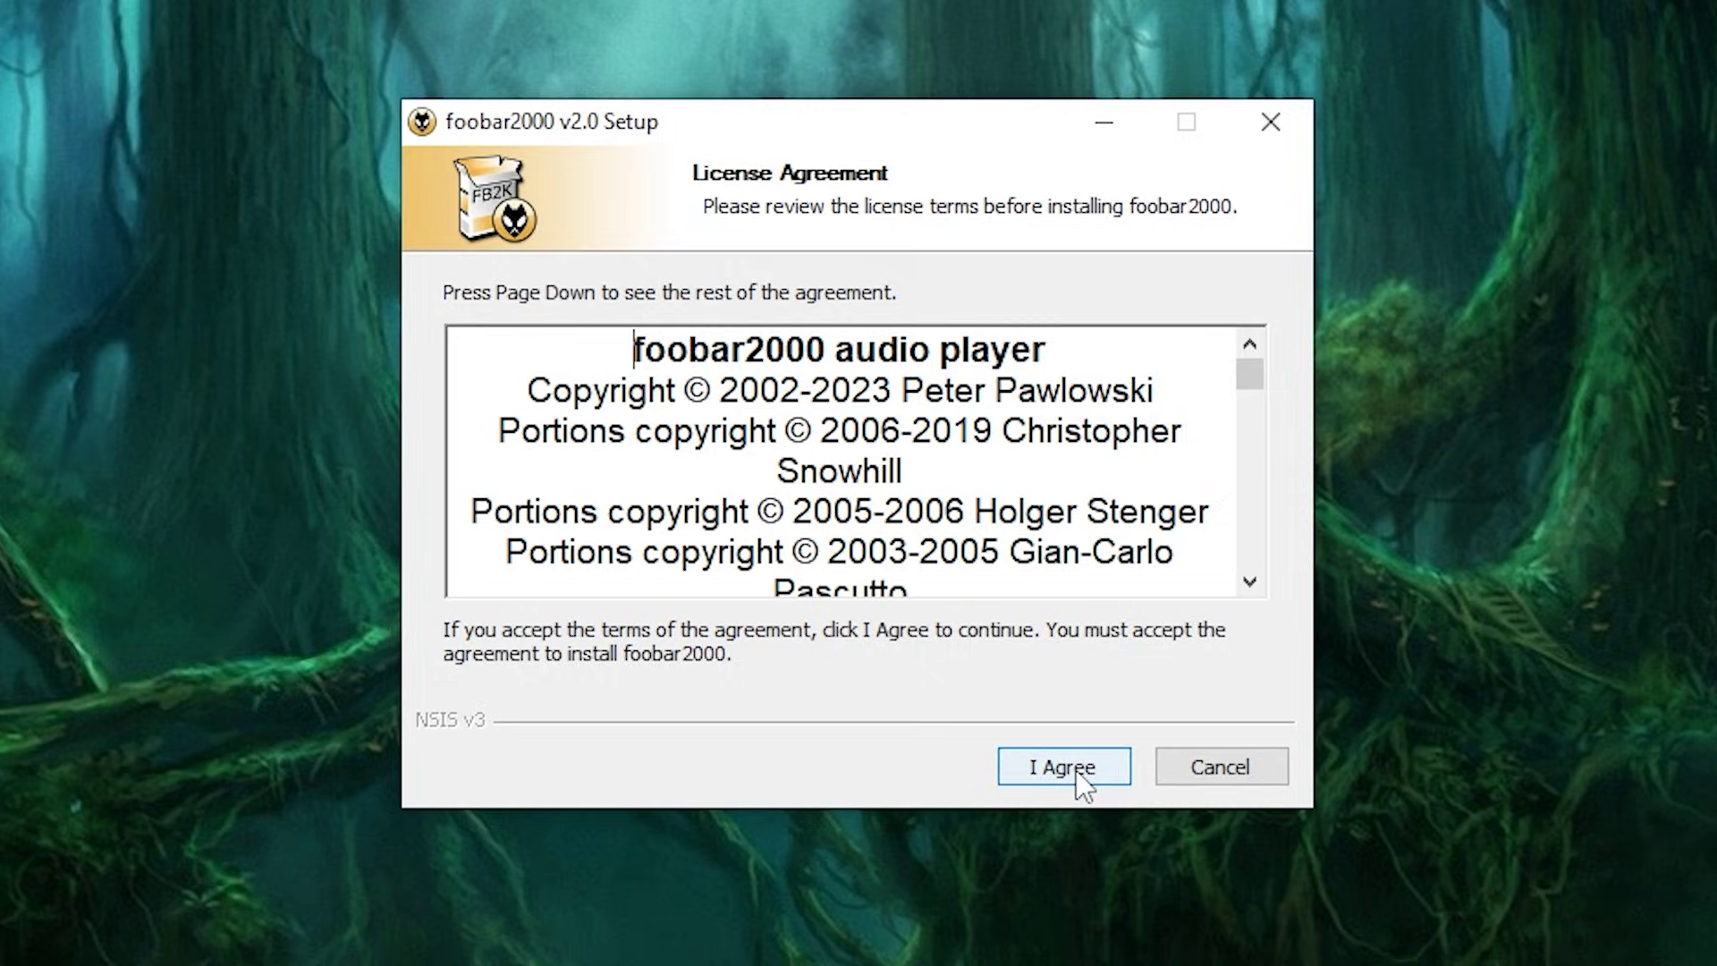
click(1076, 770)
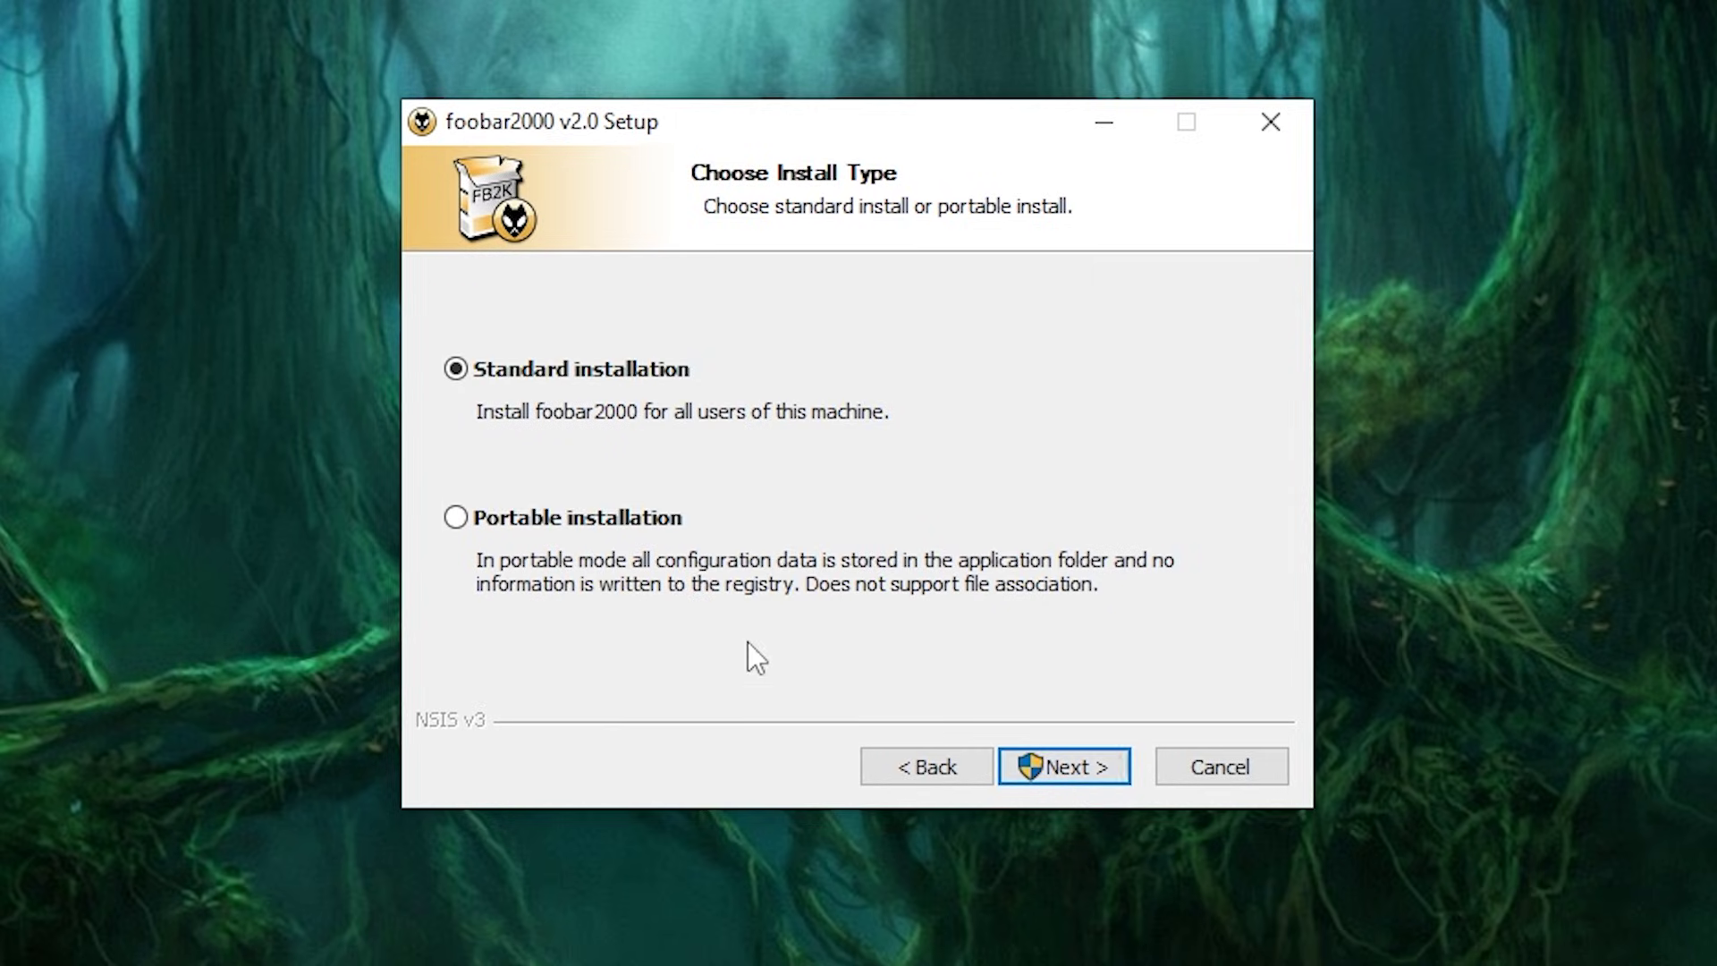
click(562, 529)
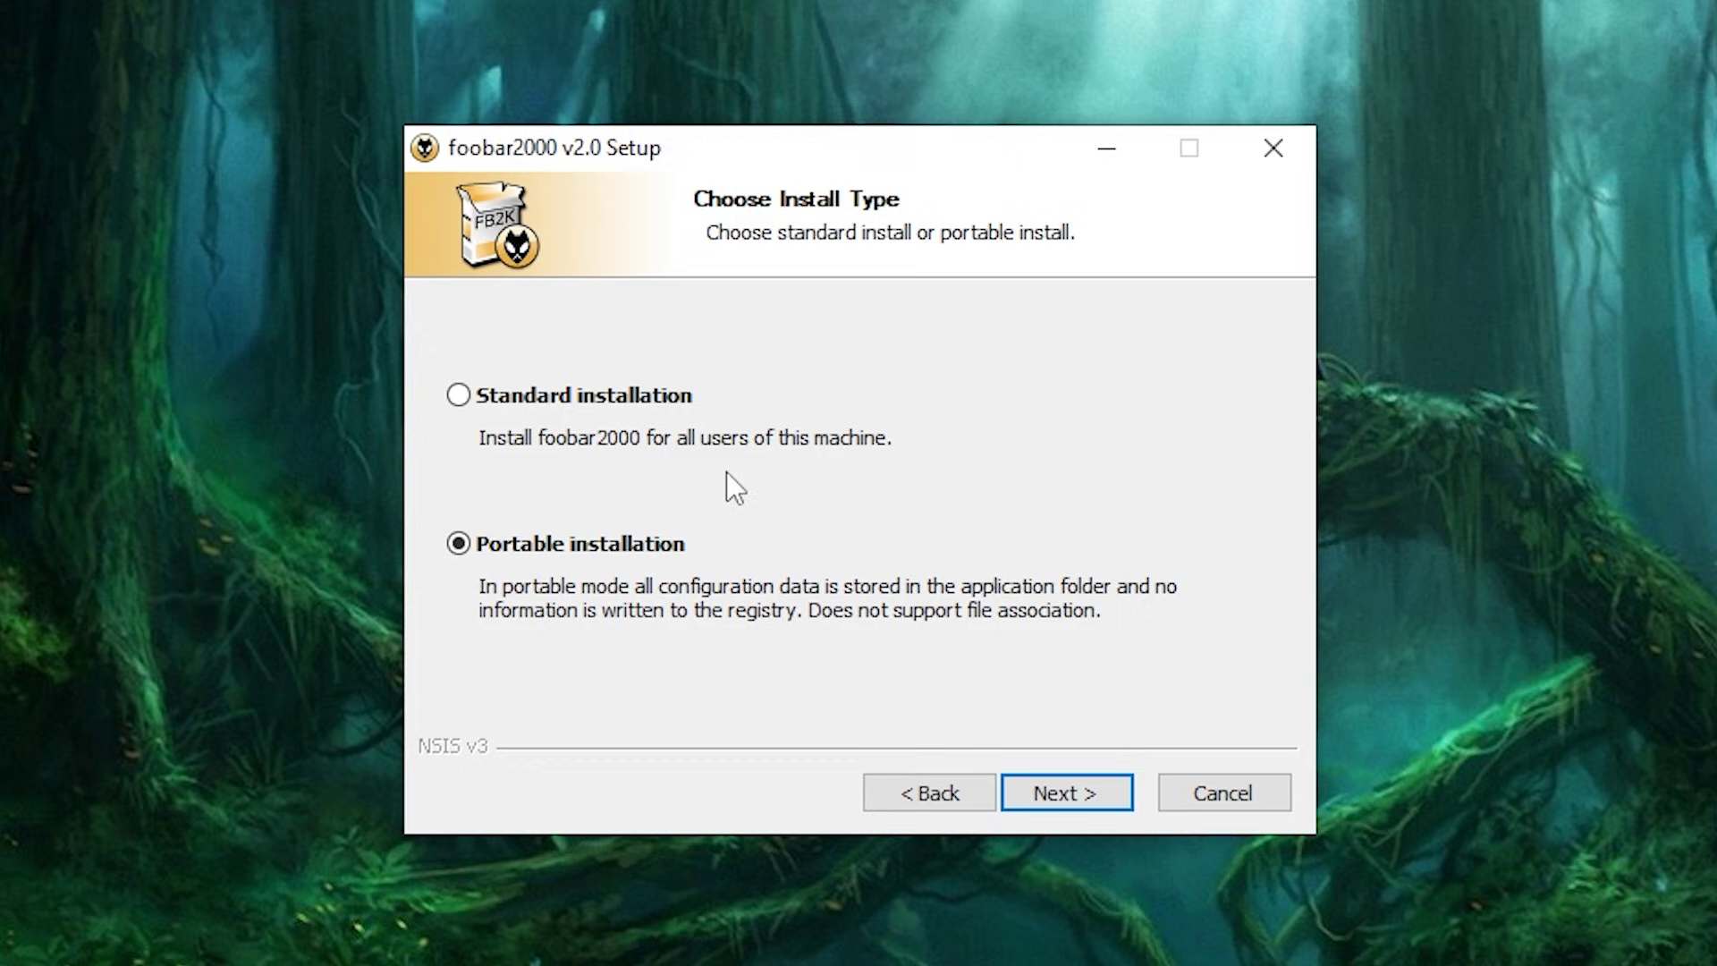
click(1042, 799)
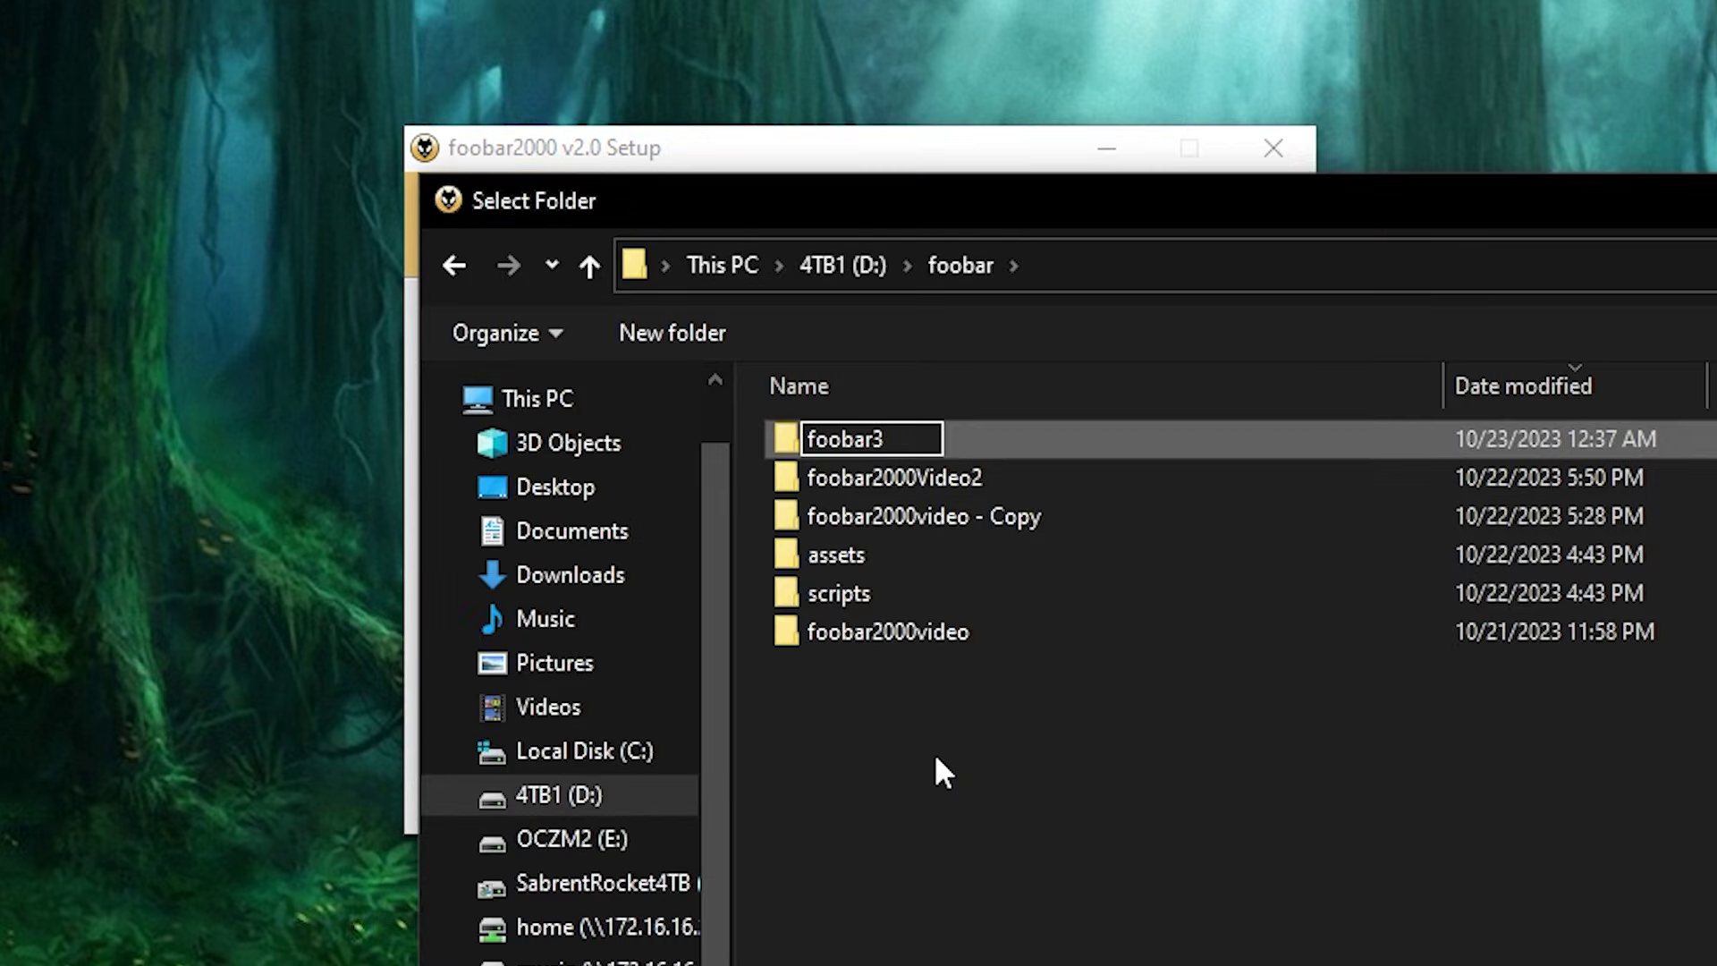
Create the folder foobar3 in D:\foobar as the install location and install foobar2000 with the Full set of optional features
key(Return)
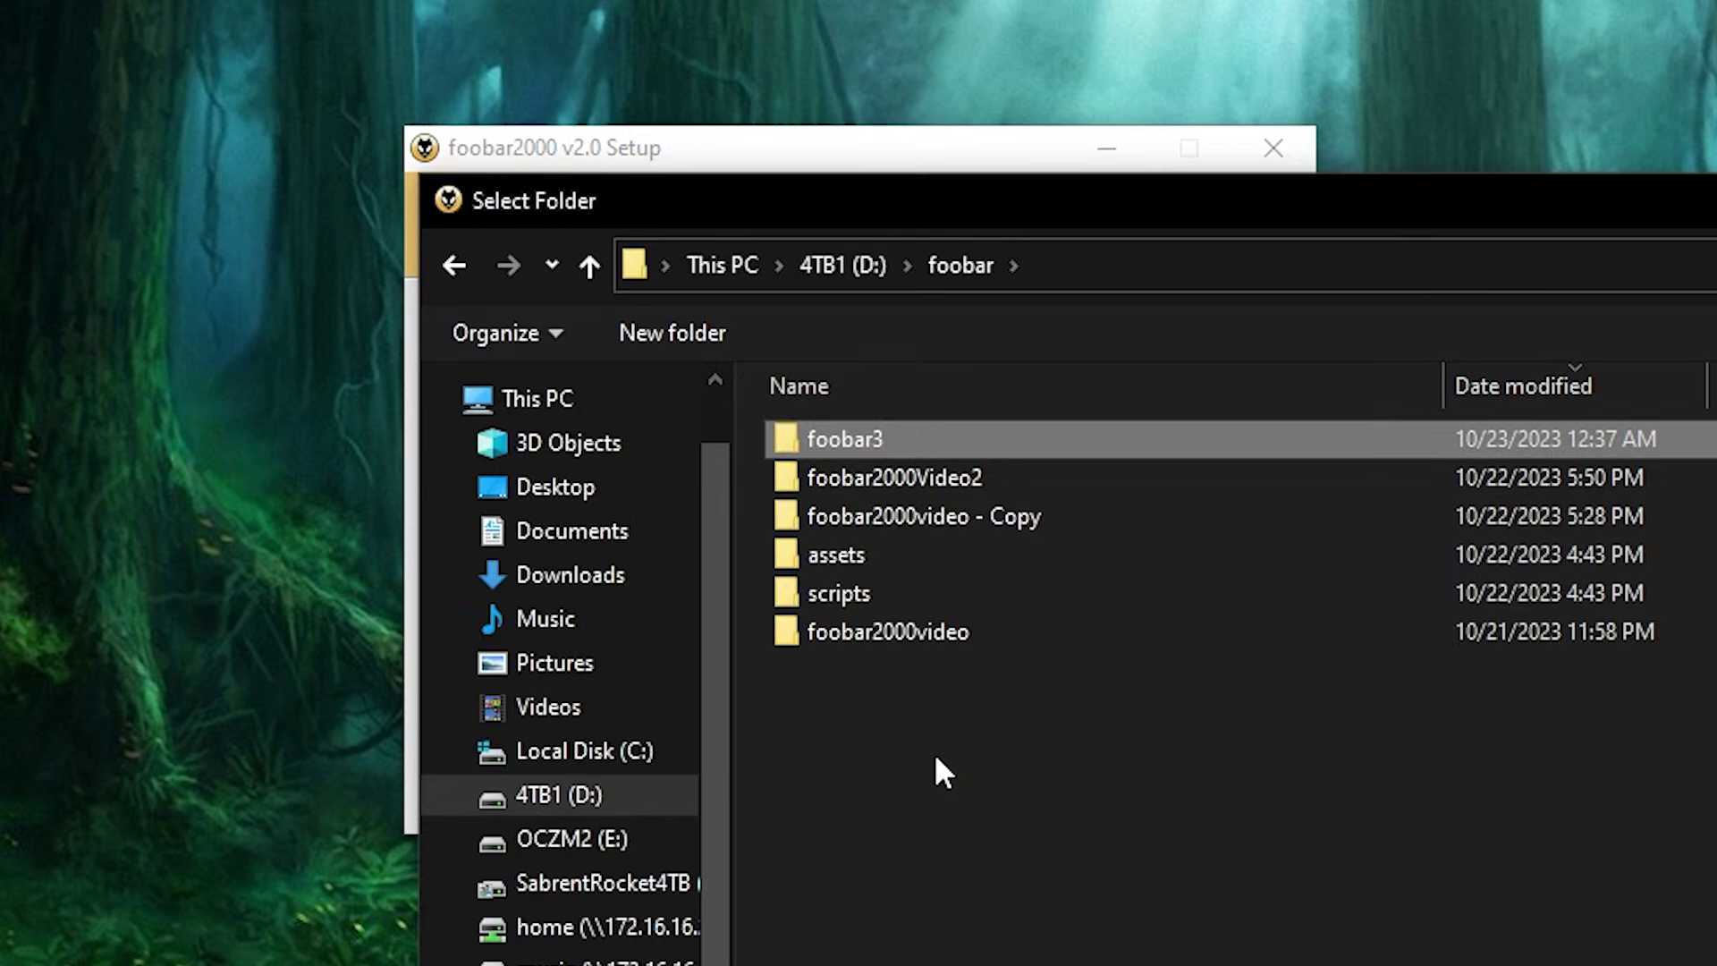
key(Return)
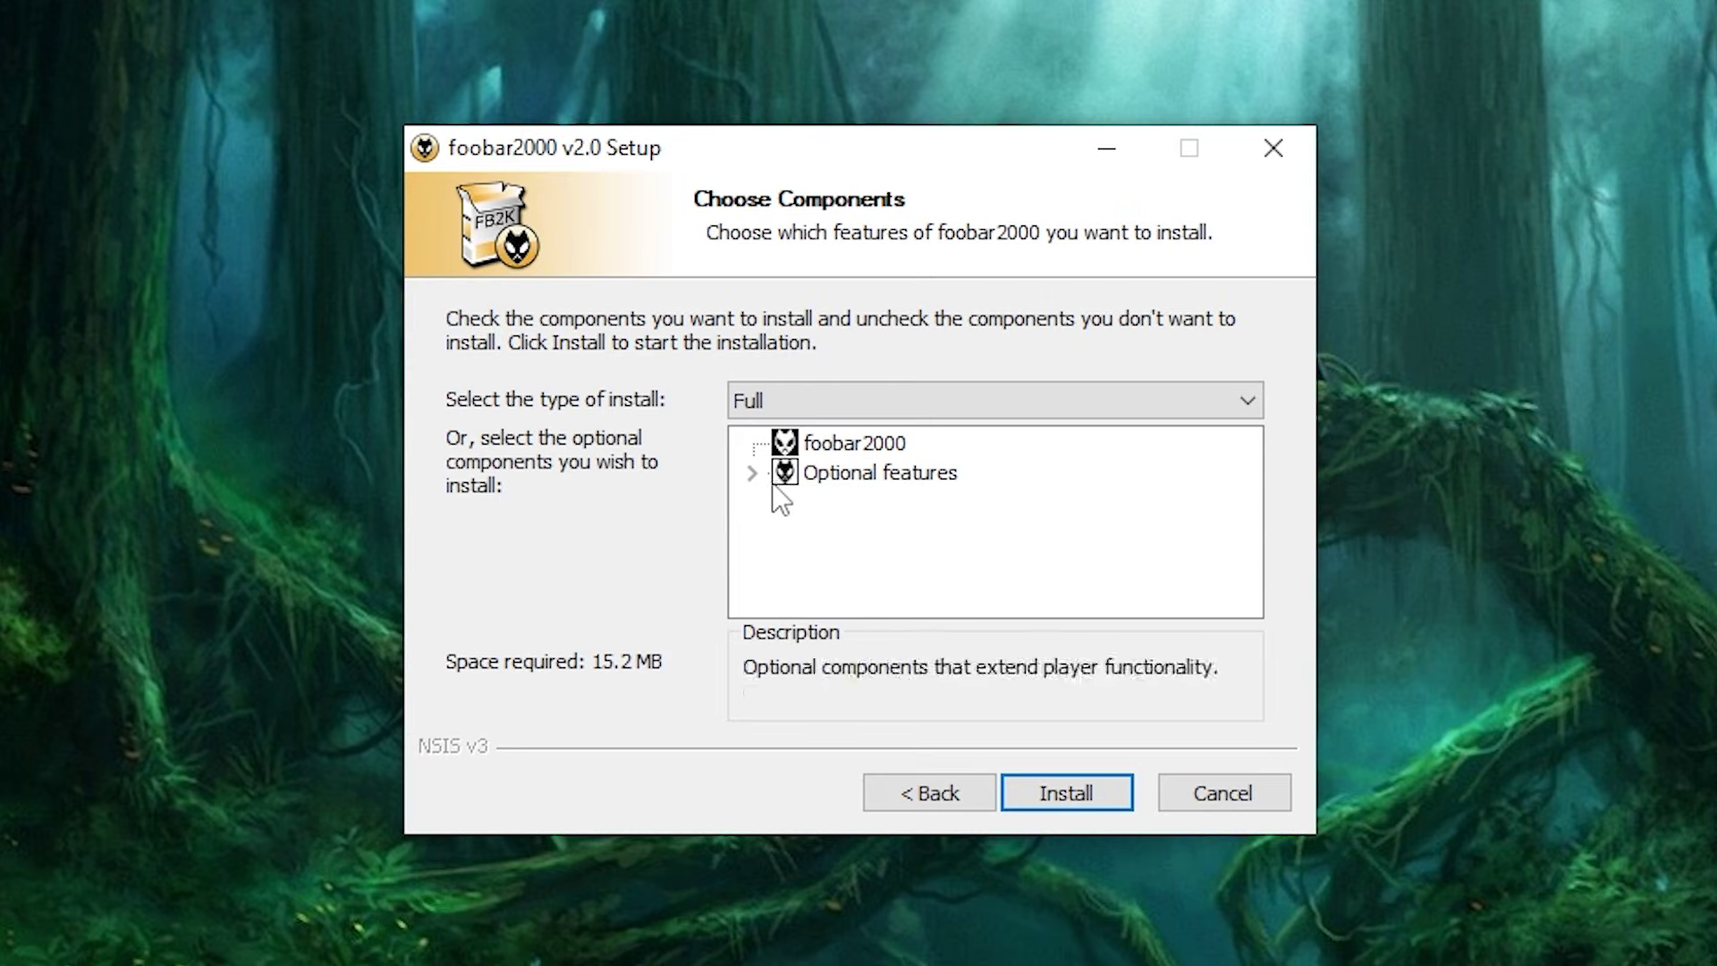
click(751, 474)
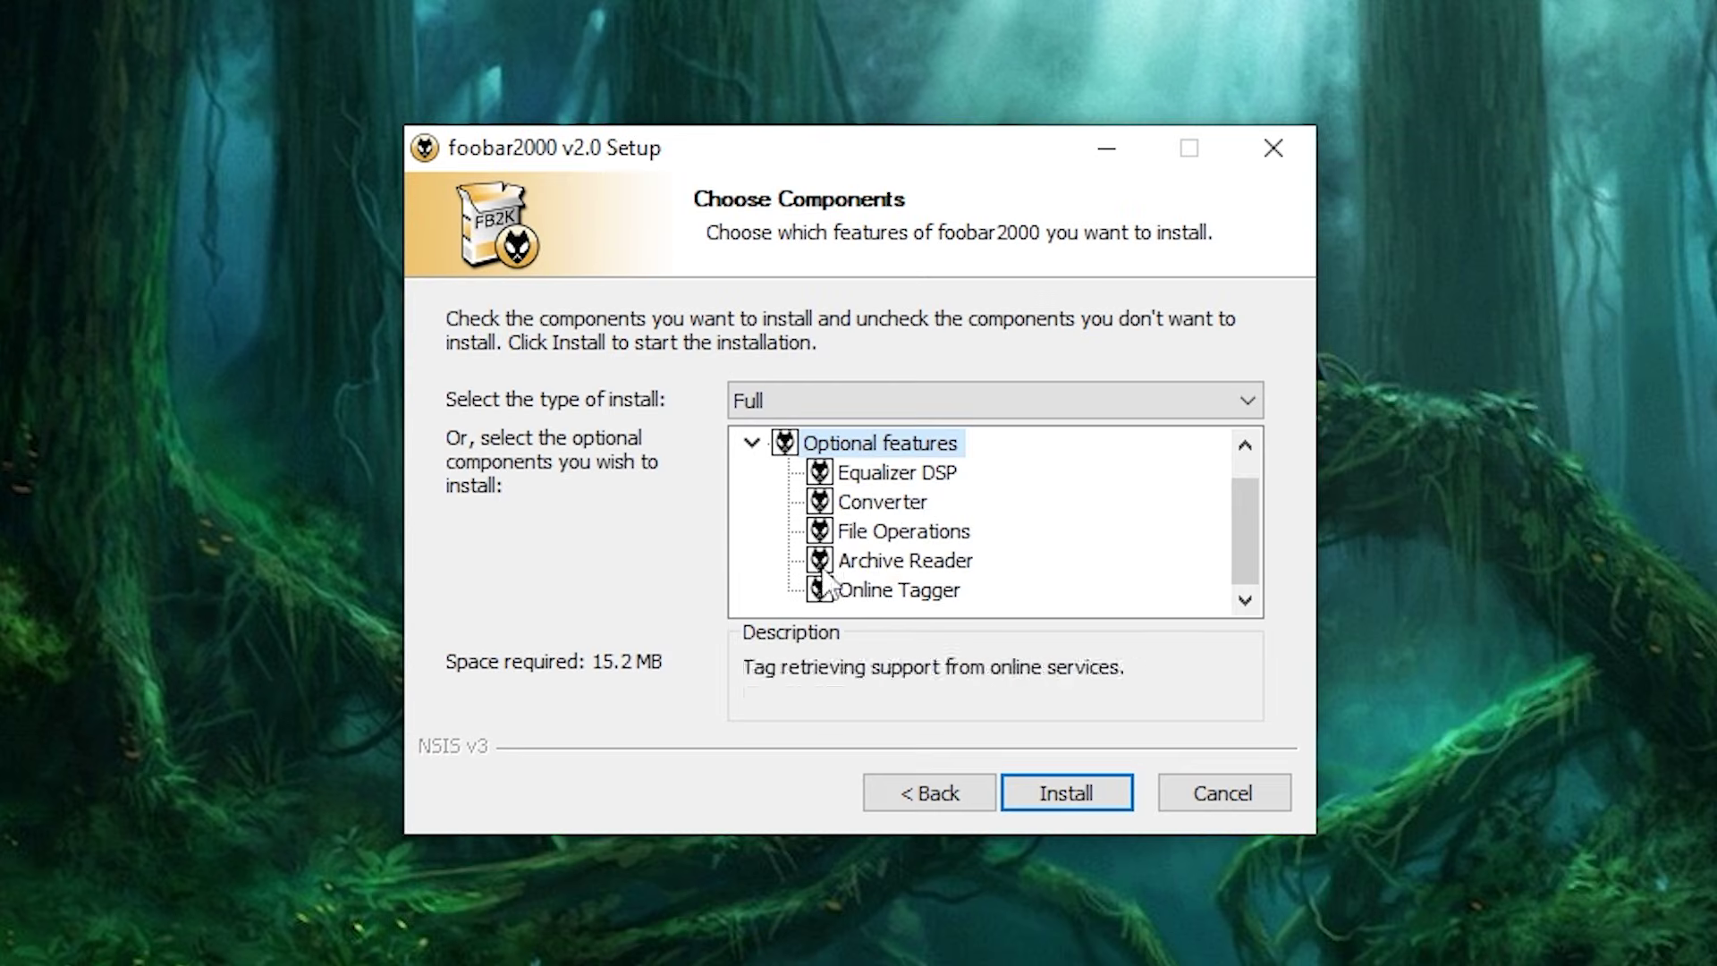
click(1093, 805)
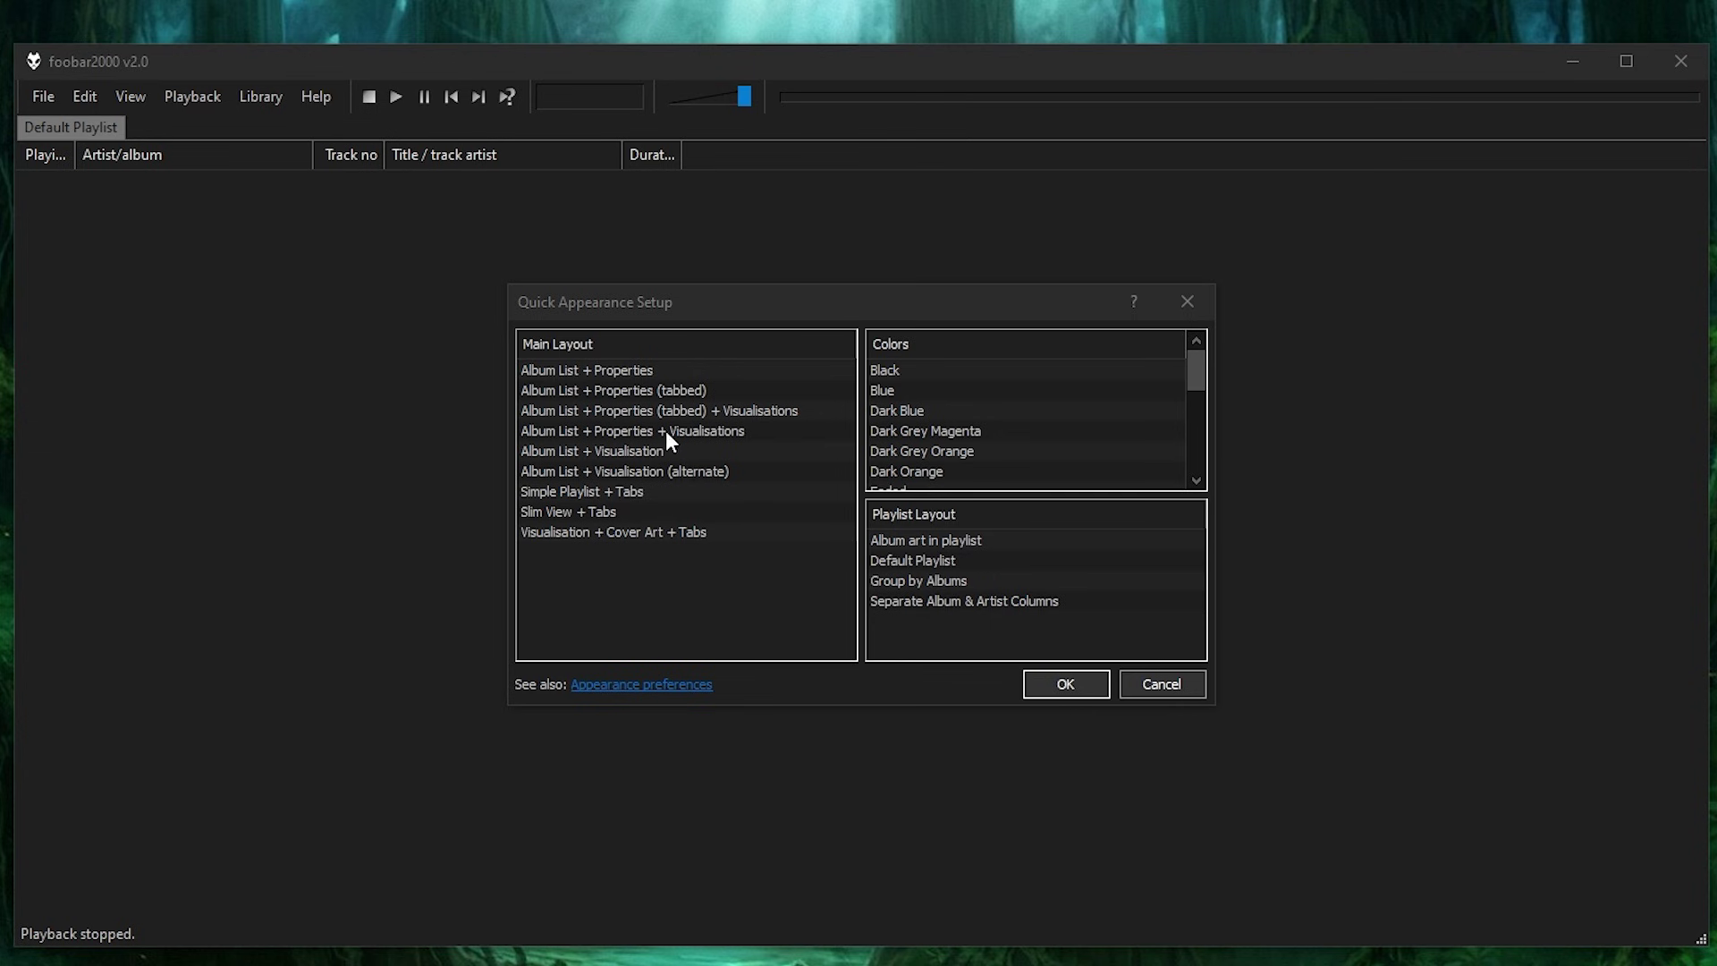
Compare main layouts in Quick Appearance Setup and apply Album List + Properties (tabbed) + Visualisations
click(662, 391)
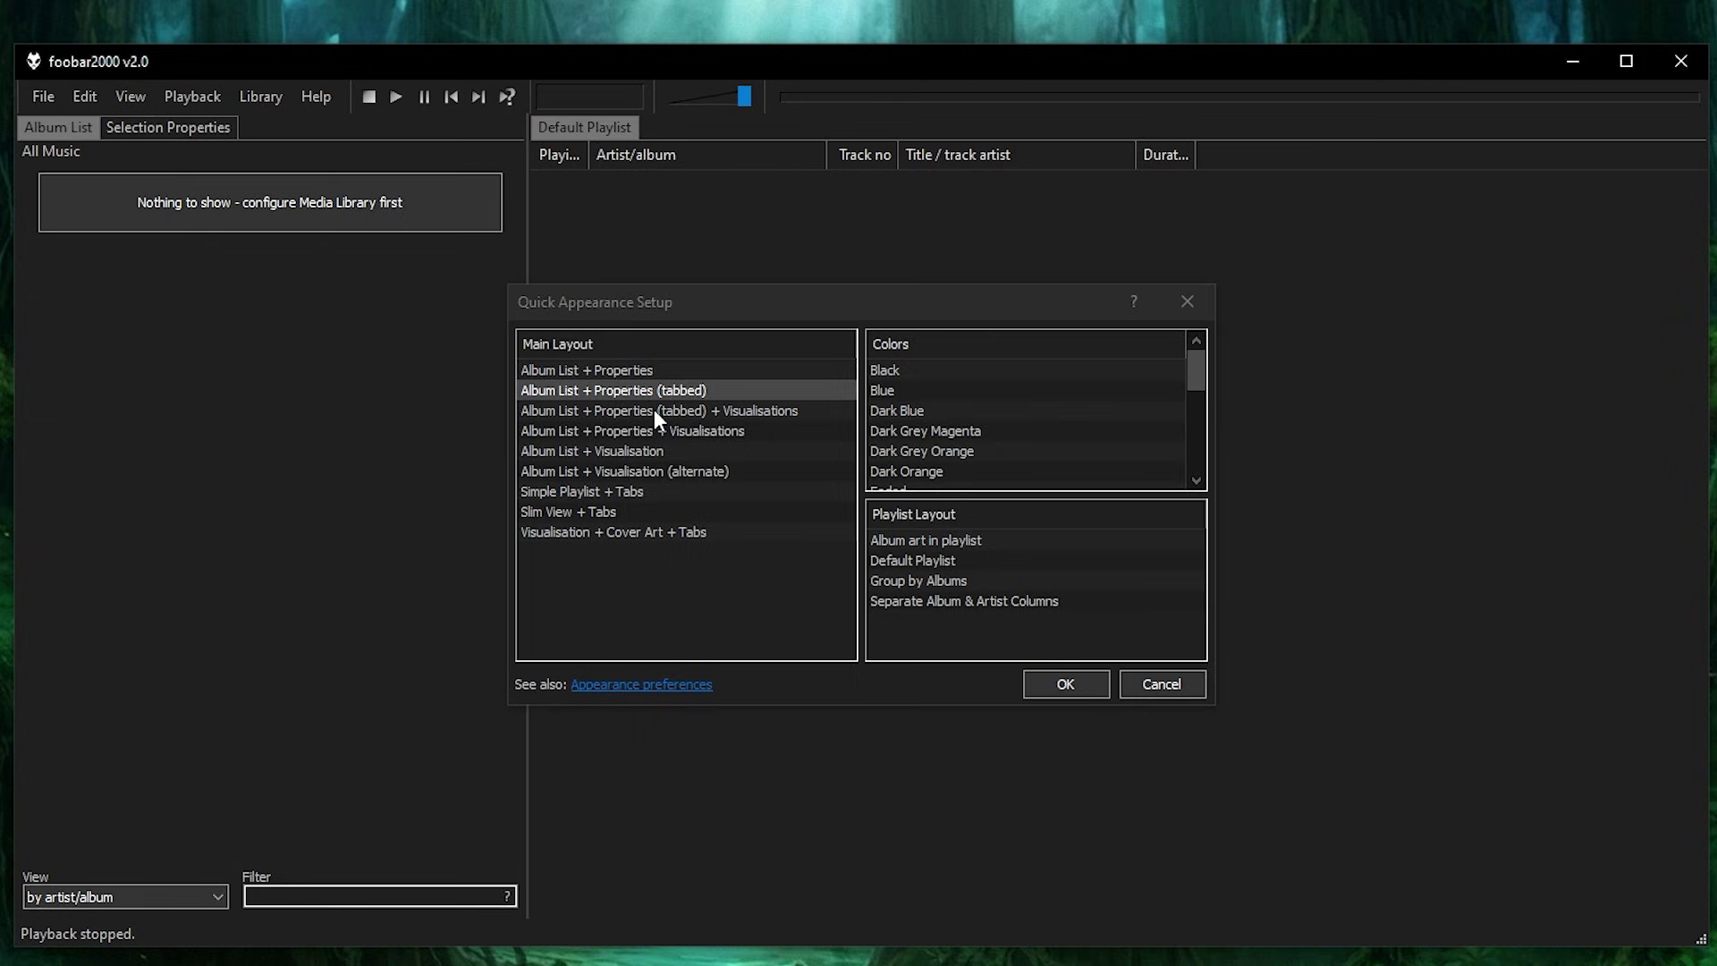
click(657, 412)
click(629, 393)
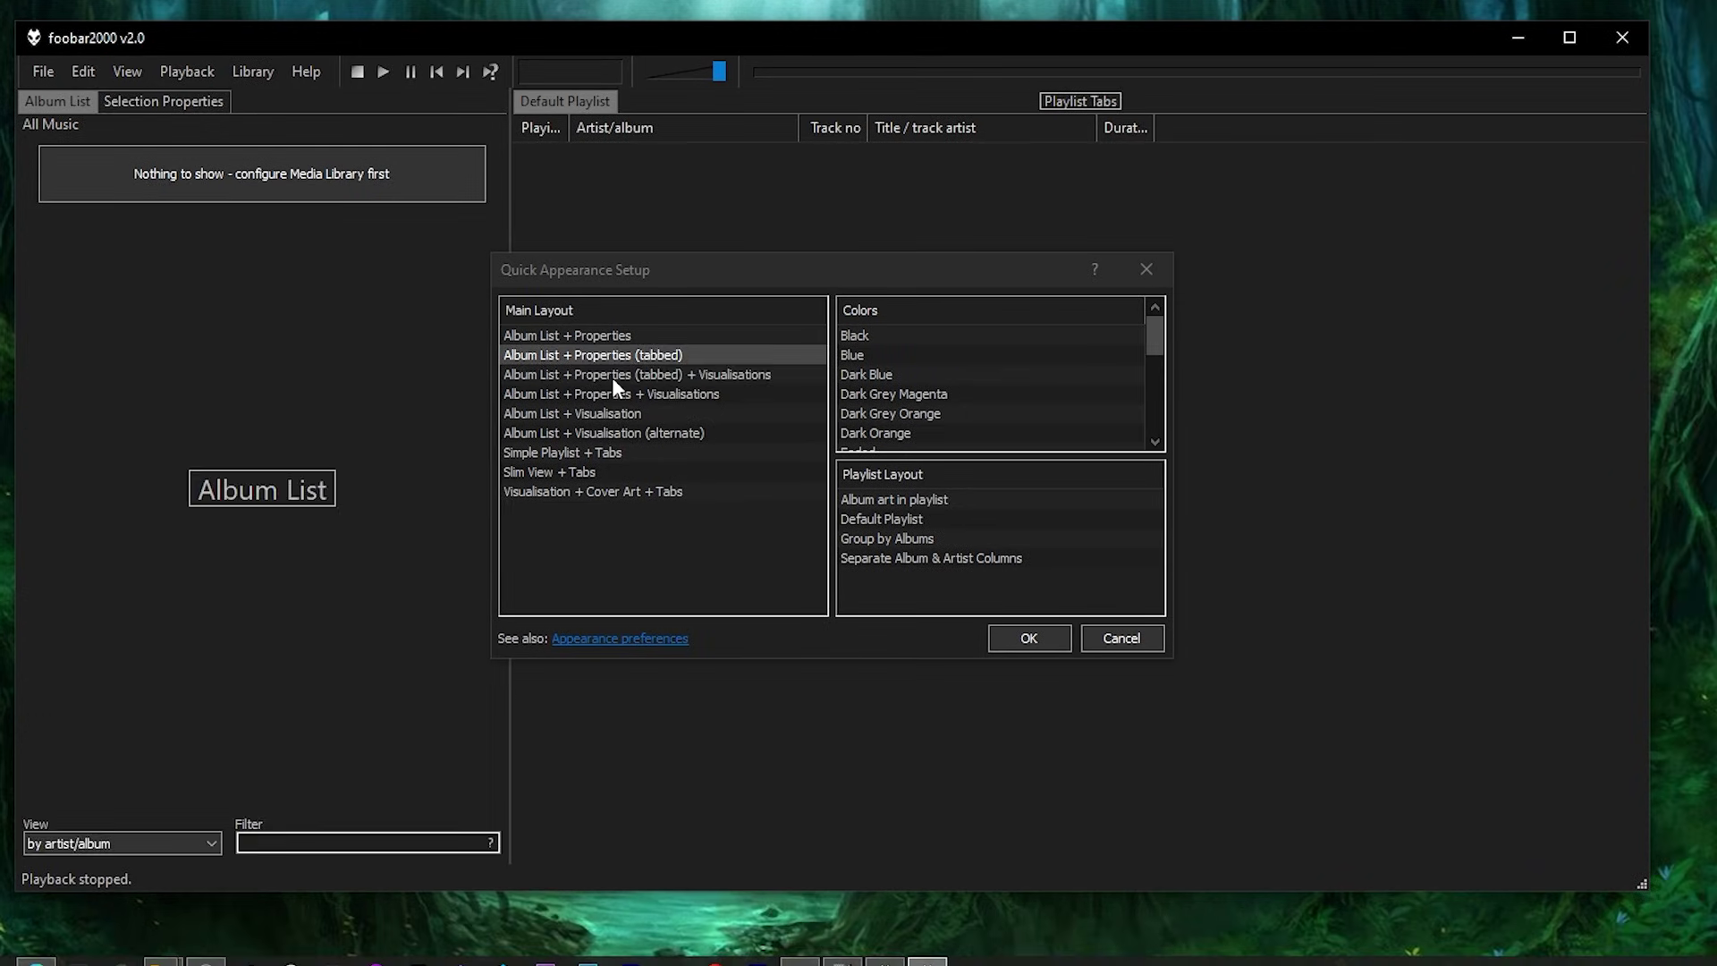
click(641, 454)
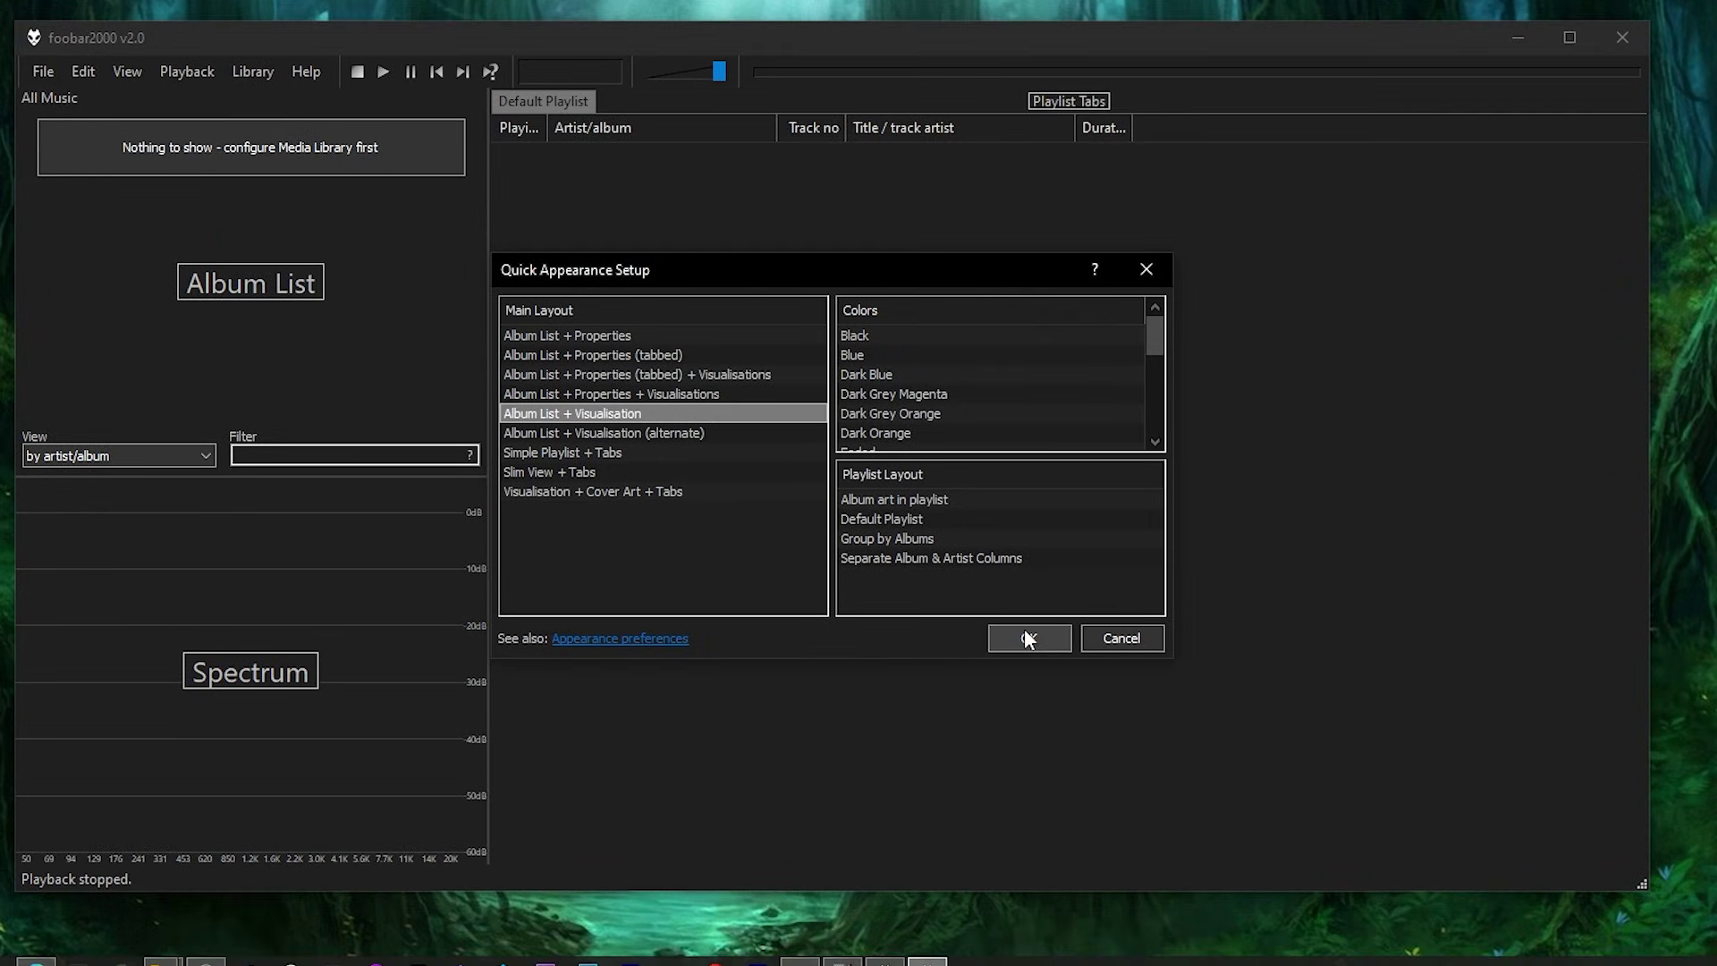
click(651, 376)
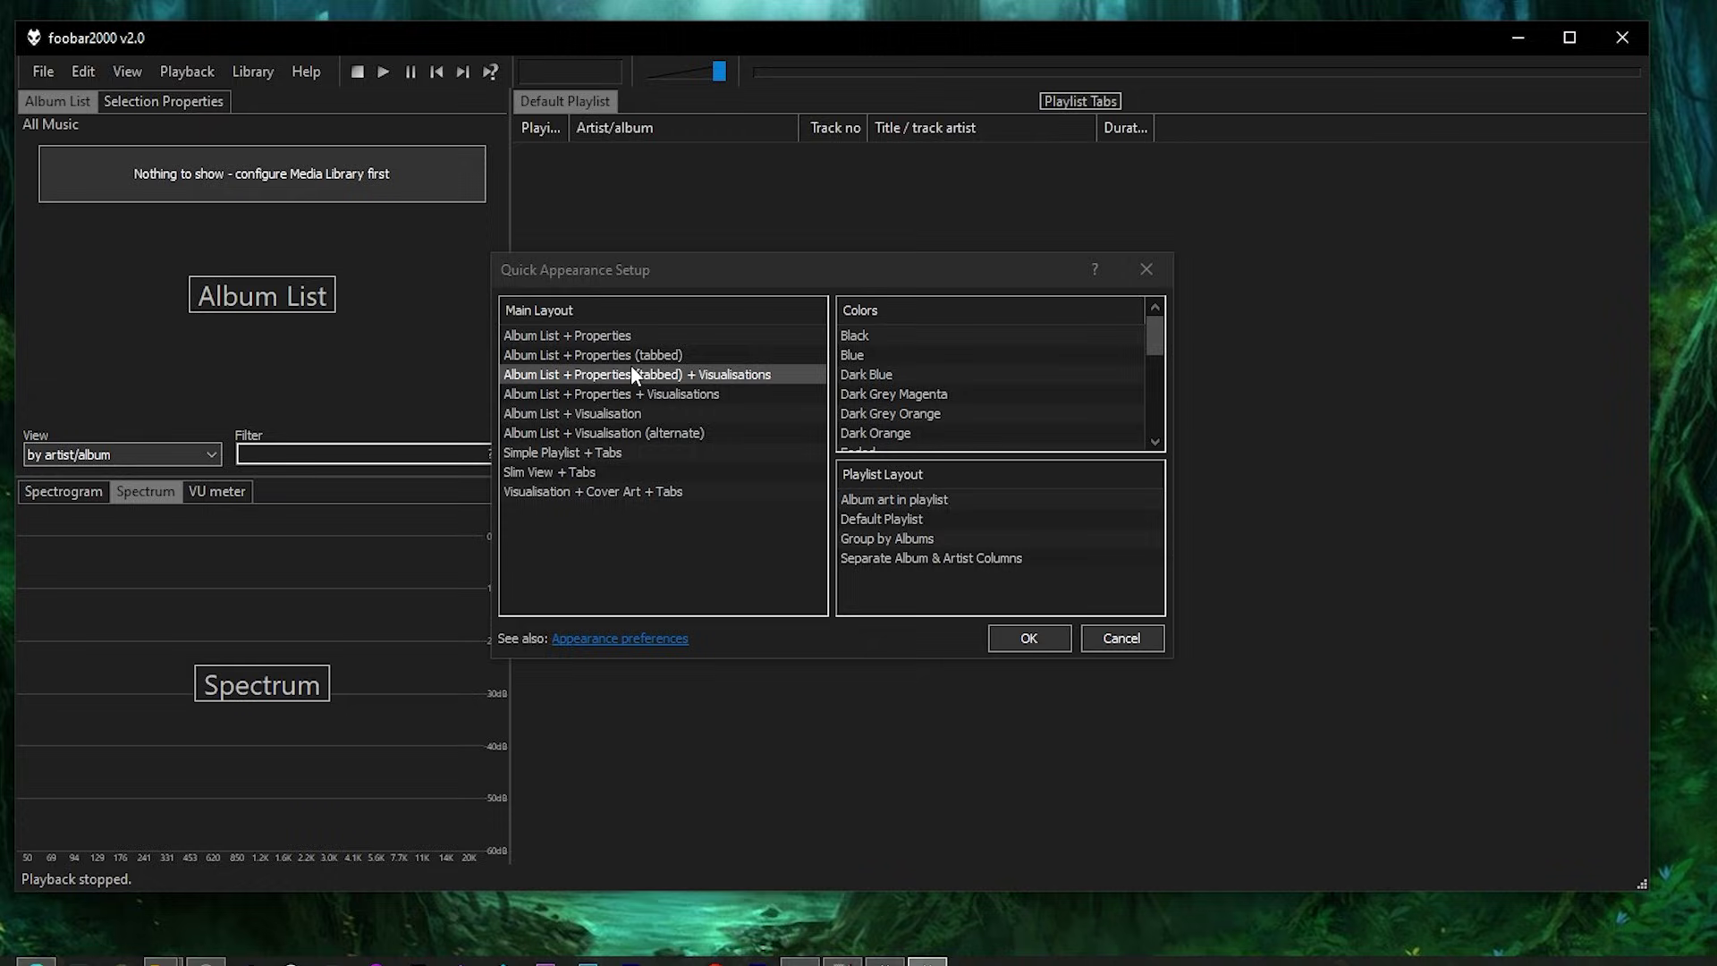
click(1029, 639)
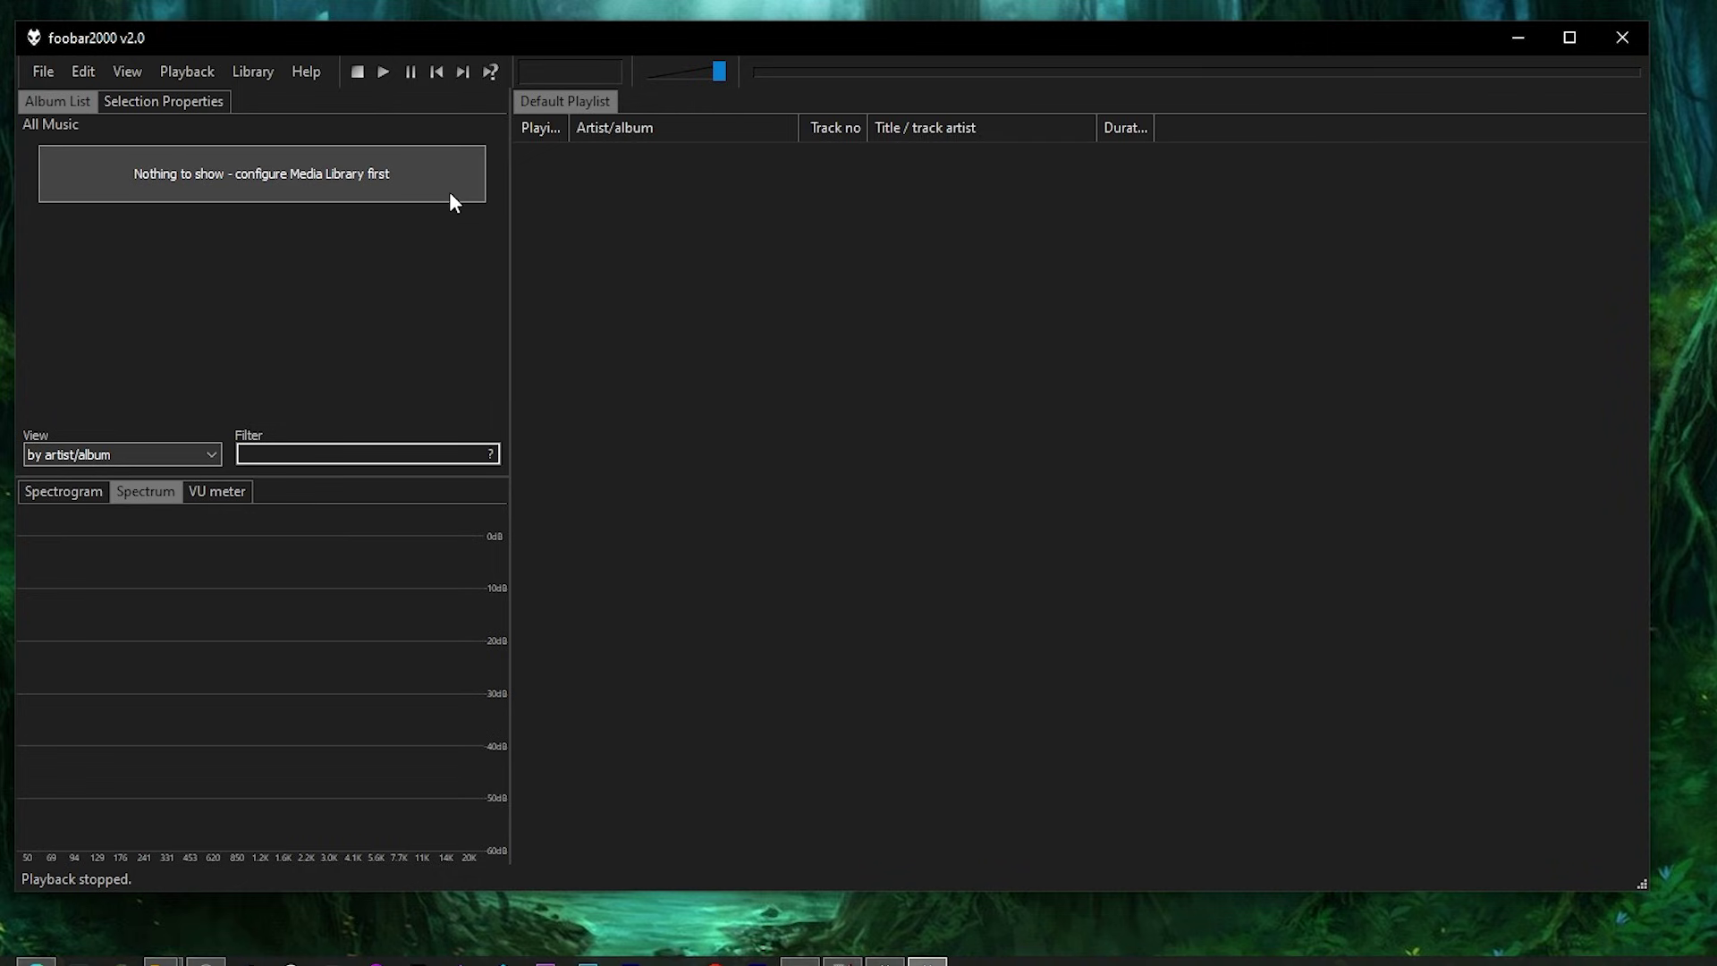
Add the music folders M:\anime, M:\dungeon and M:\music to the Media Library and apply the change
click(309, 174)
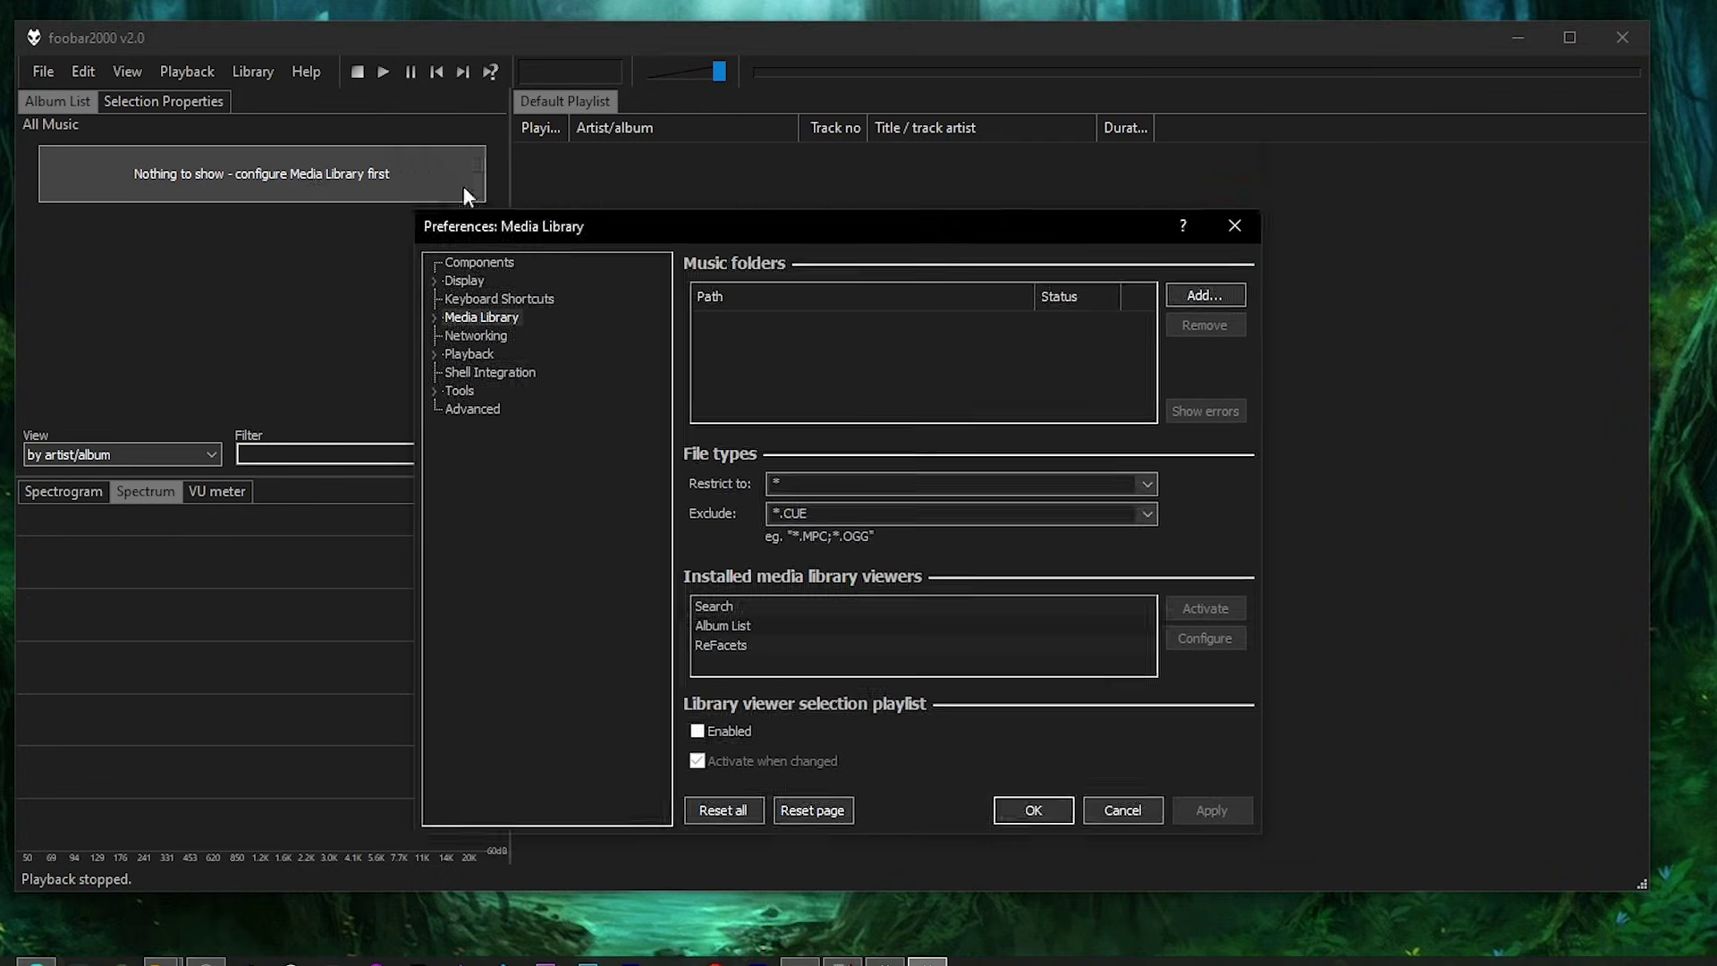
click(1236, 228)
click(37, 74)
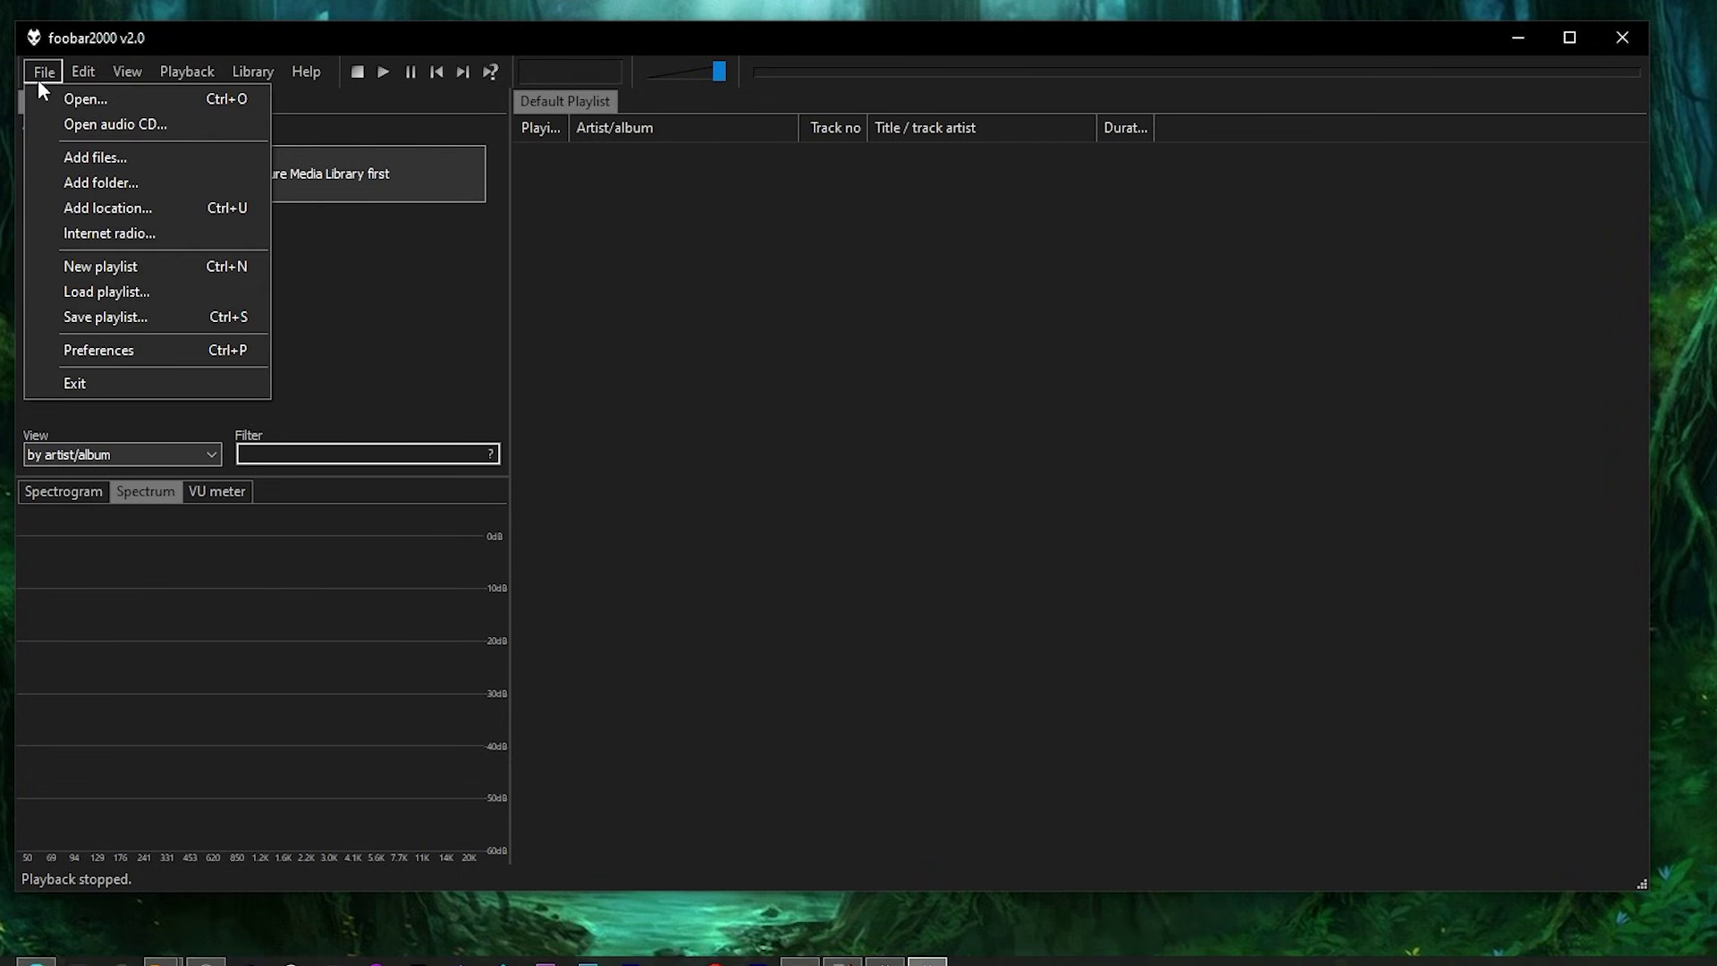
click(102, 356)
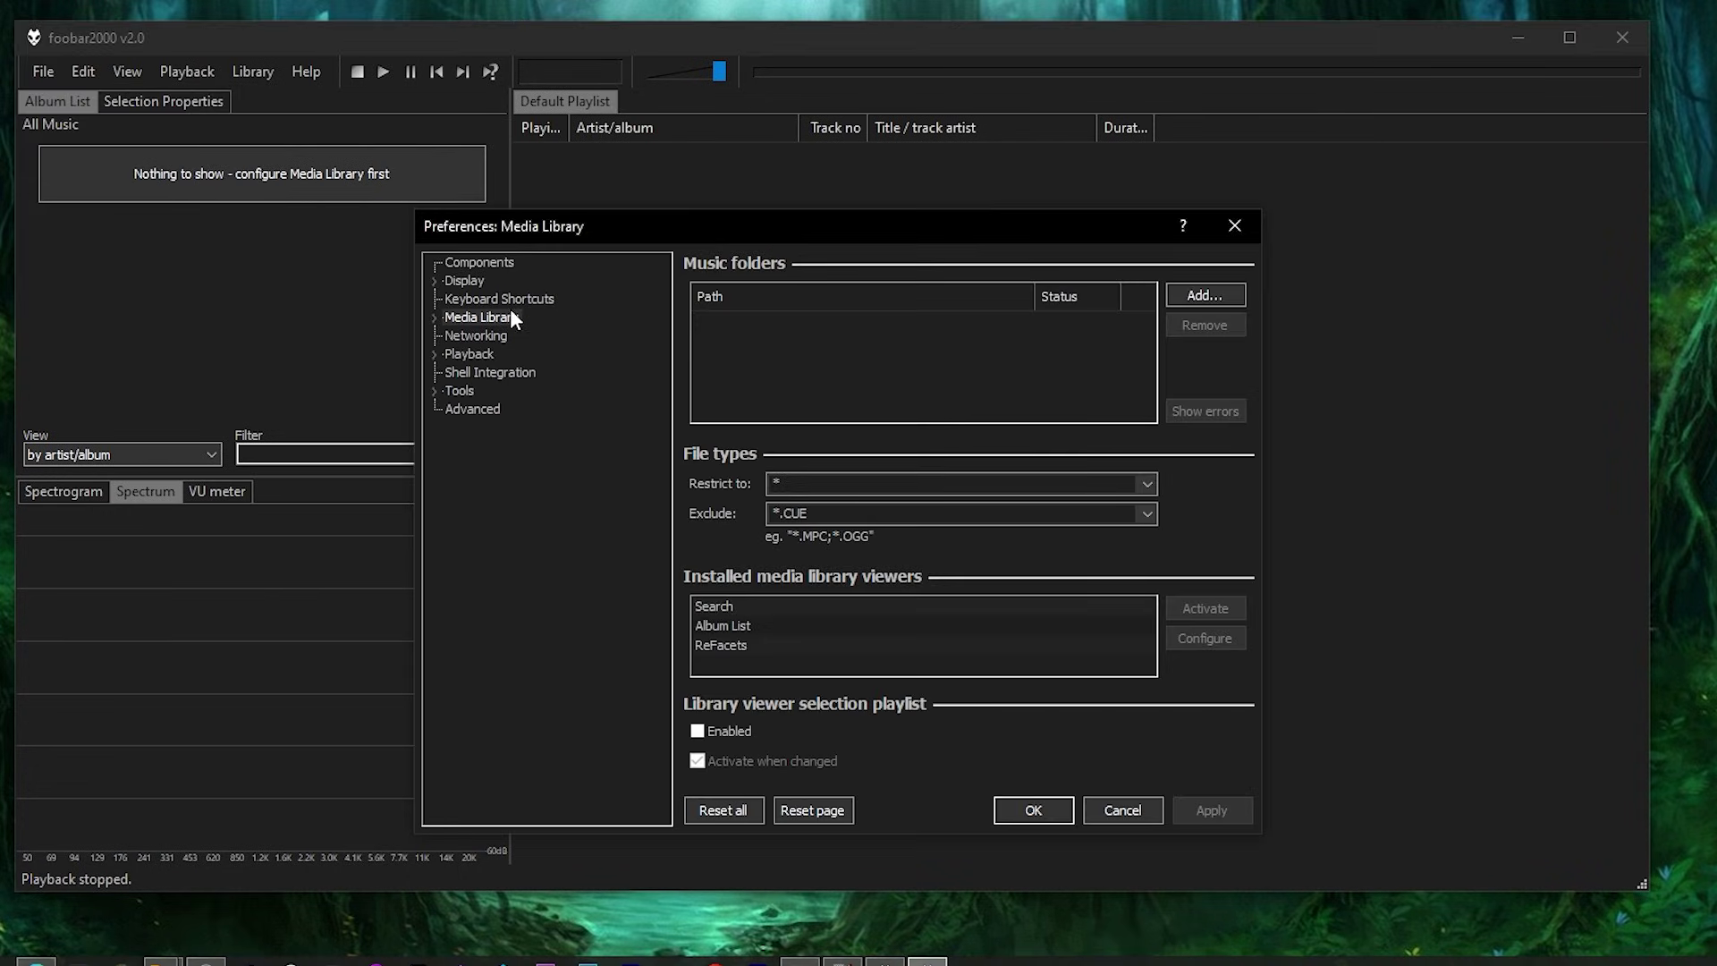
click(1231, 295)
key(ctrl+a)
key(Return)
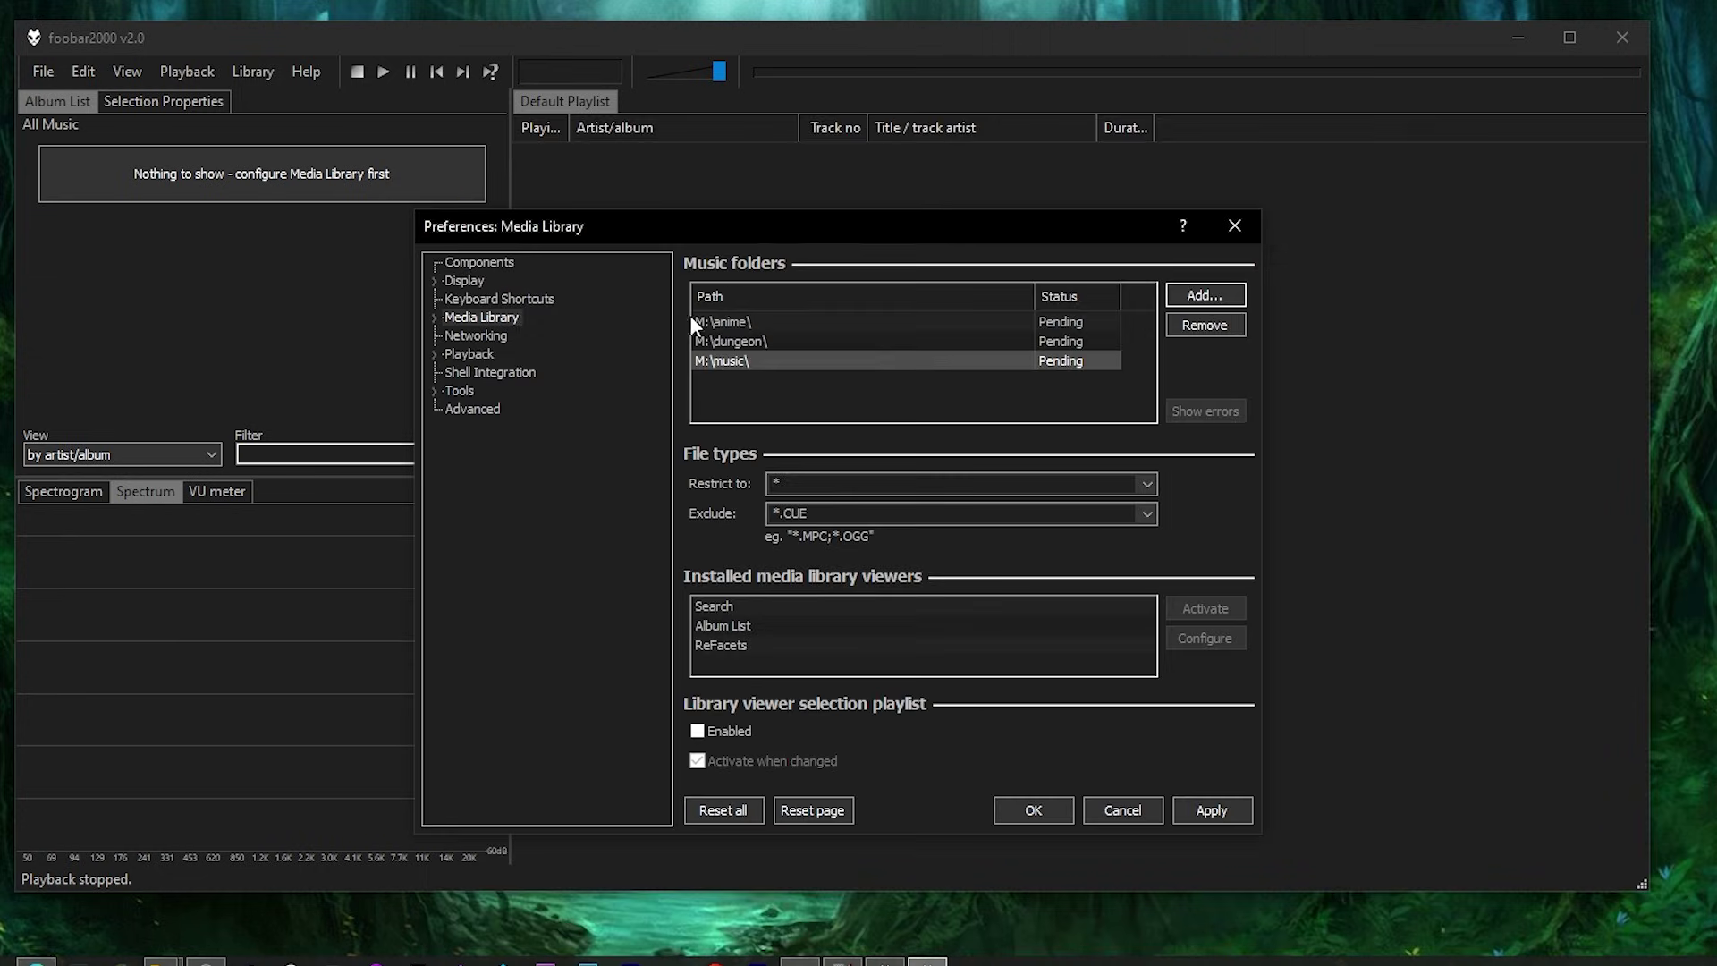
drag(797, 245, 790, 87)
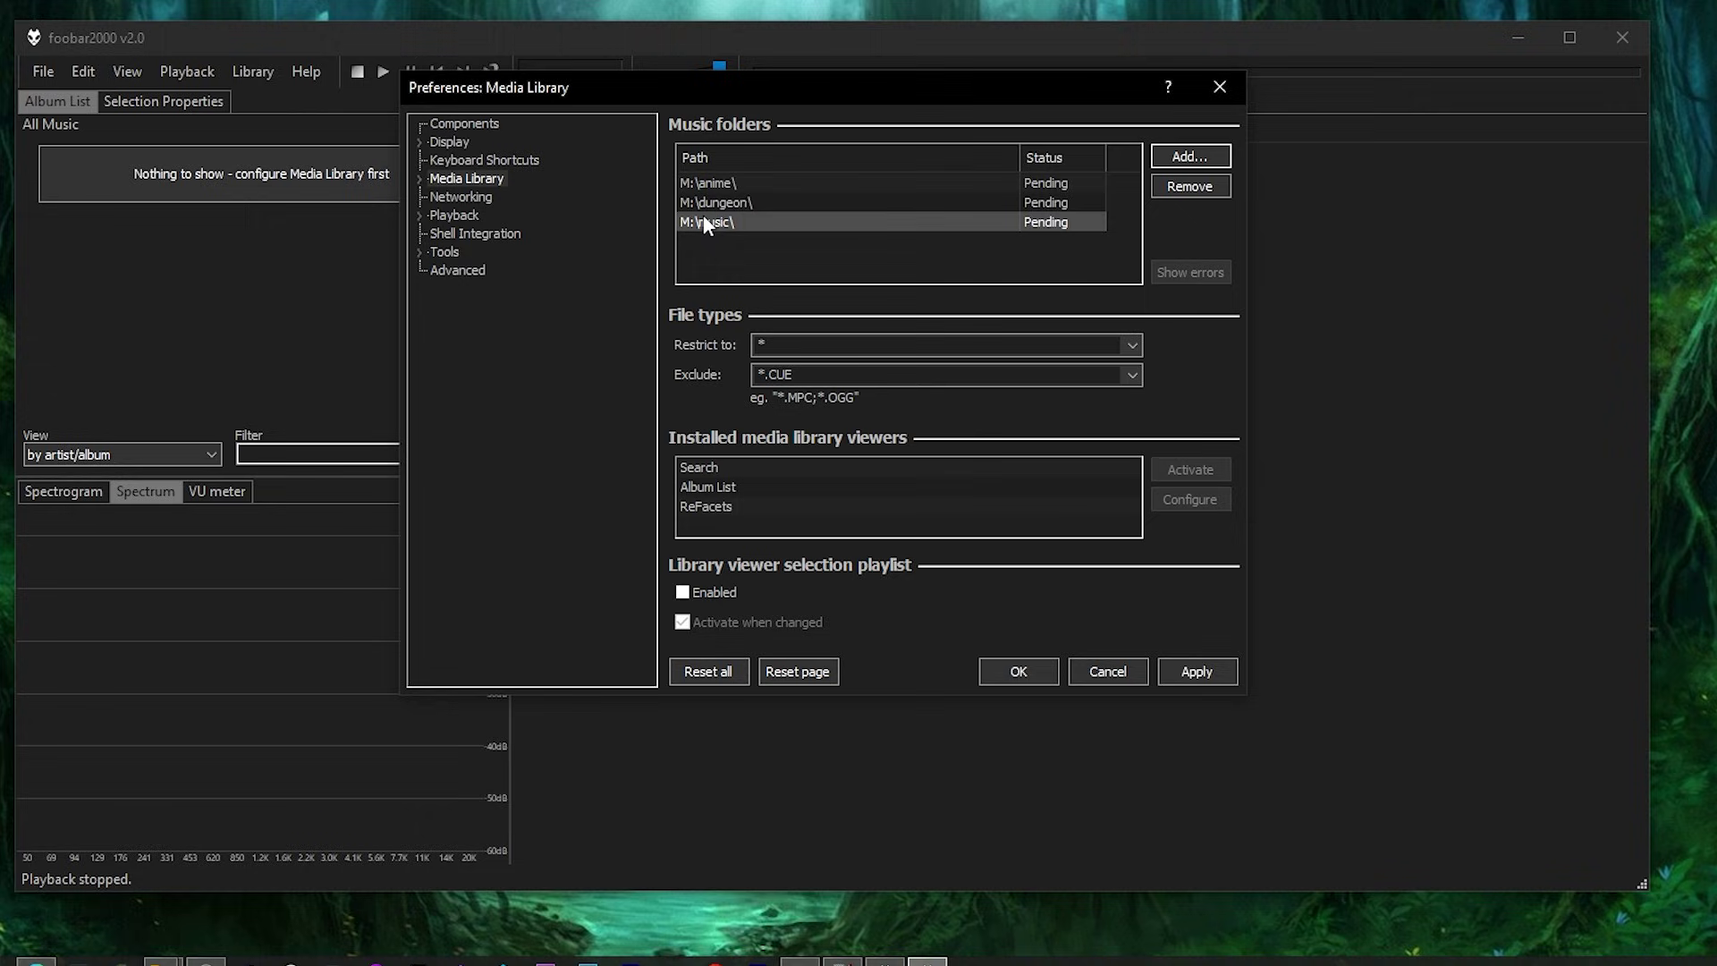
click(1188, 671)
click(1204, 671)
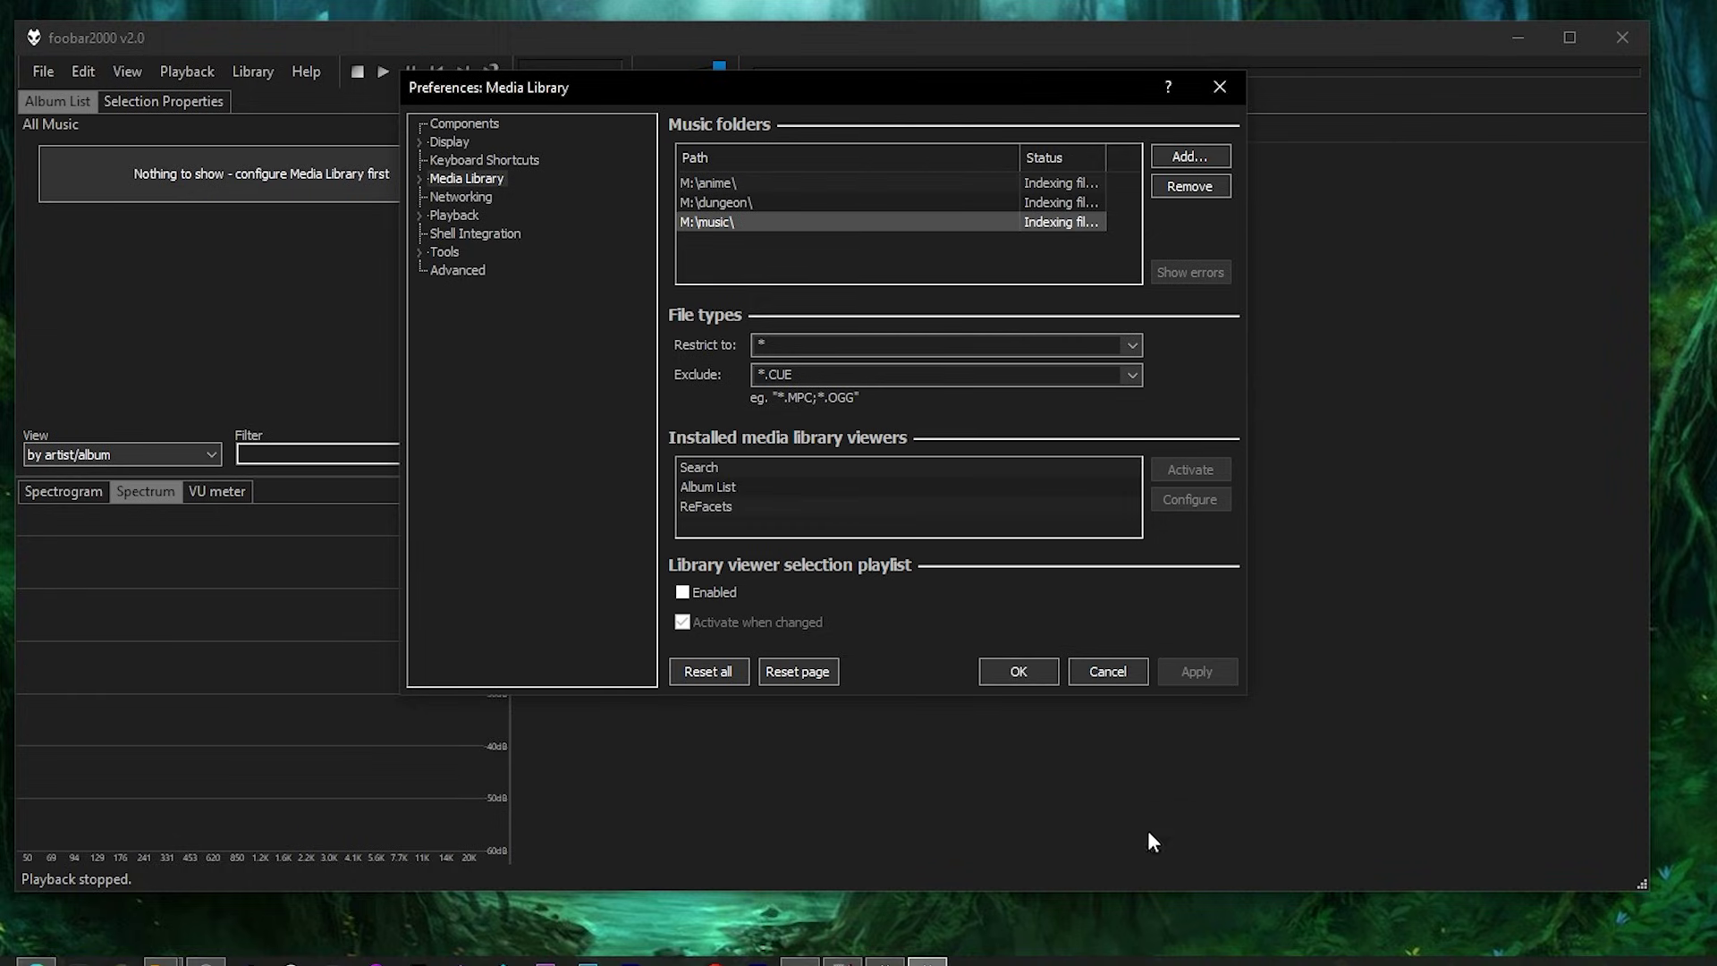
click(1010, 680)
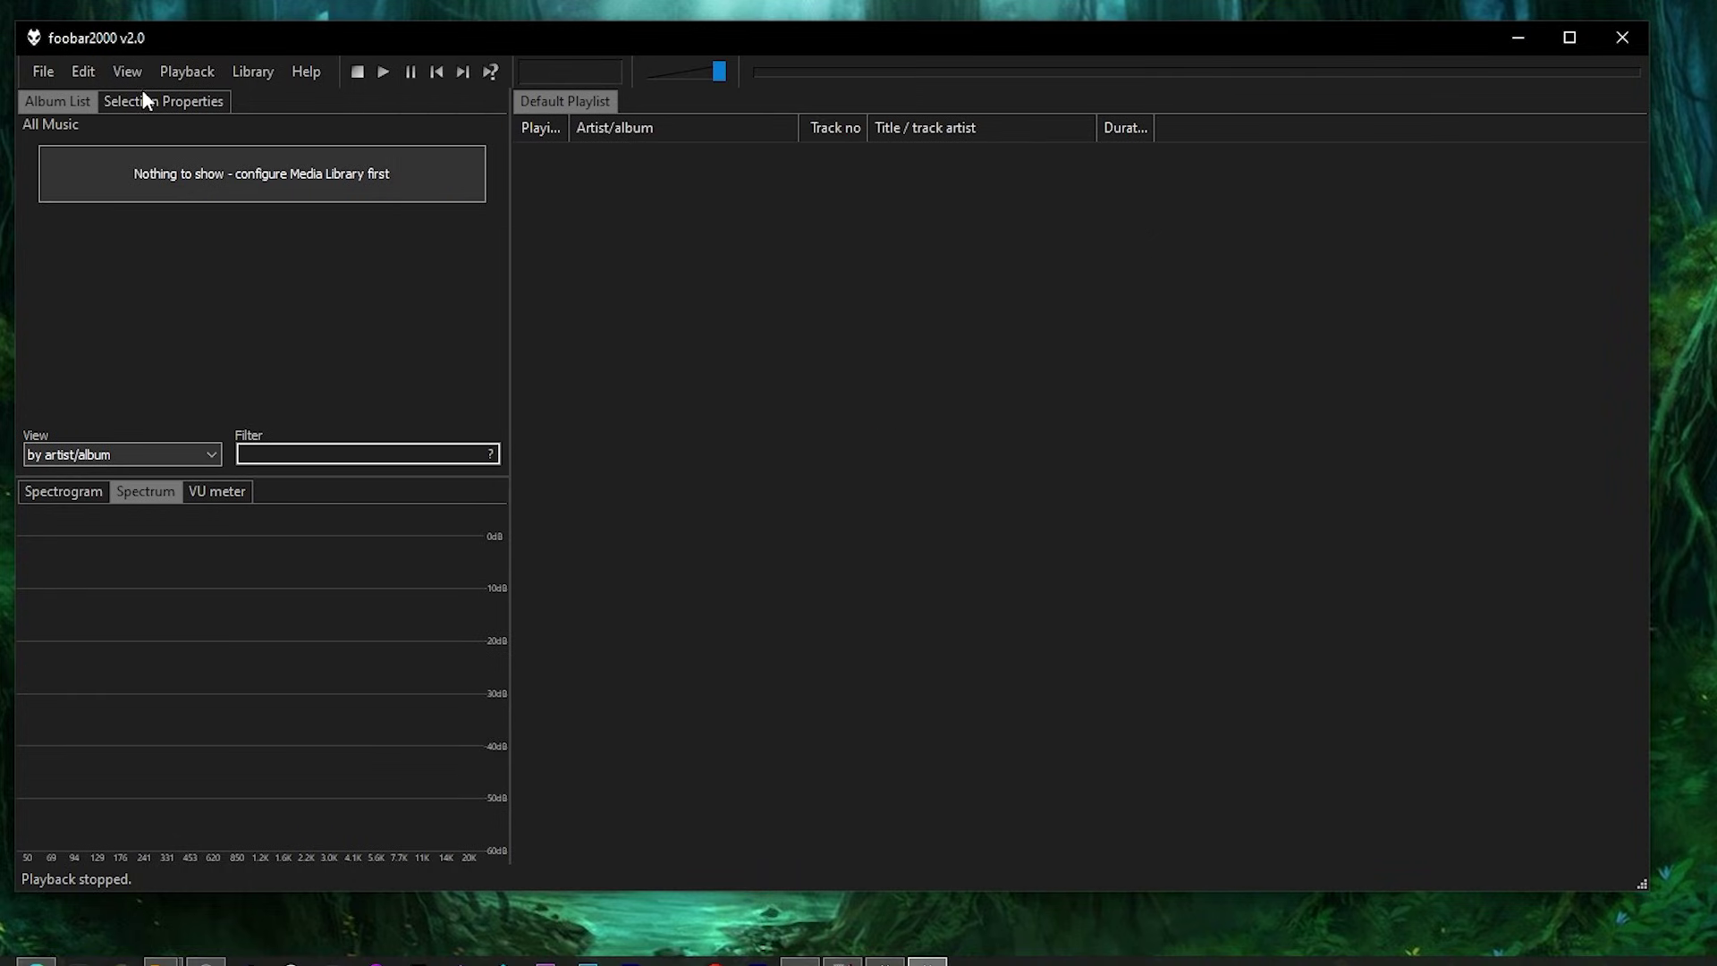
Install the foo_spider_monkey_panel, foo_openlyrics-v1.7 and foo_wave_minibar_mod components from D:\foobar and restart the player to load them
click(41, 73)
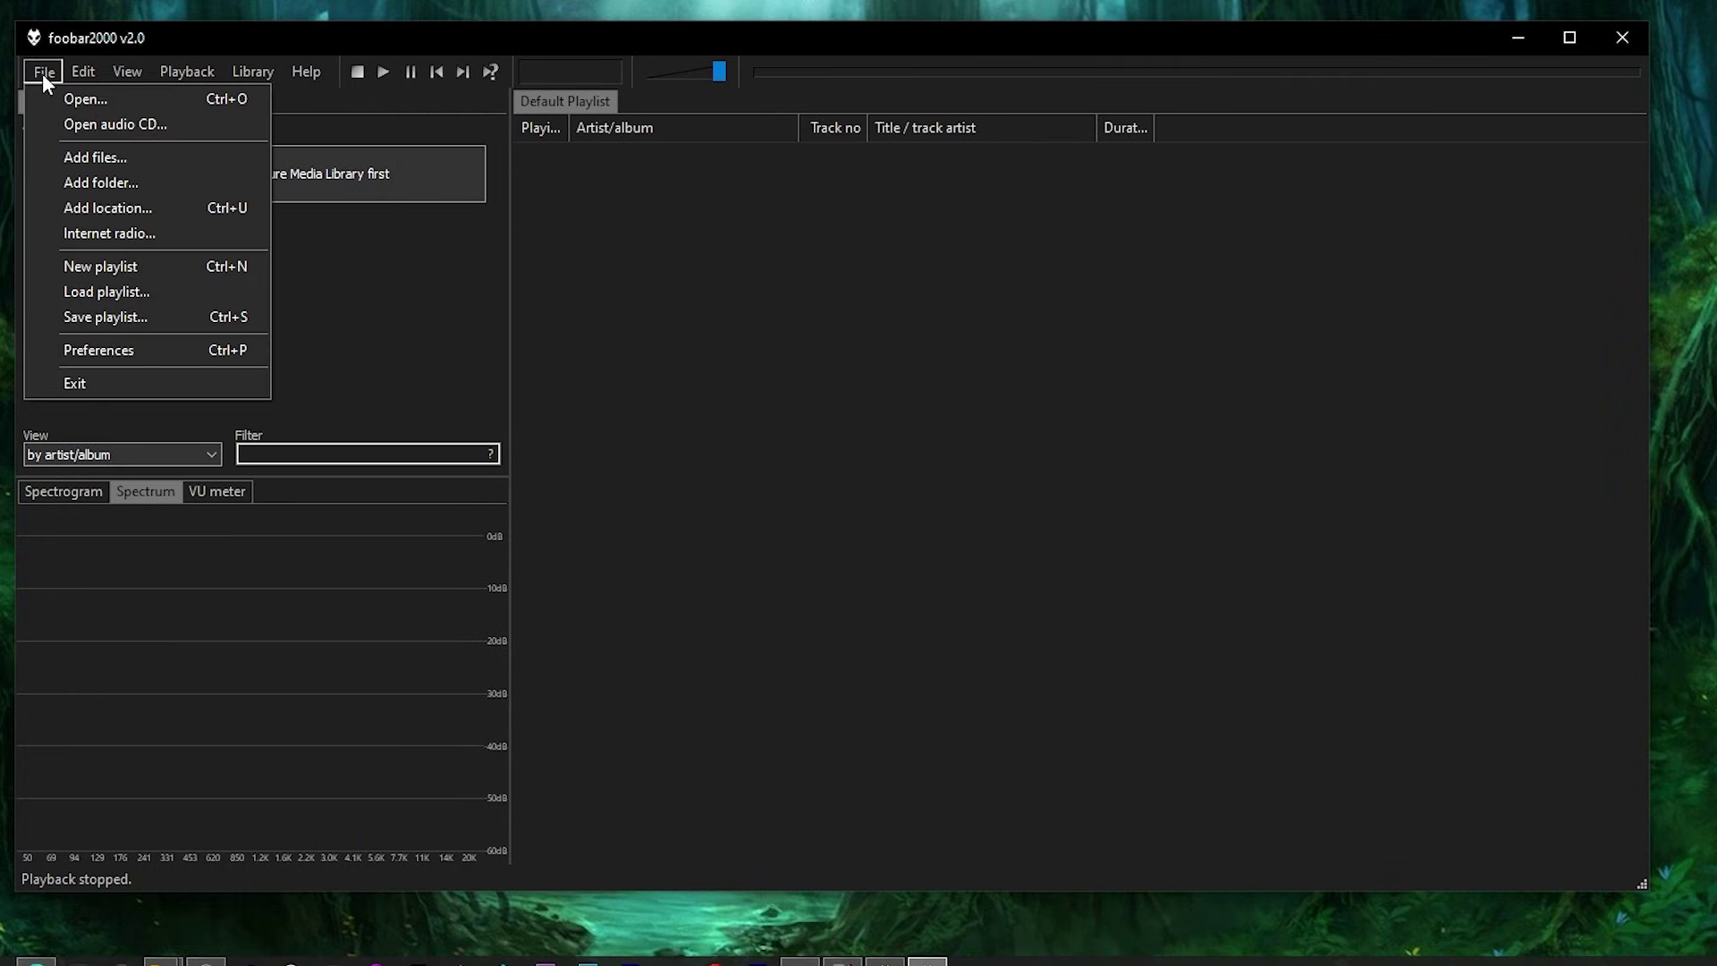
click(134, 354)
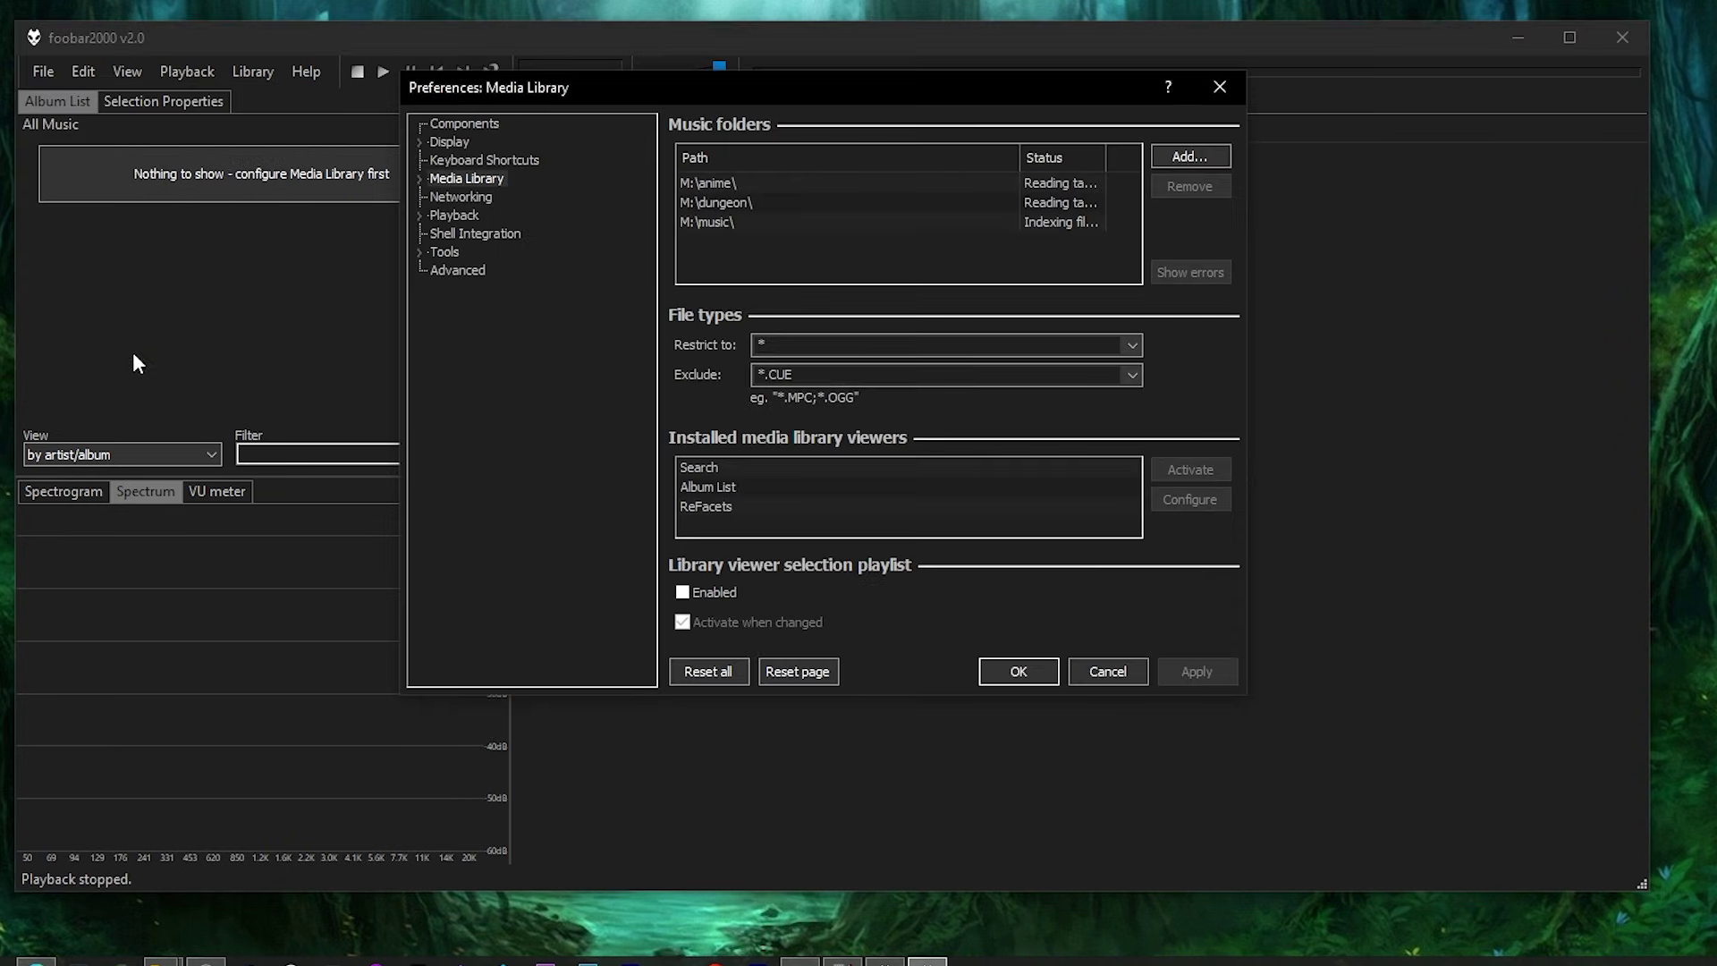
click(473, 122)
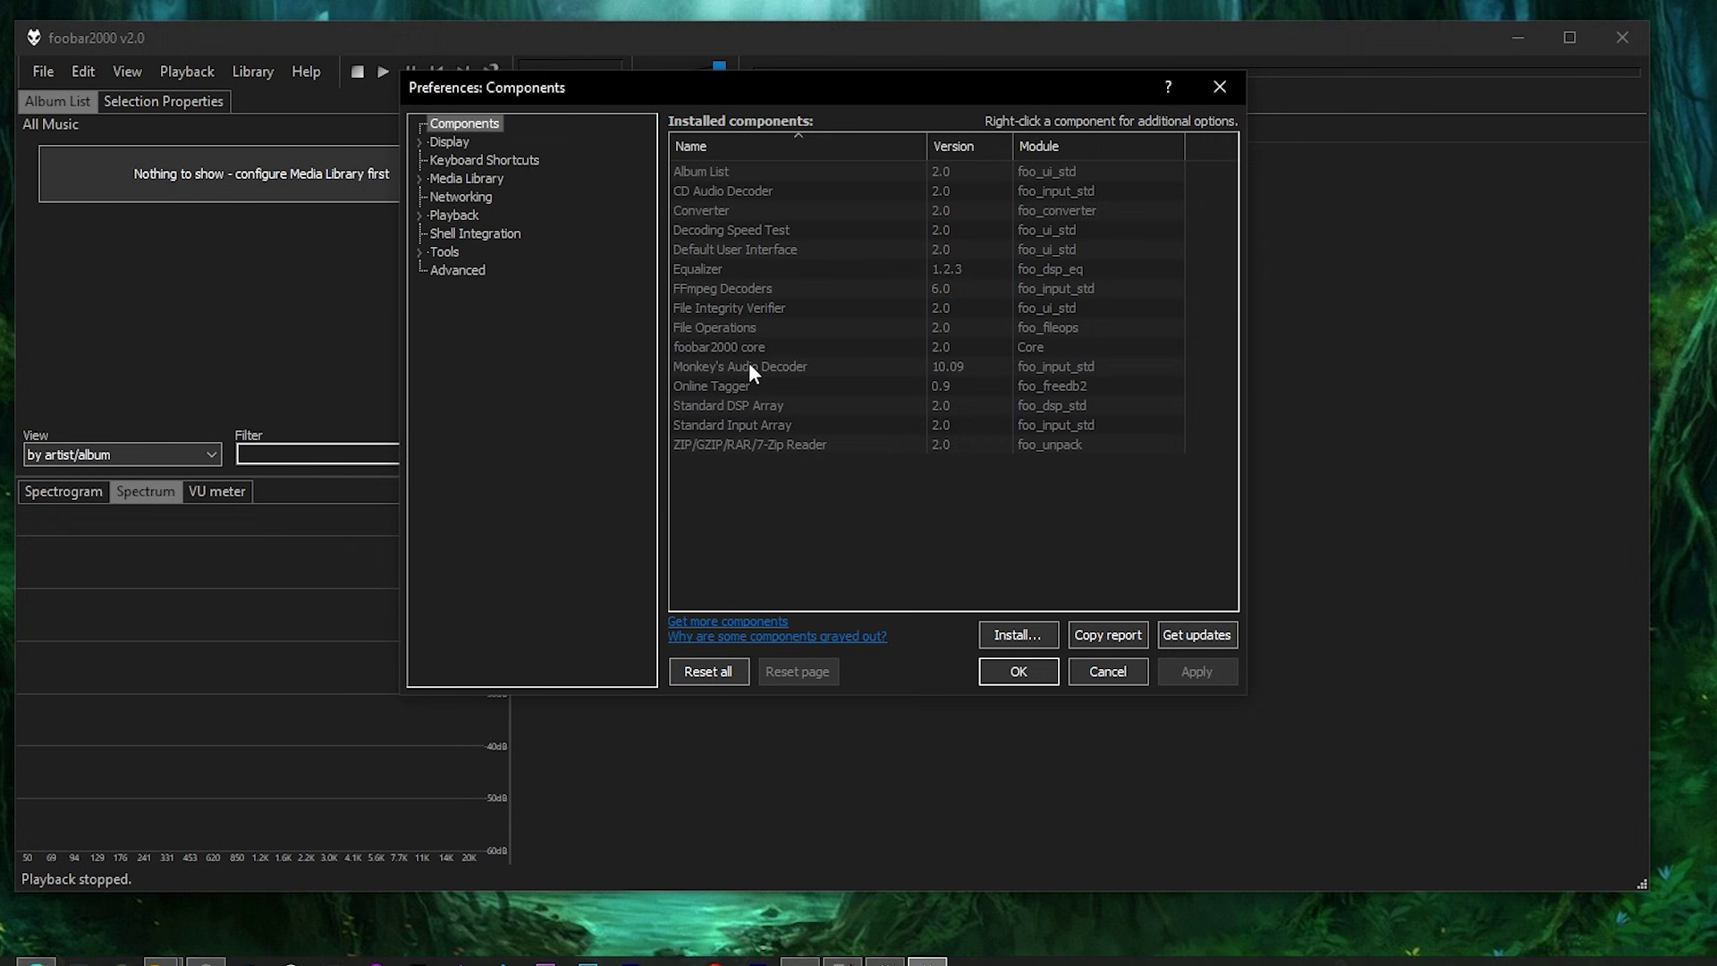
click(1017, 637)
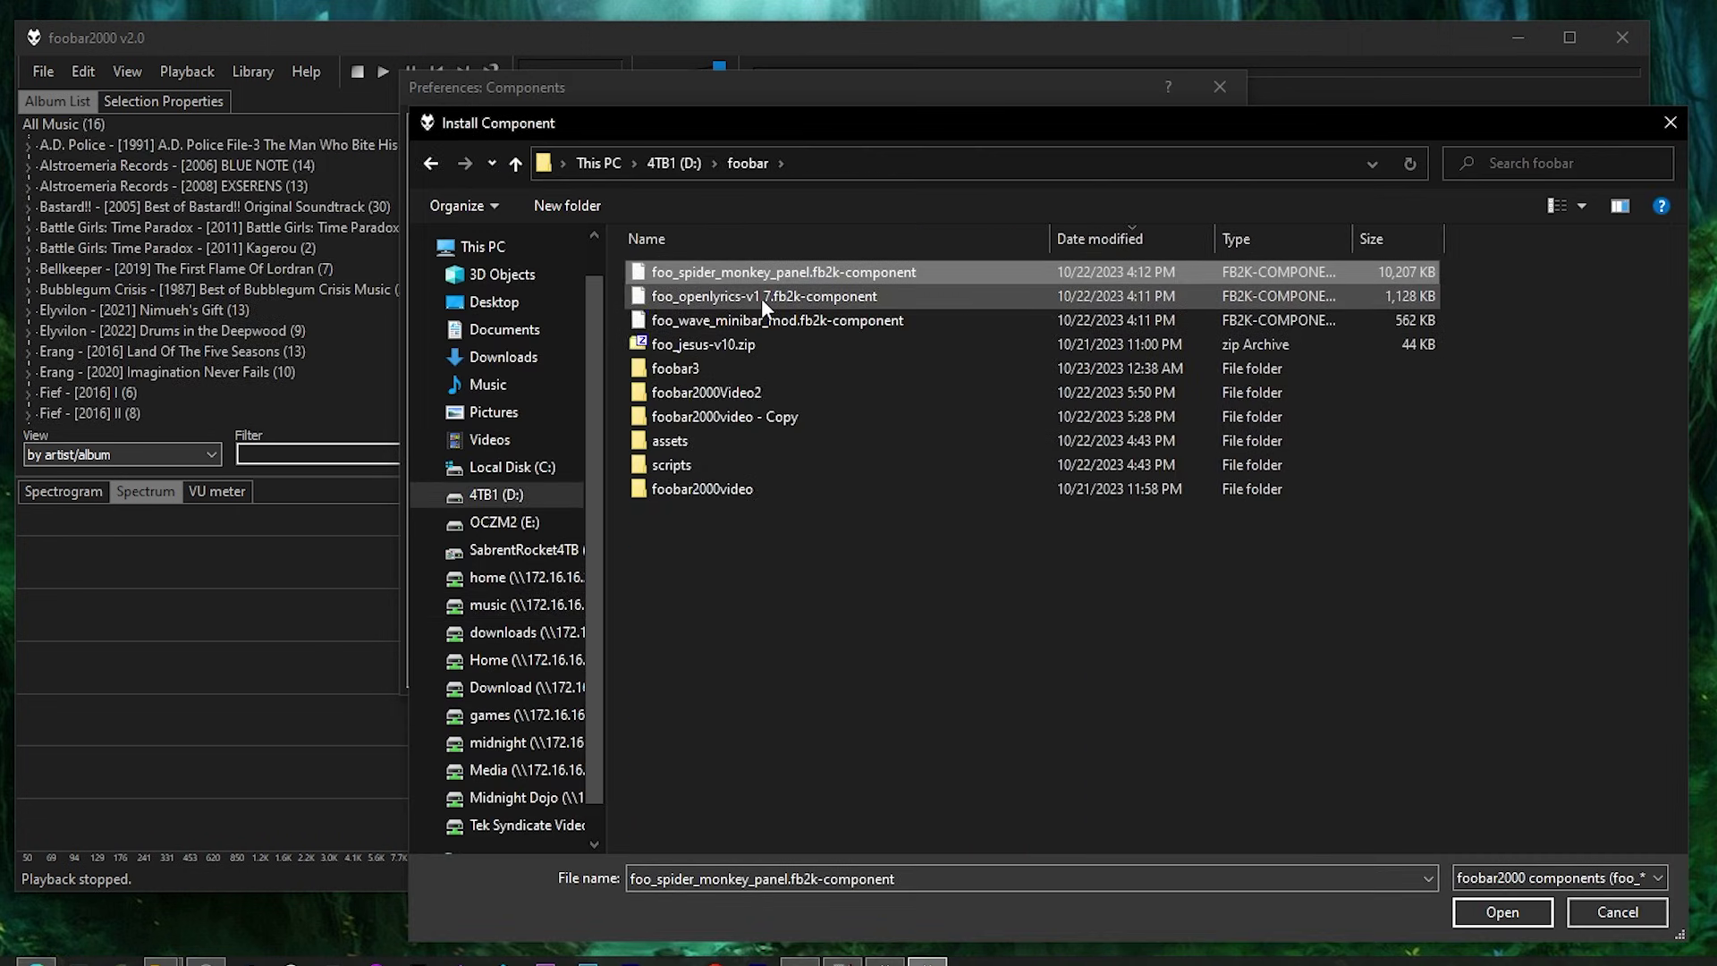
ctrl+click(782, 318)
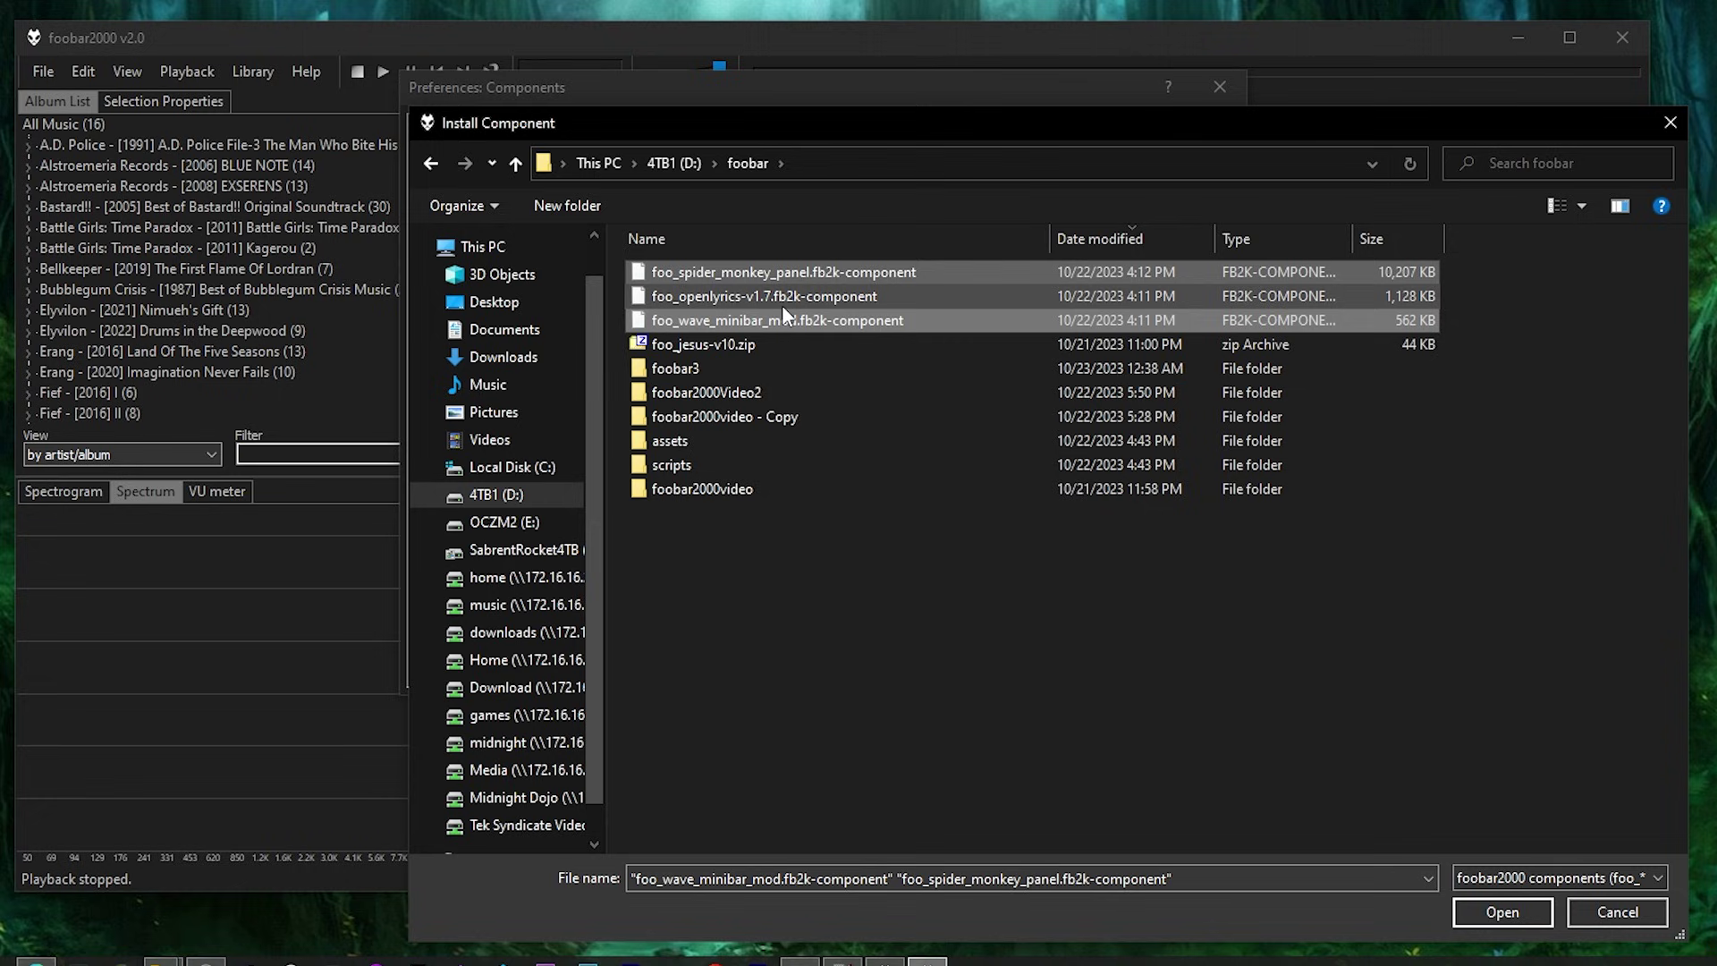
ctrl+click(782, 303)
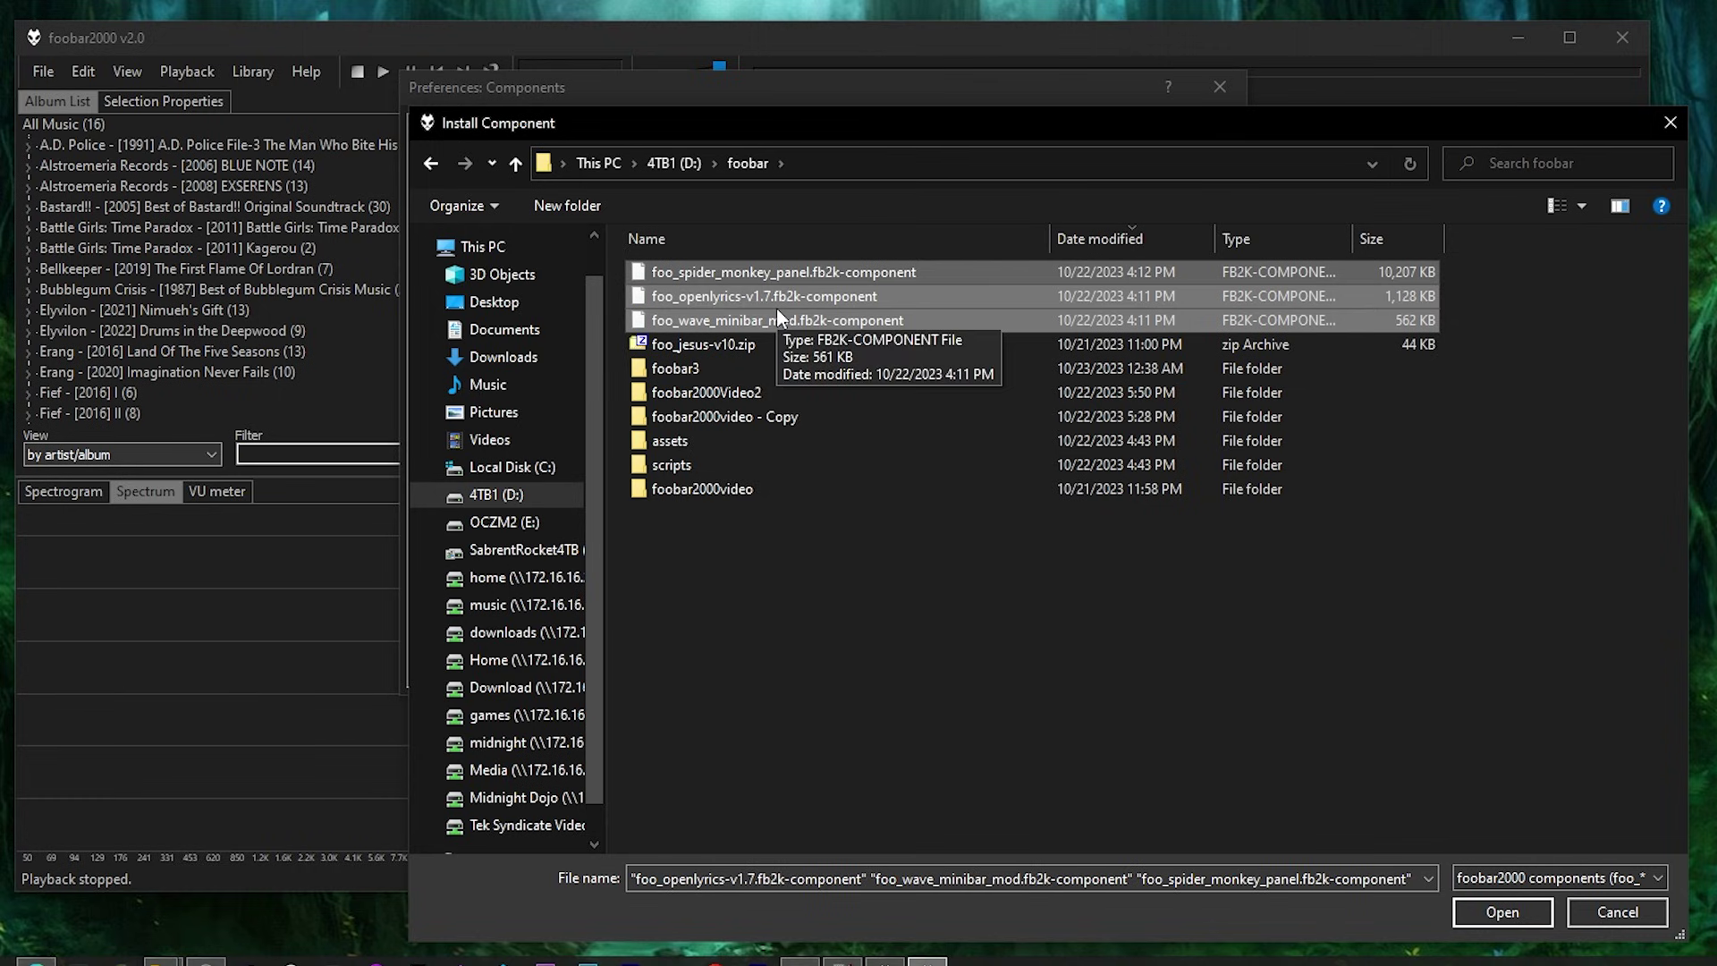
click(1528, 915)
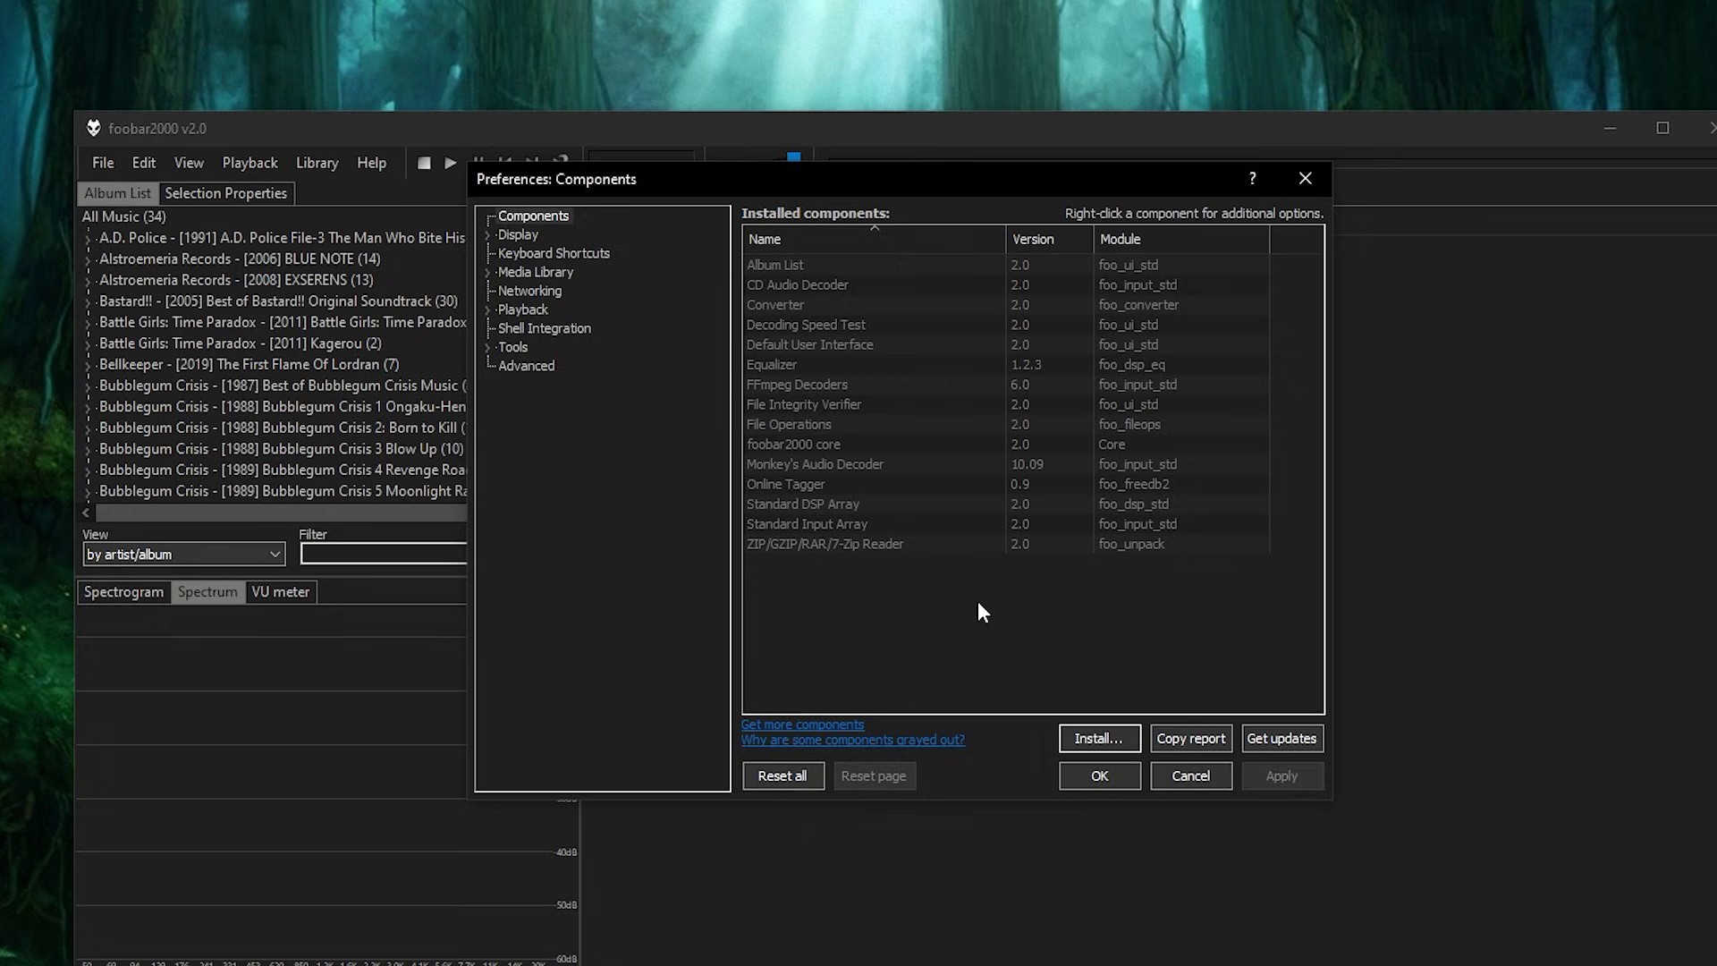
click(1289, 798)
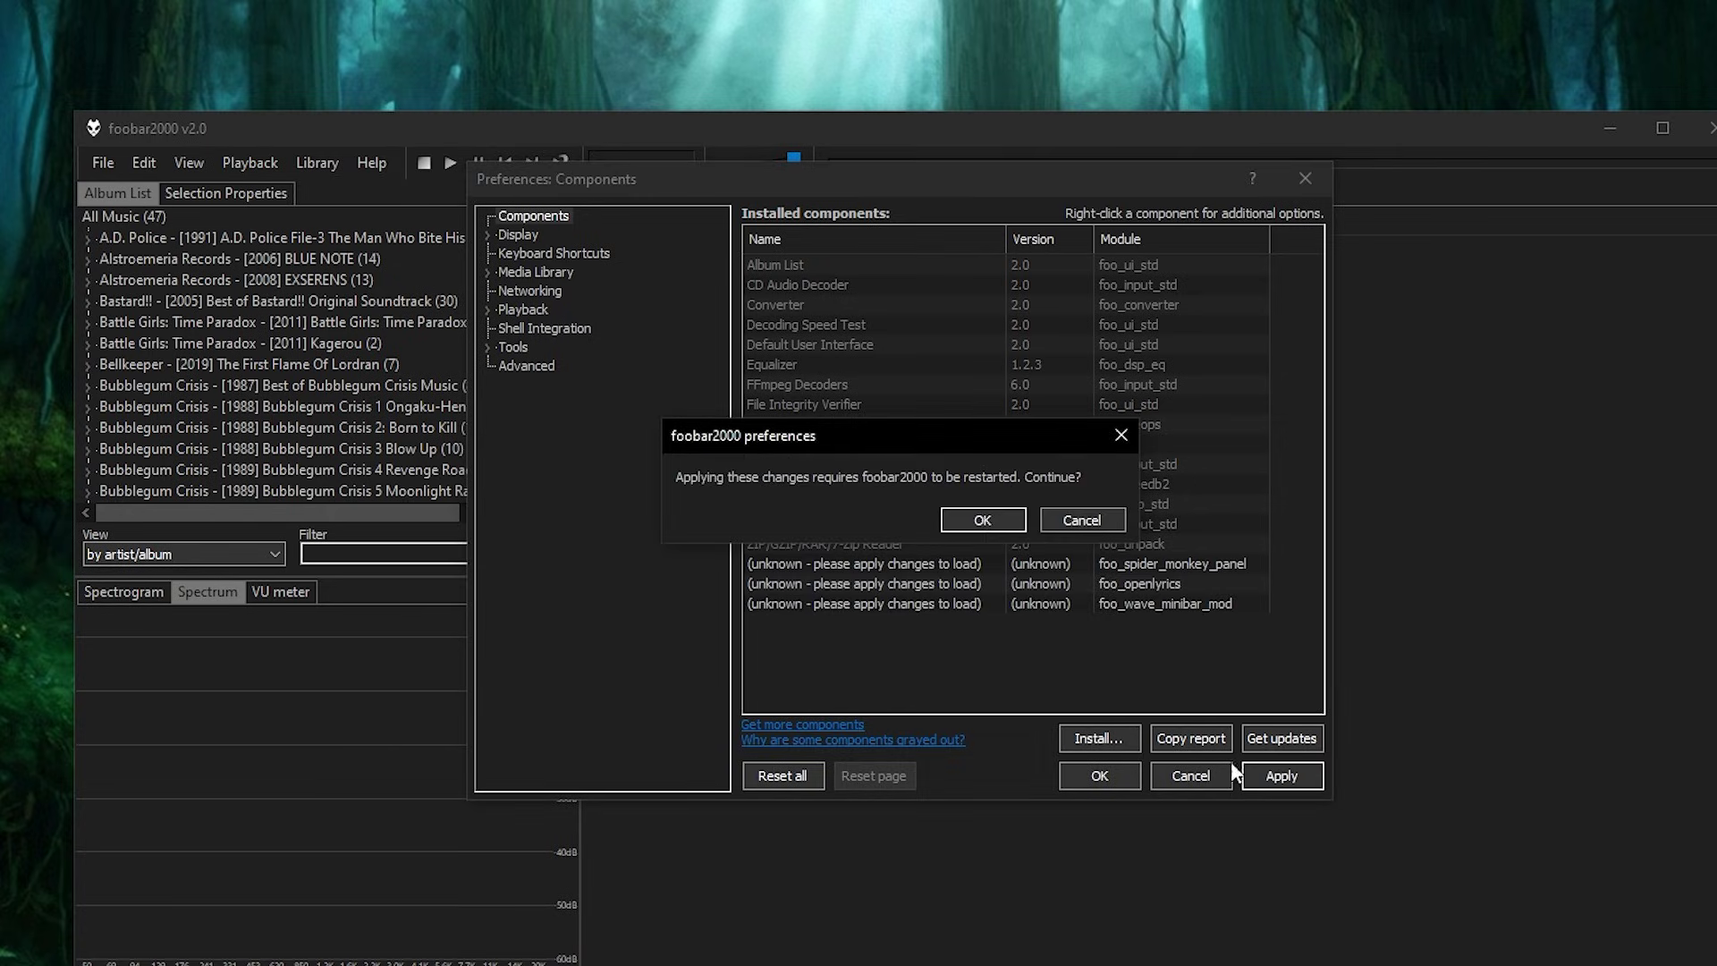
click(998, 522)
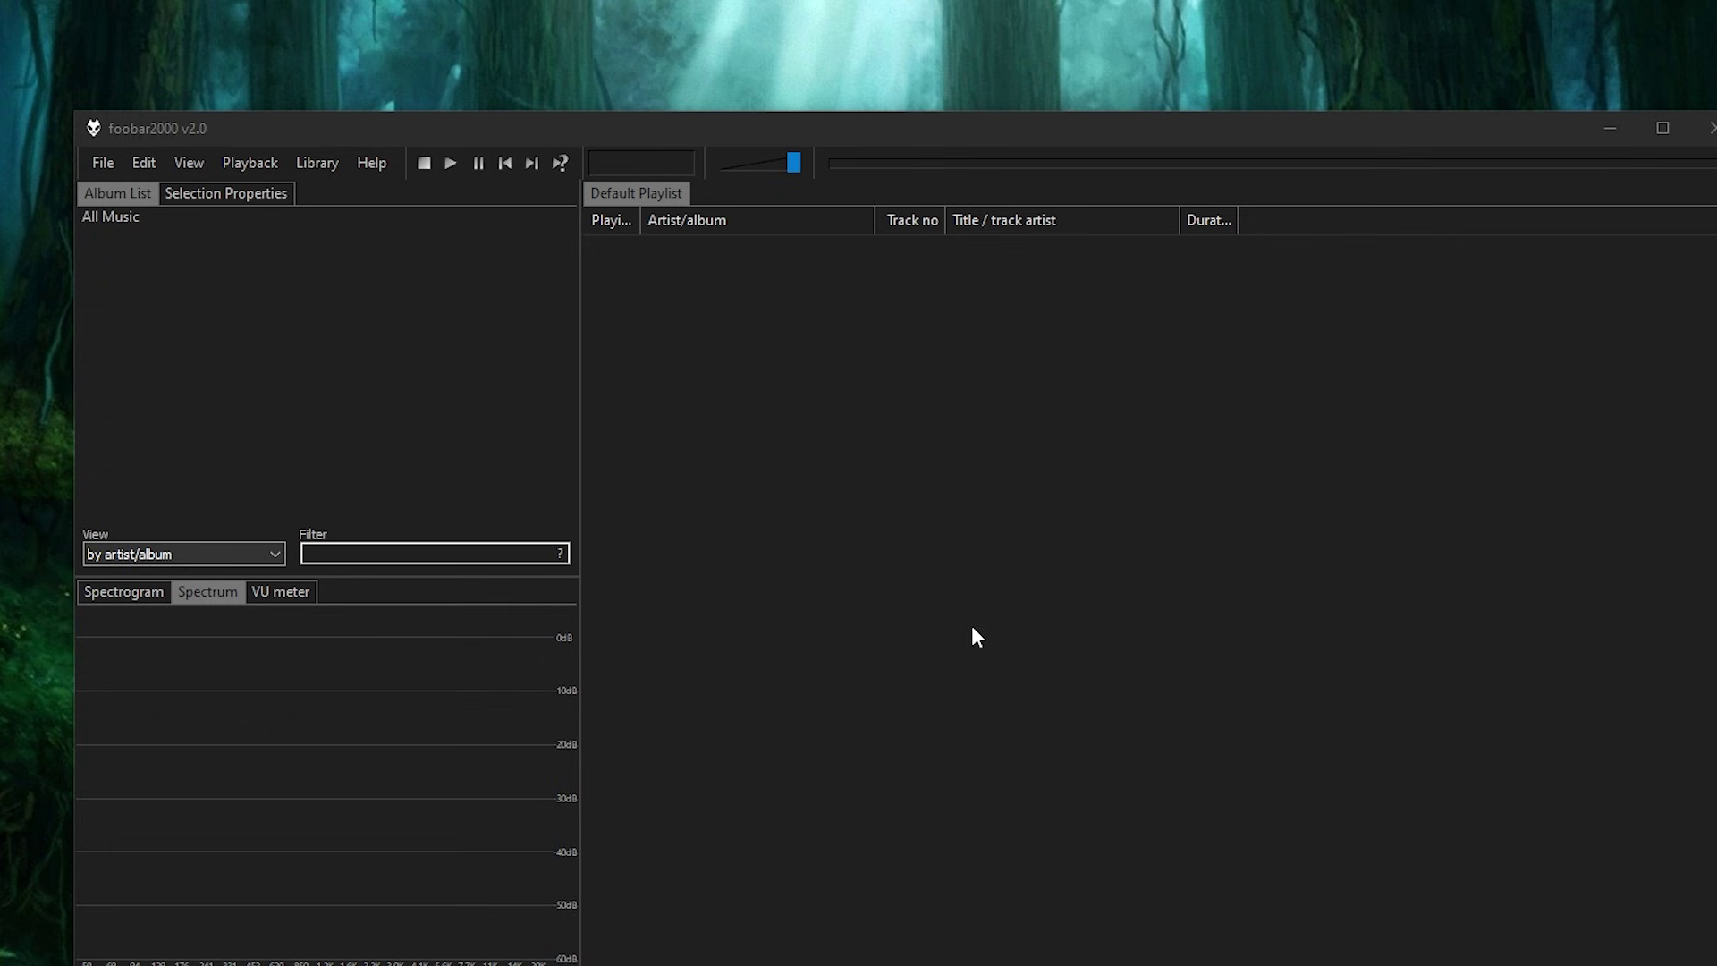
Enable layout editing mode and accept its introductory notice
click(93, 224)
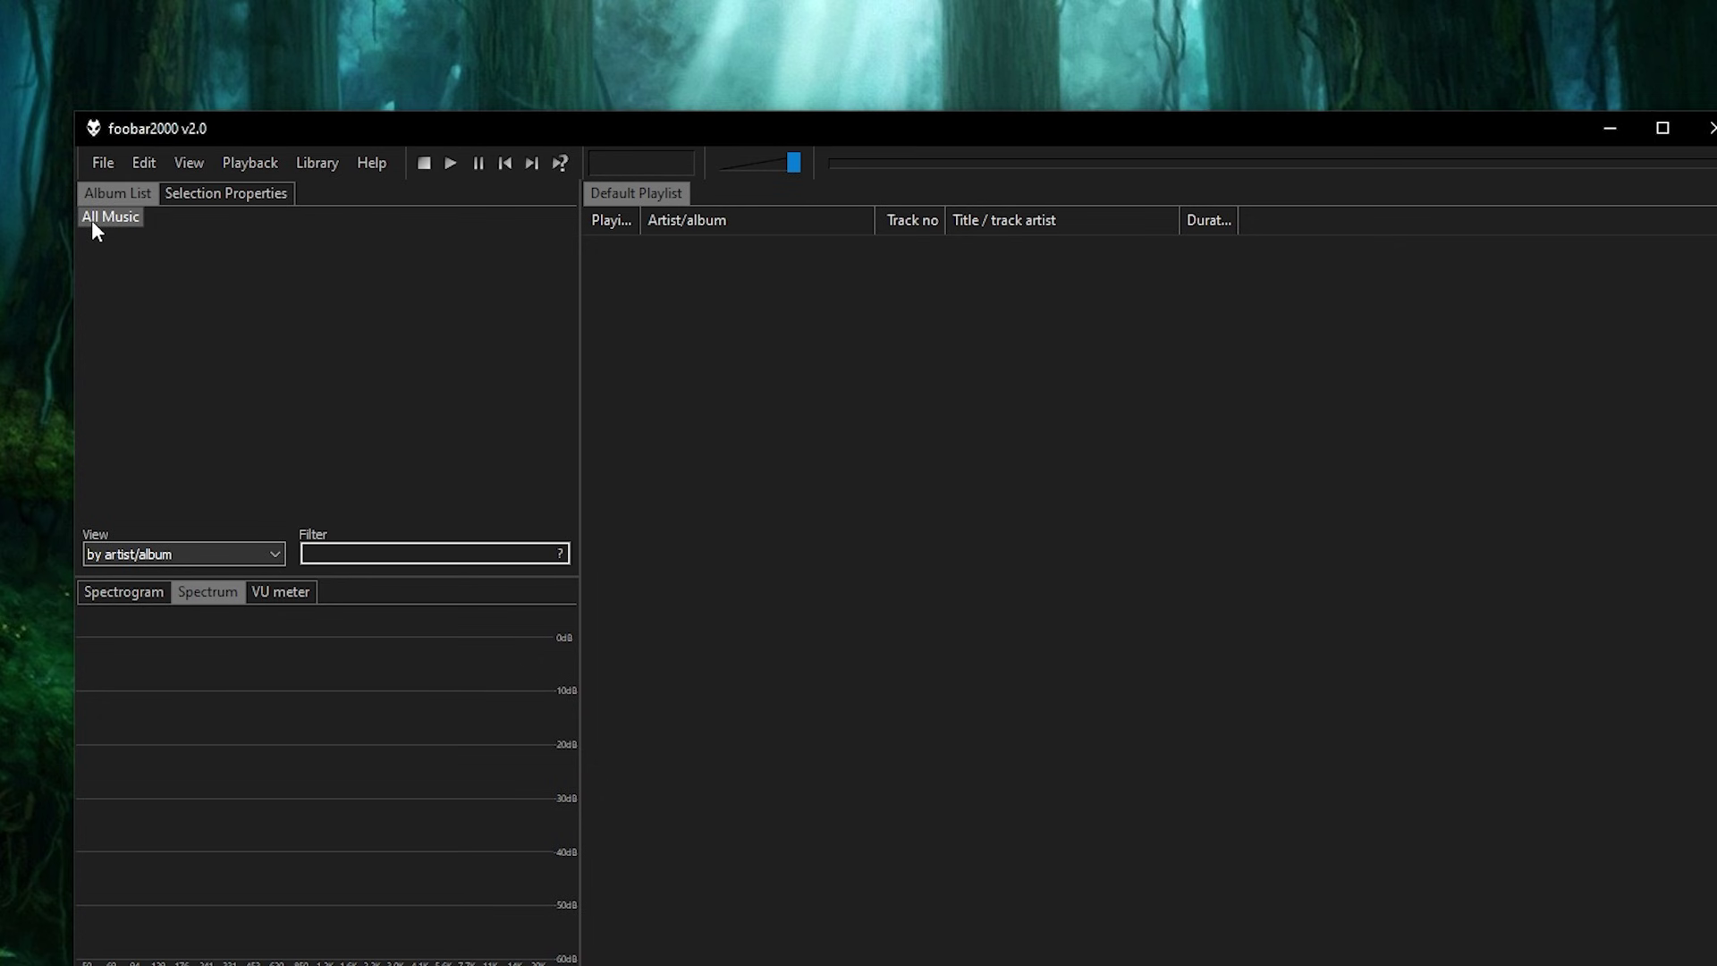
drag(820, 126, 781, 57)
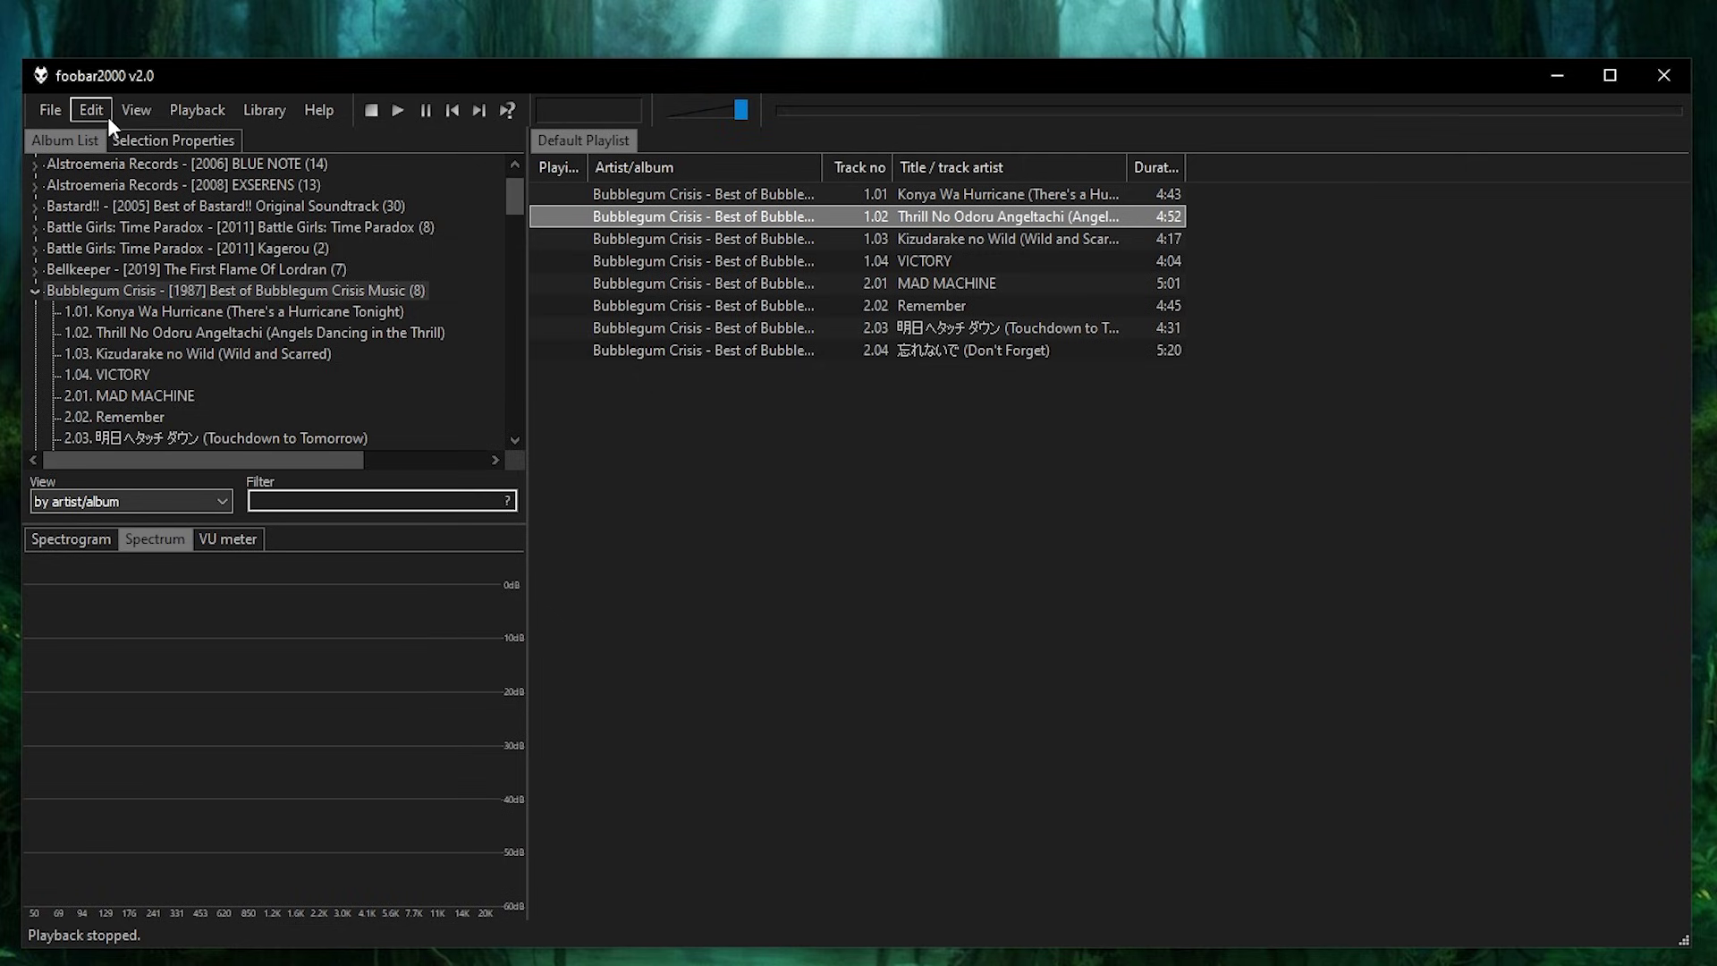
click(146, 115)
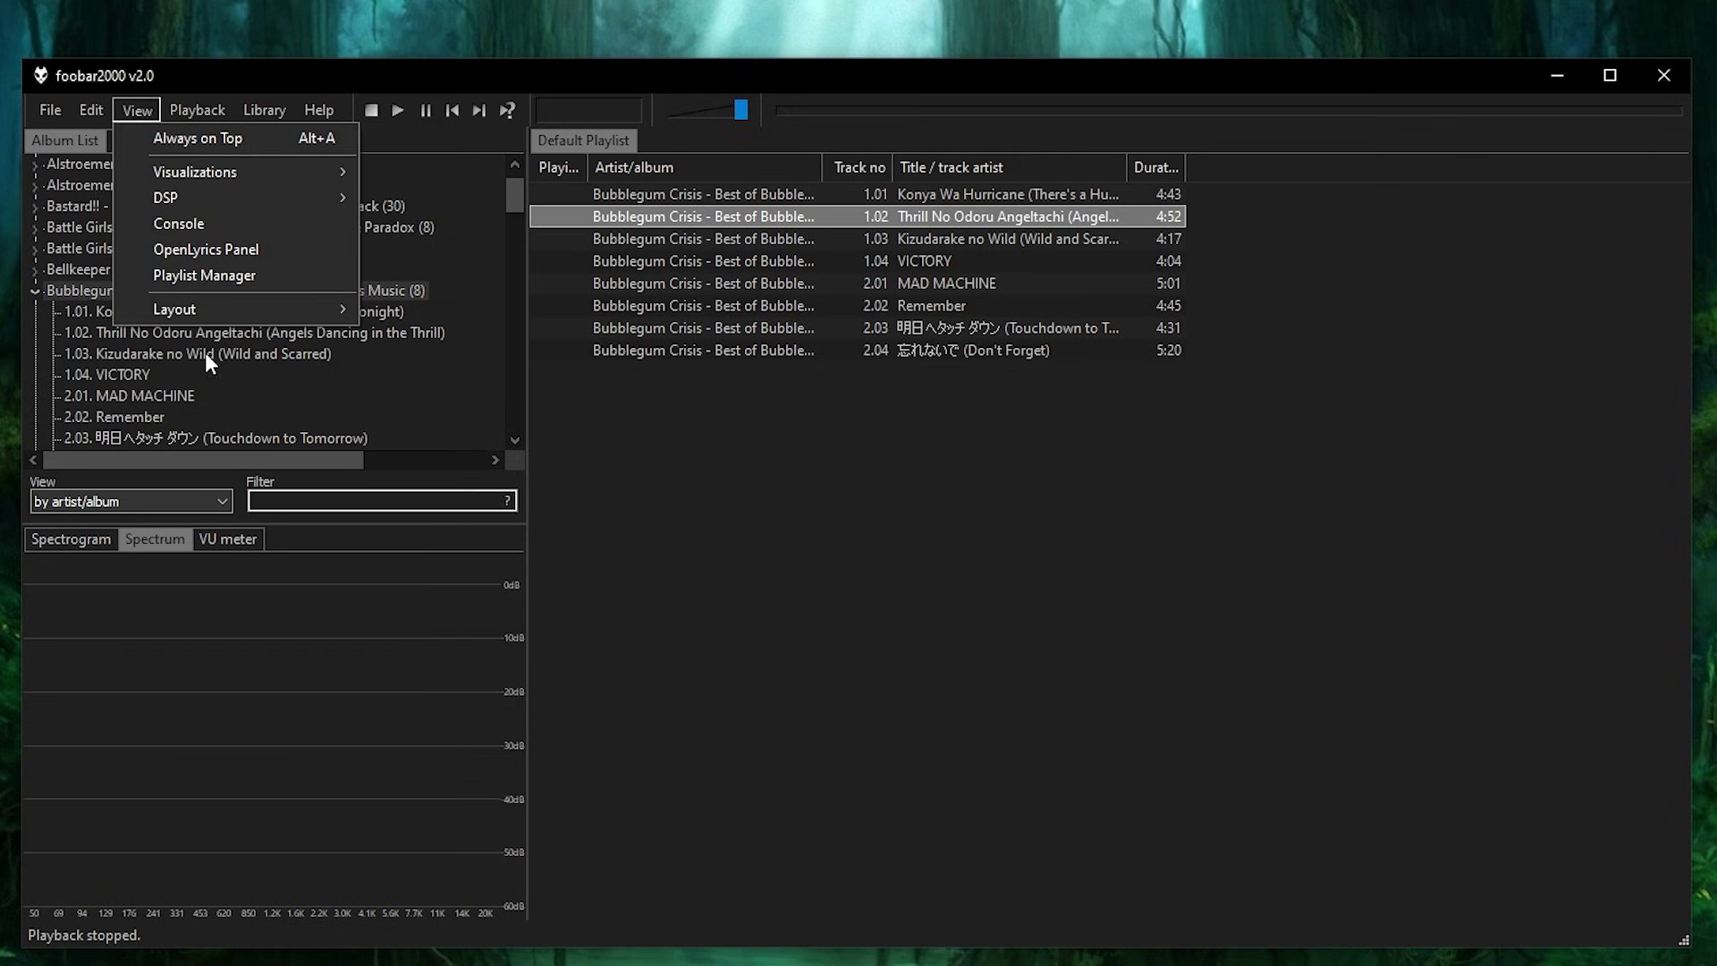
mouse_move(200, 309)
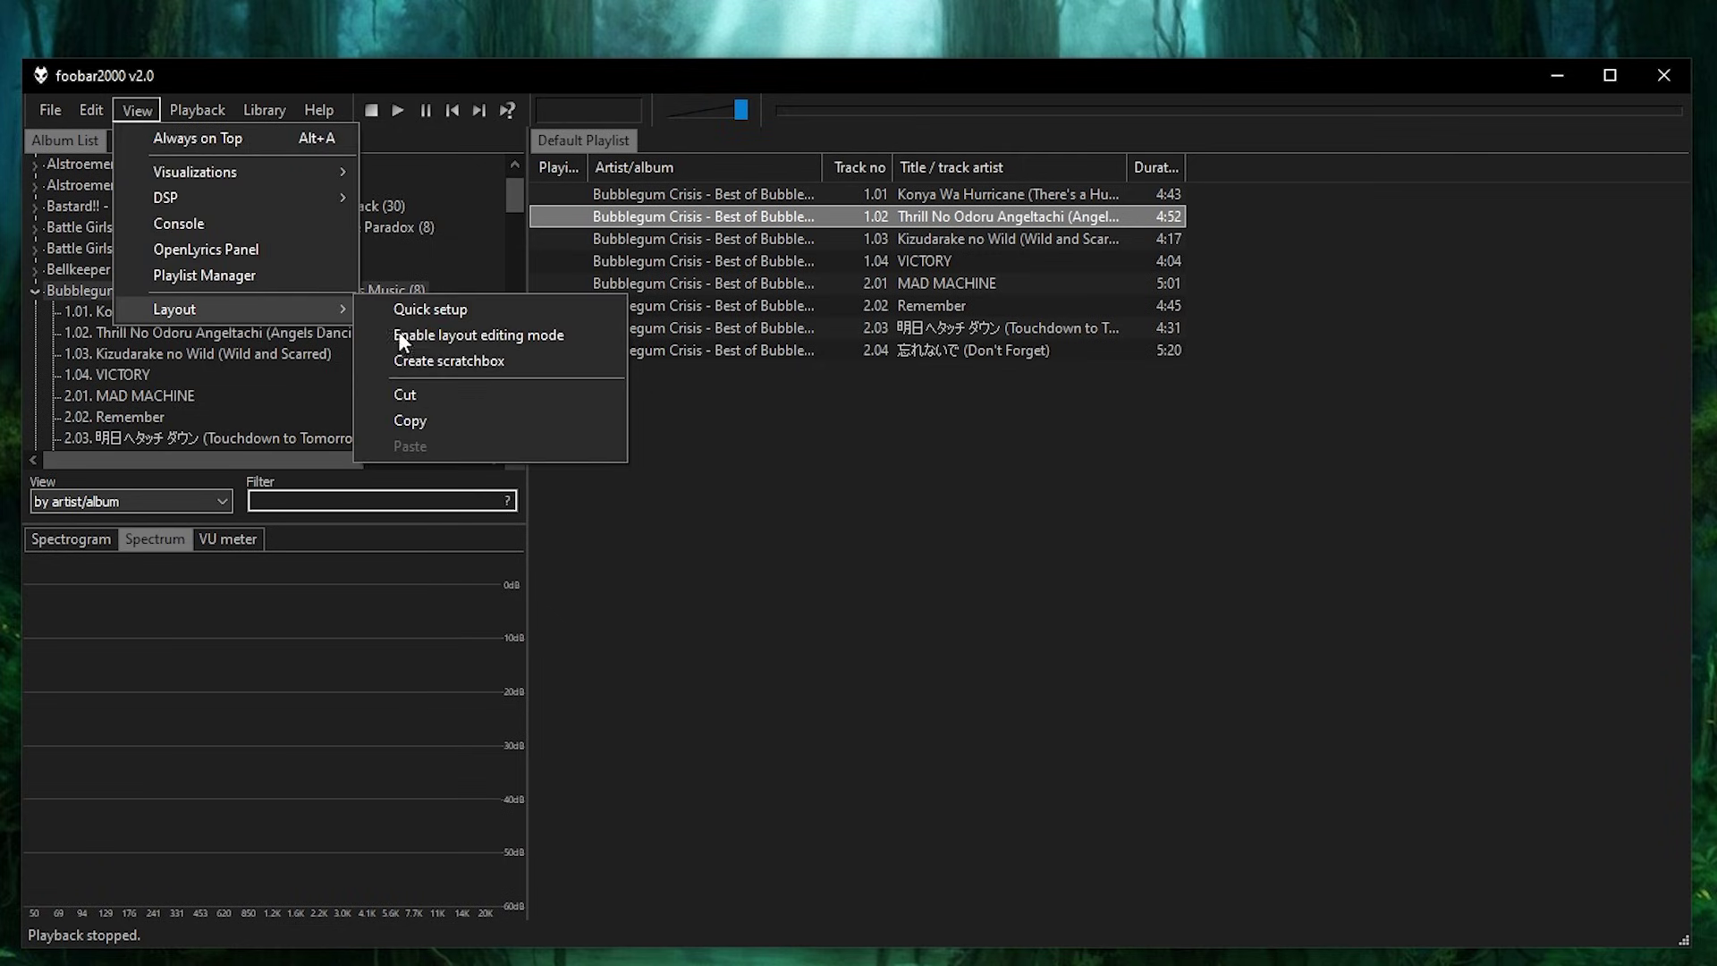
click(462, 342)
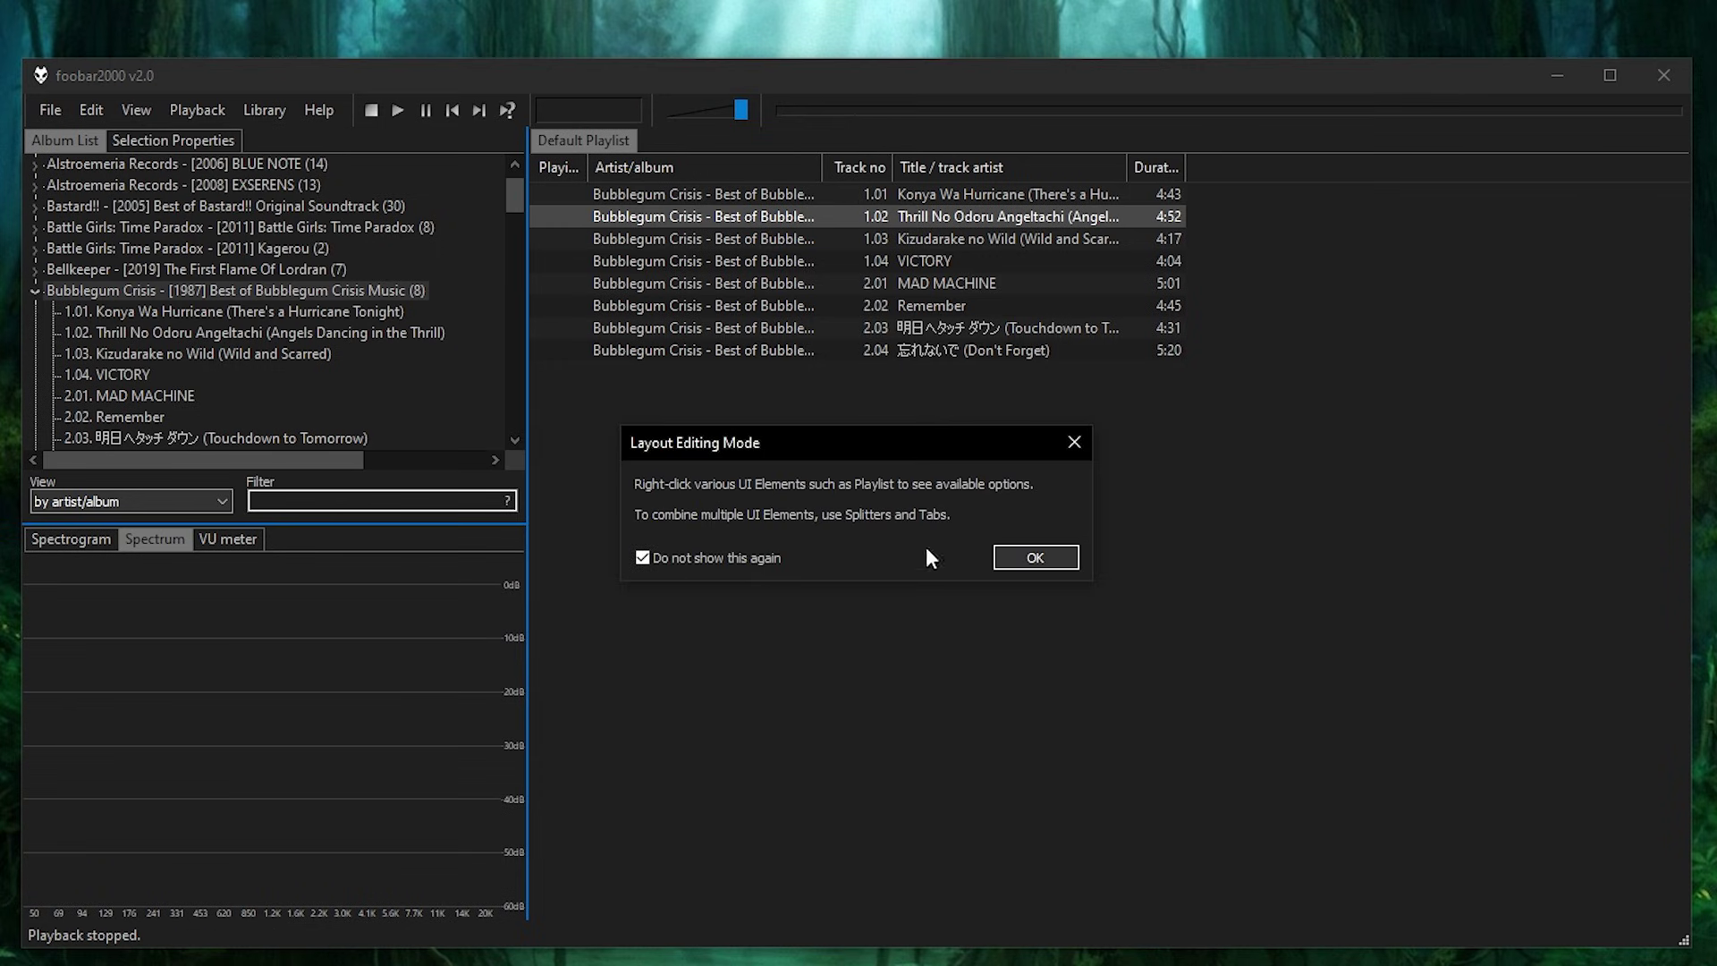
click(1036, 561)
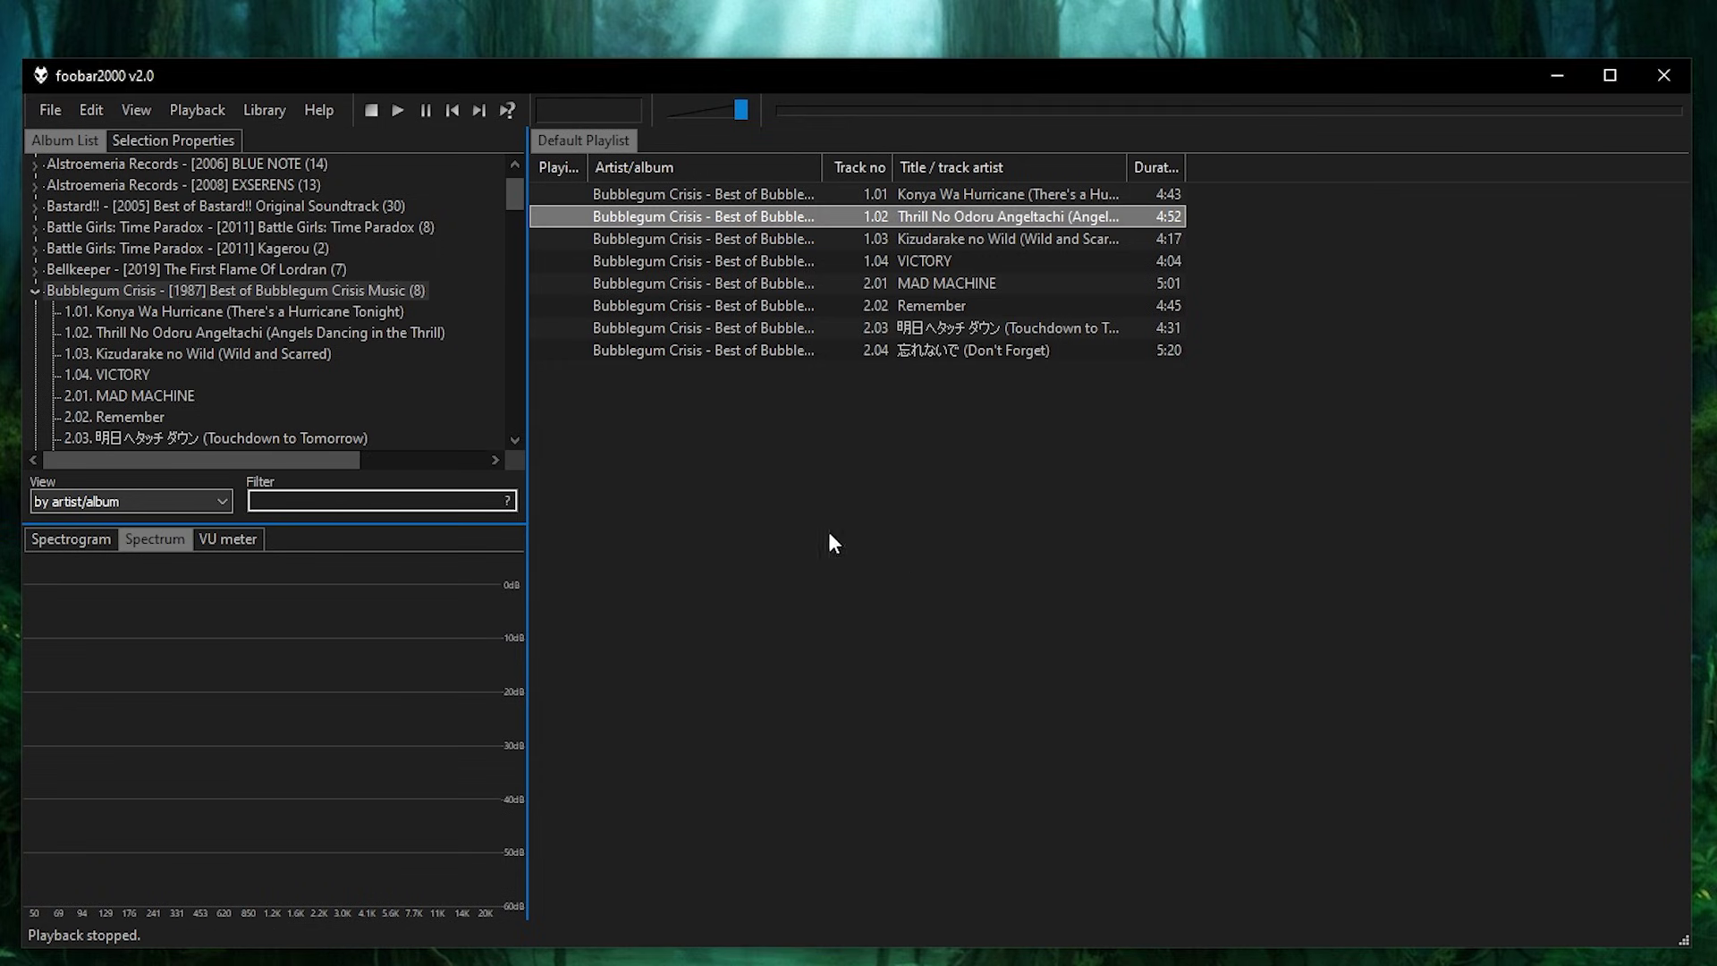
Cut the Playlist View, Album List and Spectrum elements out of the layout, leaving their areas empty
right_click(556, 442)
right_click(320, 367)
right_click(384, 735)
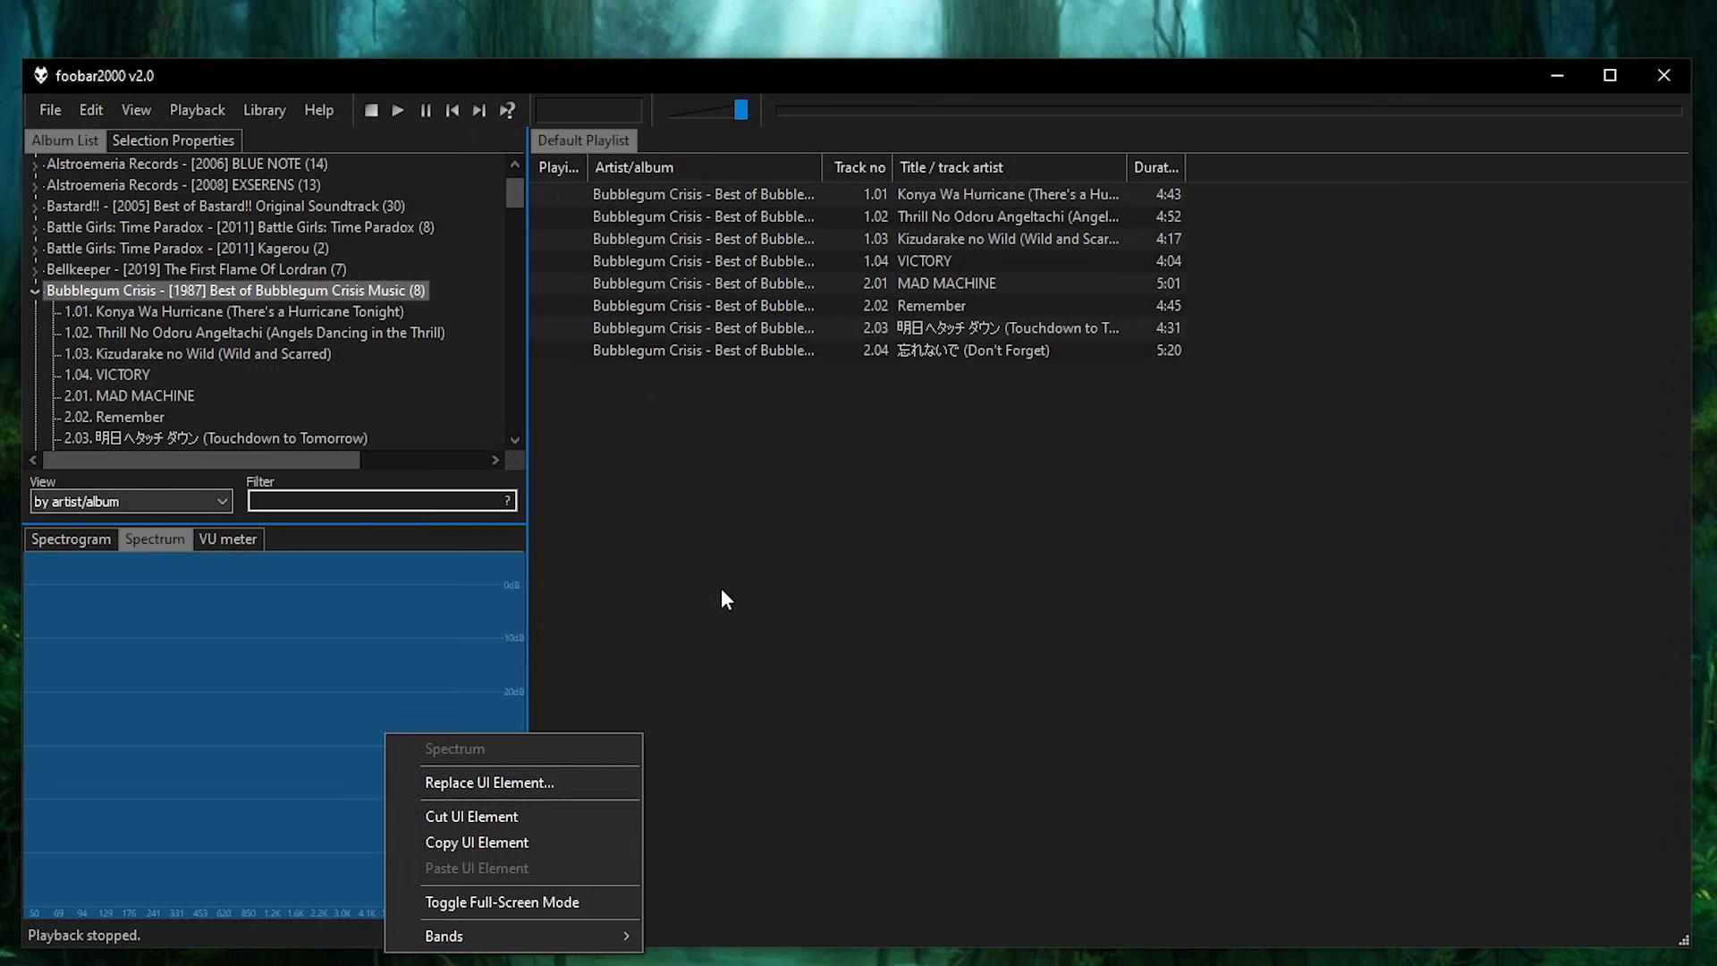
click(849, 577)
right_click(850, 576)
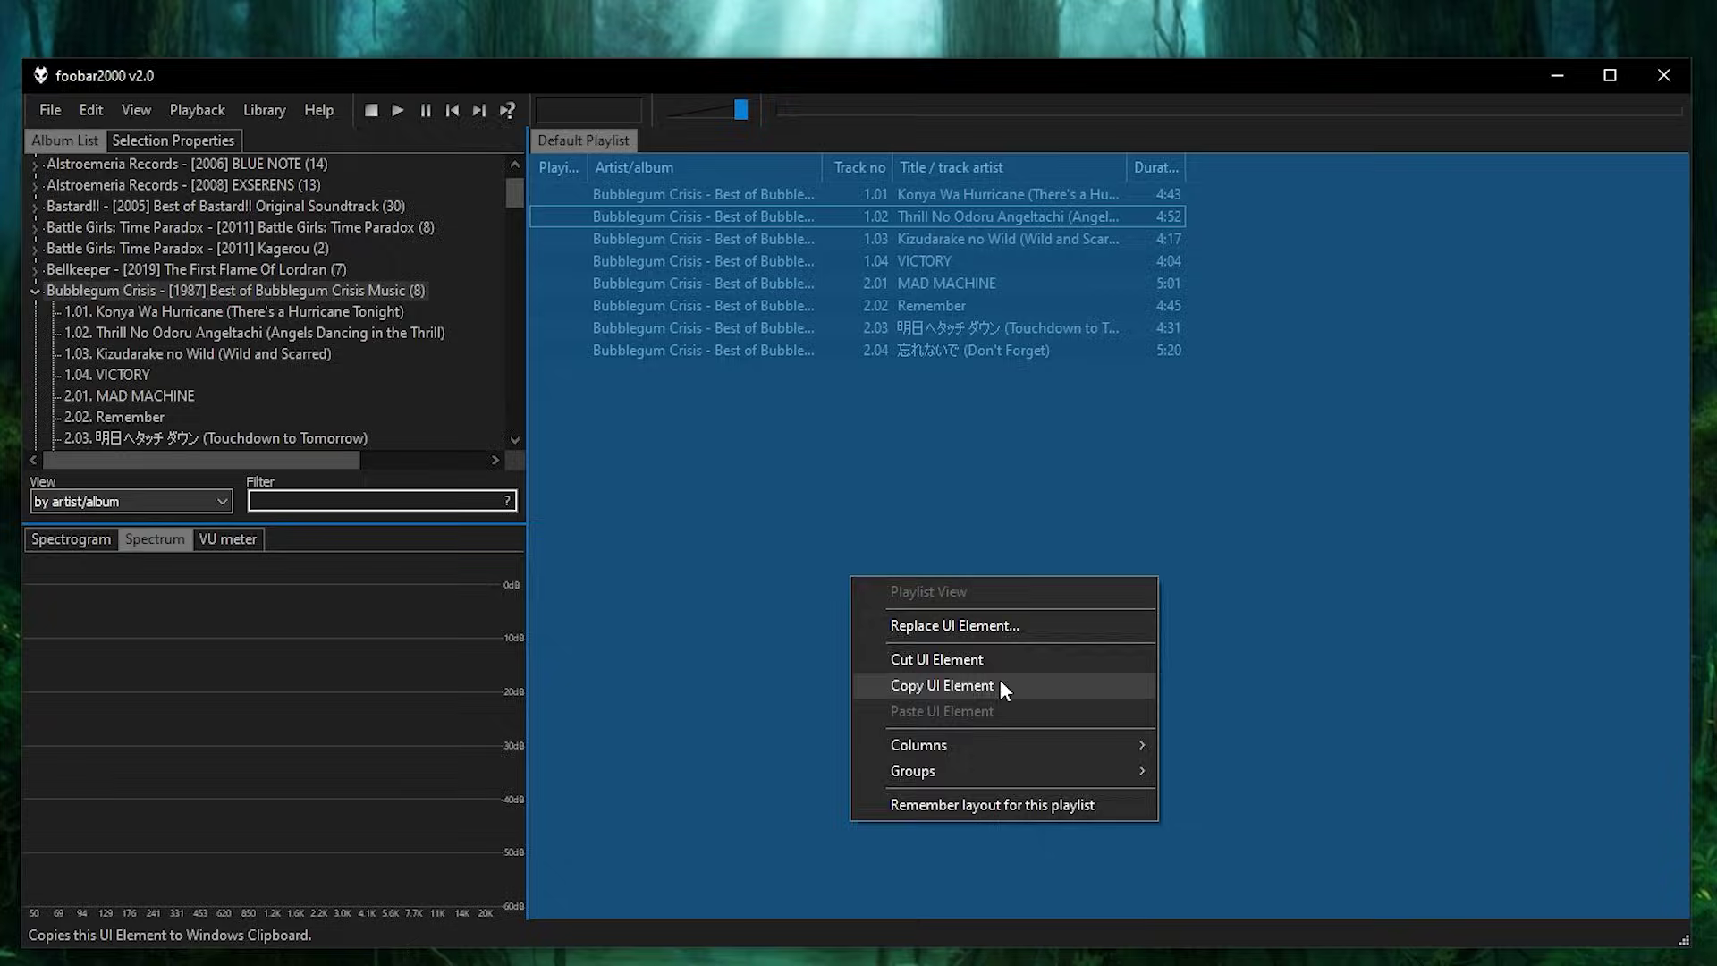
click(1018, 662)
right_click(362, 345)
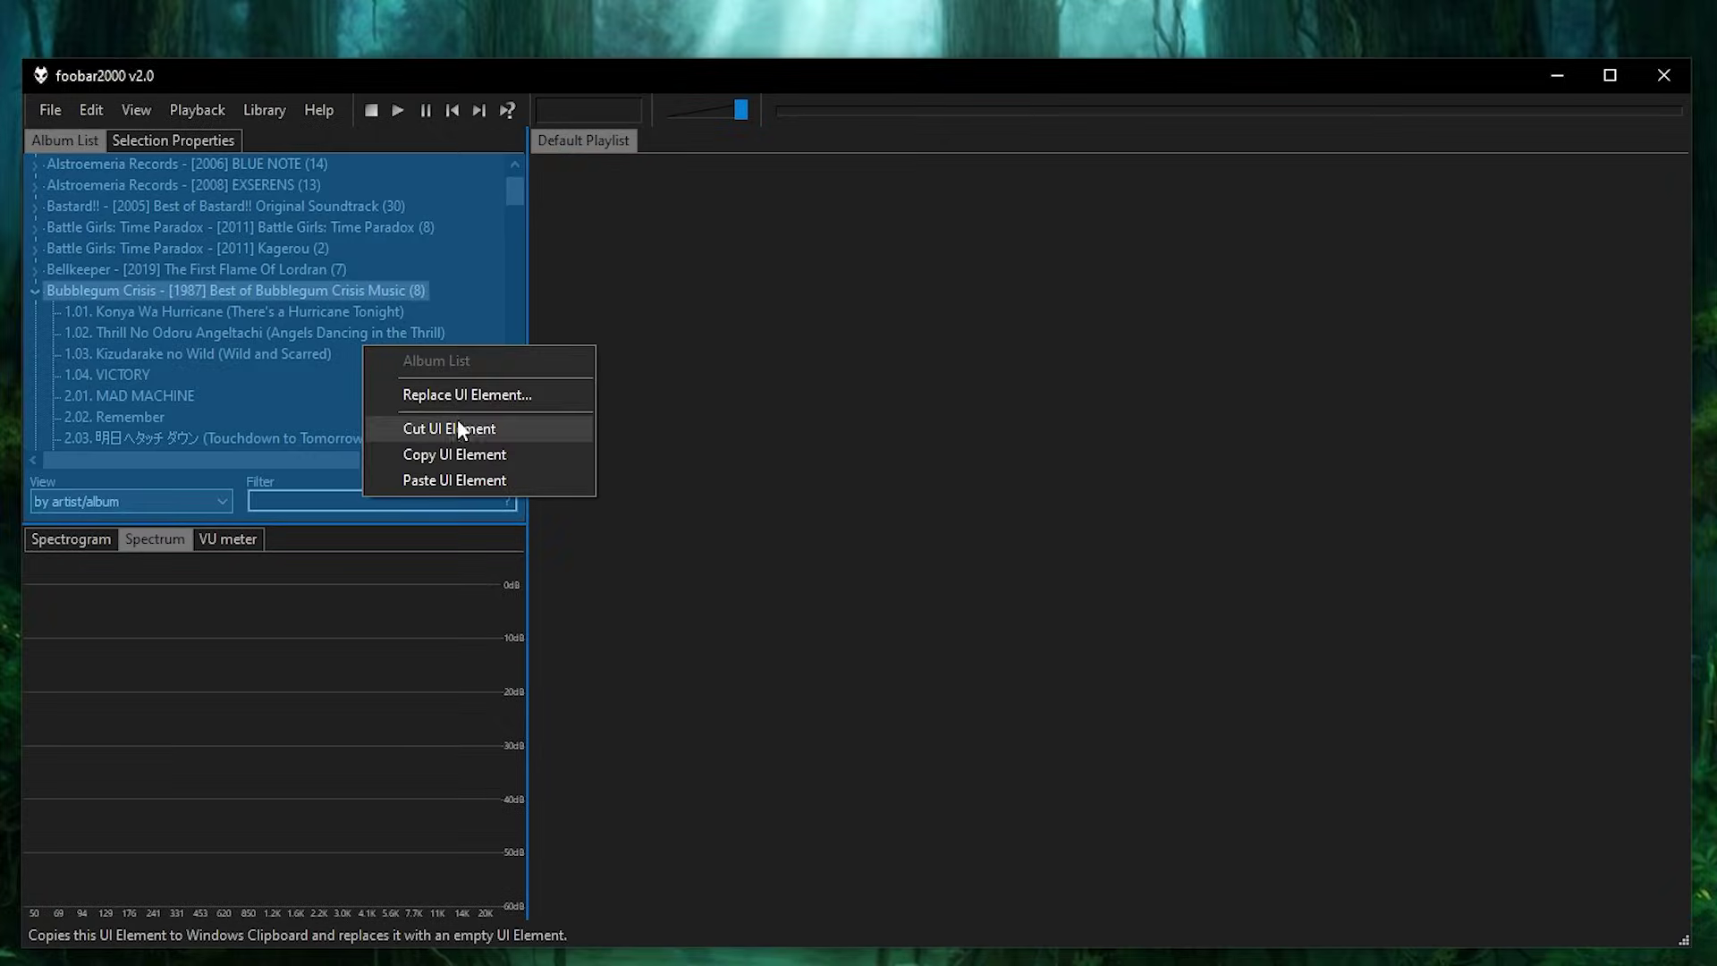
click(463, 428)
right_click(428, 612)
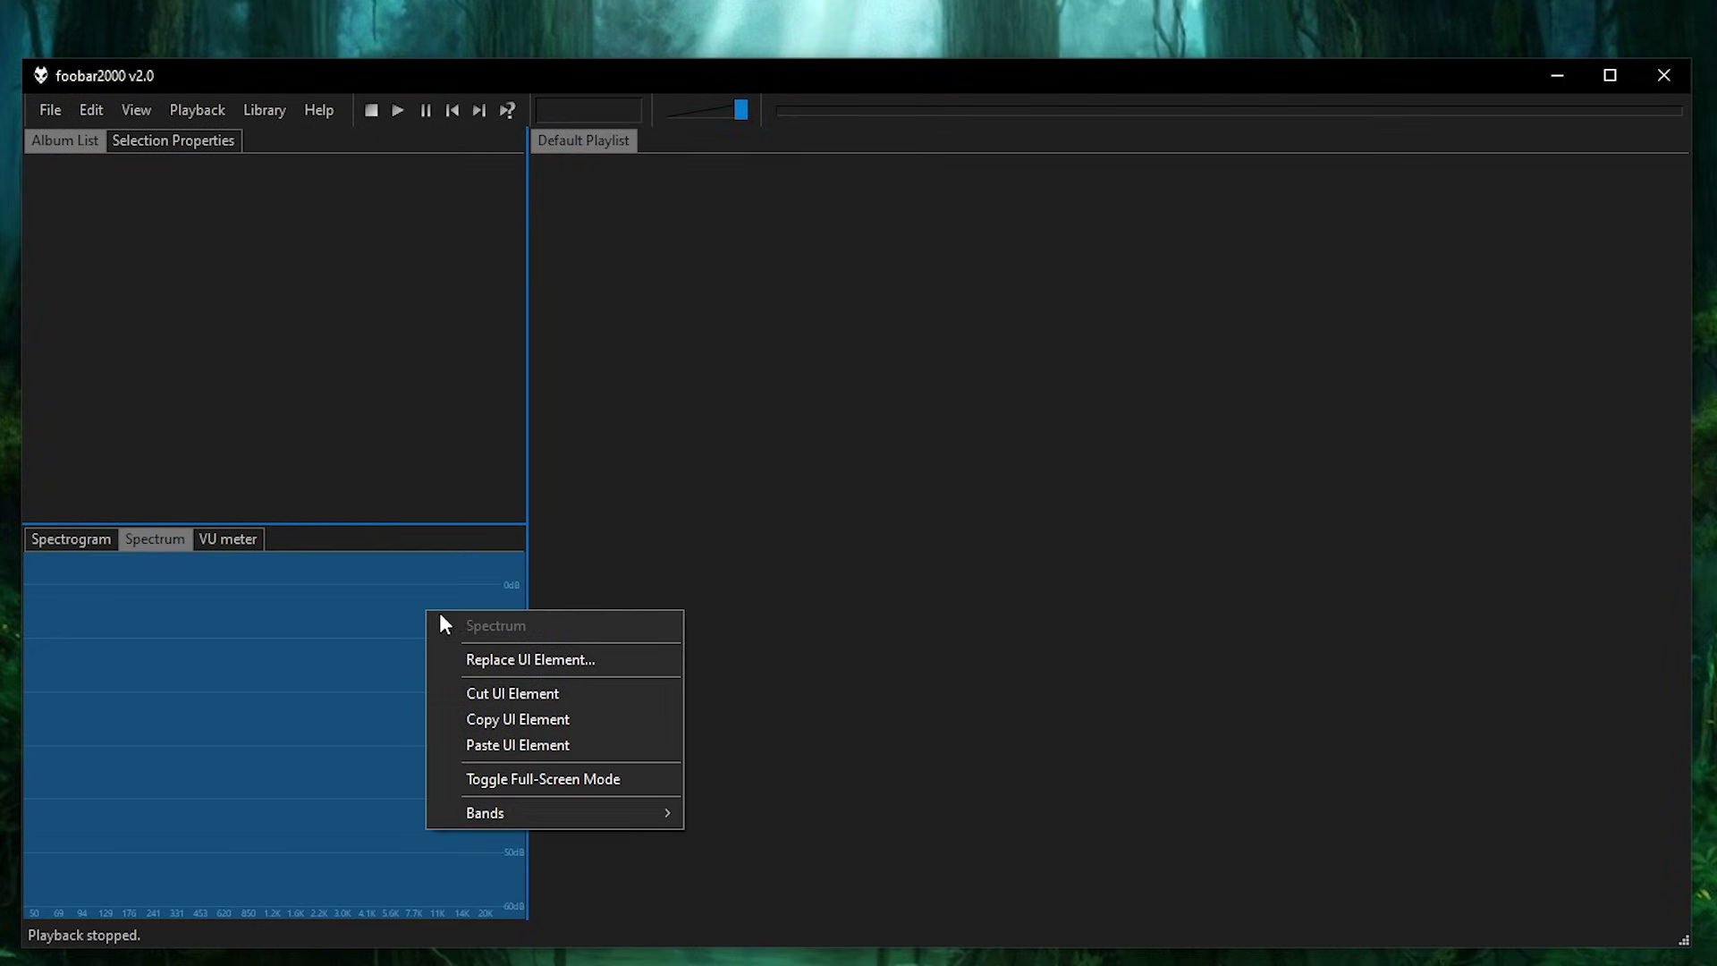
click(555, 697)
Replace the Playlist Tabs element with the Album Art Viewer
right_click(537, 443)
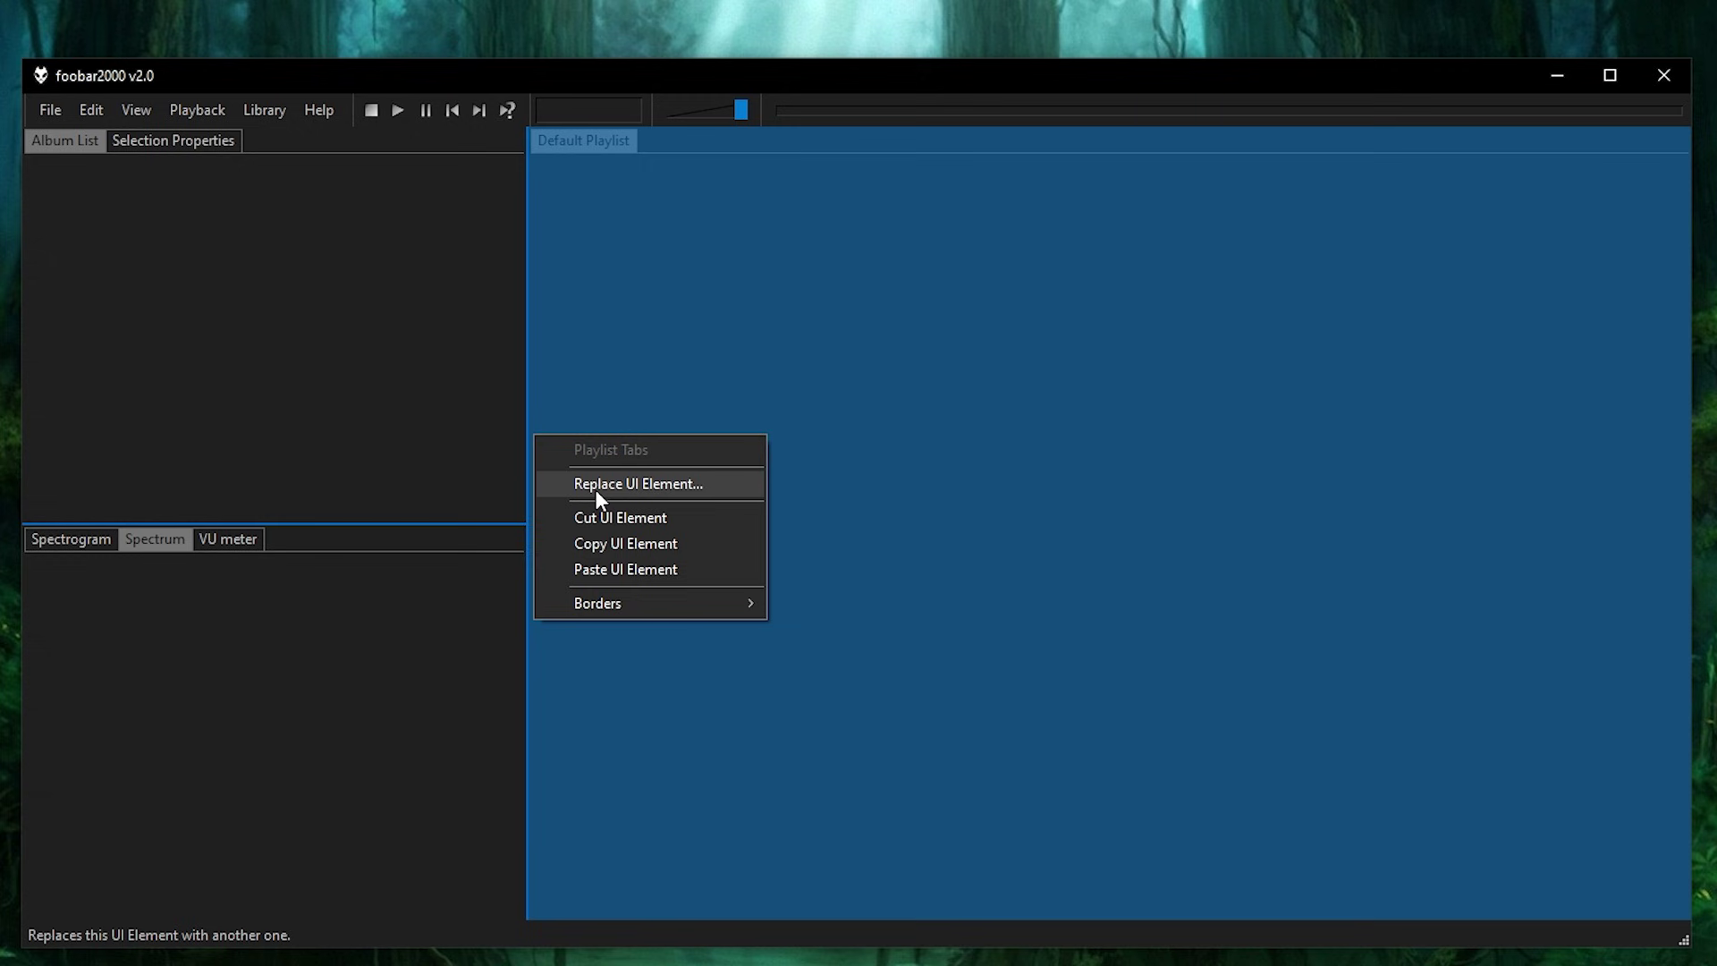
click(599, 494)
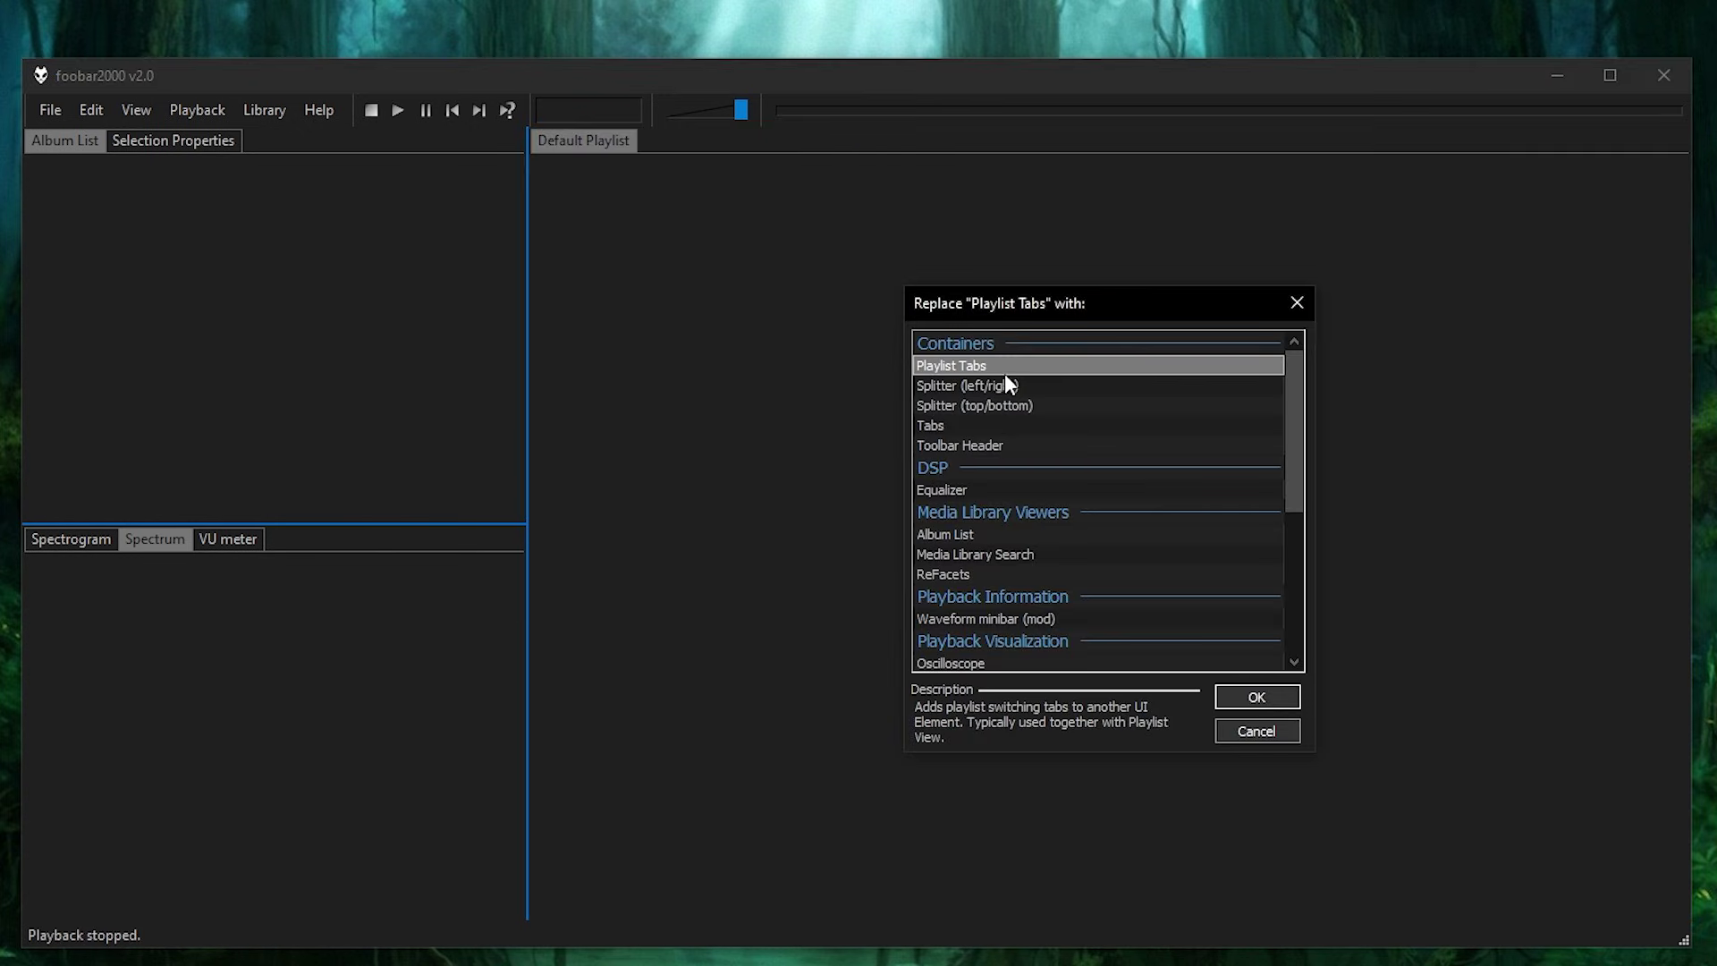
scroll(1002, 379, down, 3)
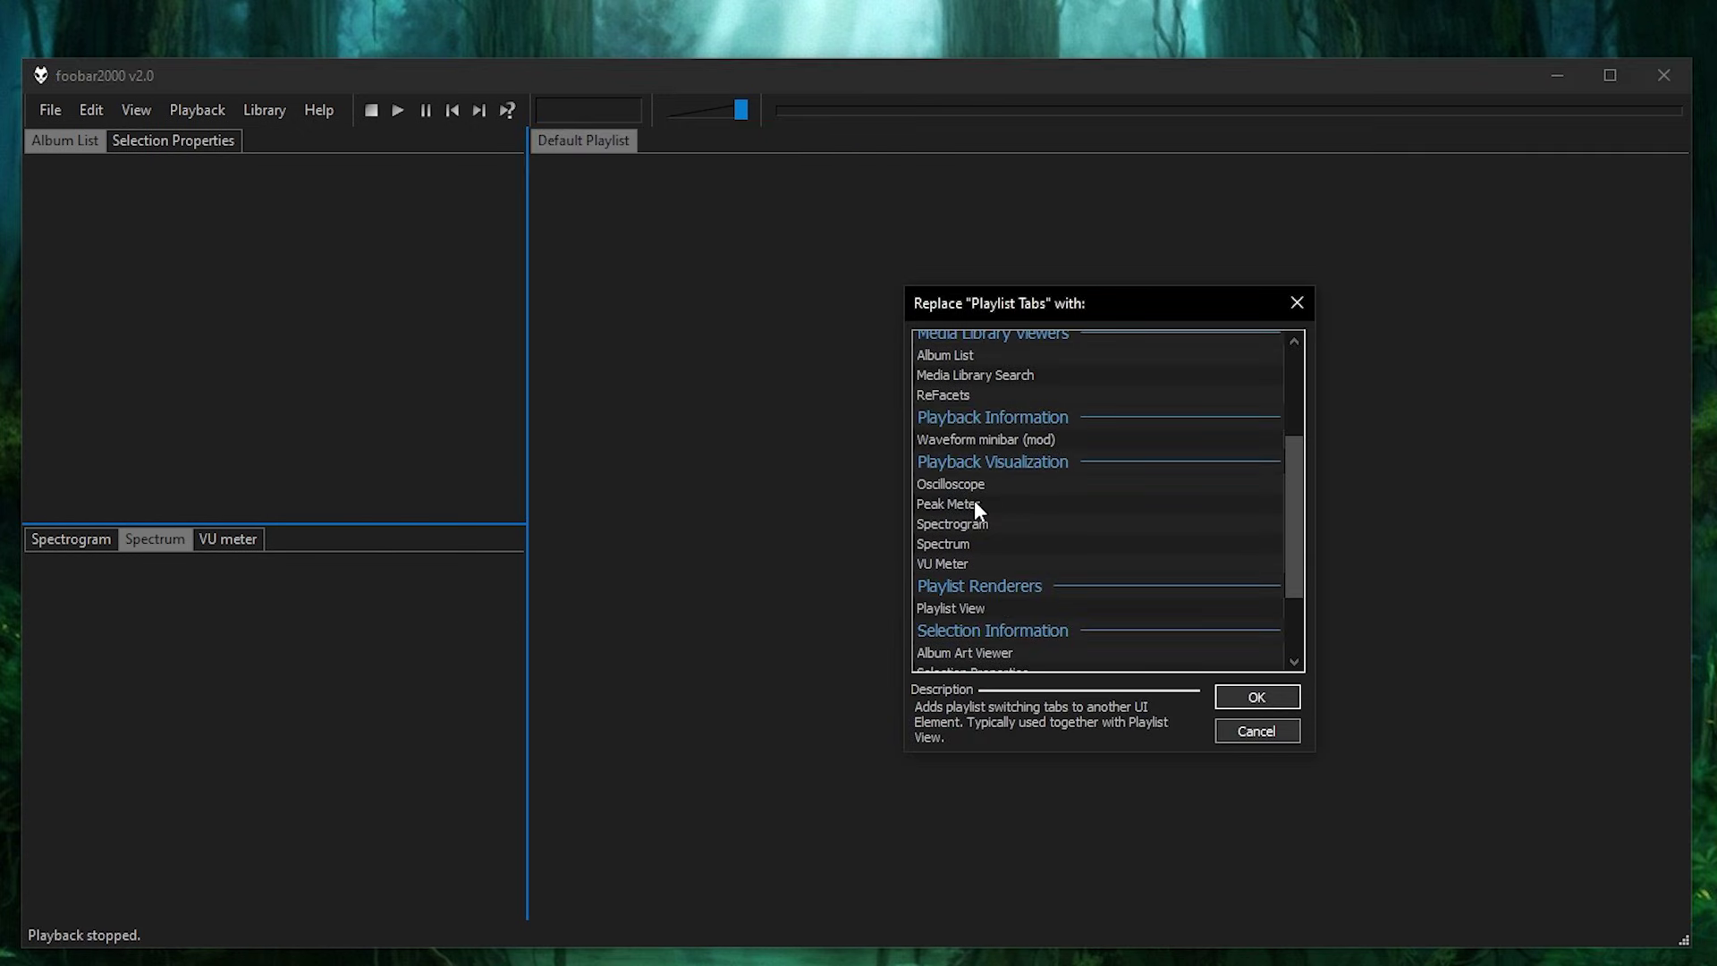
scroll(974, 505, down, 2)
click(993, 537)
click(1254, 695)
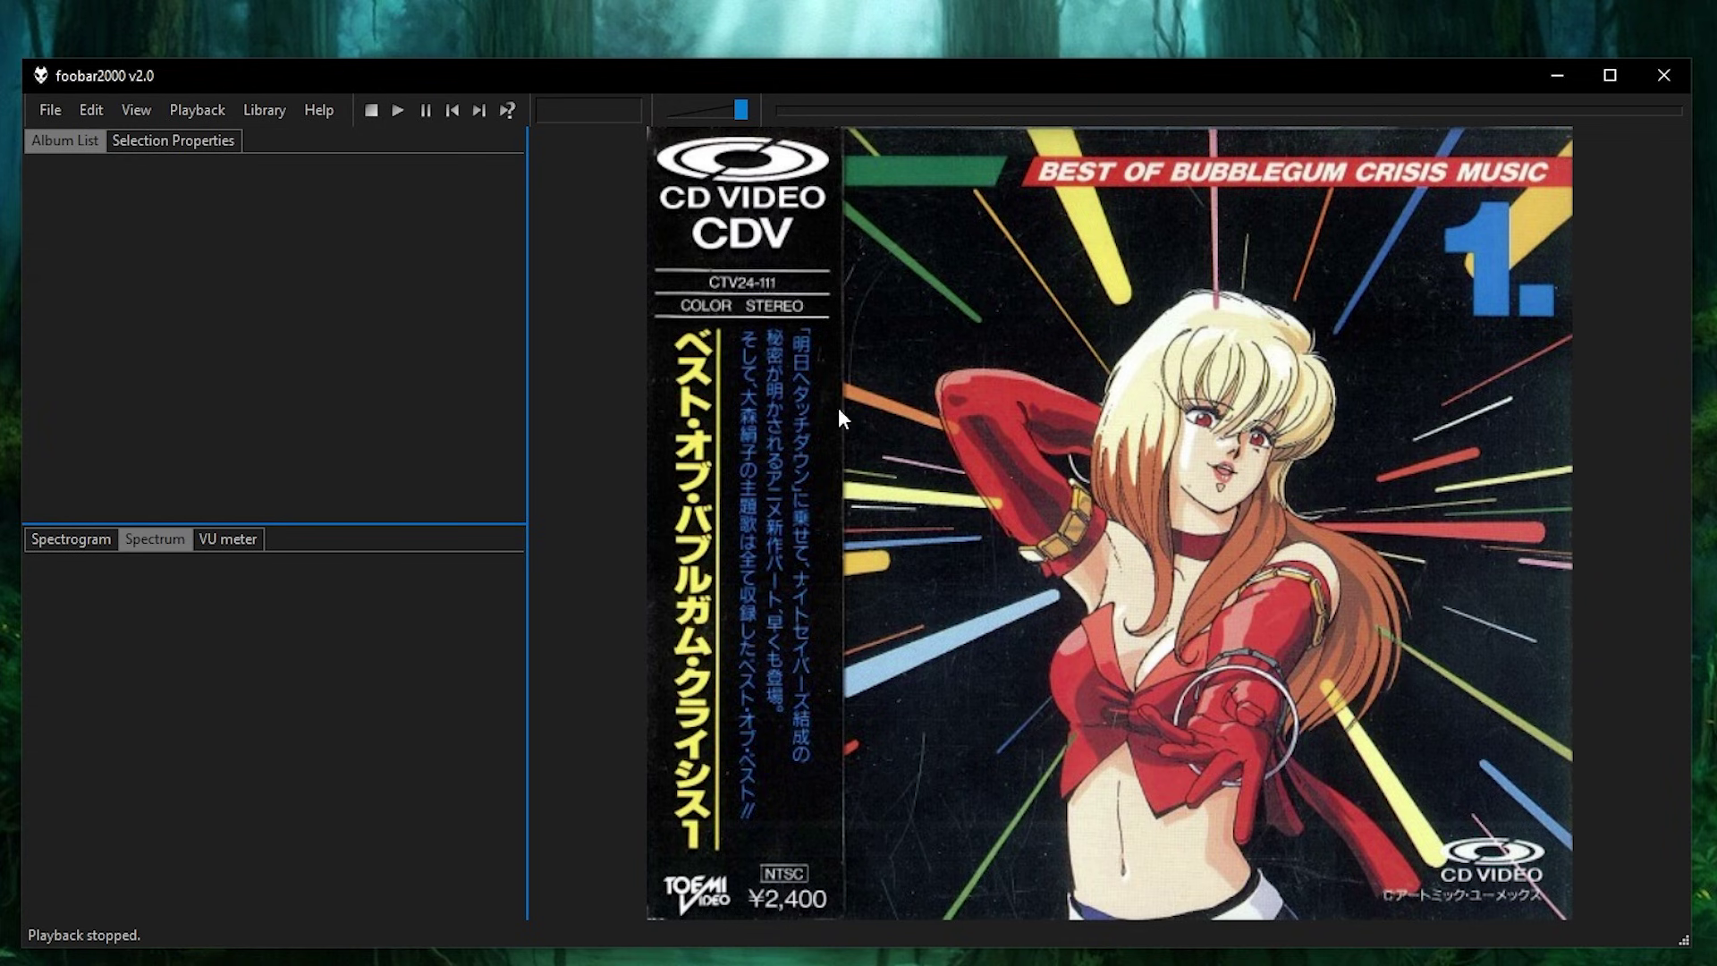
Add a Spider Monkey Panel to the empty Album List tab and open its script editor
right_click(271, 411)
click(318, 428)
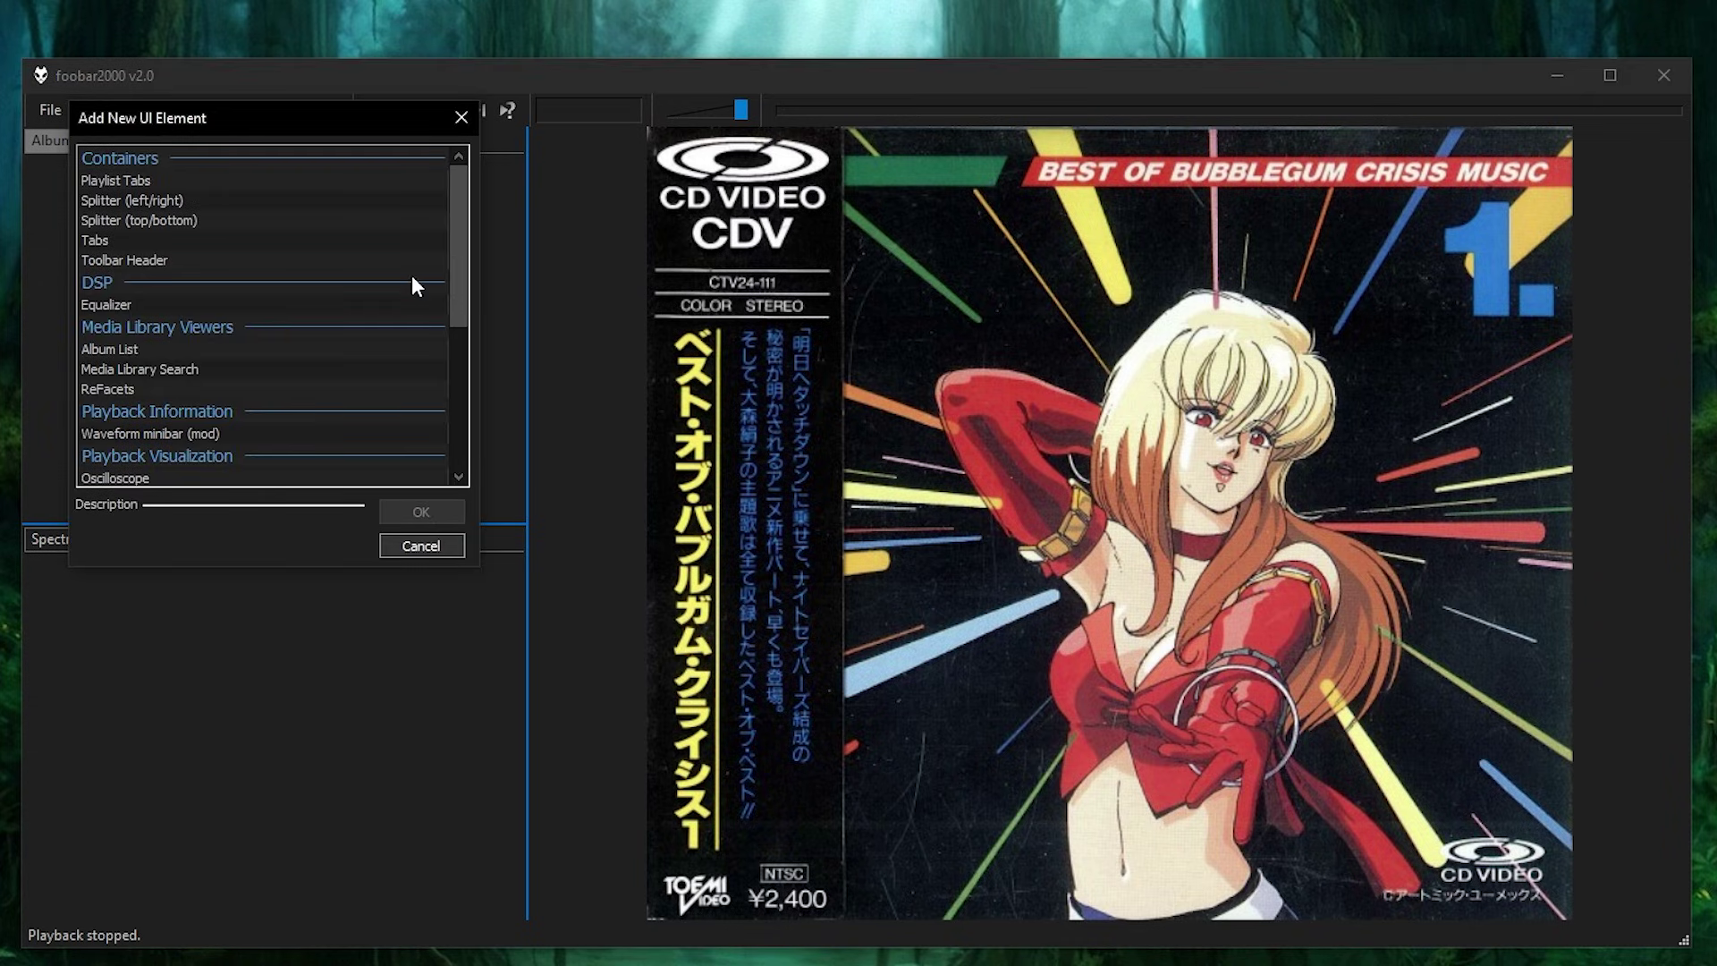
scroll(412, 276, down, 3)
click(201, 476)
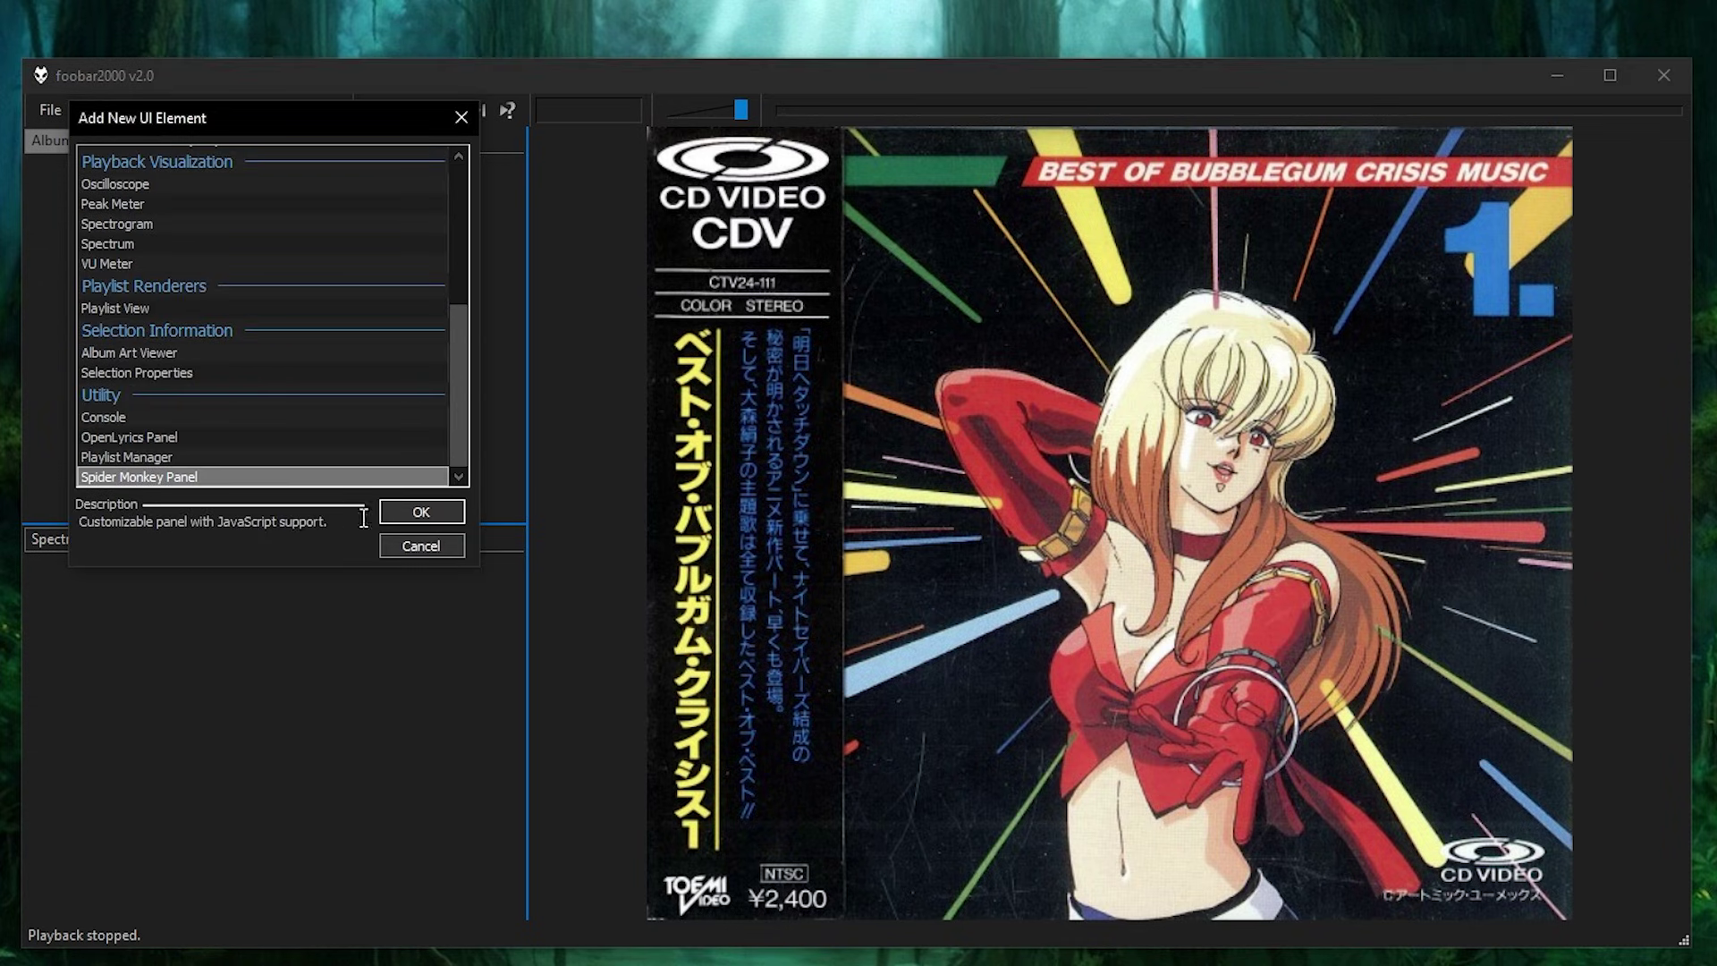
click(420, 514)
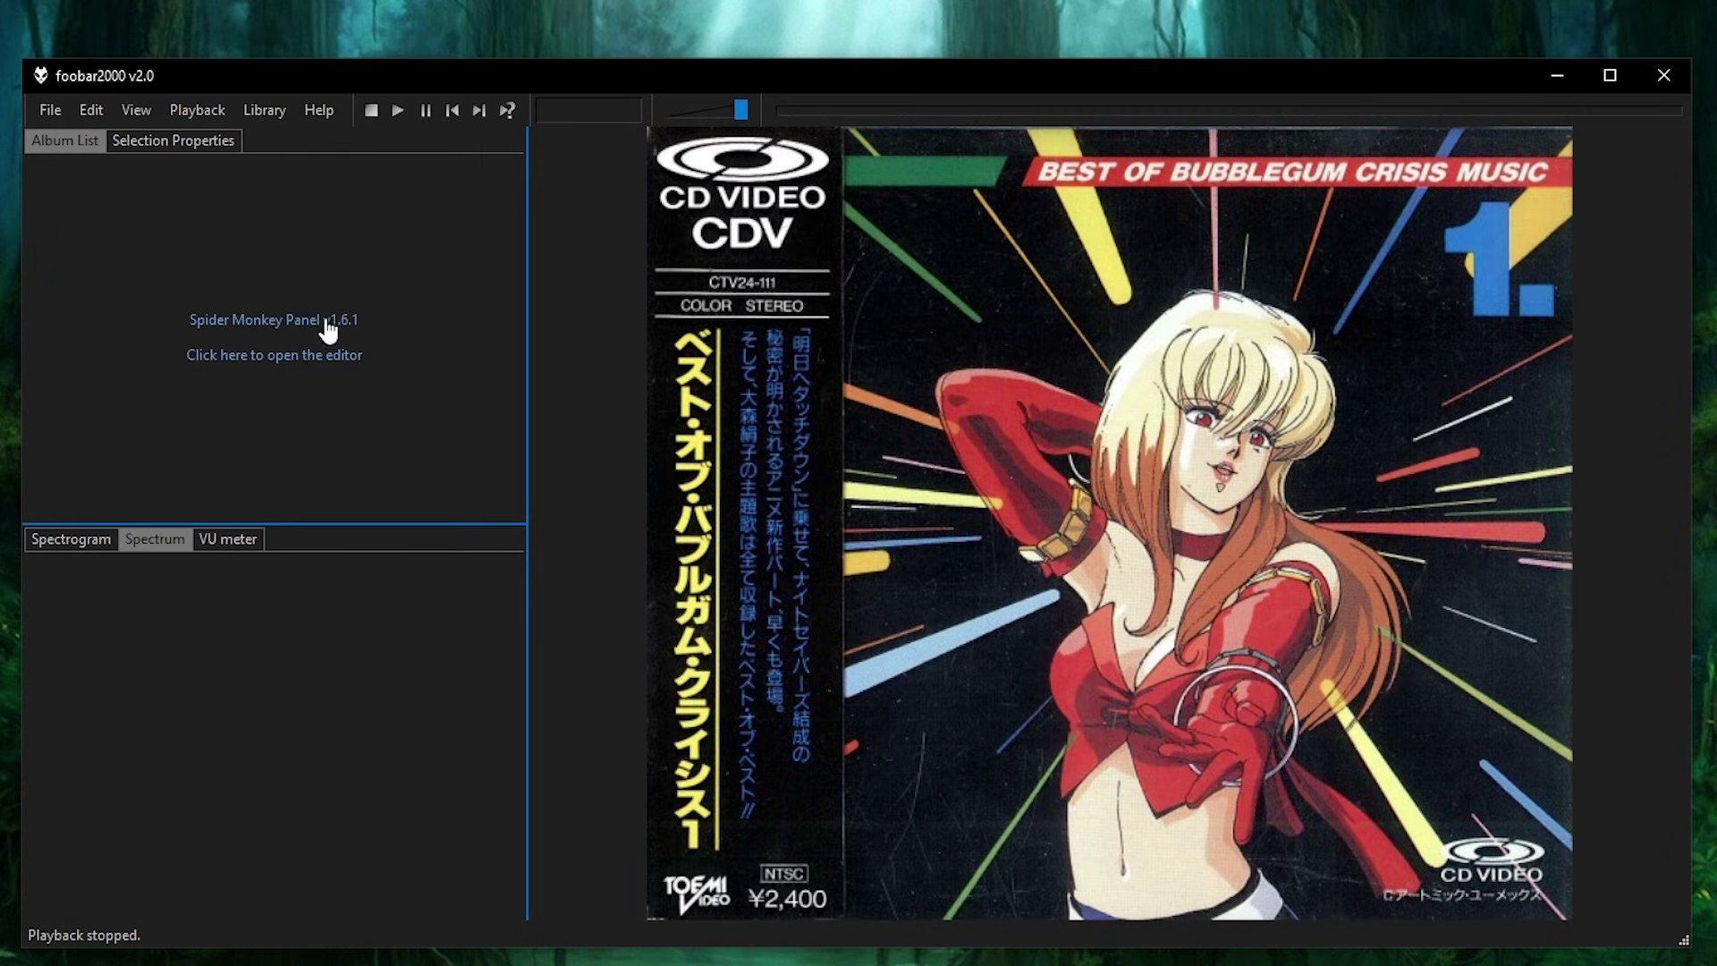
click(214, 367)
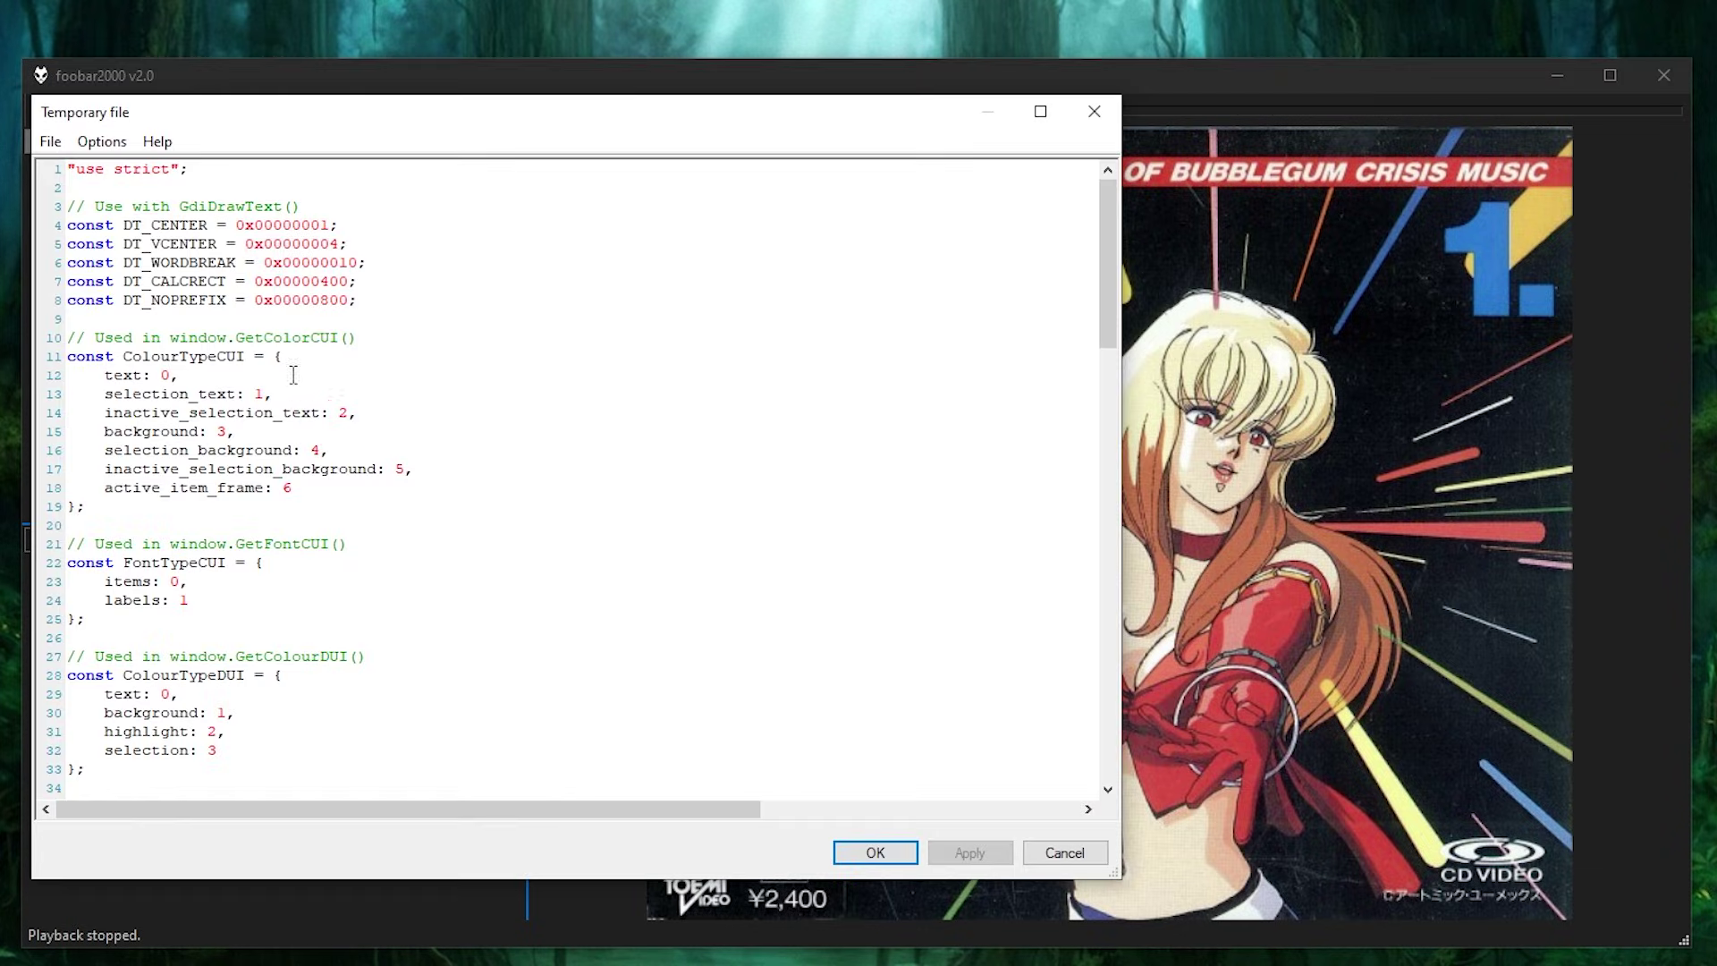
drag(467, 113, 644, 70)
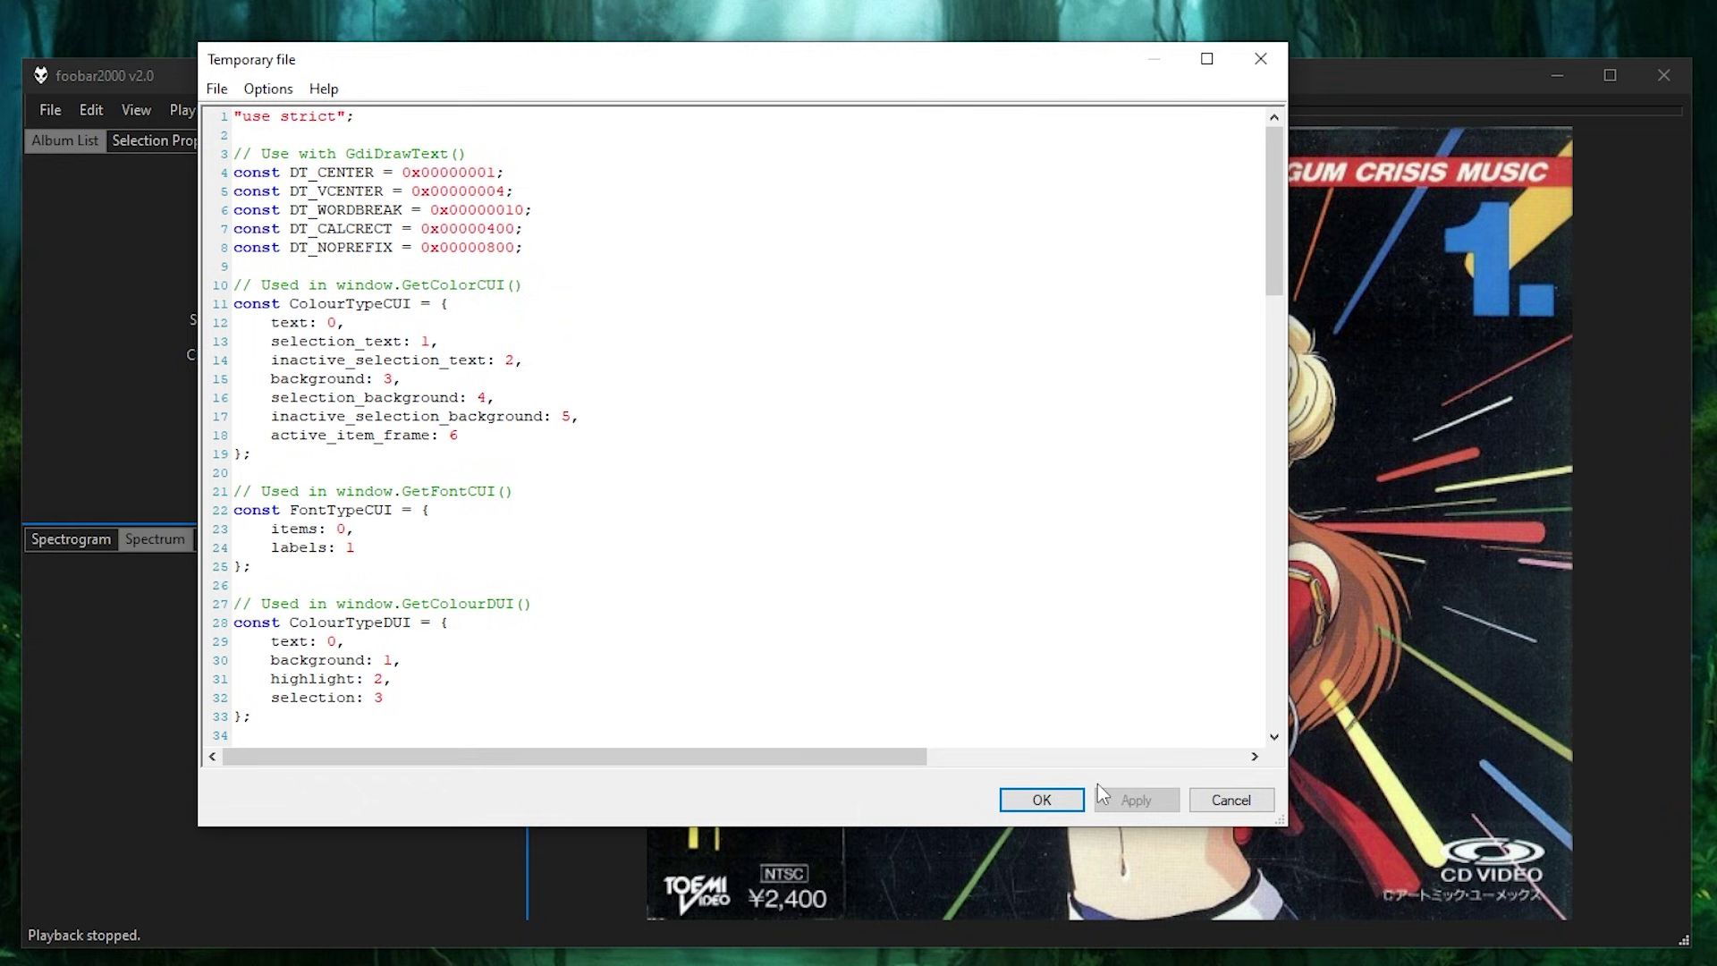
Close the script editor and switch the Spider Monkey Panel's script source to Package in its configuration, accepting the settings reset
click(216, 91)
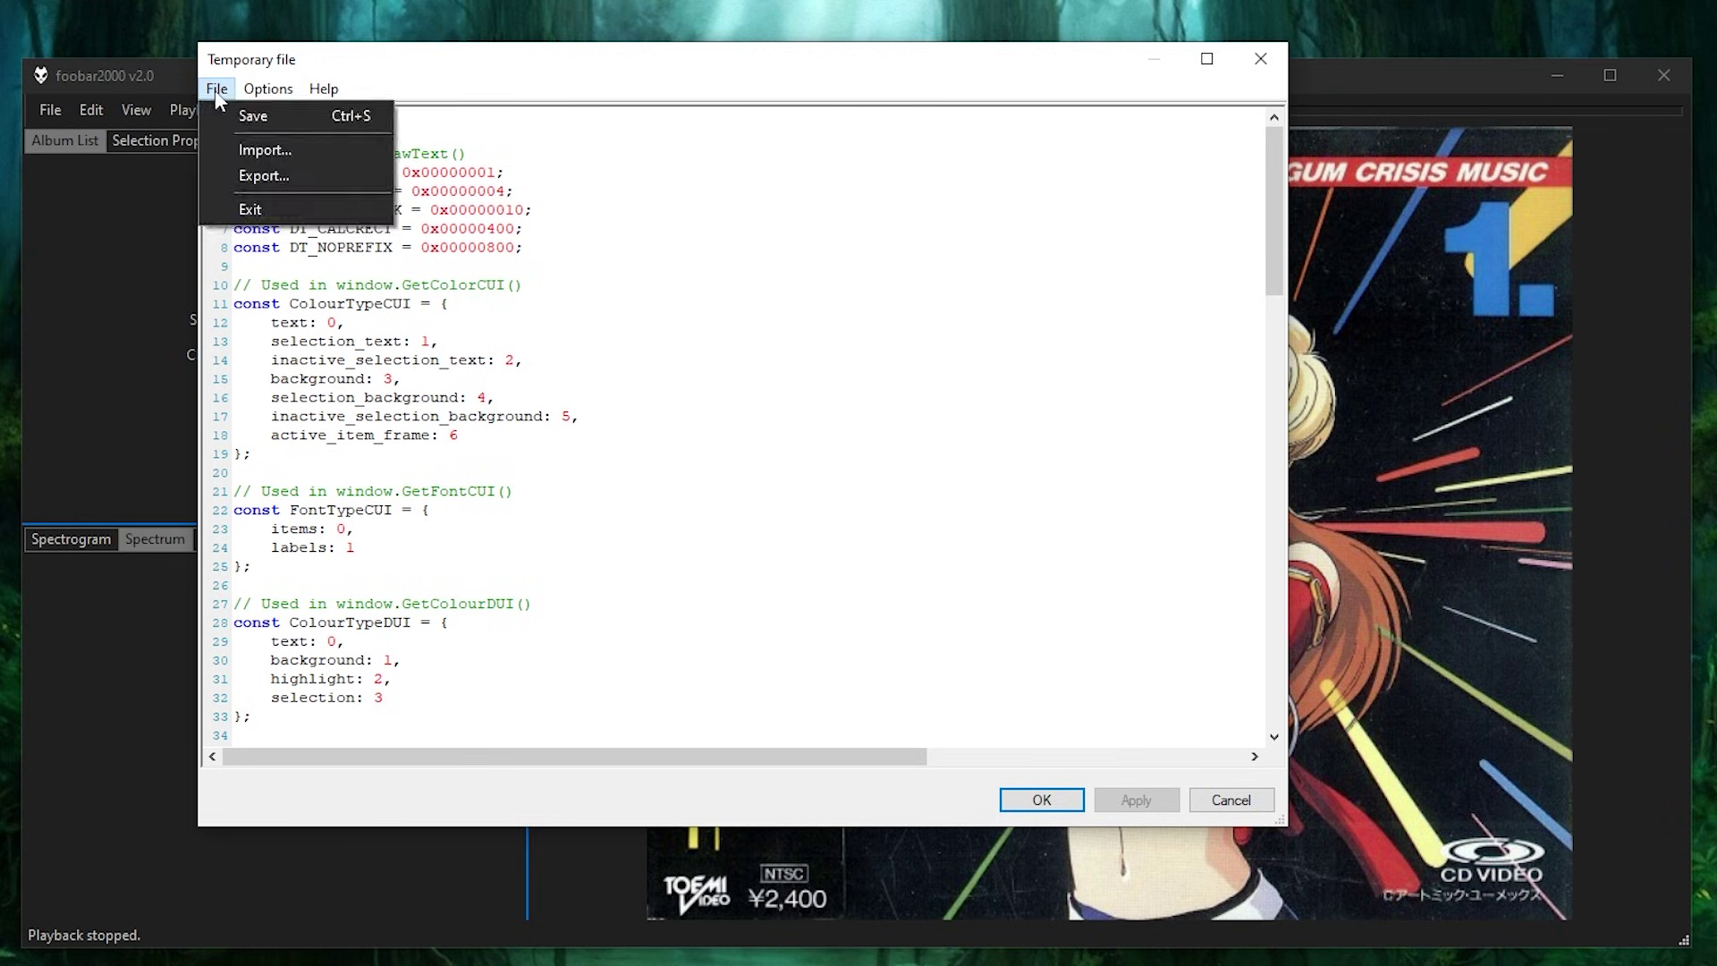
click(1075, 796)
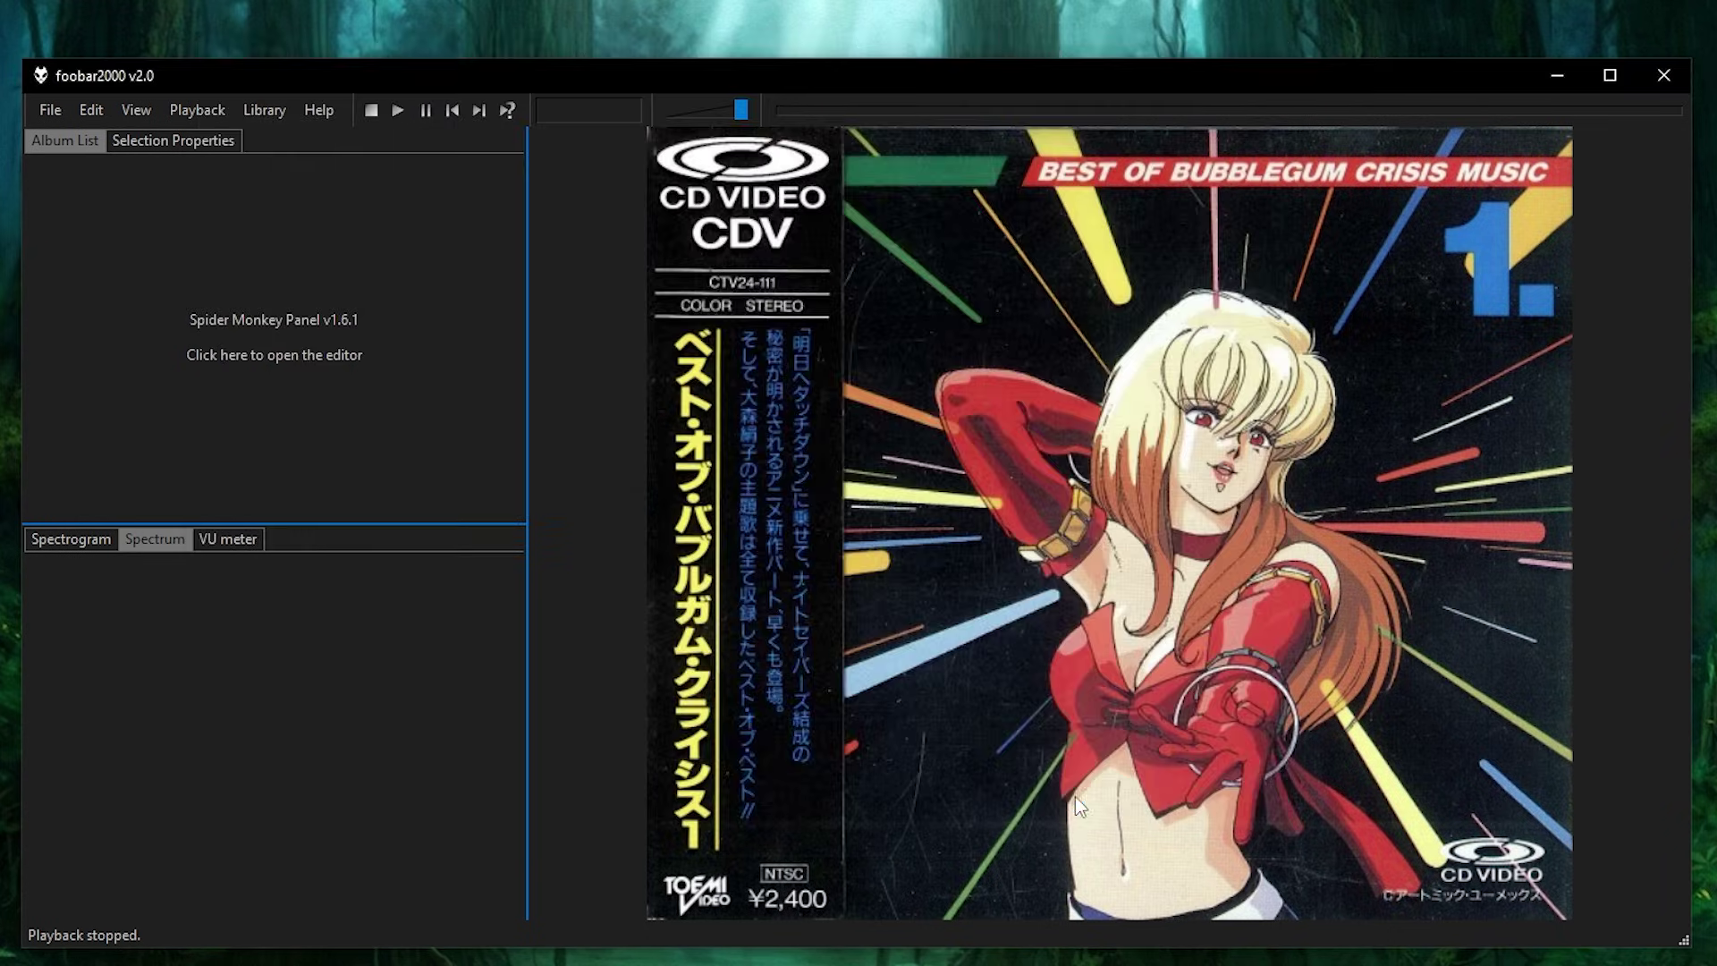
right_click(347, 363)
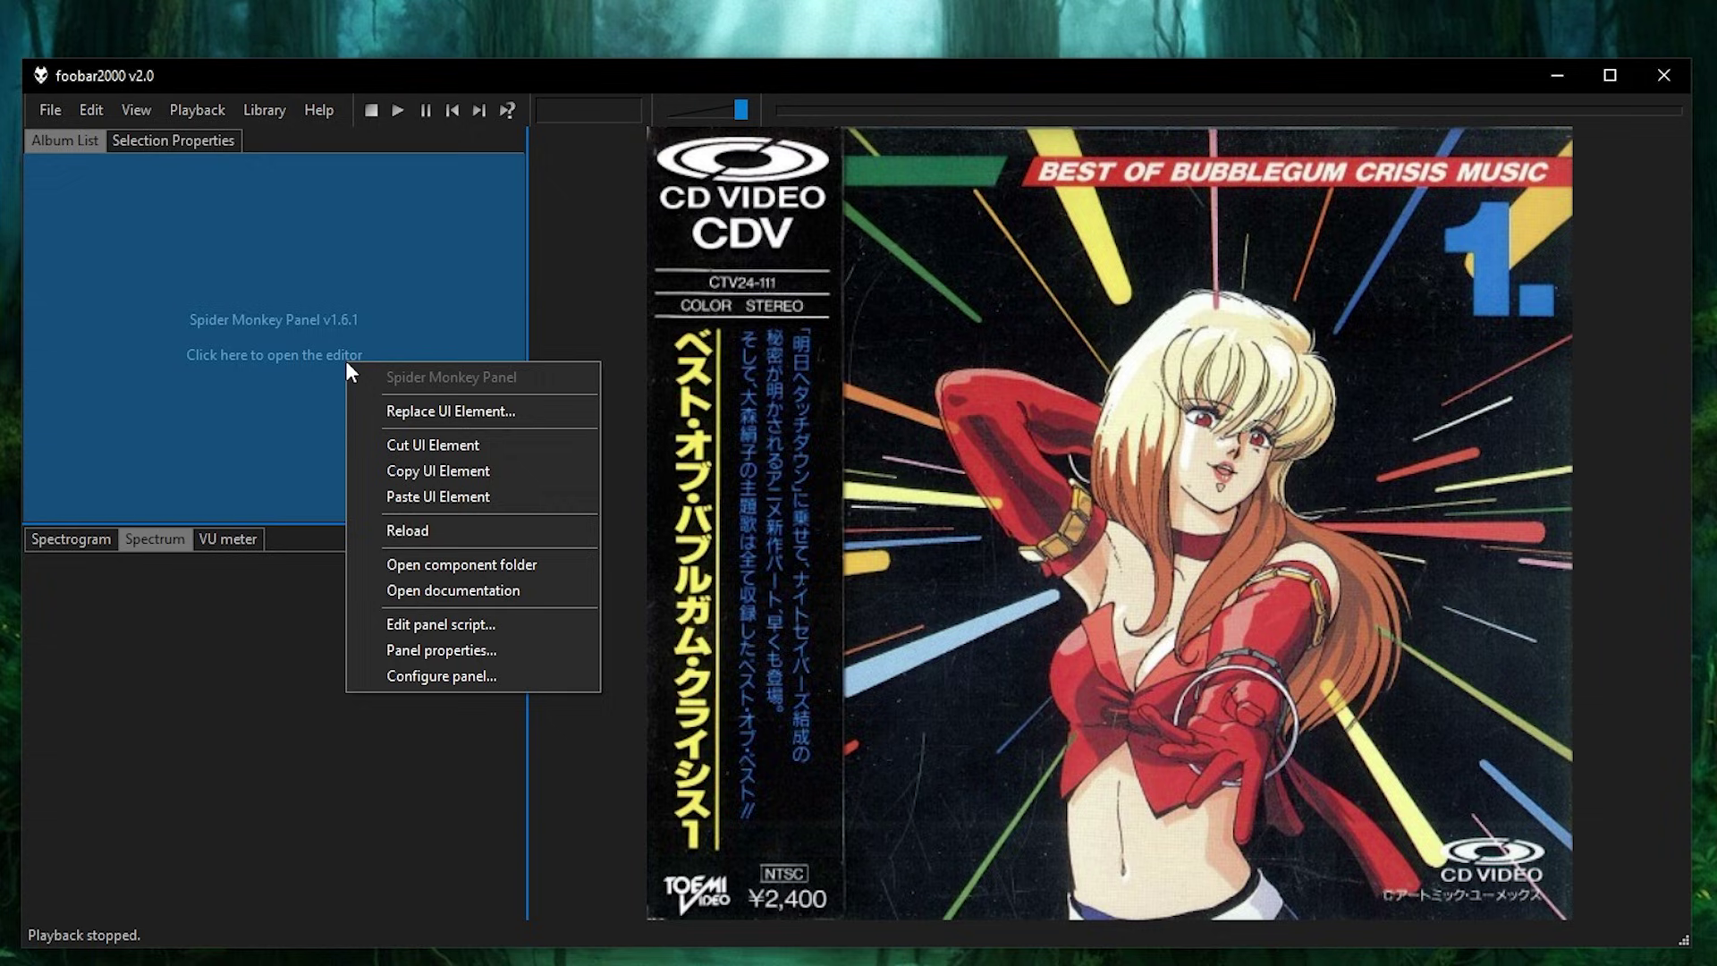
click(555, 673)
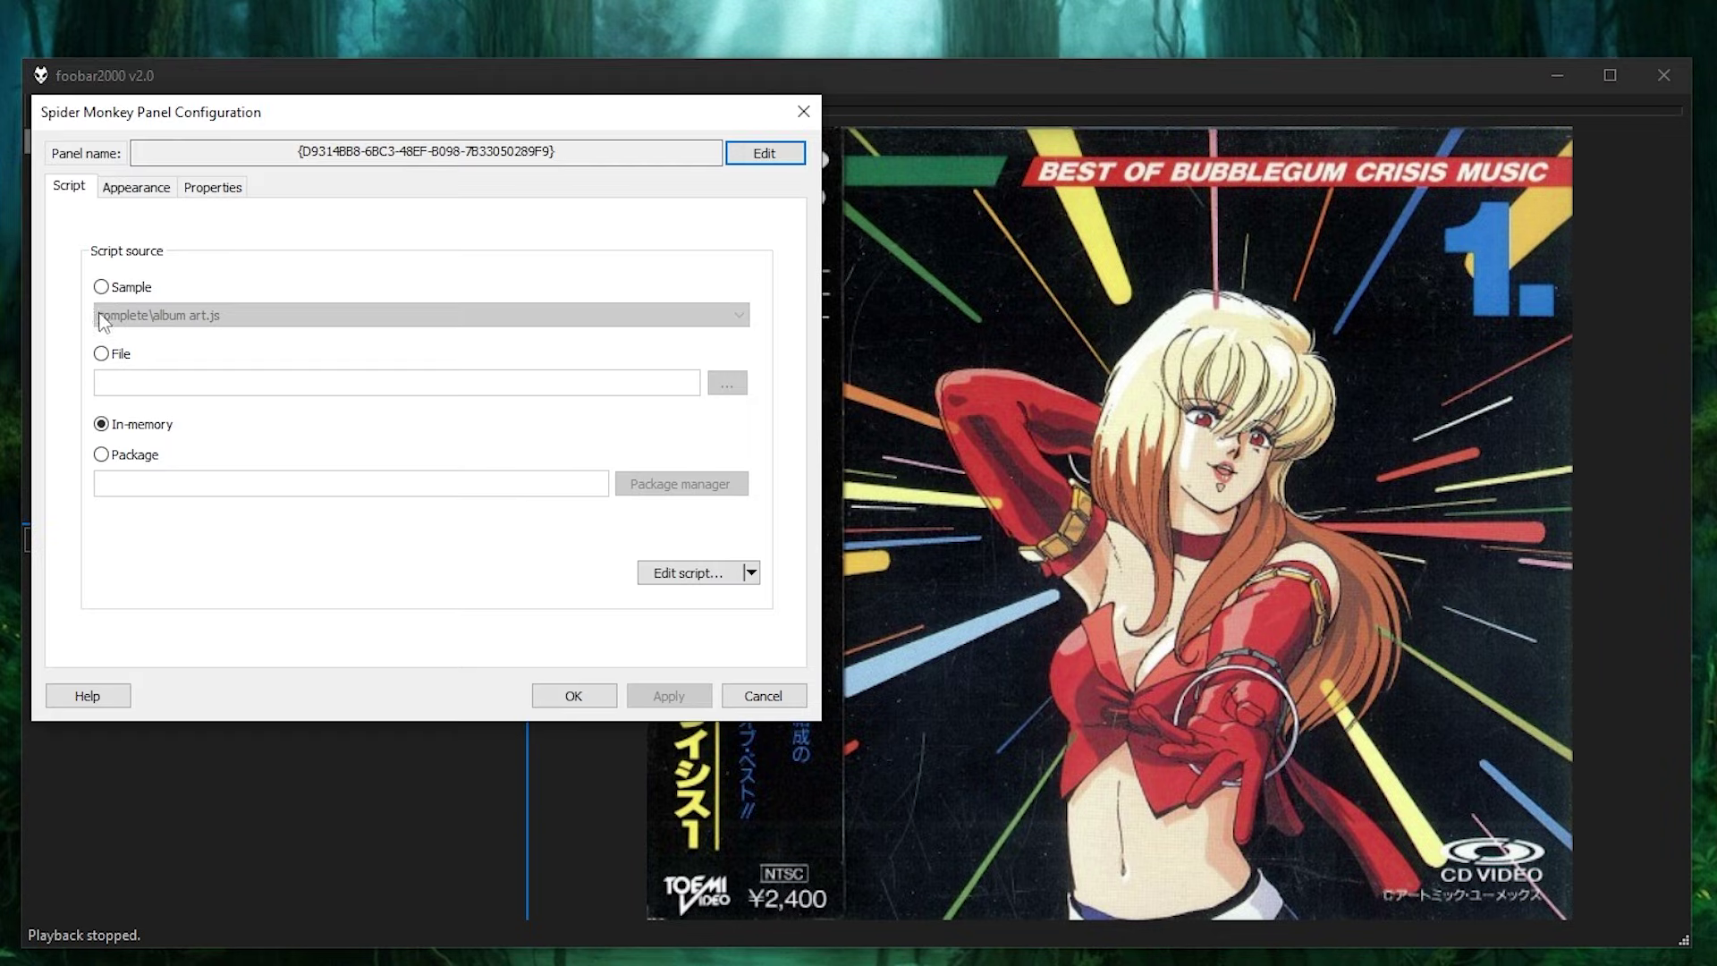
click(125, 188)
click(206, 189)
click(143, 187)
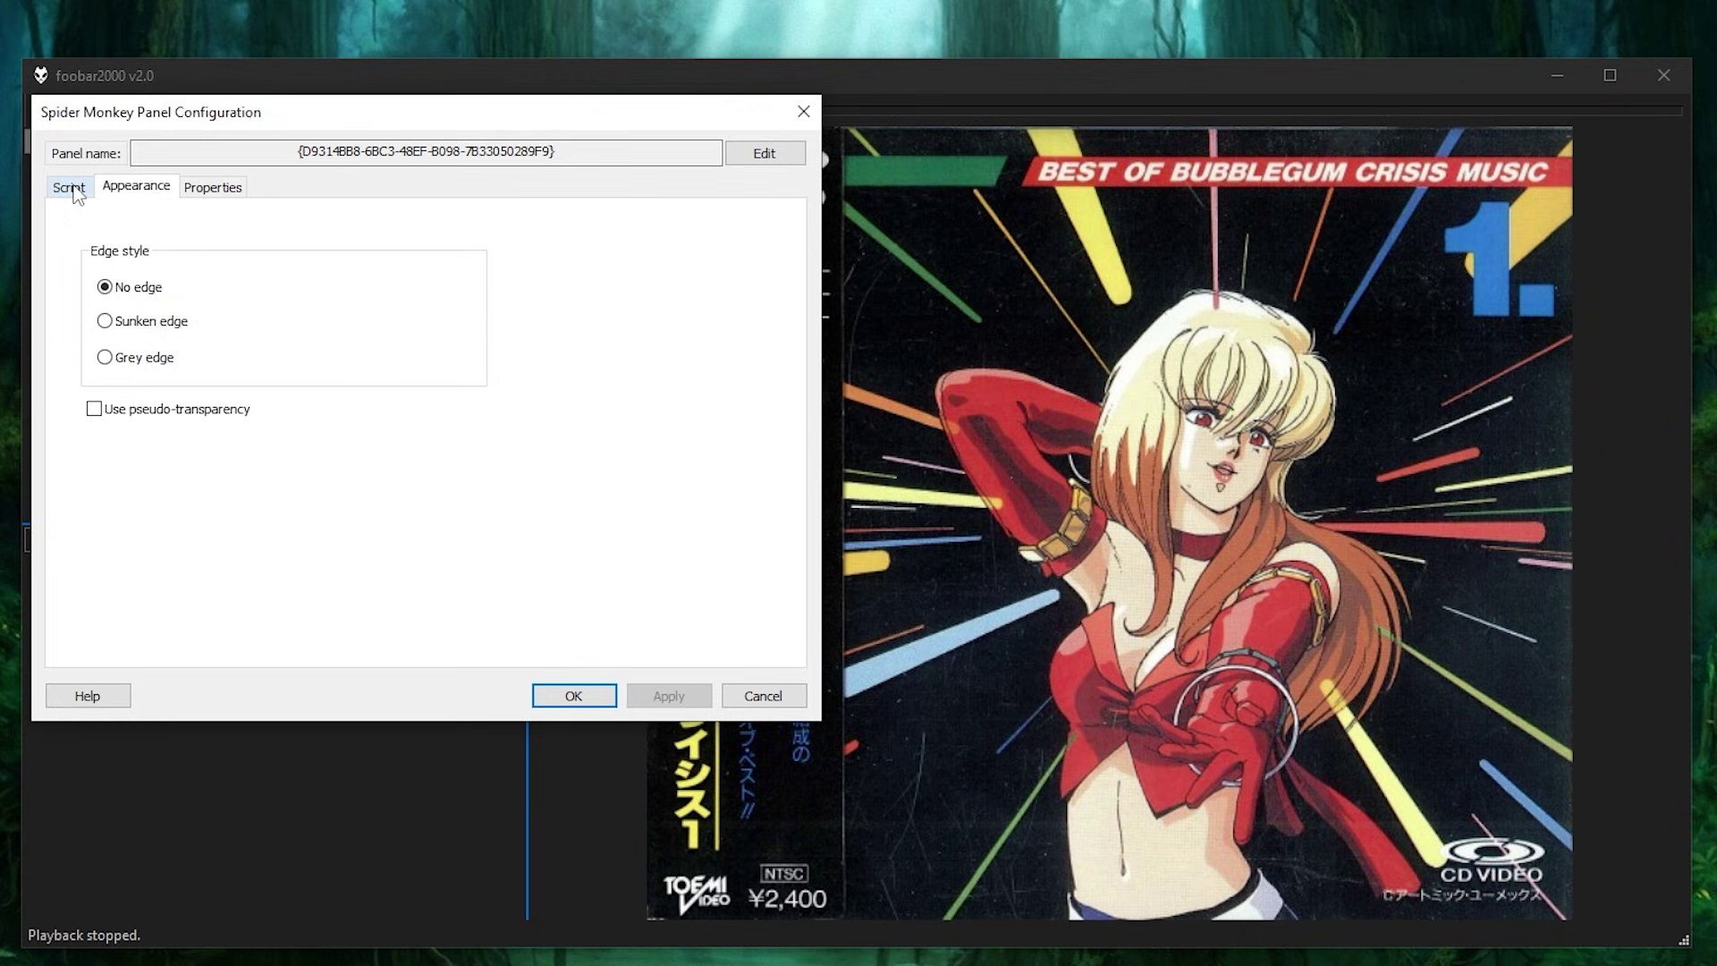
click(70, 187)
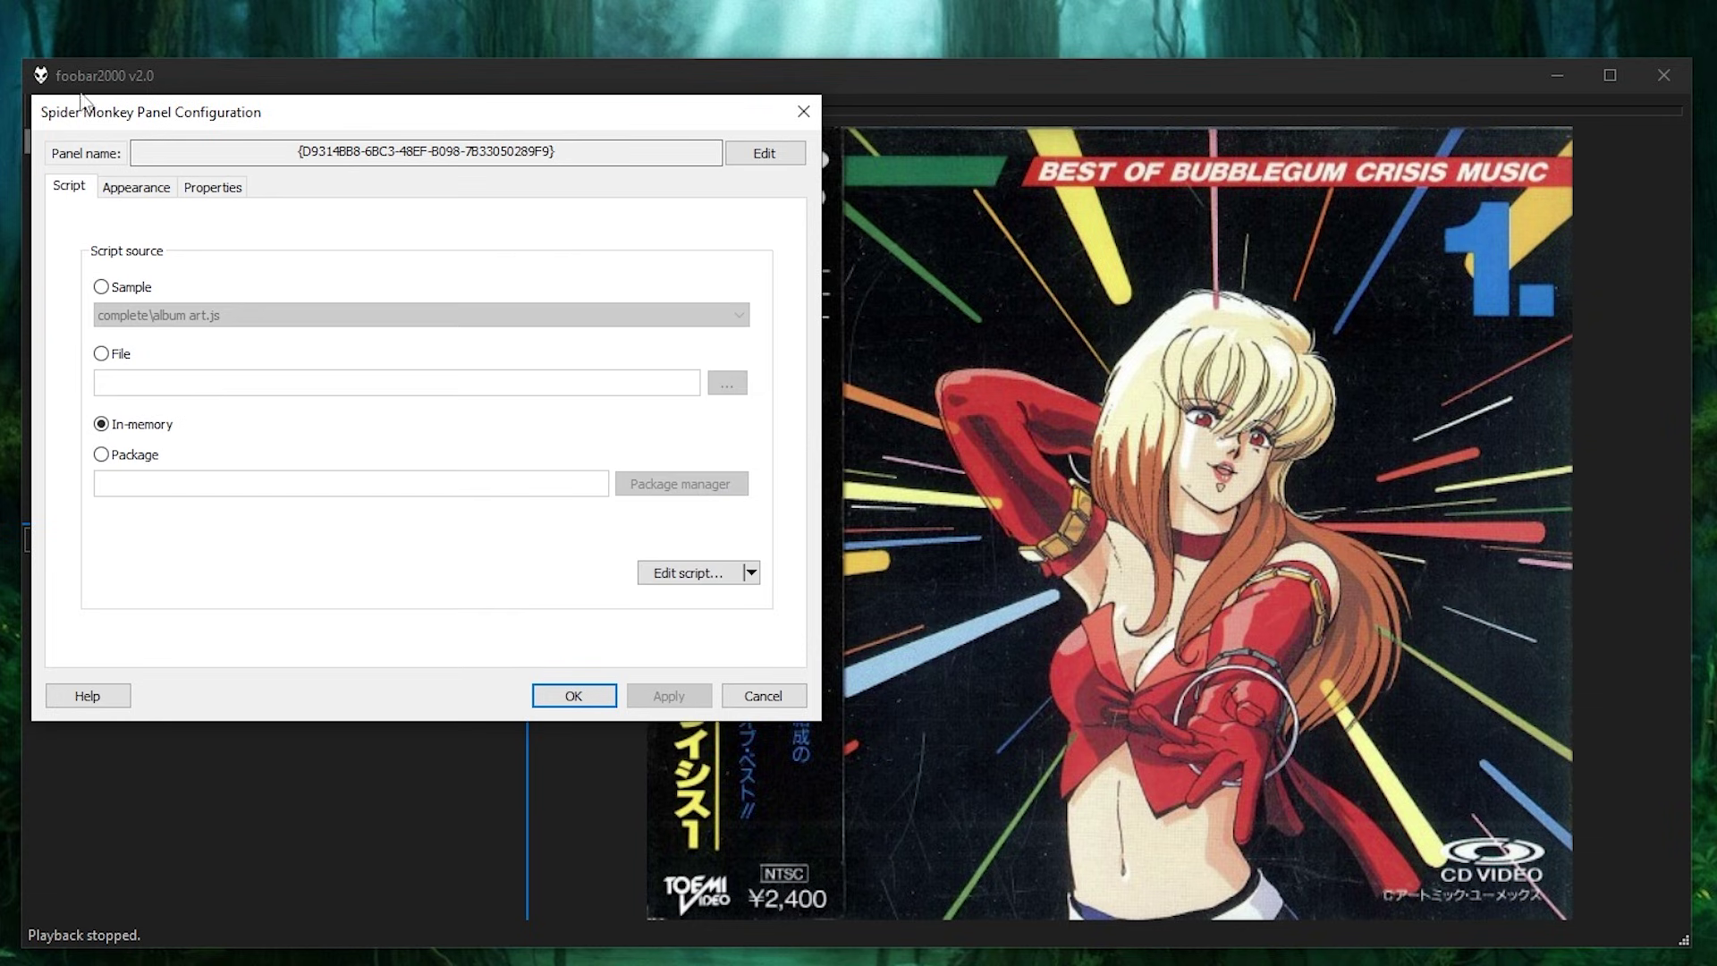
click(100, 454)
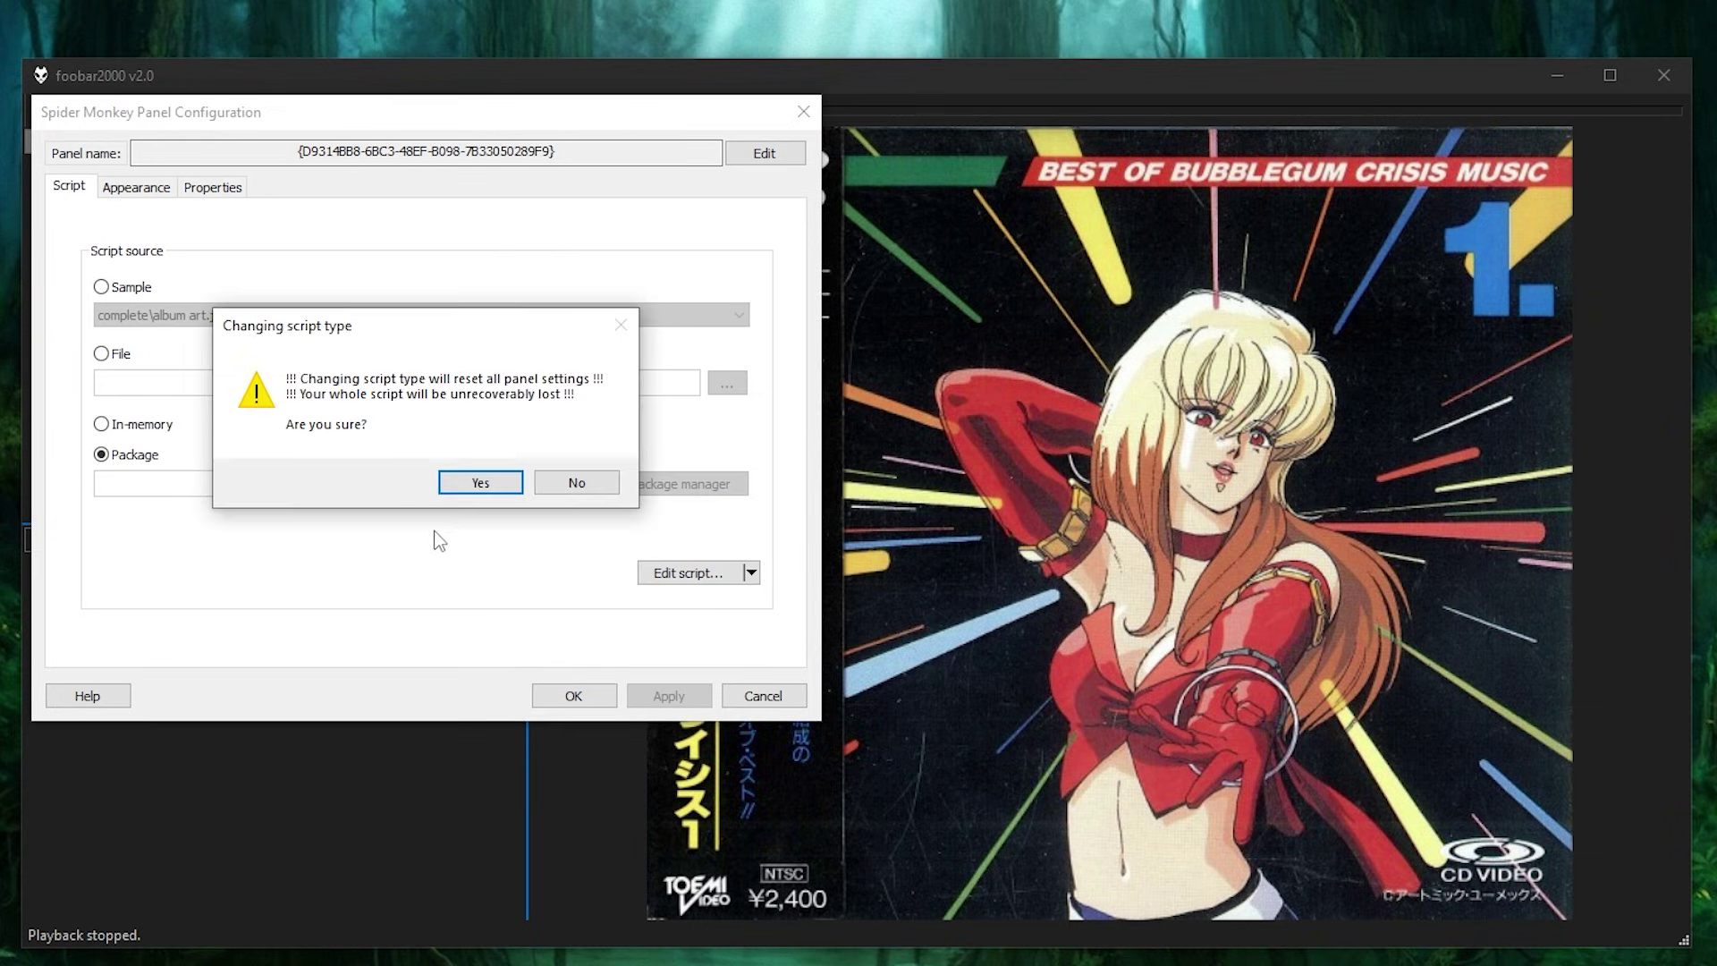
click(490, 484)
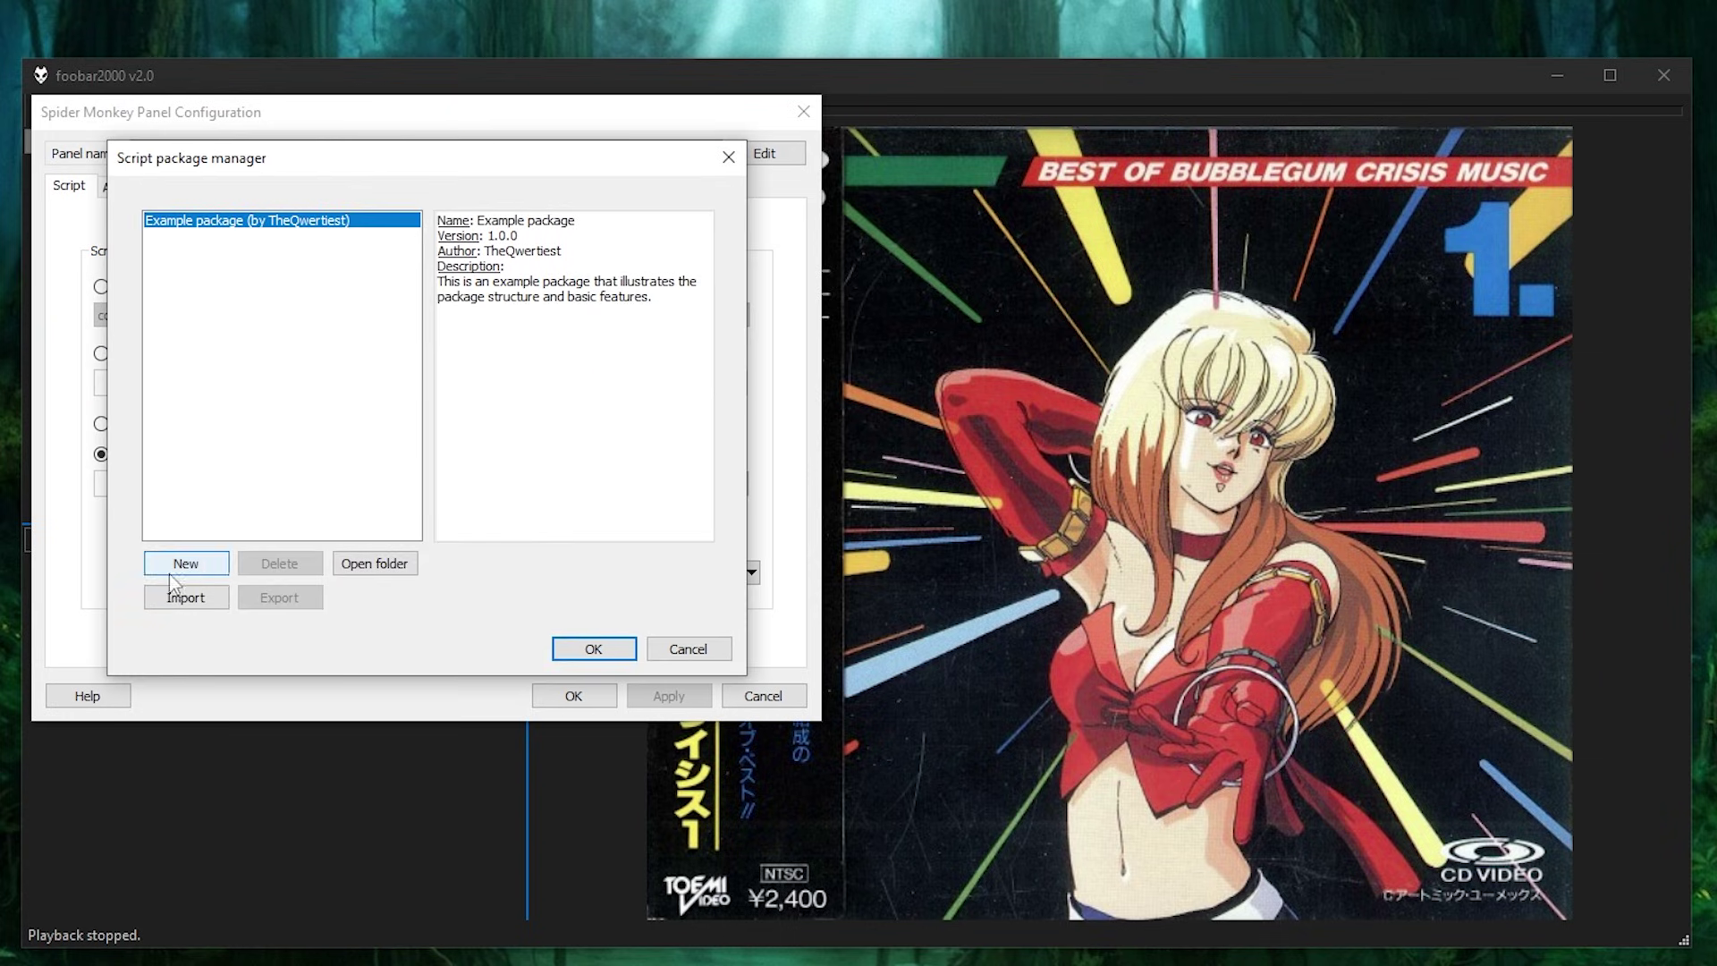
Import the Library-Tree-v2.4.0.zip and Biography v1.2.0 archives into the script package manager
click(190, 602)
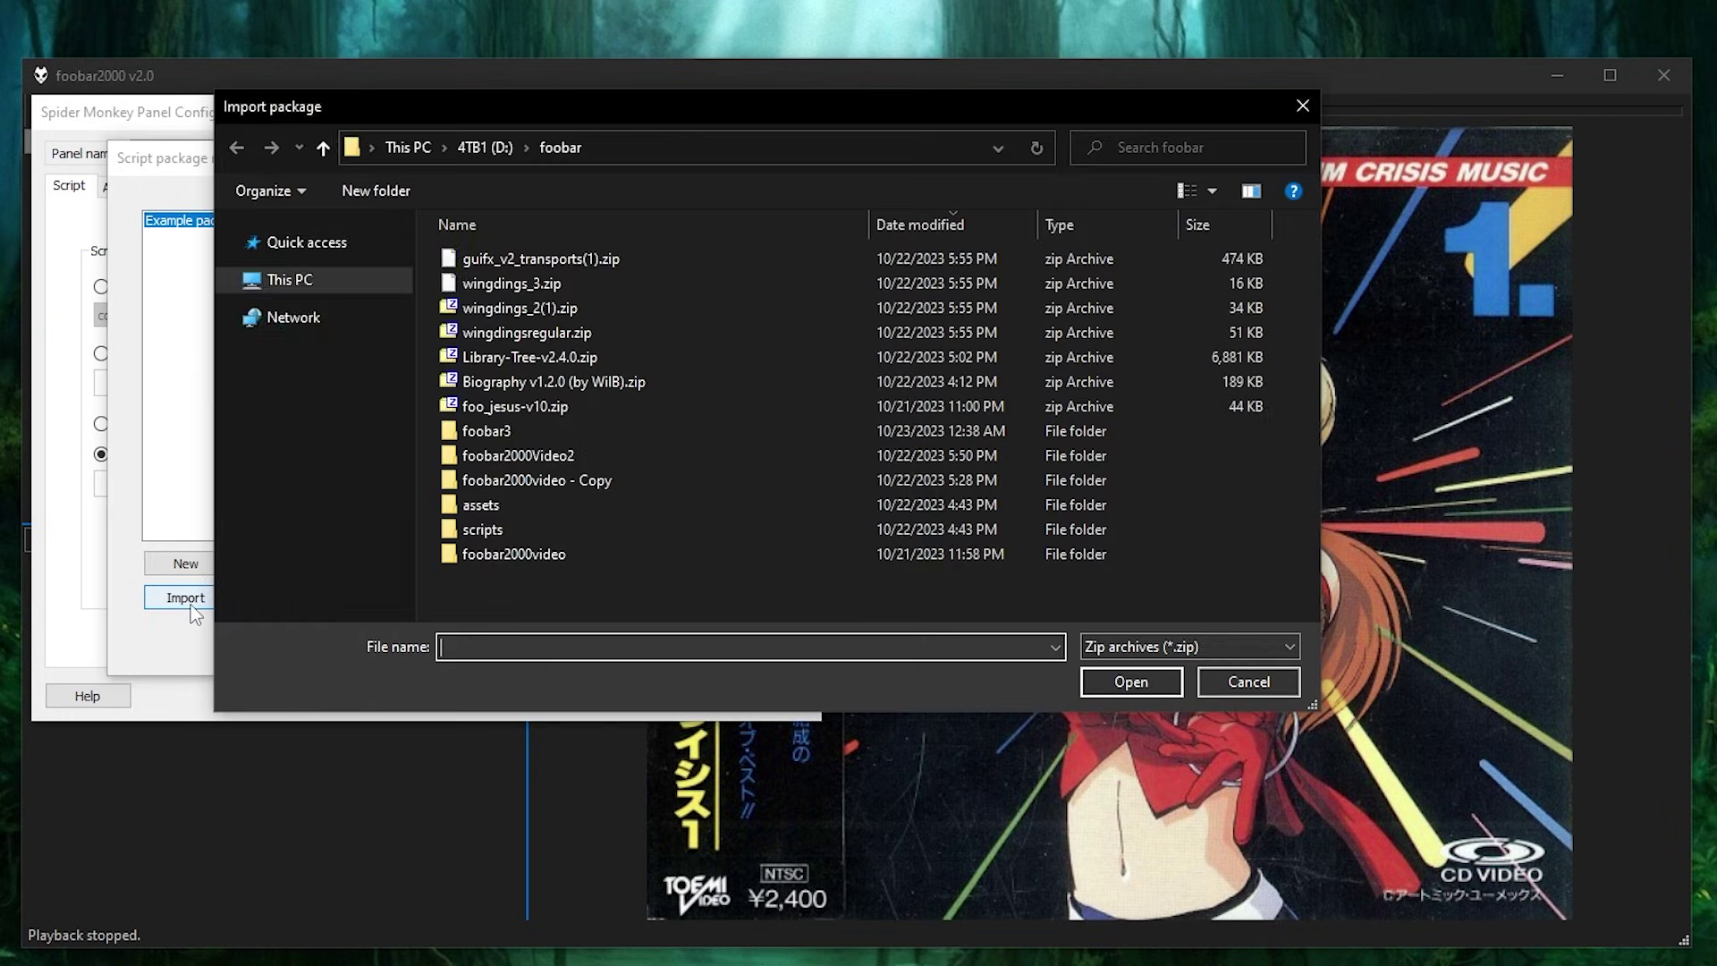
click(599, 358)
click(620, 379)
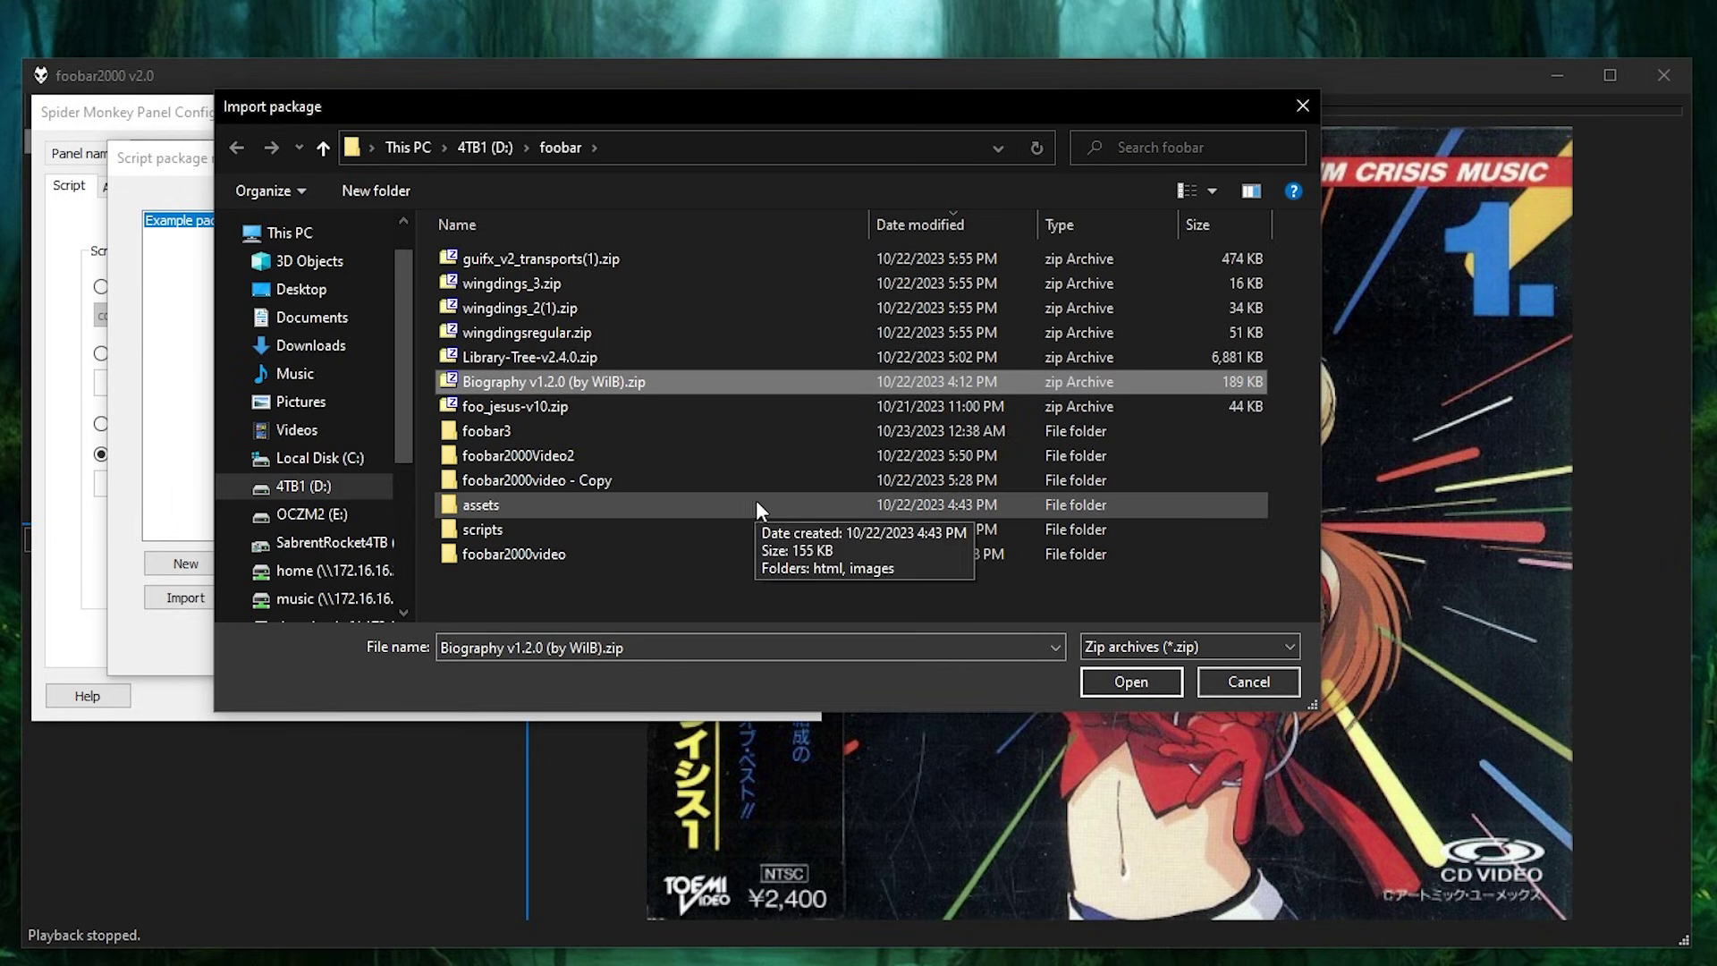
click(560, 356)
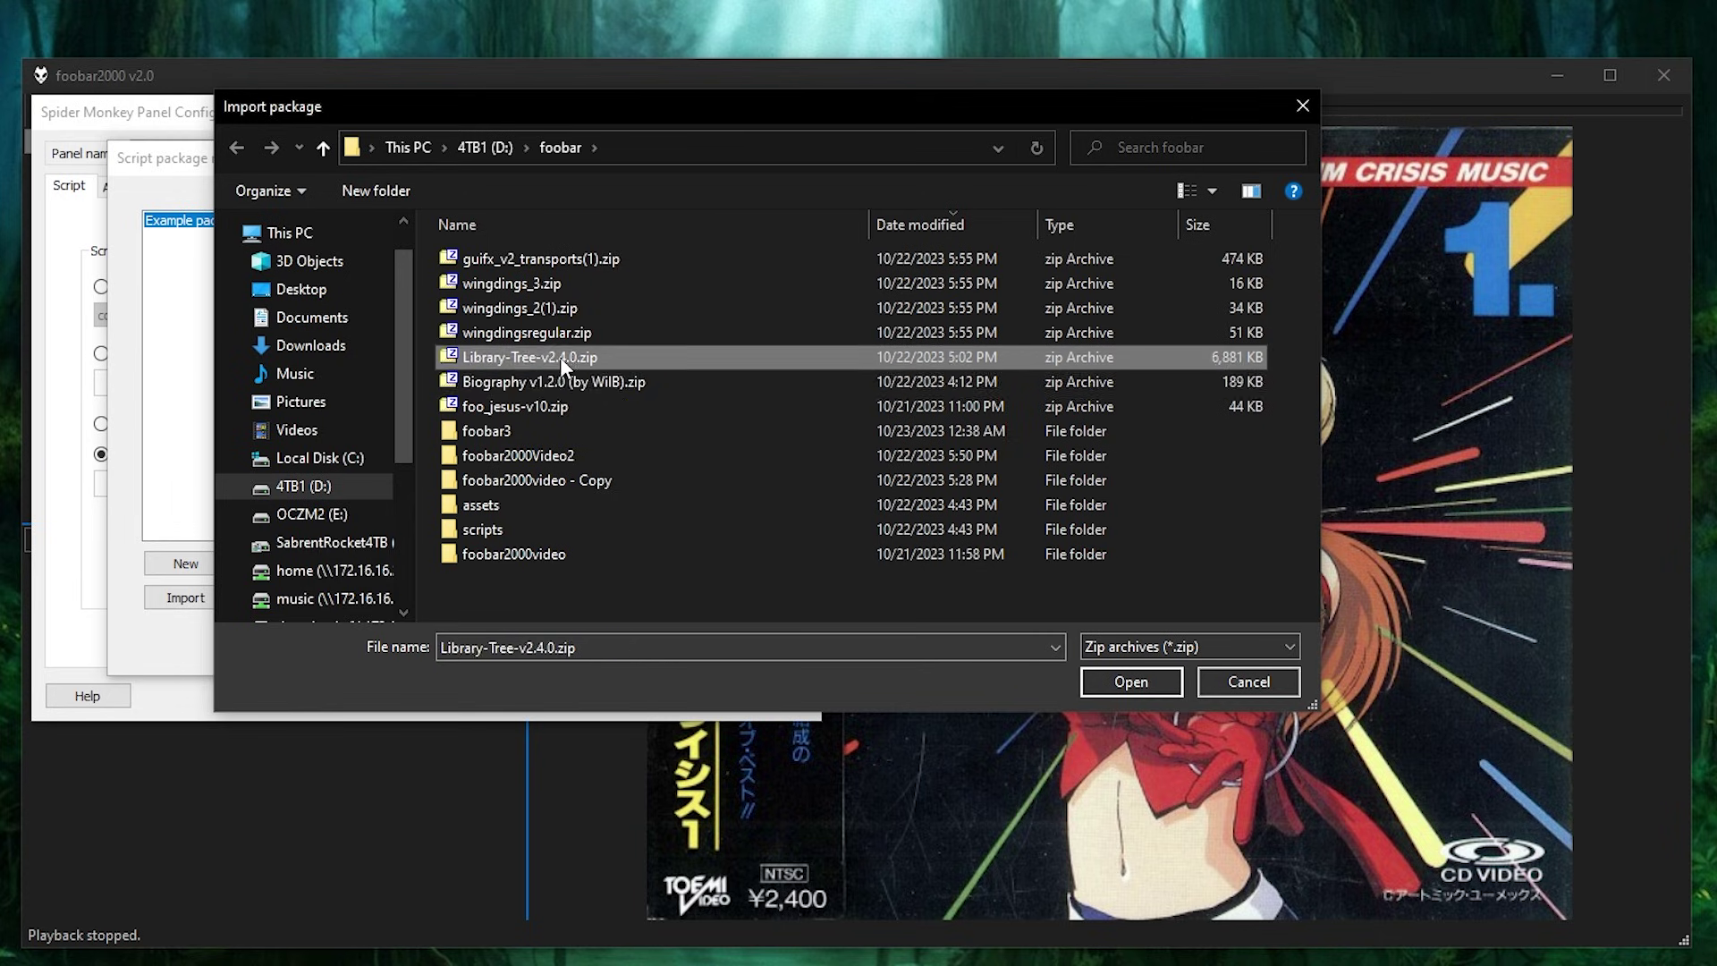
double_click(560, 356)
click(200, 599)
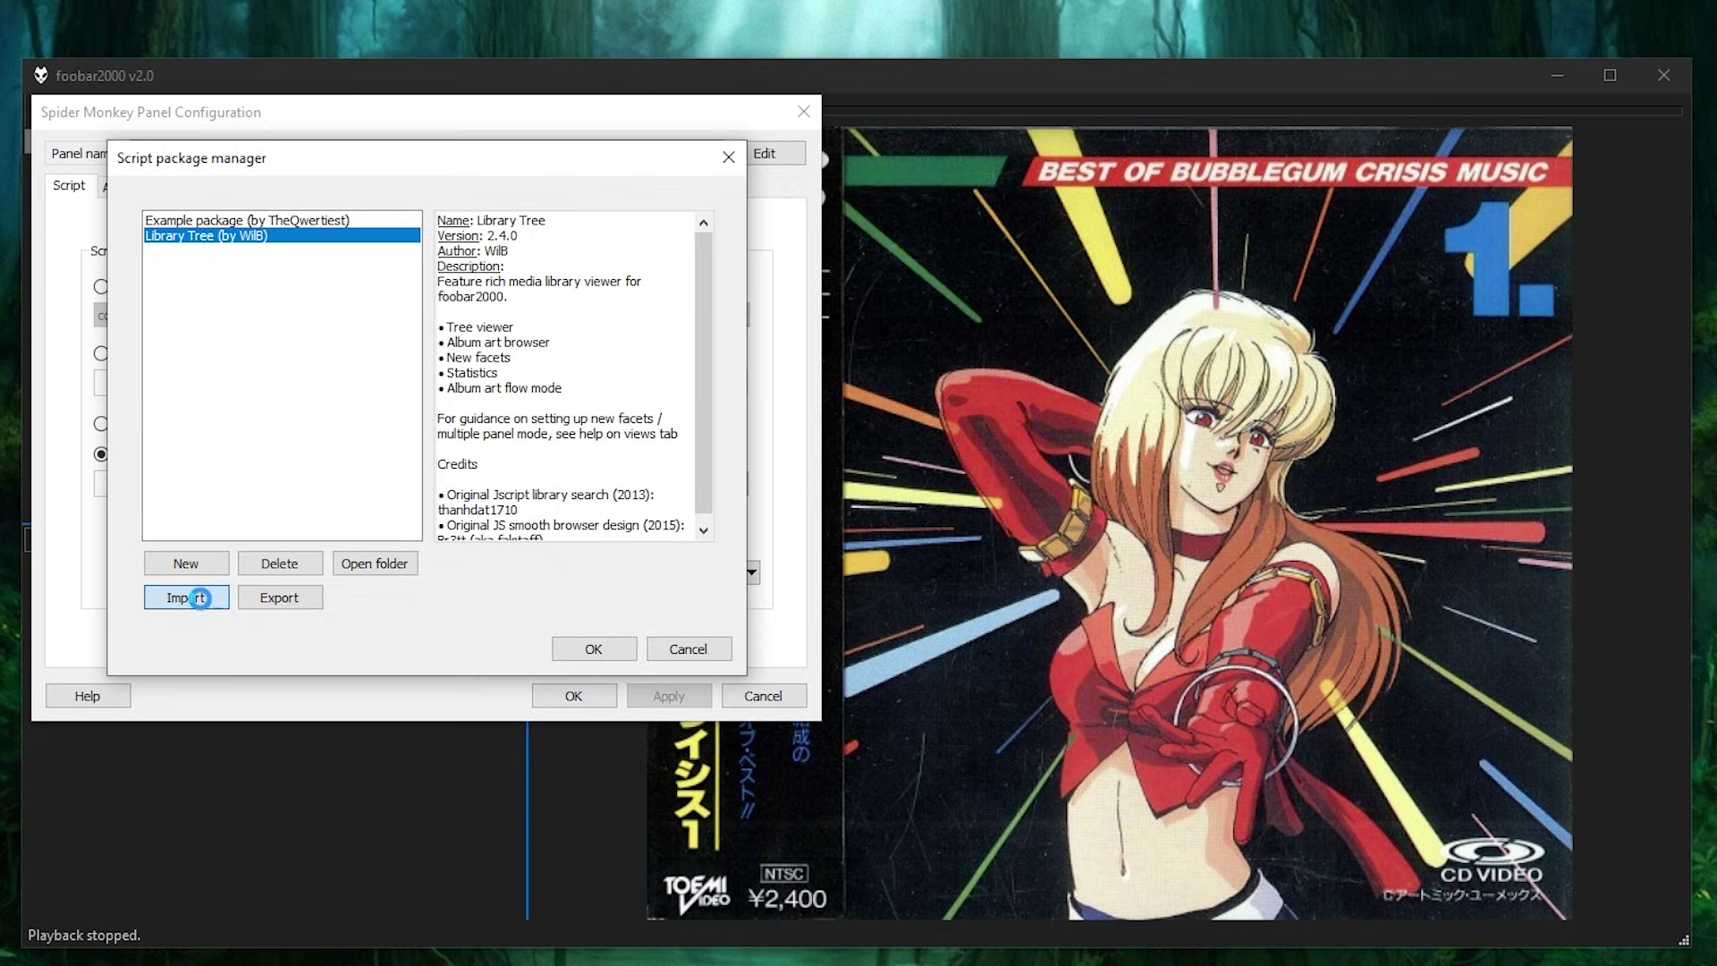
double_click(524, 378)
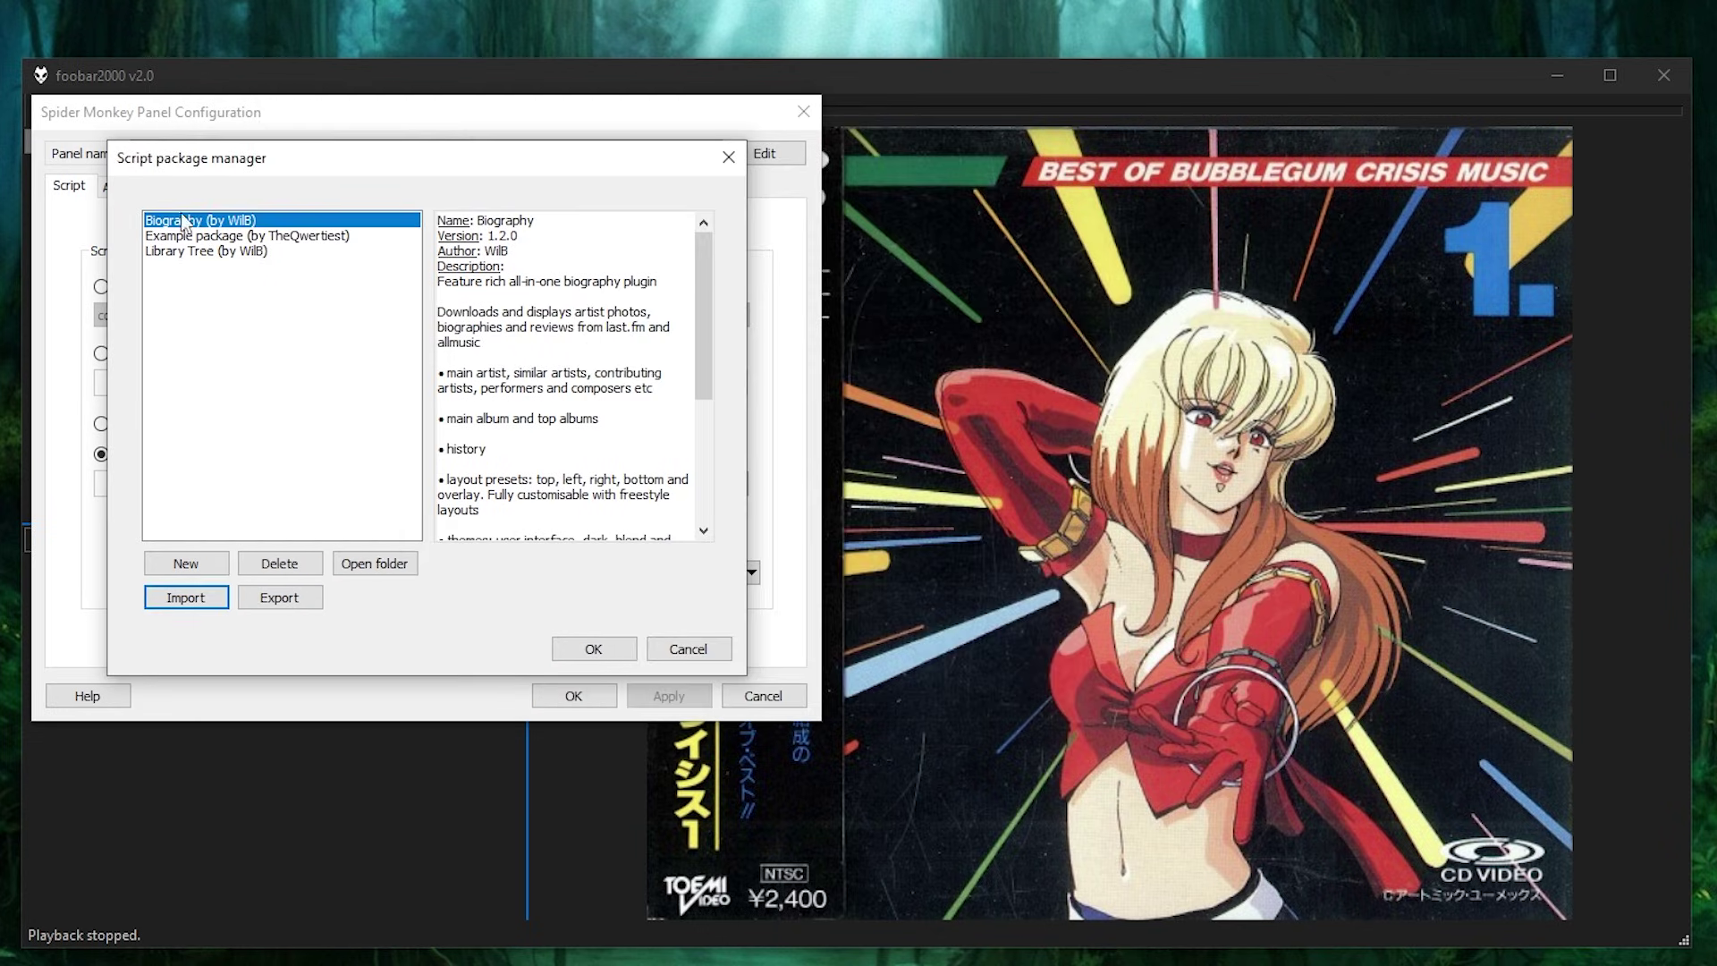
Assign the Biography package to the panel, apply the configuration and dismiss its license notice
click(220, 252)
click(200, 221)
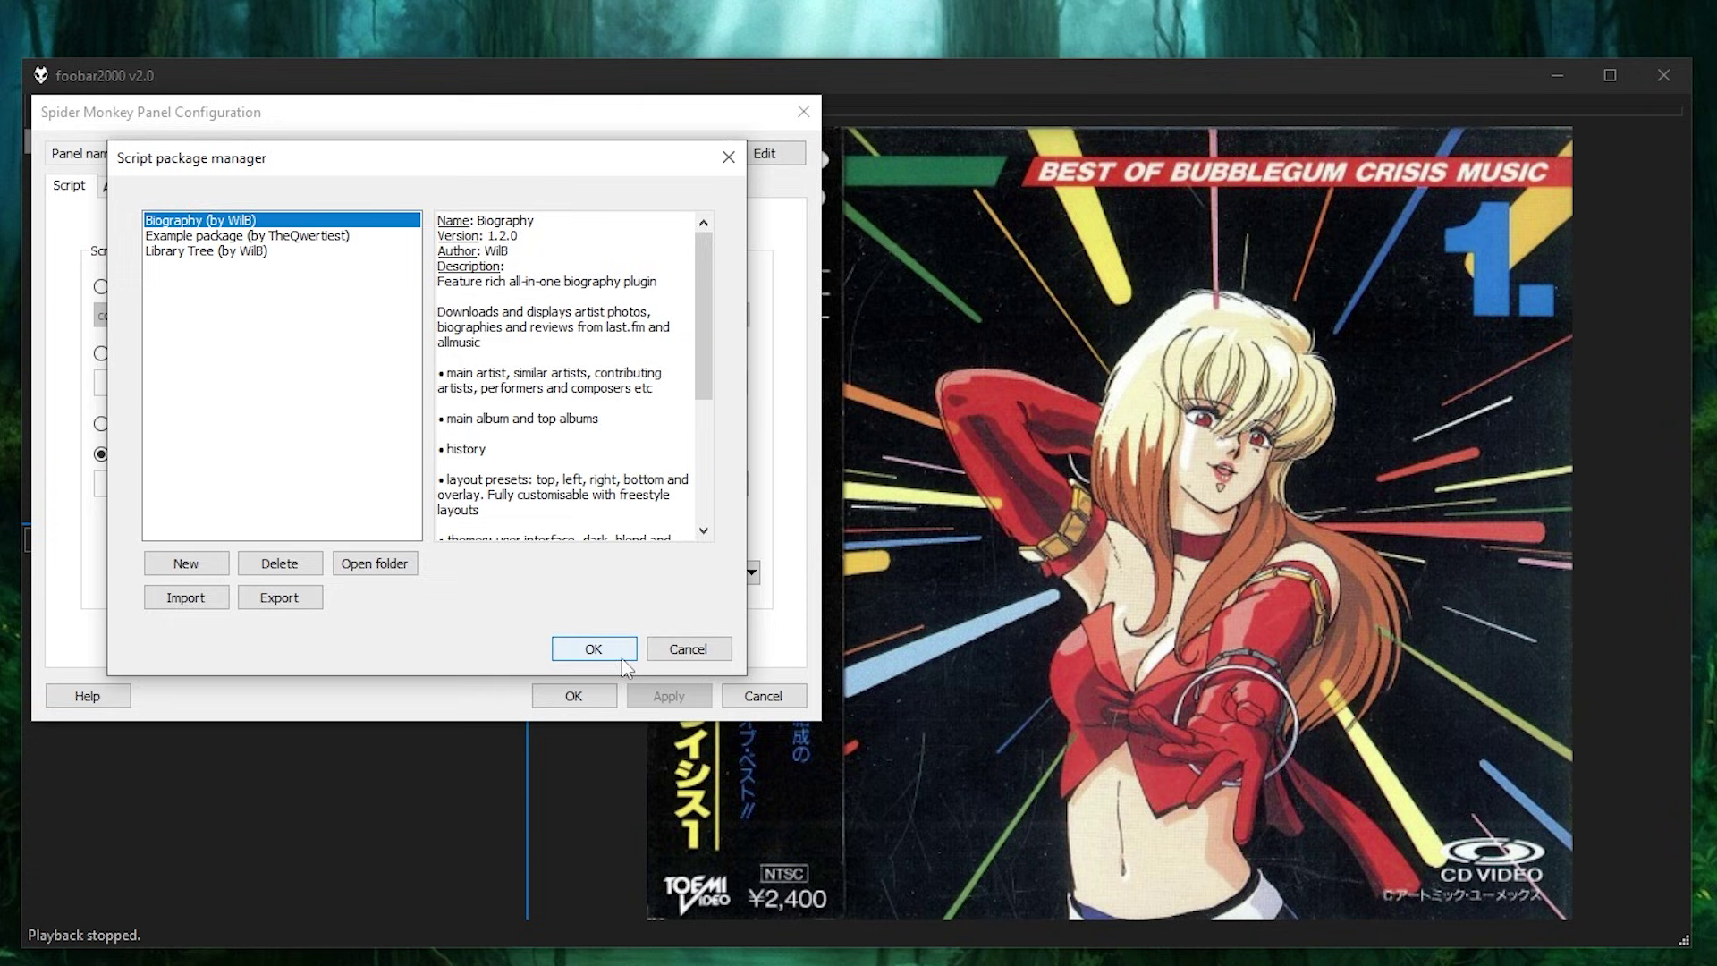
click(621, 652)
click(583, 693)
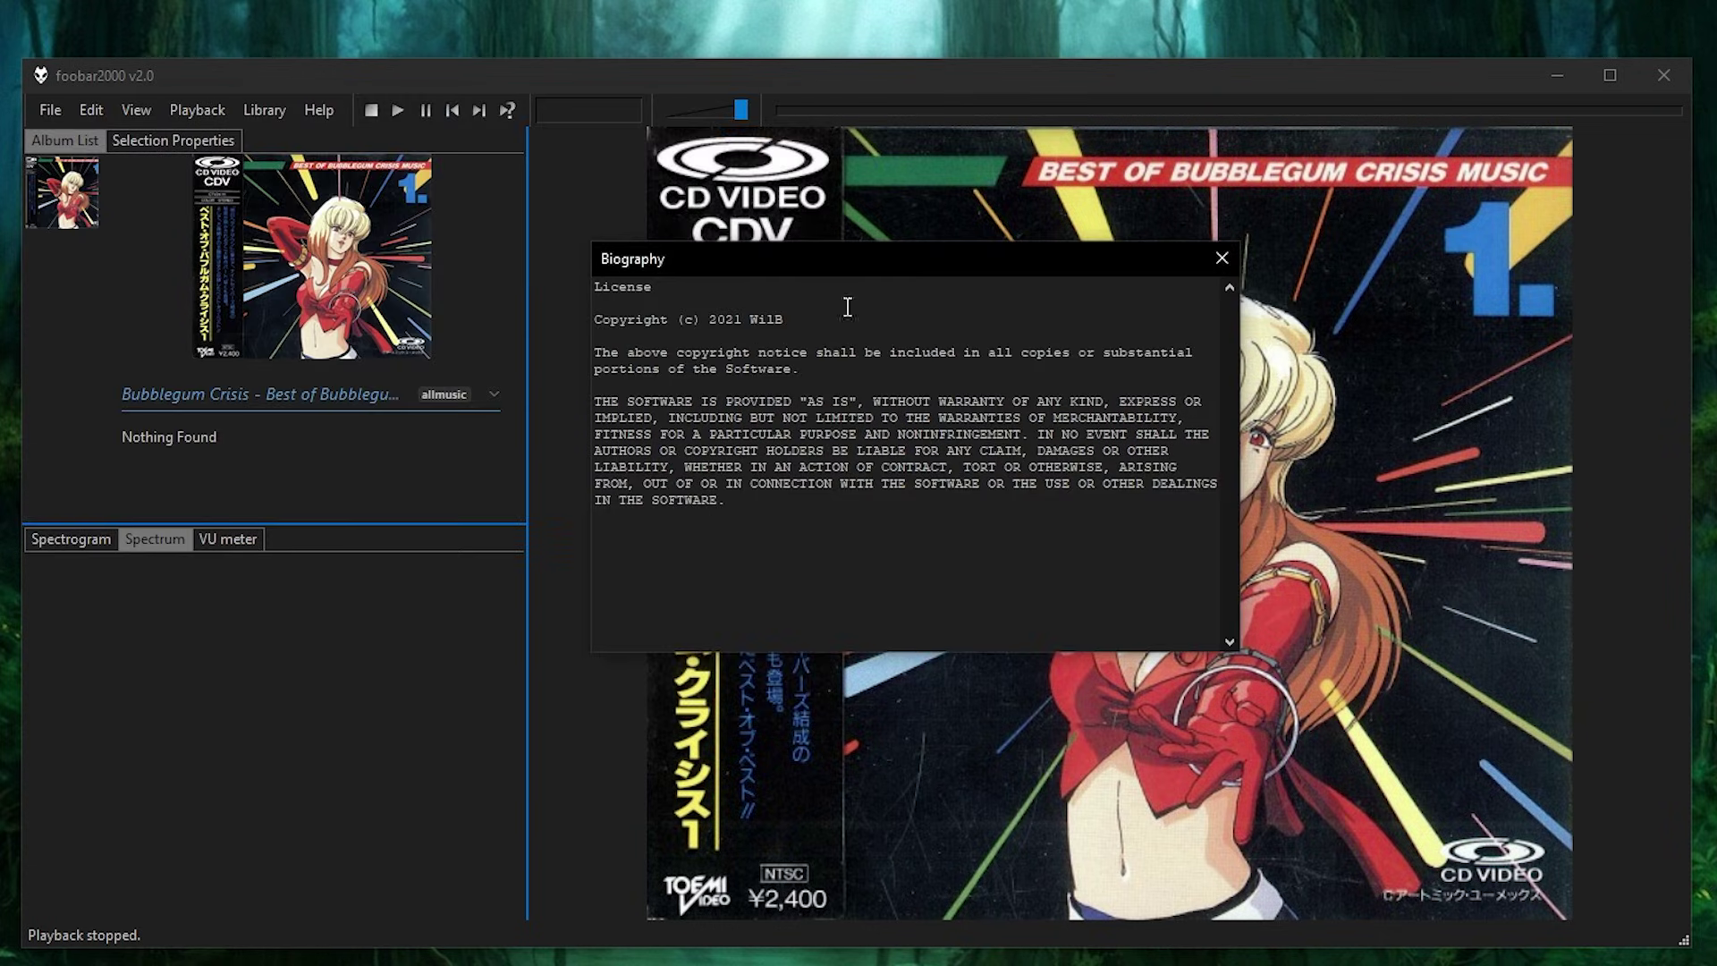
click(1222, 259)
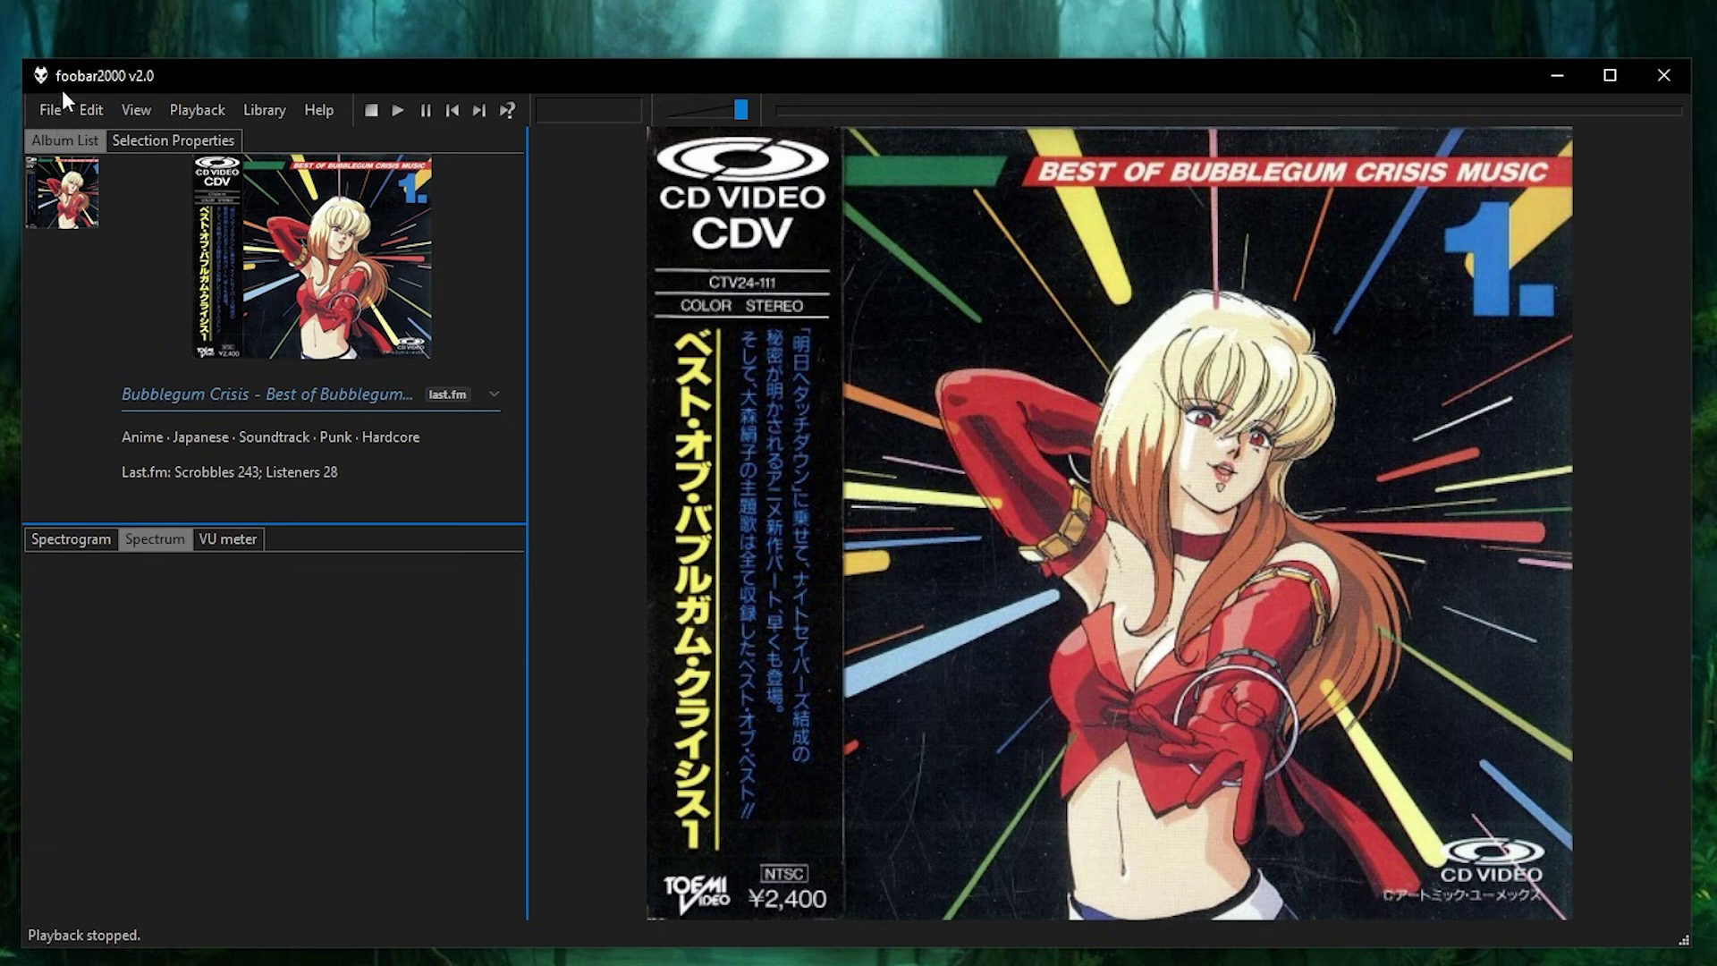
Import the theme file foobar 2 big art.fth with all its sections through the Default User Interface preferences
click(92, 109)
mouse_move(50, 109)
click(80, 387)
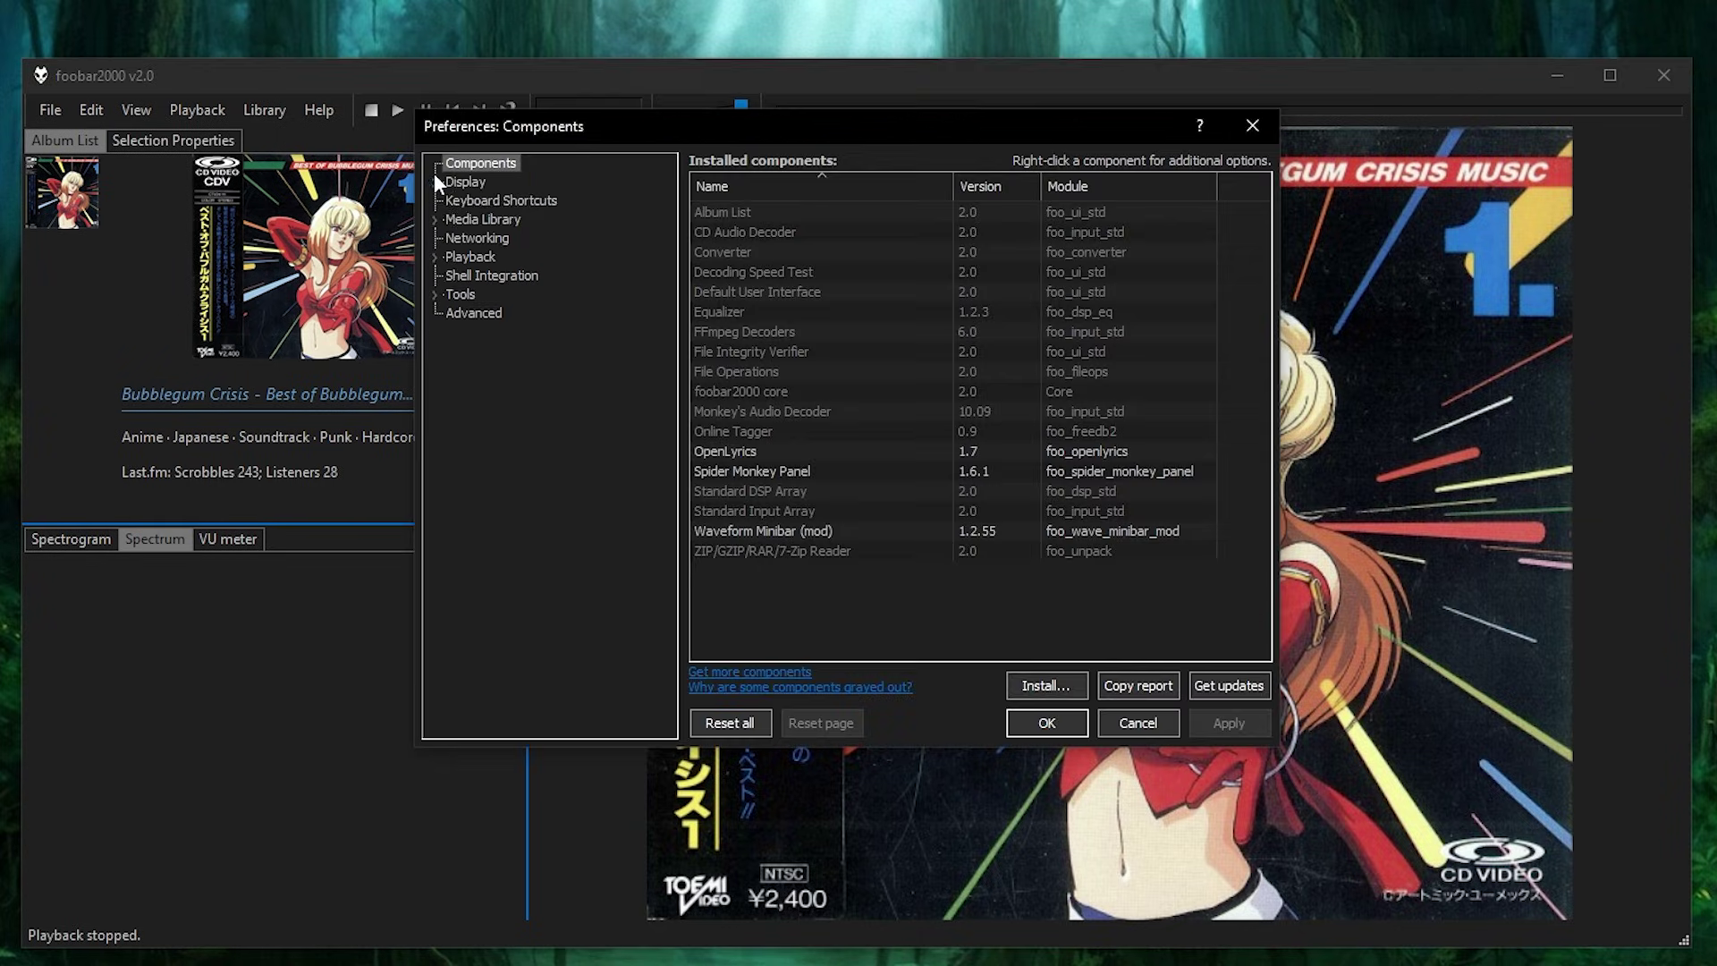
click(465, 182)
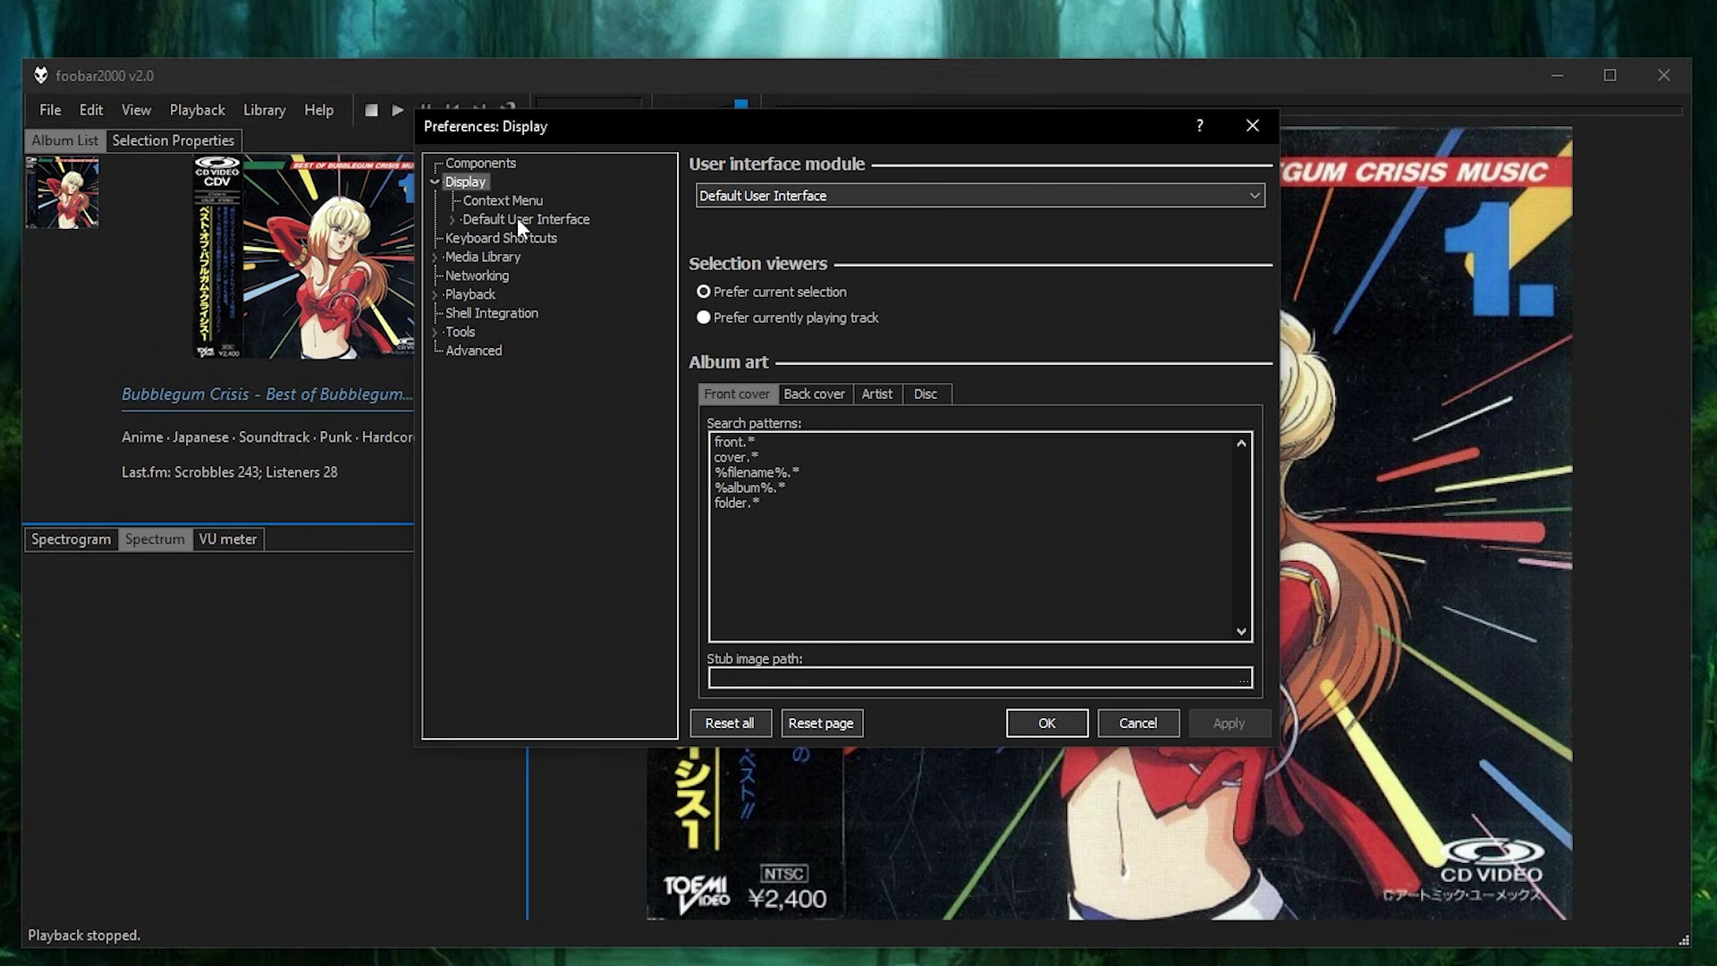
click(517, 218)
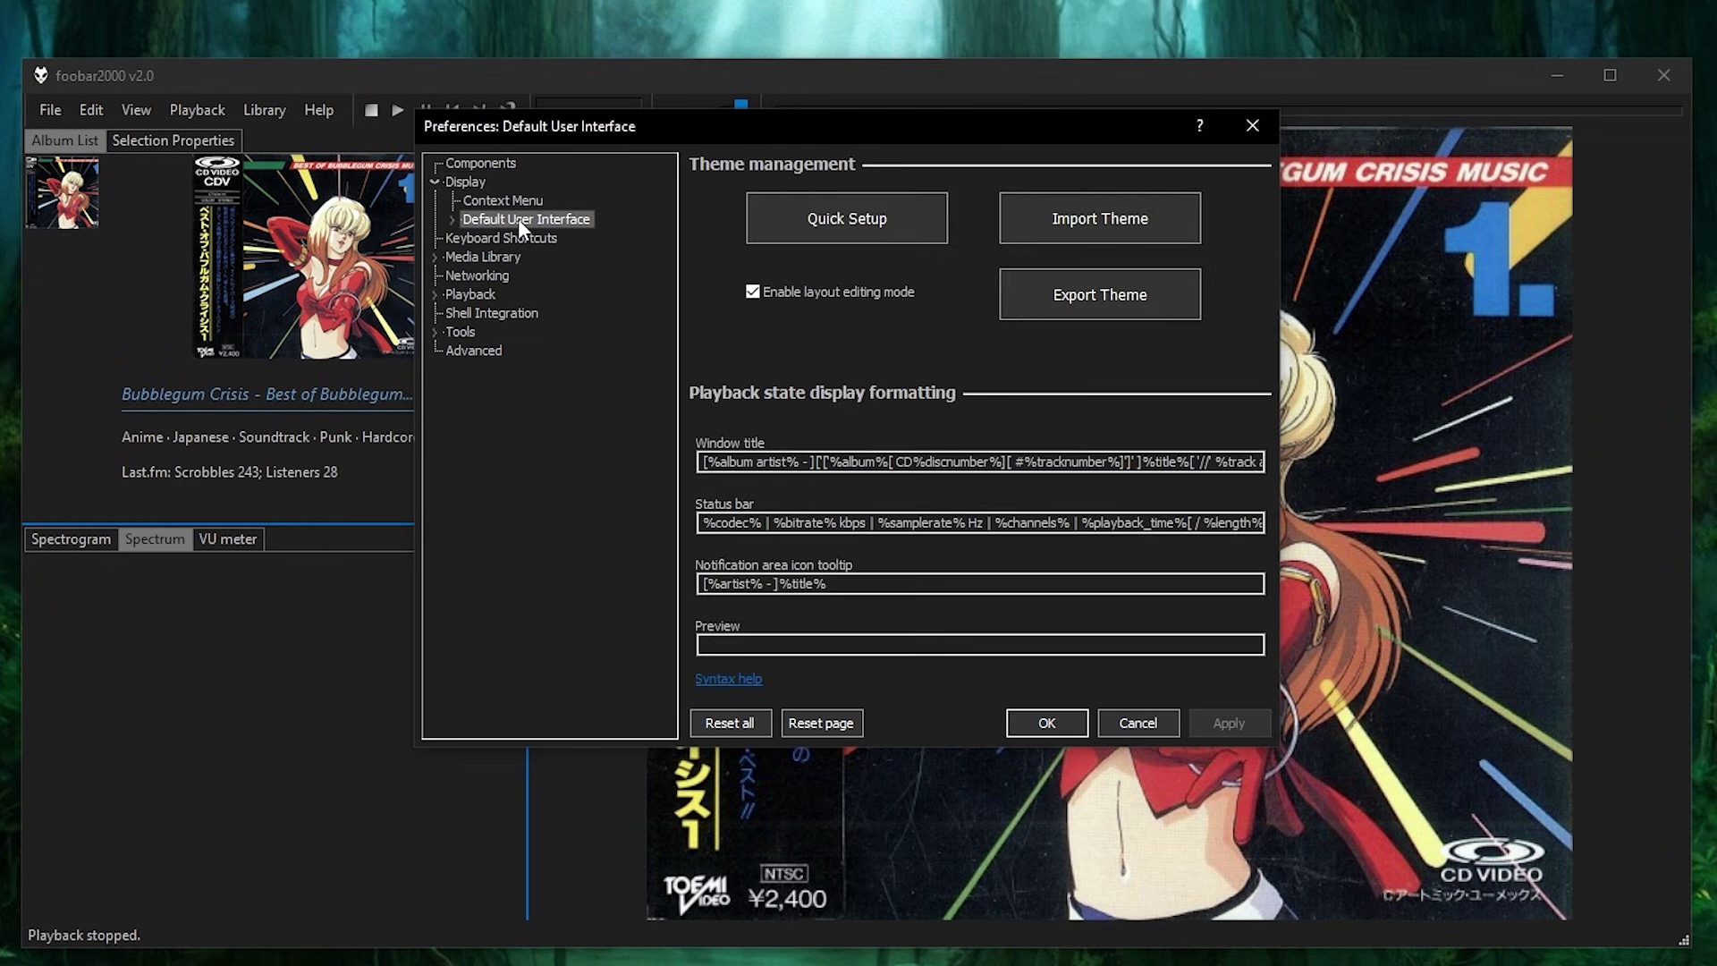
click(1053, 213)
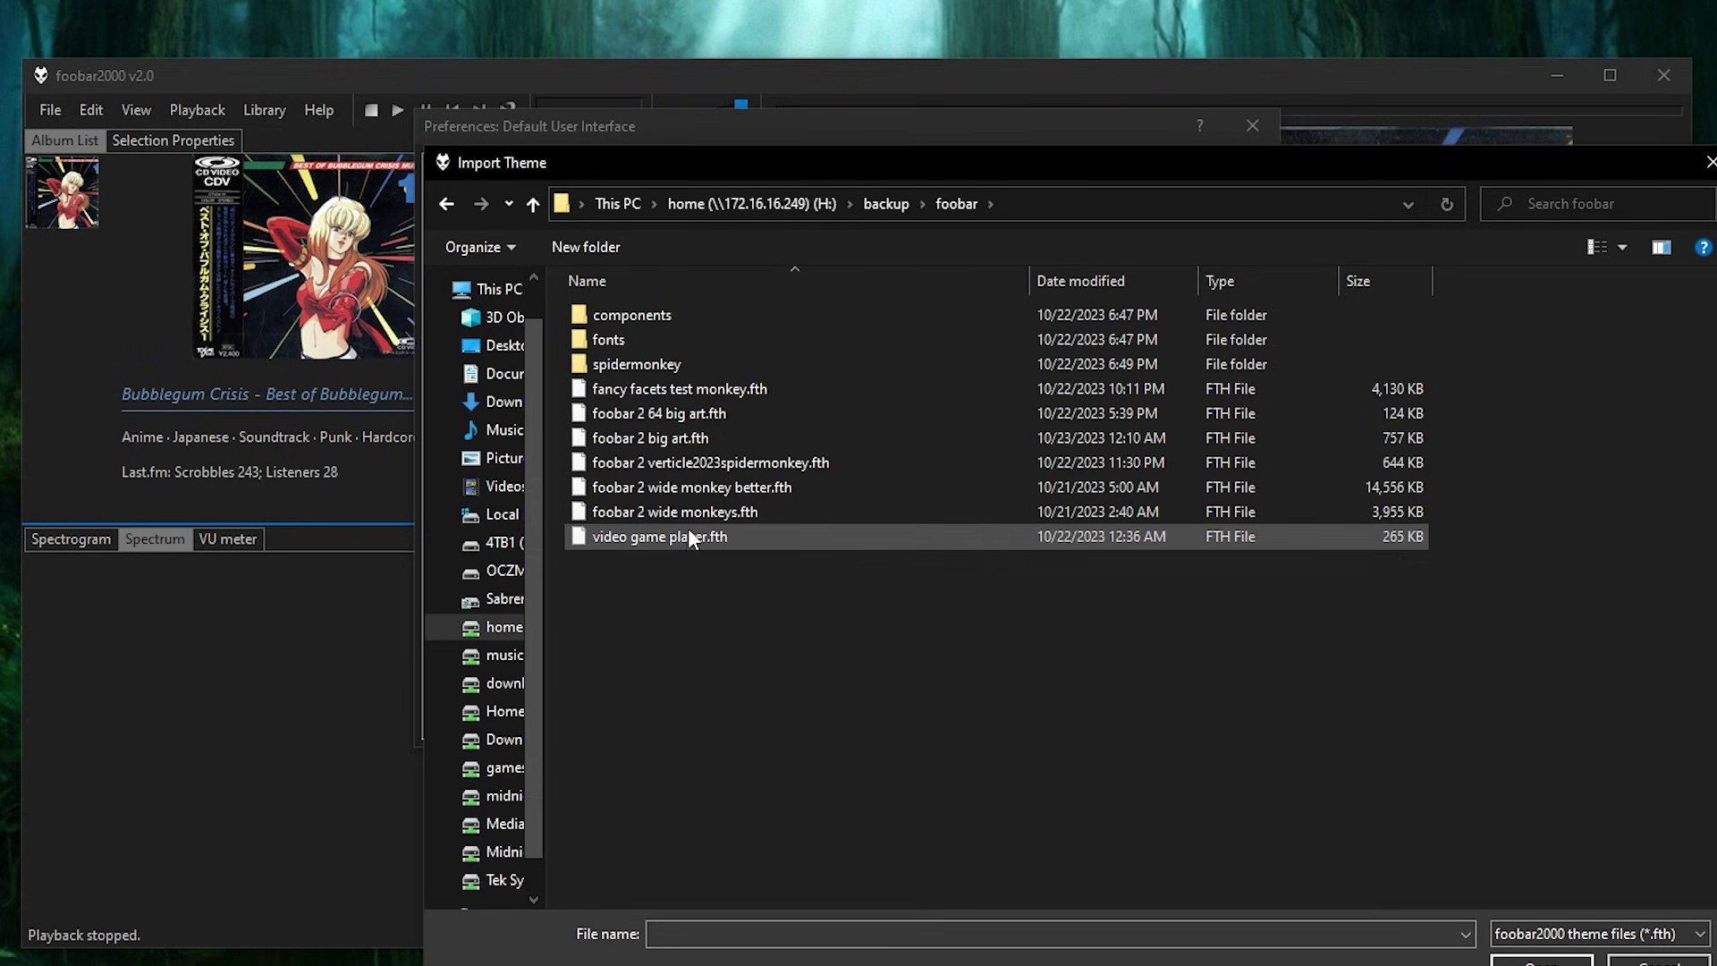
double_click(710, 438)
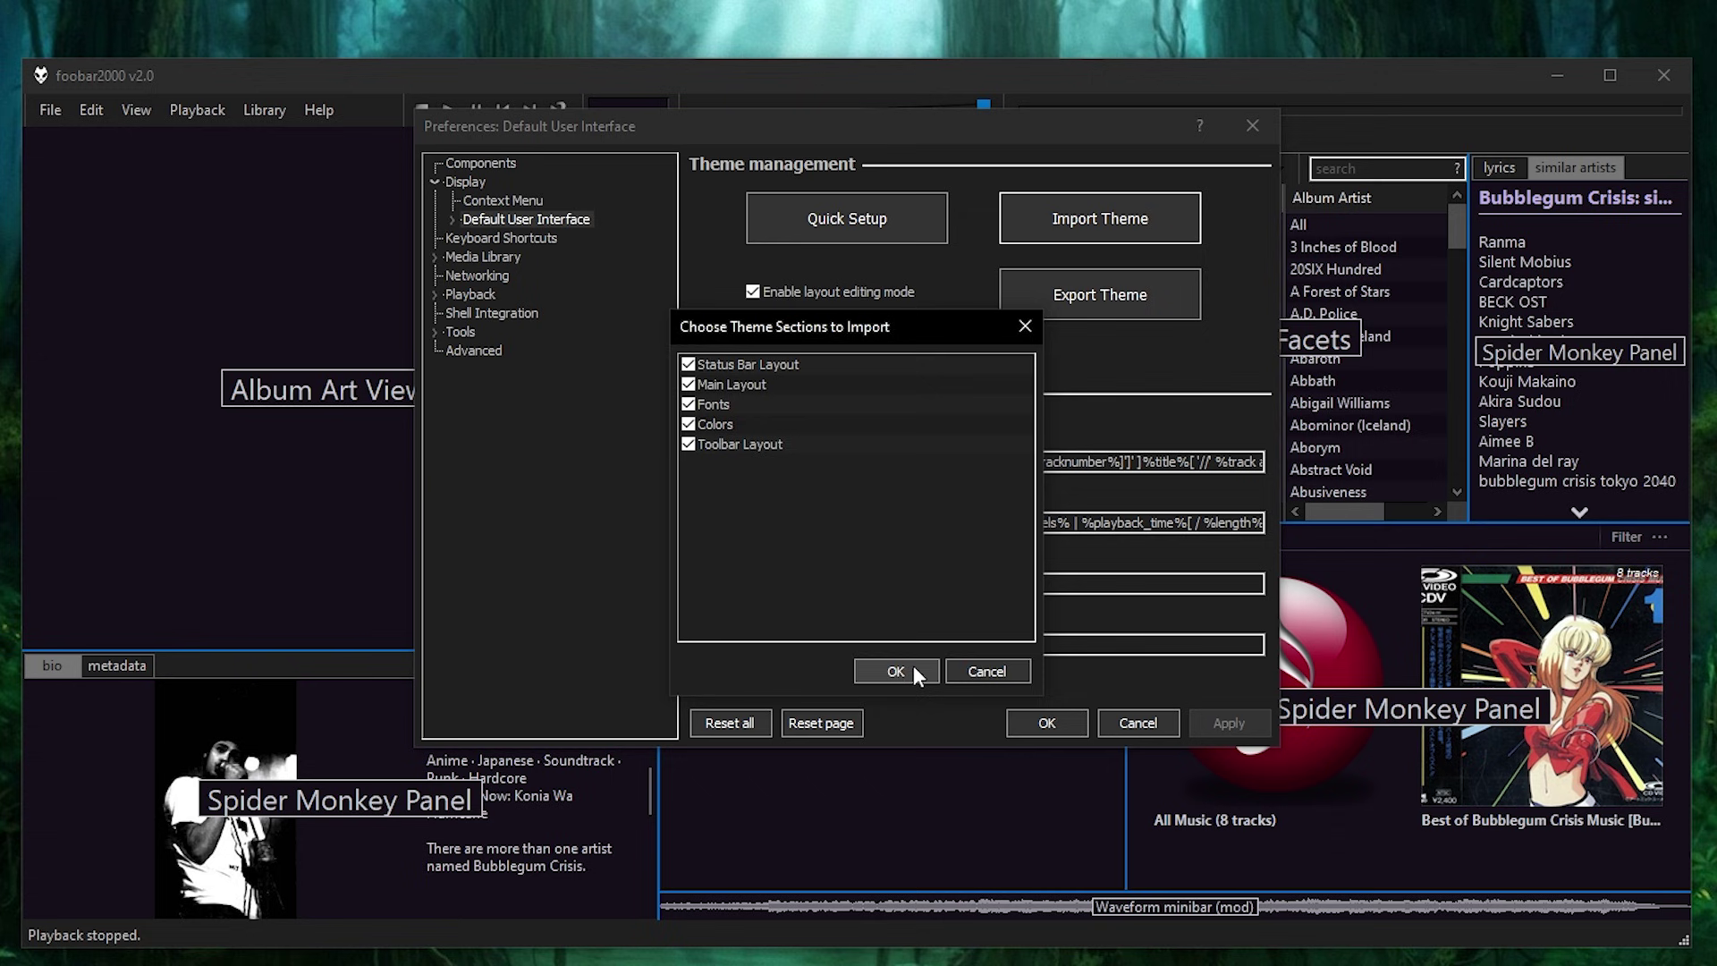
click(910, 667)
click(1039, 721)
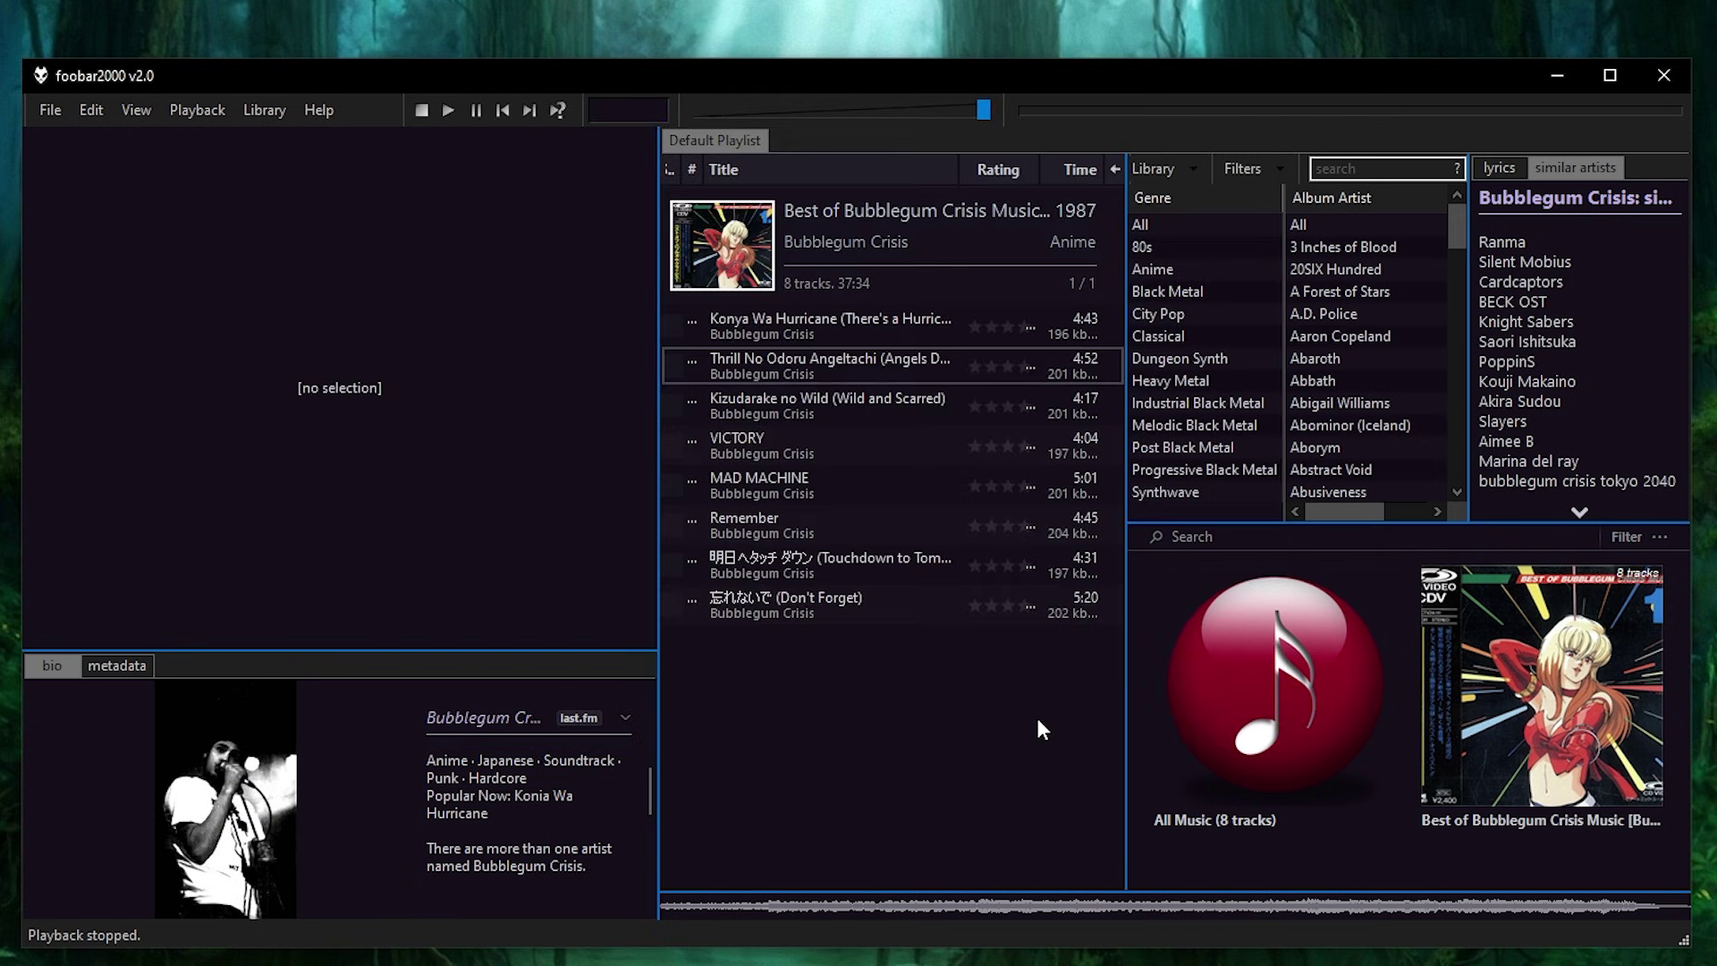
Try the new layout by selecting a playlist track and playing the album artists Abaroth and Adagio from Facets
click(788, 420)
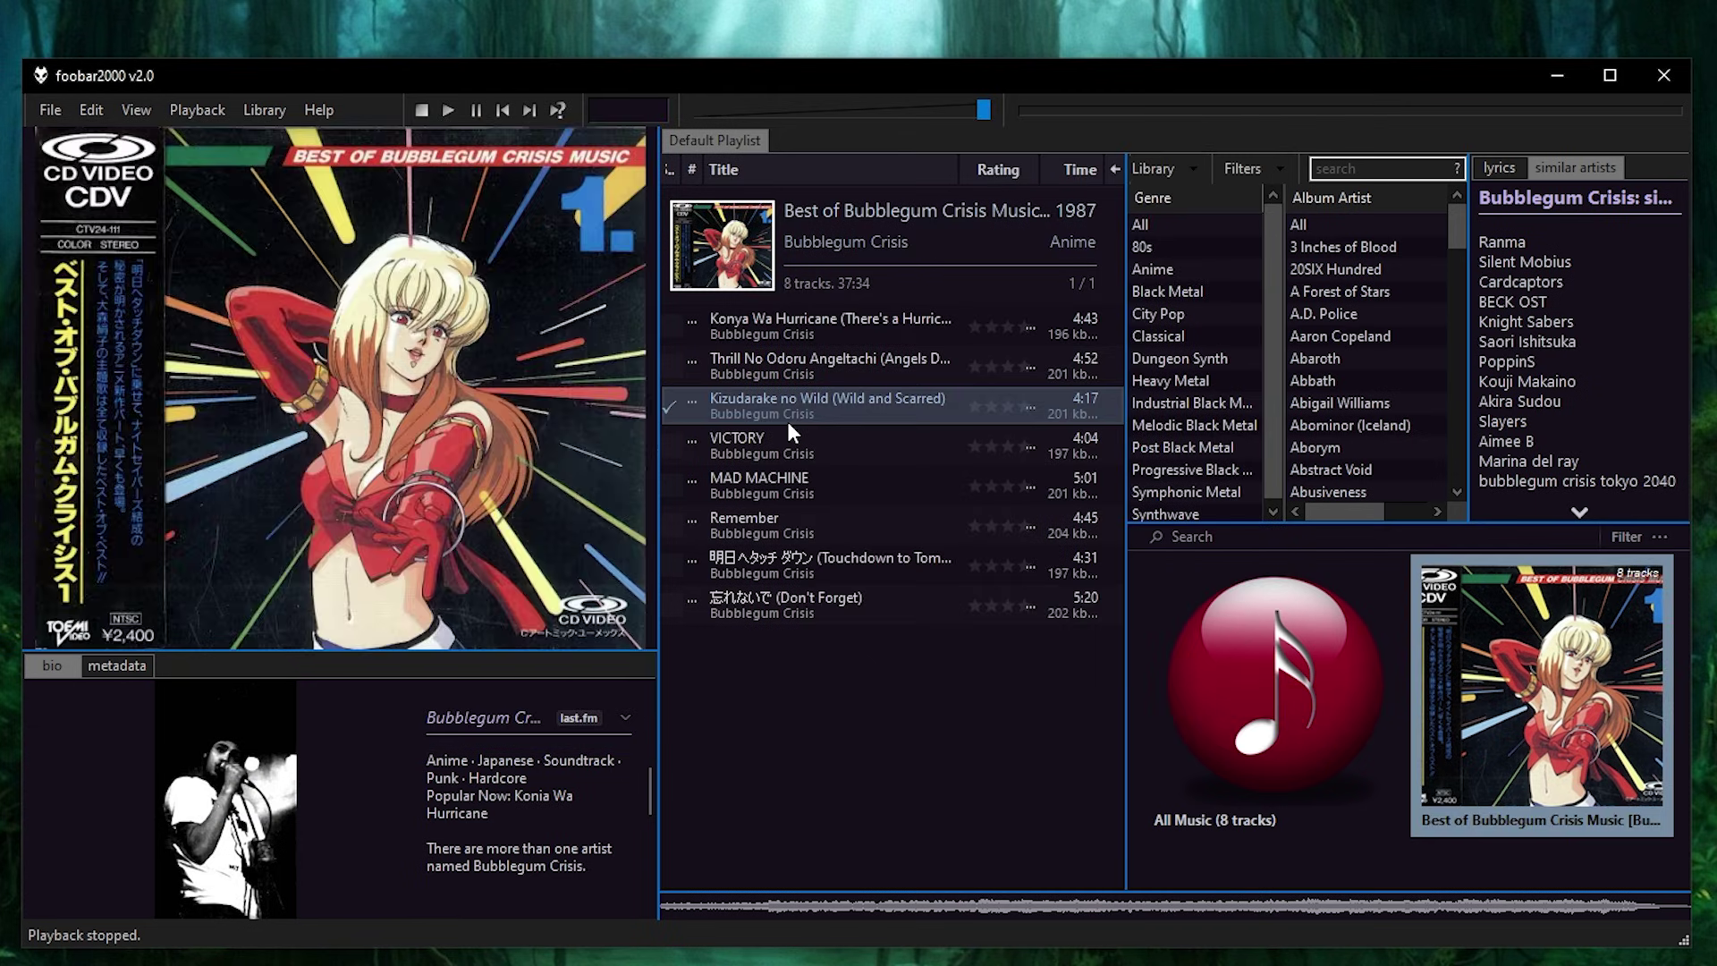
click(1340, 335)
double_click(1337, 358)
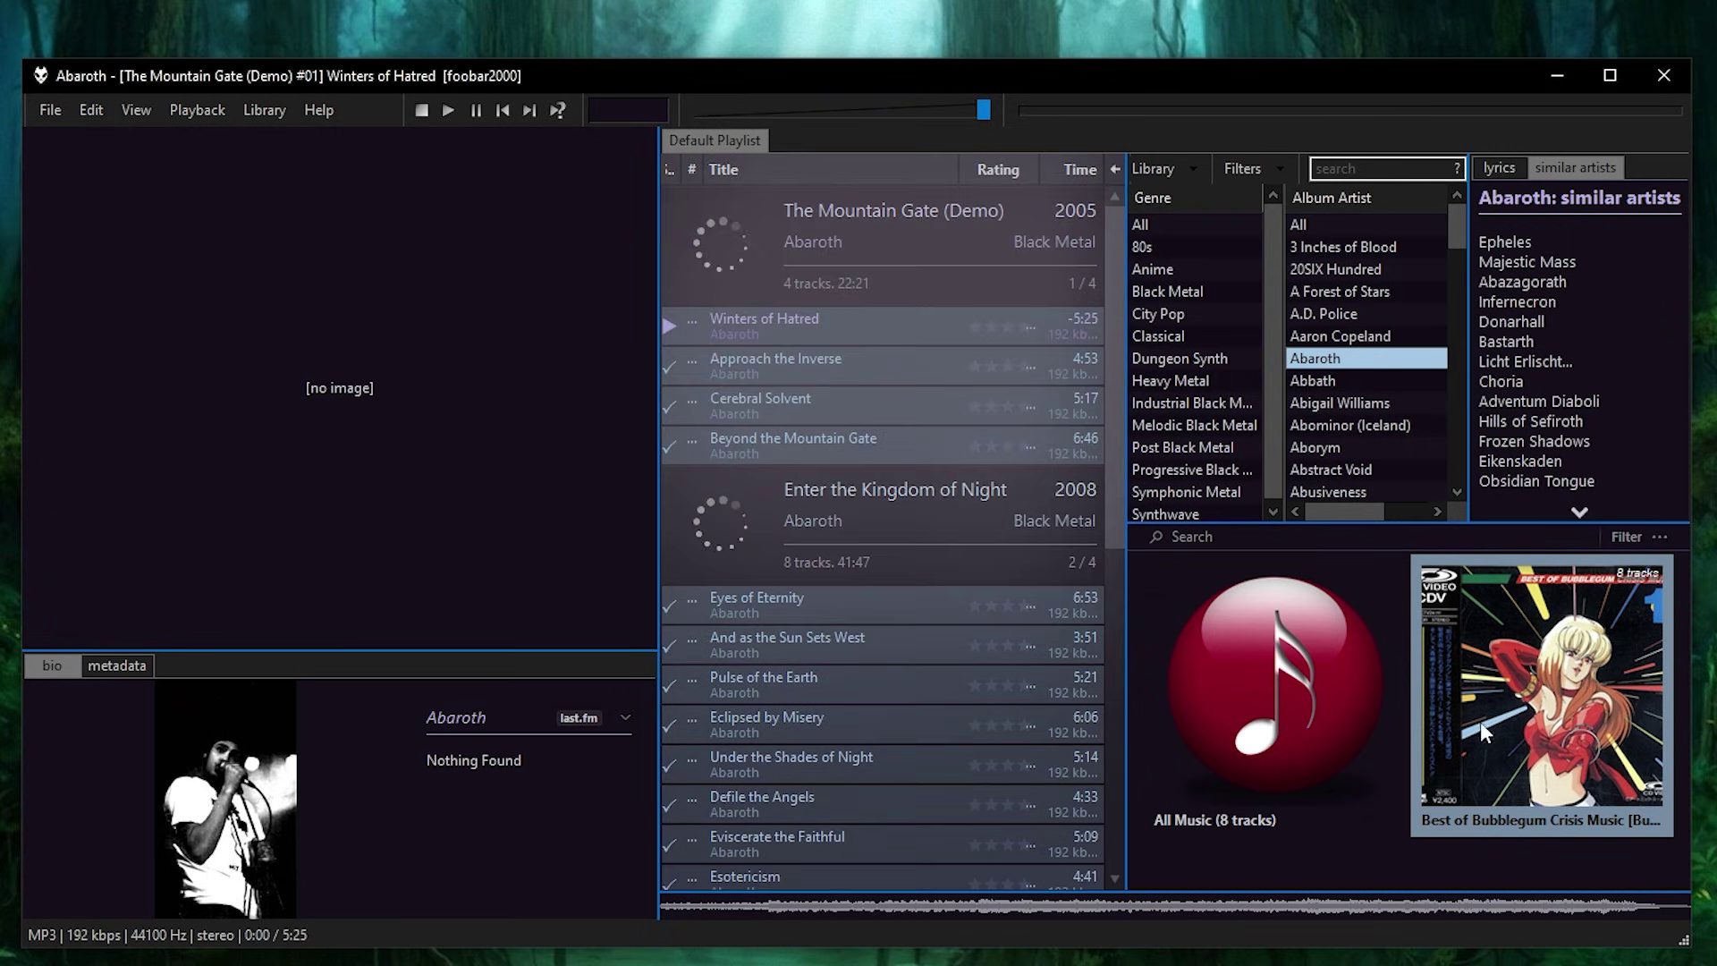
scroll(1349, 366, down, 2)
double_click(1352, 380)
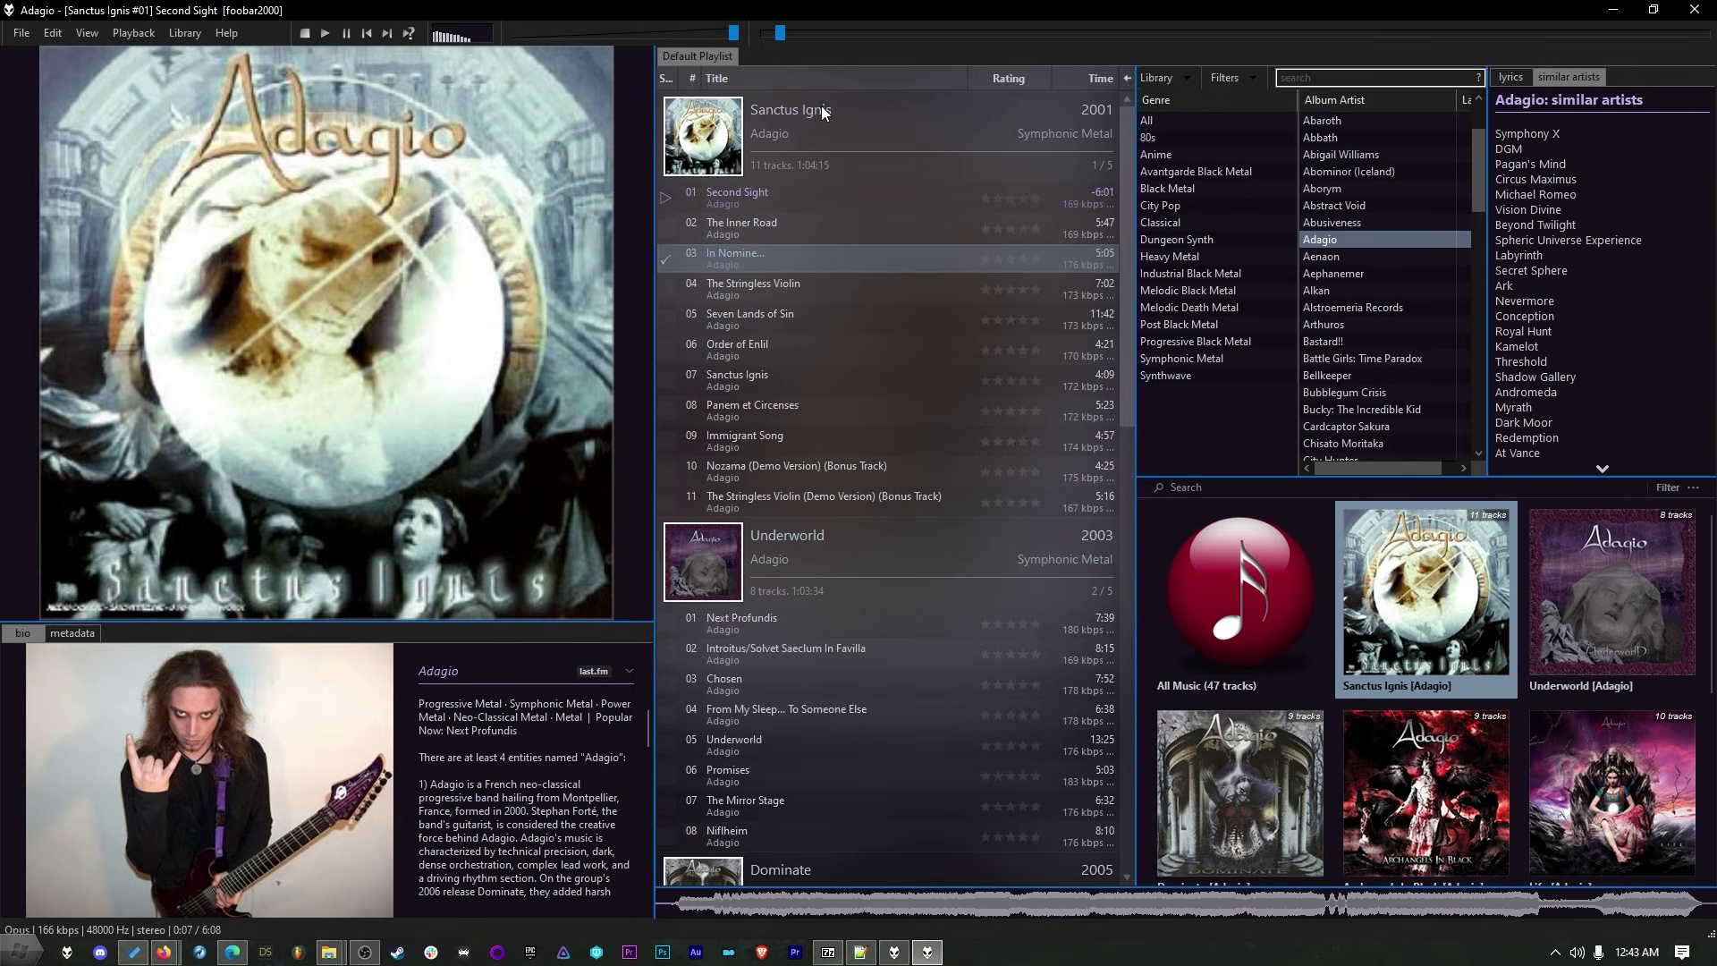
Select different Adagio albums and tracks to check the cover art display, and view the lyrics before returning to similar artists
click(821, 107)
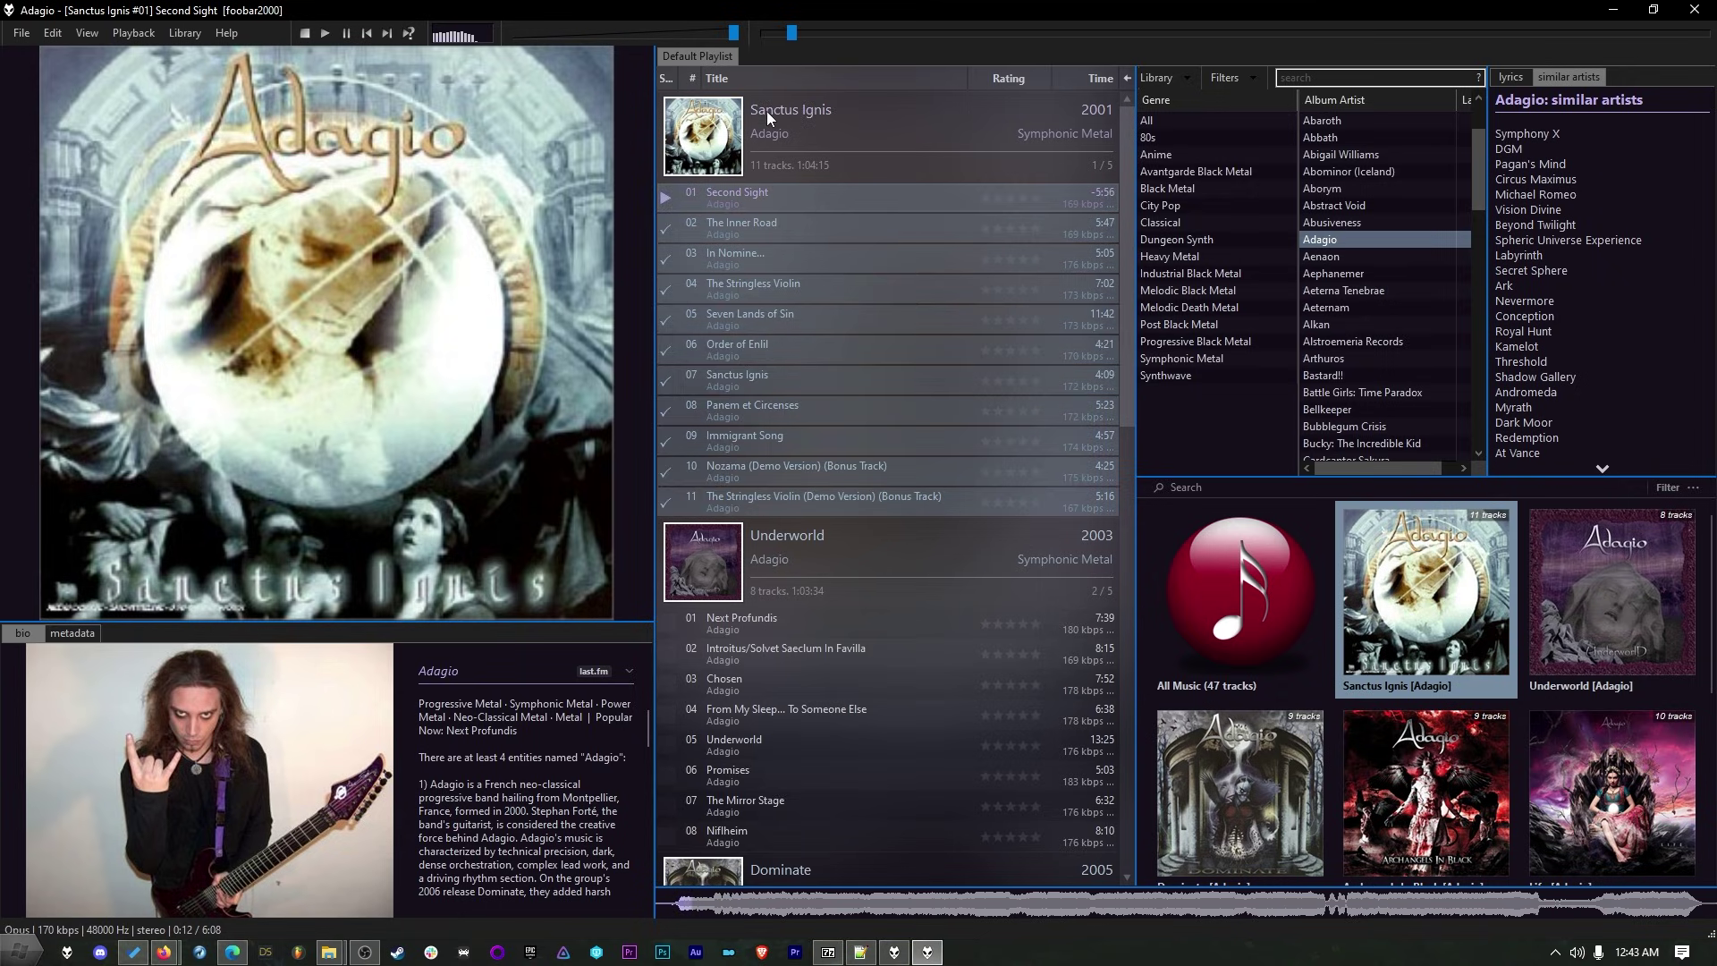
click(907, 653)
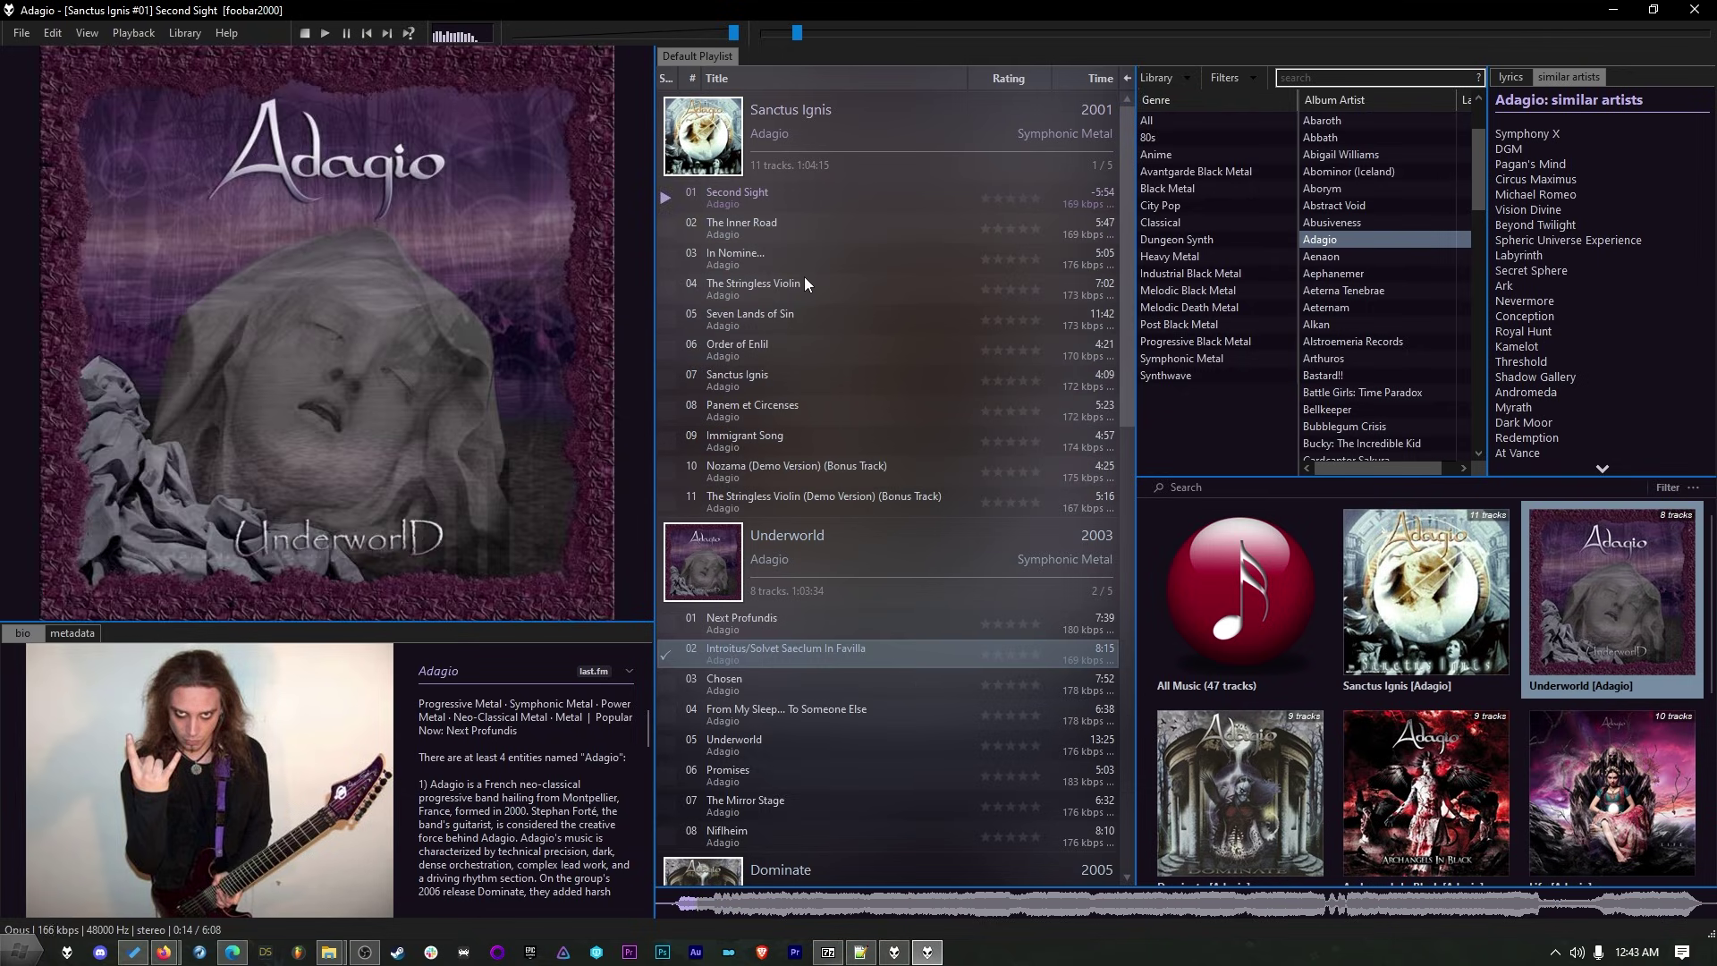
click(803, 281)
click(871, 654)
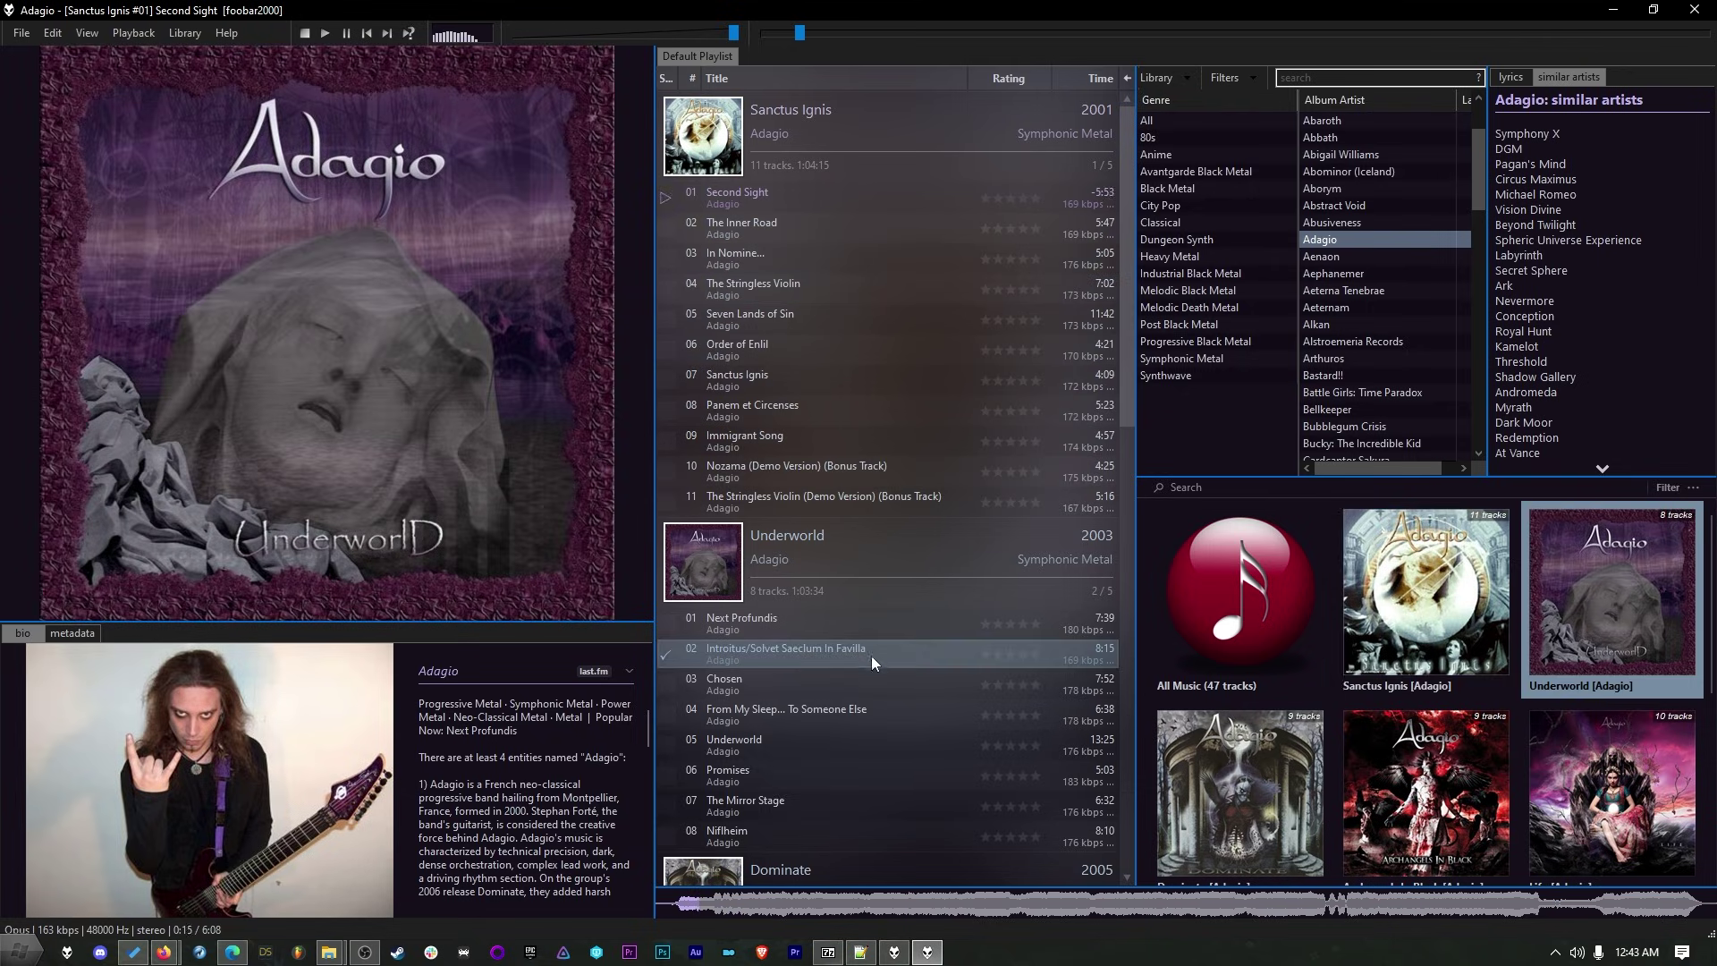
click(1239, 599)
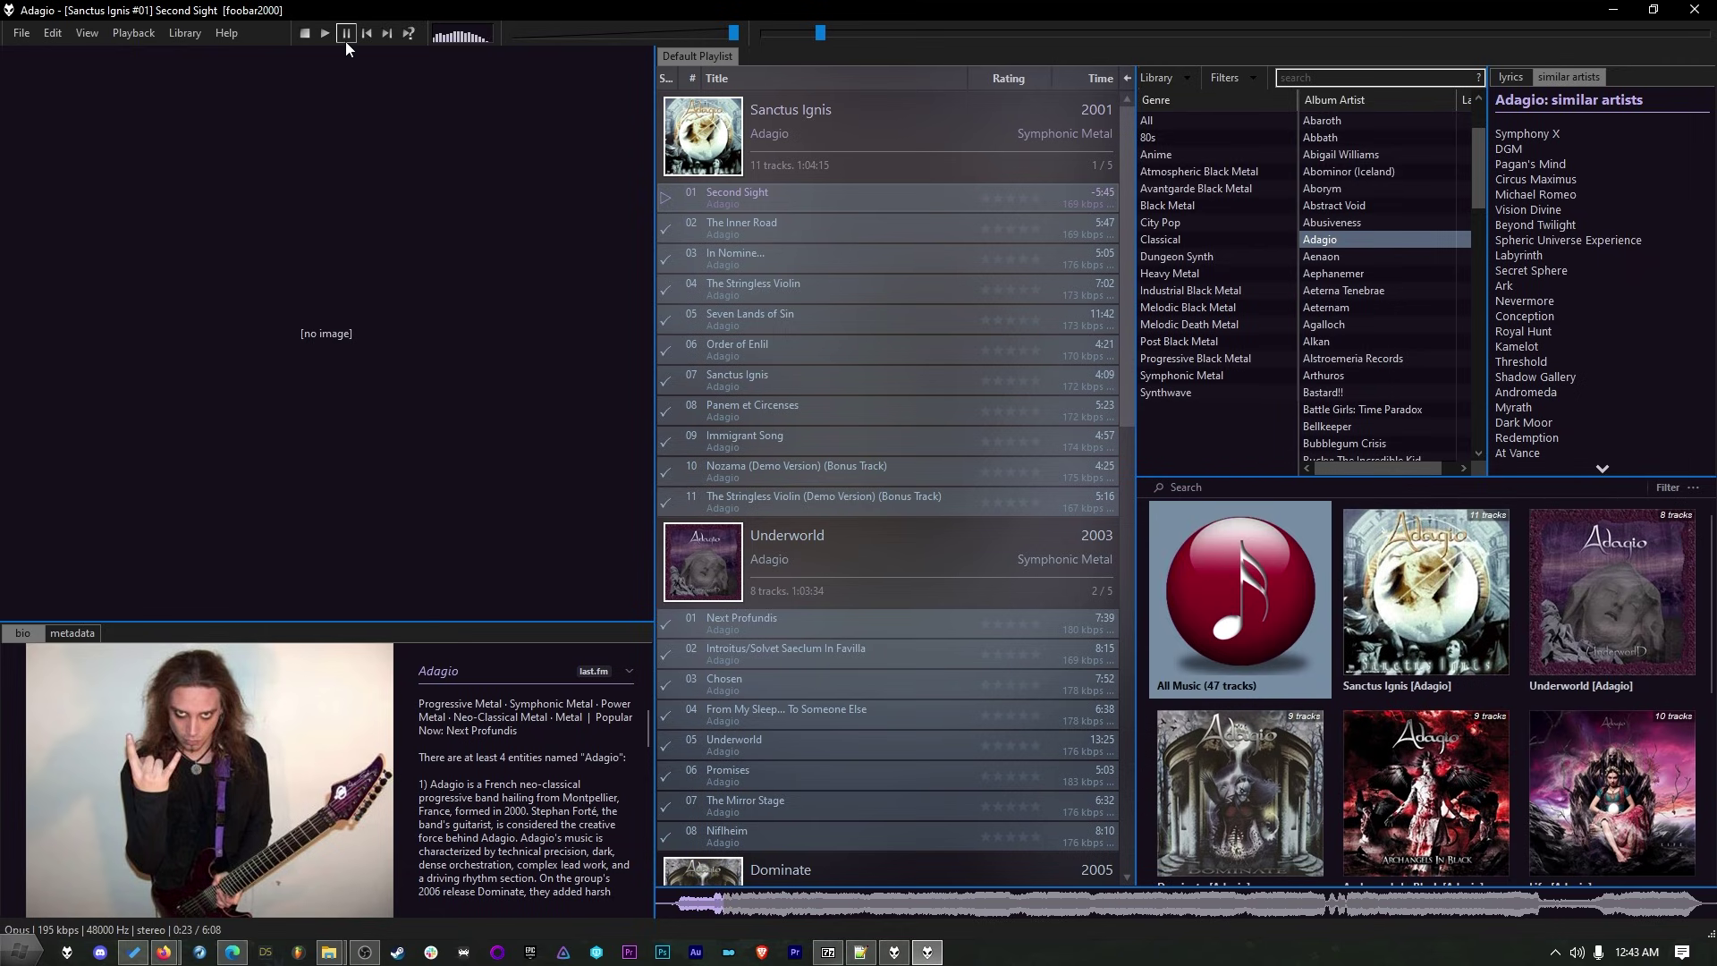
click(898, 383)
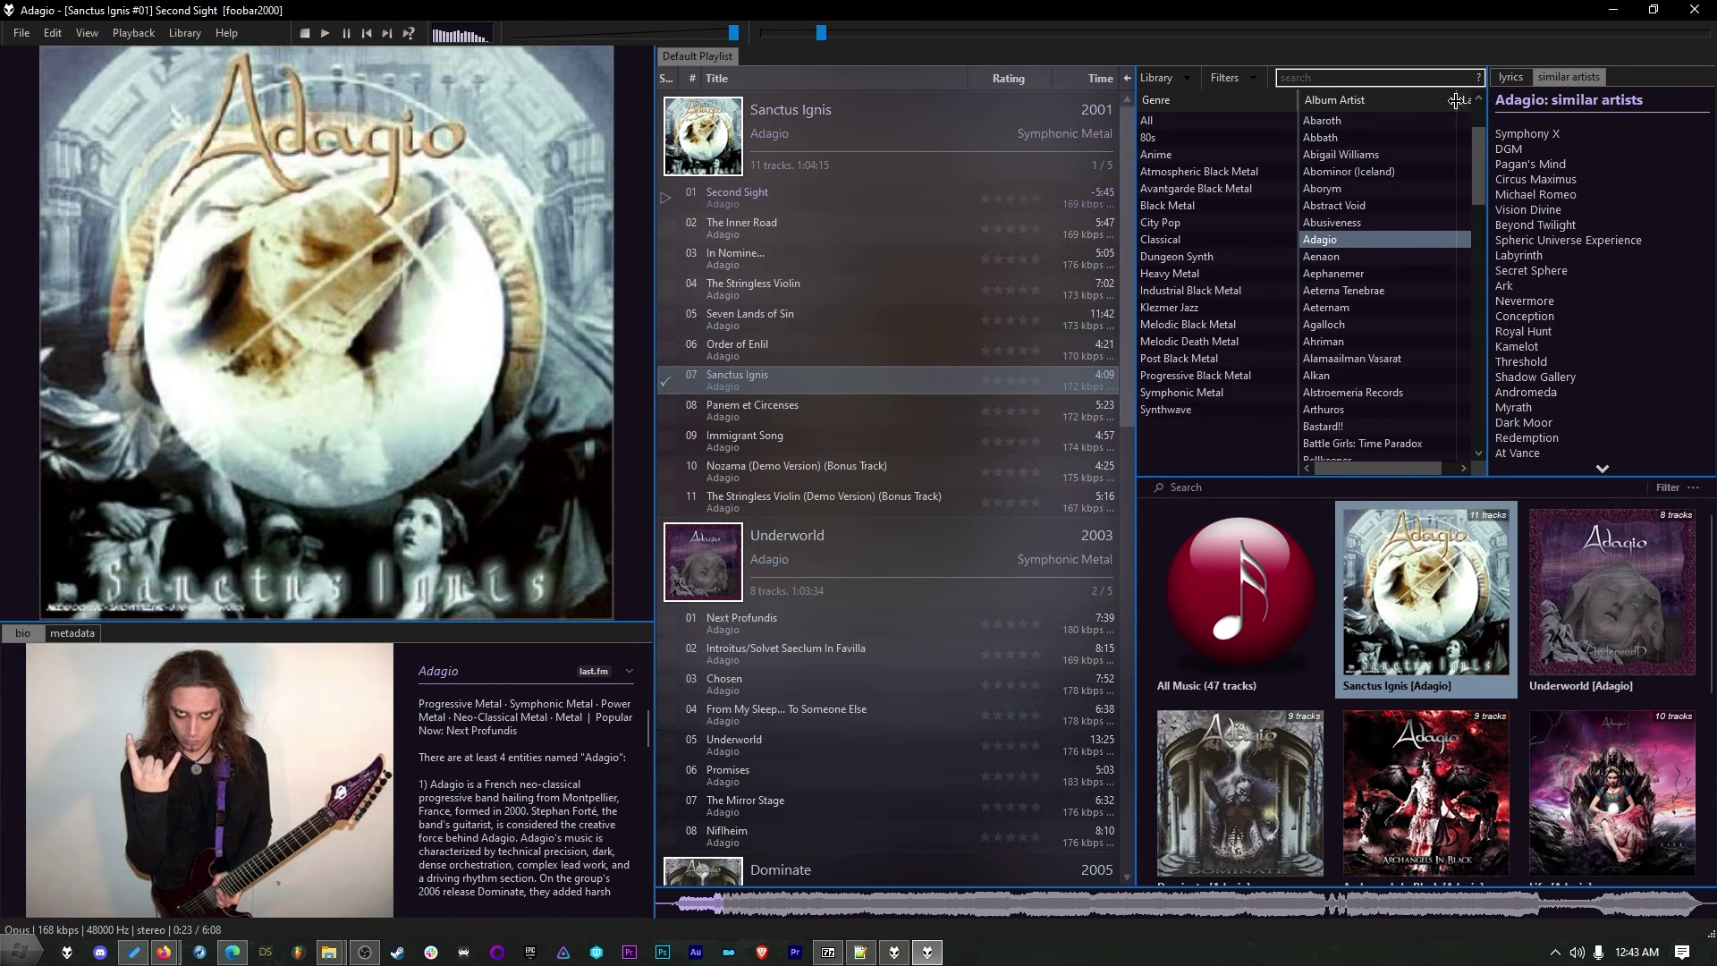
click(1509, 79)
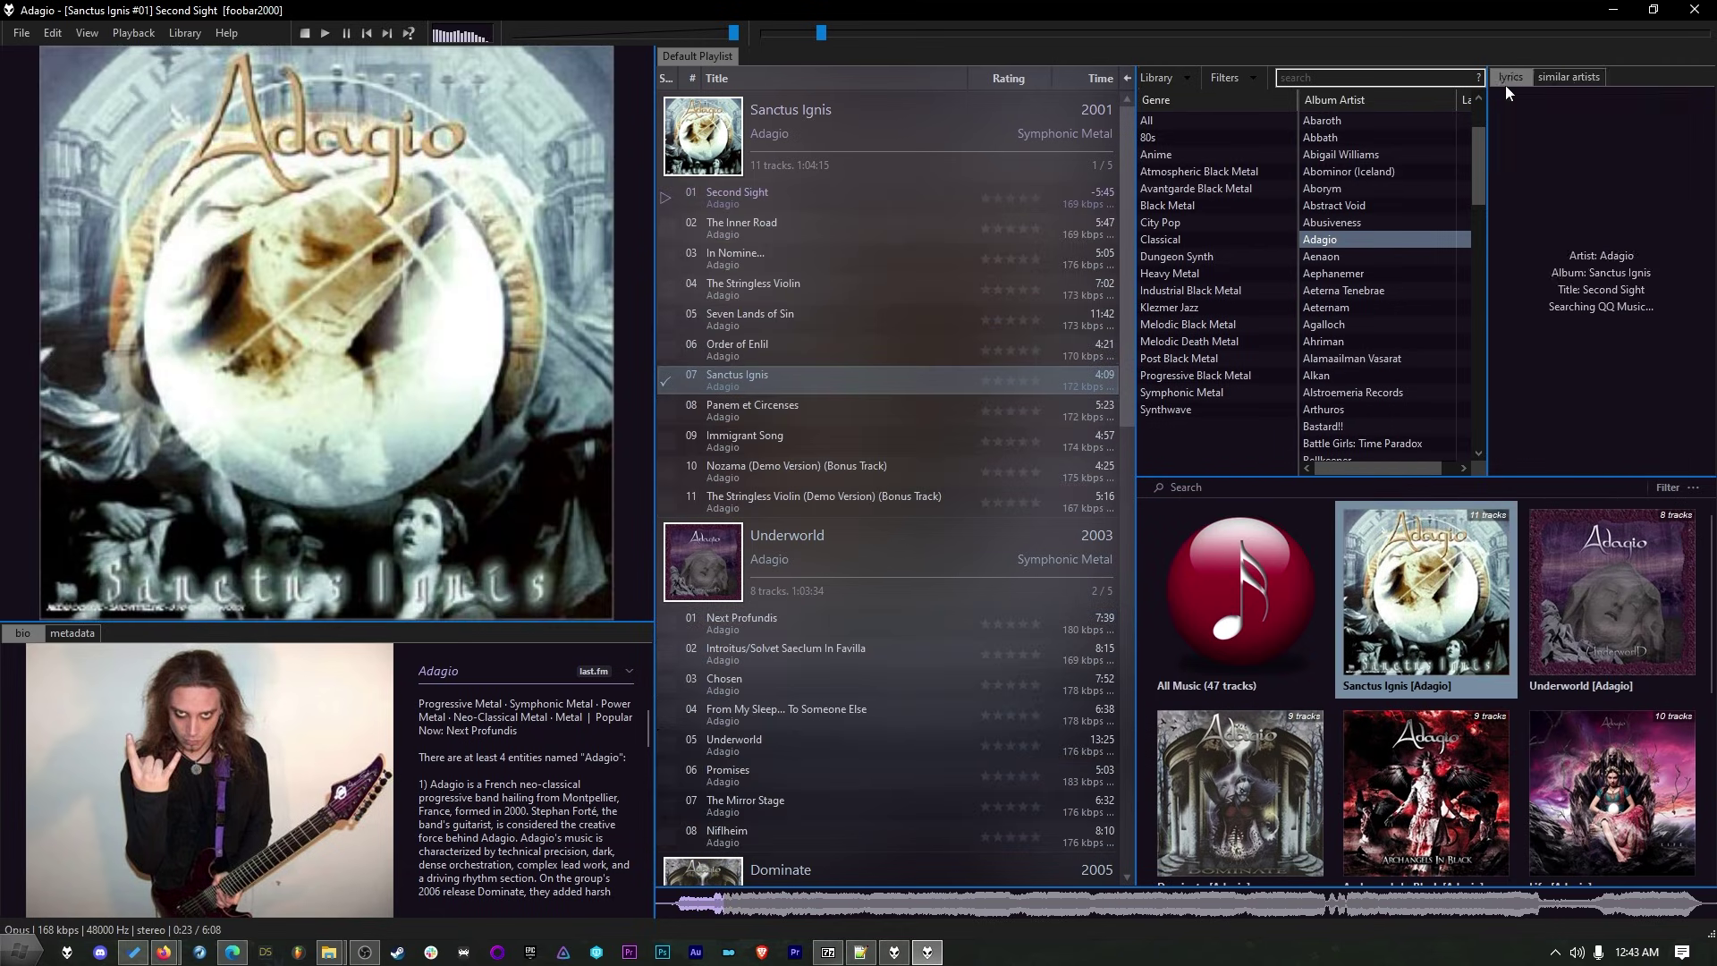
click(1558, 79)
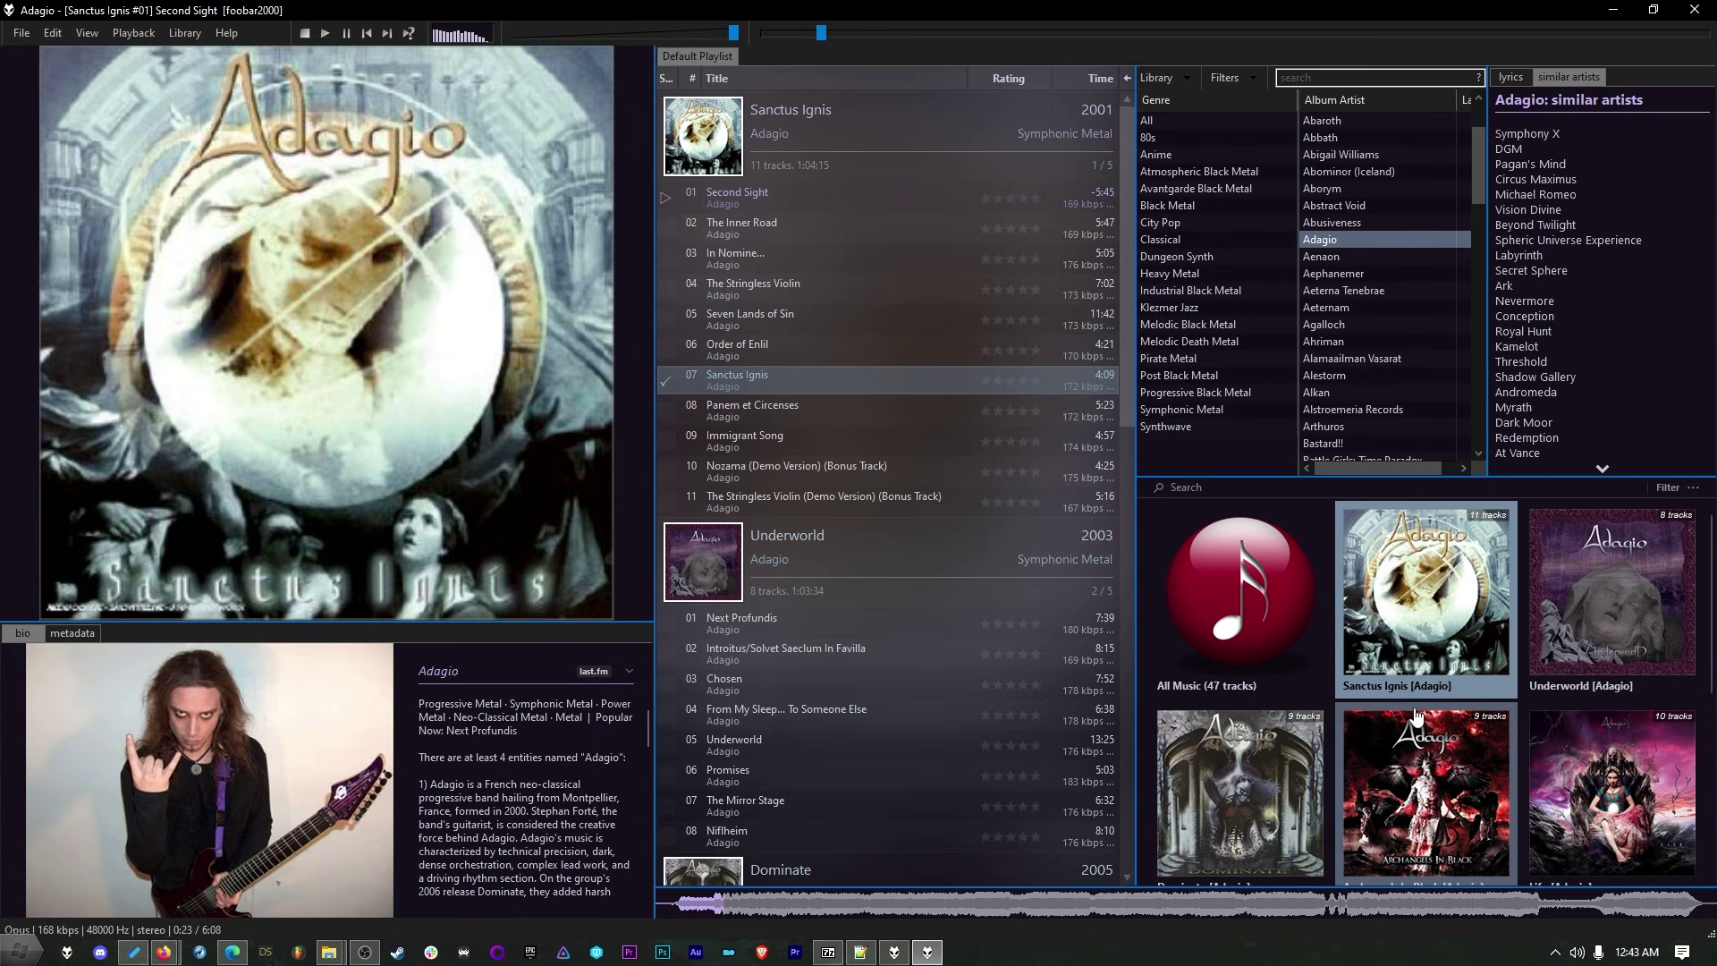
Play the album artist Aeternam, the Classical genre and the 80s genre from Facets to test the linked panels
double_click(1336, 309)
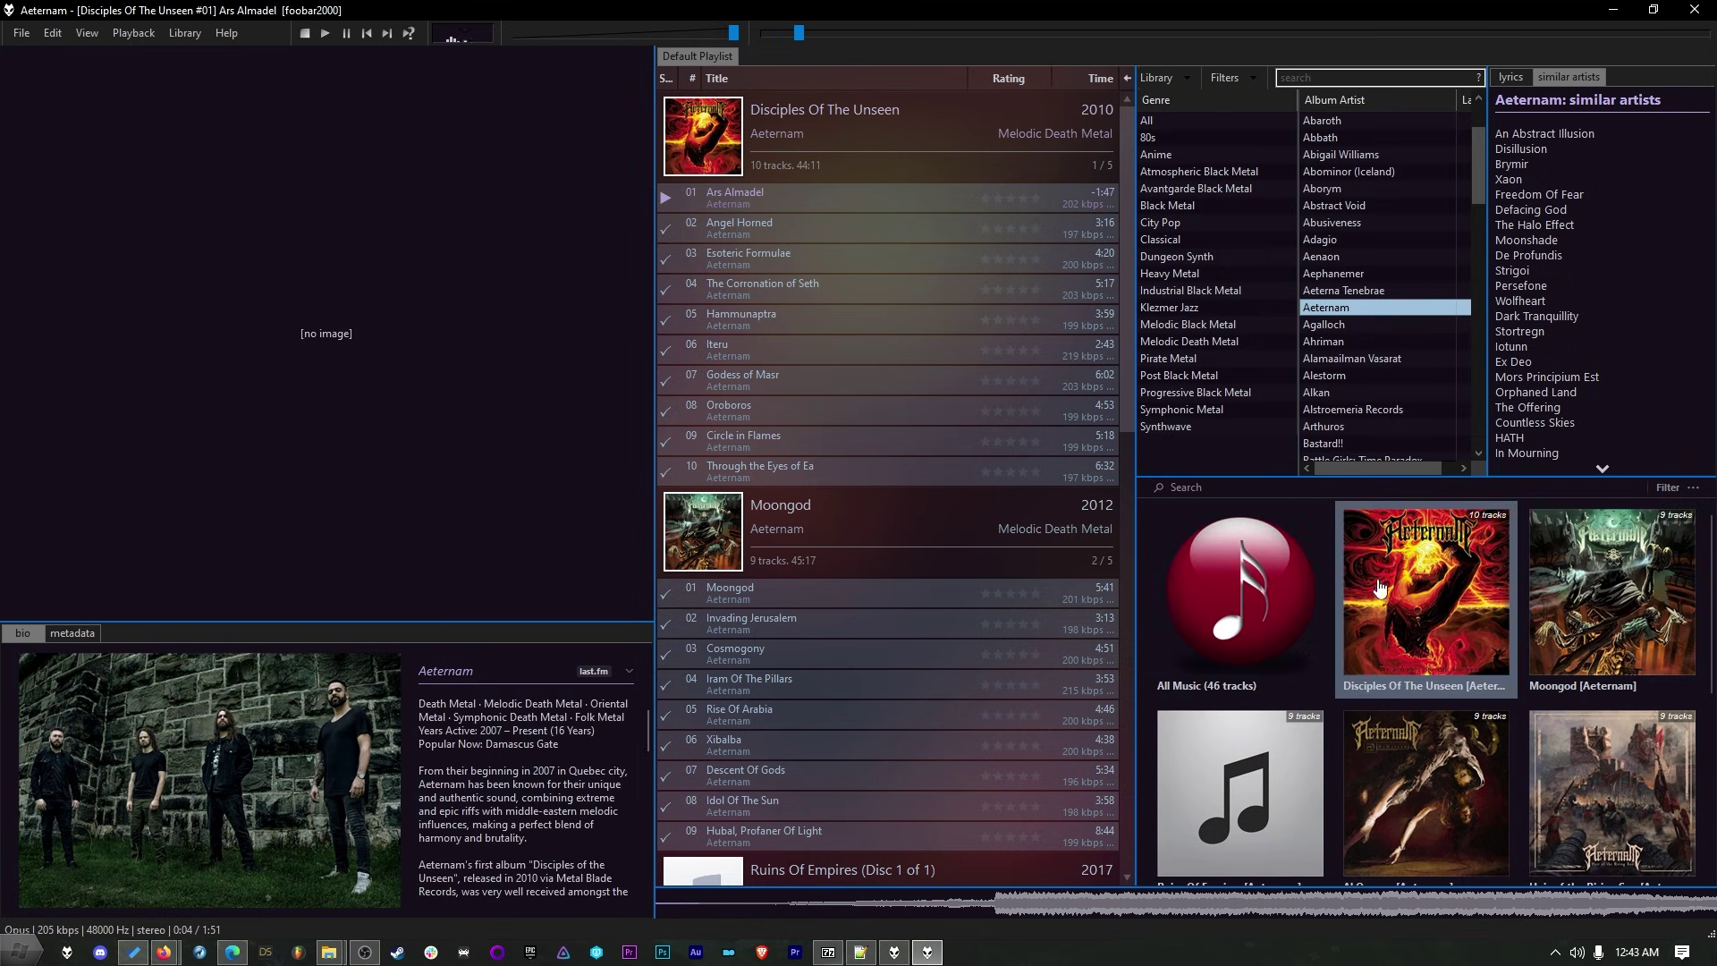
double_click(1179, 242)
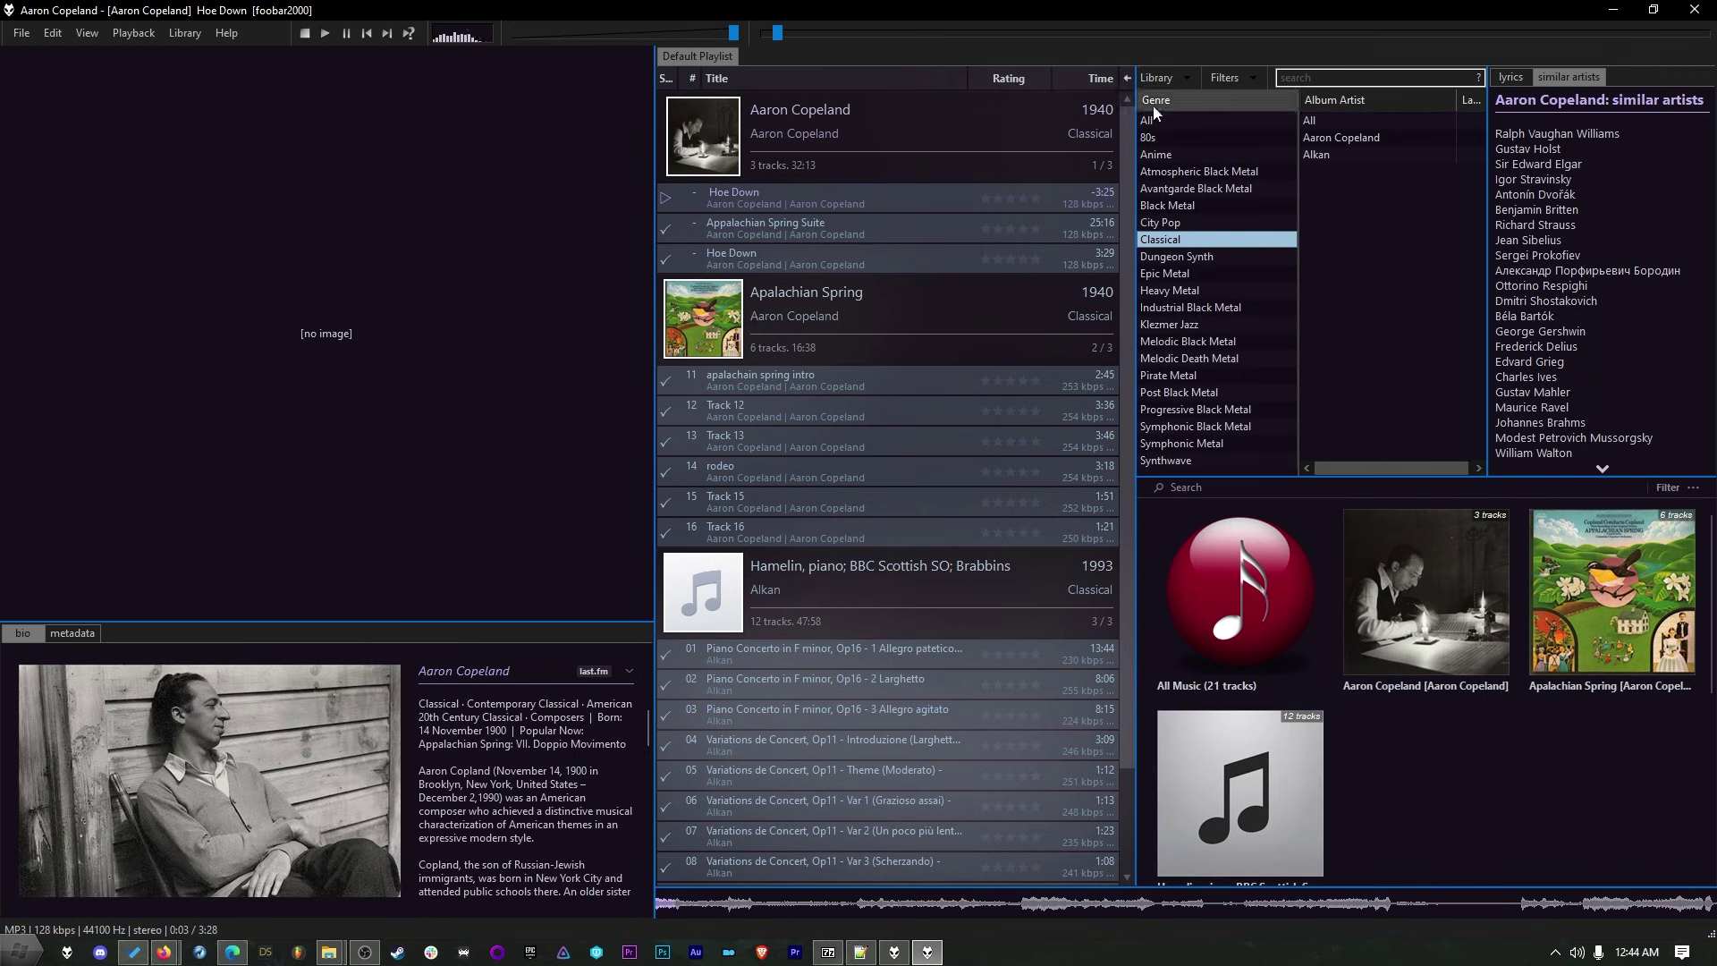
double_click(1204, 137)
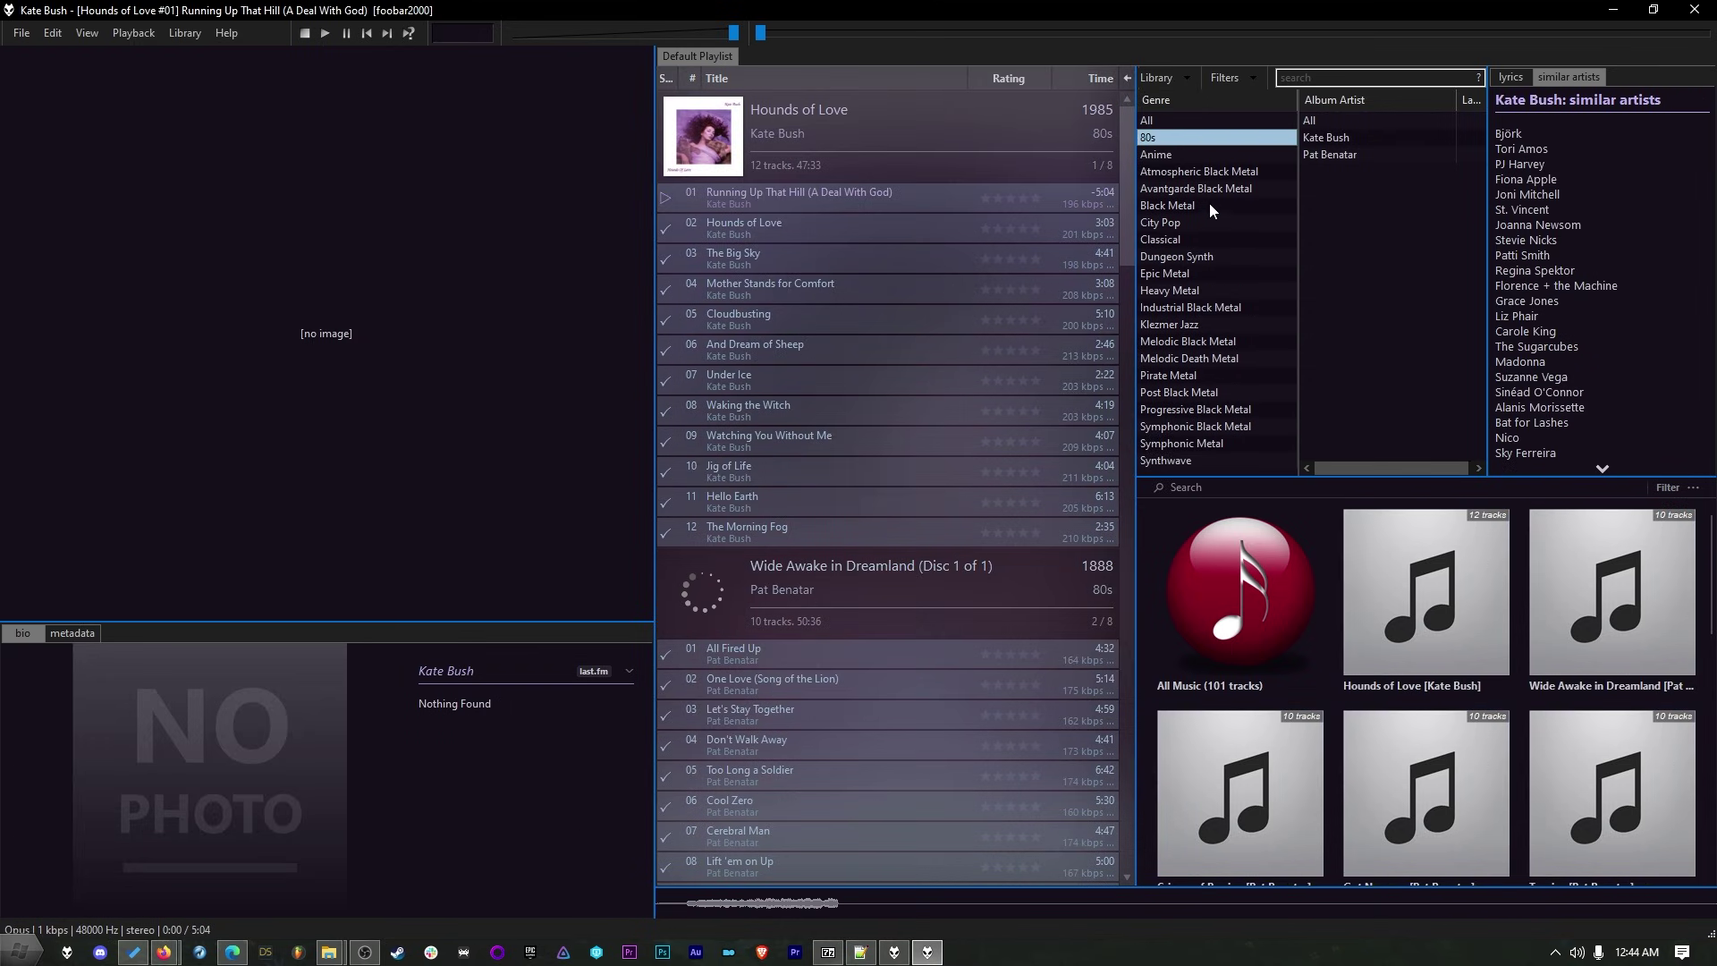
Play the Black Metal genre and its album artist Abominor (Iceland) from Facets, and reset the genre filter to All
double_click(1204, 205)
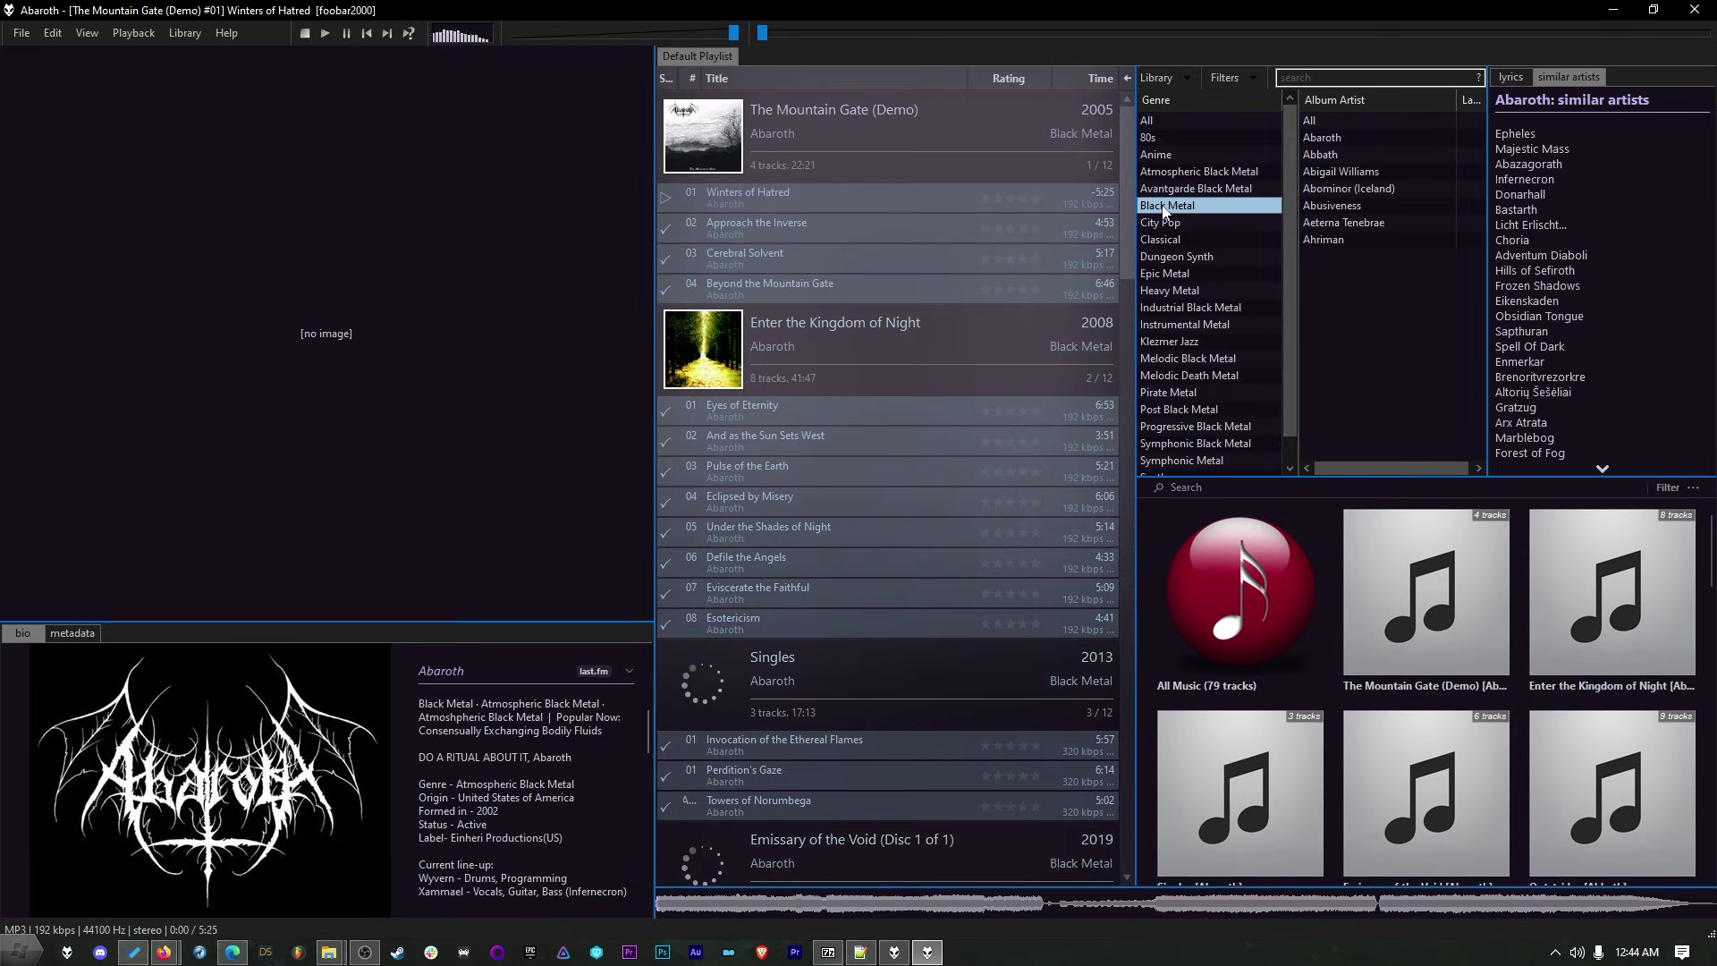
double_click(1342, 189)
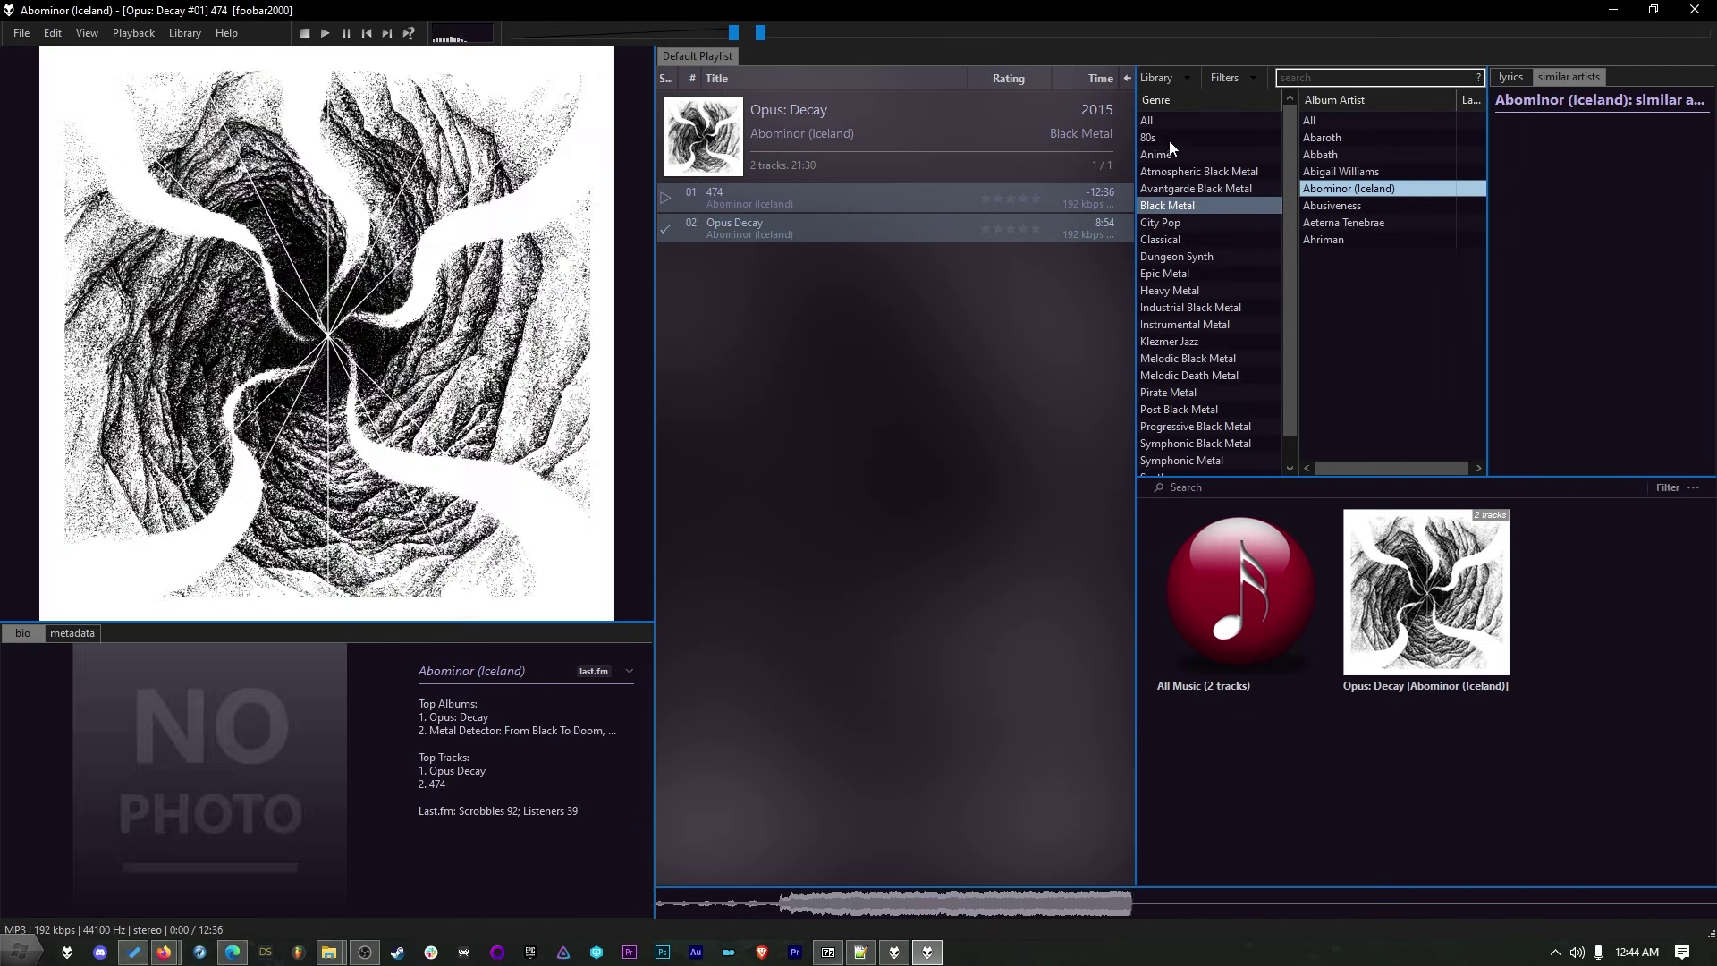
double_click(1159, 119)
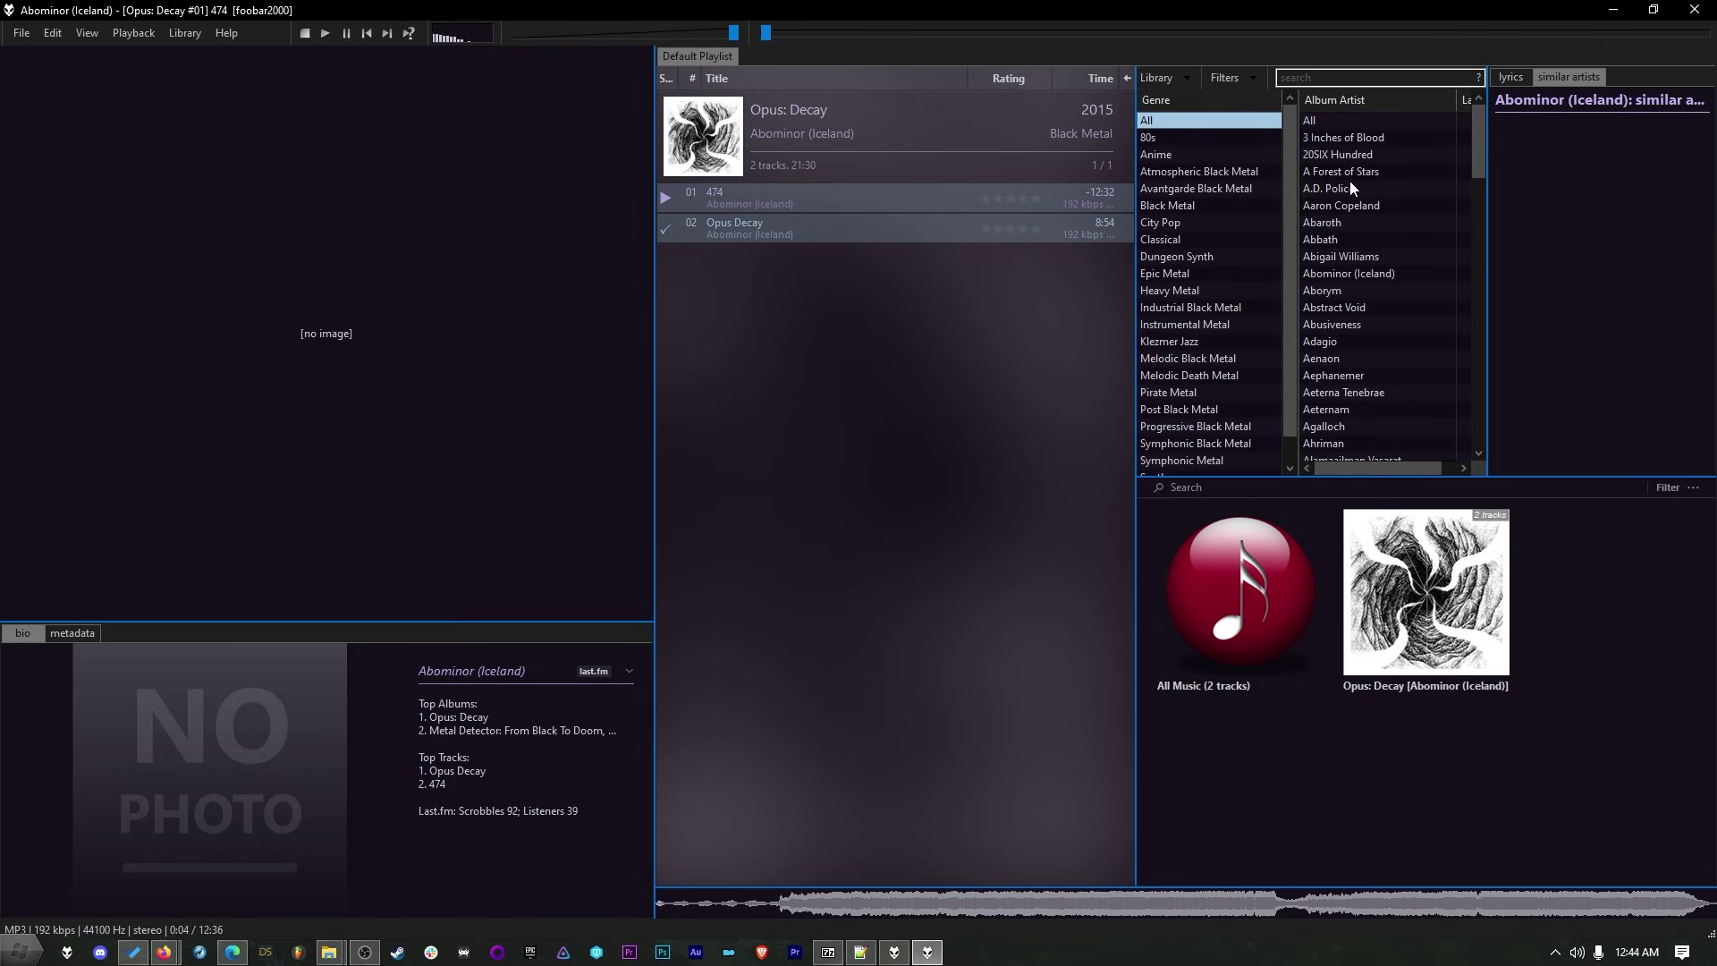
Filter Facets by Black Metal, preview the cover art of several album artists, and play Abbath
click(1178, 208)
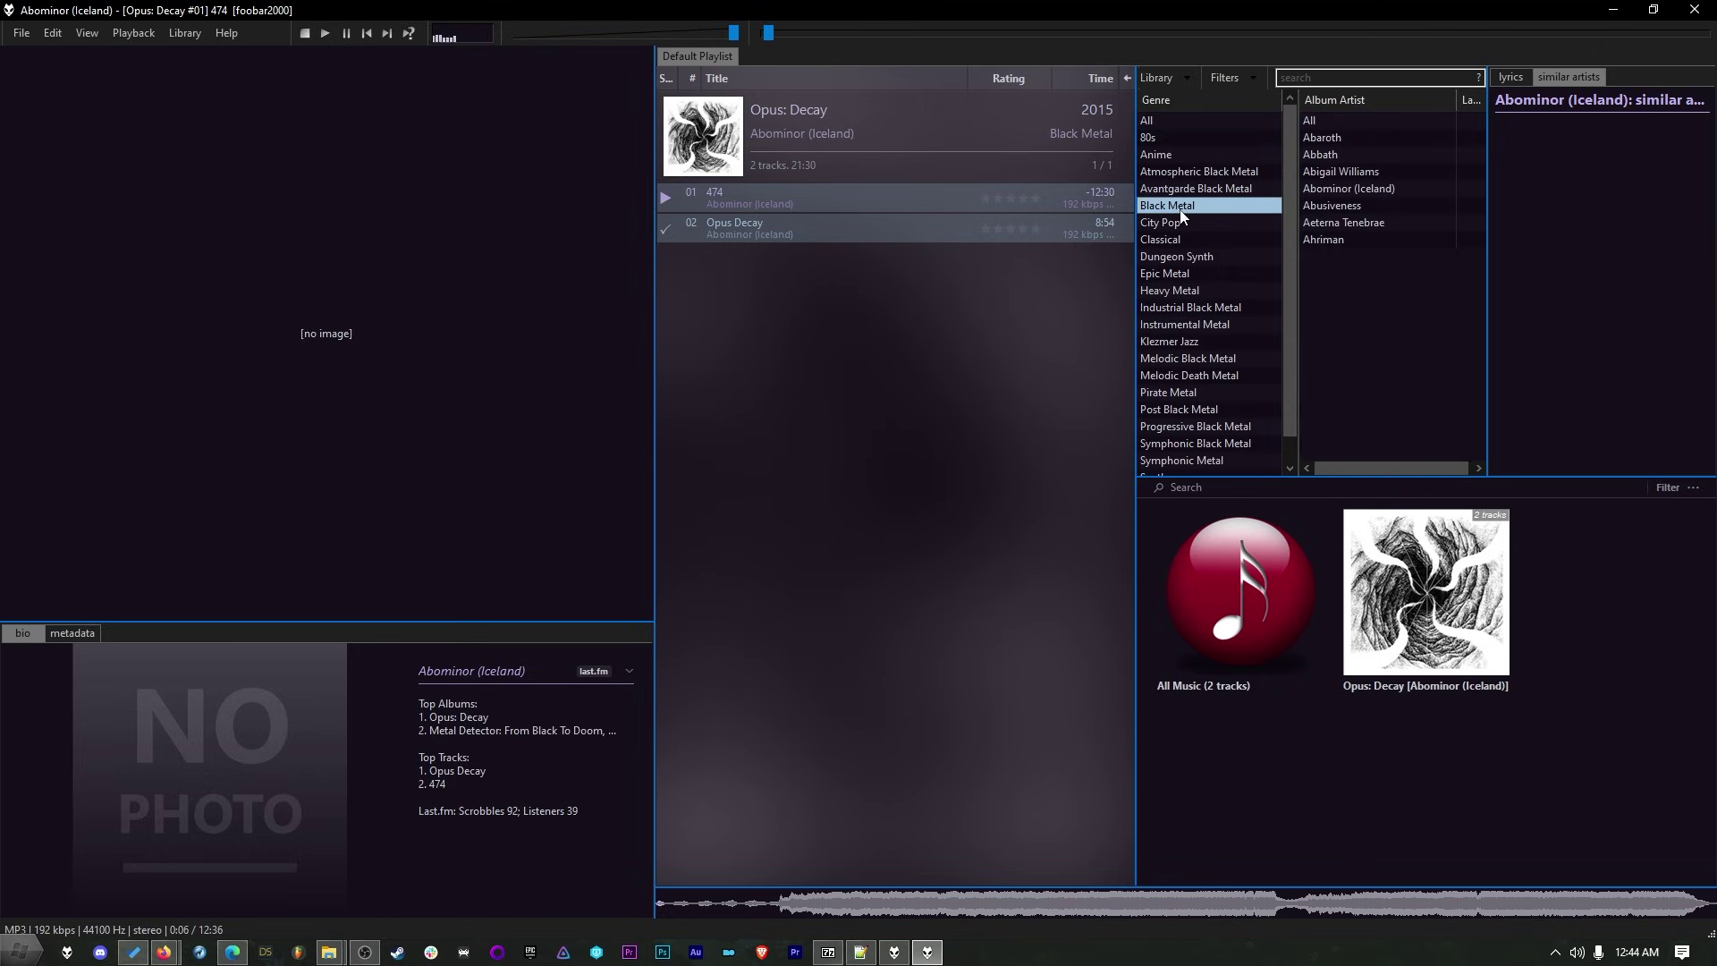
click(1327, 206)
click(1324, 240)
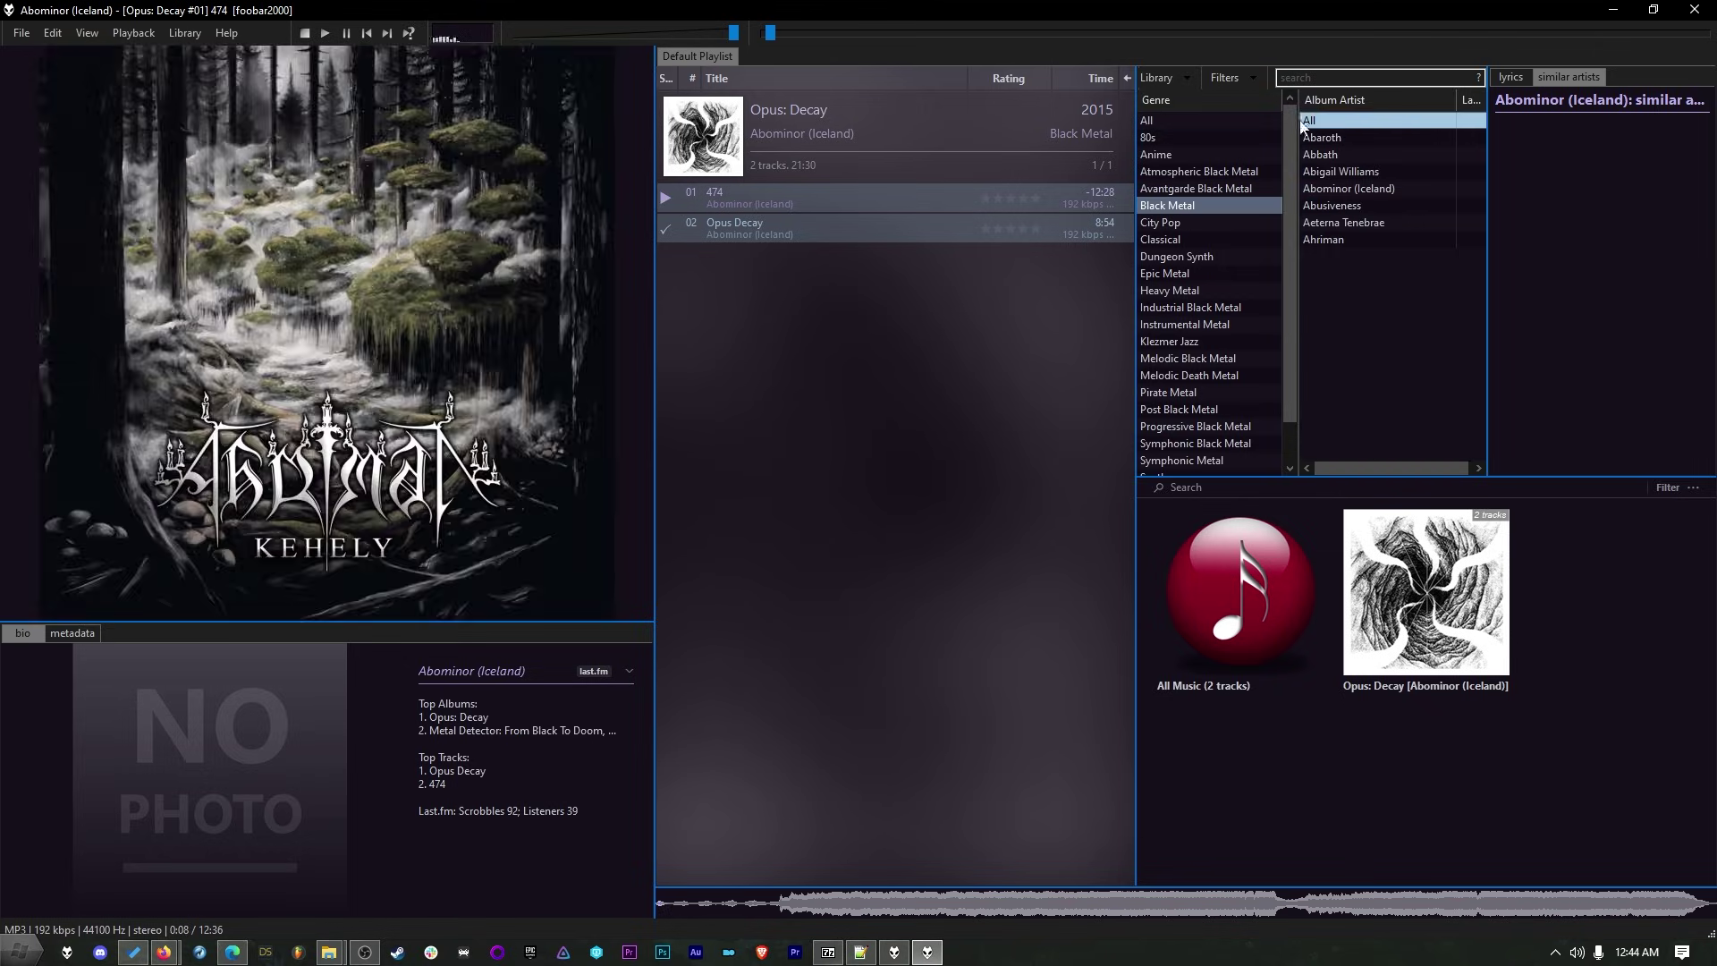
click(1323, 140)
click(1332, 156)
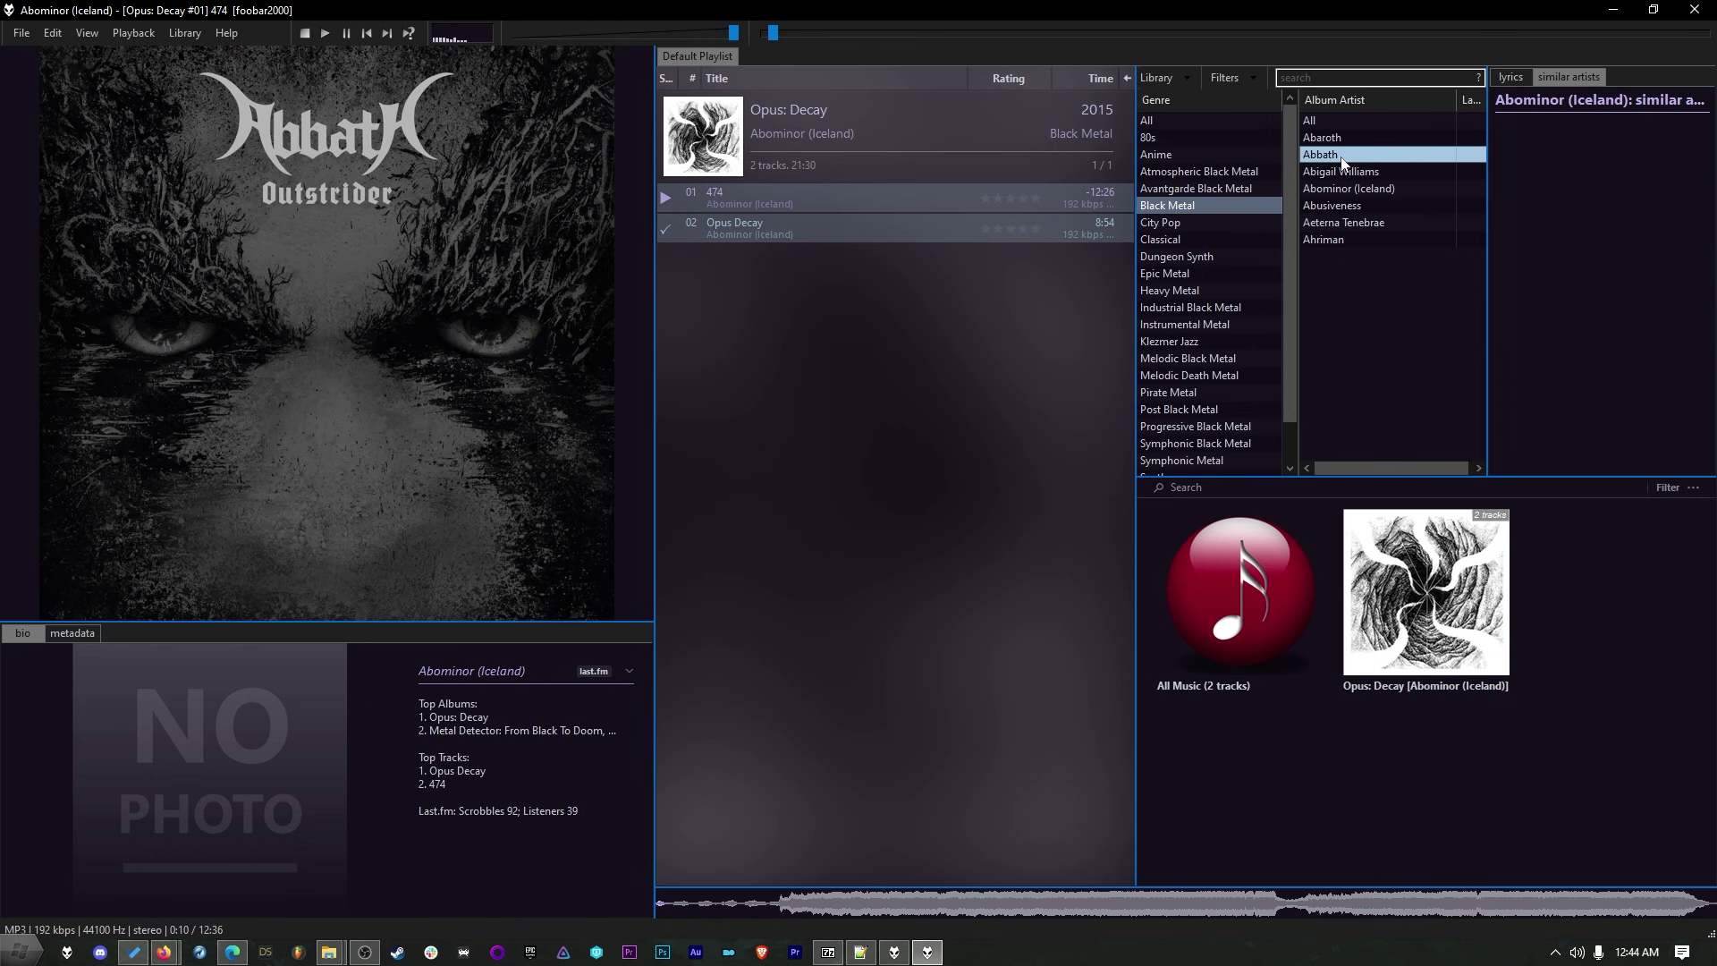
double_click(1340, 157)
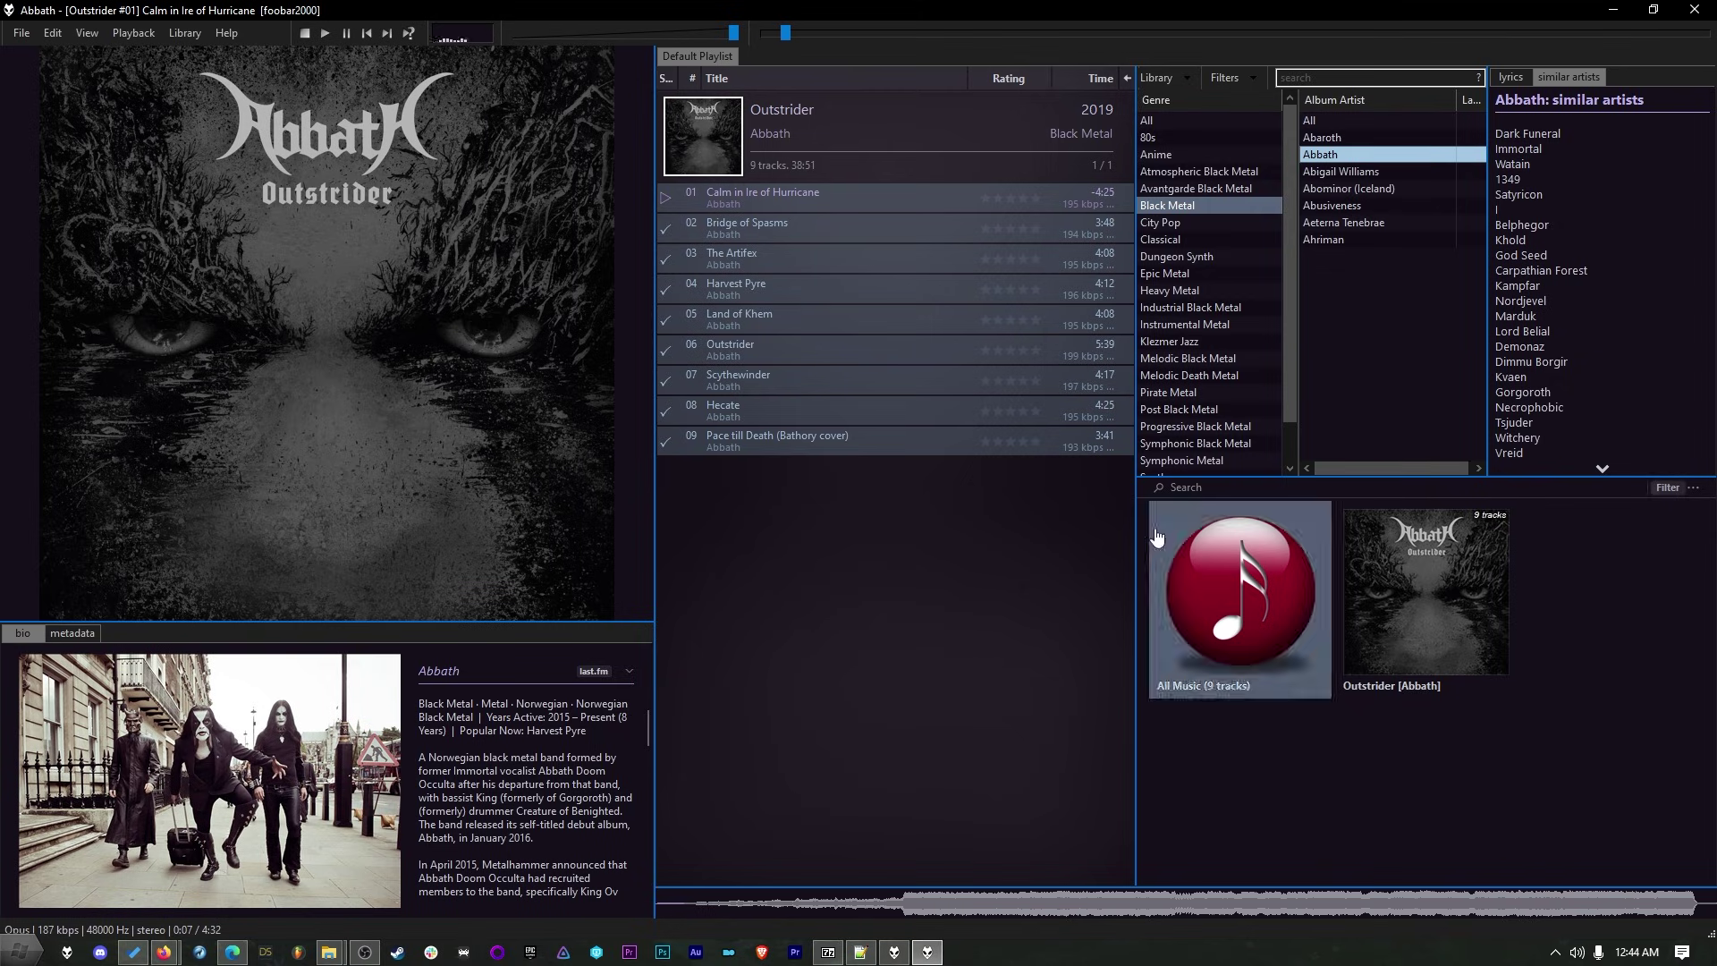
Examine the view and source options of the album cover library panel without changing them
click(1691, 488)
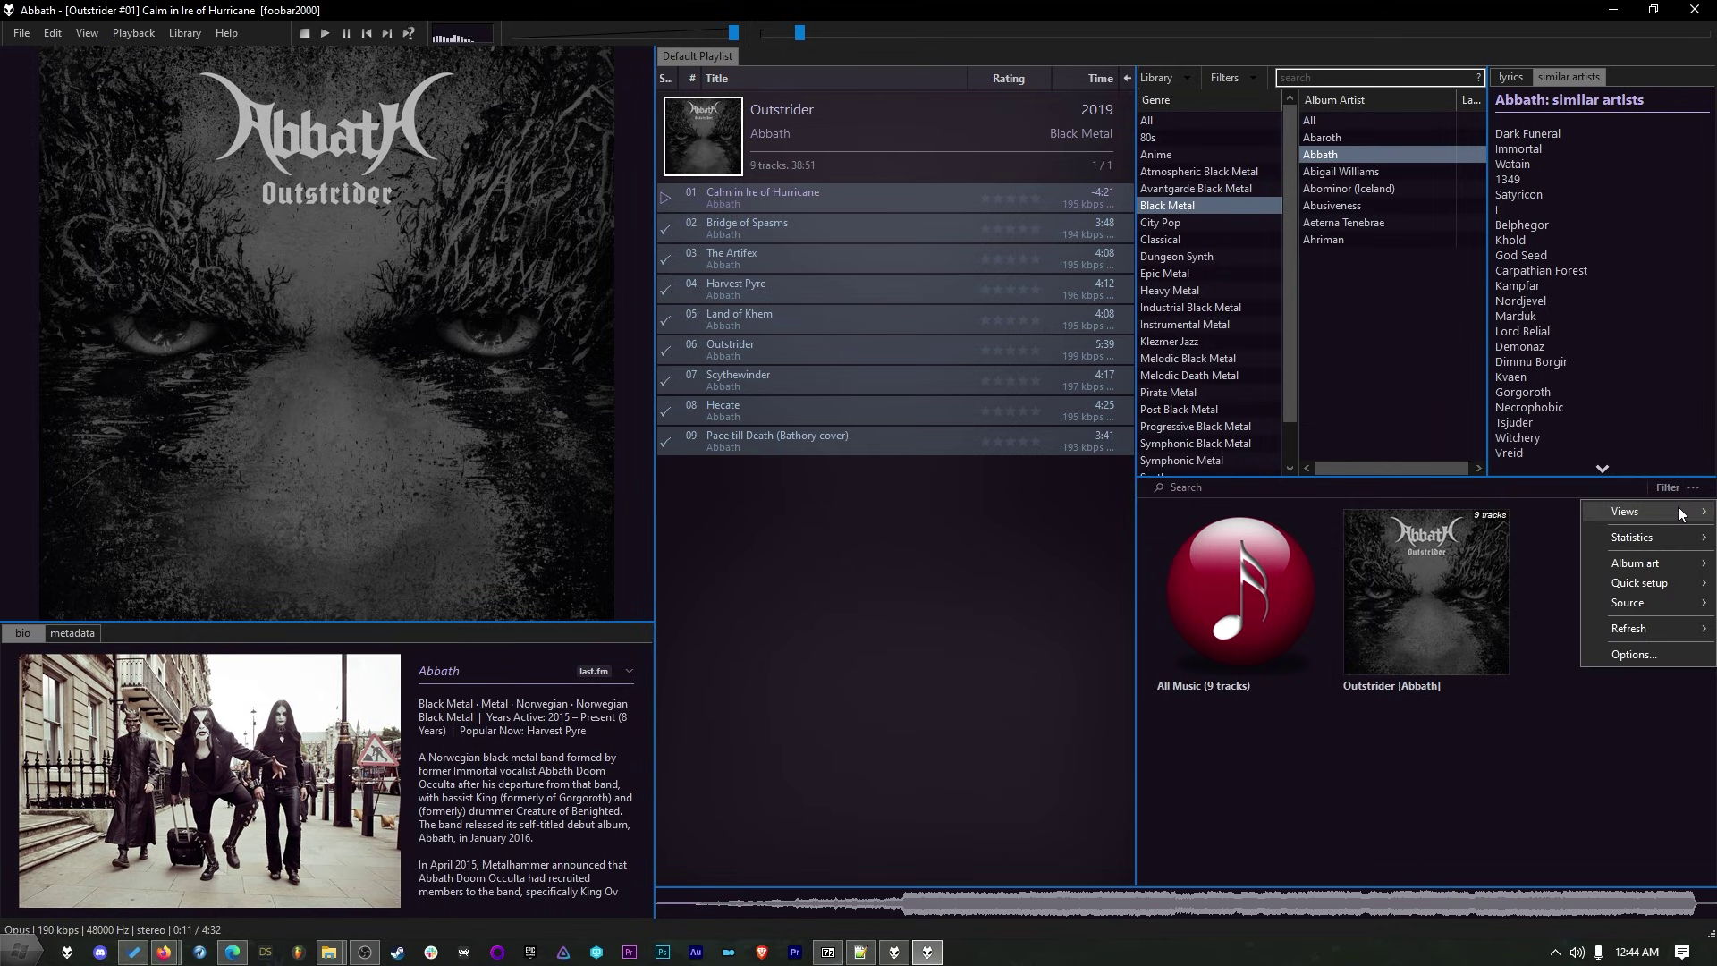
mouse_move(1678, 507)
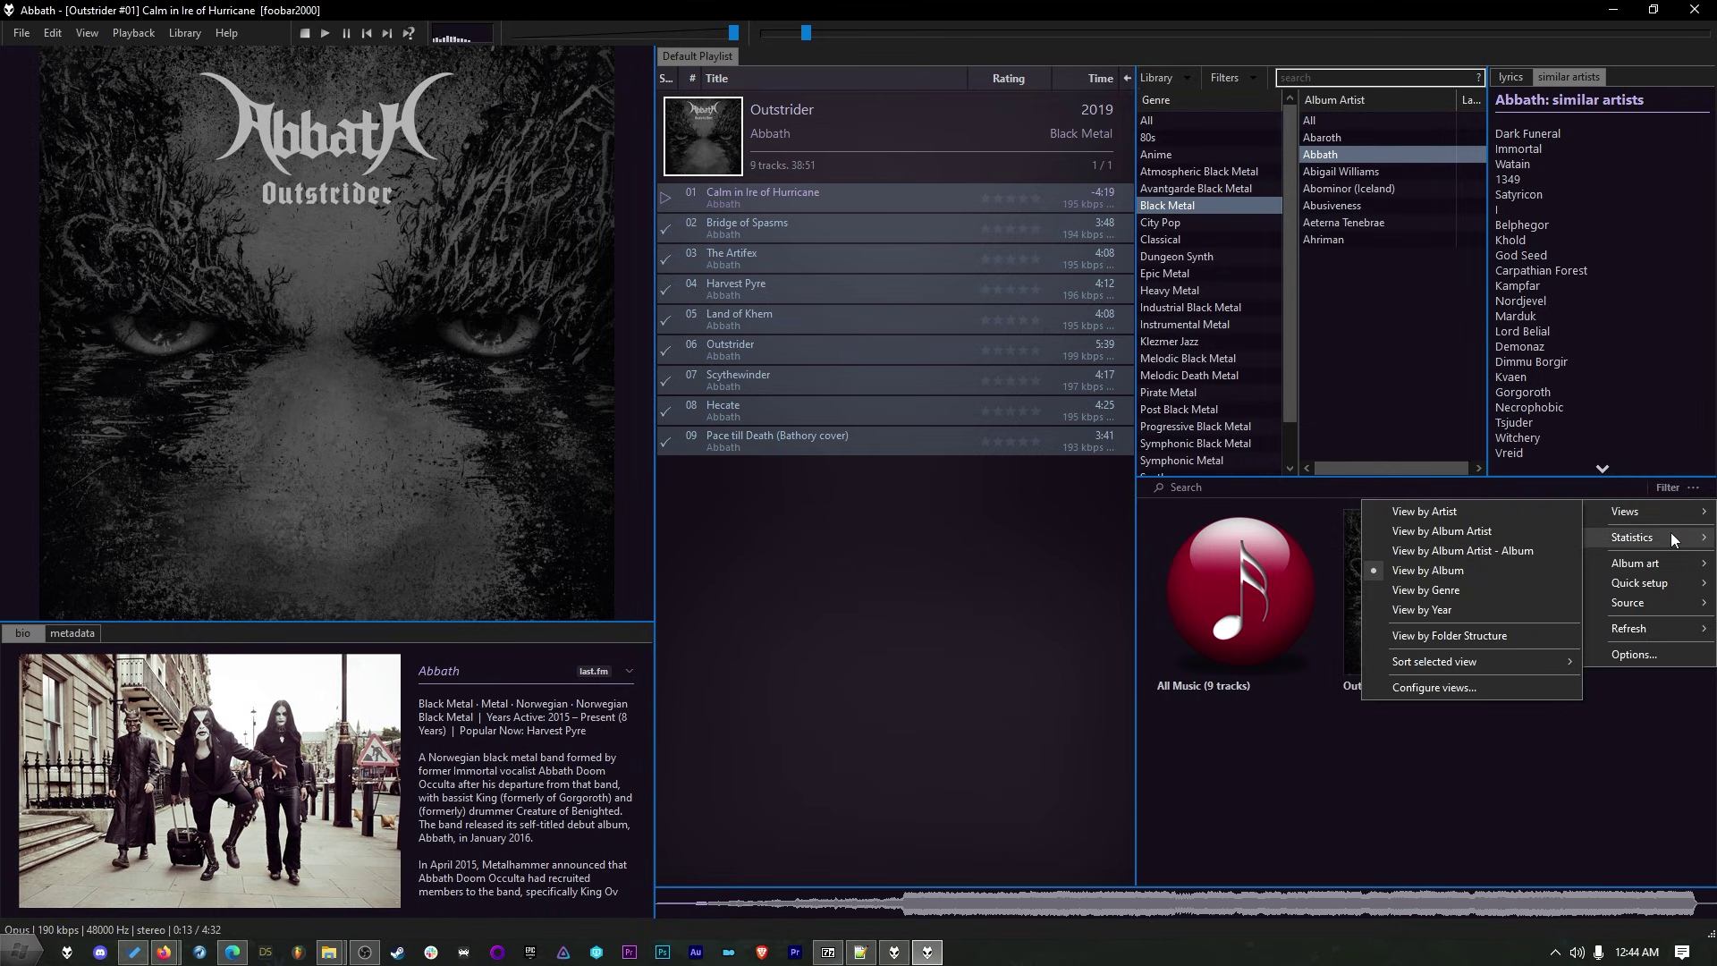
mouse_move(1676, 608)
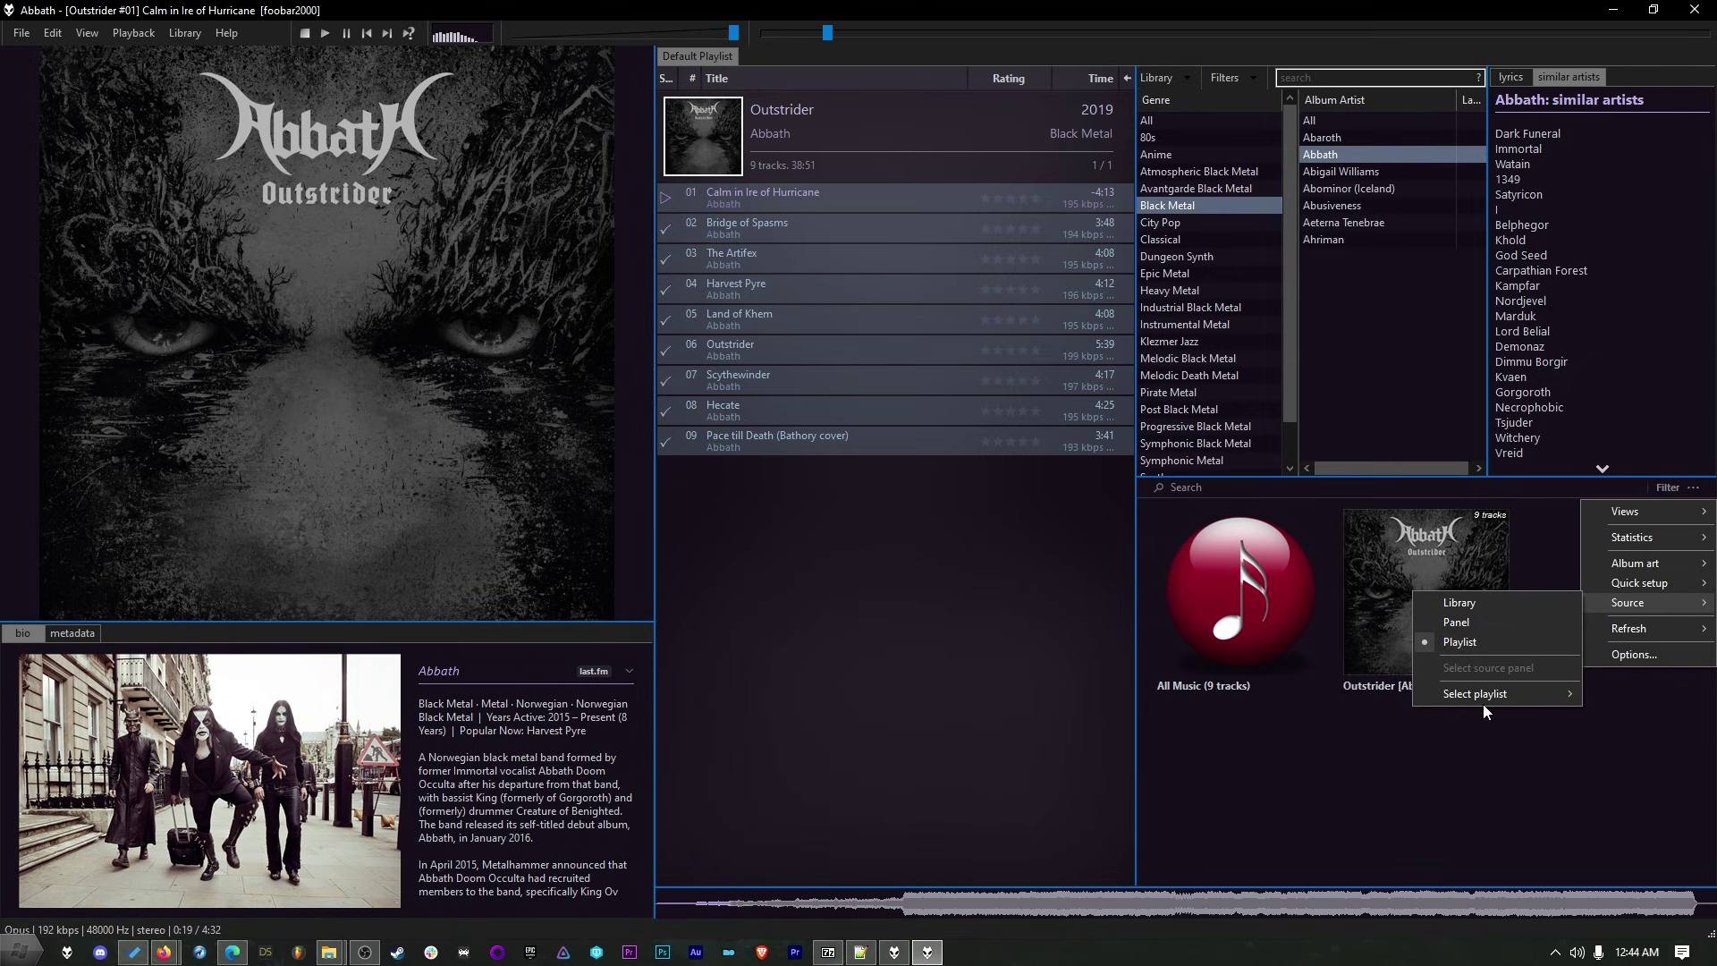
mouse_move(1492, 699)
mouse_move(1377, 727)
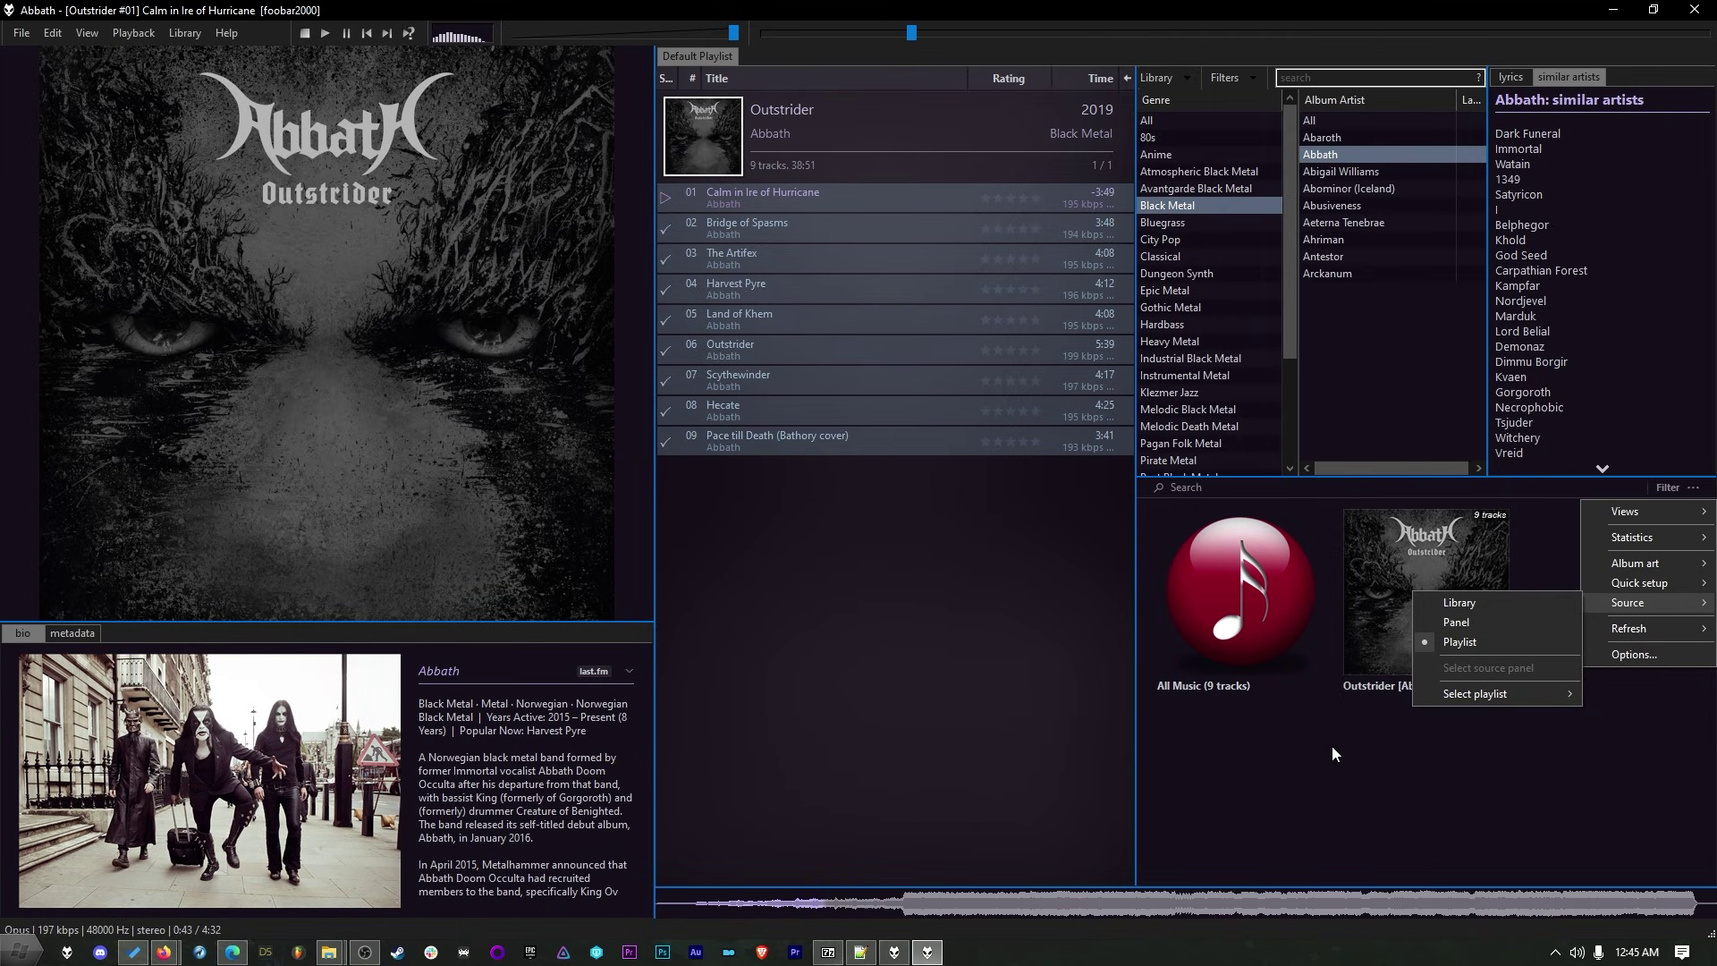
click(1353, 790)
Select the Black Metal genre in Facets and view the playing track's metadata before returning to the artist bio
click(1169, 340)
click(1167, 205)
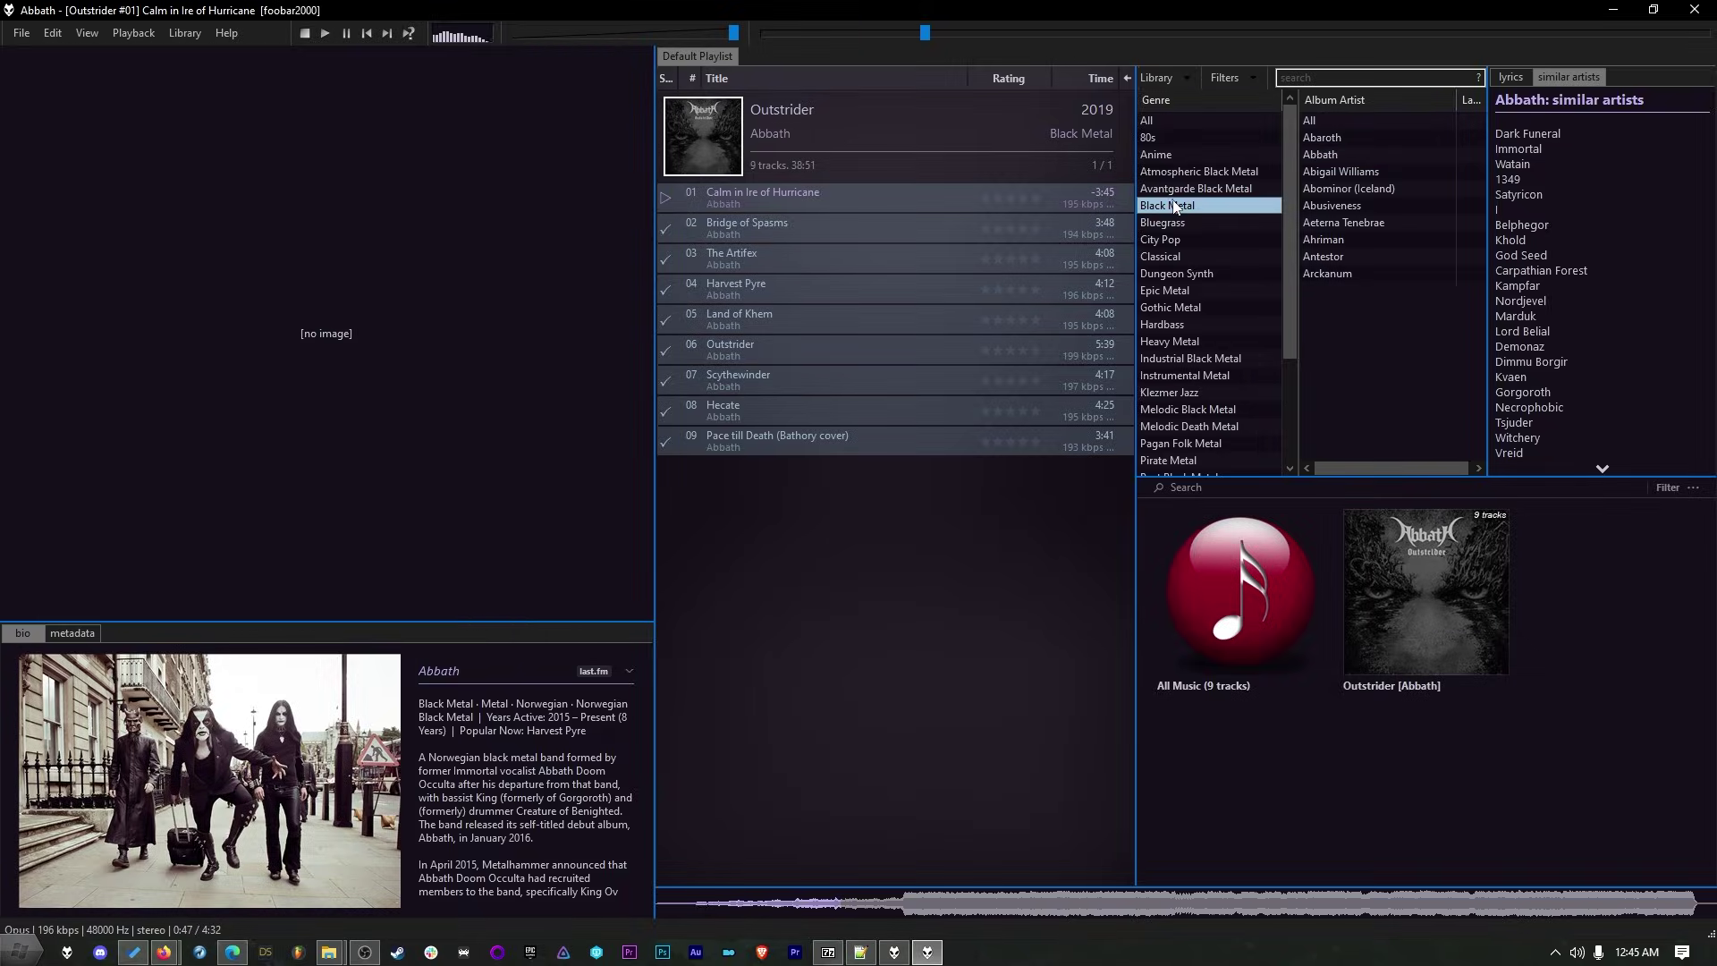
click(83, 633)
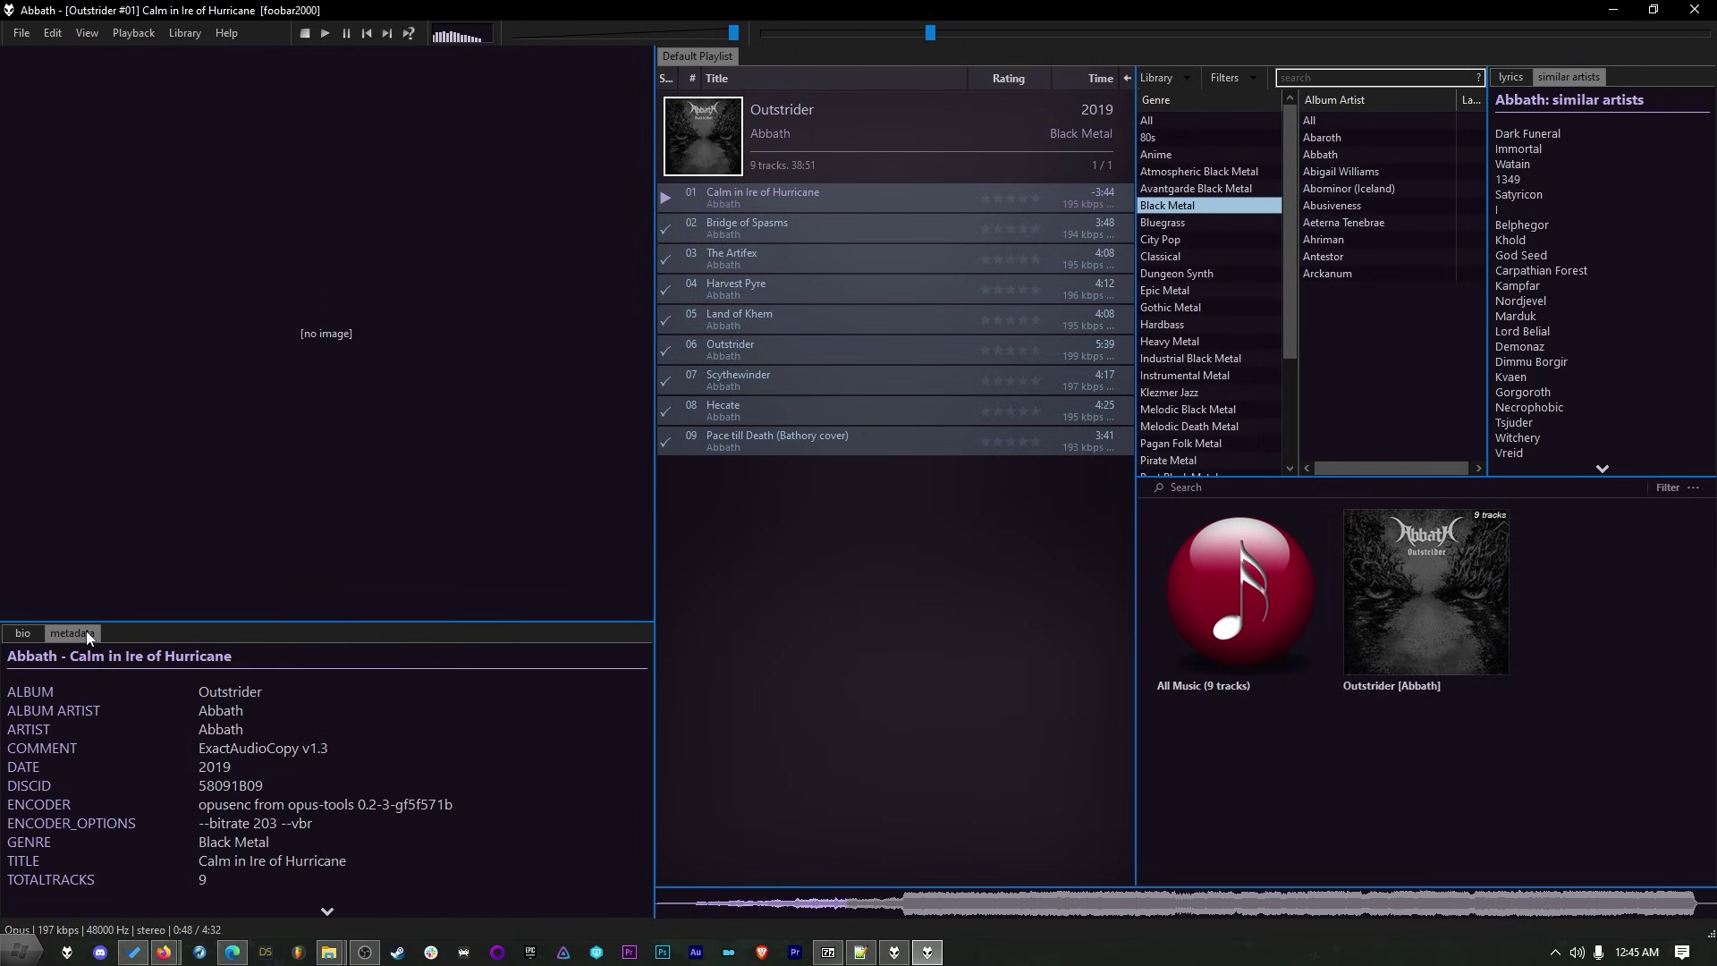
click(25, 633)
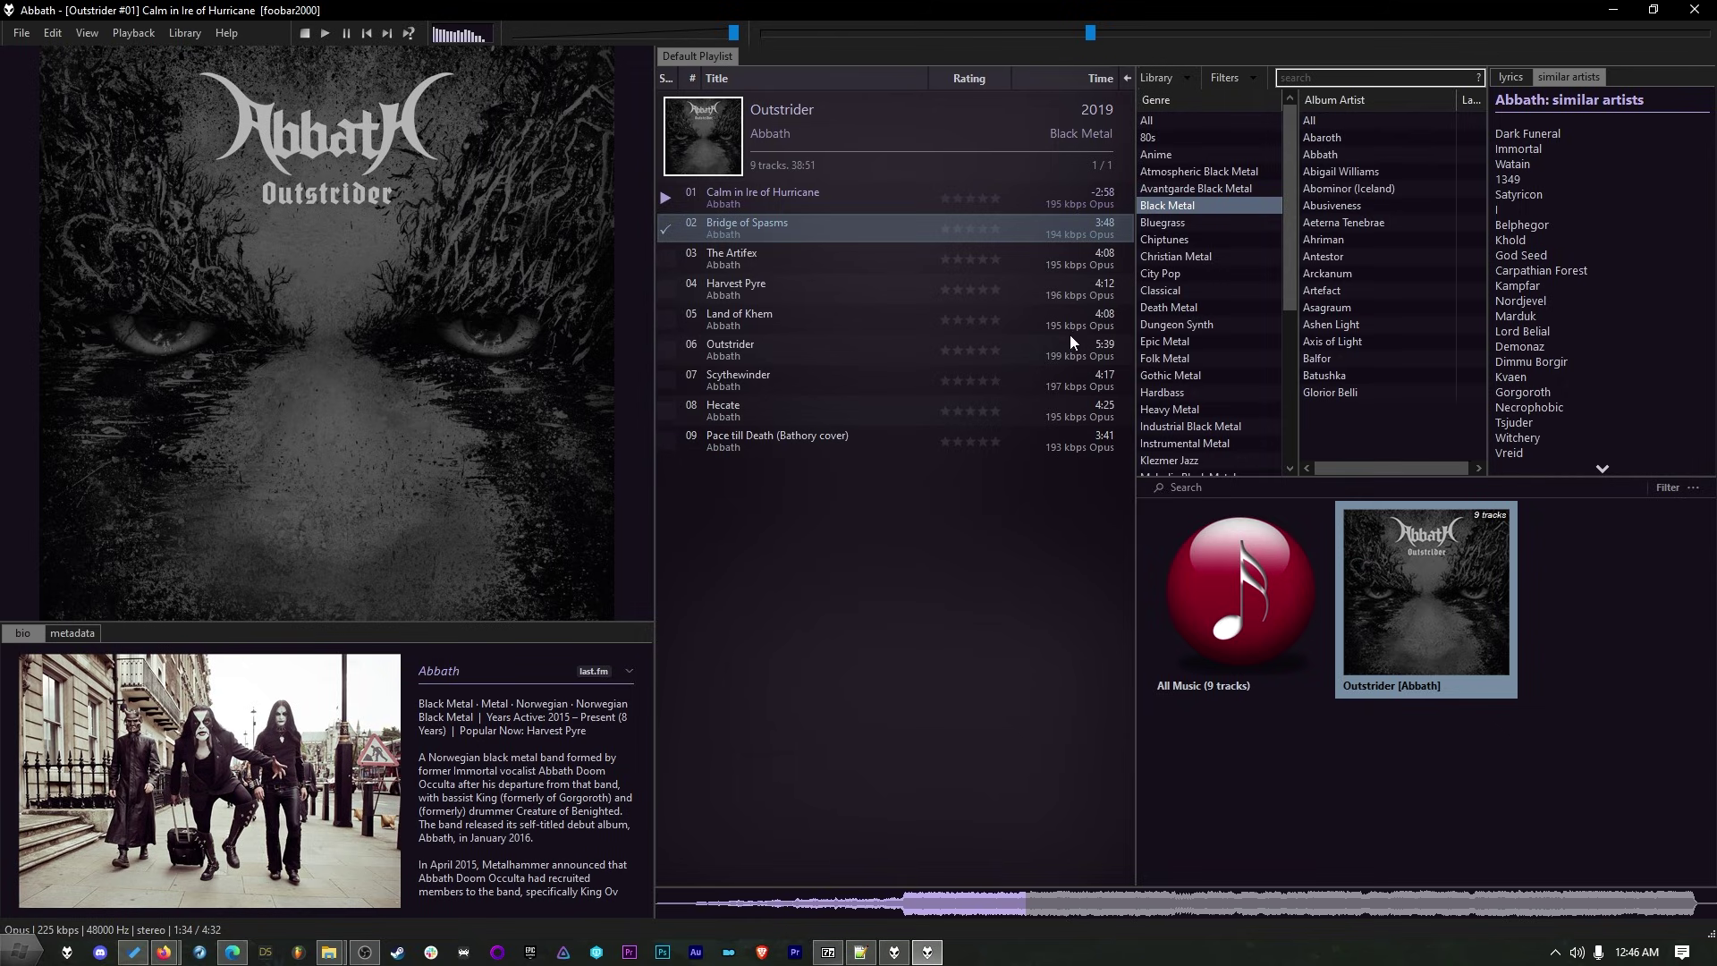
Review the Appearance, Groups and General panel settings of the playlist, and return to the track list
right_click(916, 134)
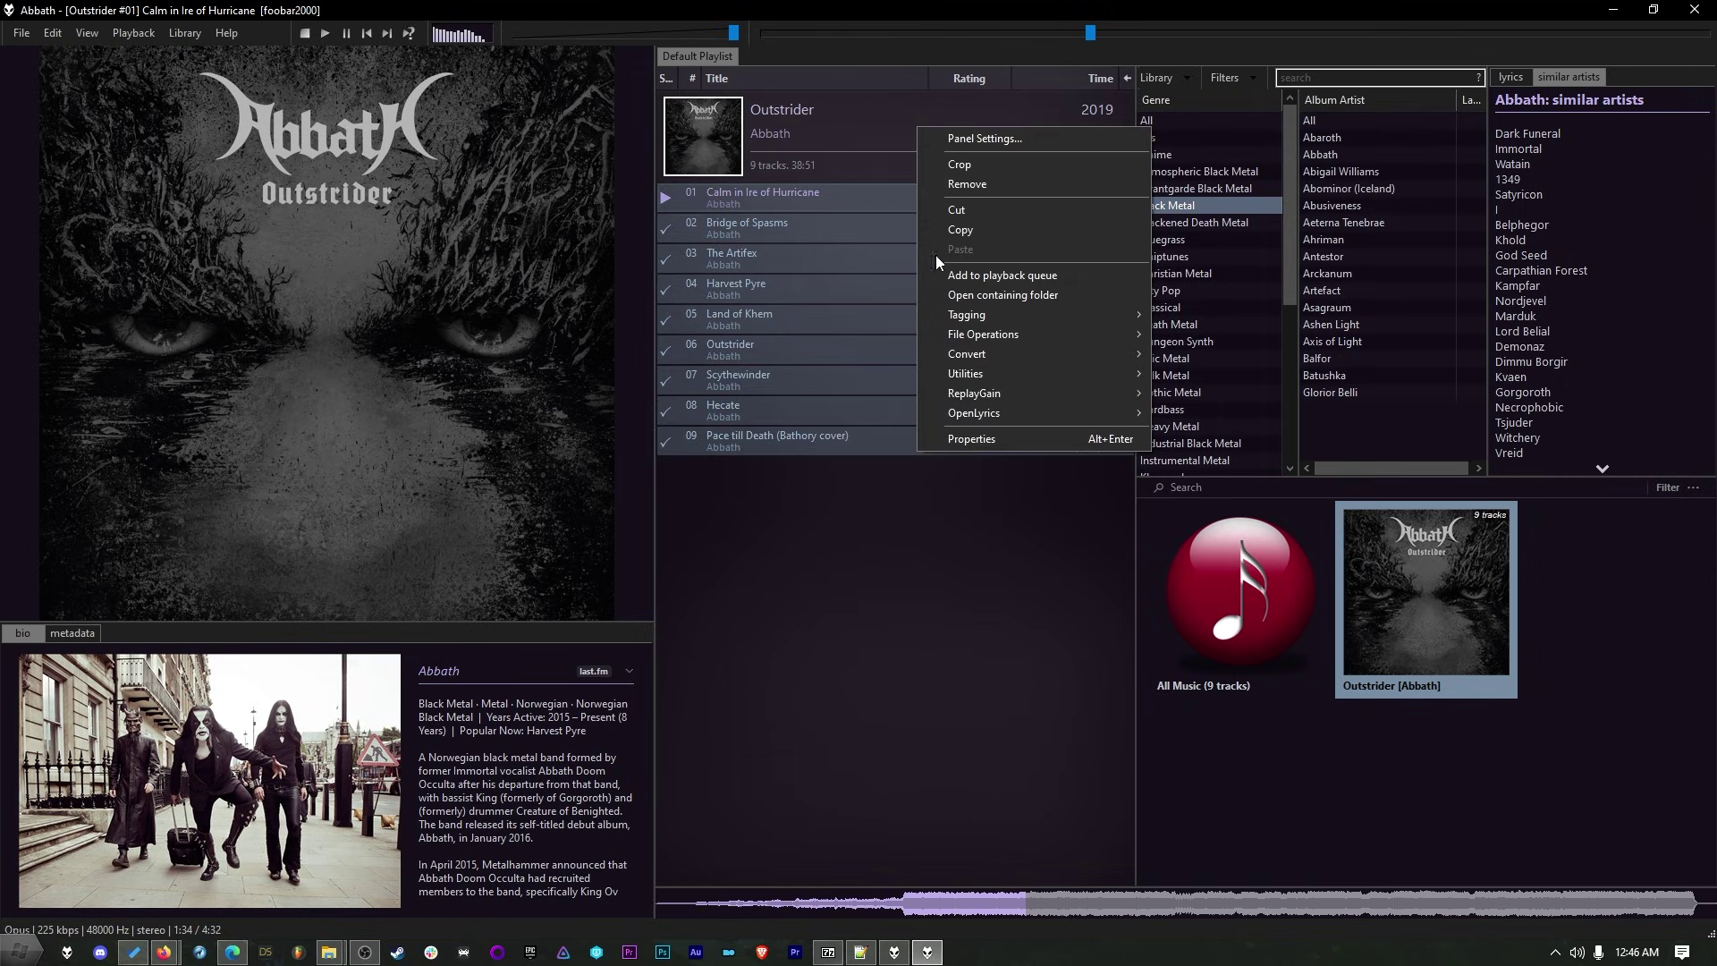
click(983, 138)
click(845, 119)
click(908, 119)
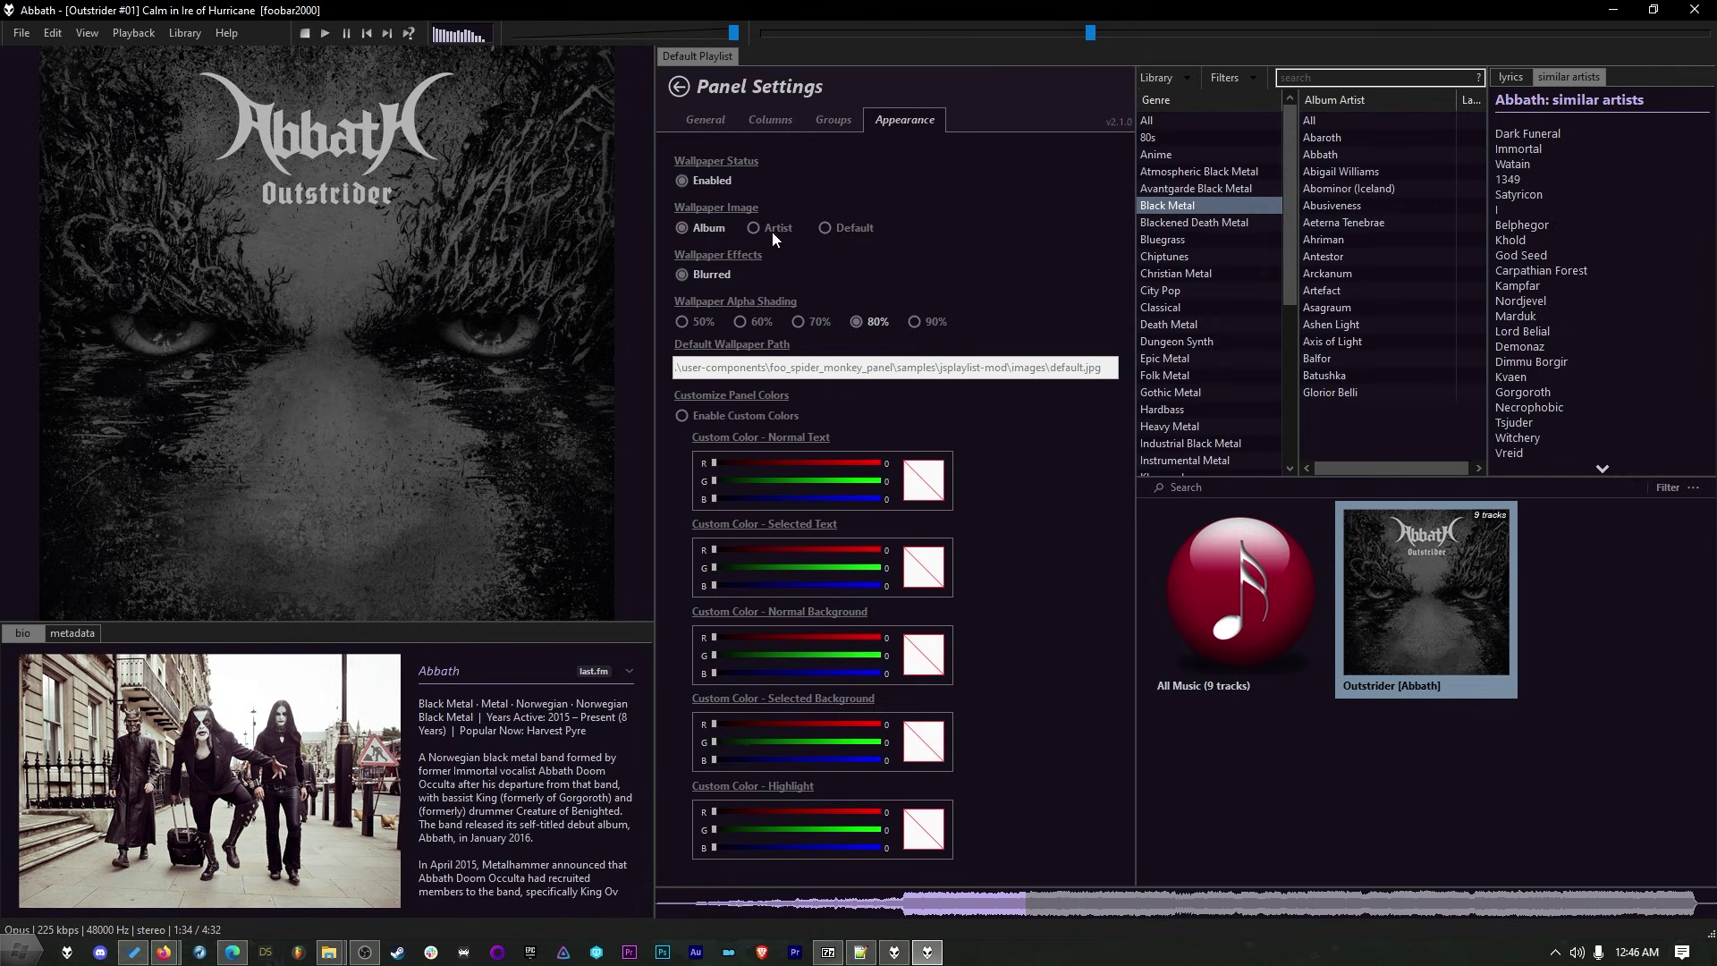
click(842, 118)
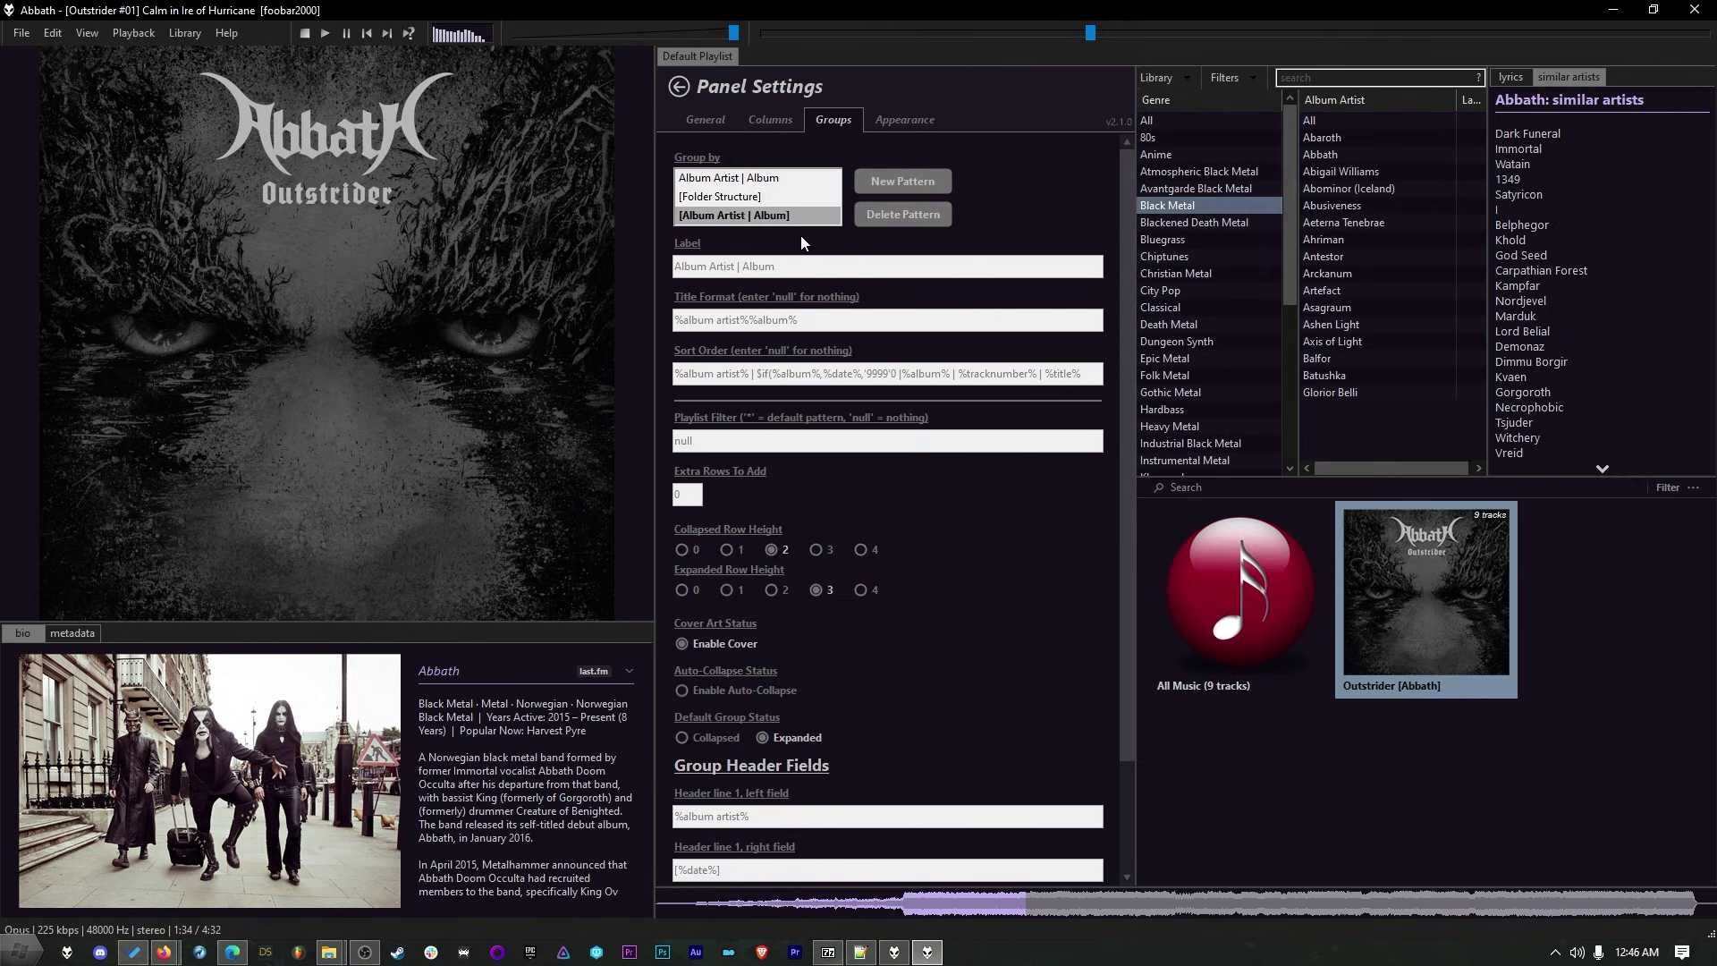
click(707, 119)
click(677, 87)
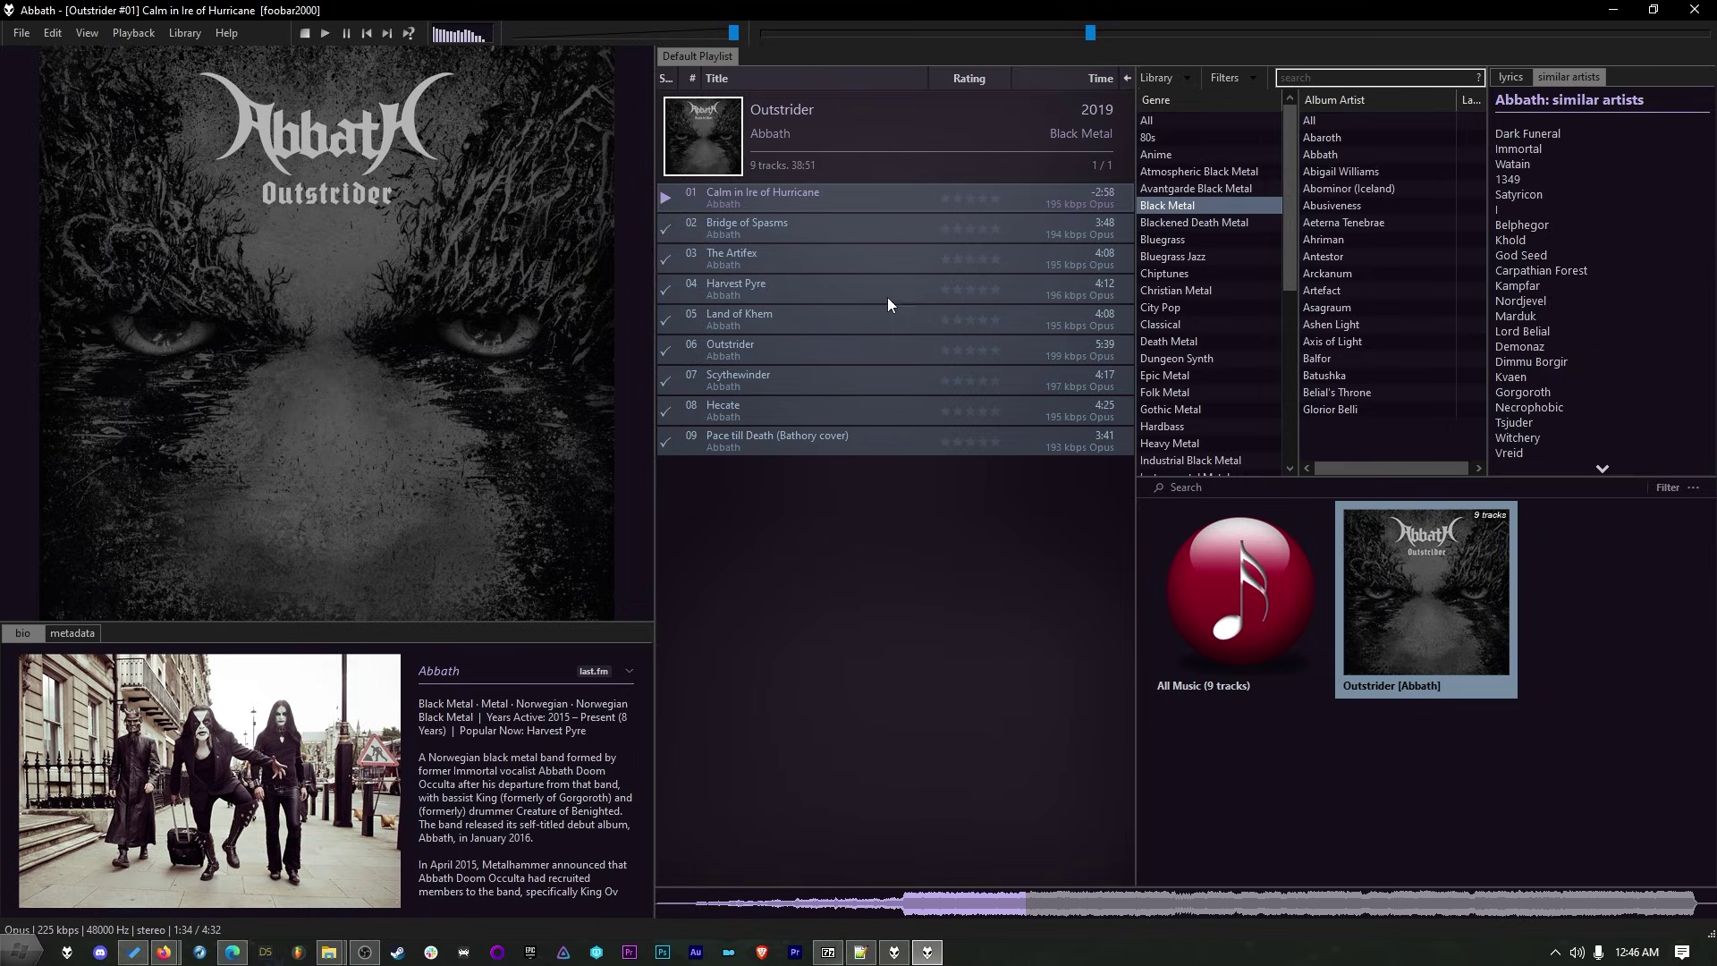
Filter Facets by the Anime genre and play the album artist Bubblegum Crisis
scroll(1225, 396, down, 4)
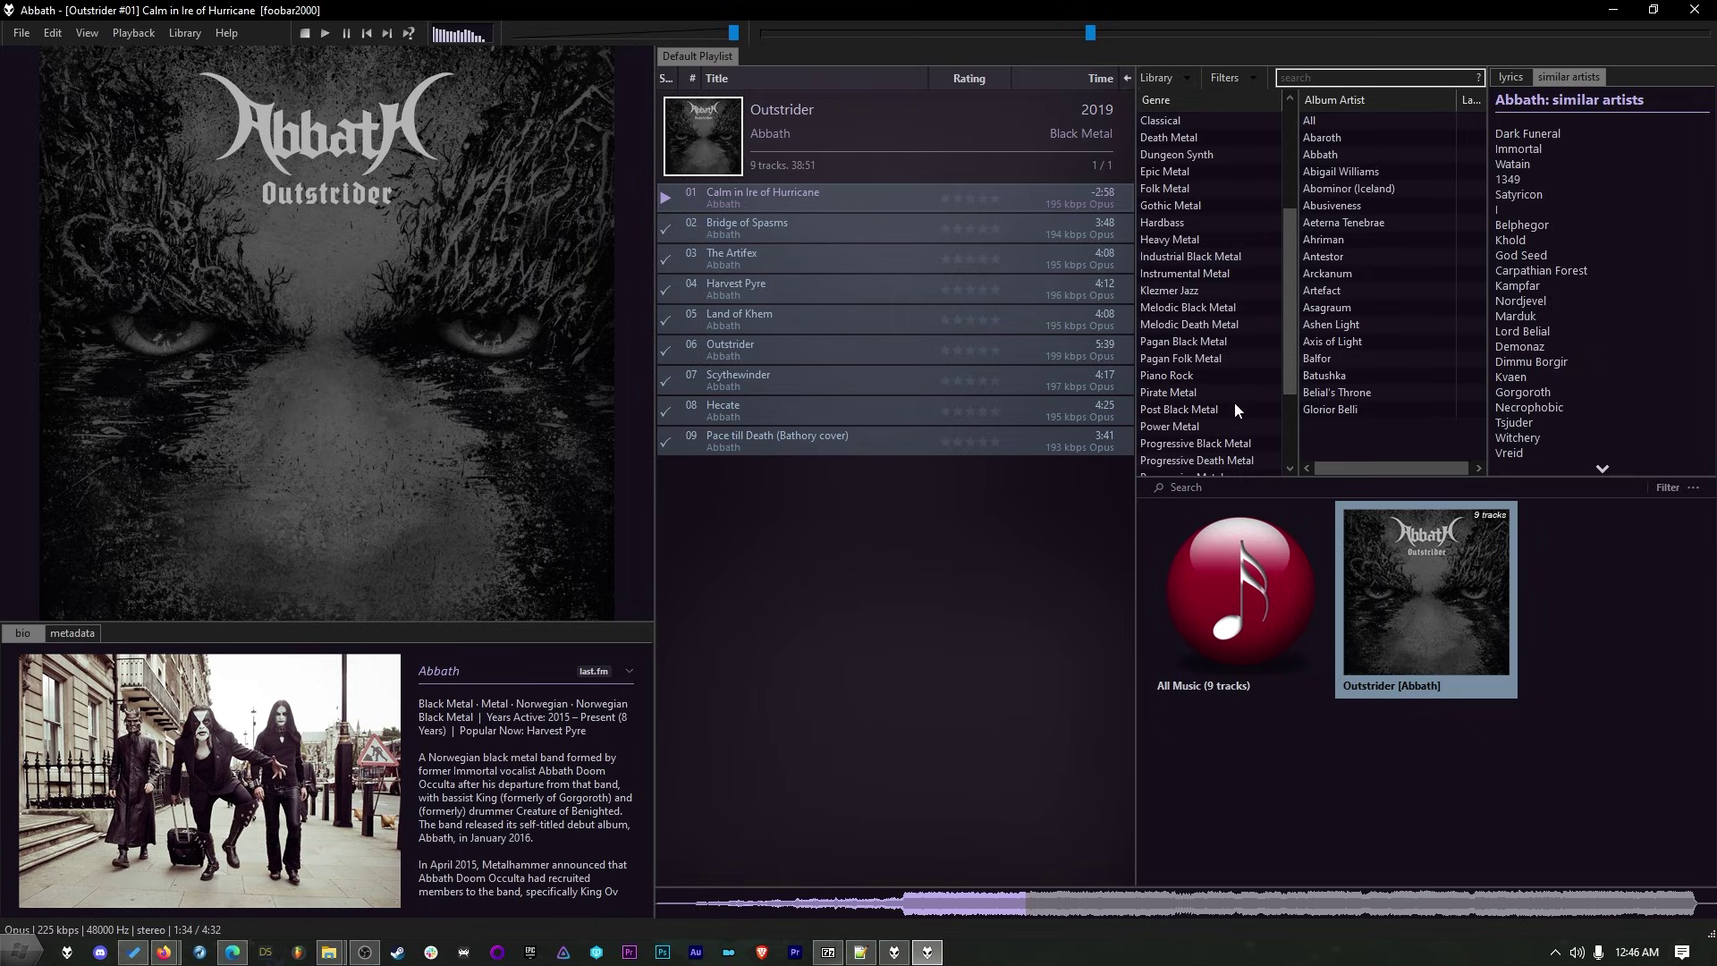
scroll(1235, 409, up, 4)
click(1175, 157)
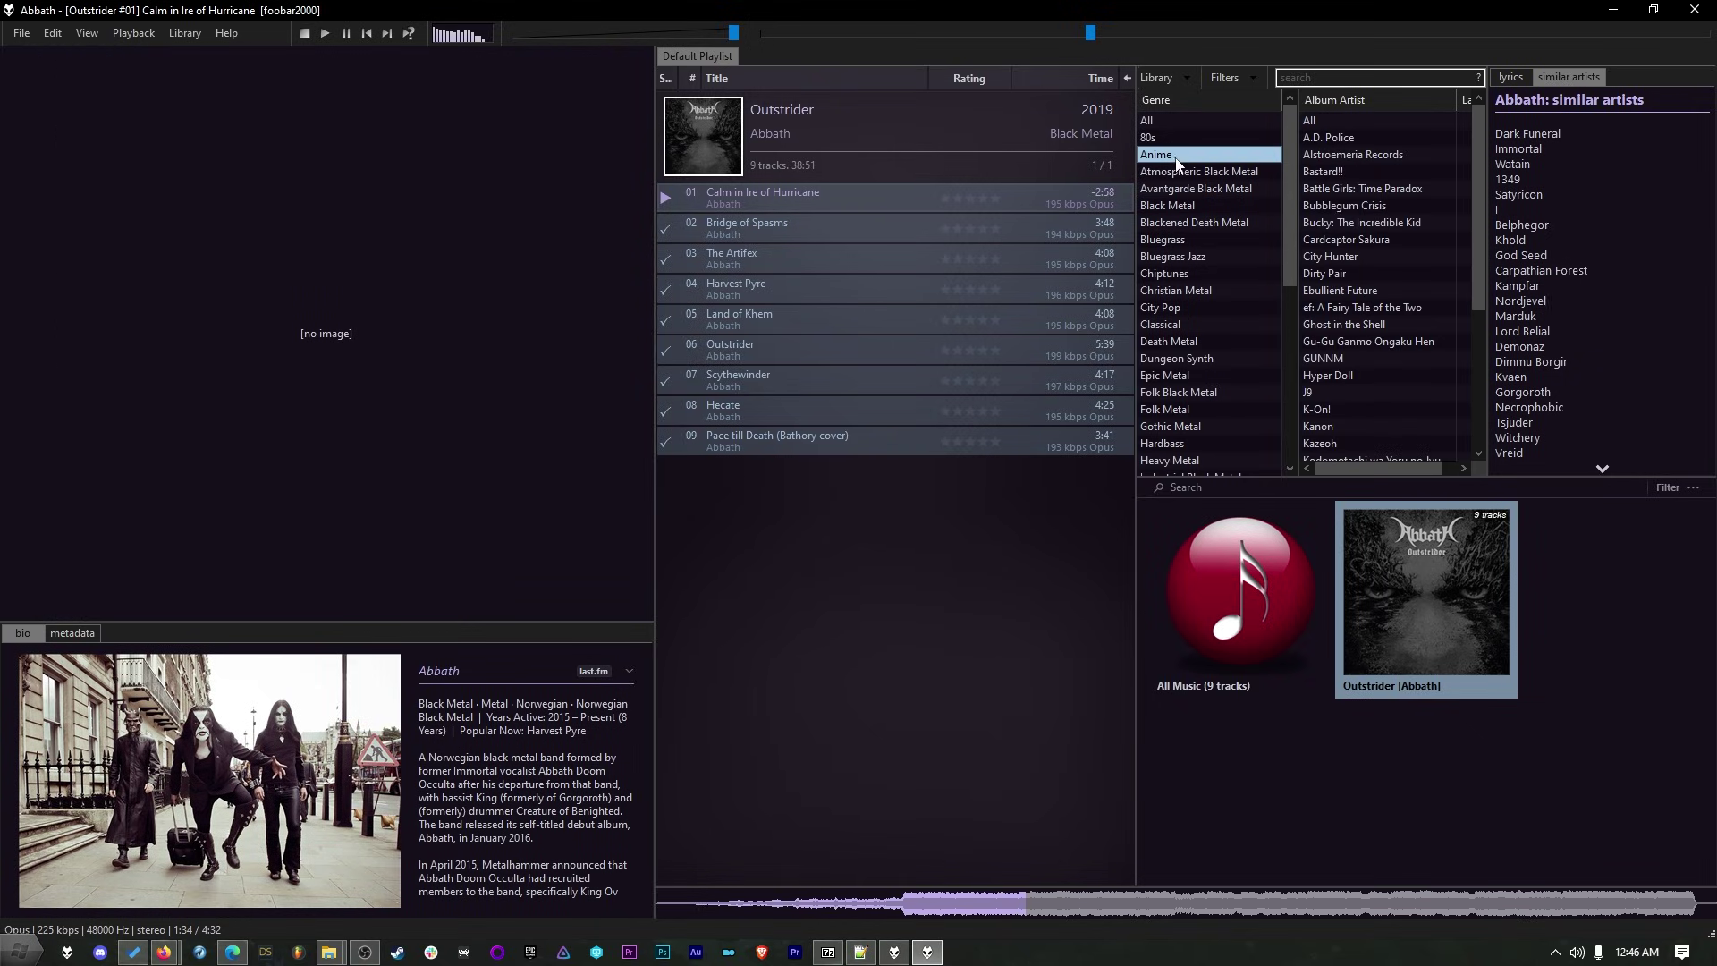
click(1341, 208)
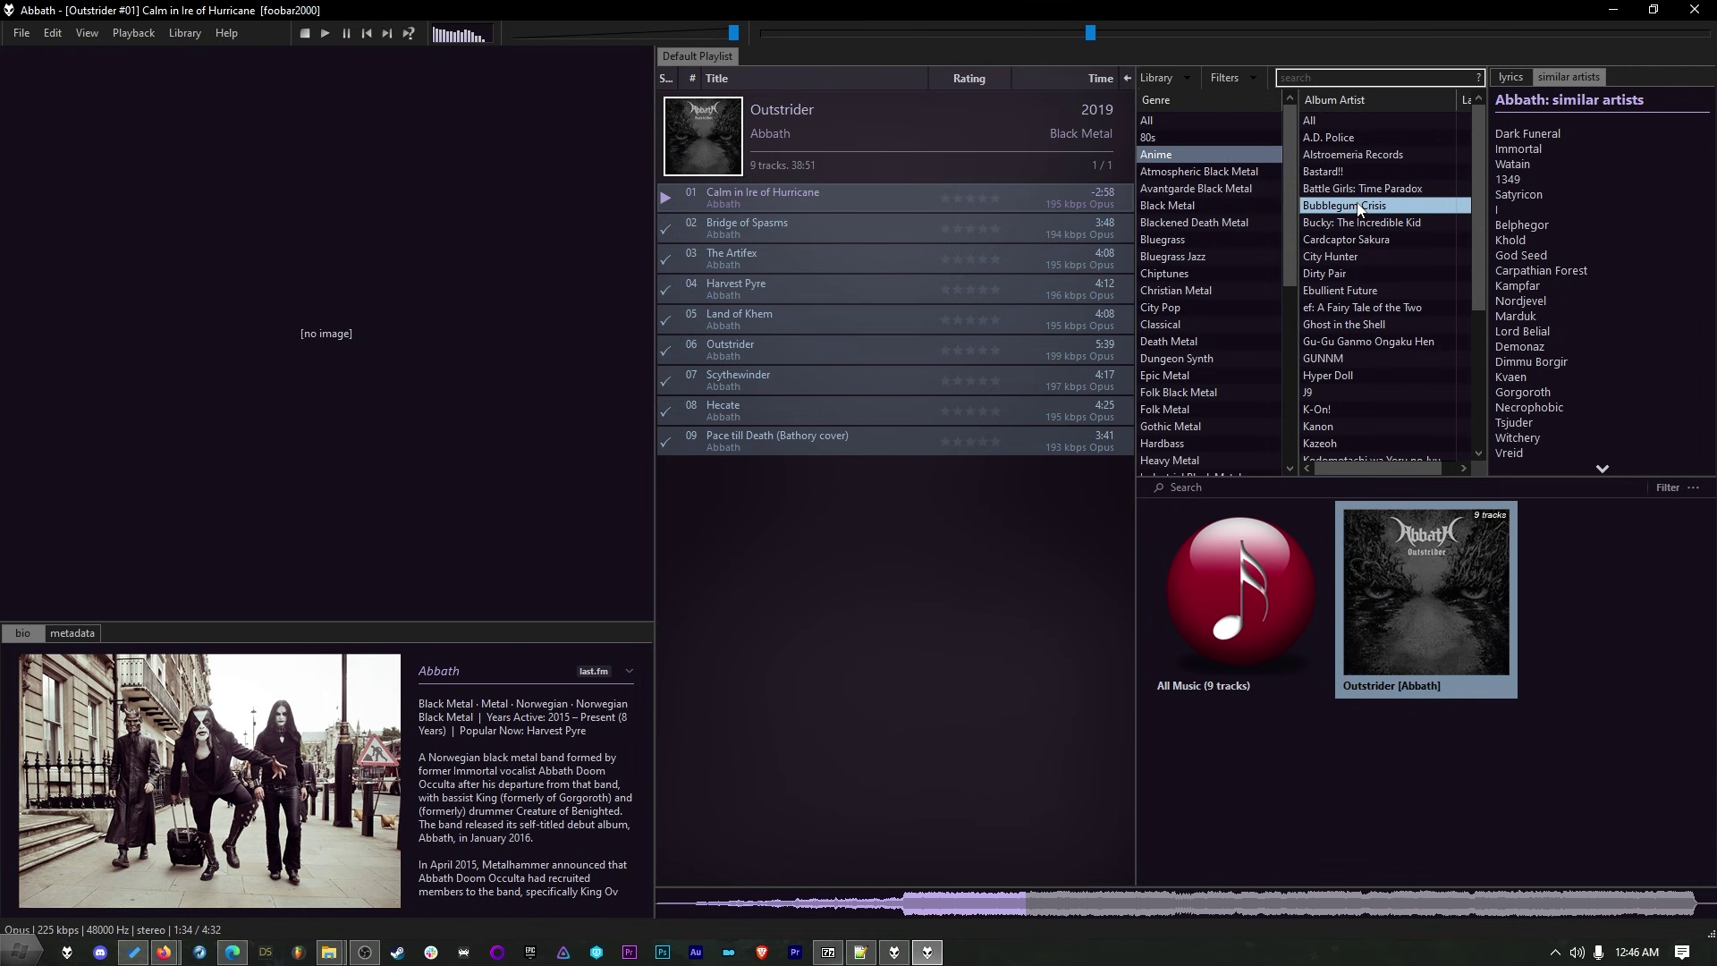
double_click(1358, 208)
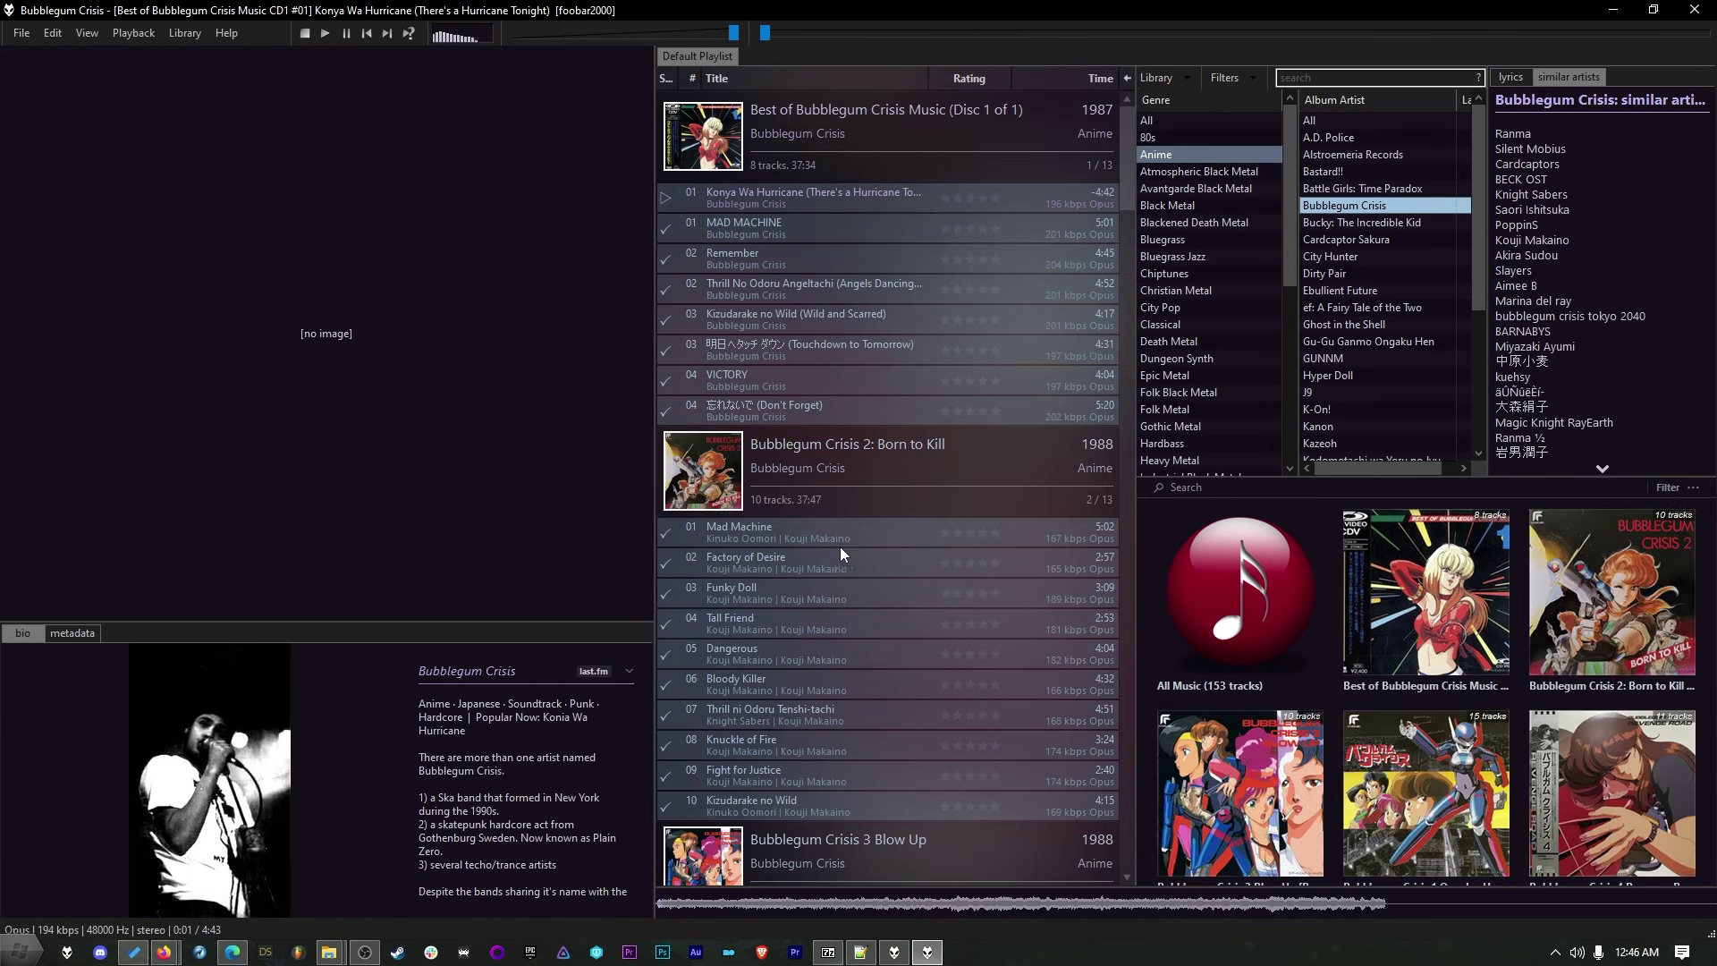
Stop playback and select the track Dangerous on the album Bubblegum Crisis 2: Born to Kill
scroll(840, 549, down, 1)
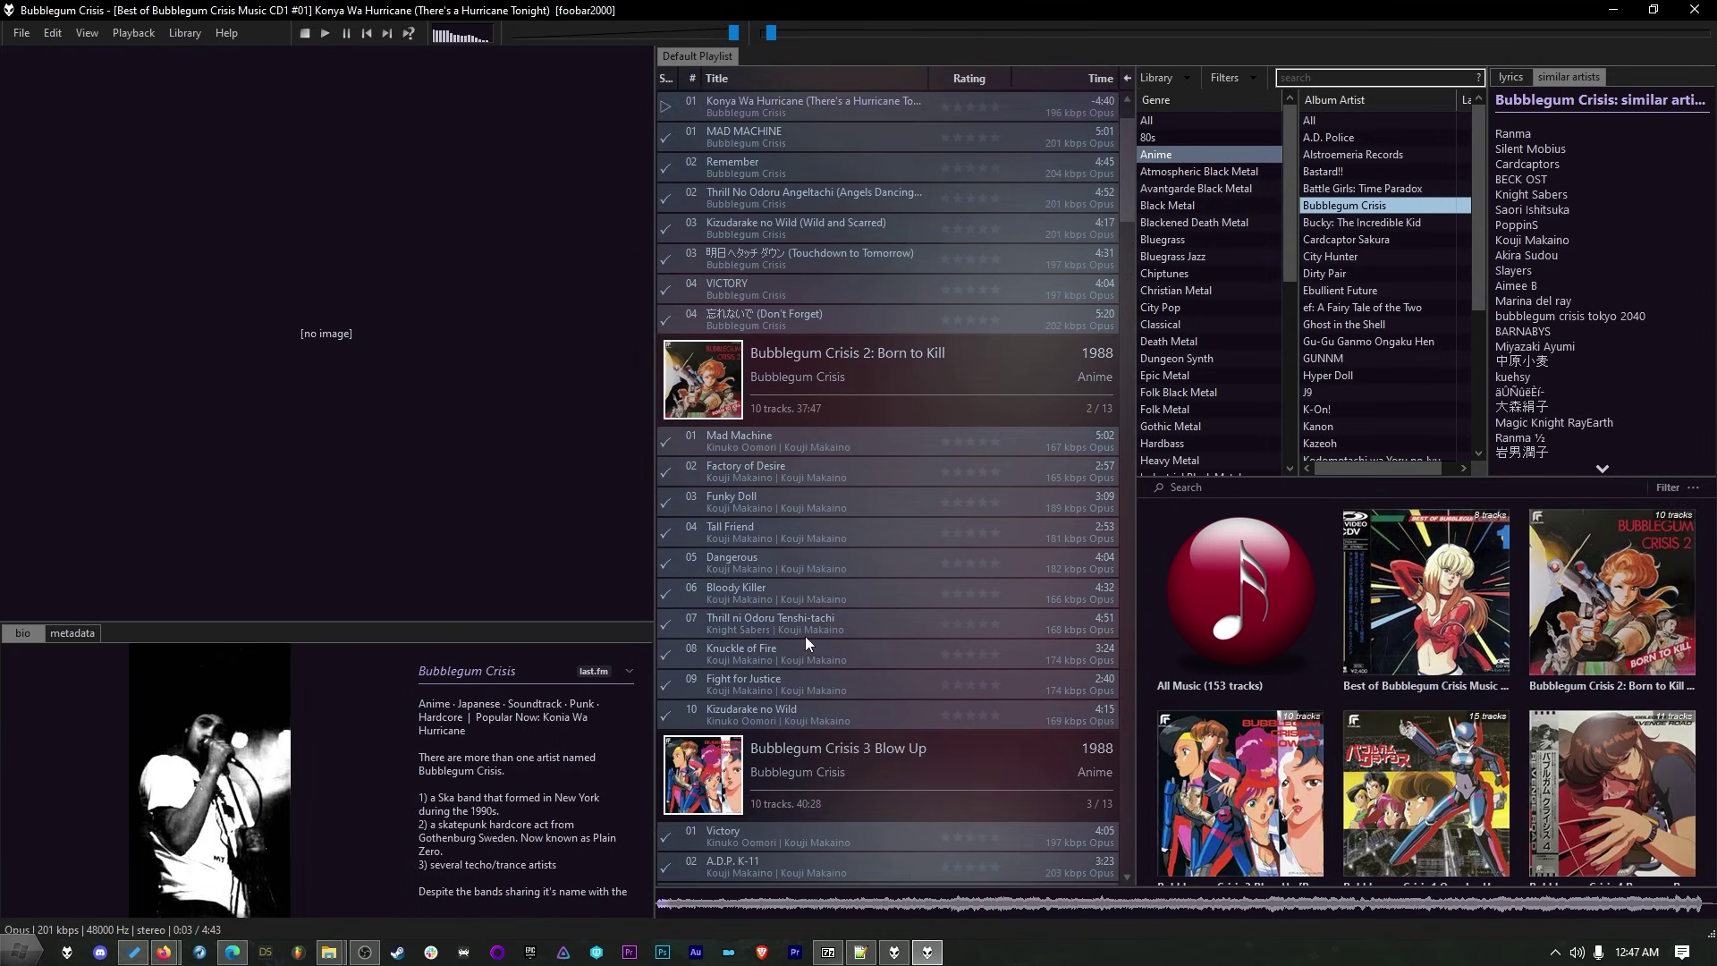
click(306, 34)
click(876, 557)
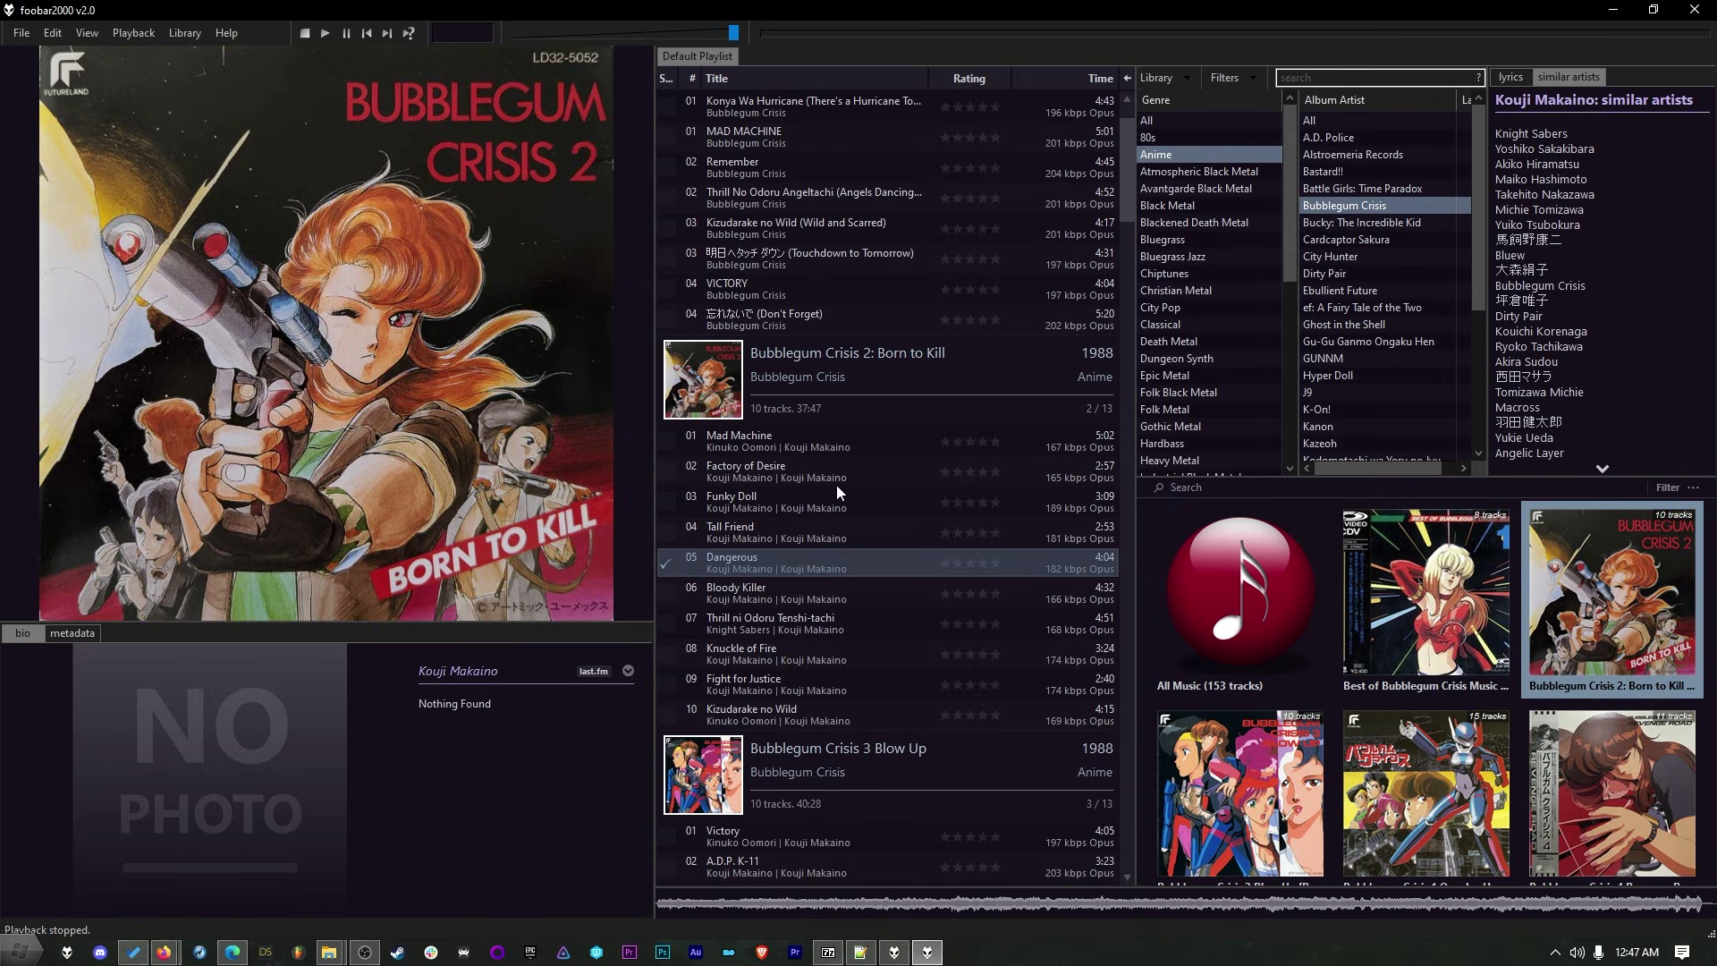
Set the artist name of the track Factory of Desire to Bubblegum Crisis in its properties, reusing the text from the album title
click(781, 474)
right_click(781, 474)
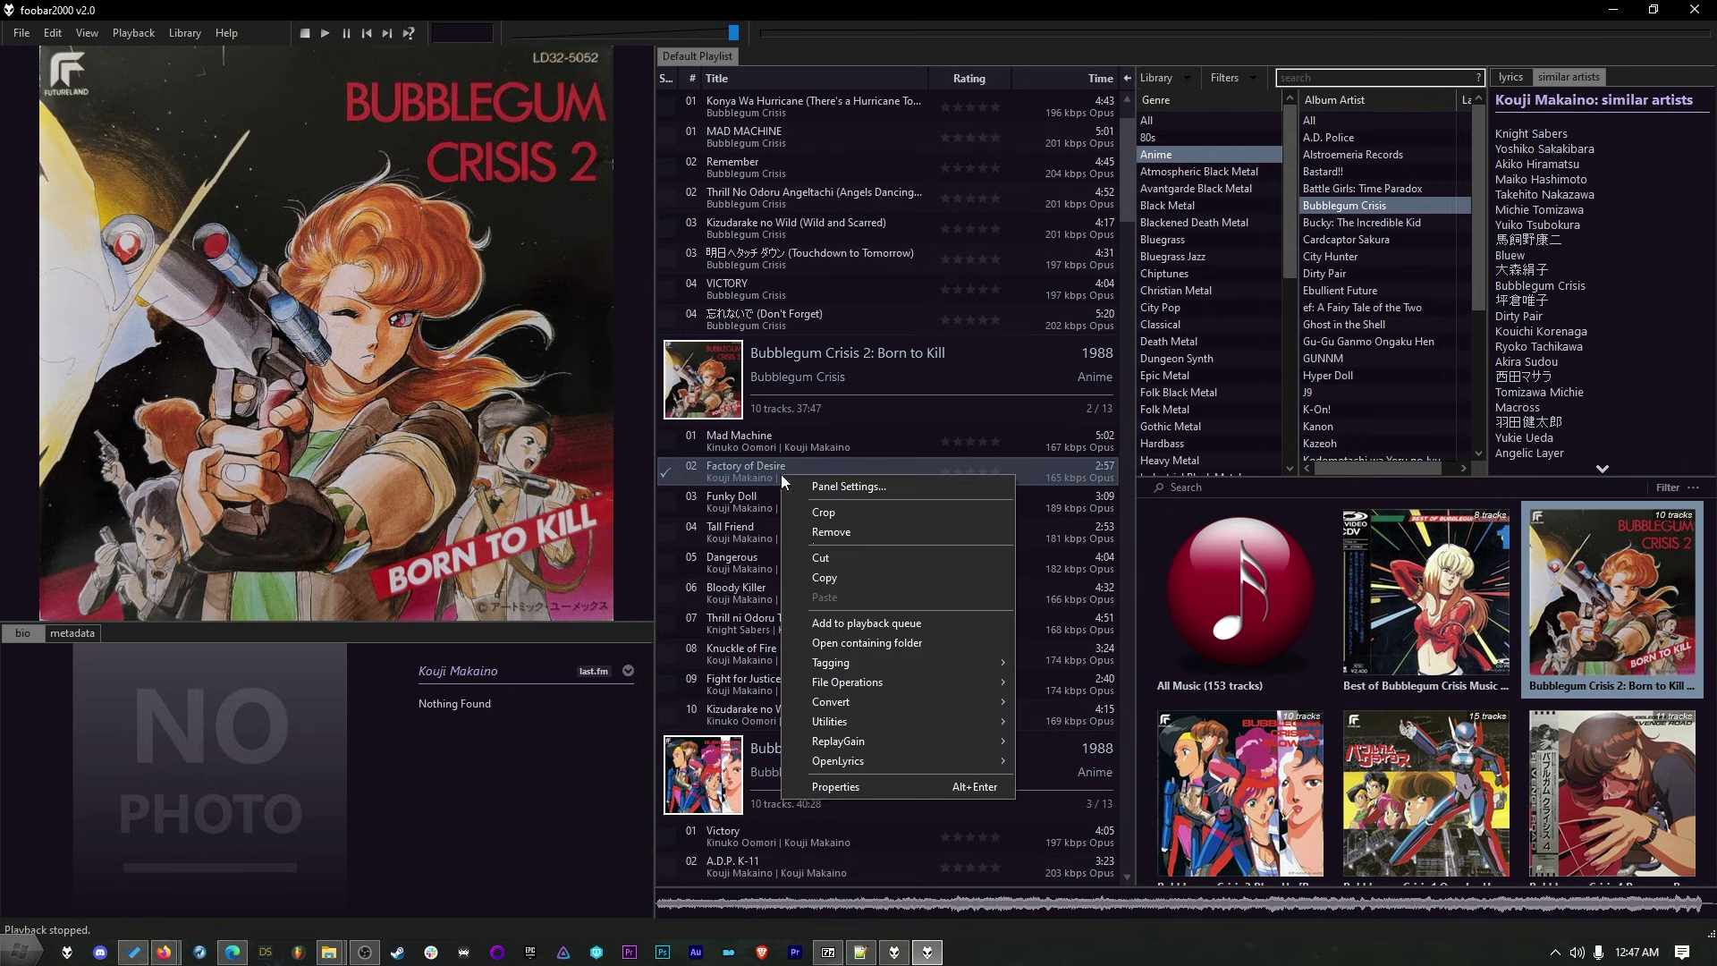
click(866, 792)
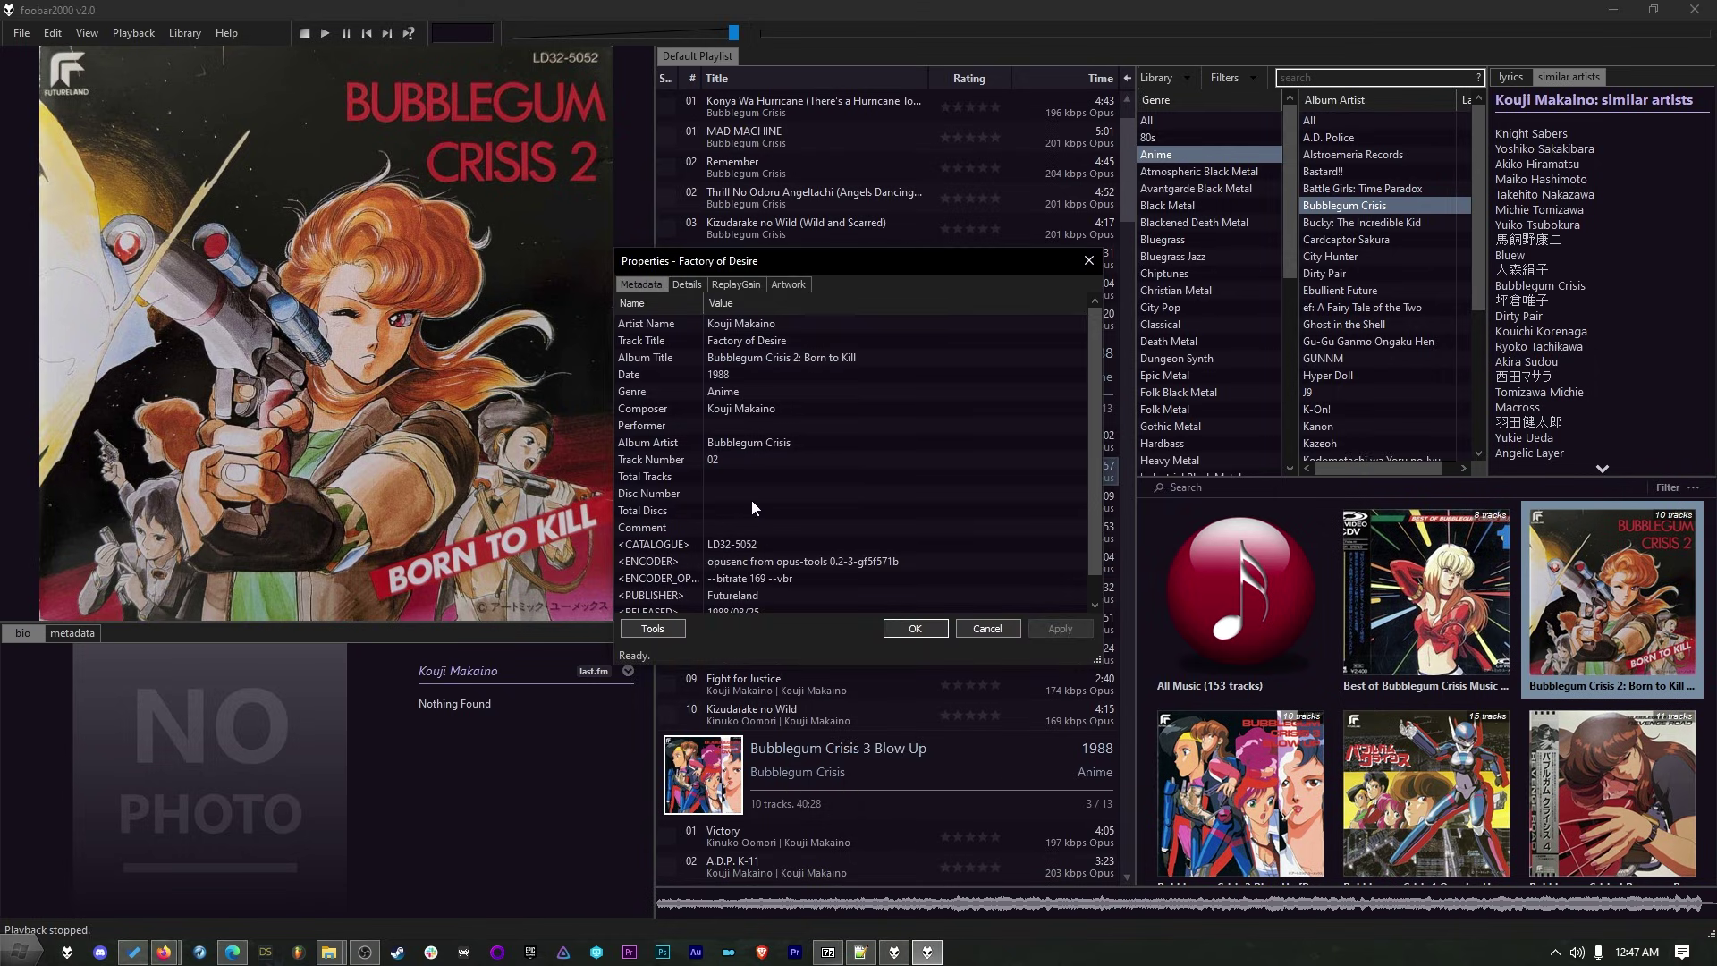
click(775, 411)
double_click(769, 324)
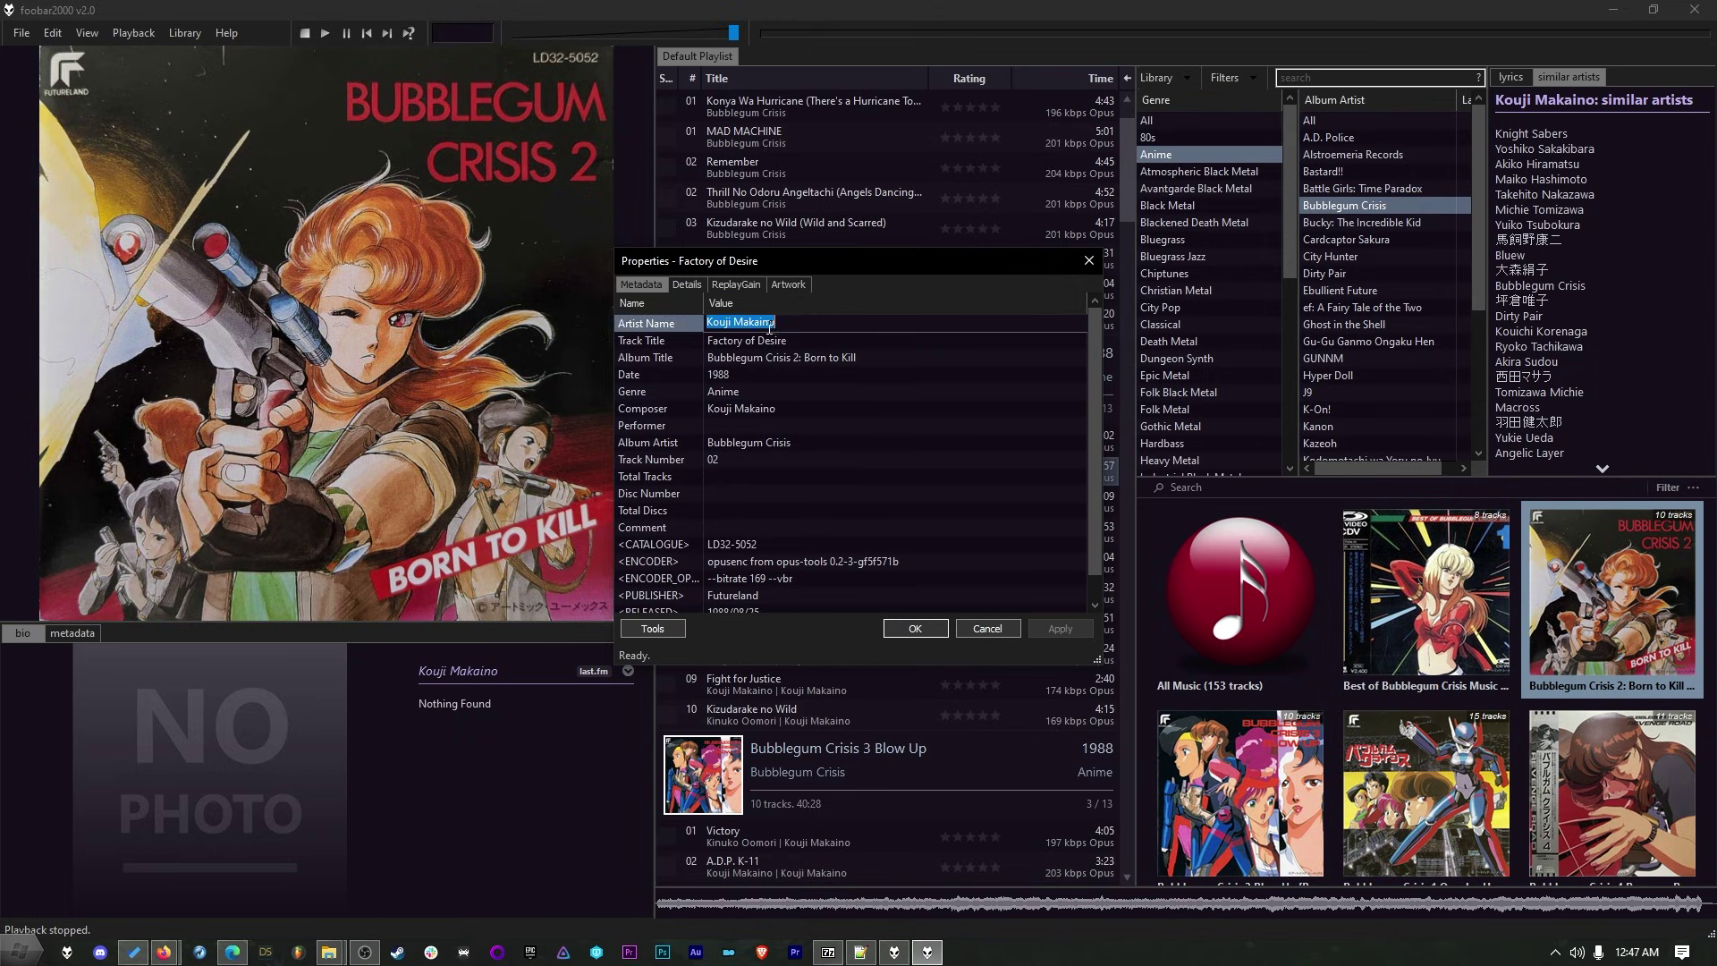
click(779, 410)
click(779, 411)
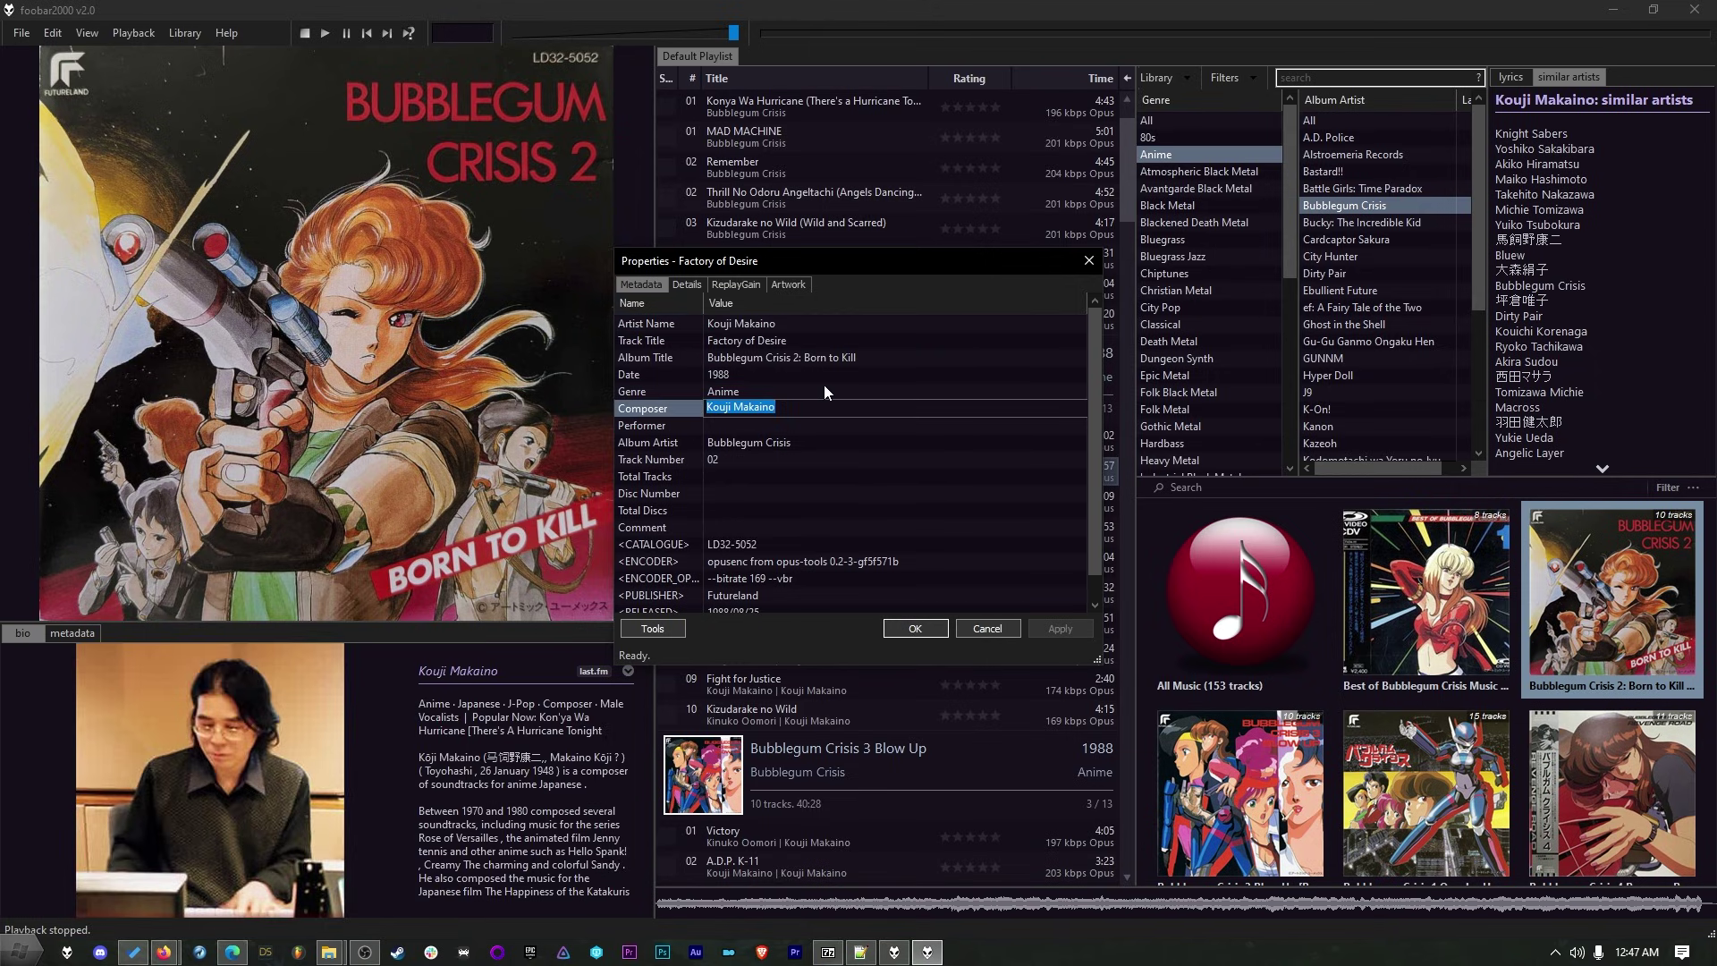
double_click(784, 359)
drag(788, 360, 605, 357)
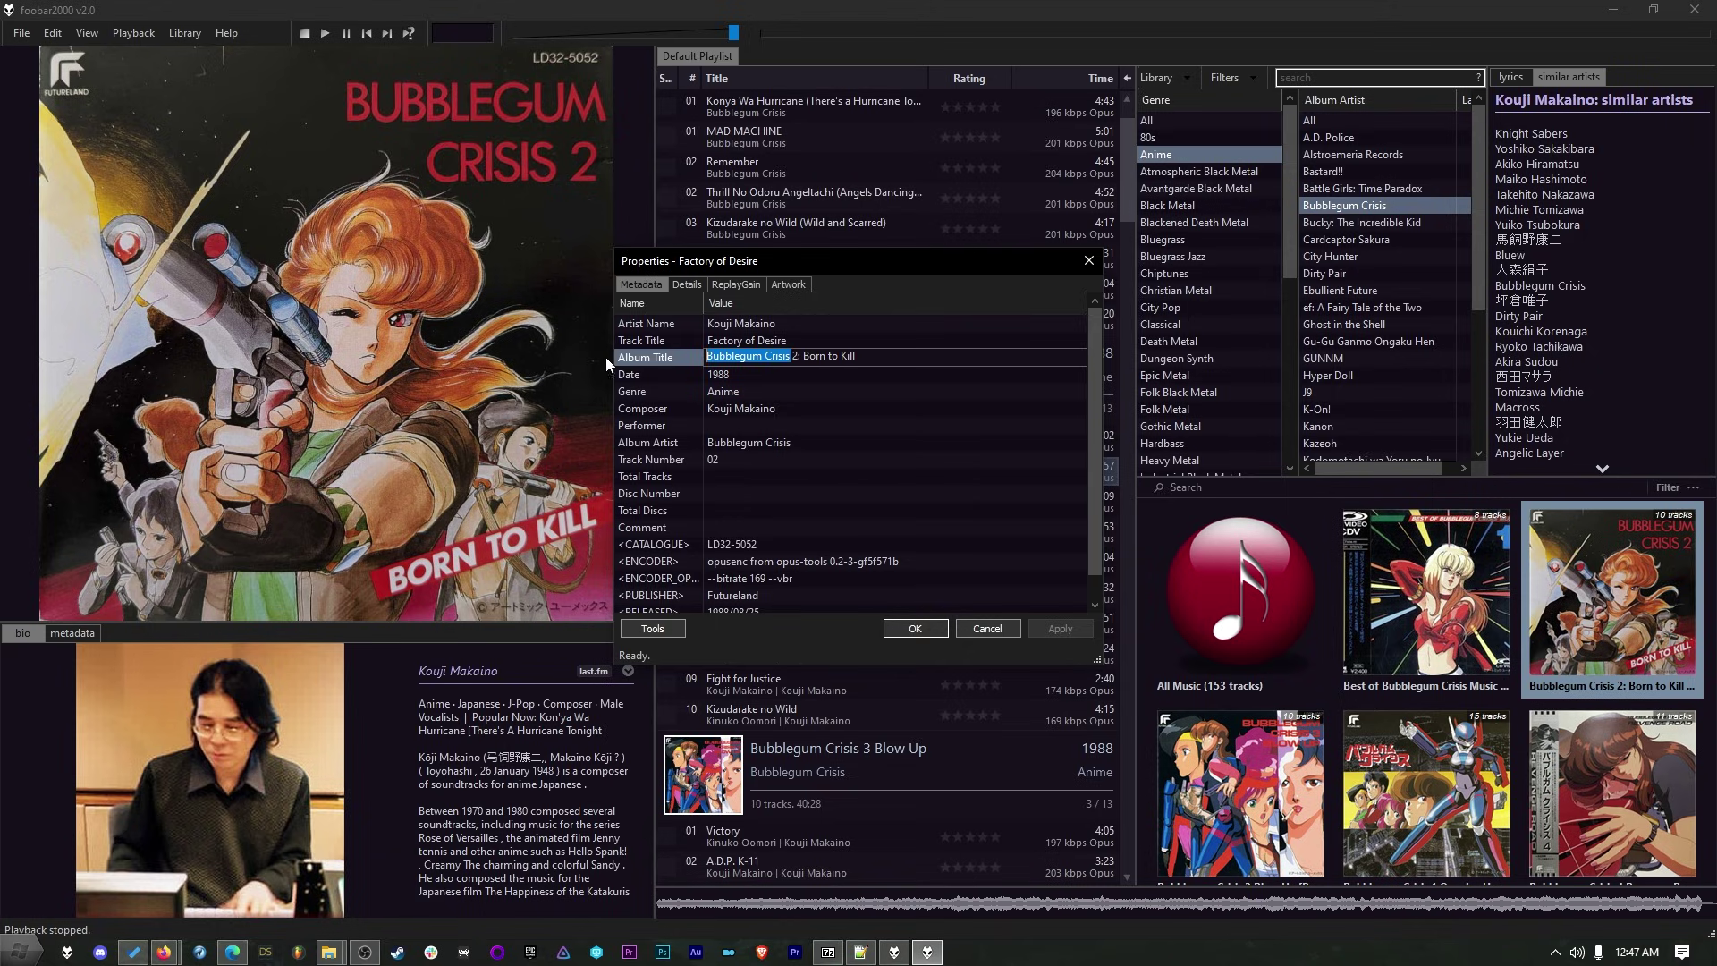
click(781, 326)
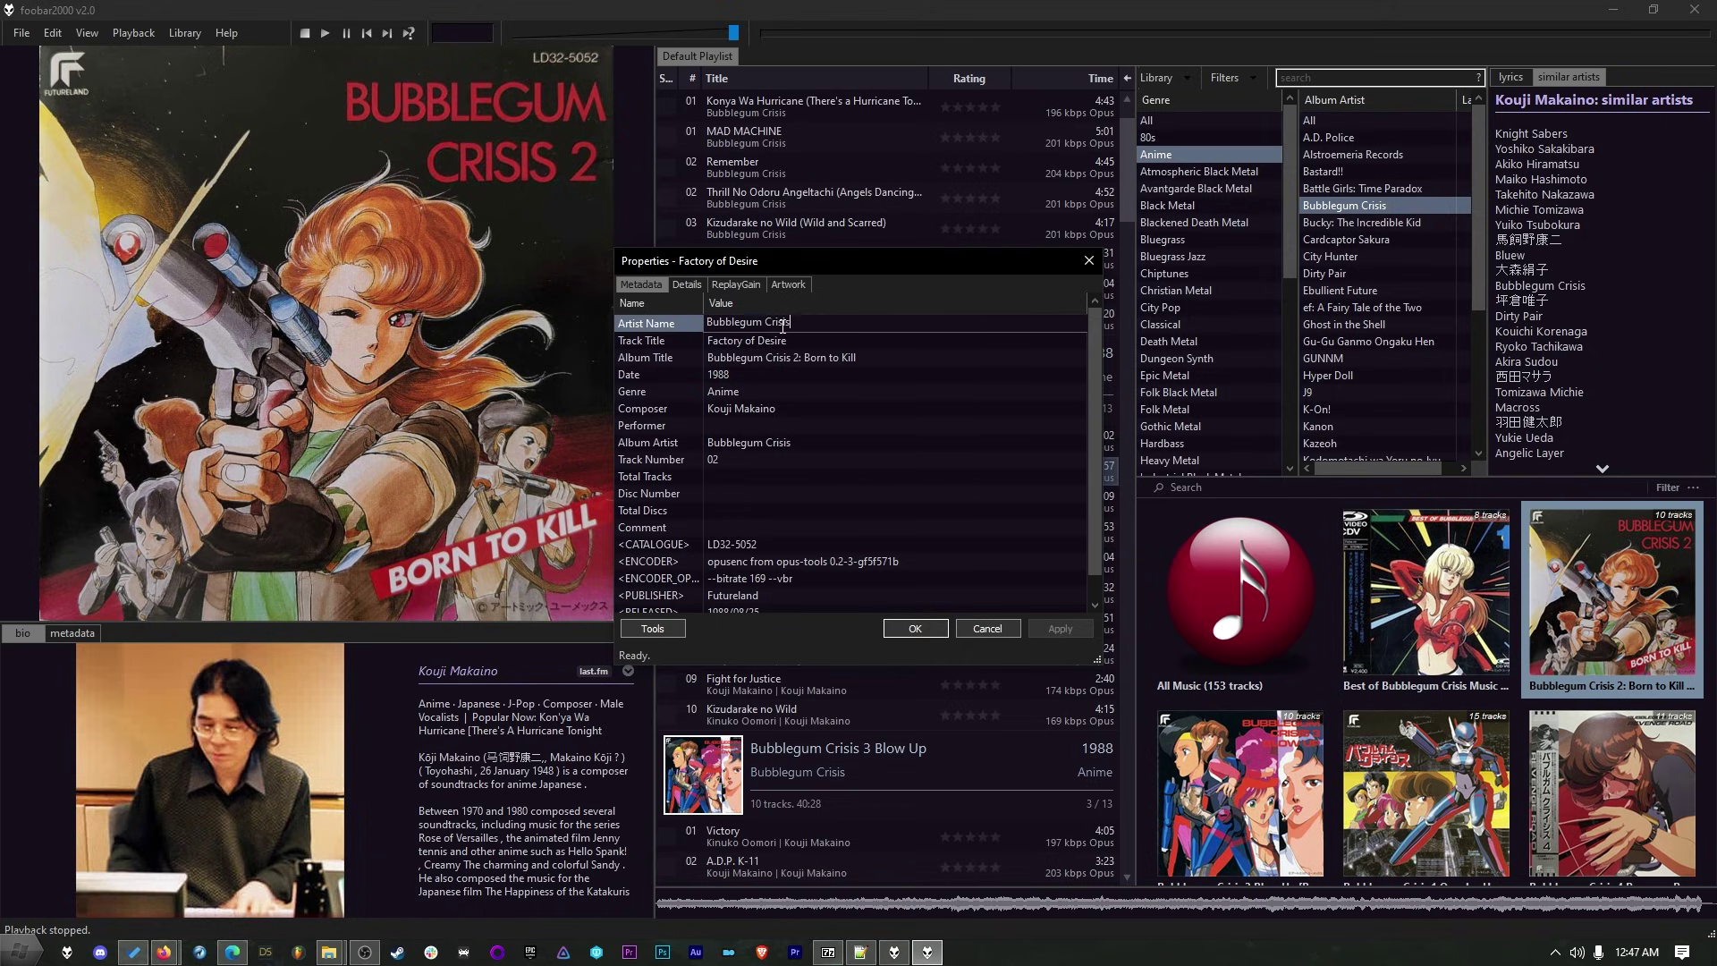
click(898, 626)
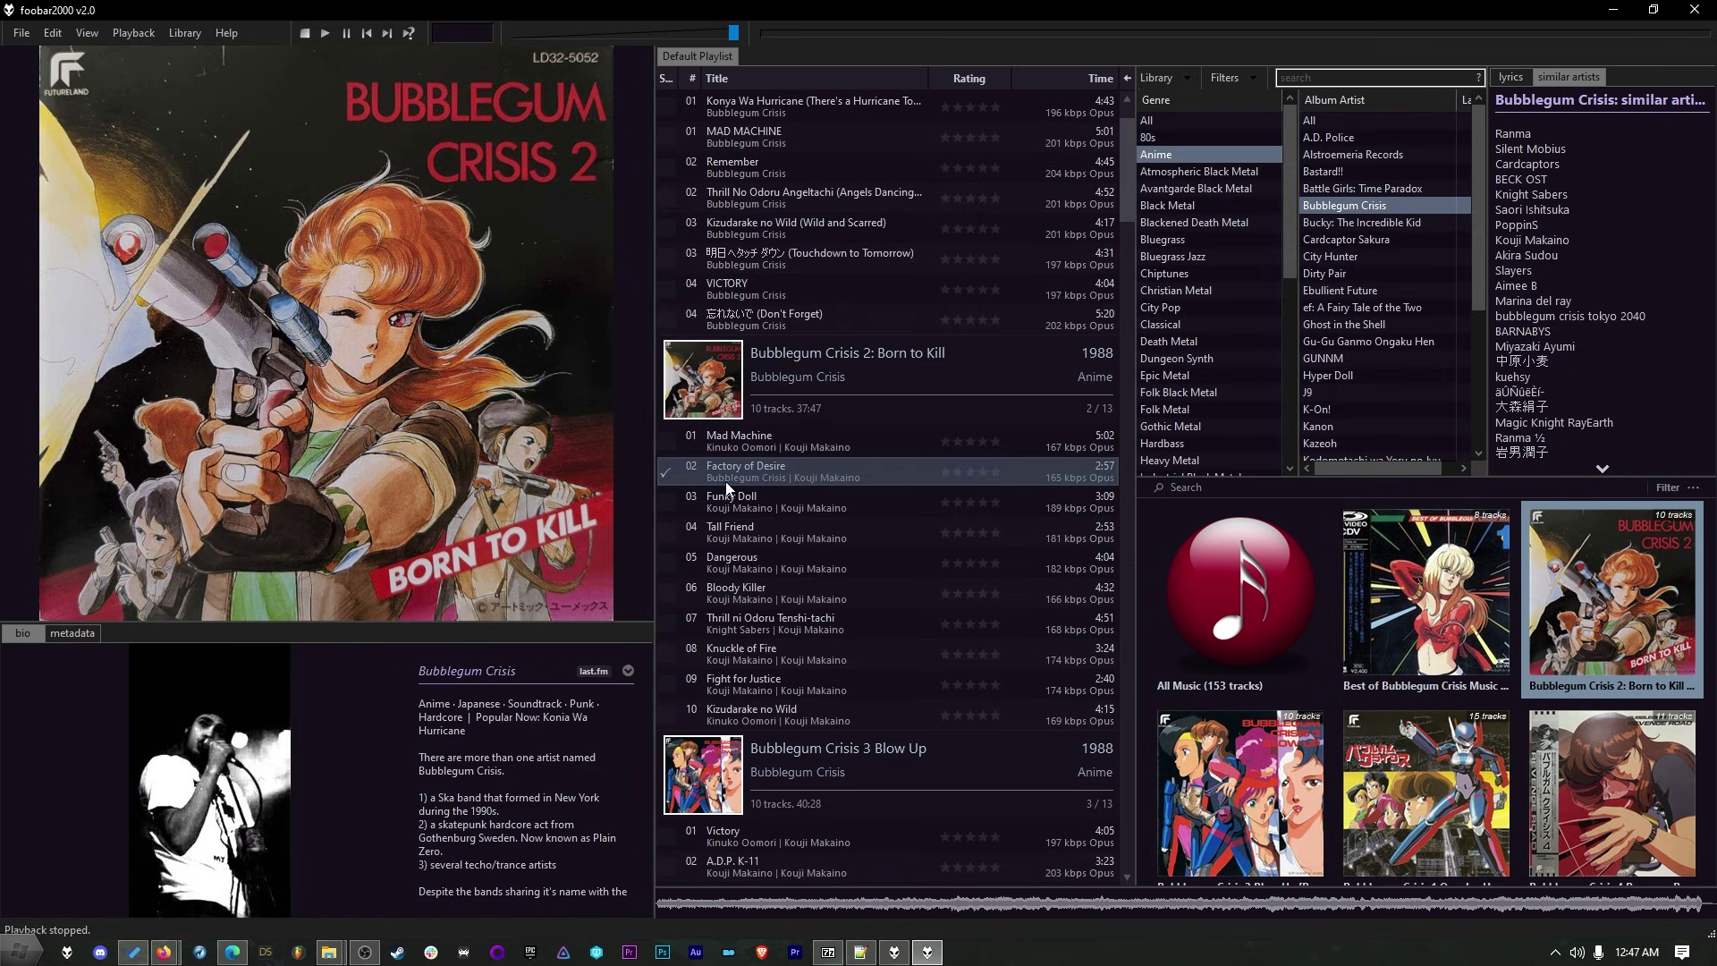
Set the artist name of every track on Bubblegum Crisis 2: Born to Kill to Bubblegum Crisis through the album's properties
click(783, 372)
right_click(812, 363)
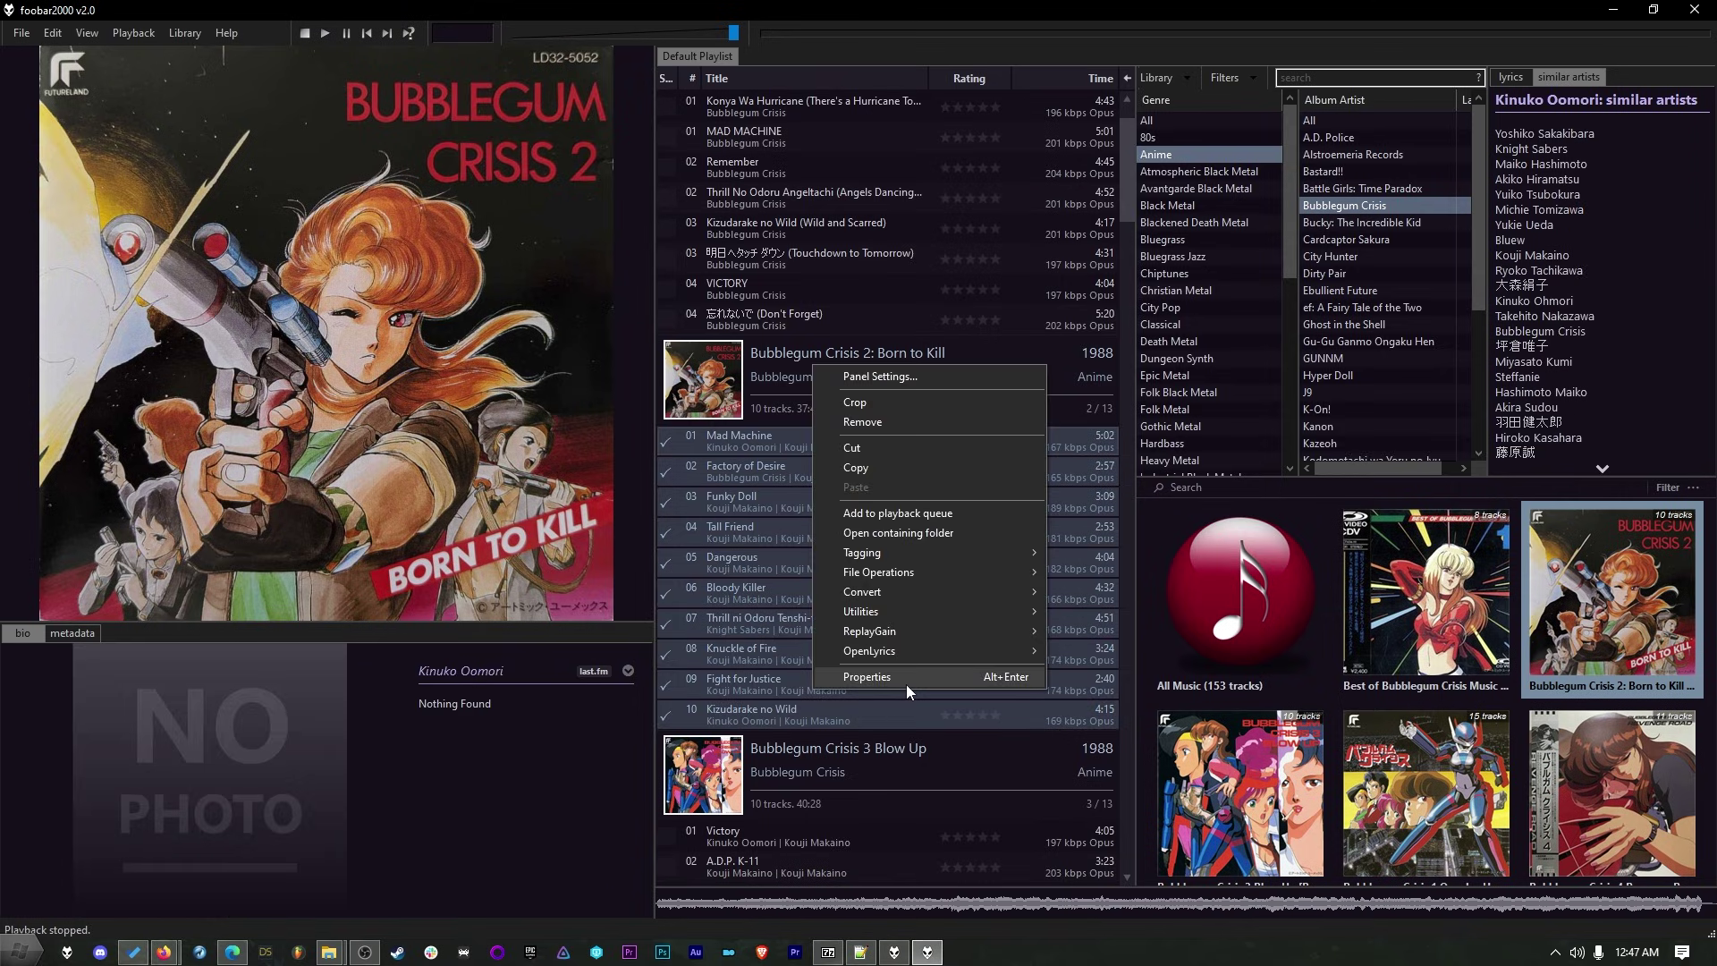
click(905, 682)
double_click(792, 361)
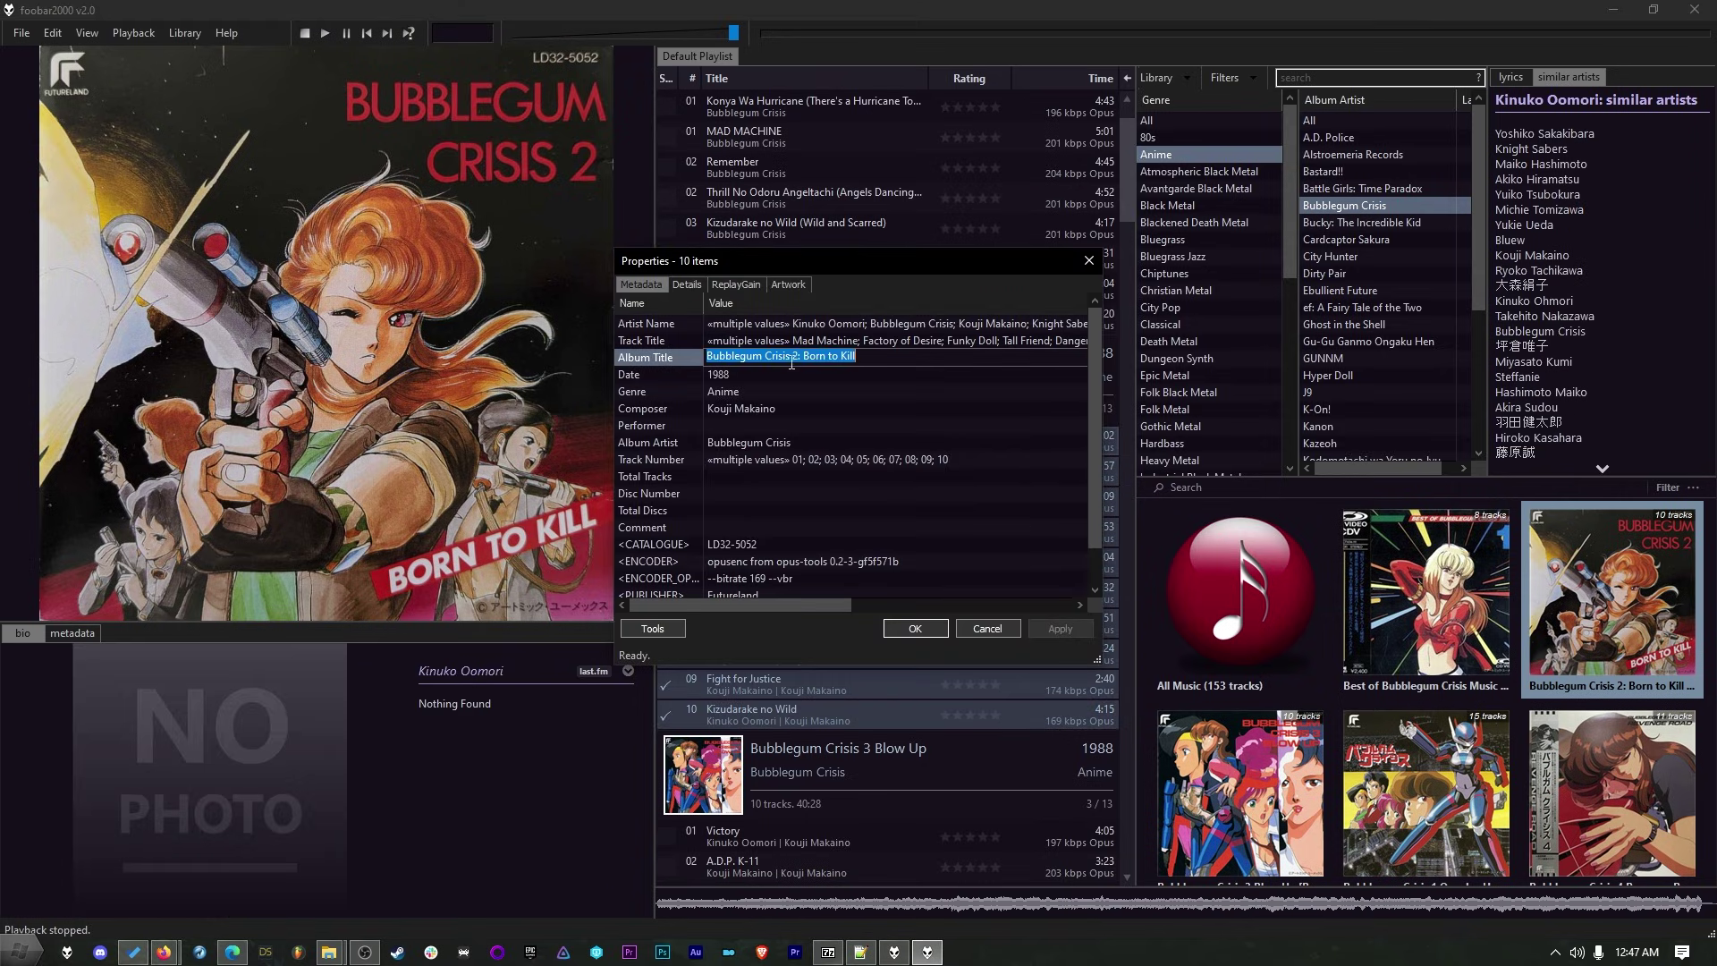
drag(789, 362, 630, 354)
key(ctrl+c)
double_click(801, 326)
key(ctrl+v)
key(Return)
key(Return)
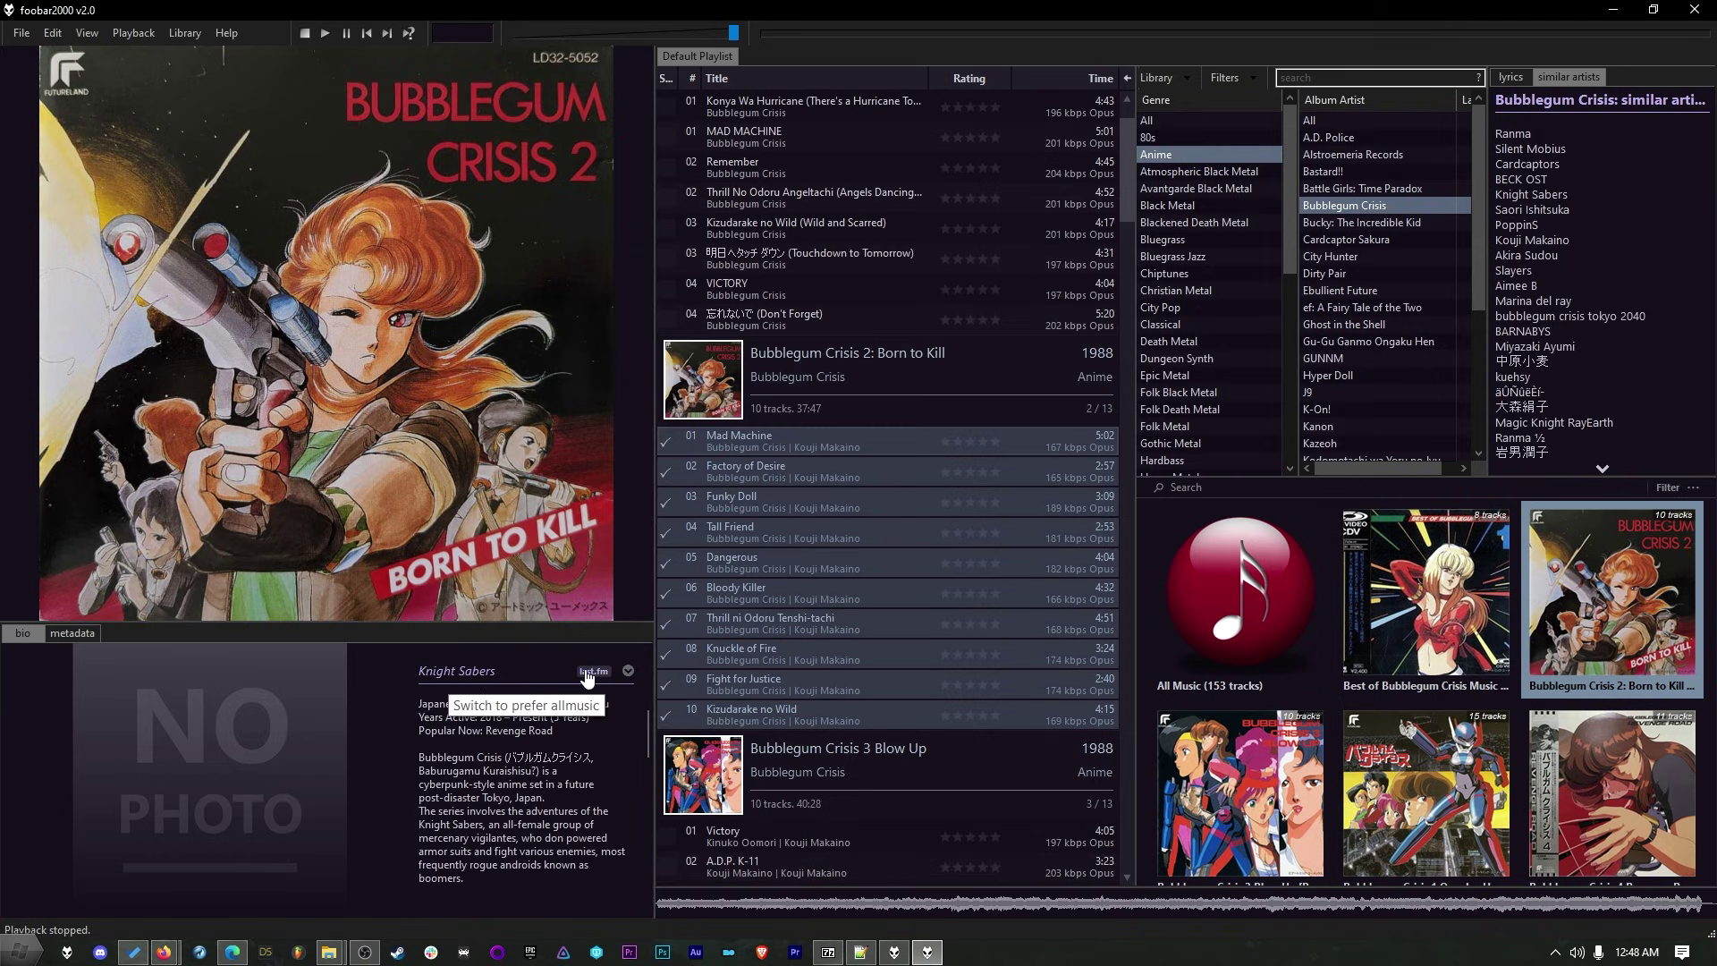
Switch the artist bio's preferred source from last.fm to allmusic
click(587, 677)
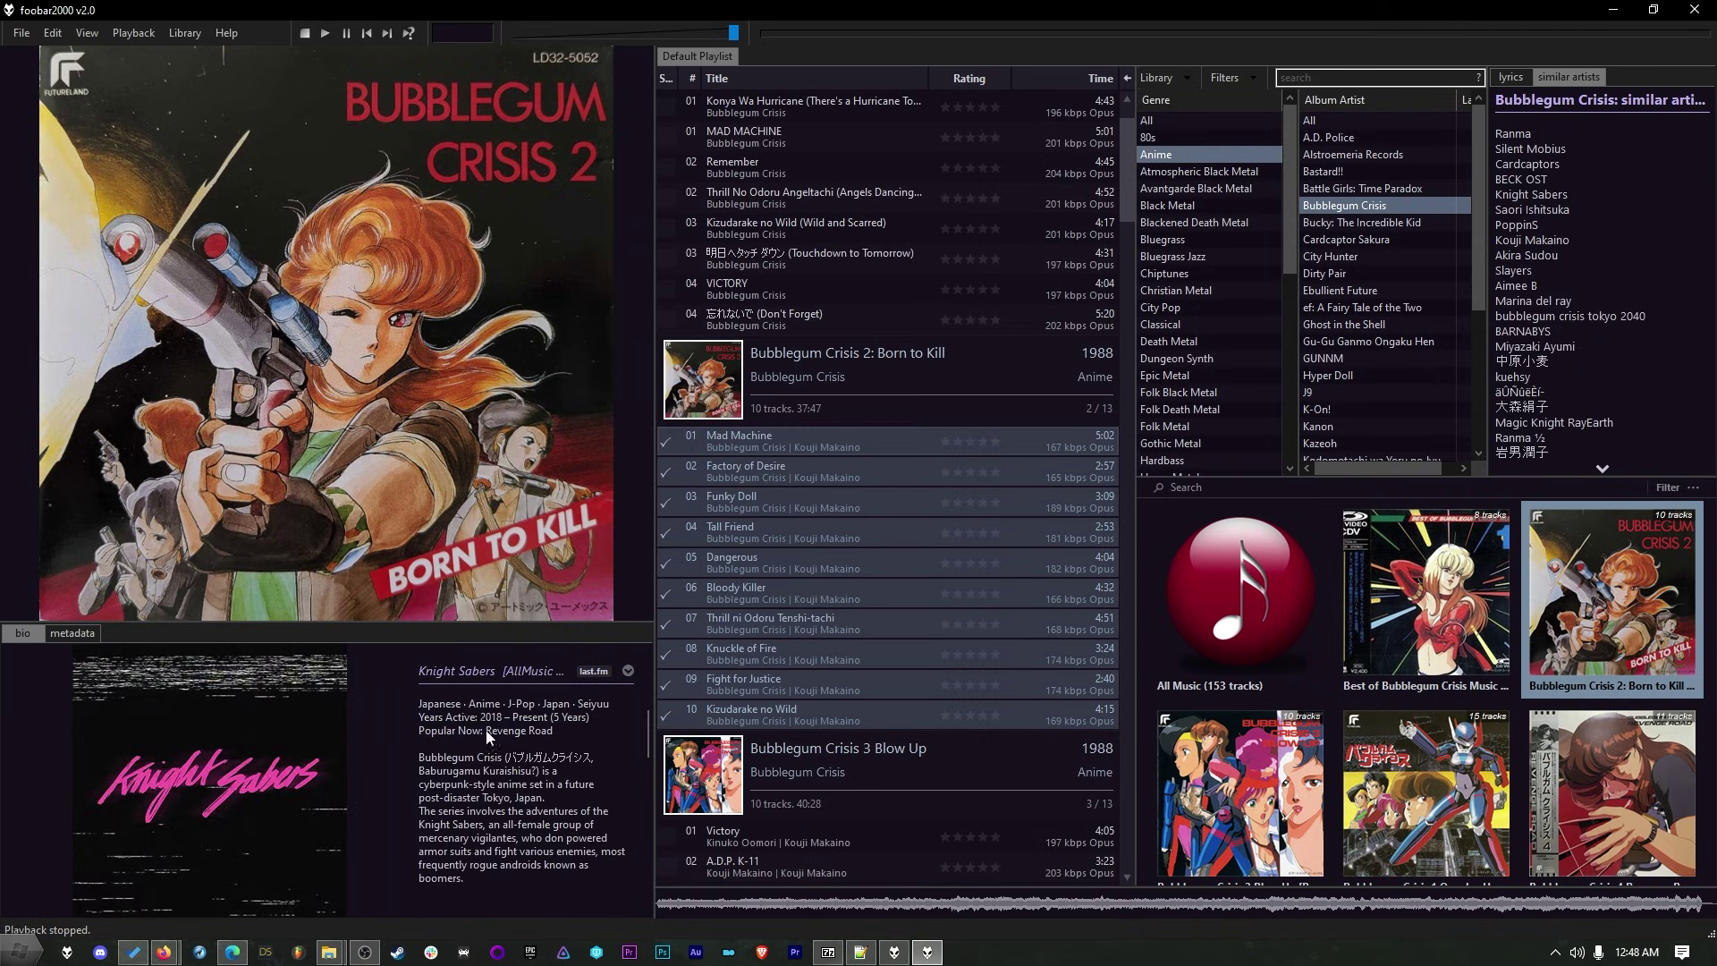
click(593, 677)
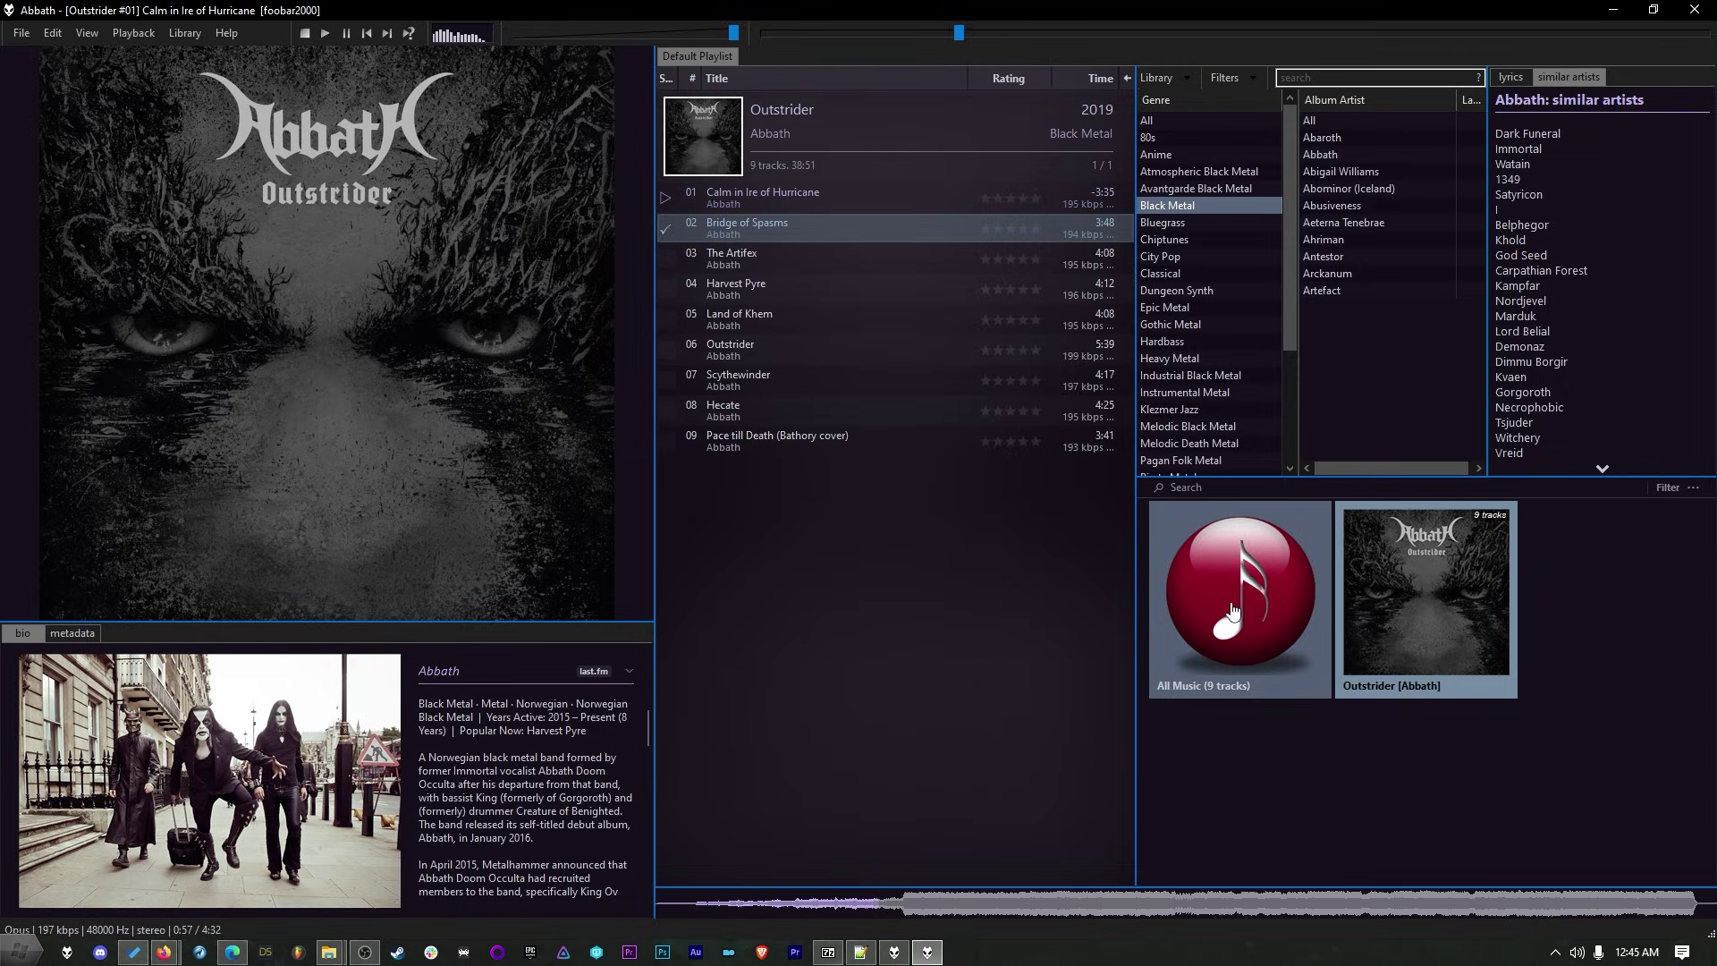
Examine the album-cover browser panel's configuration, covering its package, appearance and property values down to the view patterns, and close it without changes
shift+right_click(1235, 574)
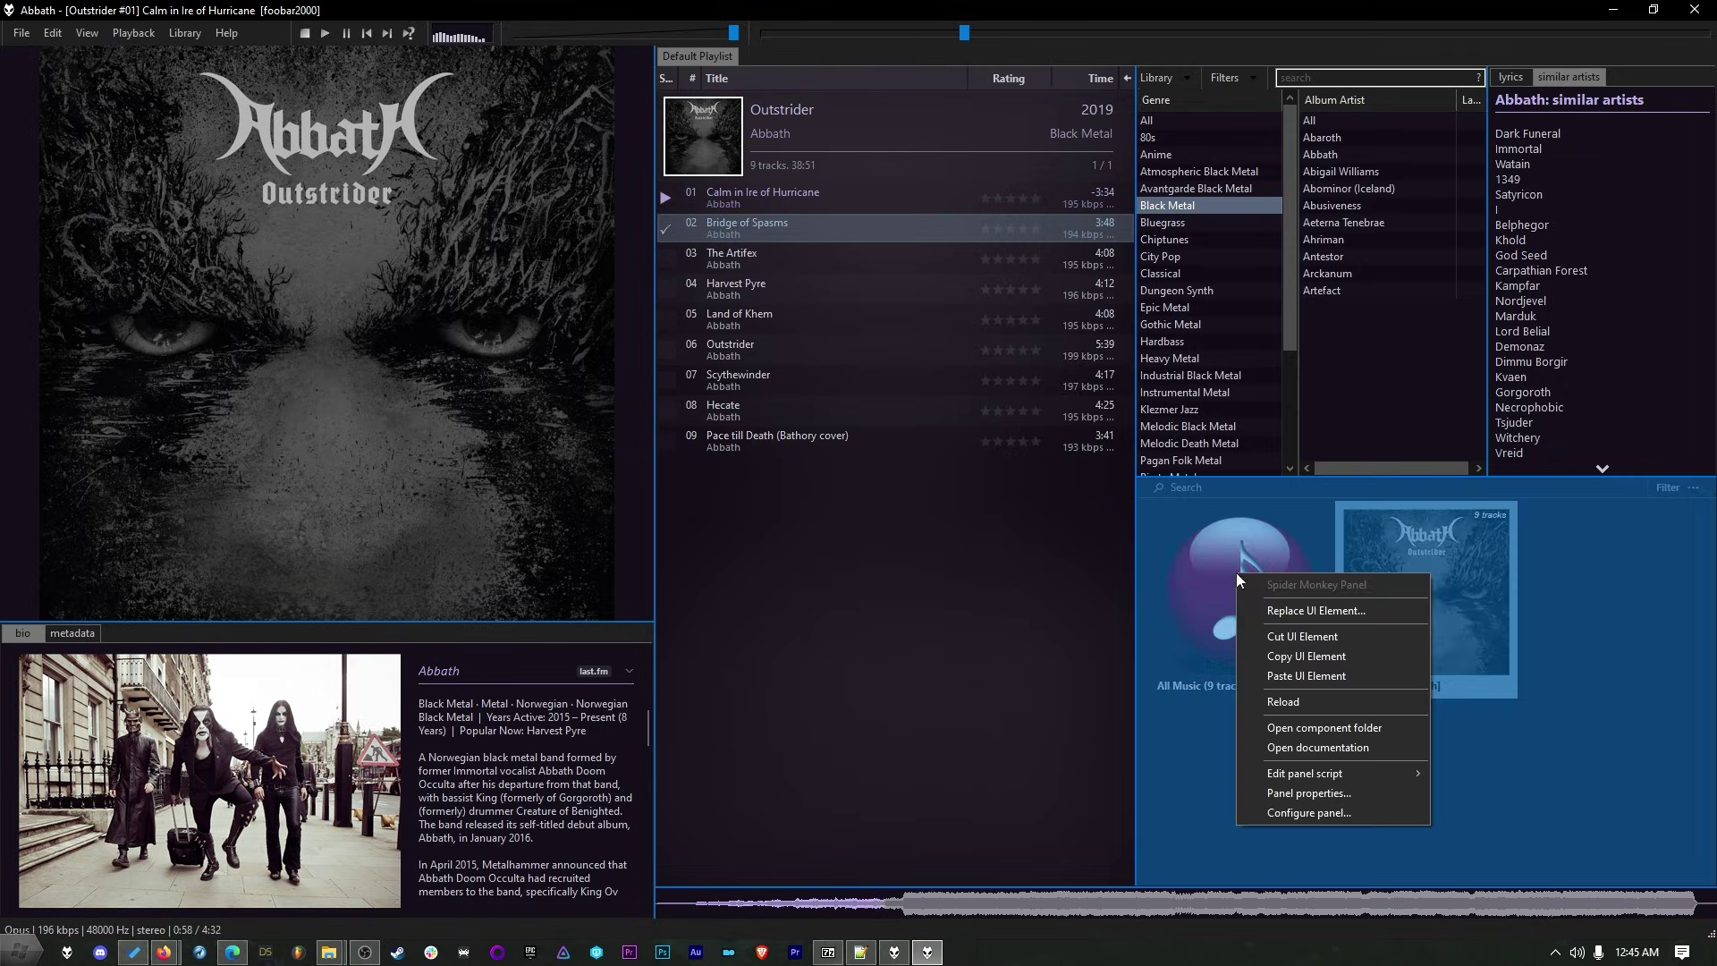
click(1359, 812)
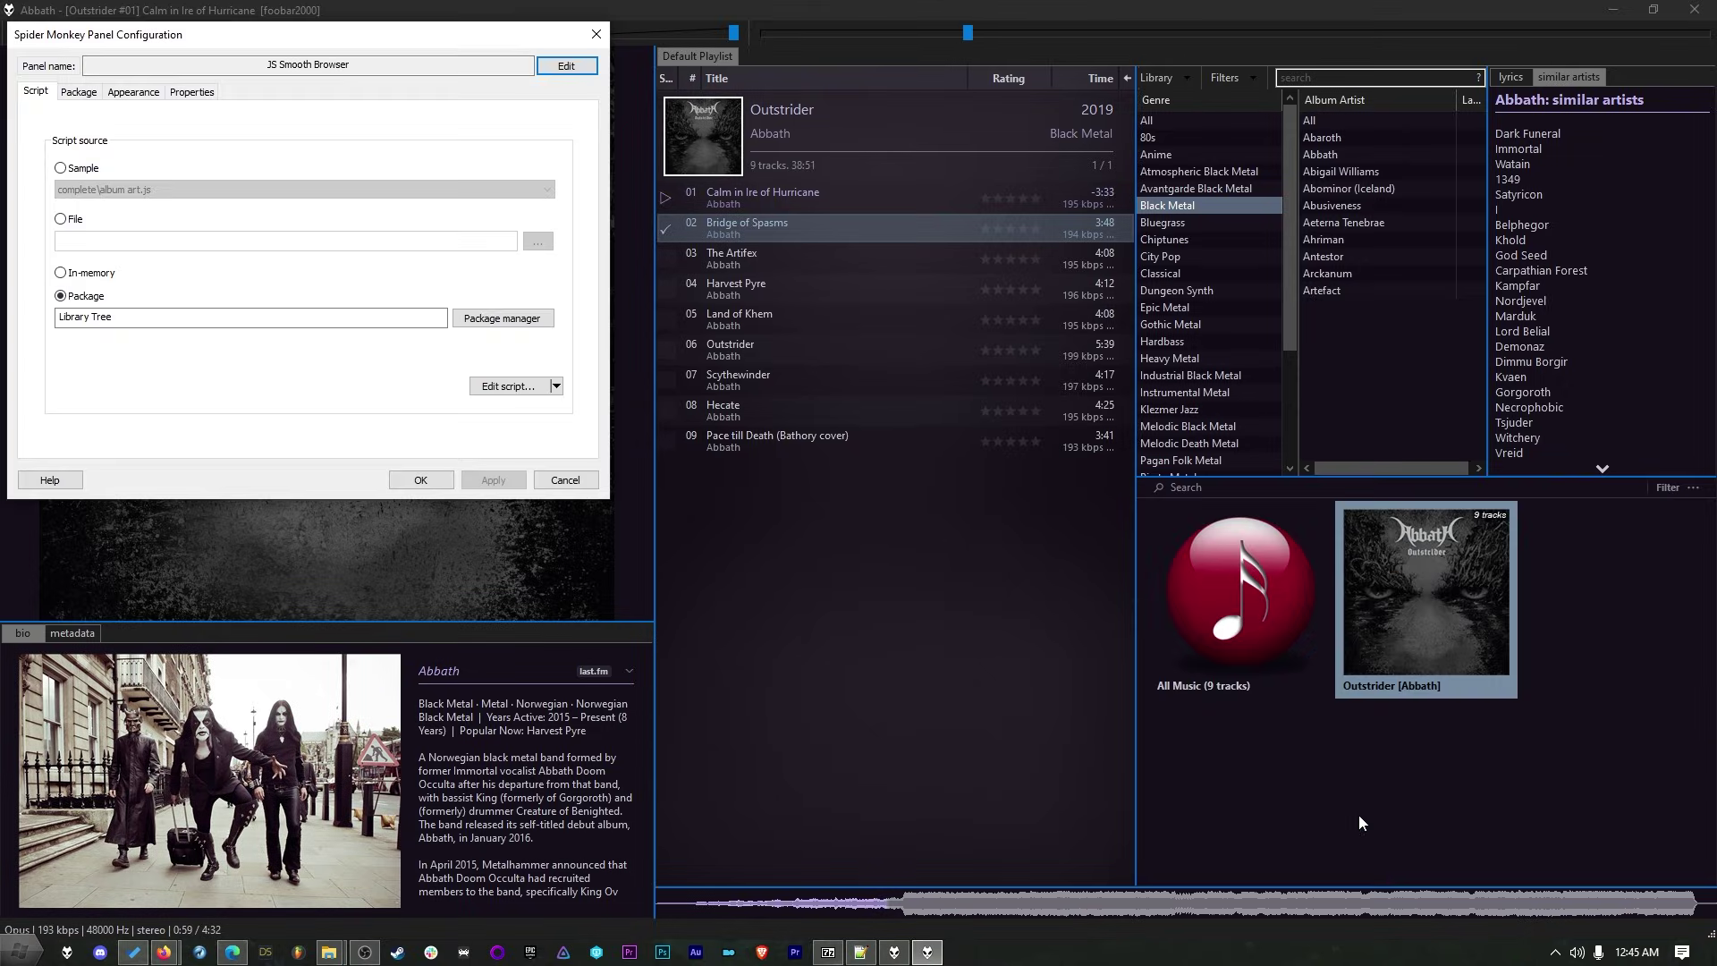
click(85, 93)
click(133, 92)
click(205, 100)
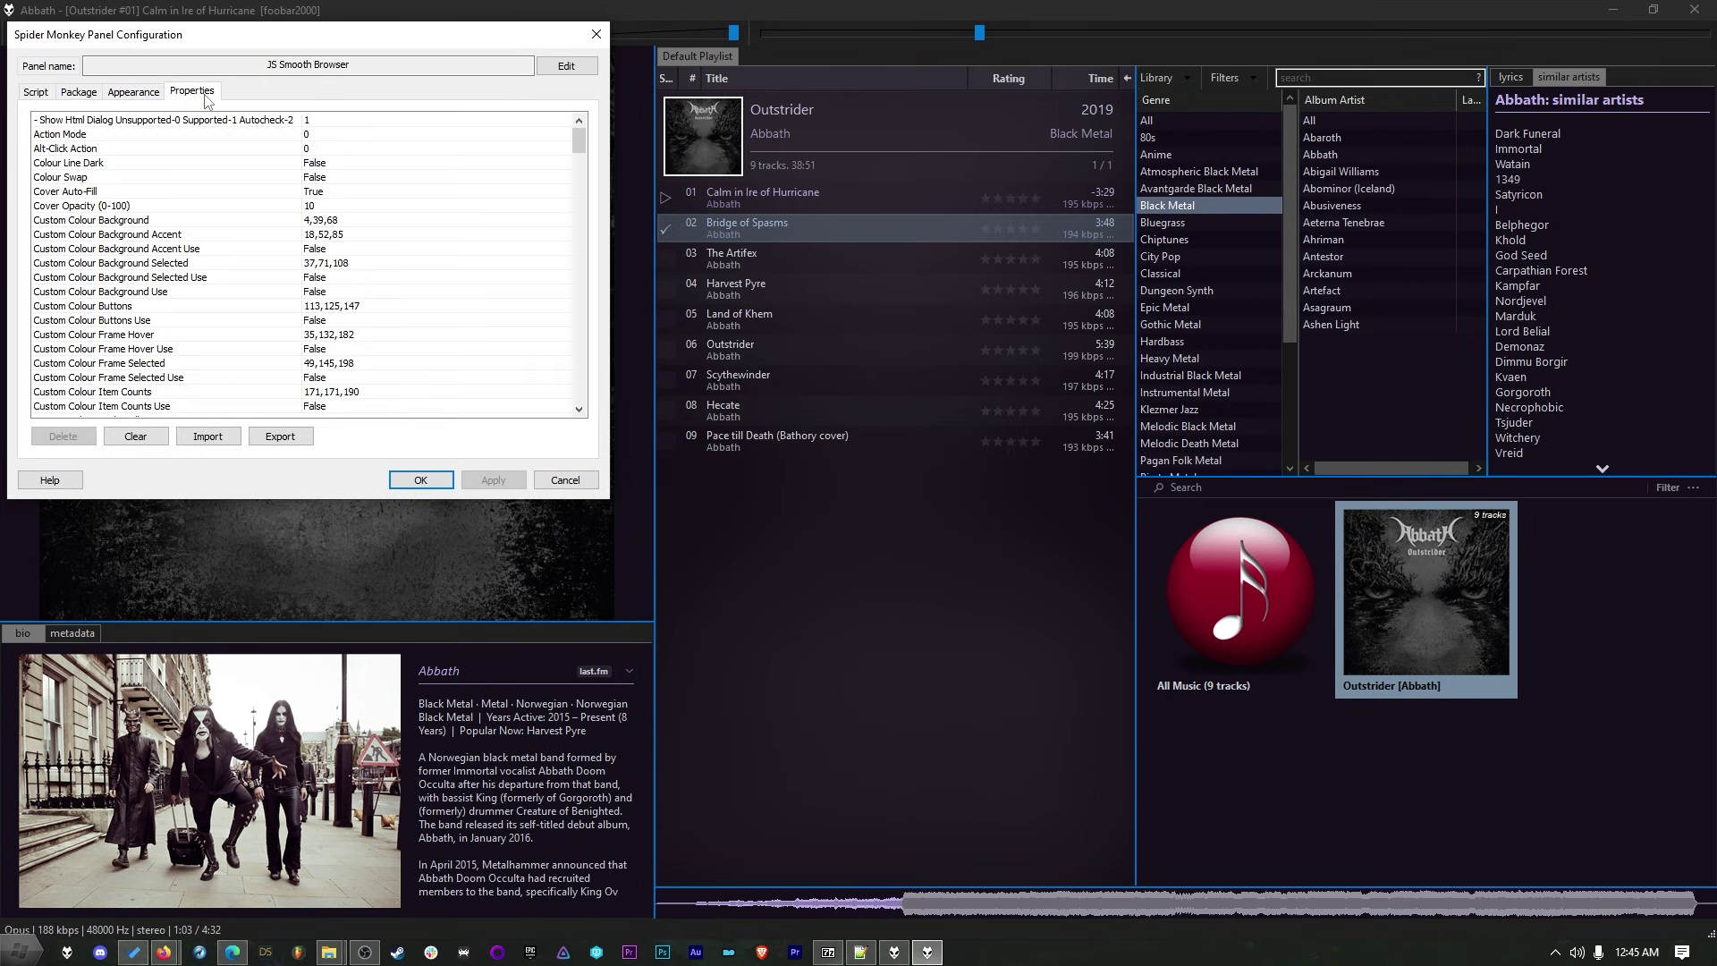
scroll(300, 272, down, 10)
drag(578, 198, 573, 372)
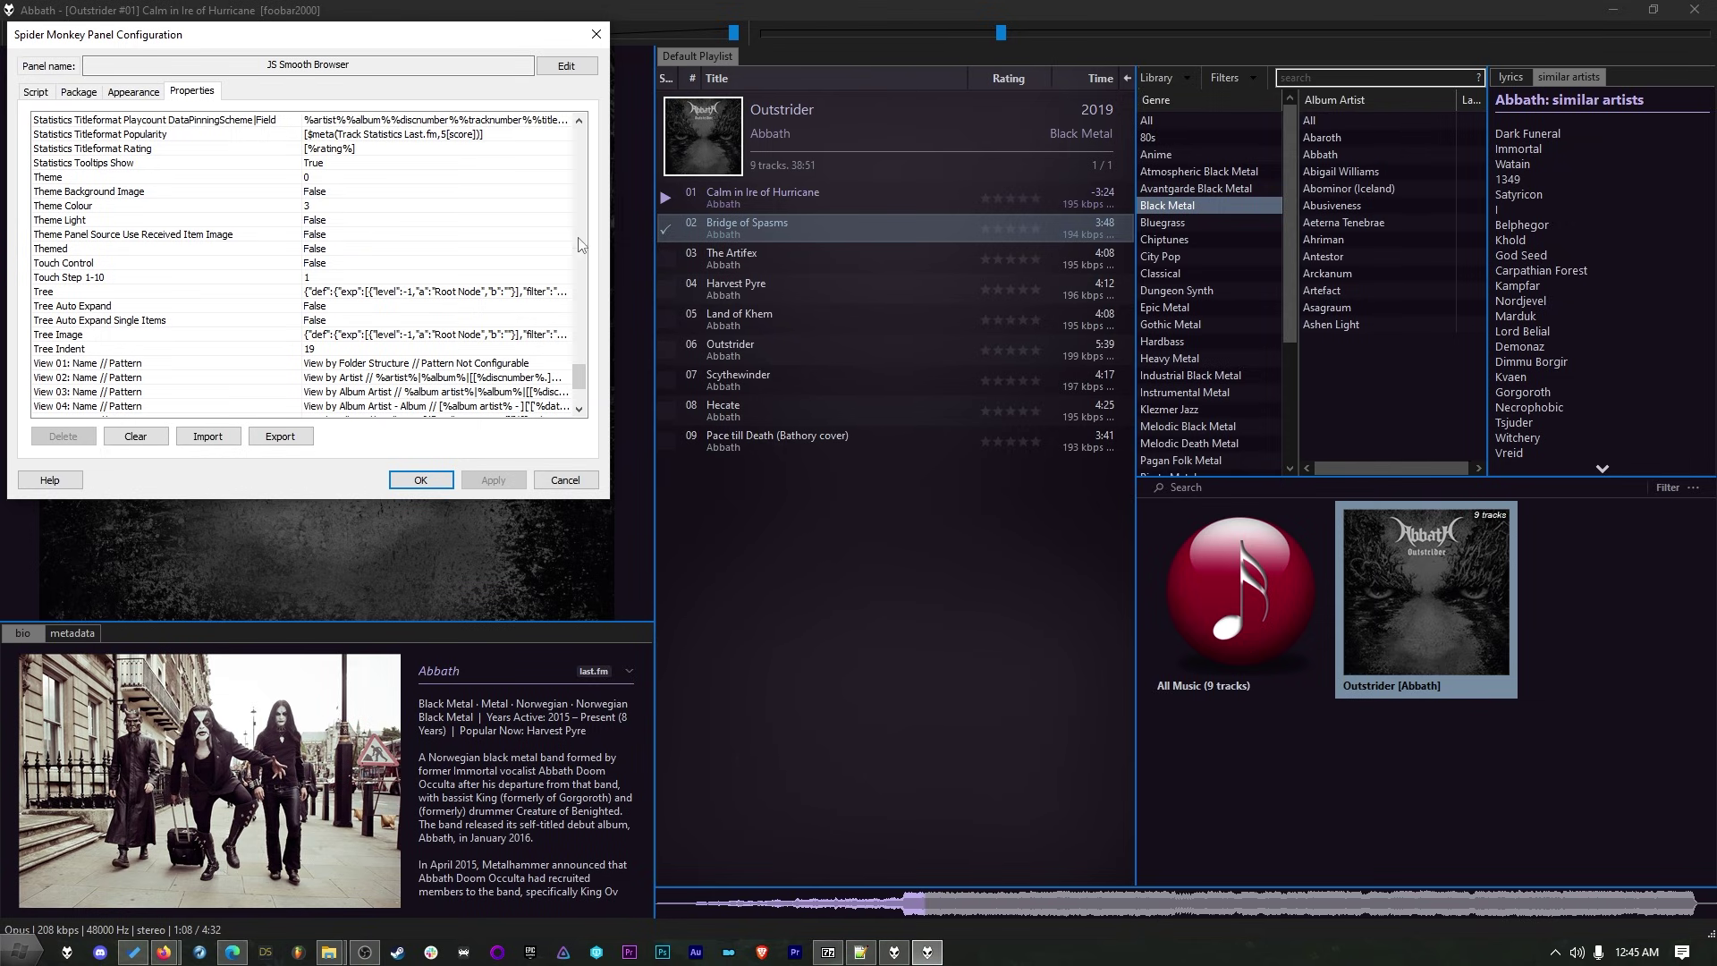
drag(610, 231, 955, 232)
scroll(875, 349, down, 3)
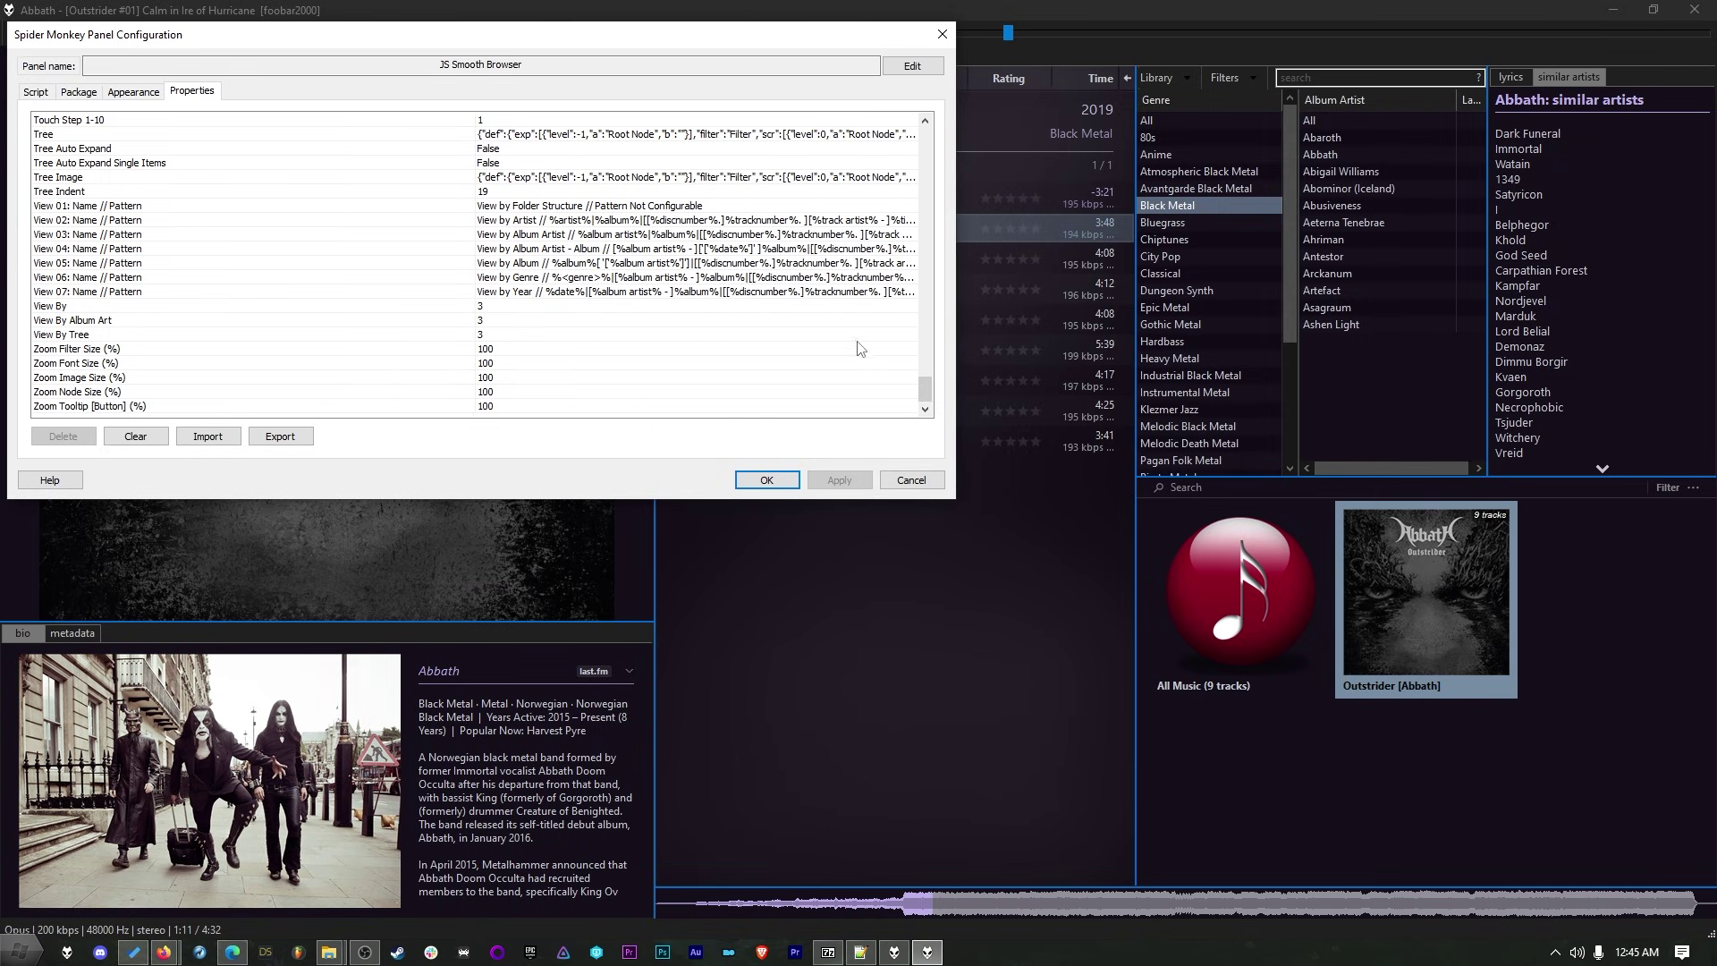
click(910, 480)
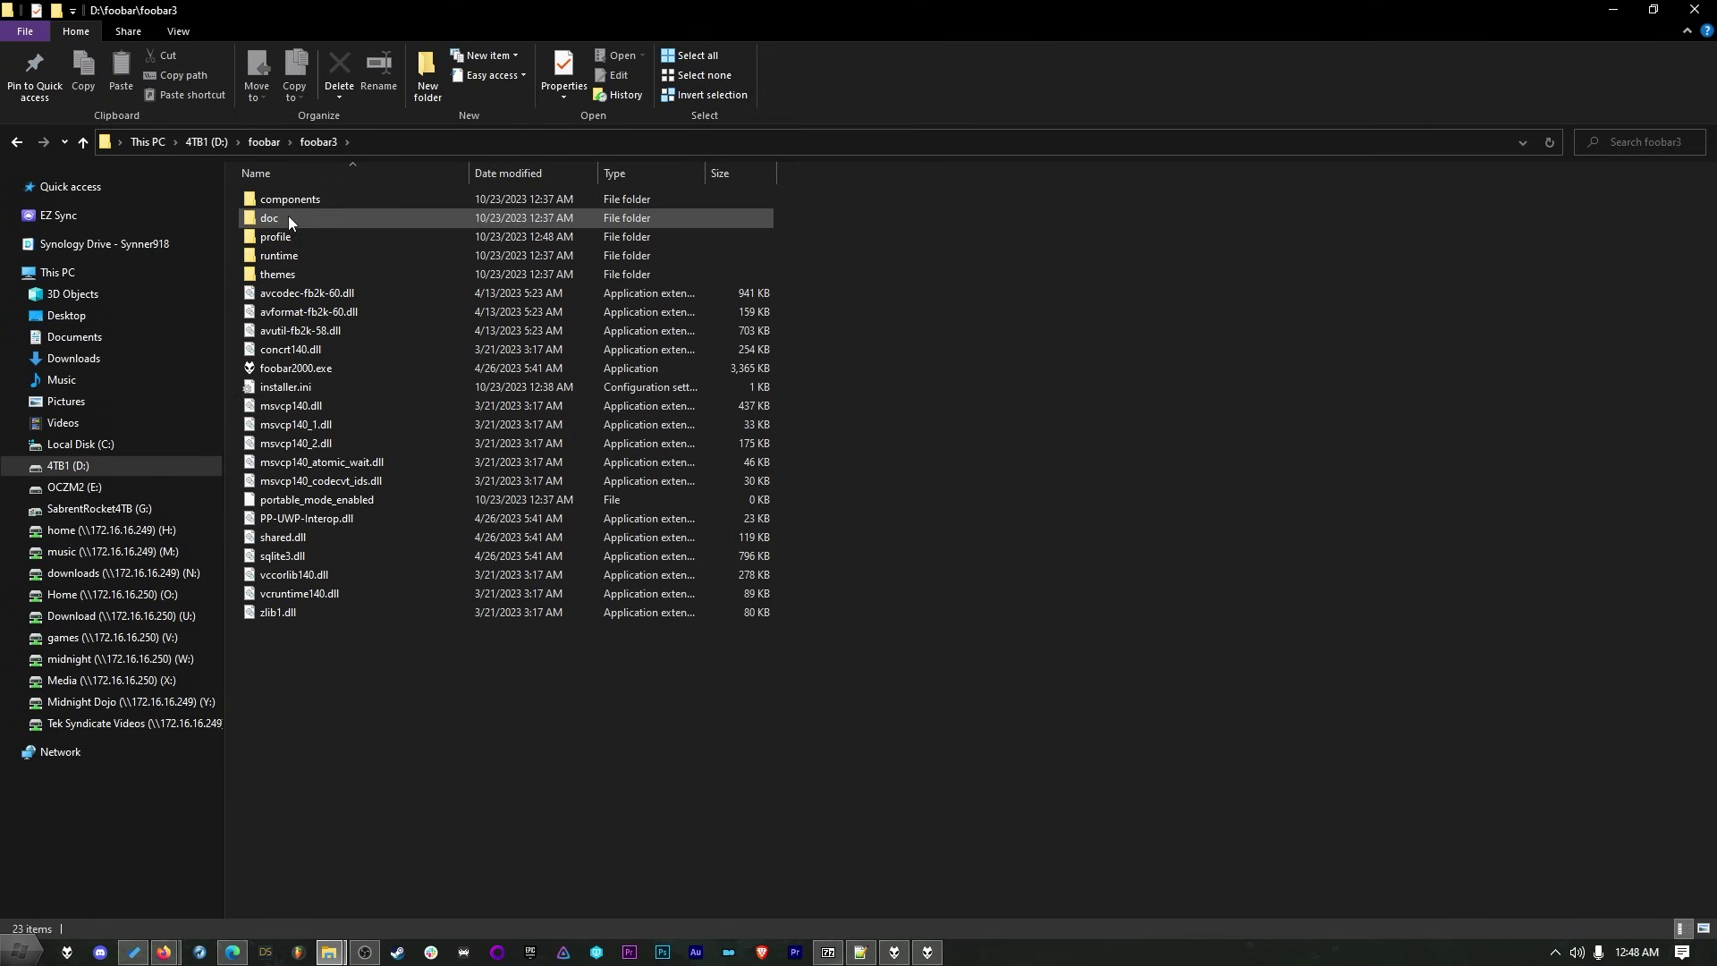
In File Explorer, open the profile folder's foo_spider_monkey_panel\packages folder and widen the name column to show the full package names
double_click(277, 238)
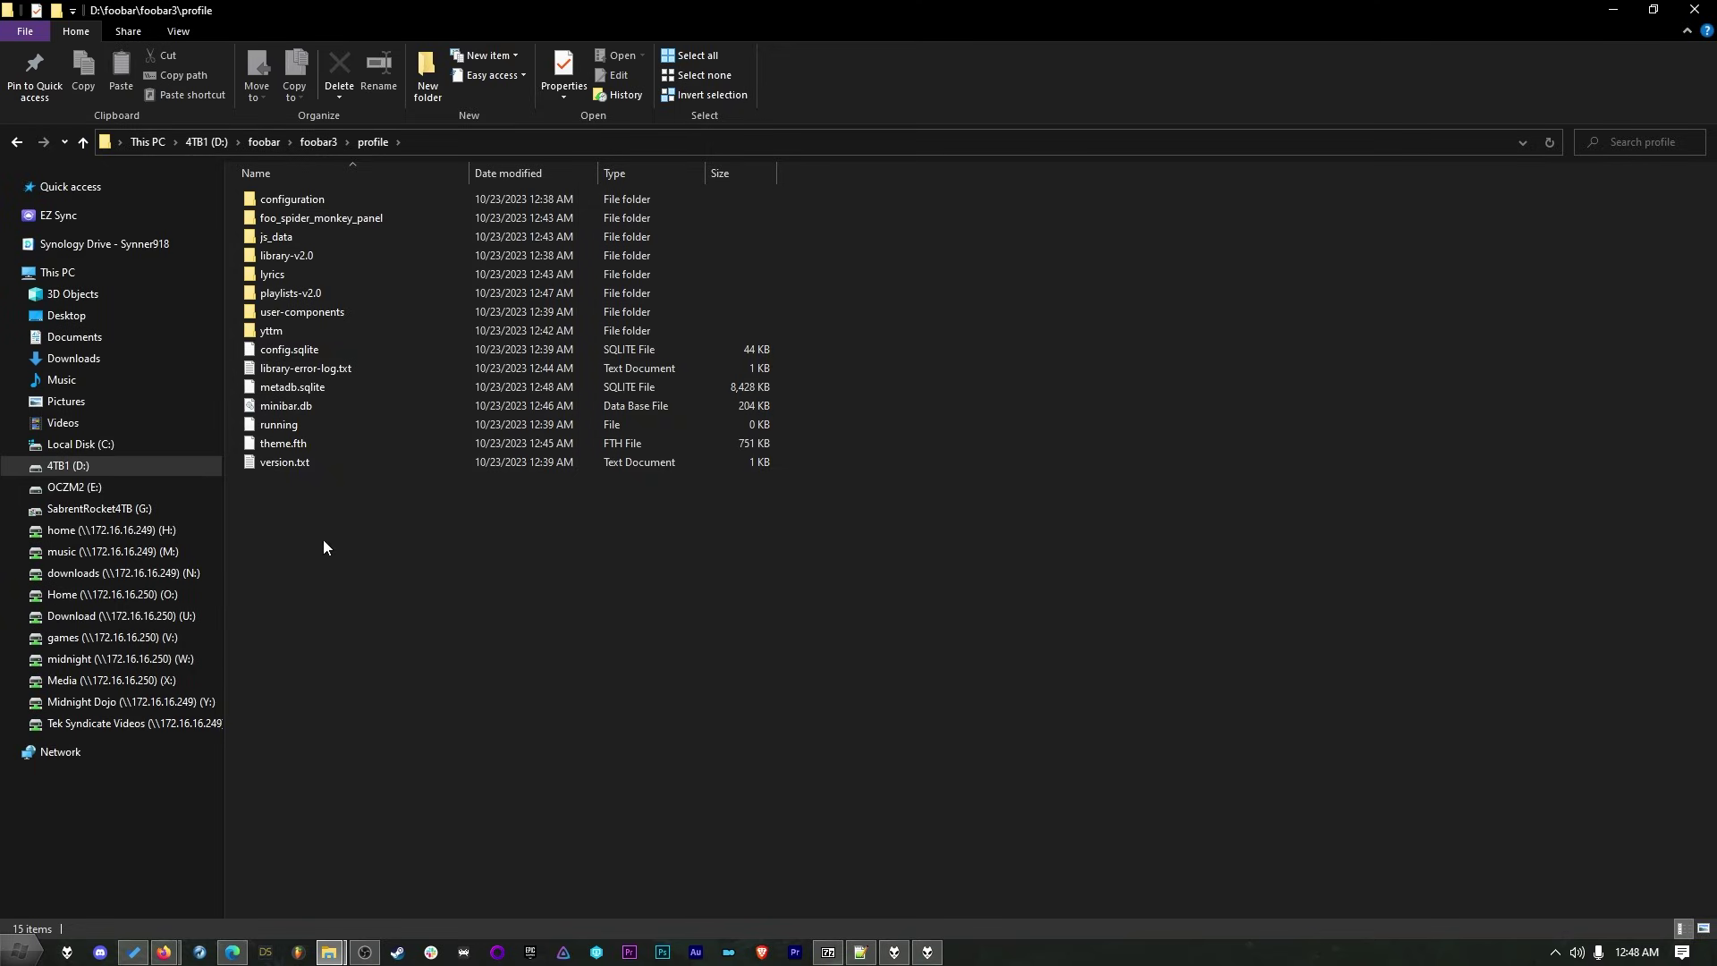
double_click(307, 313)
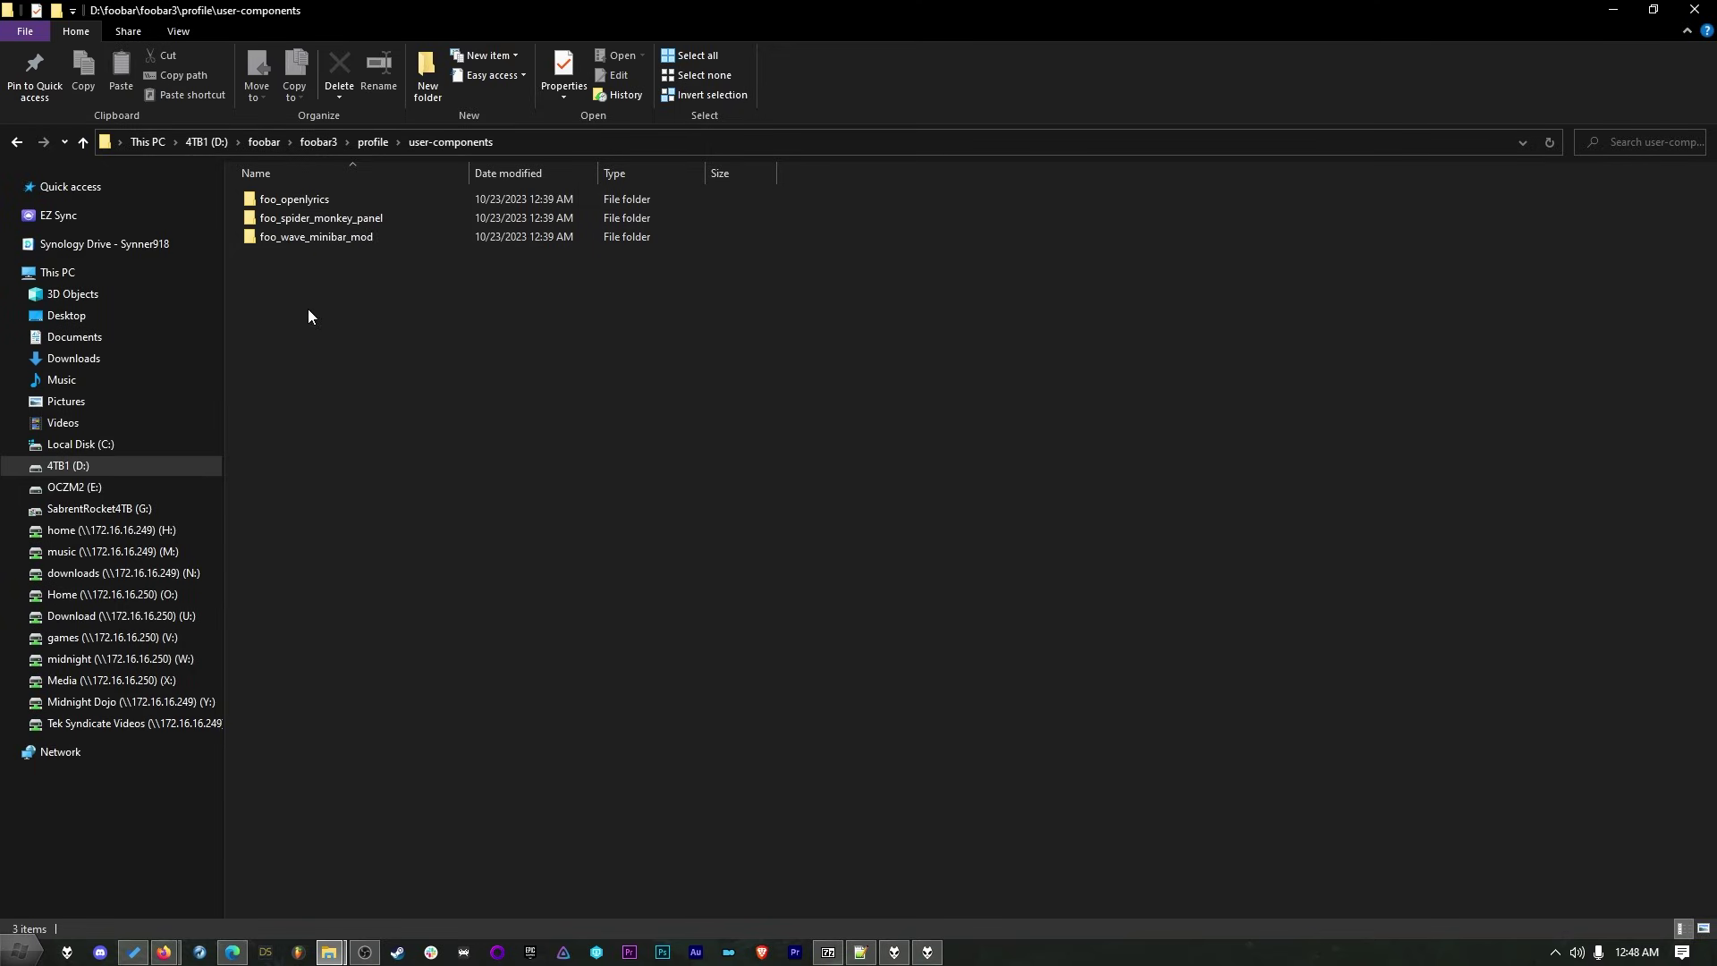
click(333, 222)
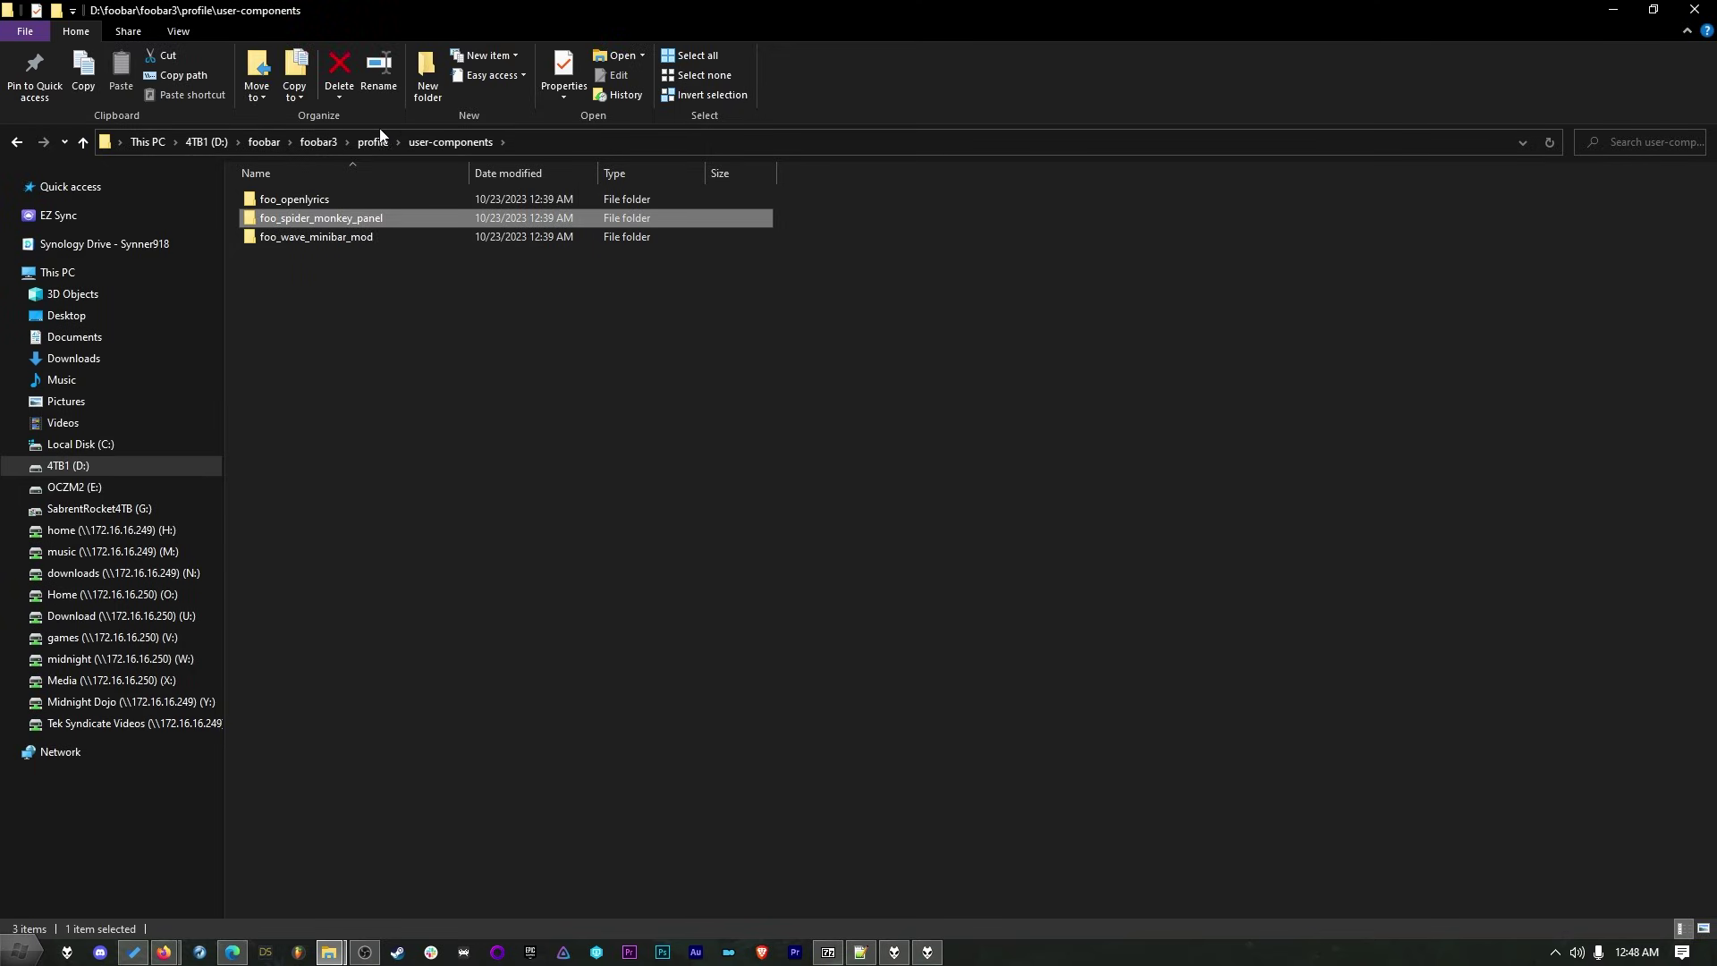
click(373, 142)
click(329, 225)
double_click(329, 222)
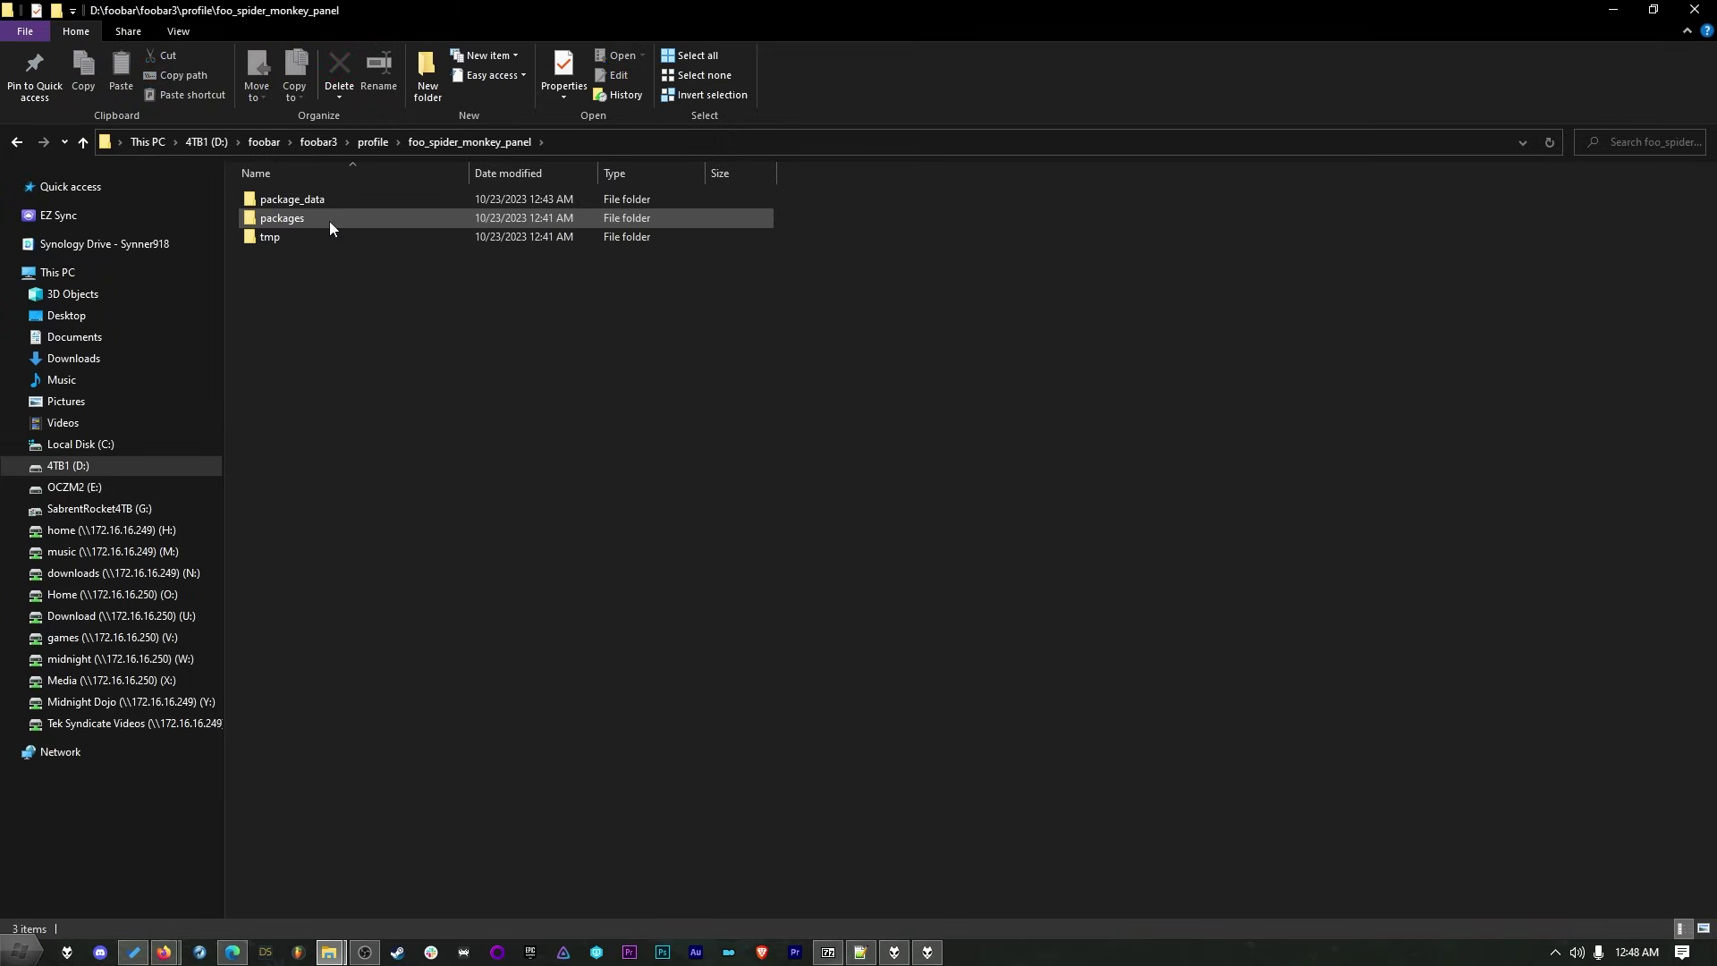
click(369, 149)
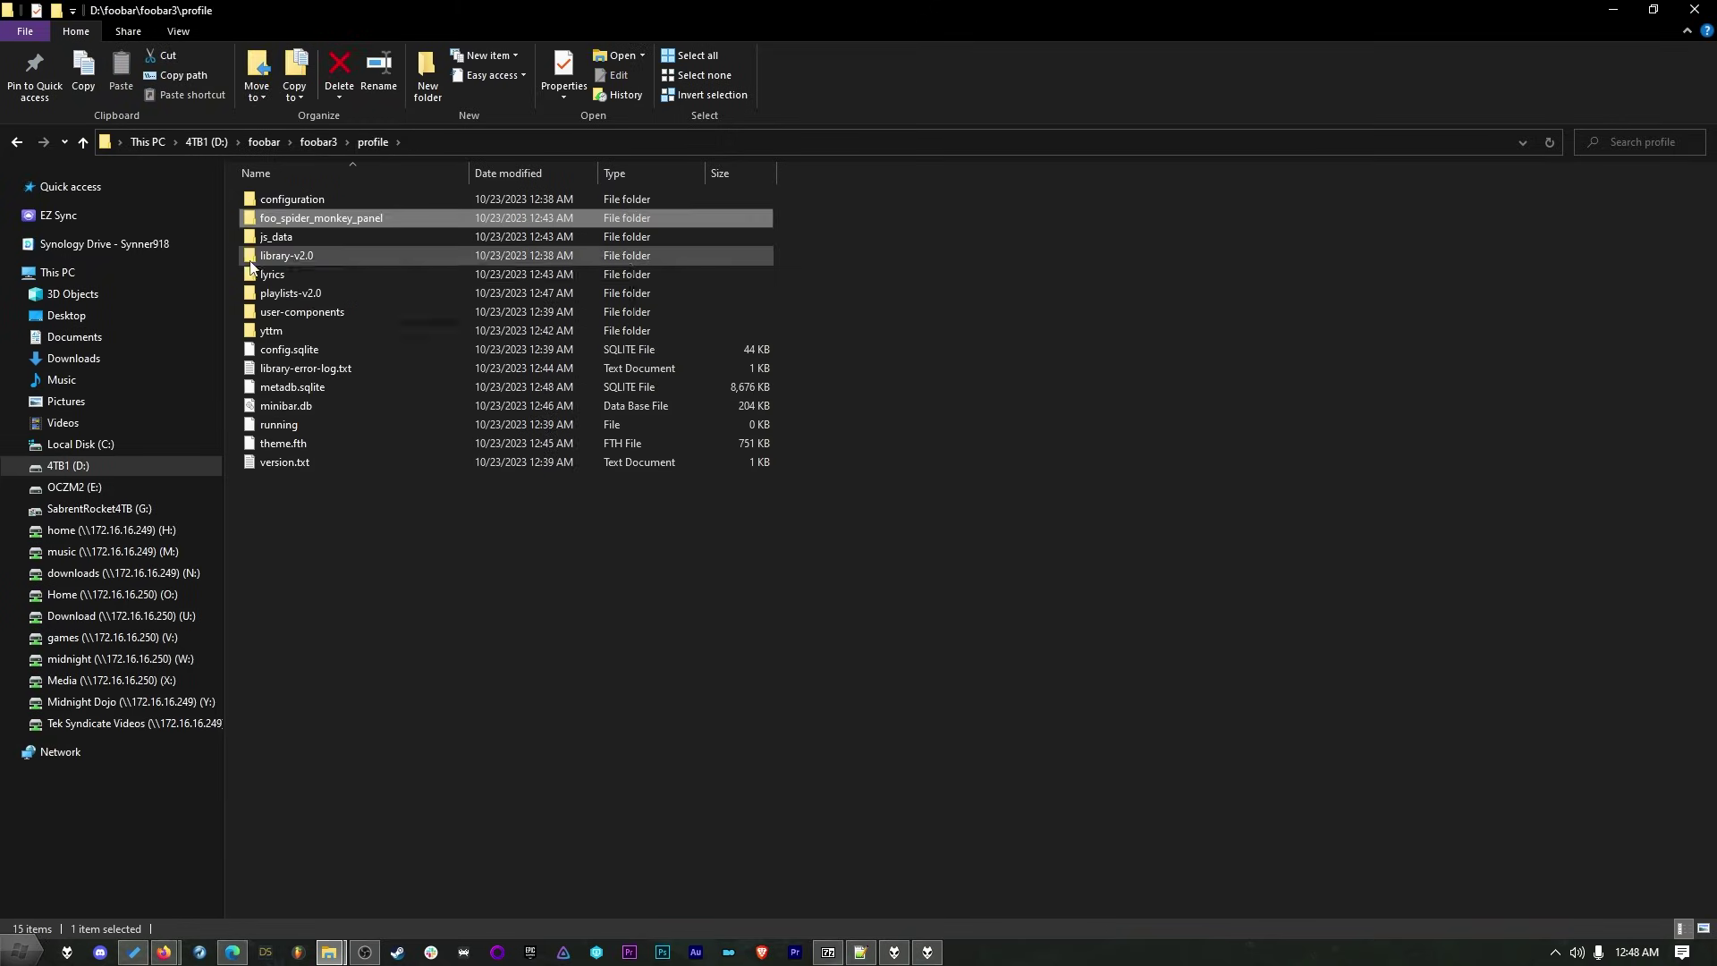
double_click(288, 222)
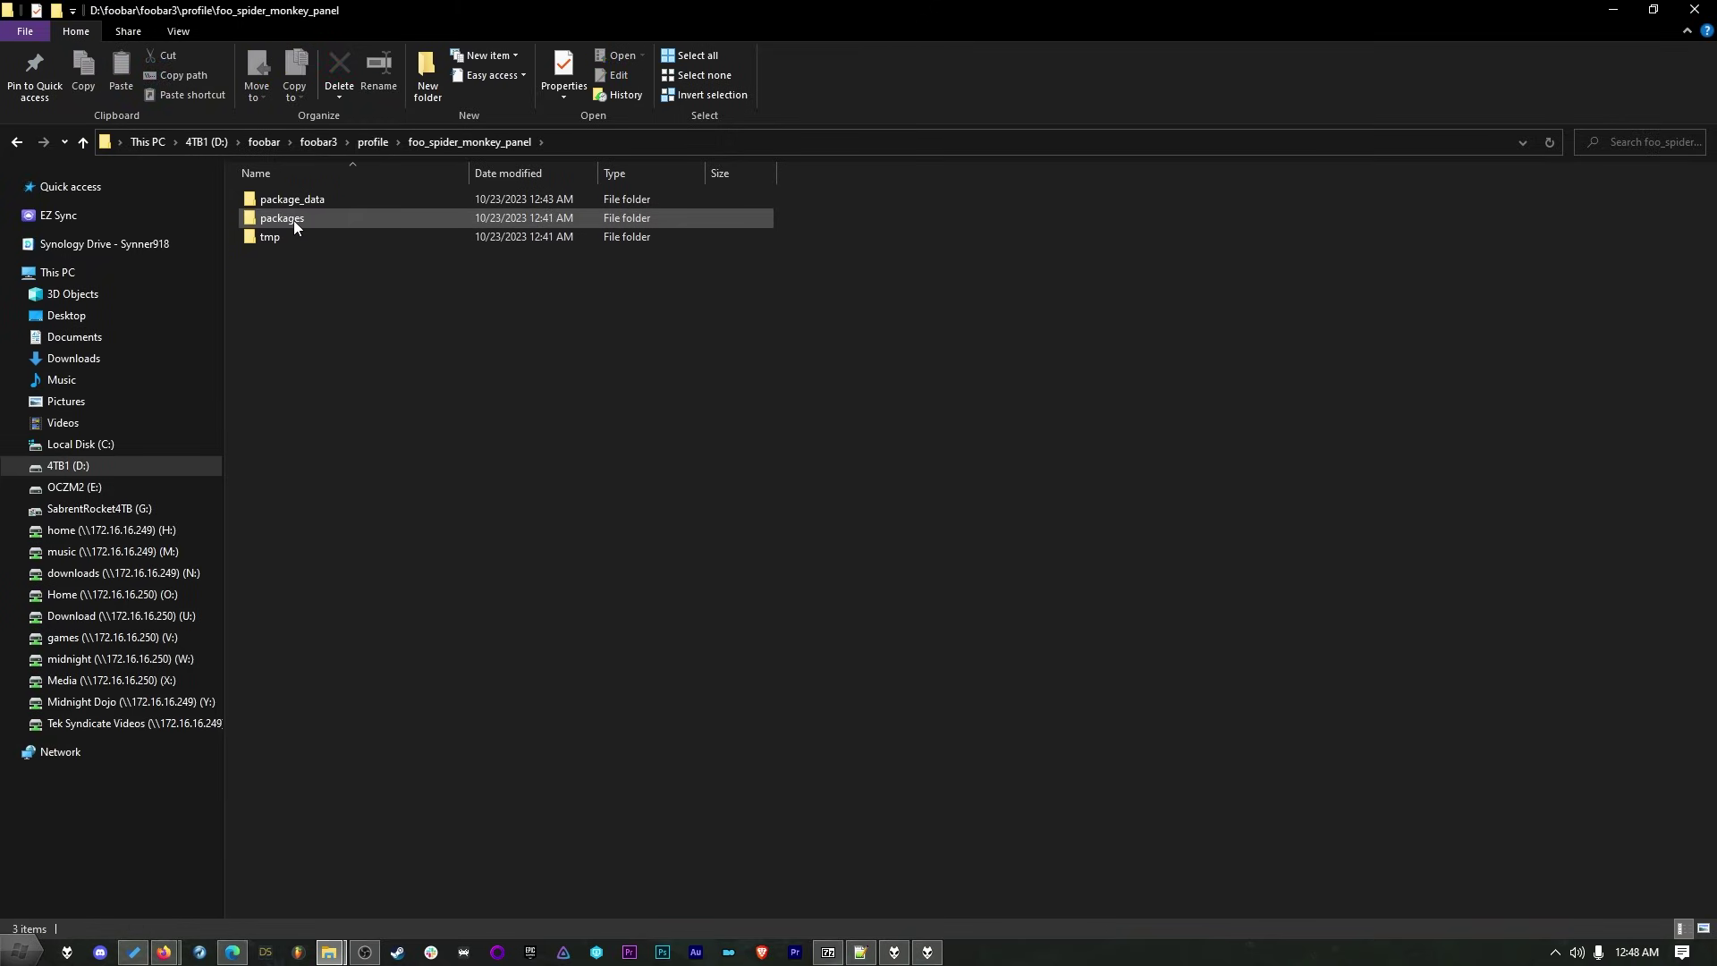
double_click(293, 220)
drag(468, 173, 643, 205)
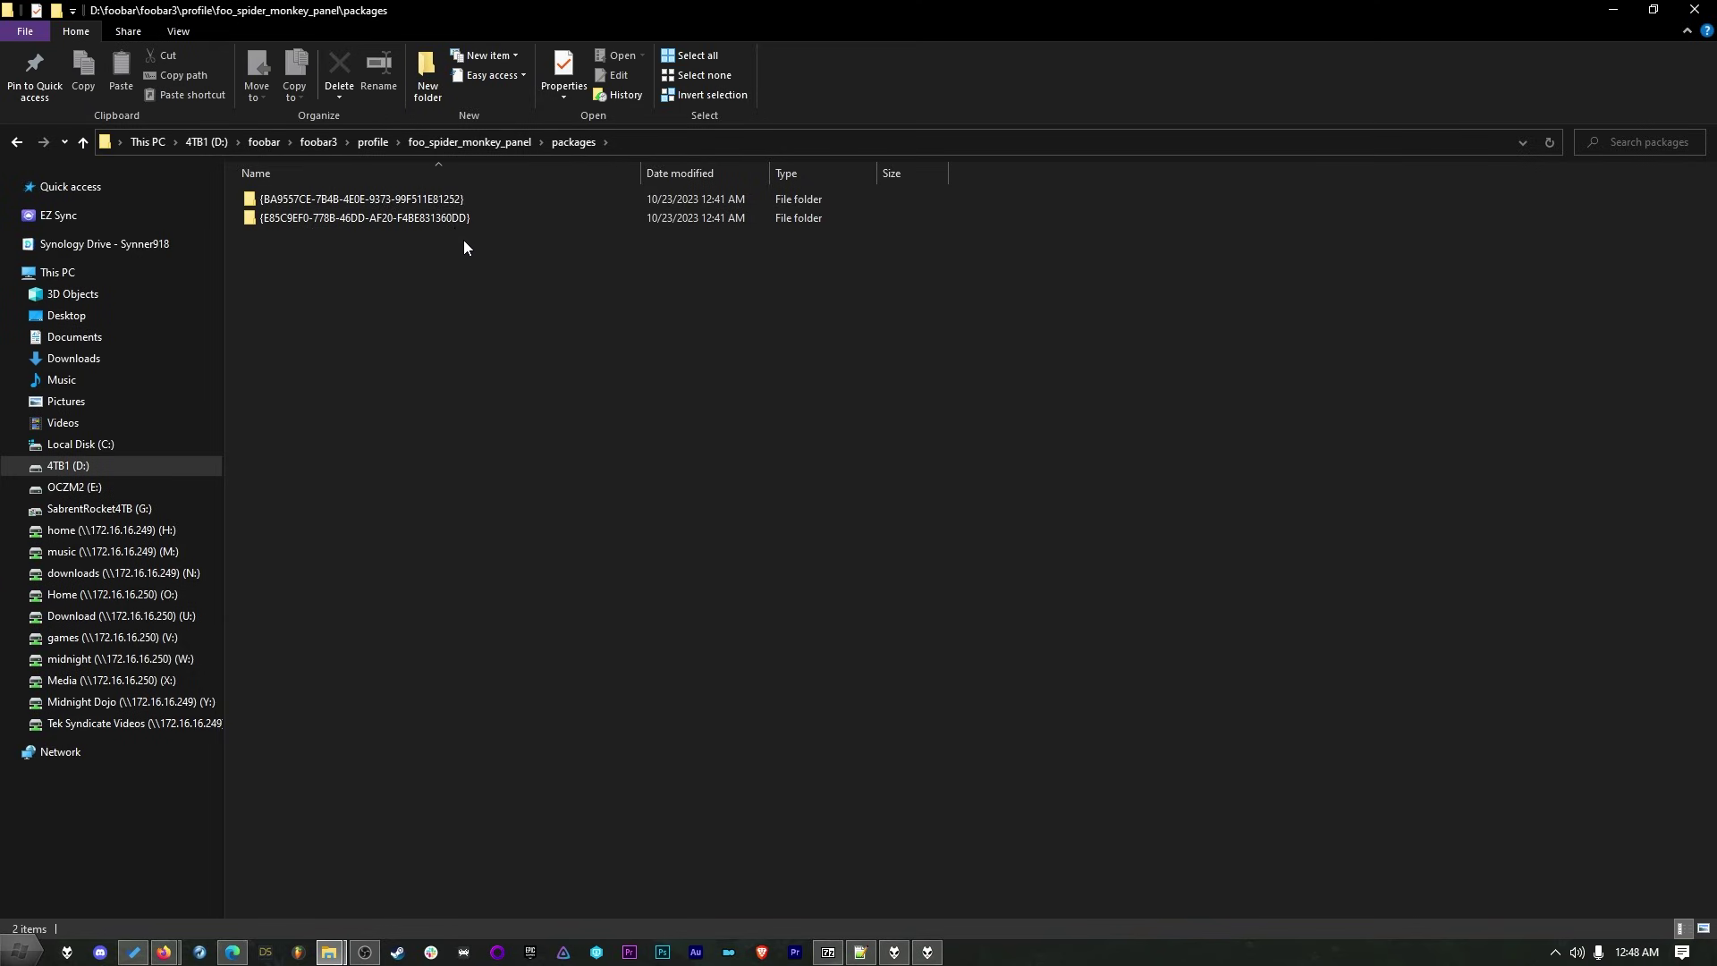
Browse to assets\images\root within the package folder starting with {E85C9EF0 and bring up the file options for Red 1.png
click(454, 220)
double_click(454, 217)
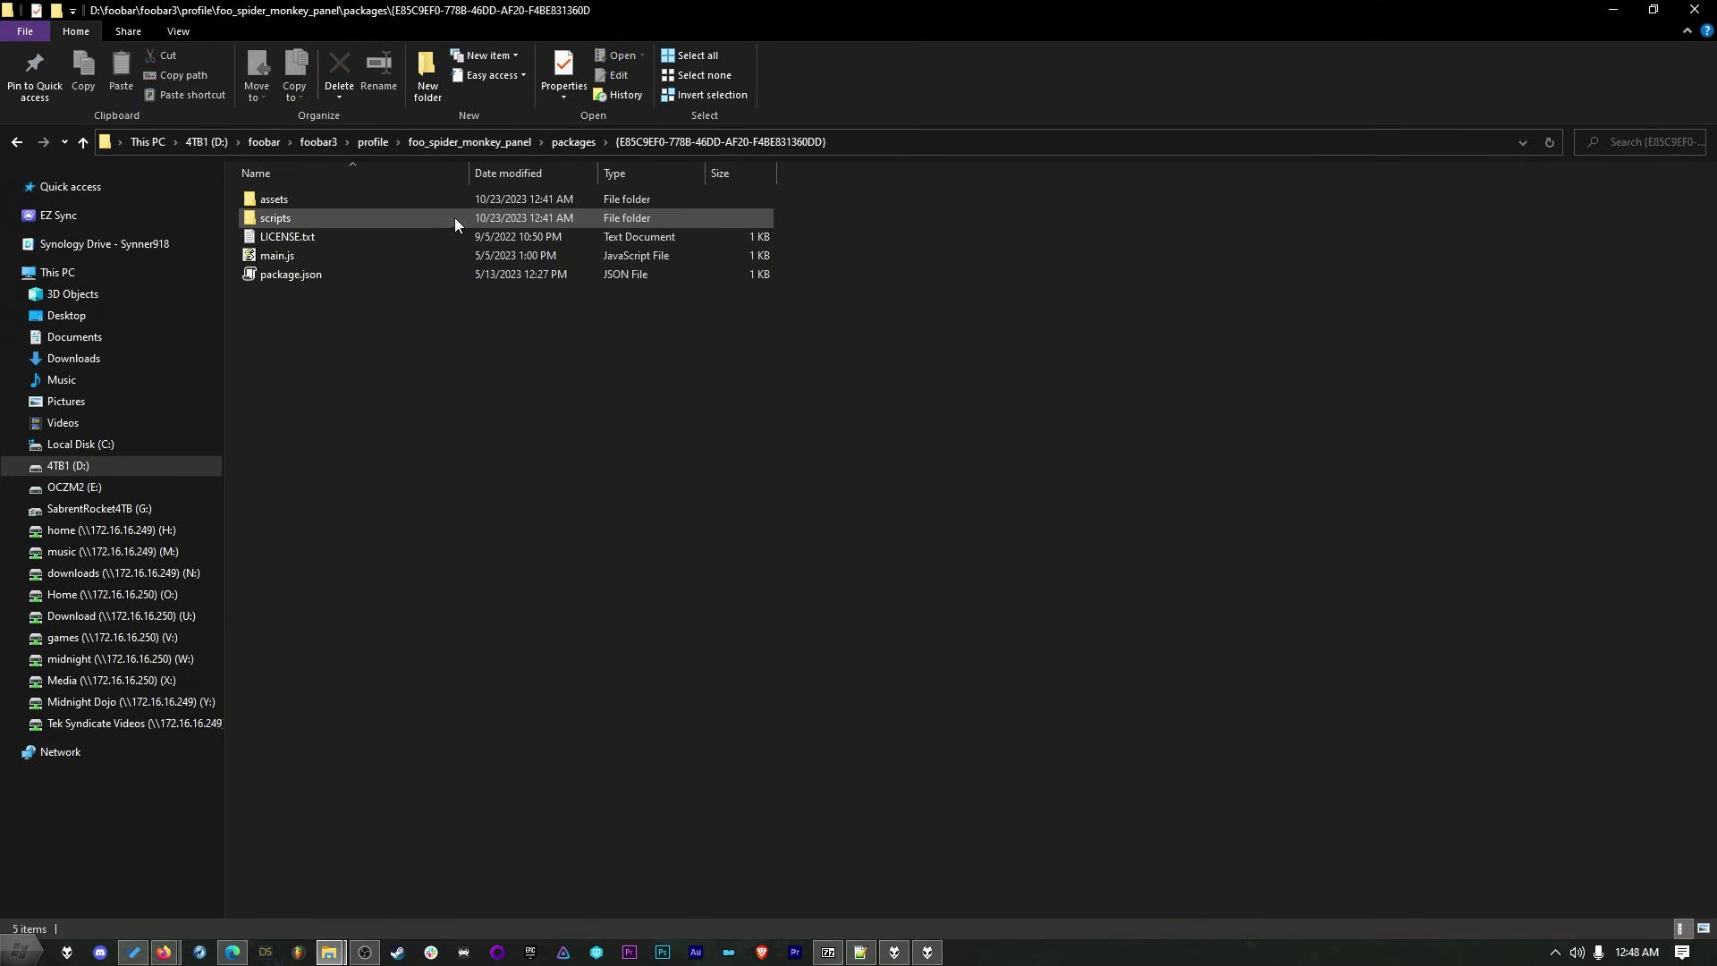
double_click(288, 202)
double_click(291, 215)
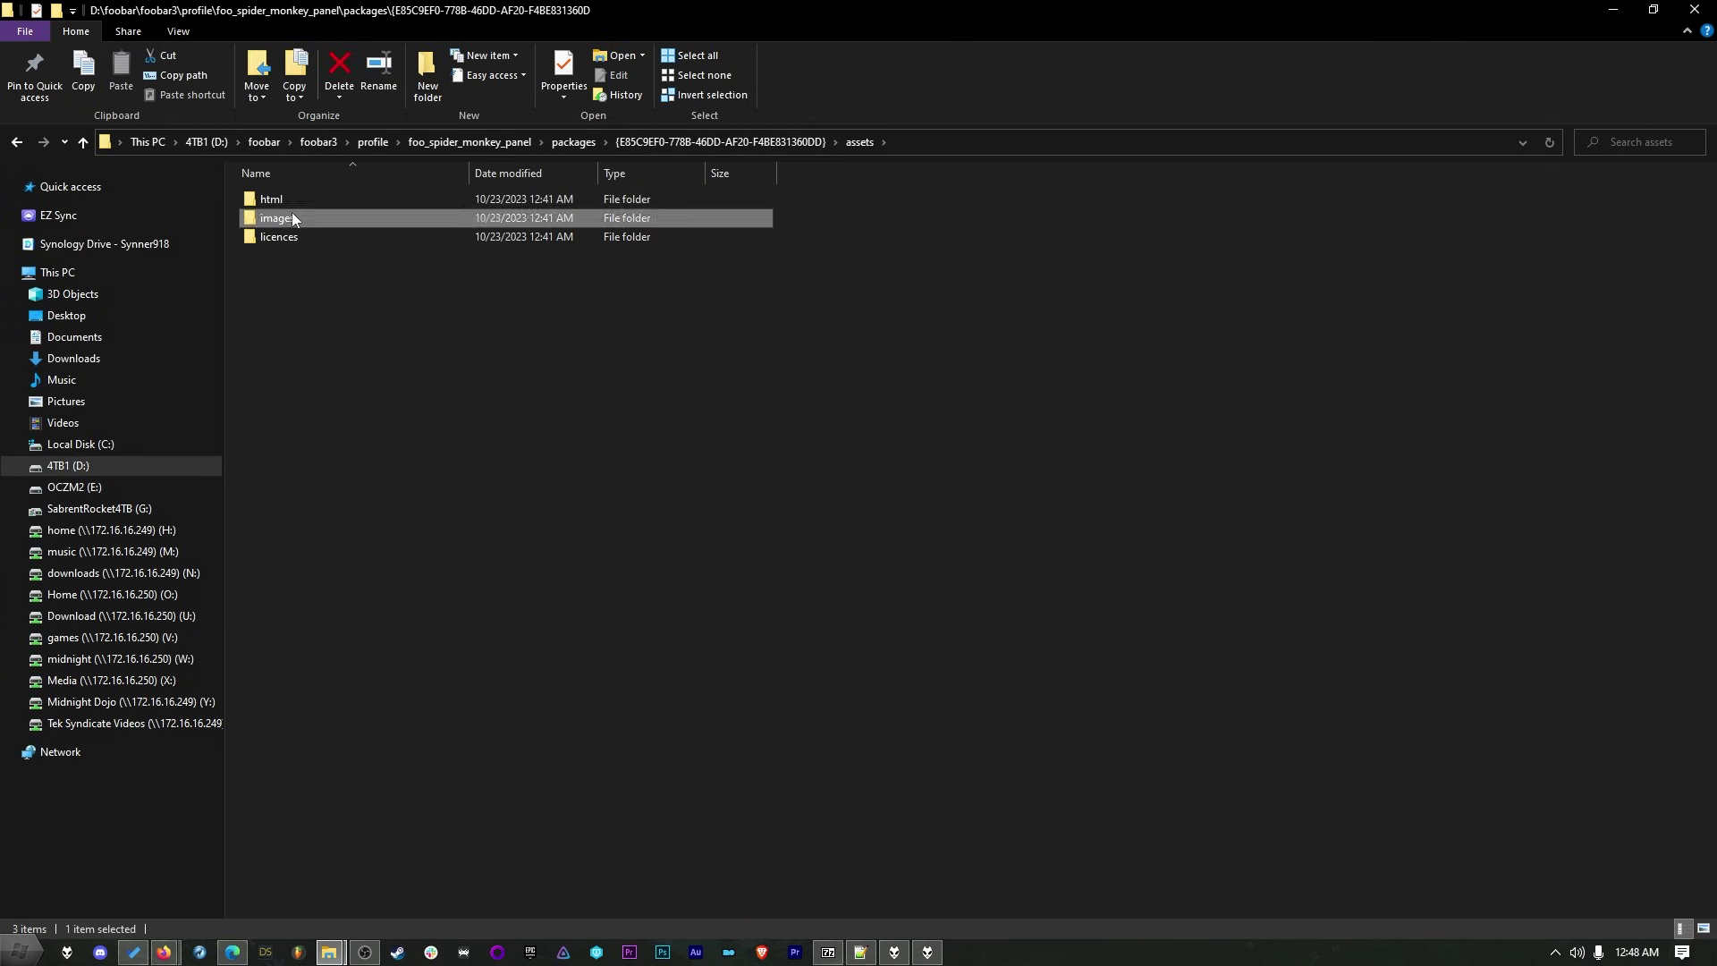
double_click(287, 238)
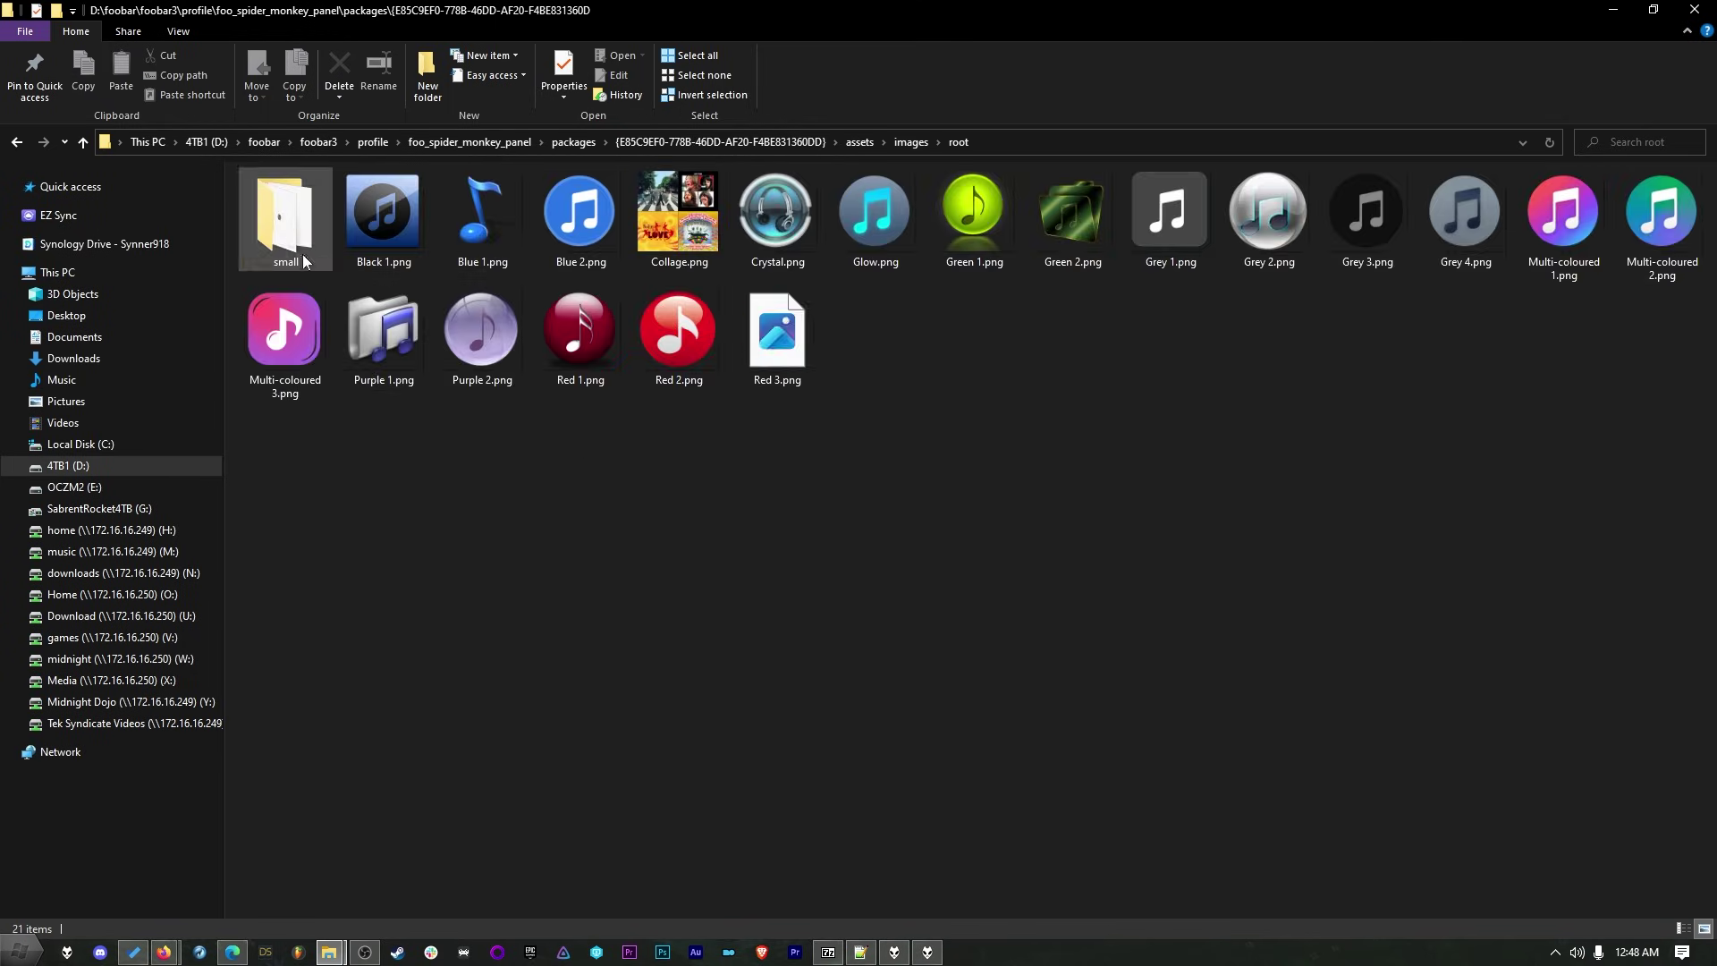
click(592, 375)
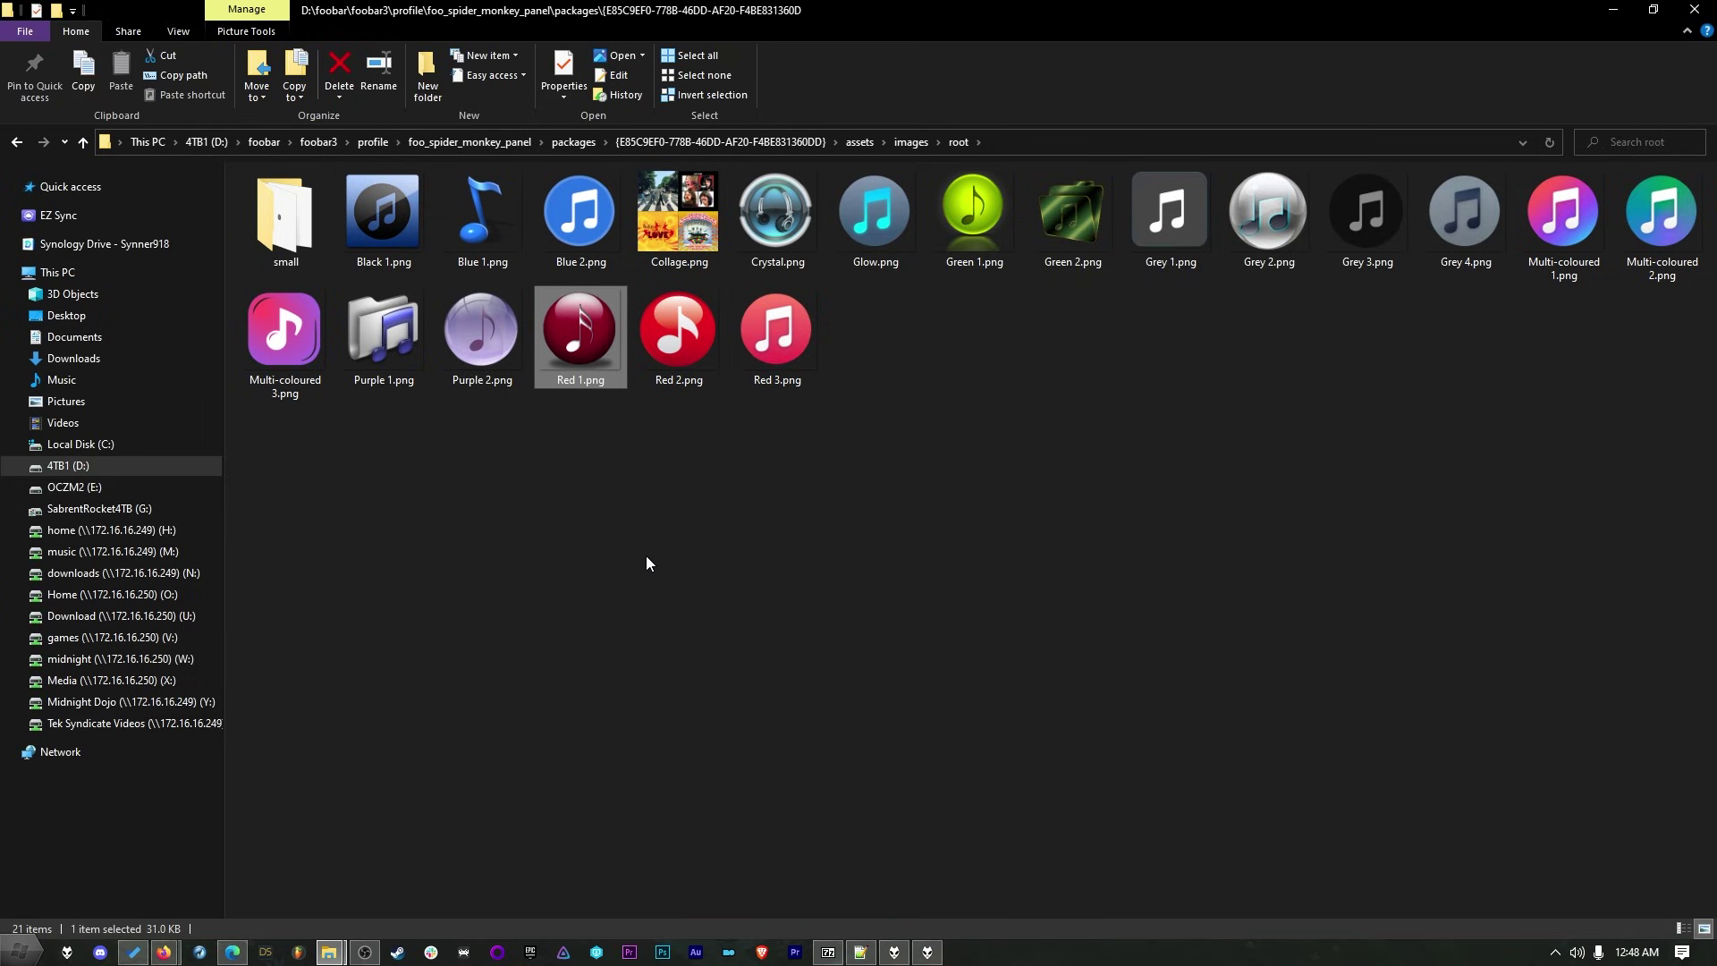
right_click(584, 337)
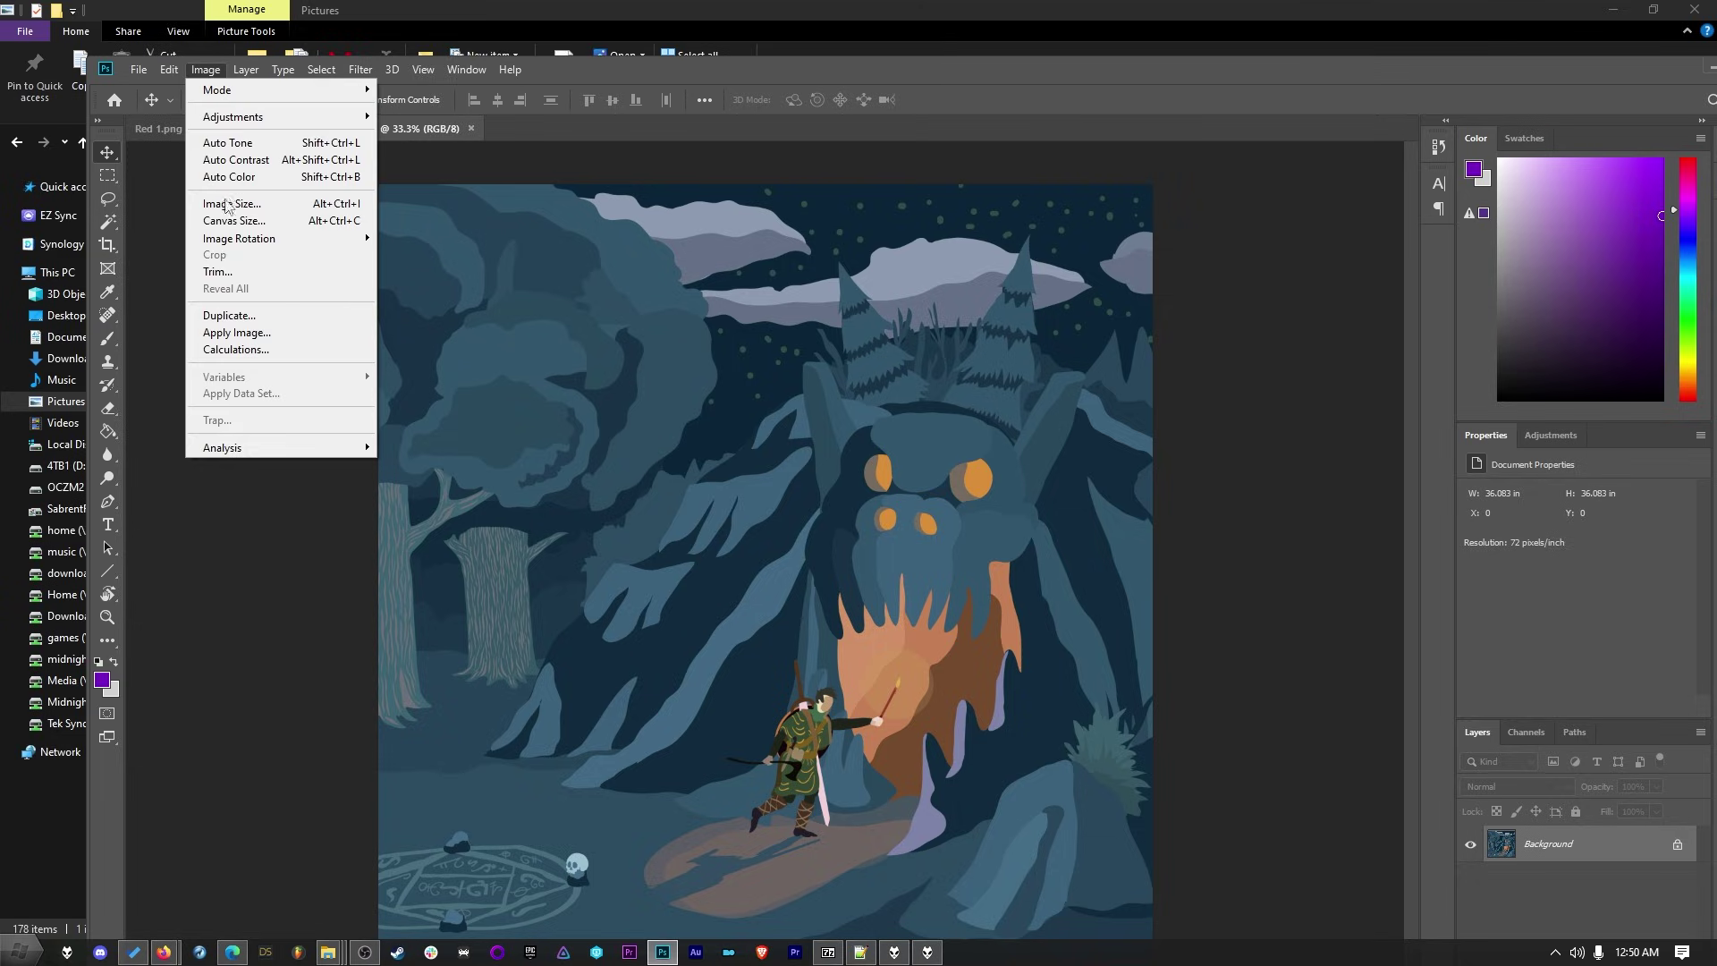
Resize cover.jpg in Photoshop to 256 × 256 pixels
click(247, 205)
text(256)
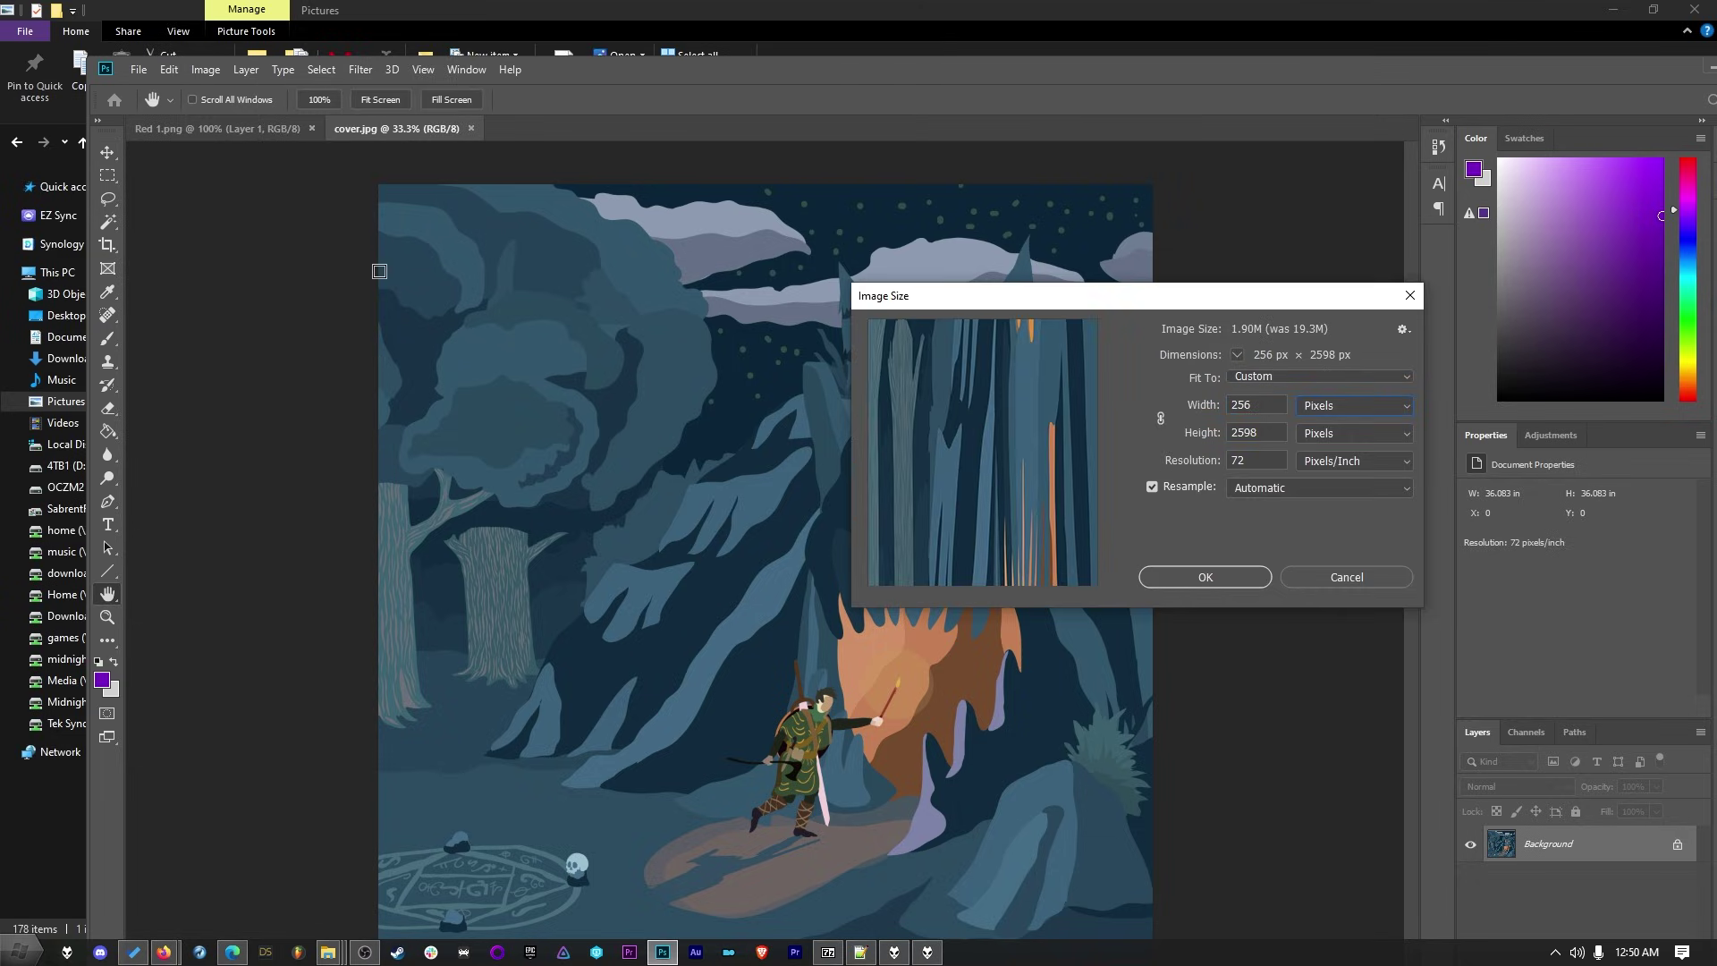
key(Tab)
text(256)
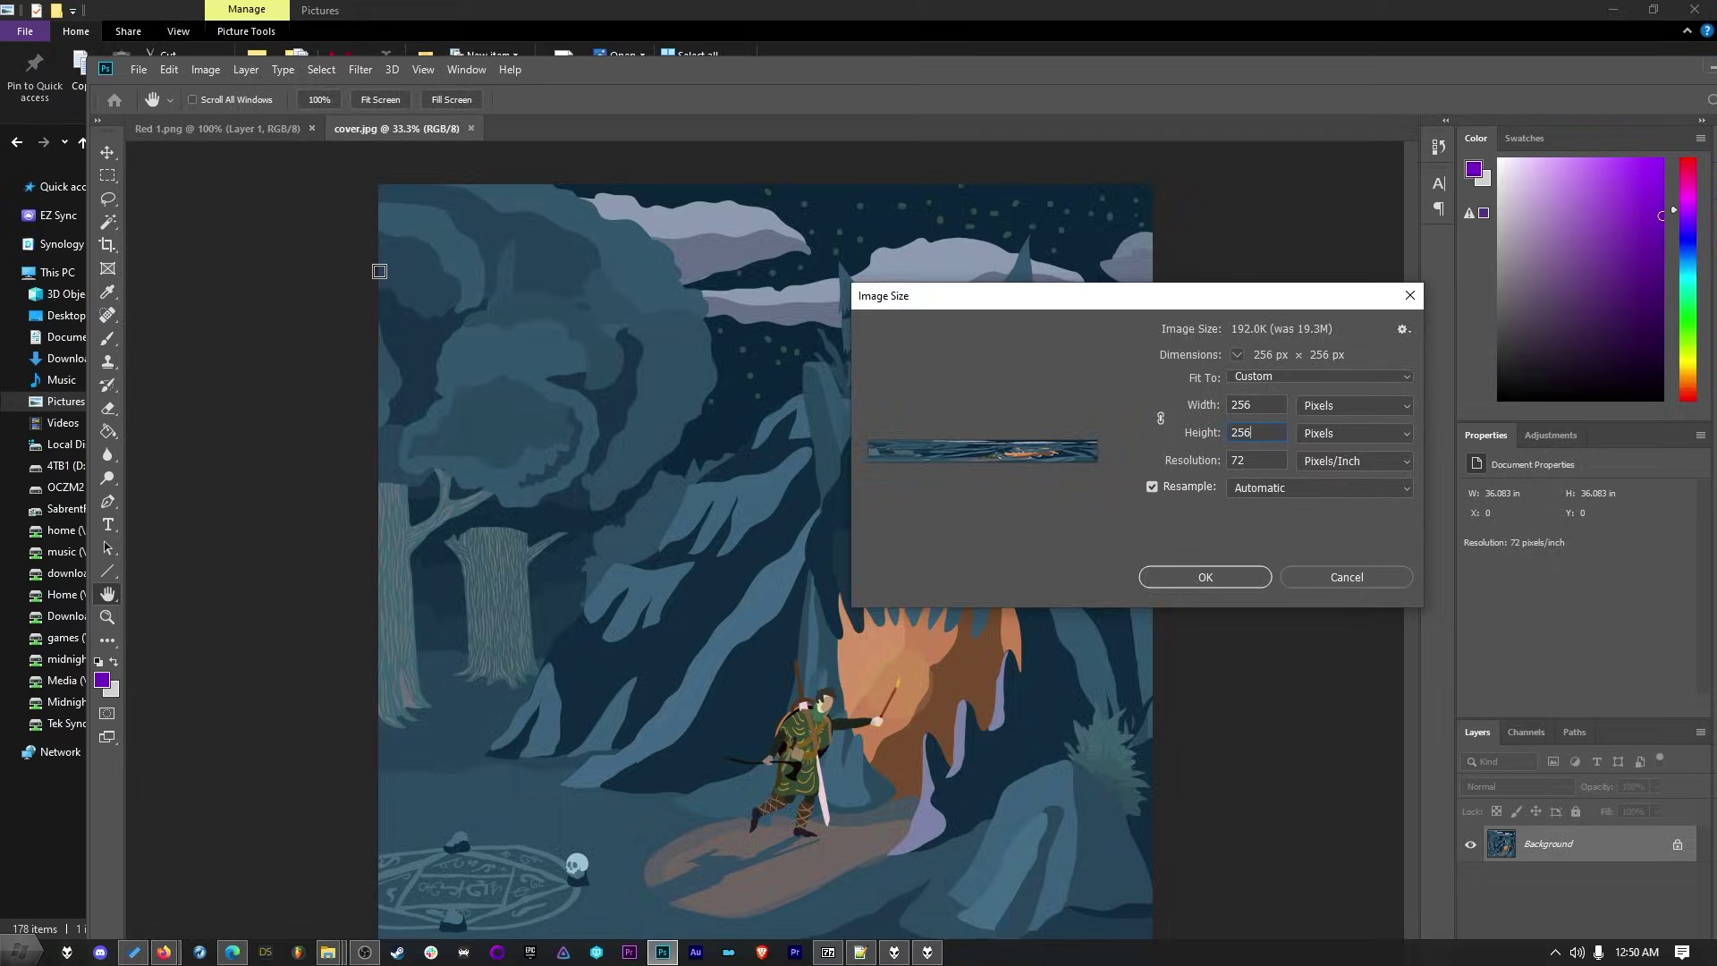
key(Return)
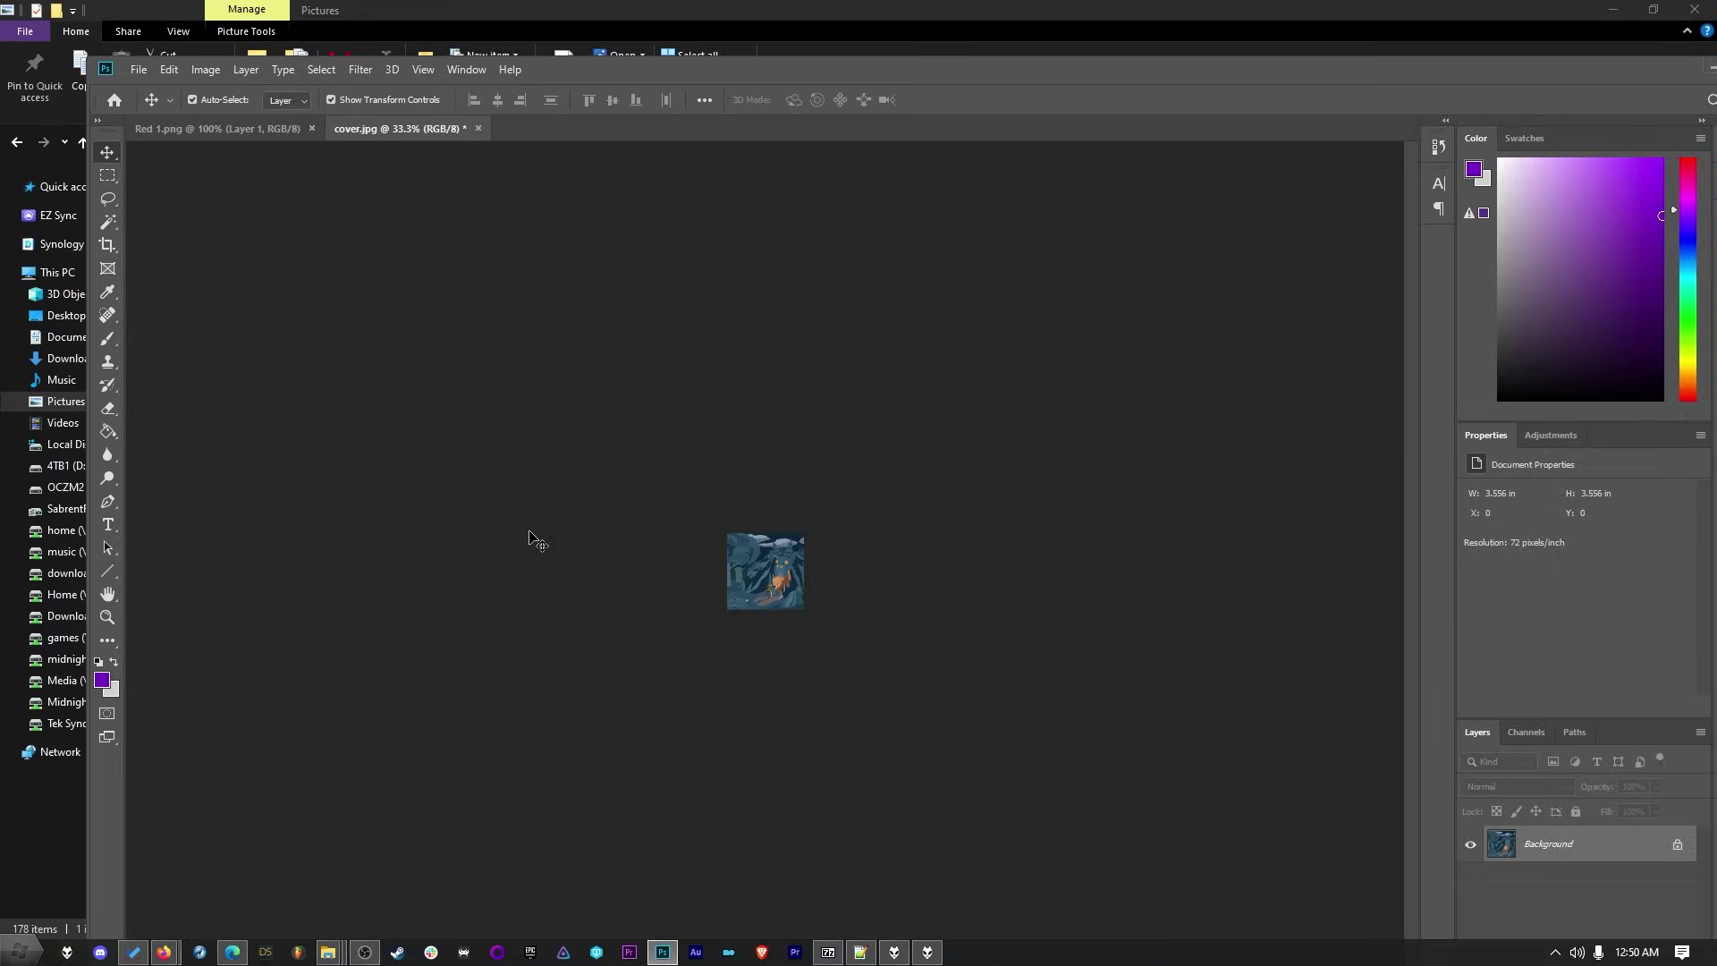
Replace the artwork in Red 1.png with the resized cover image as its only layer, save it, and minimize the folder window
key(v)
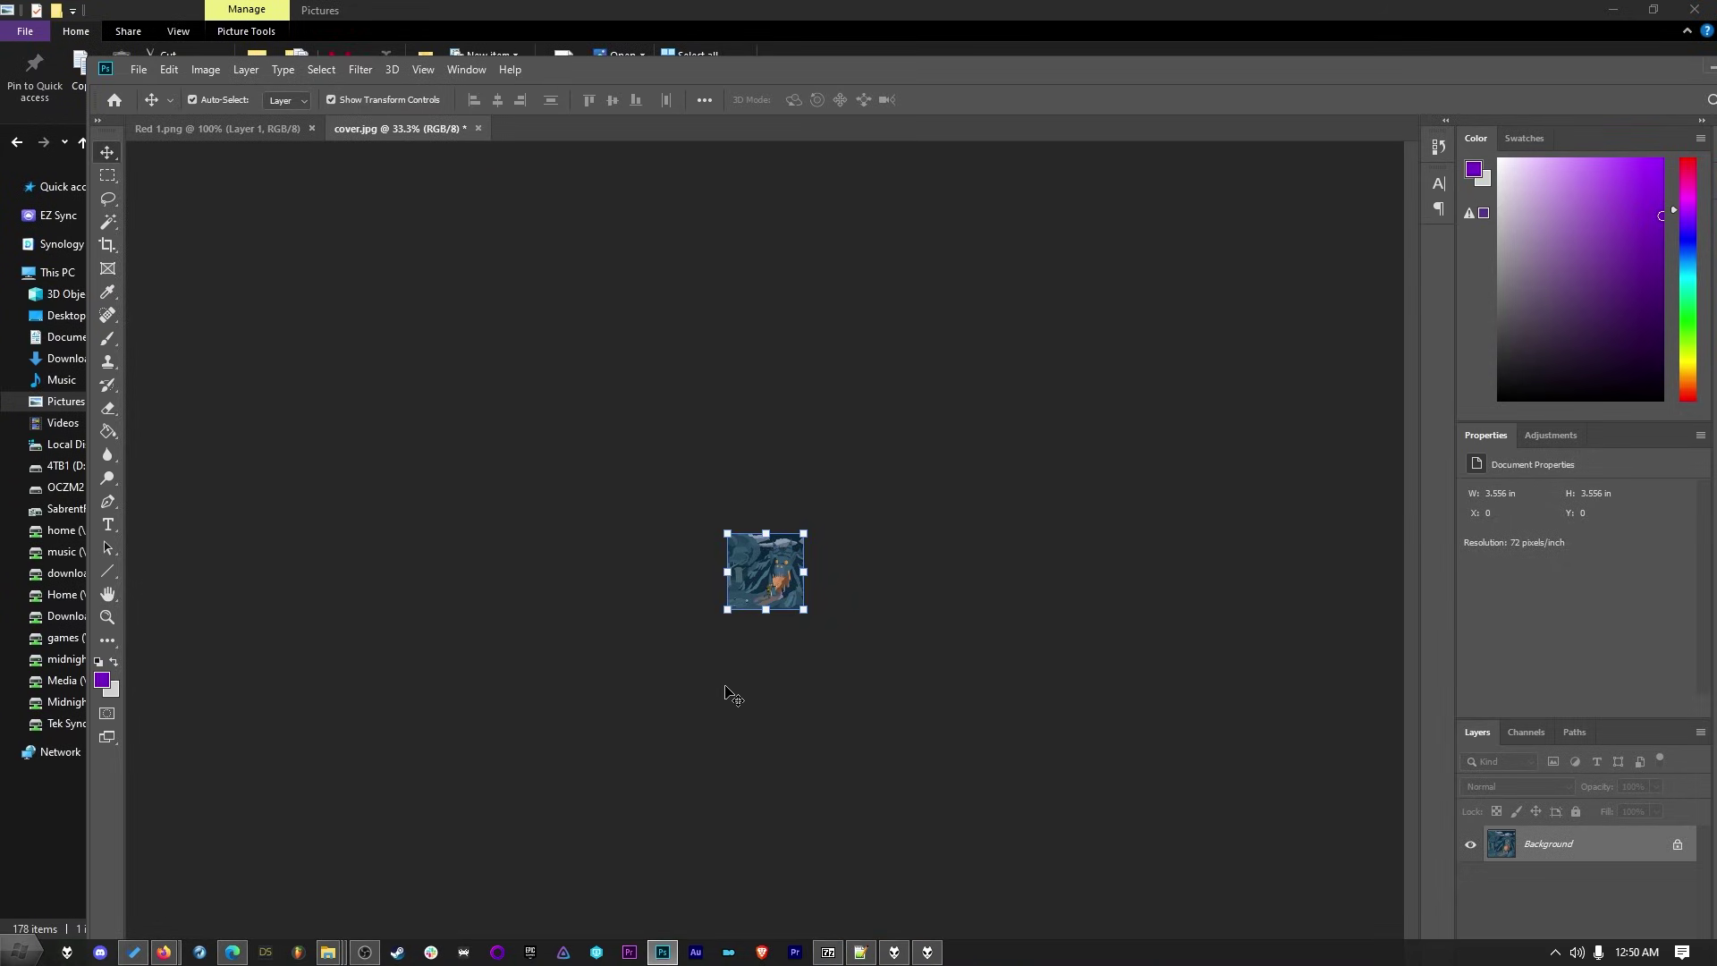
click(255, 130)
key(ctrl+v)
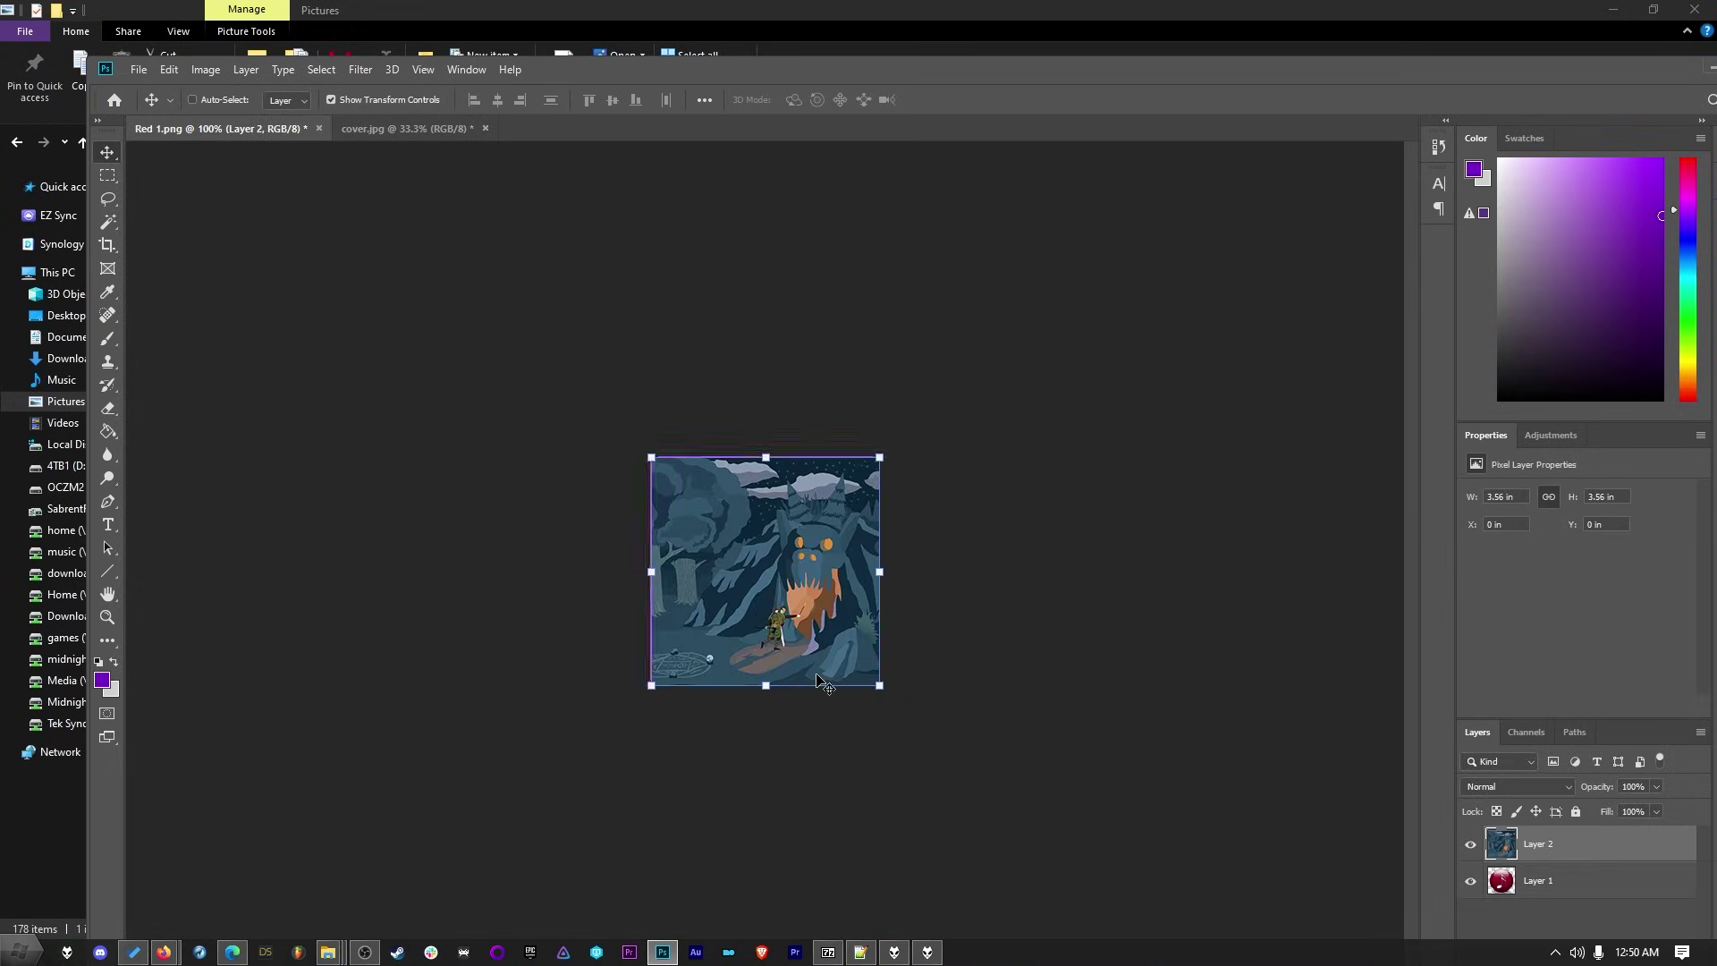
key(ctrl+shift+e)
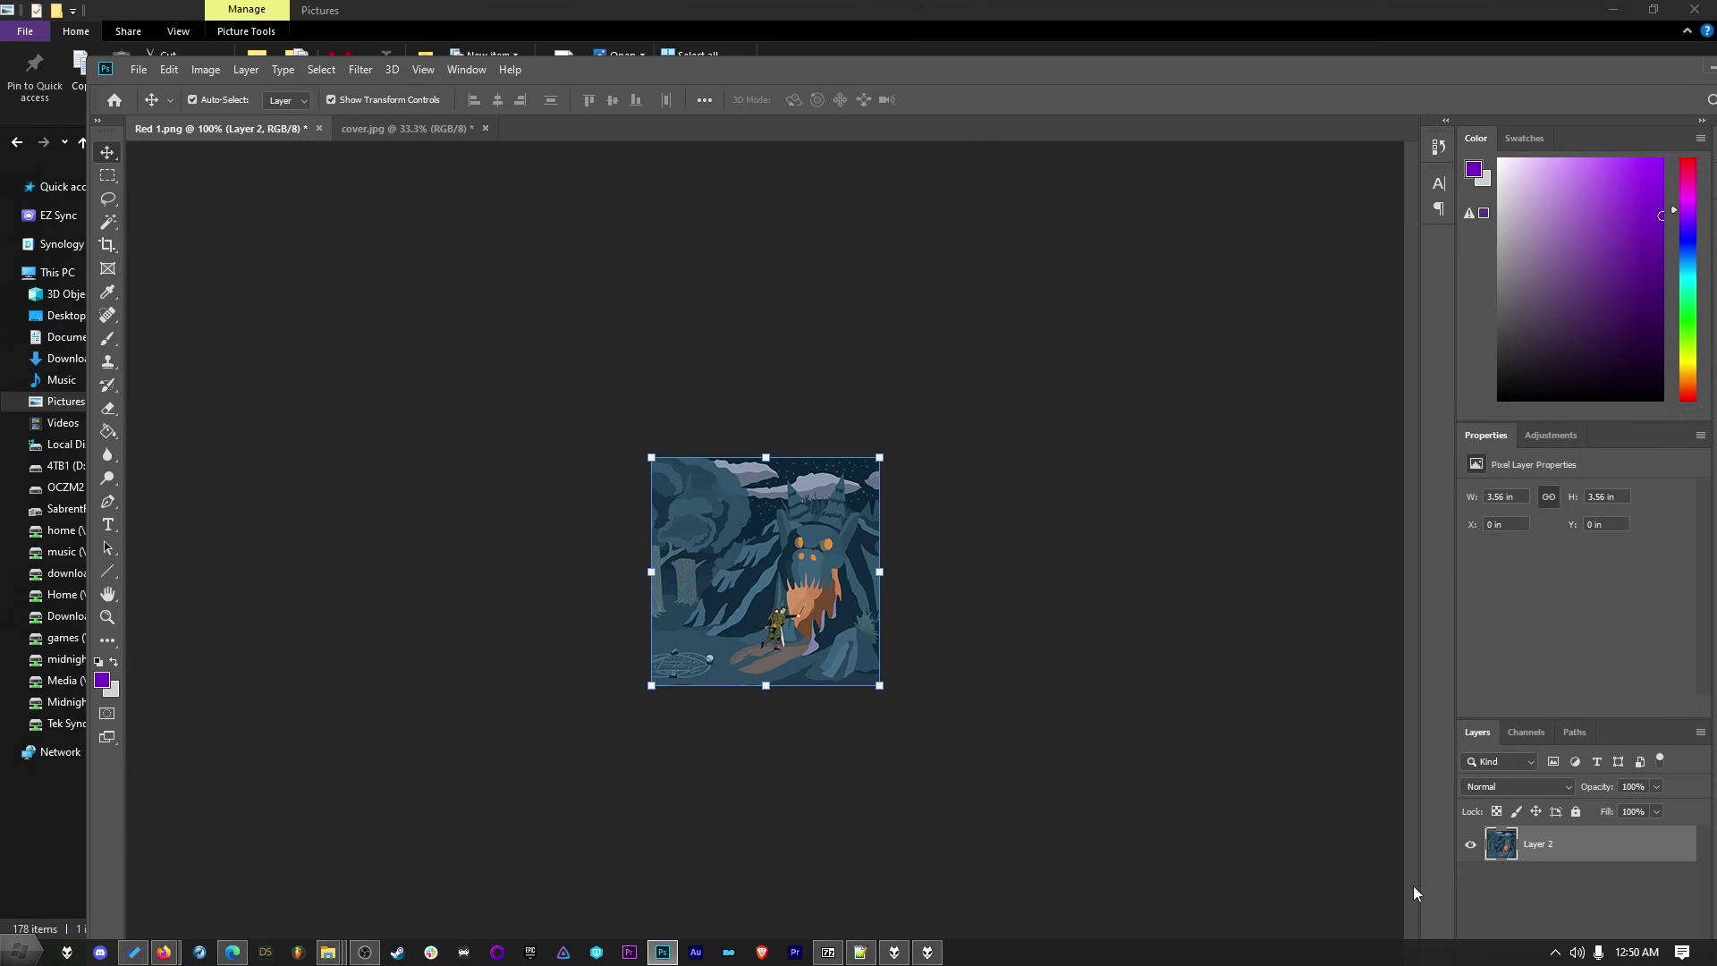
key(ctrl+s)
key(alt+Tab)
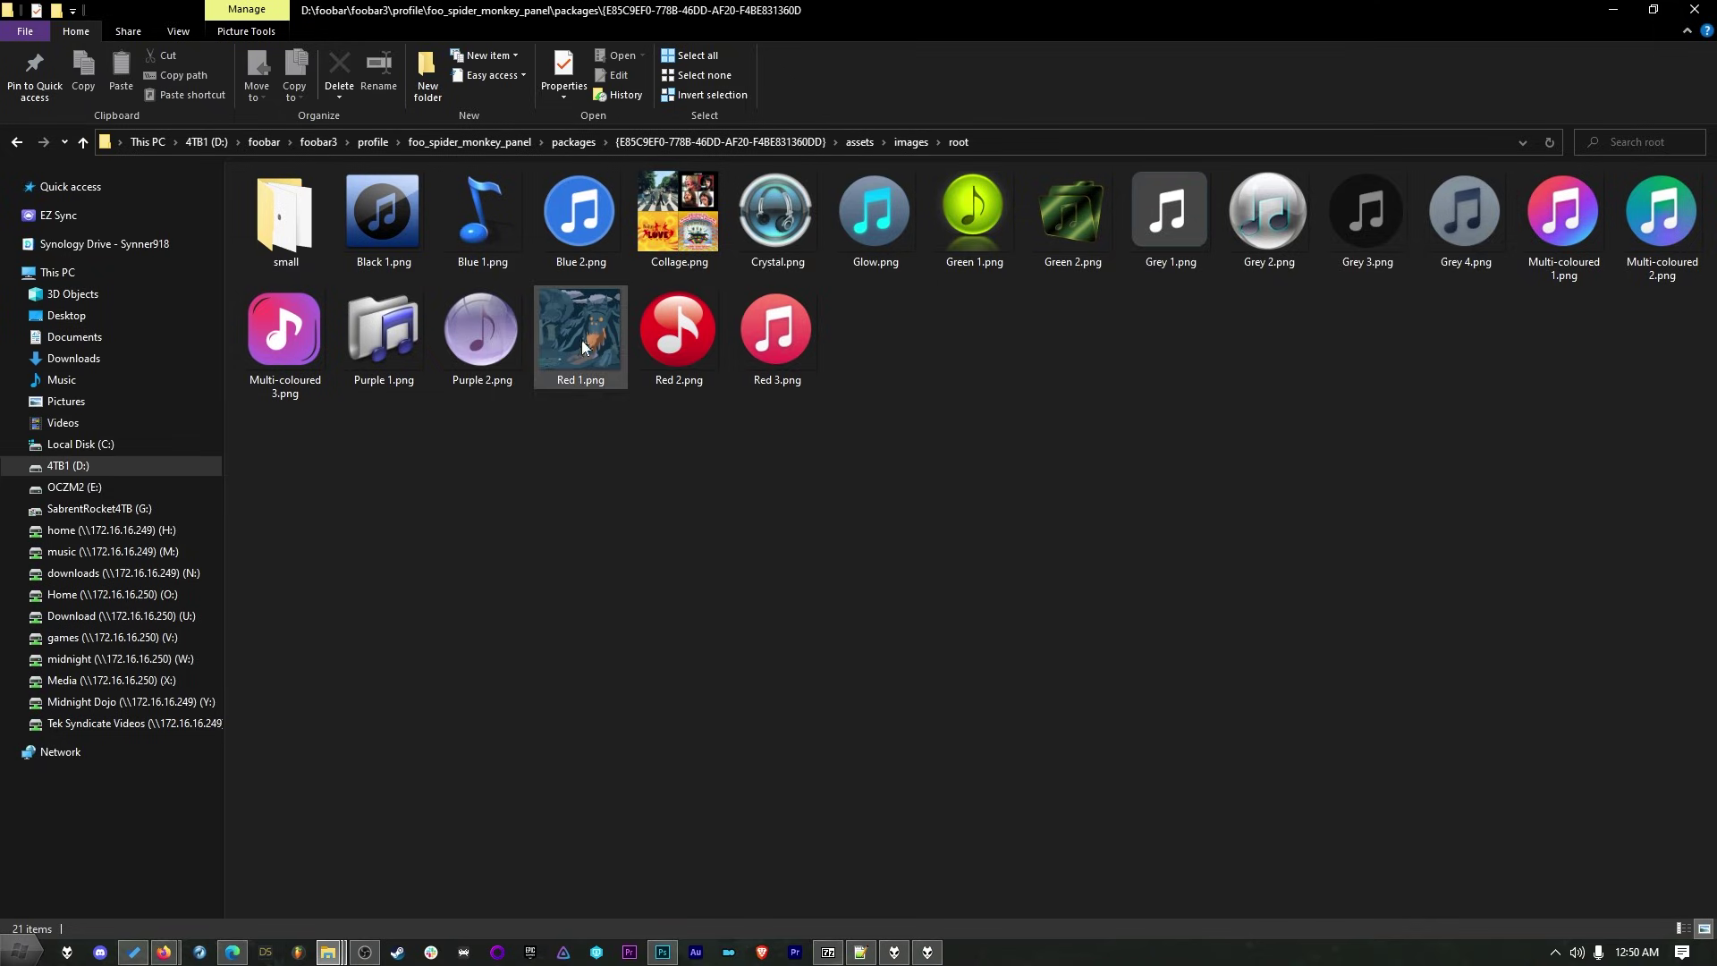
click(1615, 14)
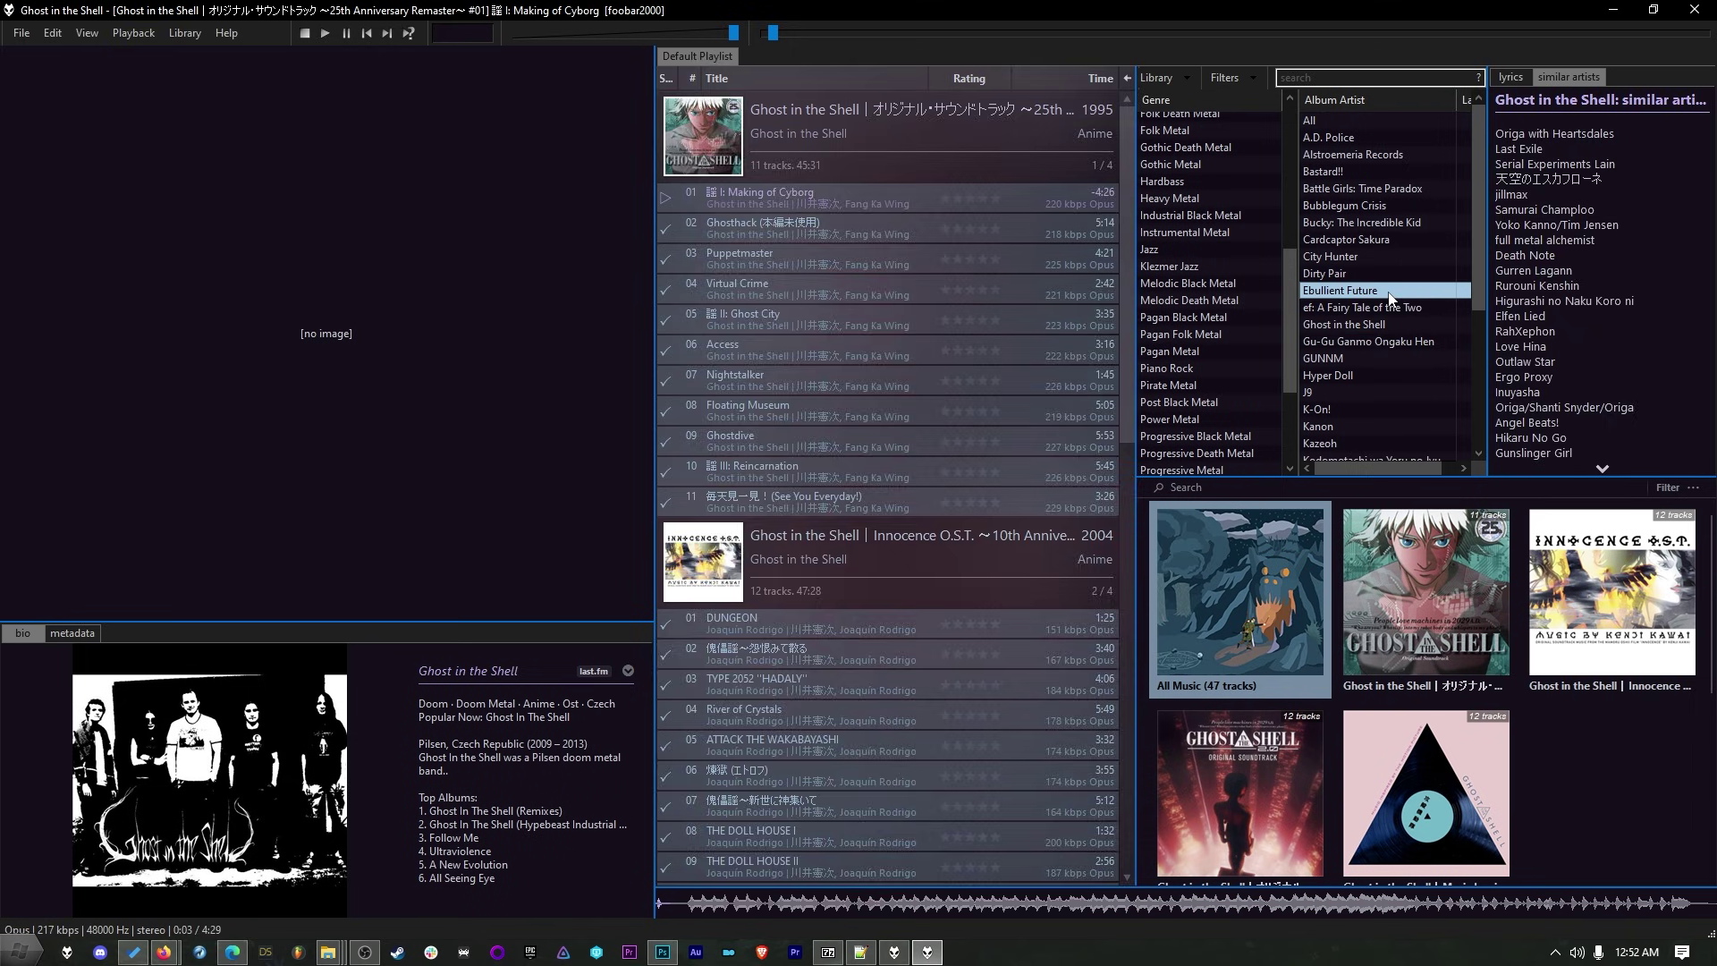
Choose the album artist Ghost in the Shell in foobar2000, stop playback and look through the albums in the playlist
double_click(1391, 298)
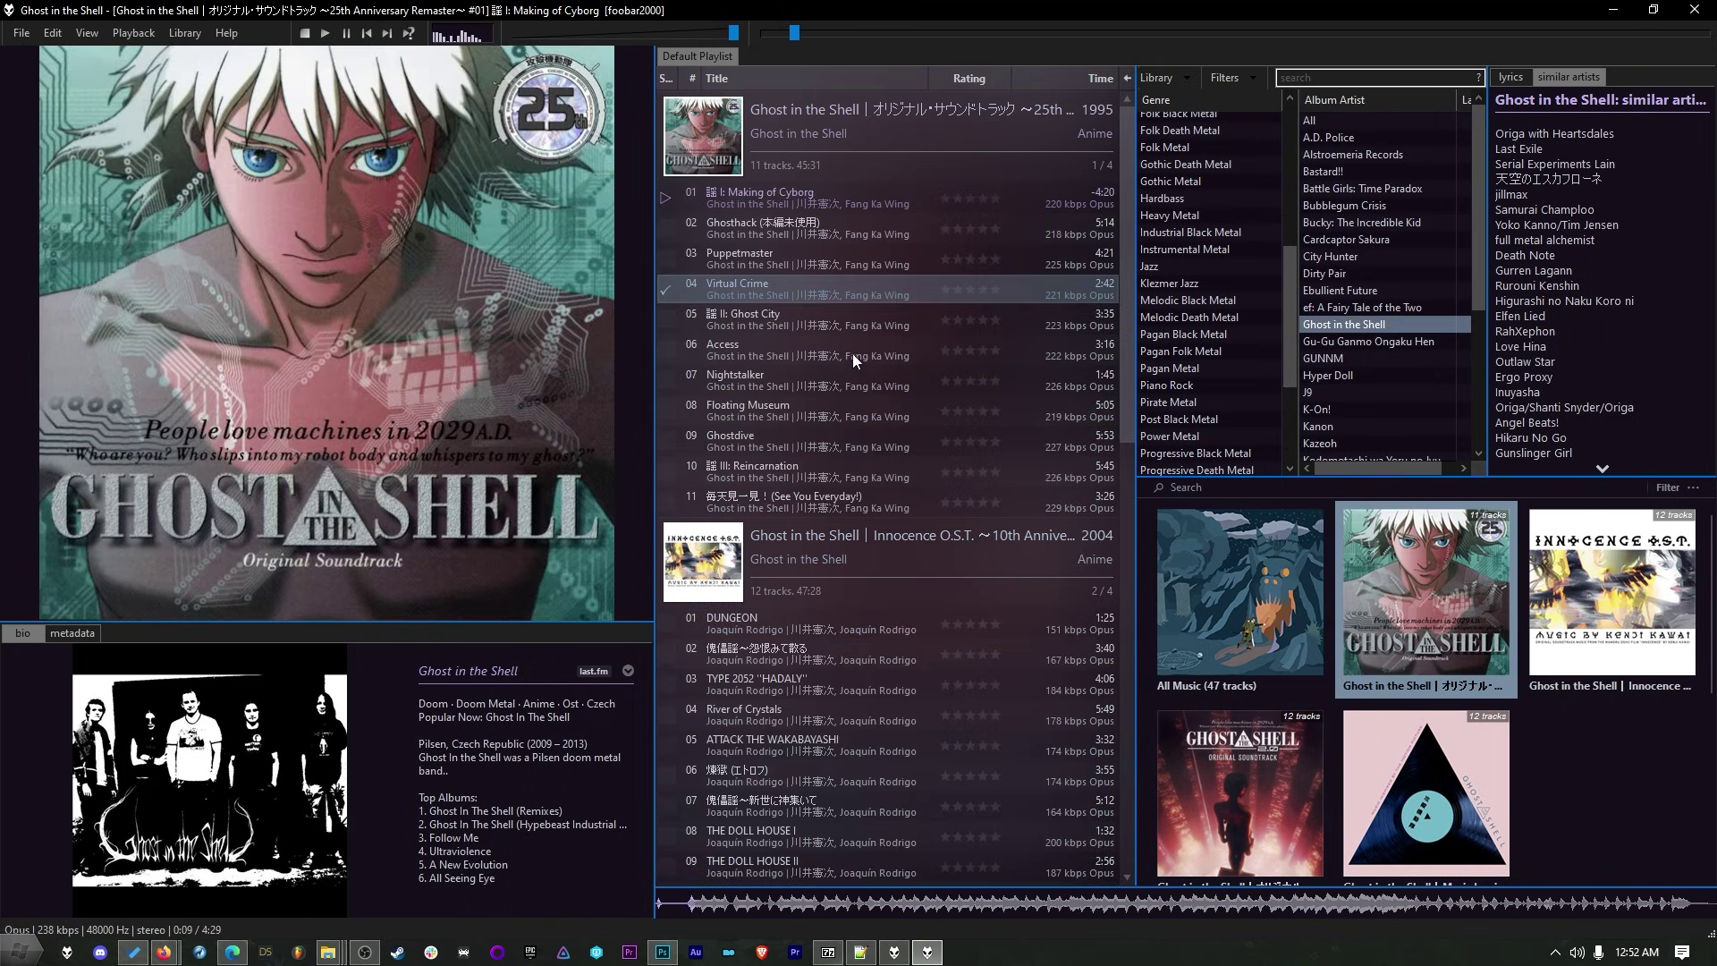
key(XF86AudioStop)
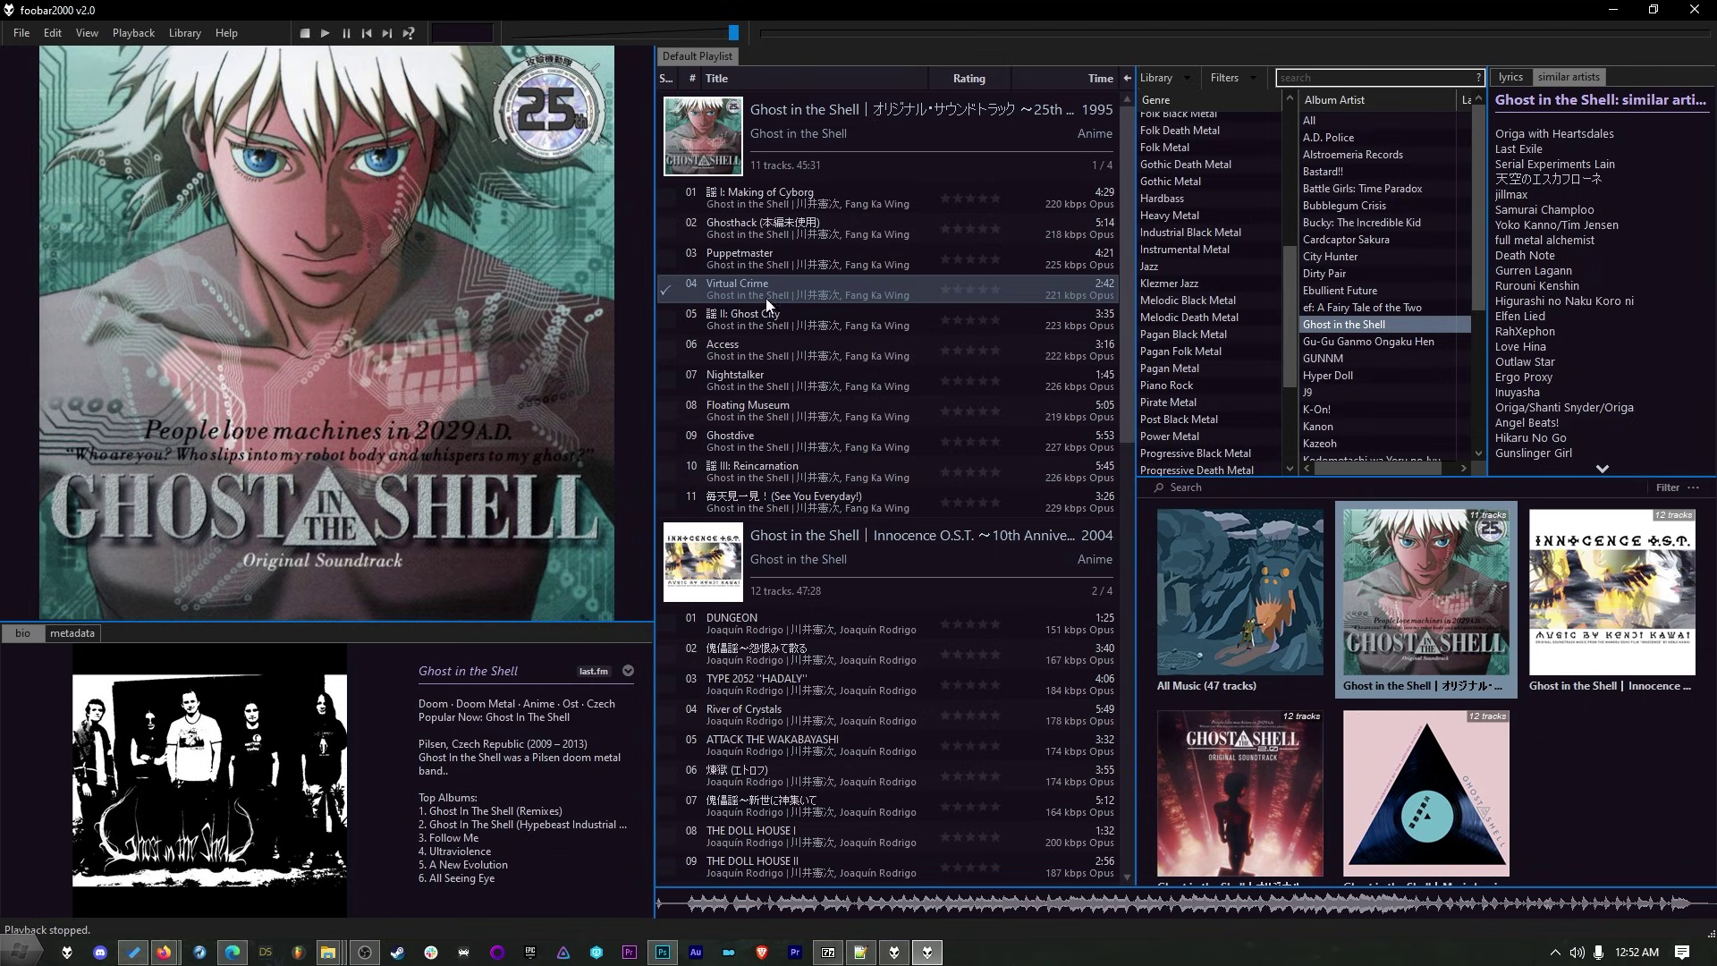
scroll(953, 617, down, 9)
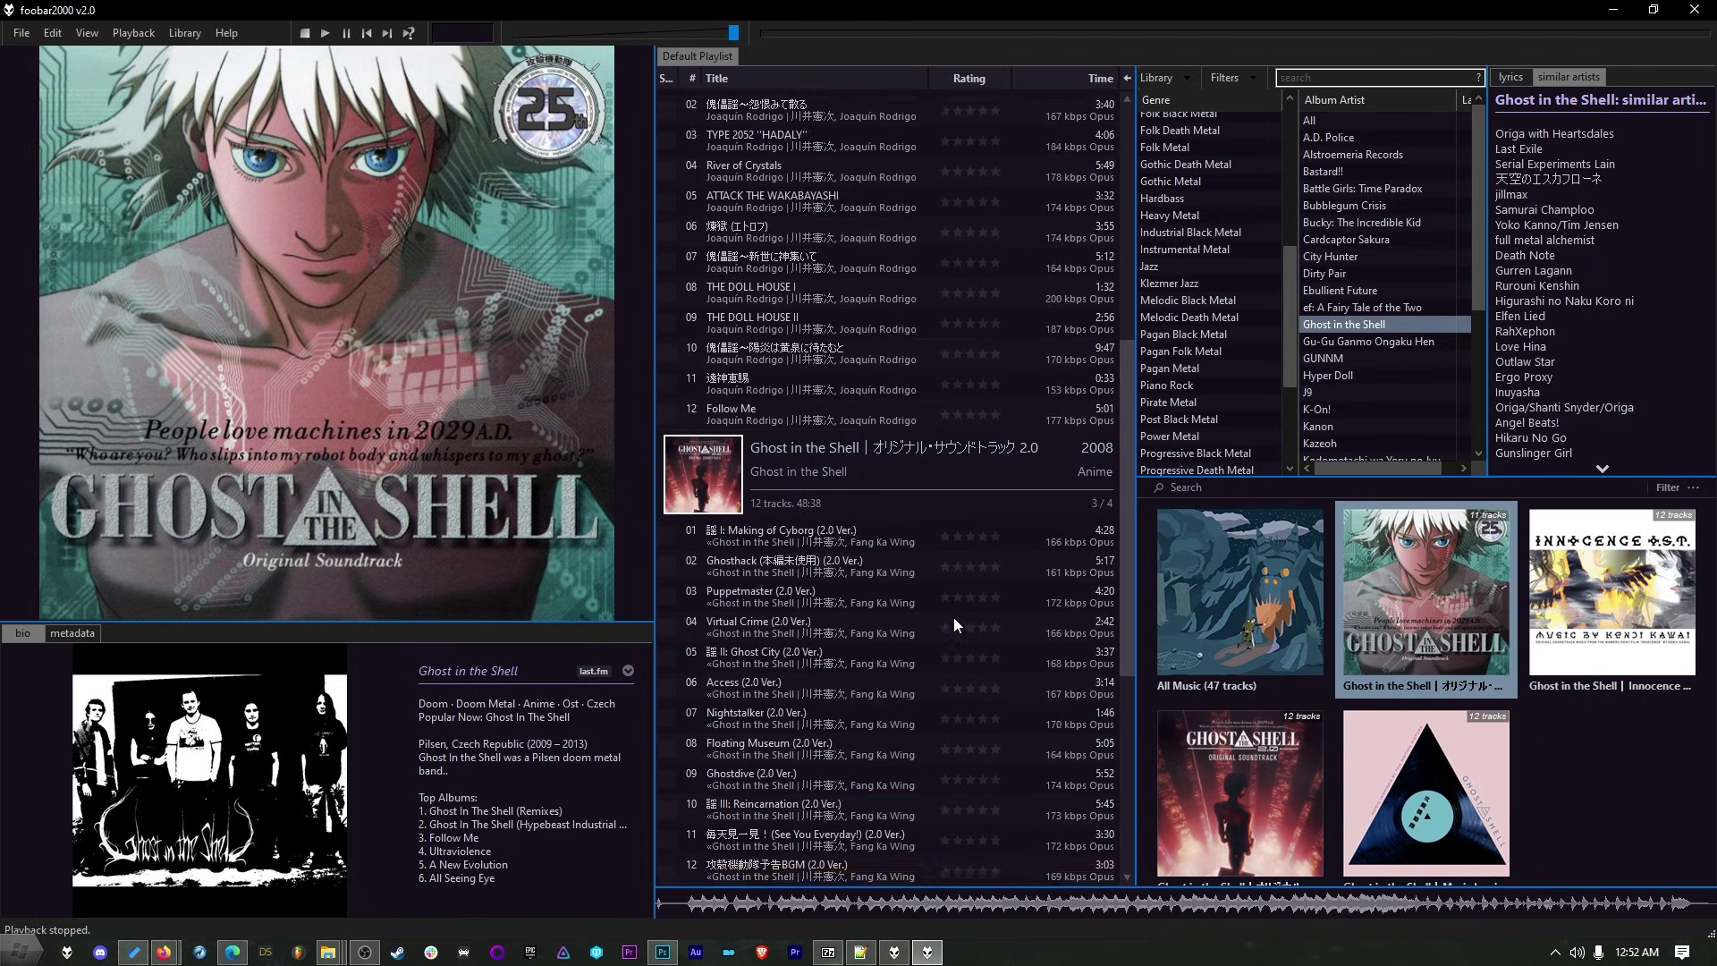
scroll(948, 599, up, 9)
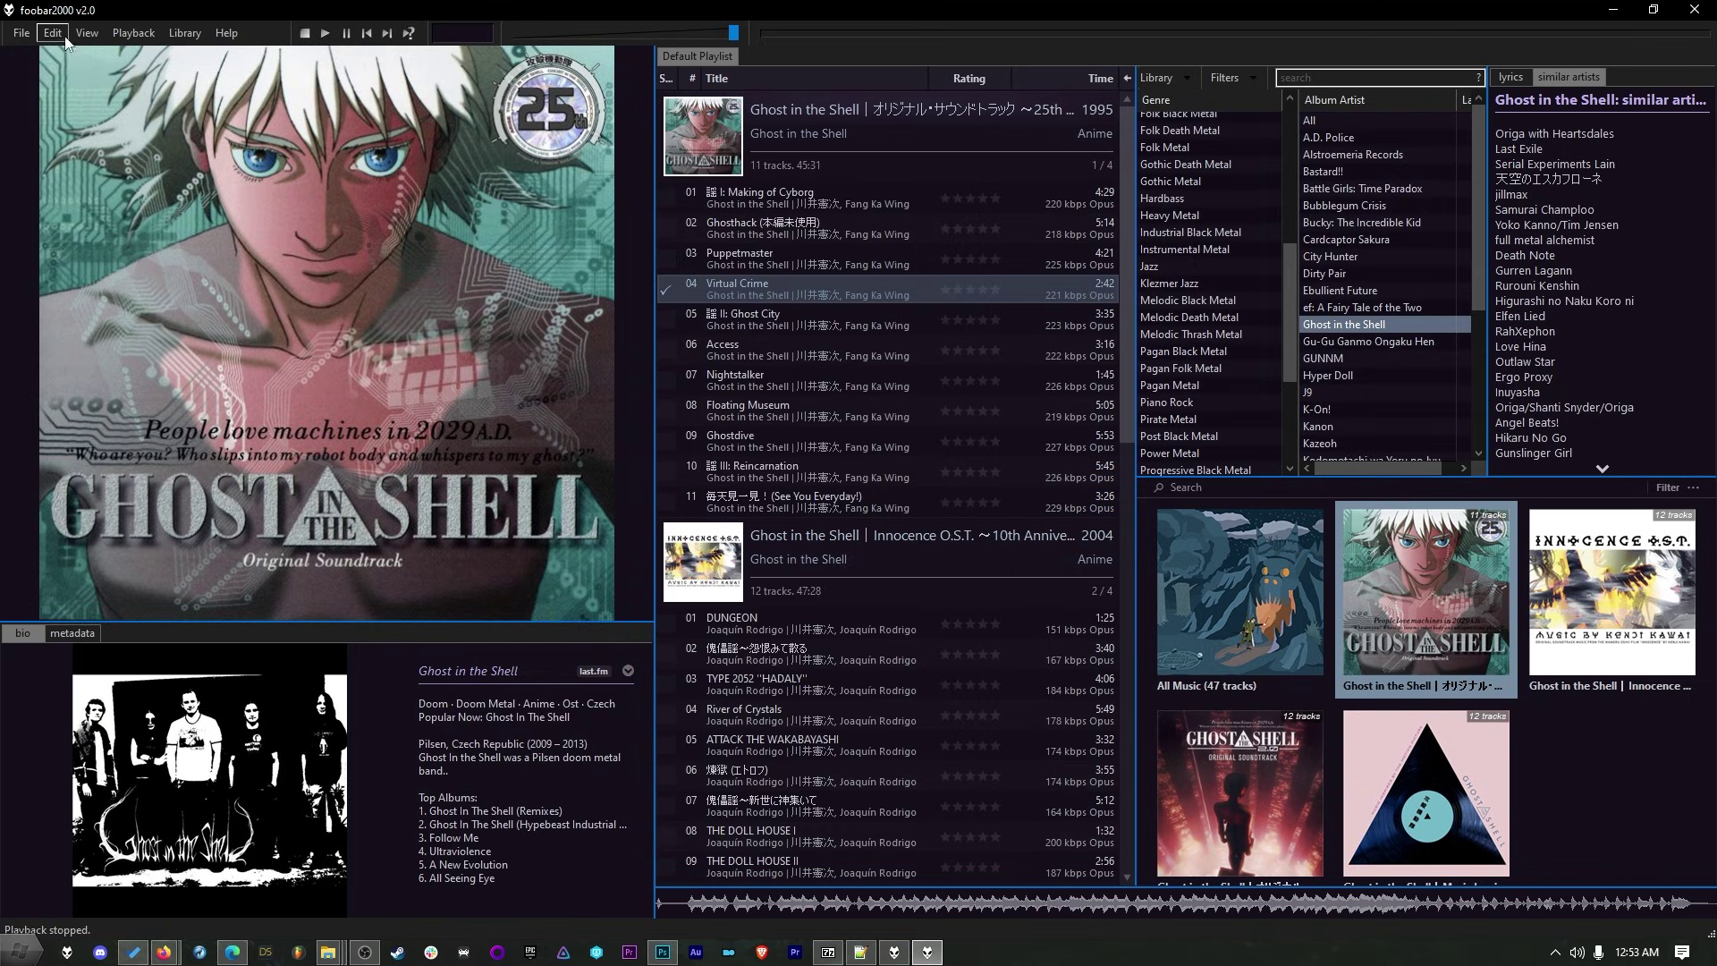
Create a layout scratchbox and enlarge its window to cover most of the player window
click(82, 33)
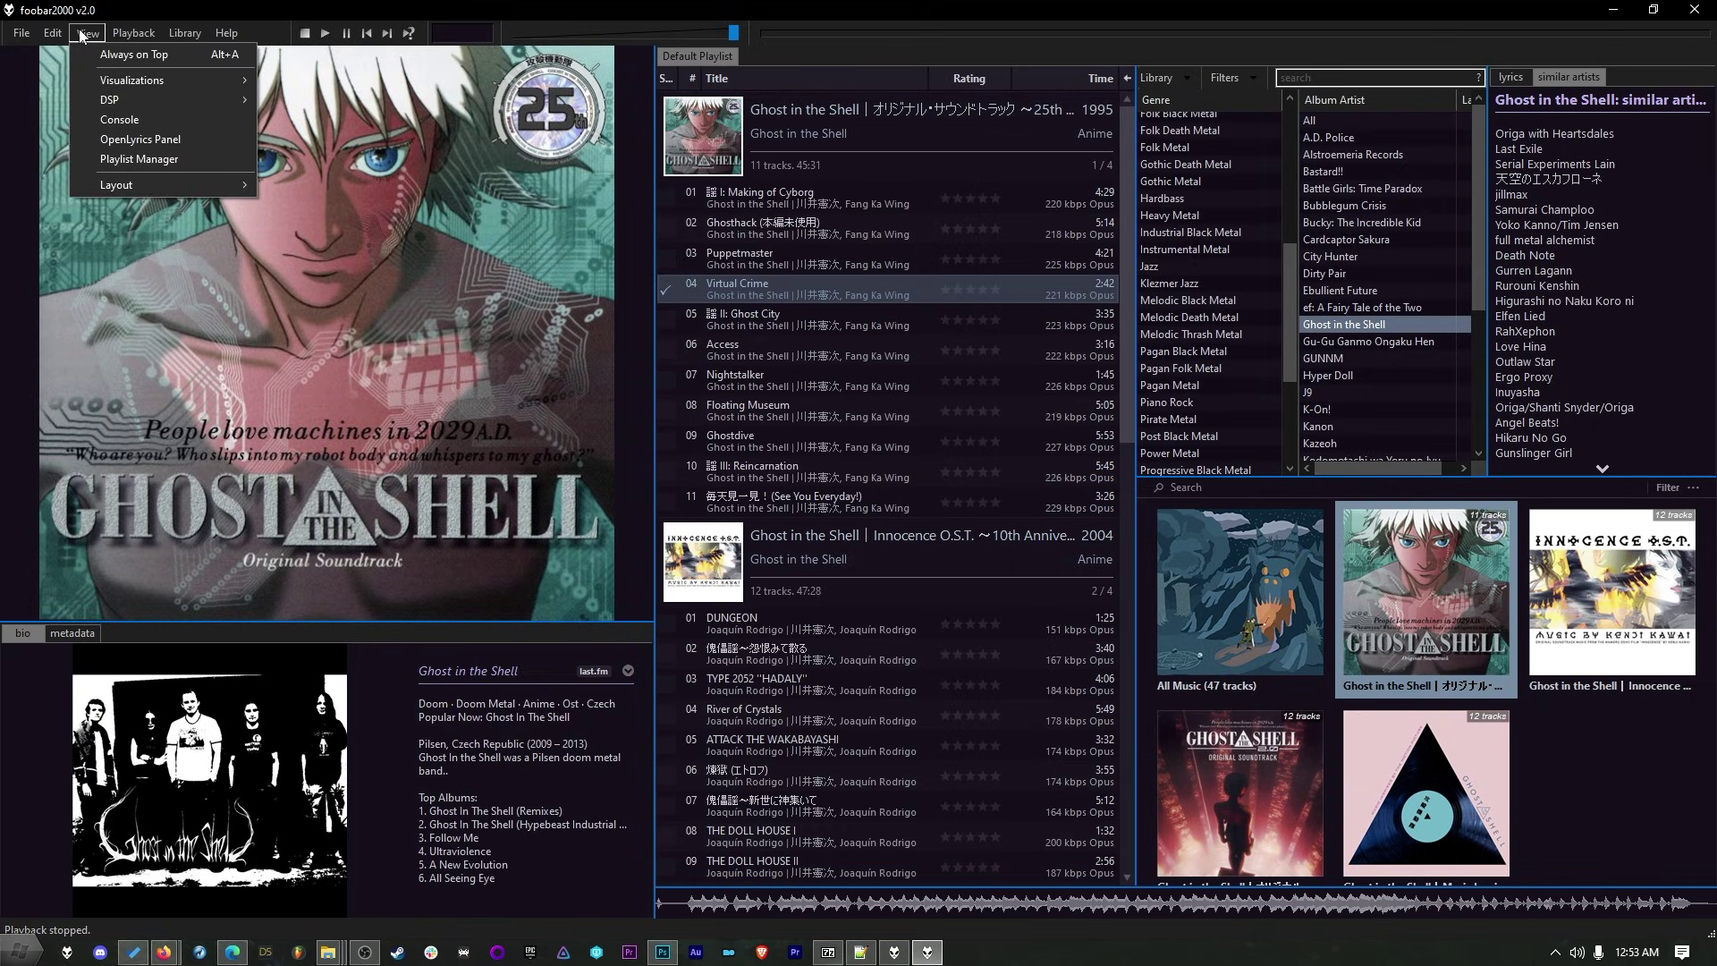
mouse_move(115, 179)
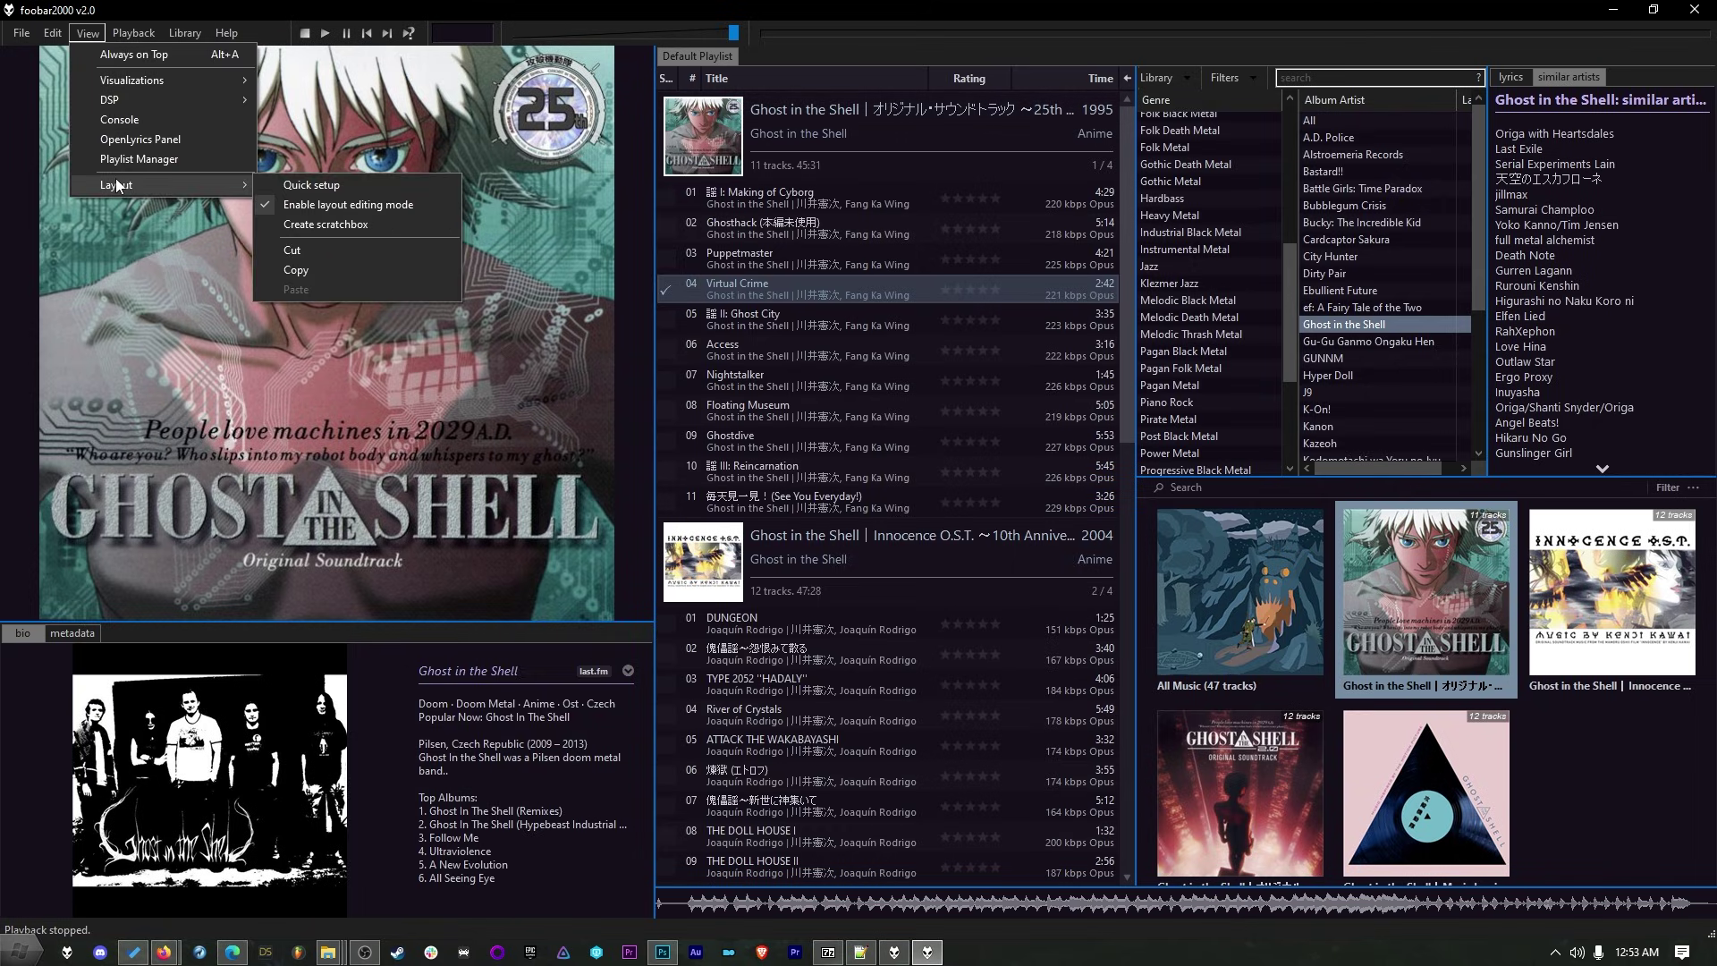
click(349, 226)
drag(678, 249, 216, 45)
drag(726, 483, 1455, 806)
Add a Splitter (left/right) container to the empty scratchbox
right_click(648, 410)
click(706, 421)
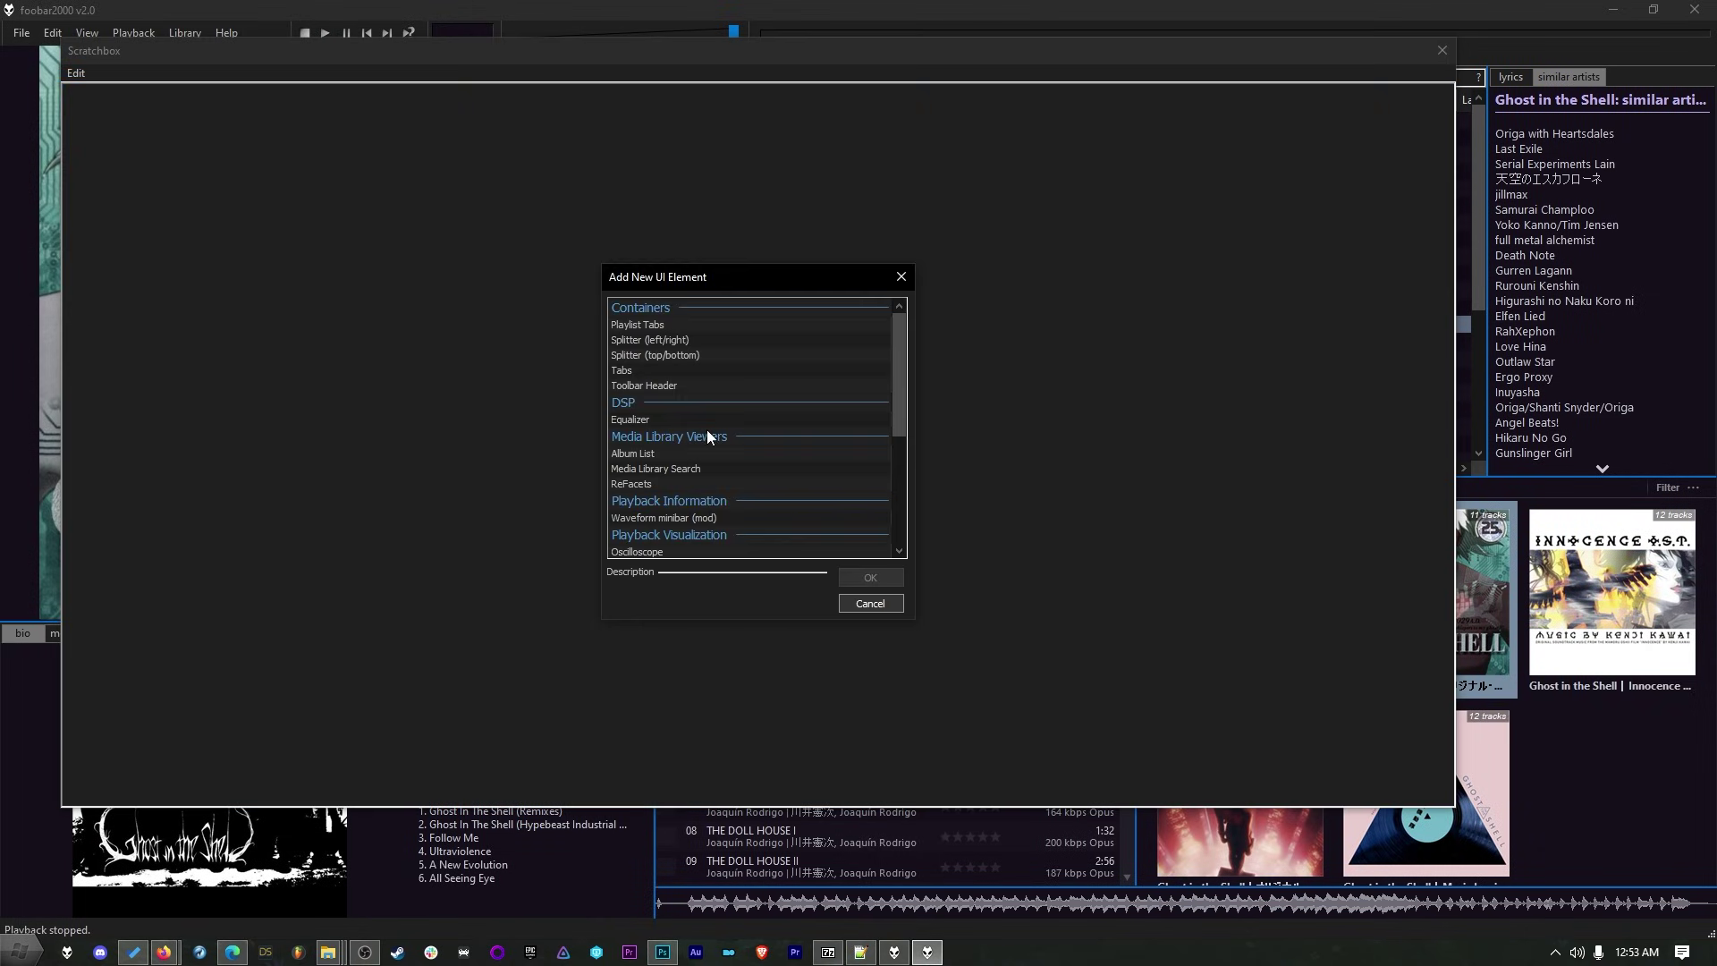
click(678, 342)
click(885, 575)
Add an Album Art Viewer element to the empty pane on the splitter's left side
click(231, 368)
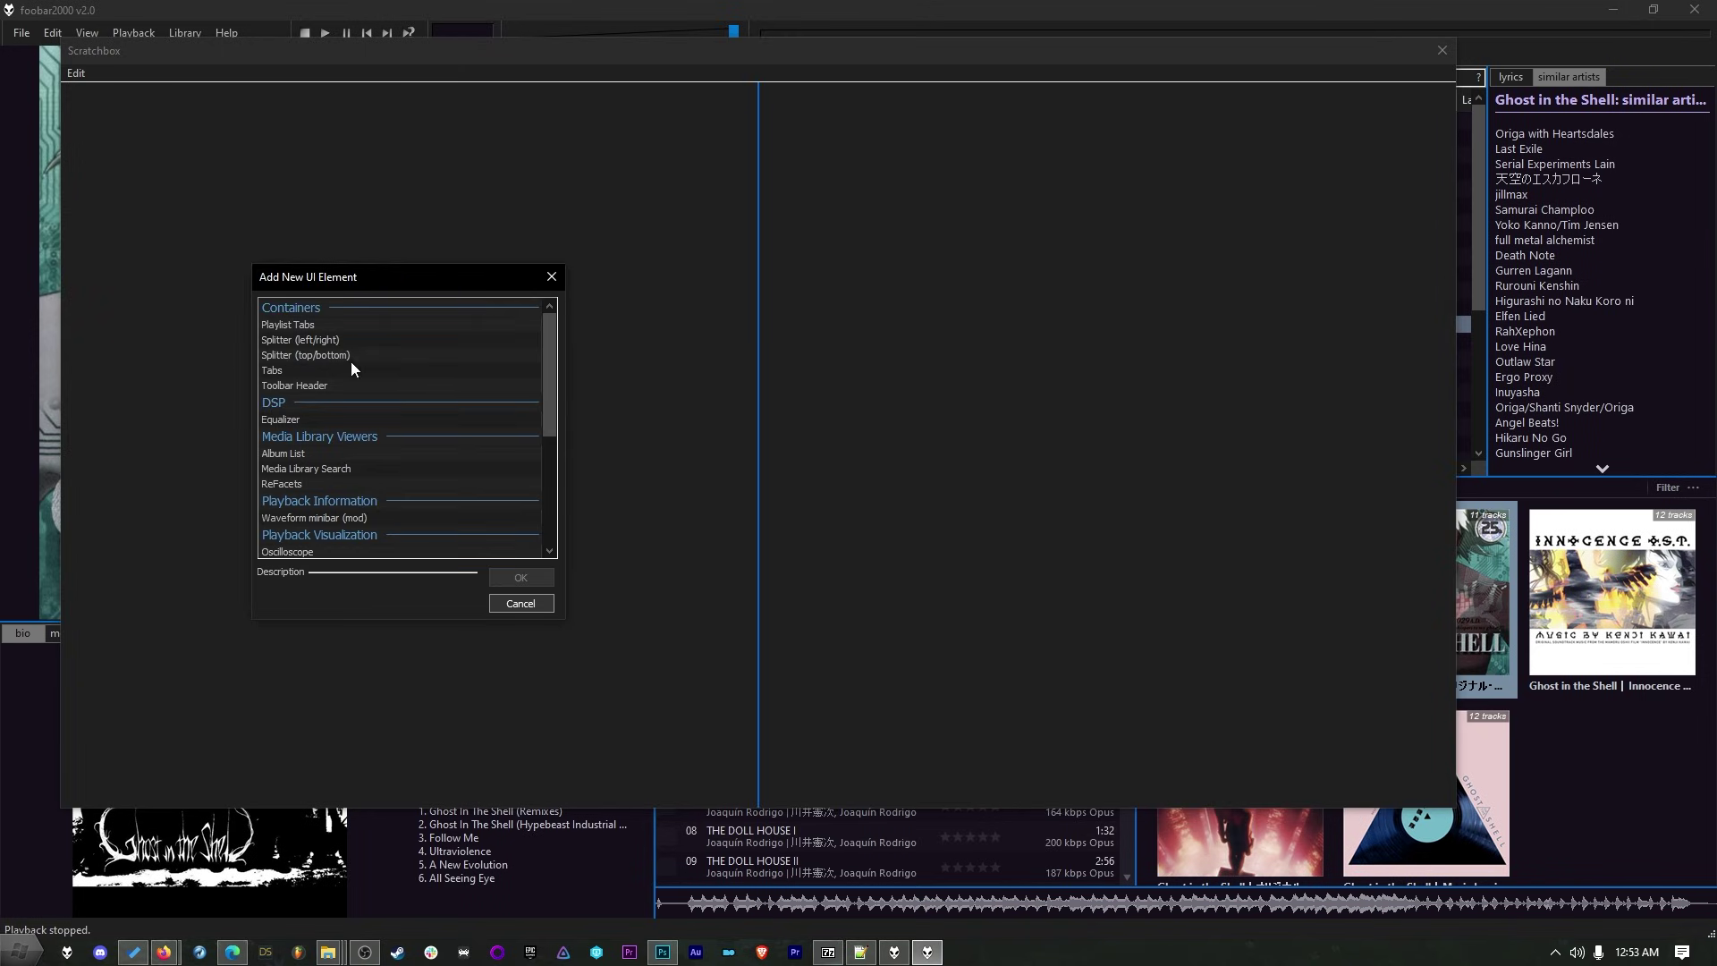
scroll(378, 424, down, 5)
click(304, 457)
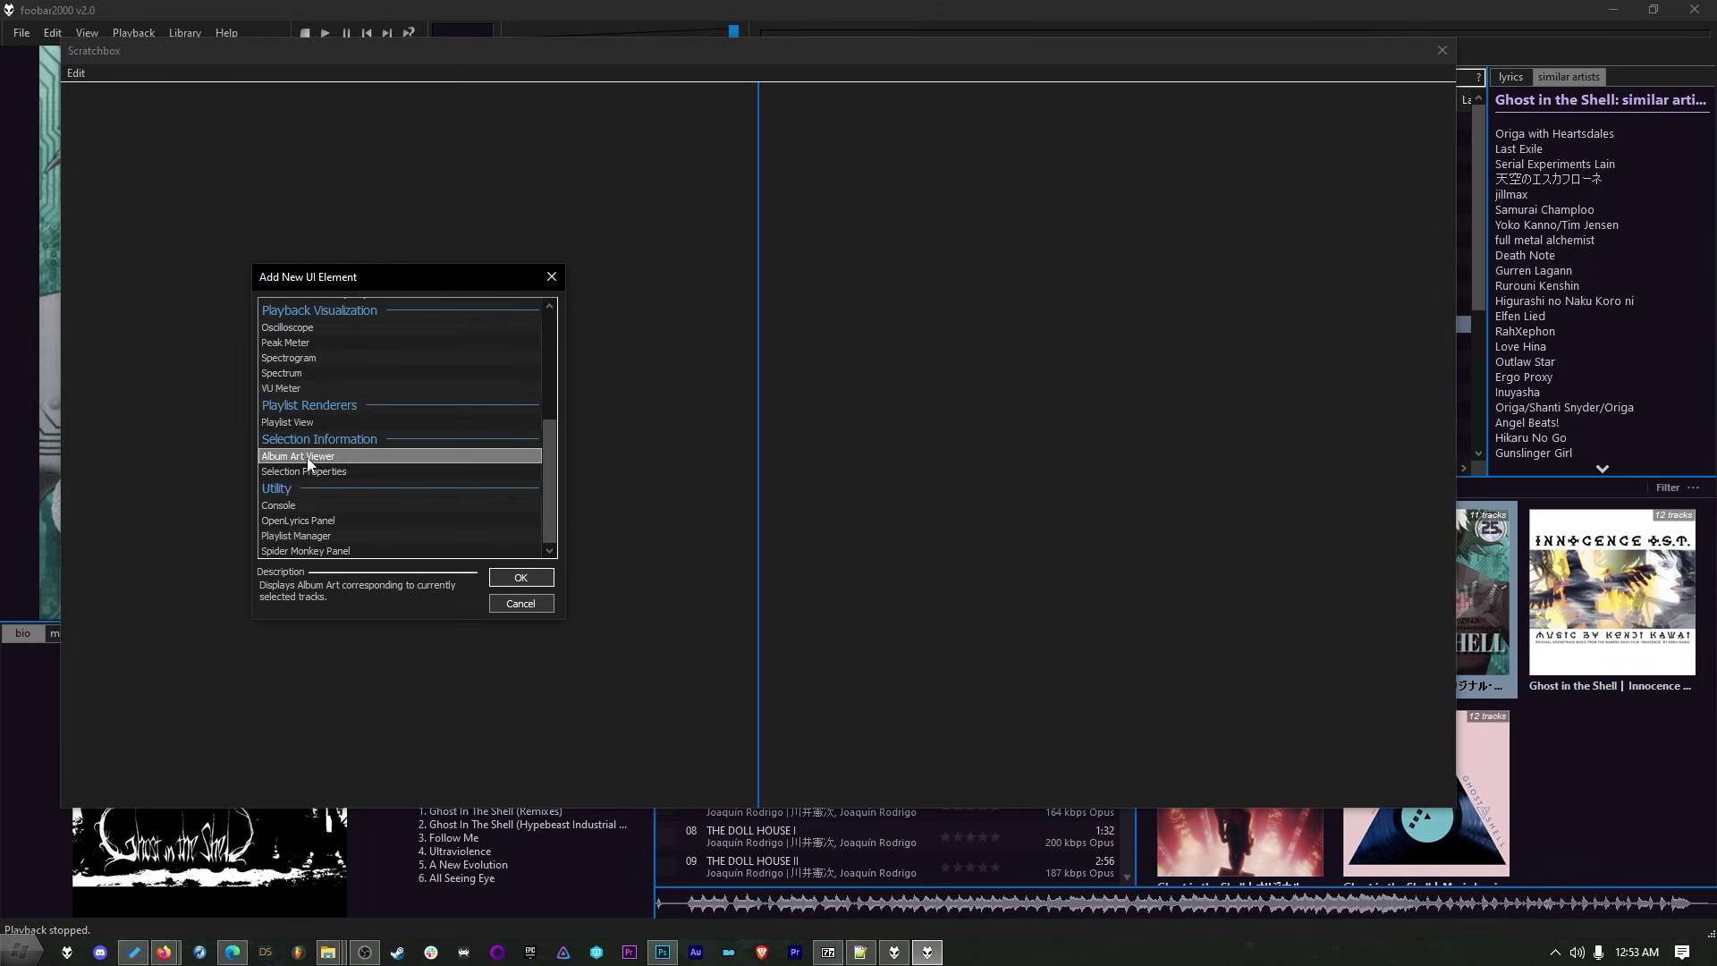
click(519, 577)
Add a Spider Monkey Panel element to the splitter's remaining empty pane beside the album art
click(1019, 269)
scroll(1091, 429, down, 5)
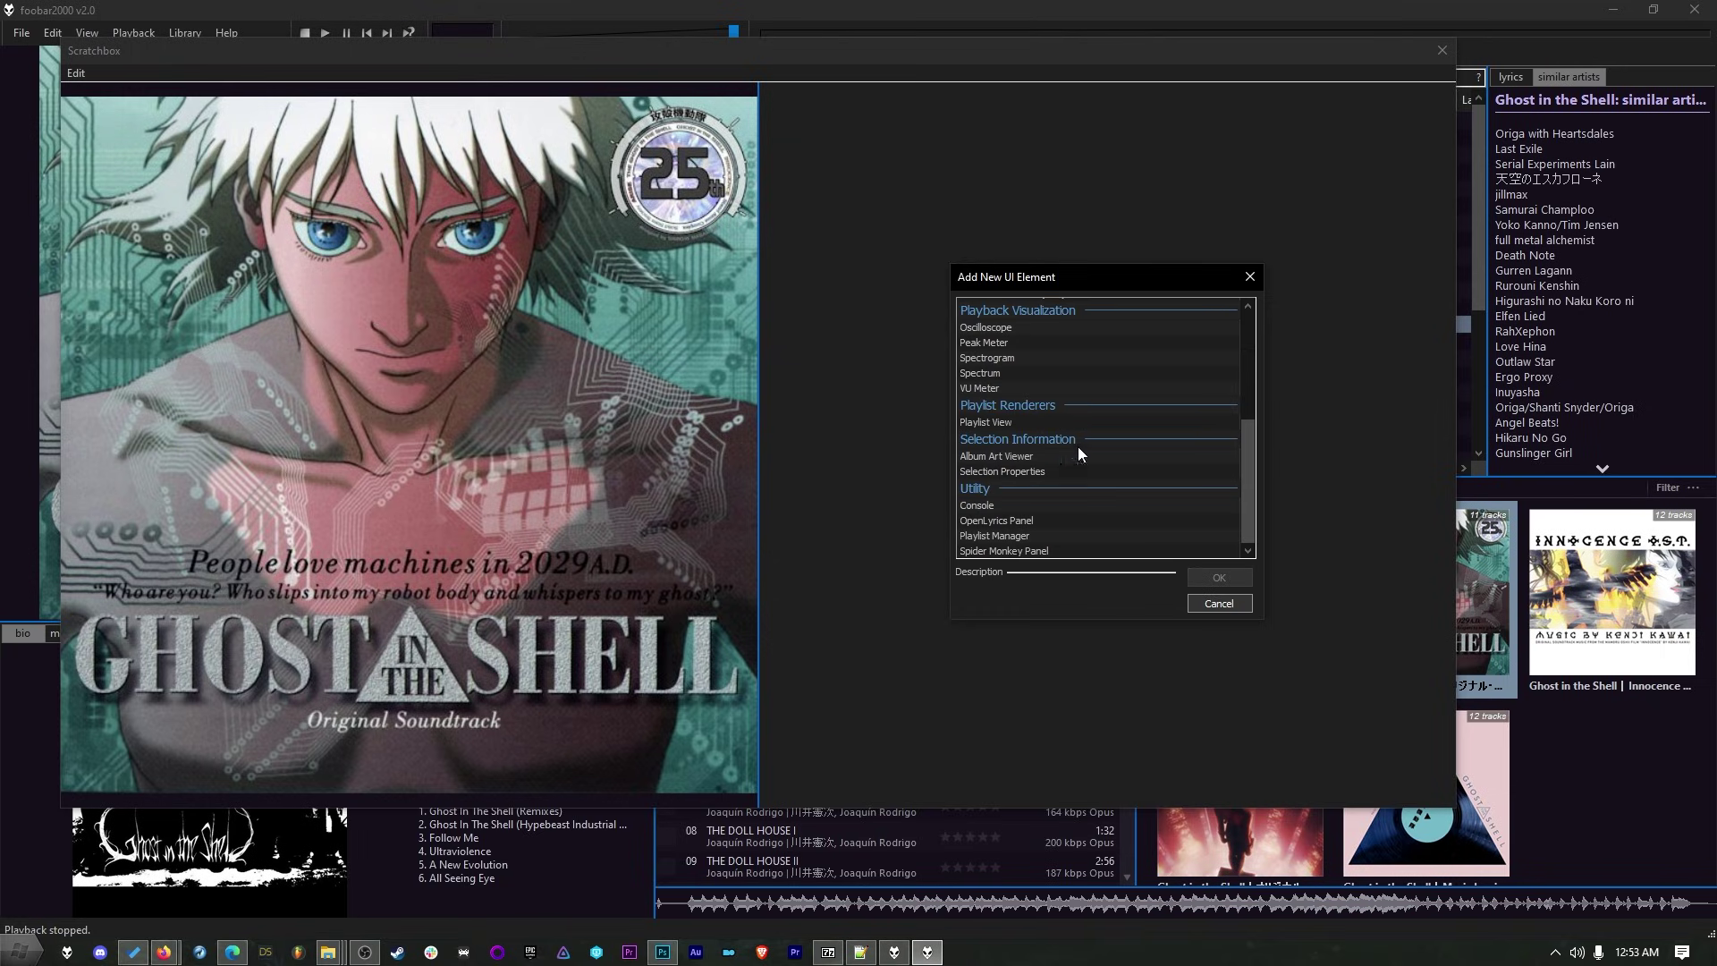
click(1020, 552)
click(1219, 578)
Import the jsplaylist-mod sample script from foo_spider_monkey_panel's samples folder into the Spider Monkey Panel, apply it and look through the playlist
right_click(1083, 376)
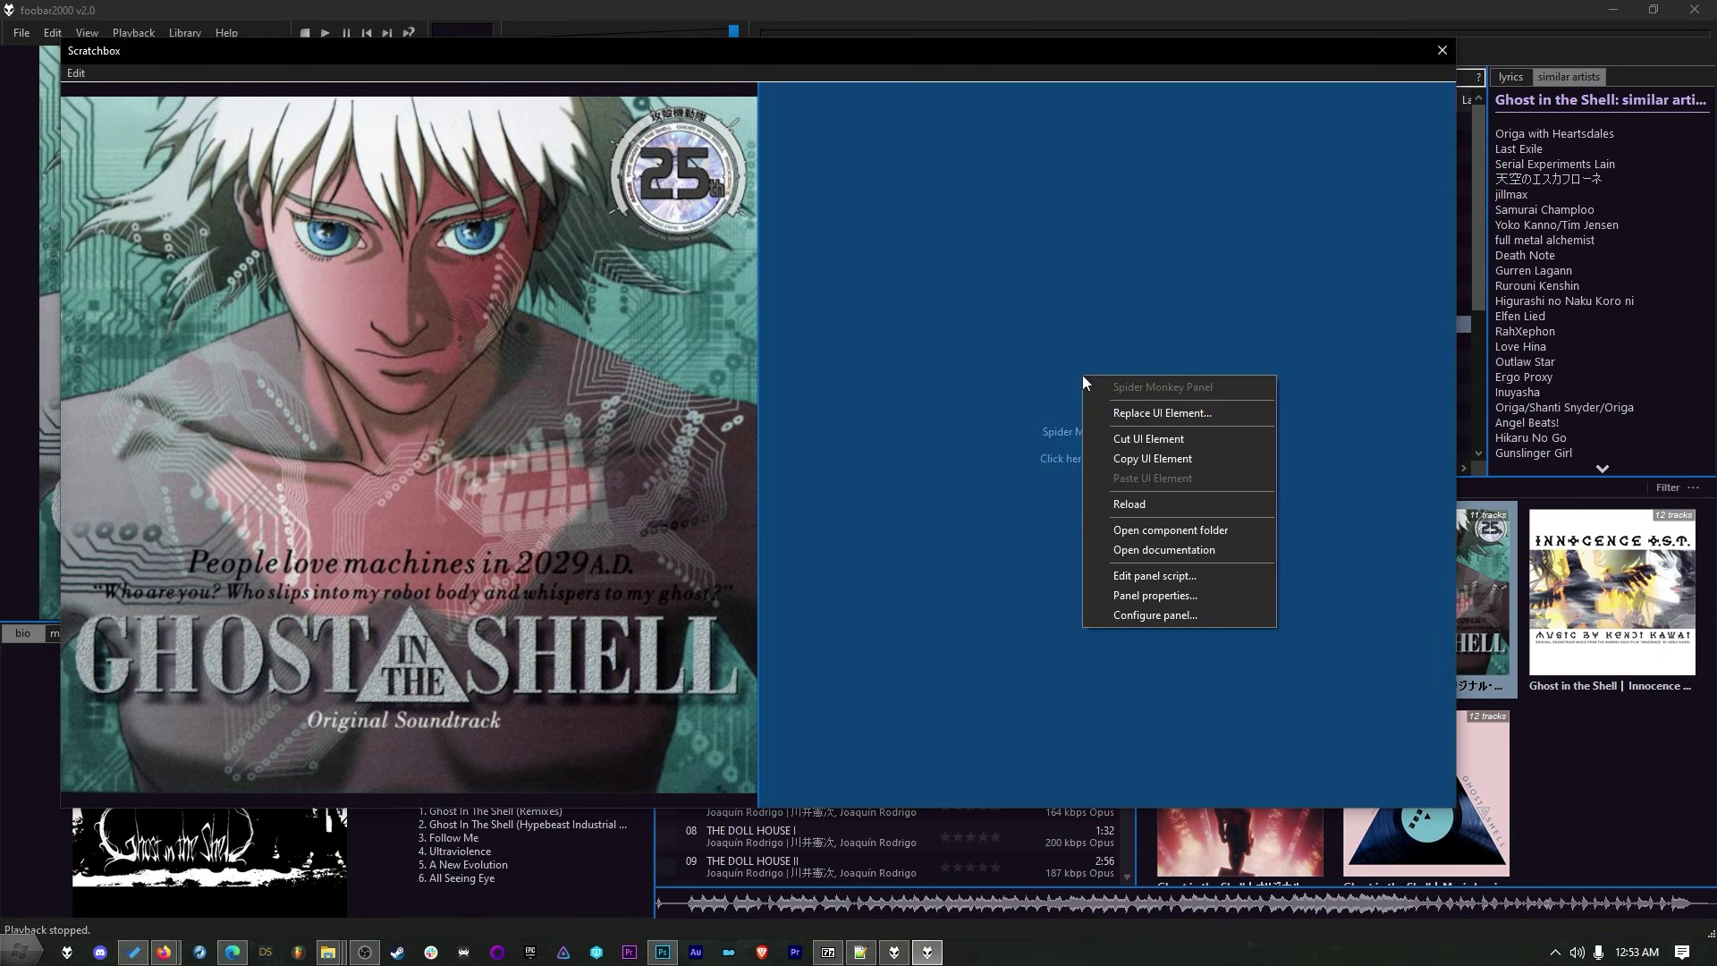
click(1205, 577)
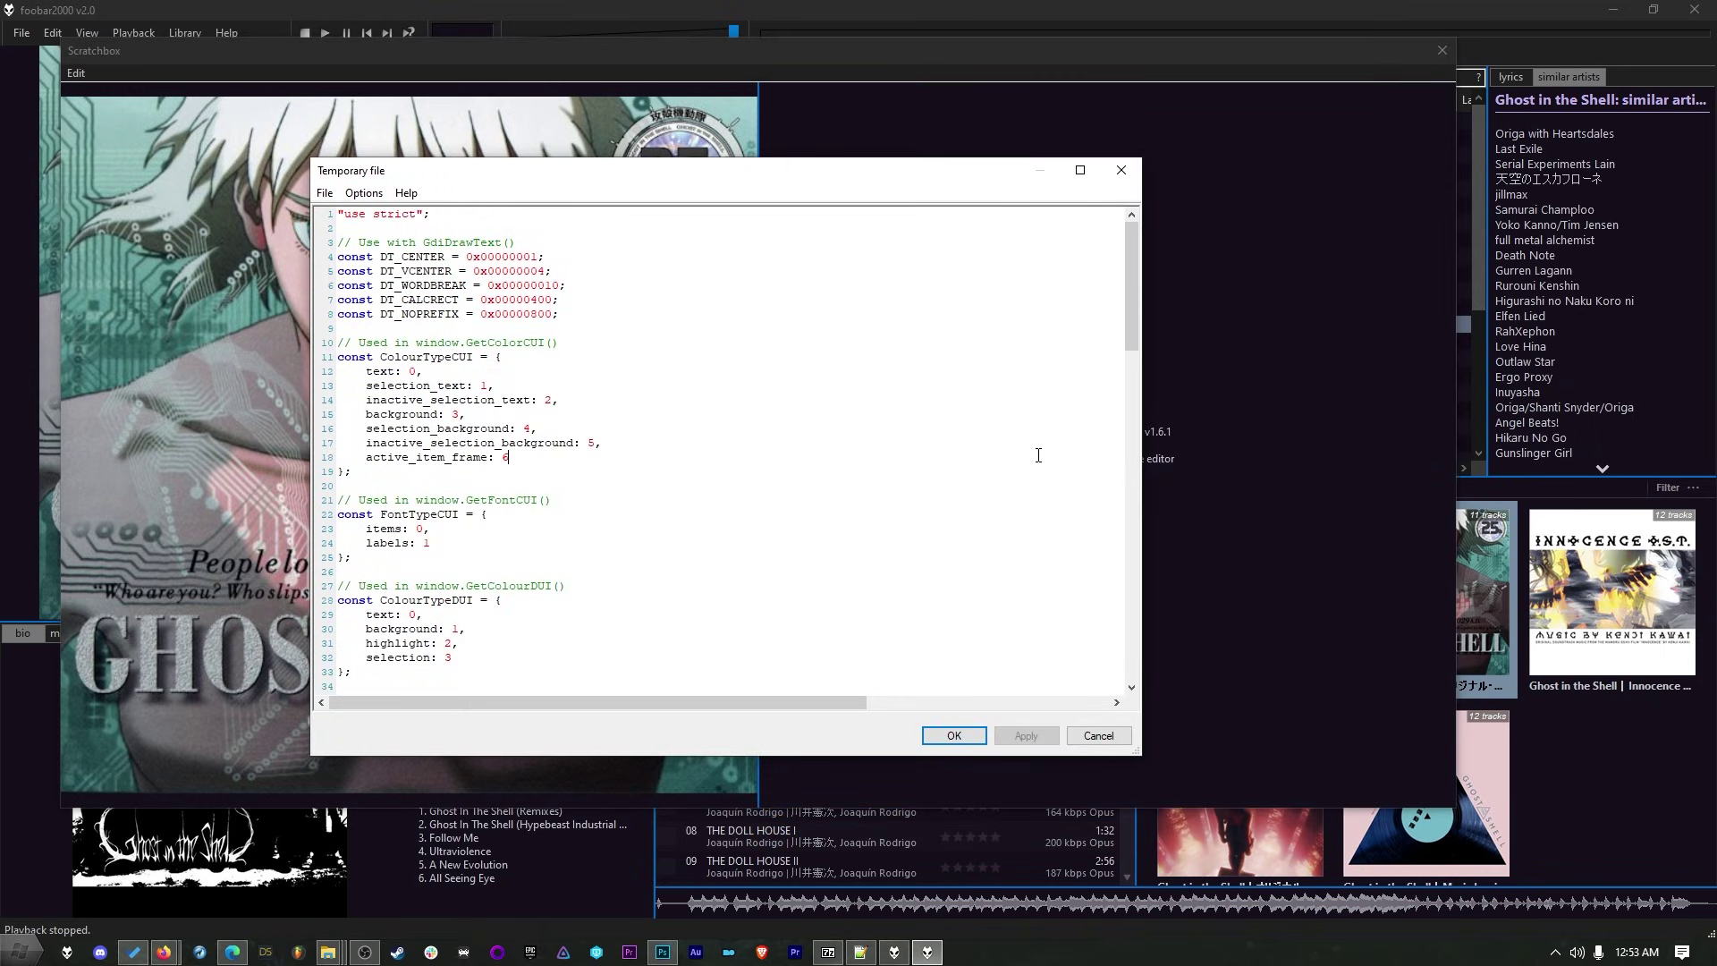
click(325, 192)
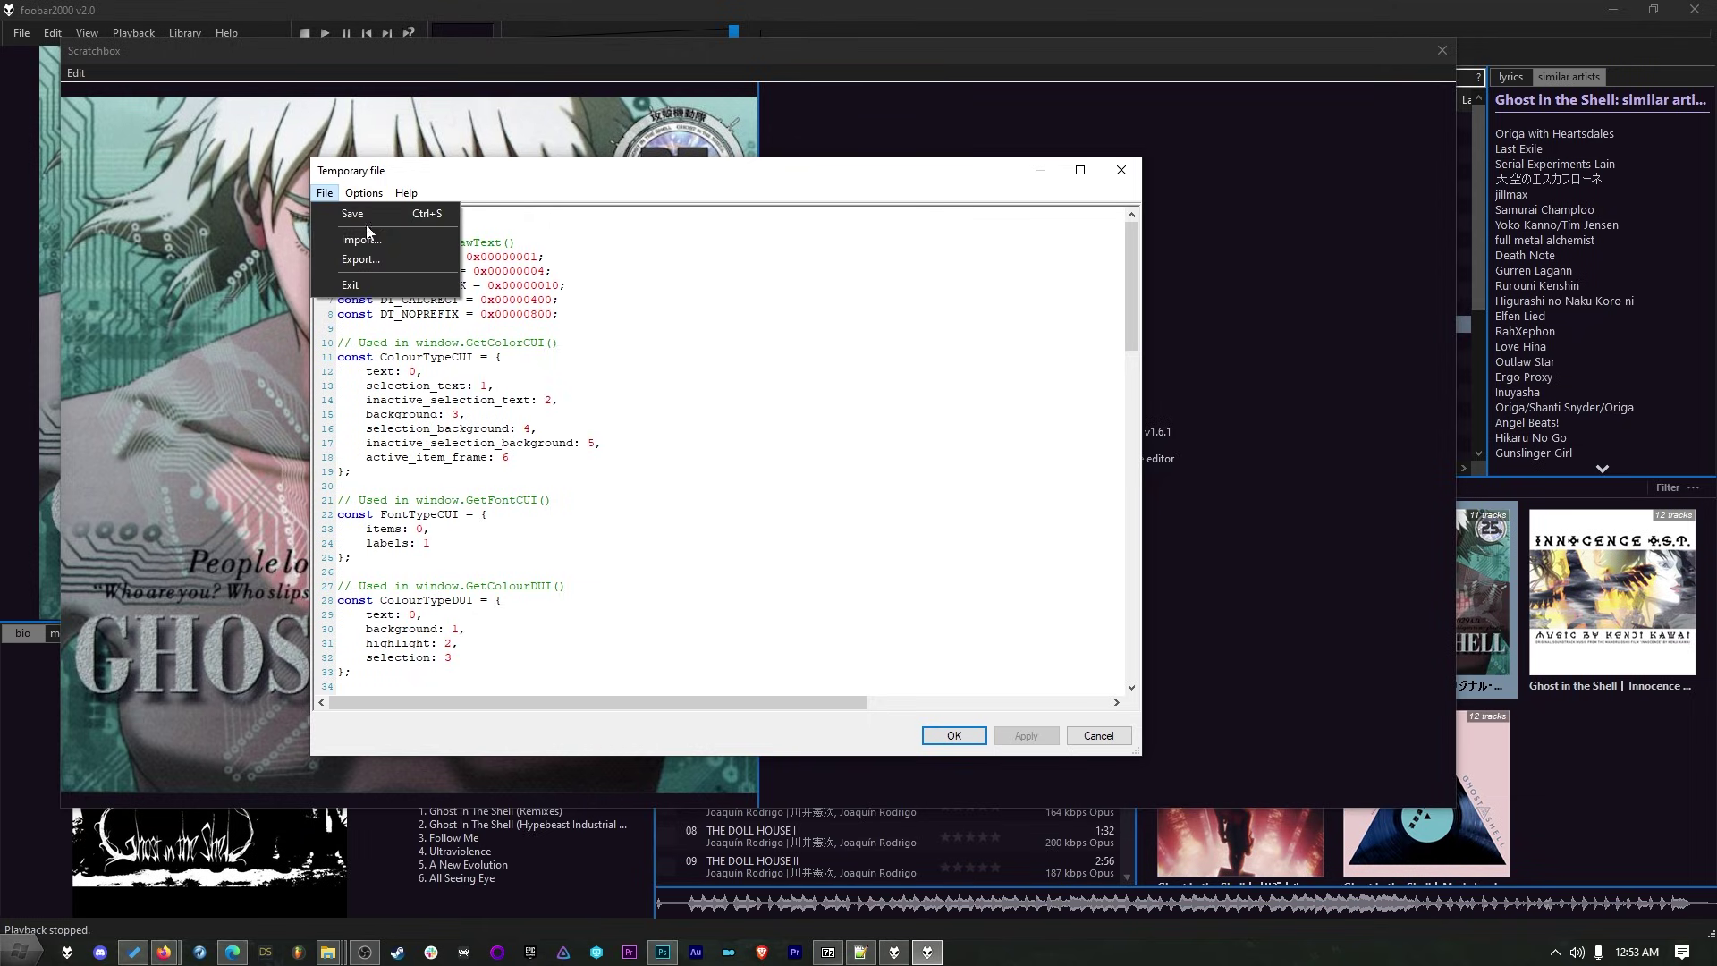
click(433, 292)
double_click(524, 400)
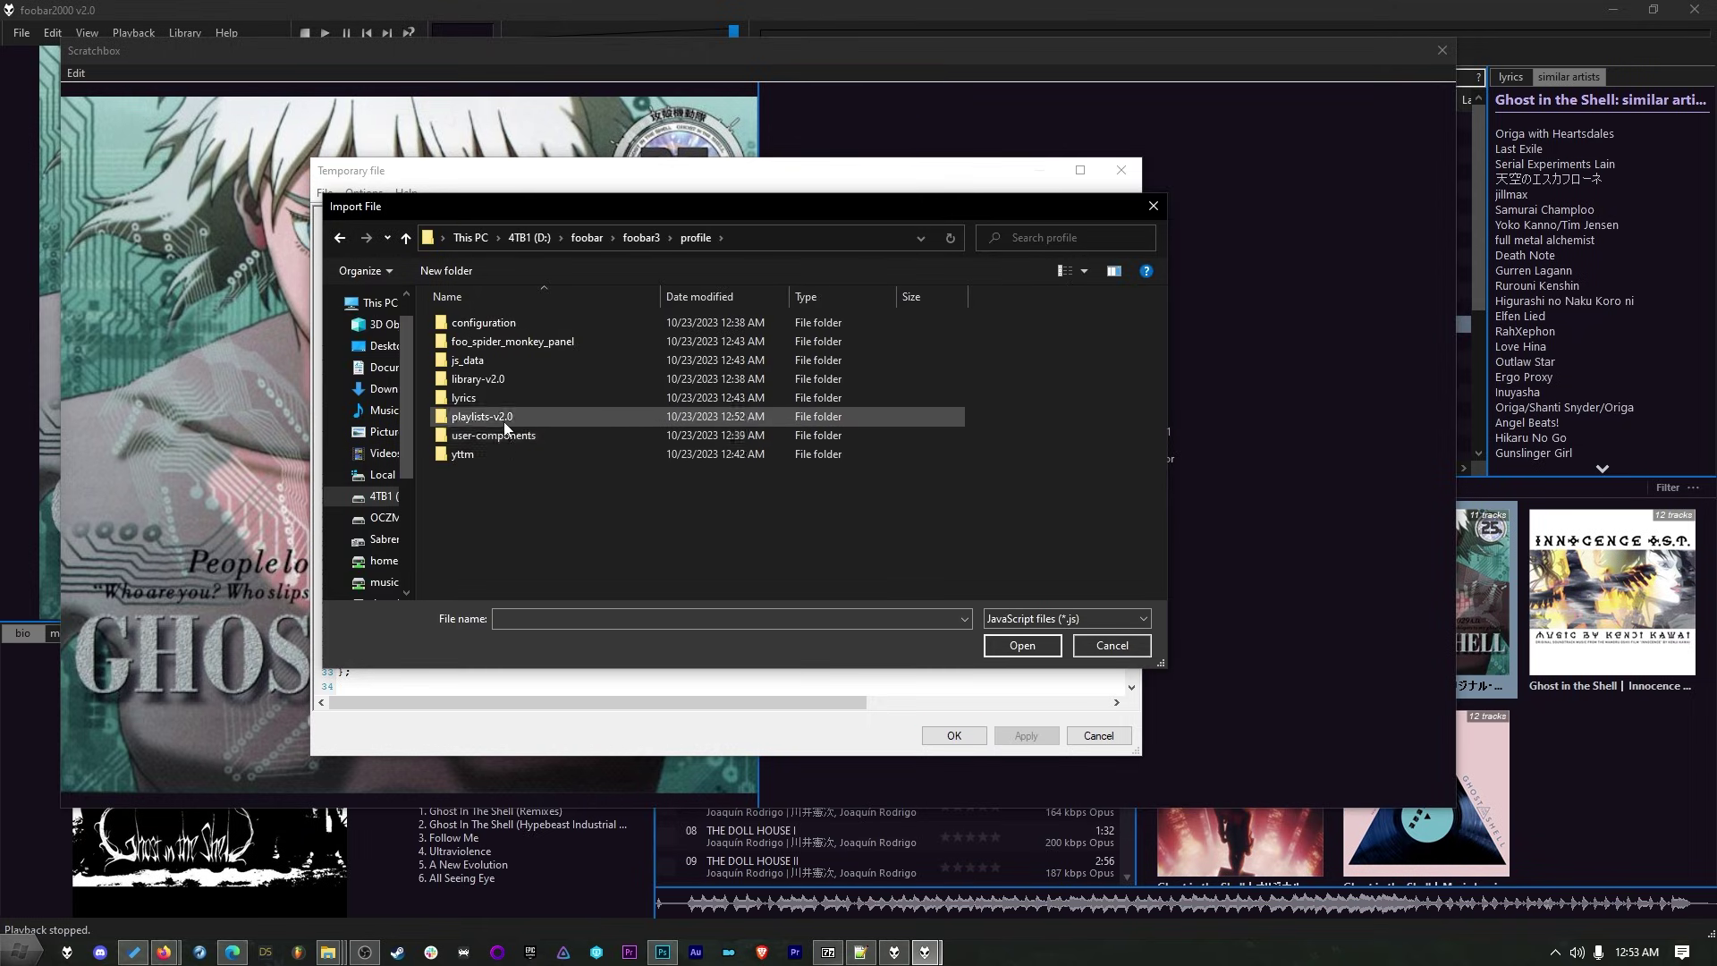
double_click(516, 439)
double_click(537, 345)
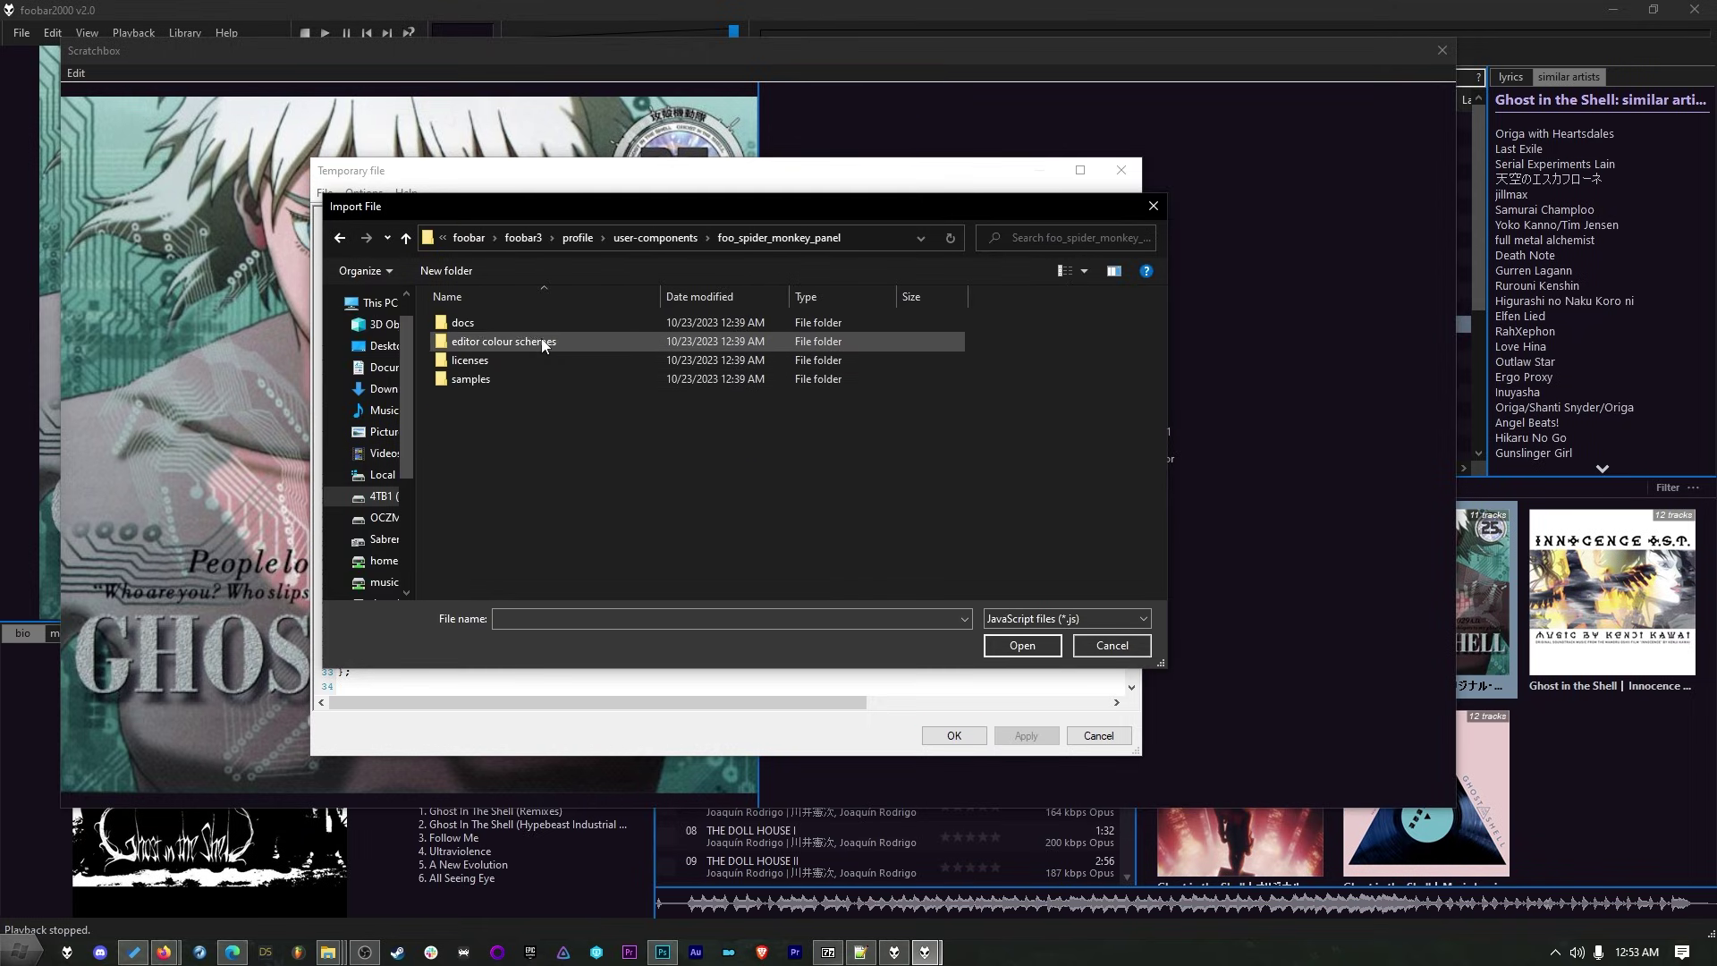
double_click(468, 377)
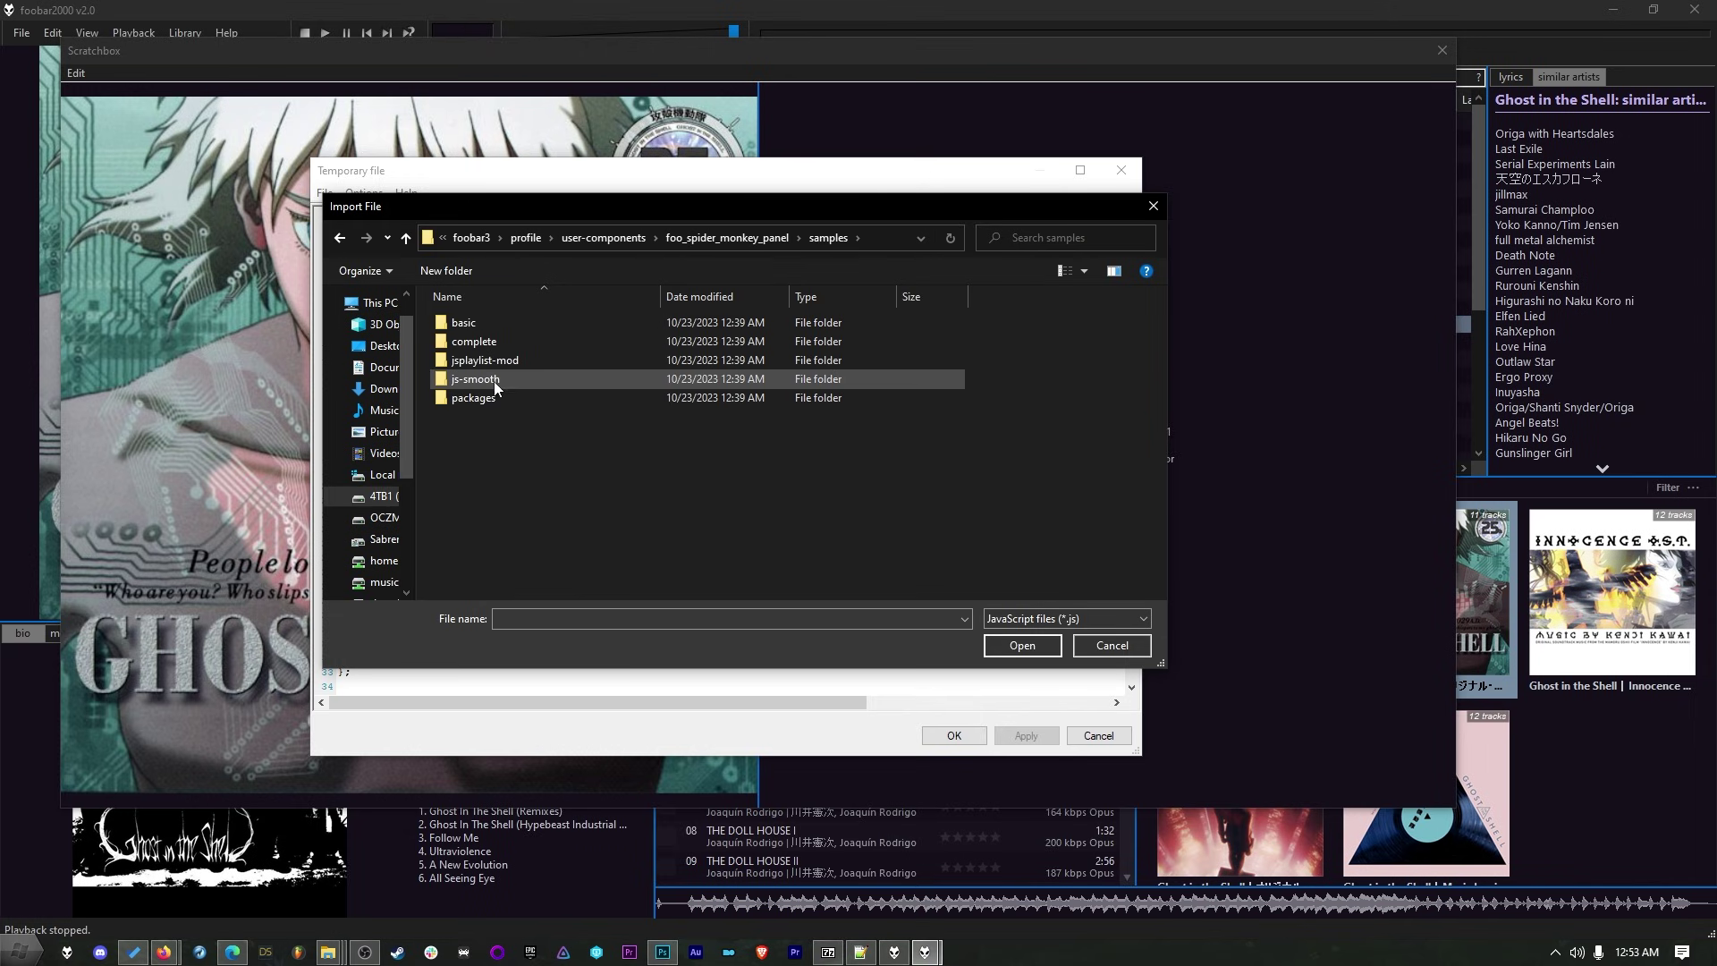
double_click(506, 368)
double_click(506, 368)
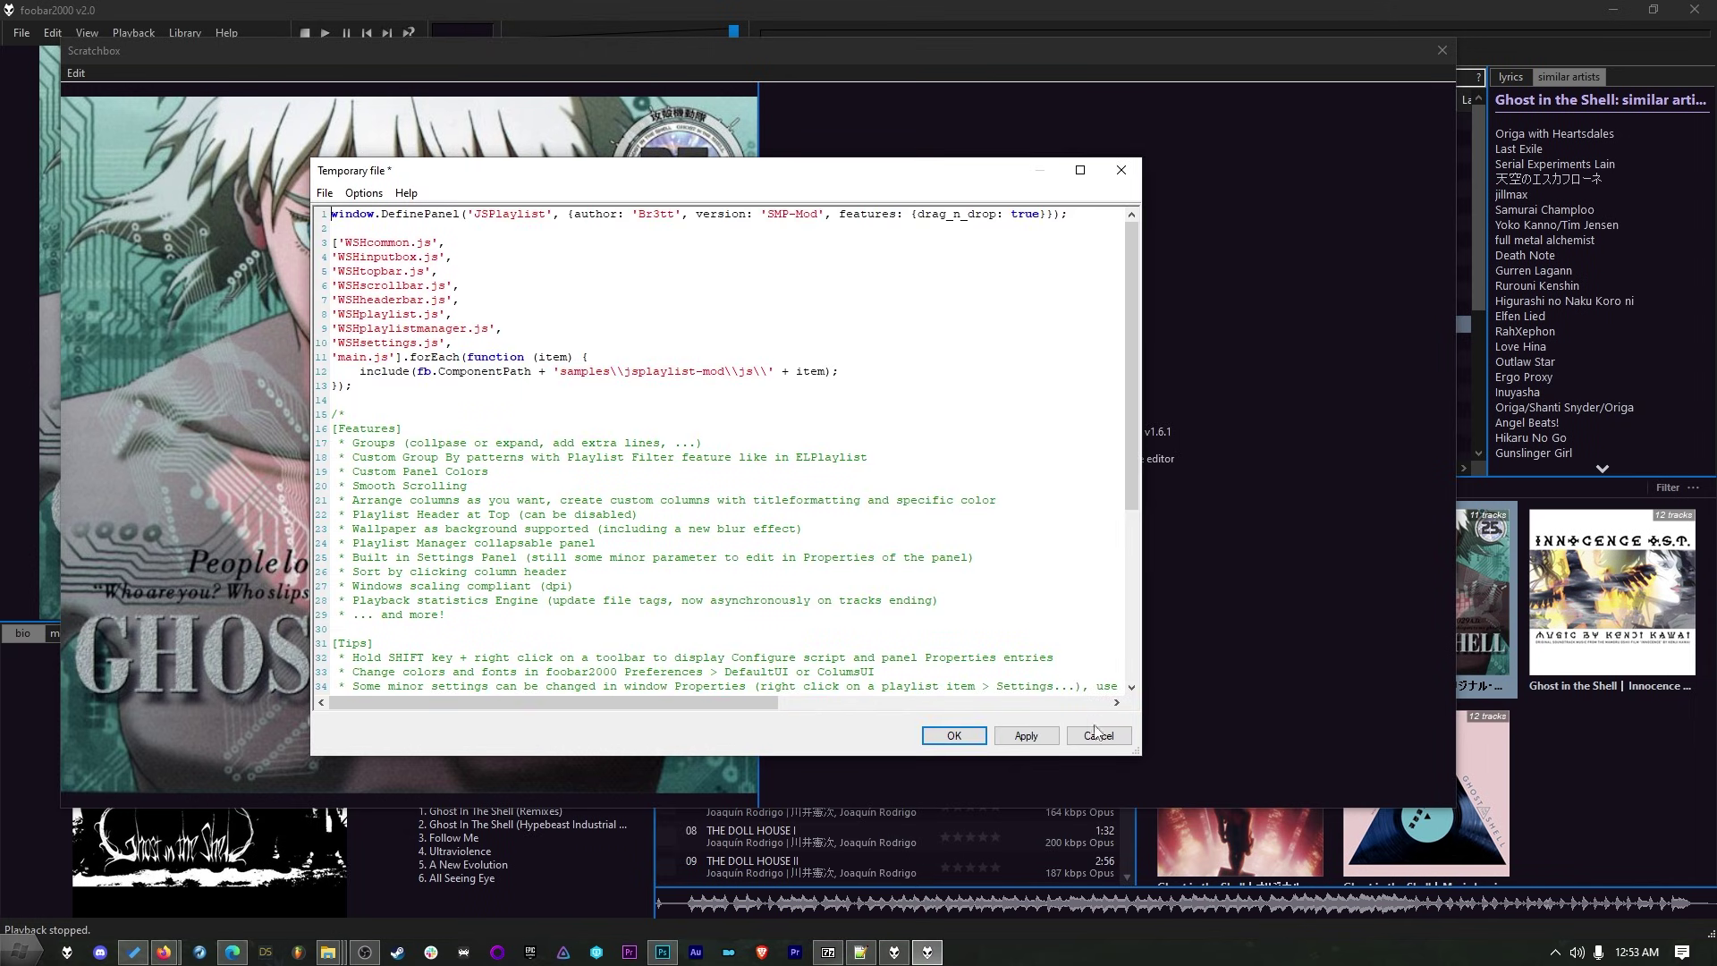
click(1001, 728)
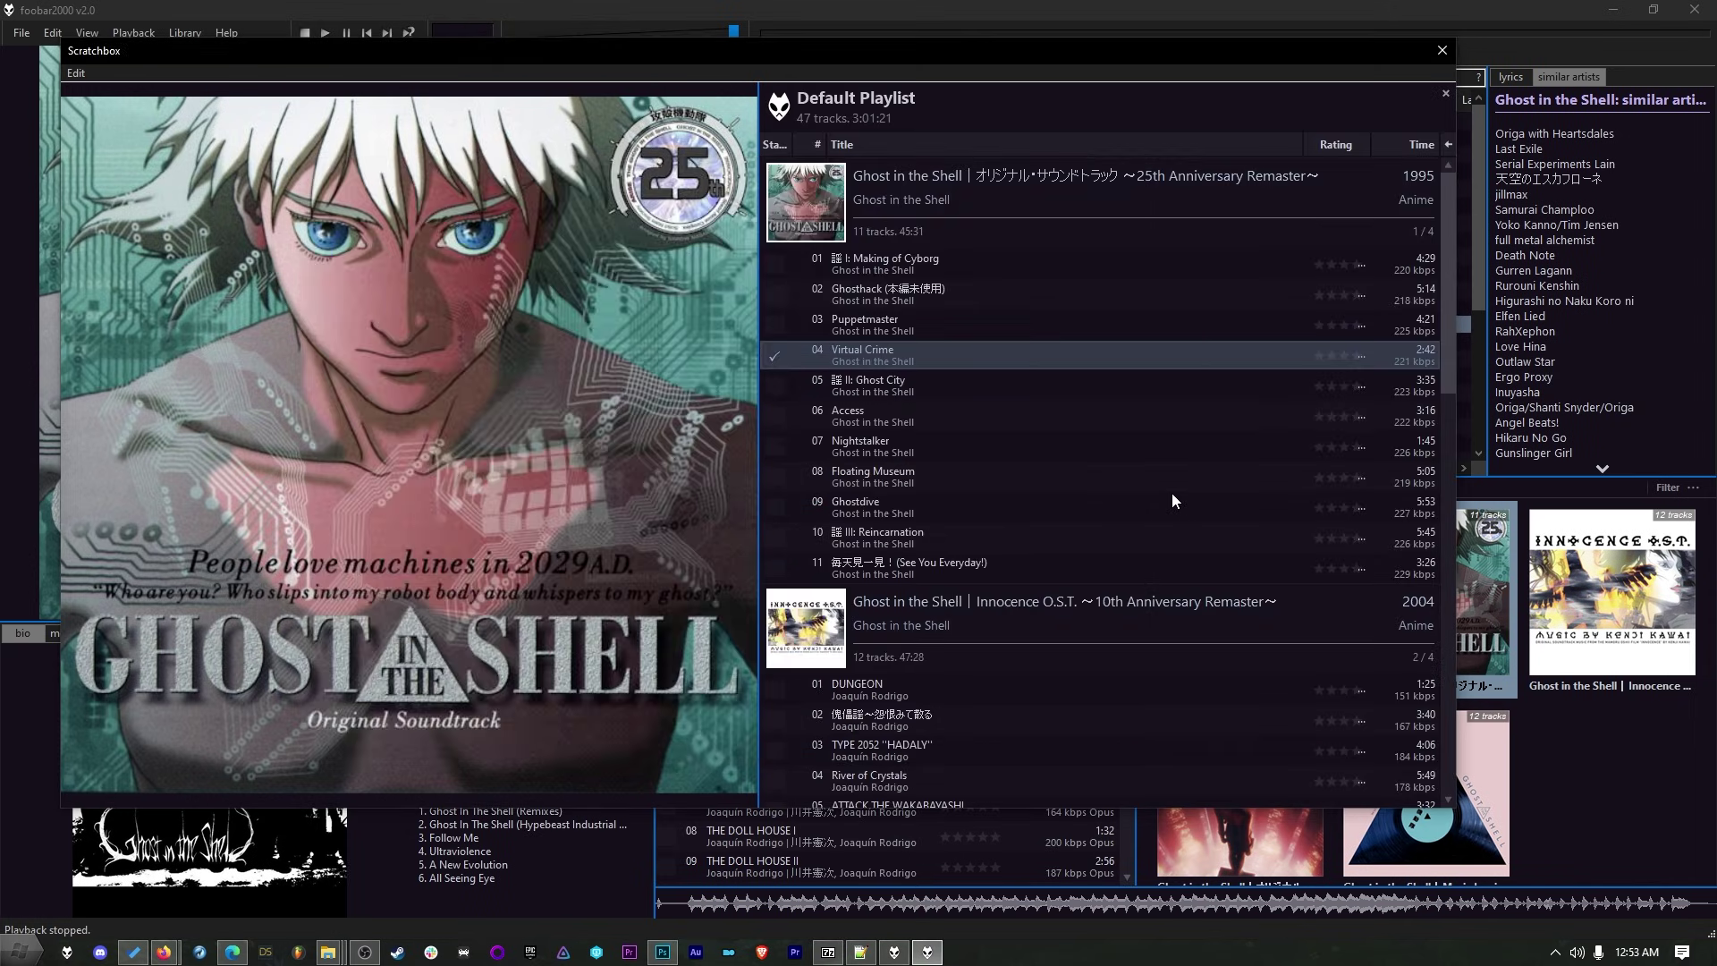
scroll(1138, 490, down, 10)
scroll(989, 375, up, 10)
Replace the scratchbox's playlist panel with a Splitter (top/bottom) container that keeps the playlist in its upper pane
right_click(991, 314)
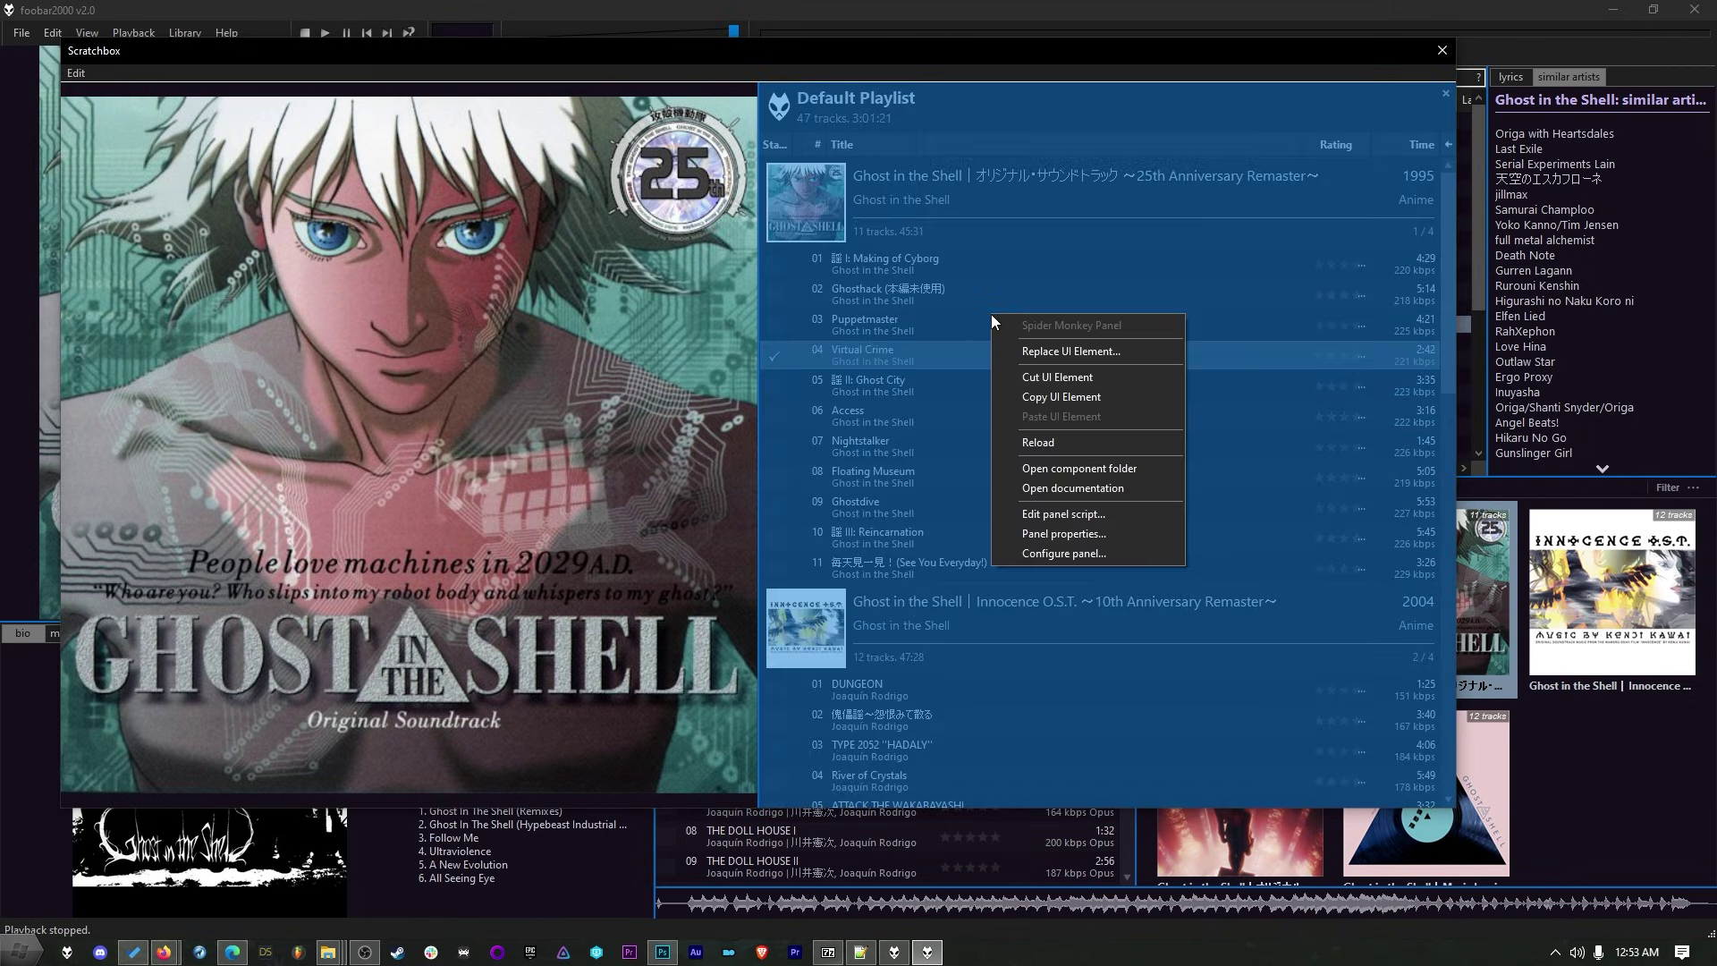
click(1093, 354)
scroll(1073, 358, up, 5)
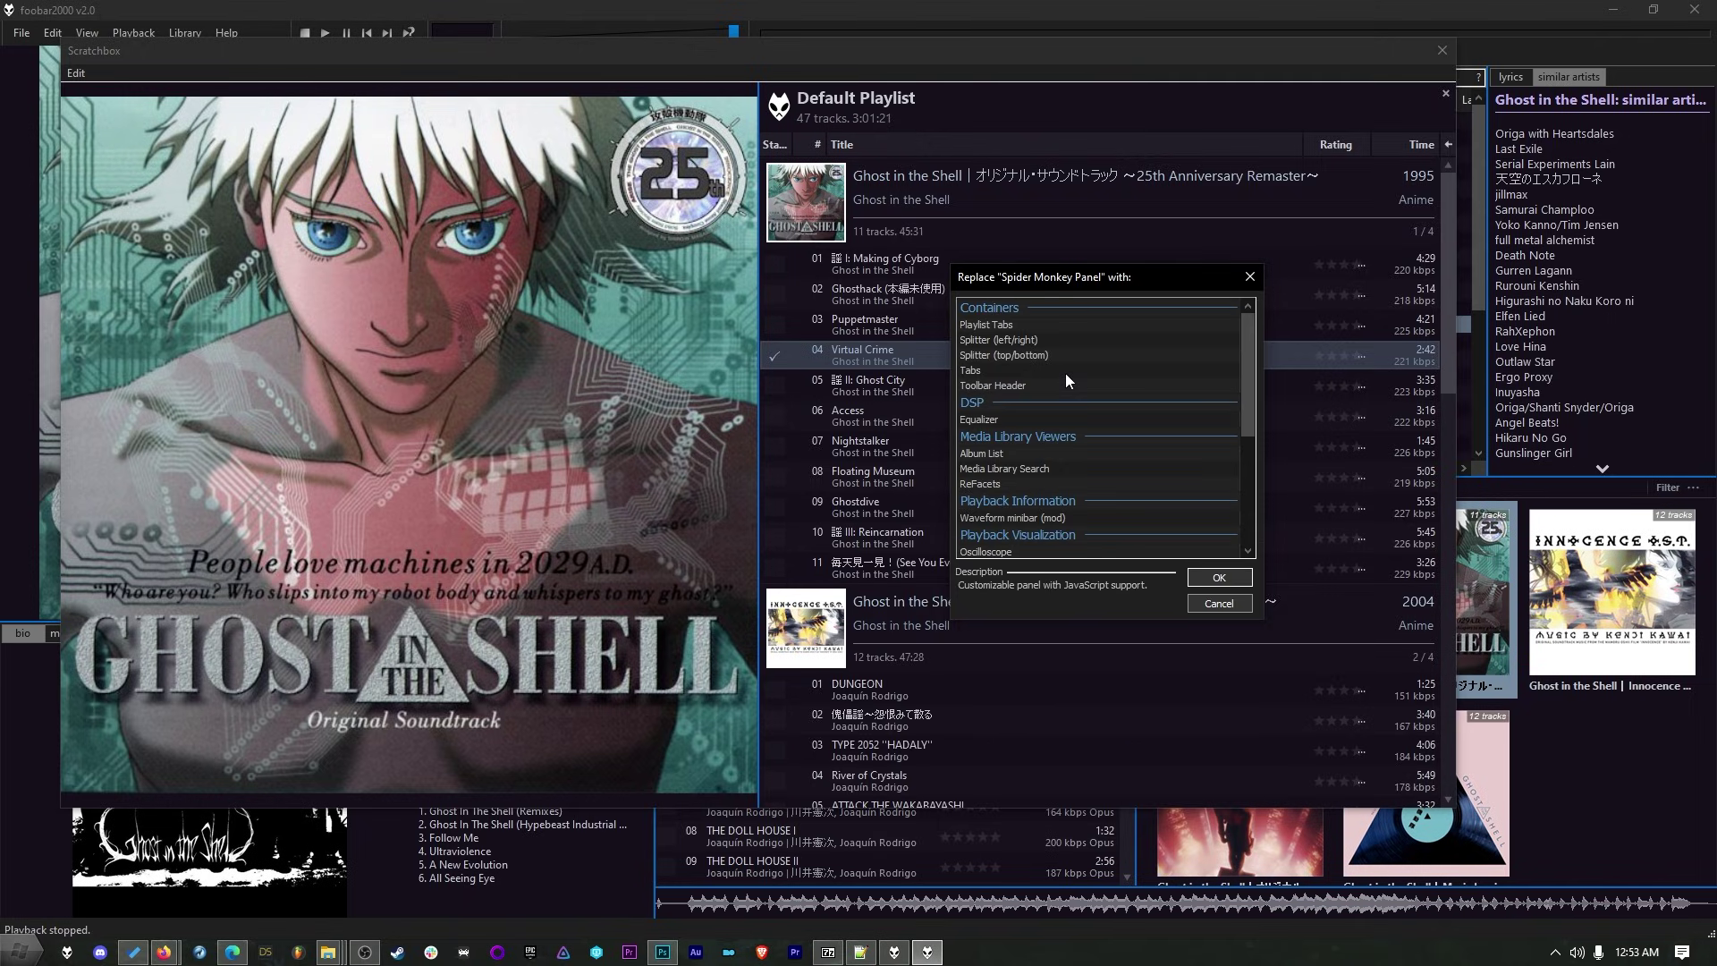
click(1021, 356)
click(1209, 577)
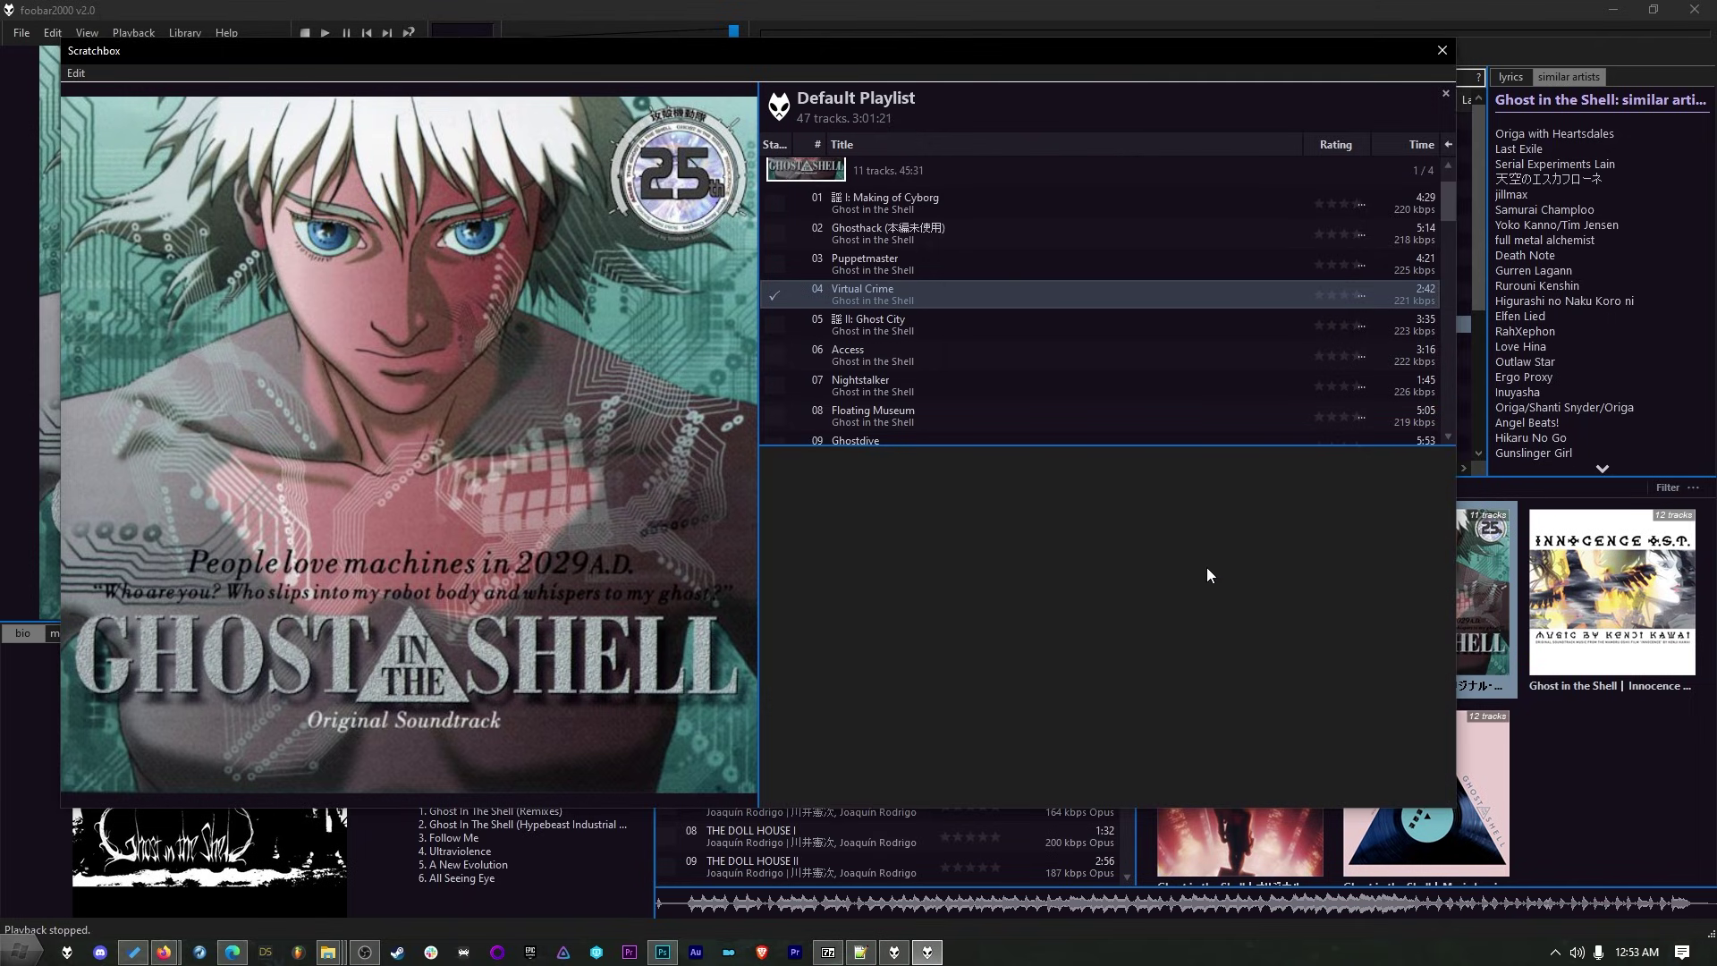
Copy the playlist panel from the upper pane and paste it into the empty pane below
right_click(985, 249)
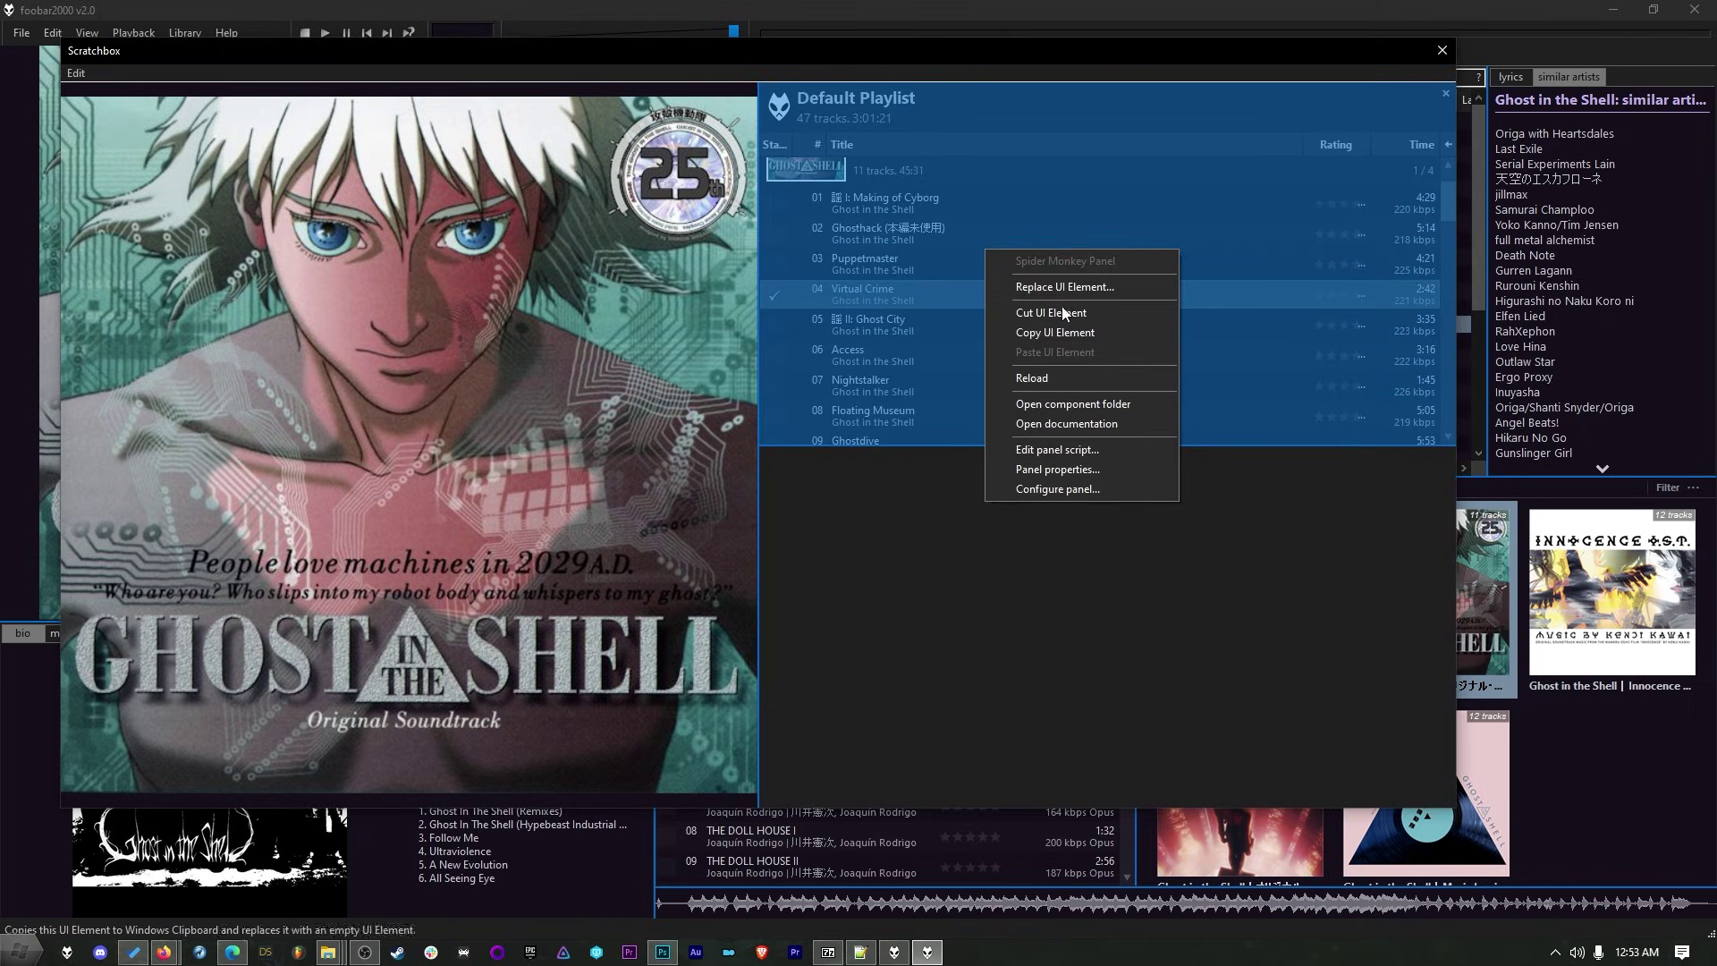
click(1088, 331)
right_click(1114, 519)
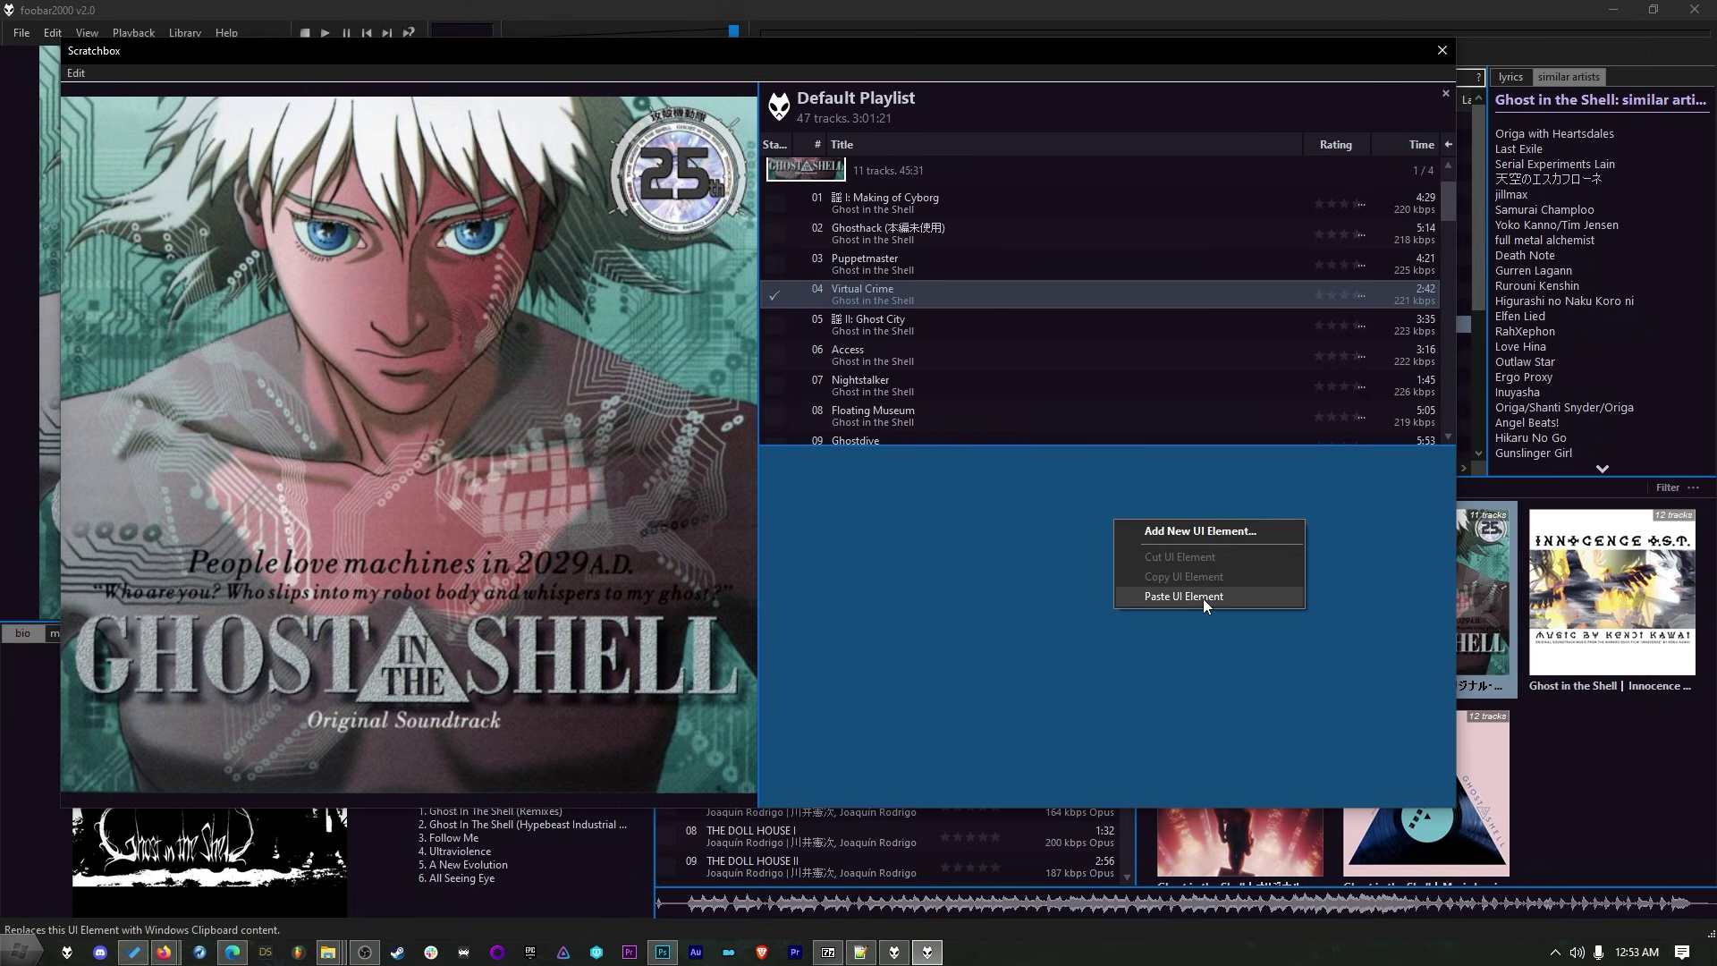
click(1204, 599)
Replace the upper playlist panel in the scratchbox with the ReFacets library viewer
right_click(1015, 314)
click(1118, 347)
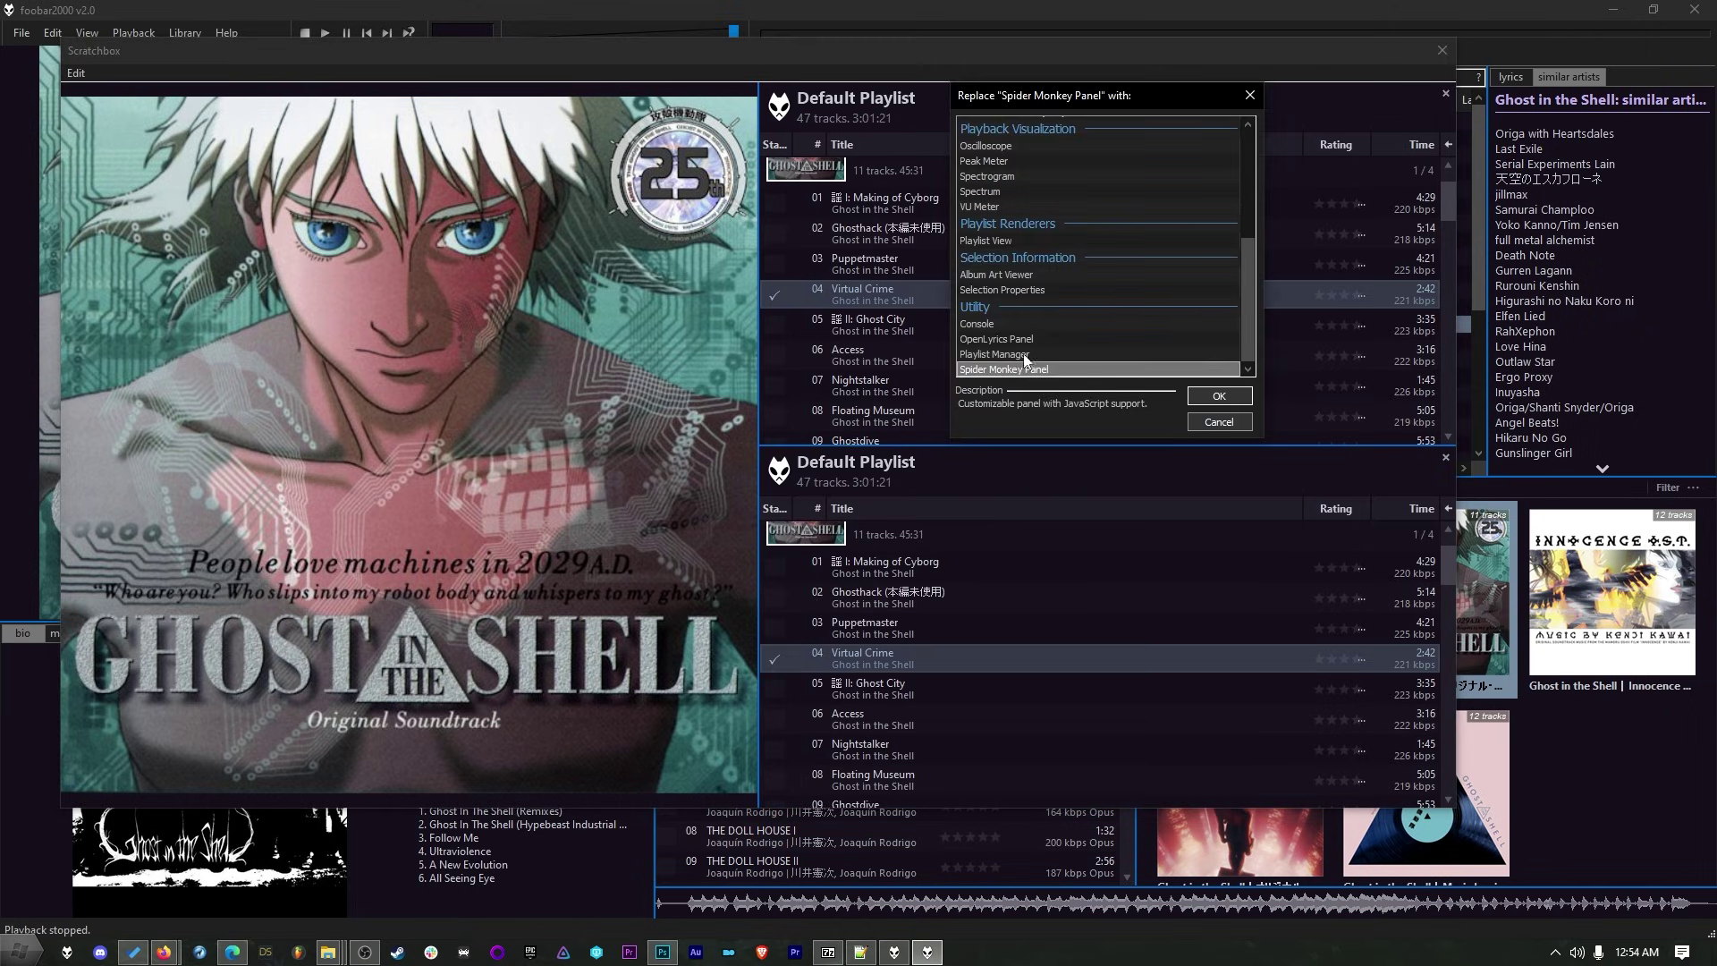
scroll(1036, 335, up, 3)
scroll(1036, 320, up, 3)
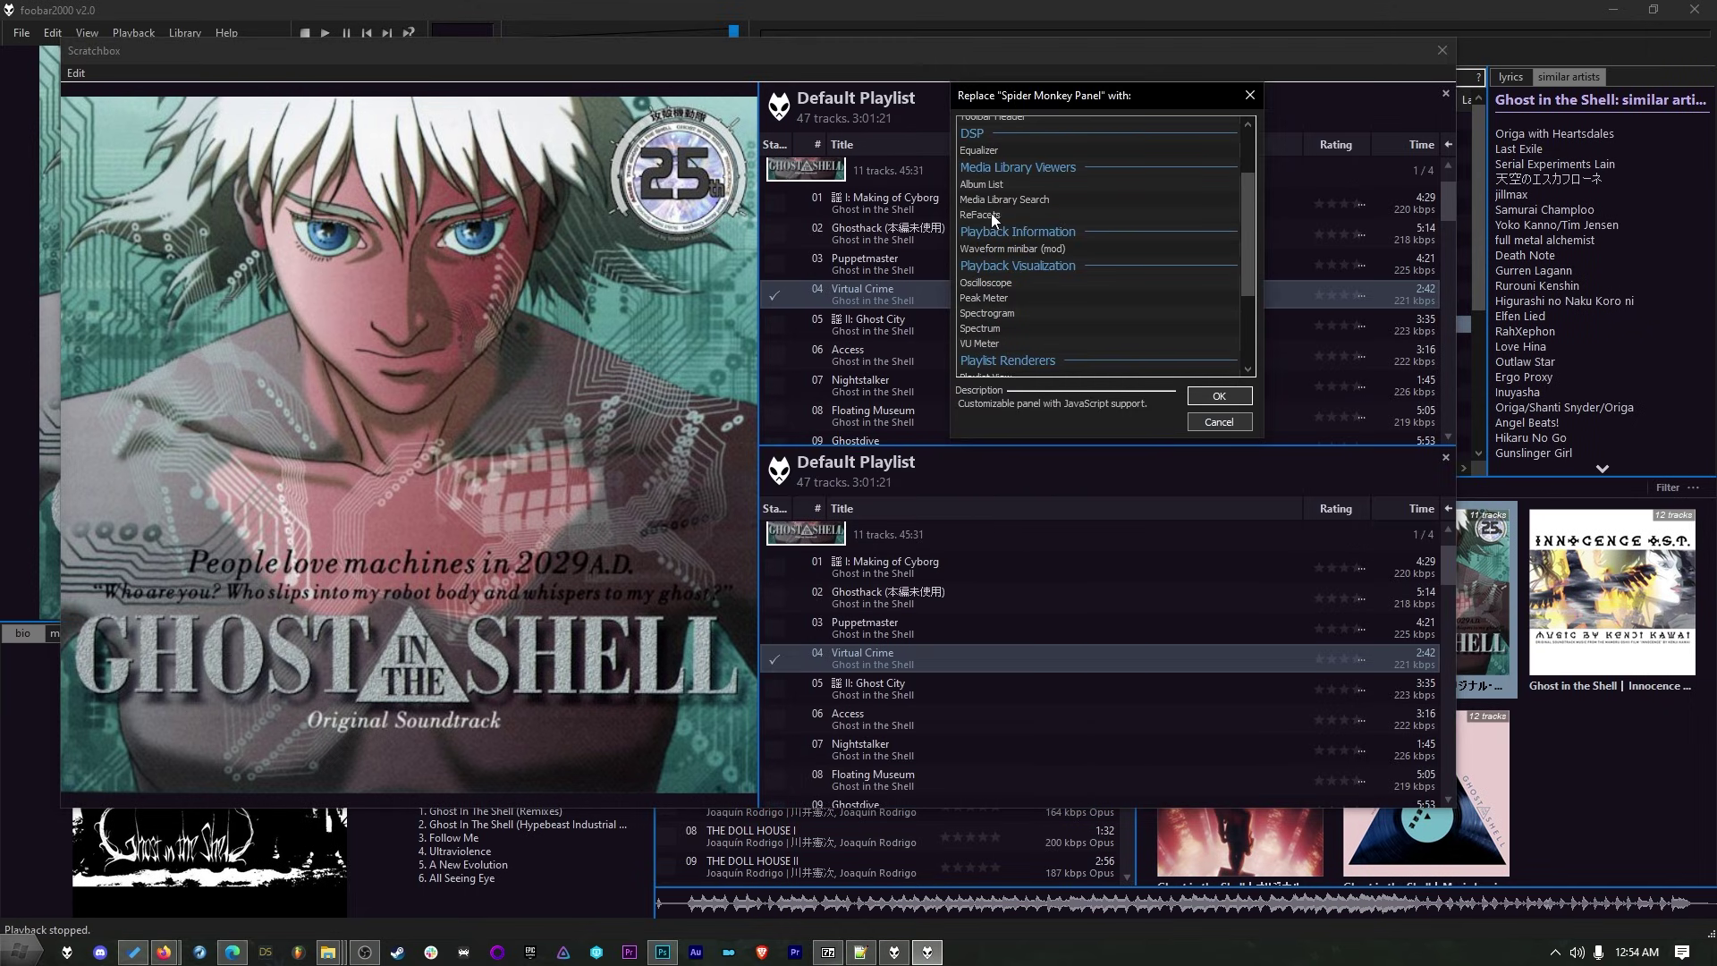
click(1047, 215)
click(1226, 399)
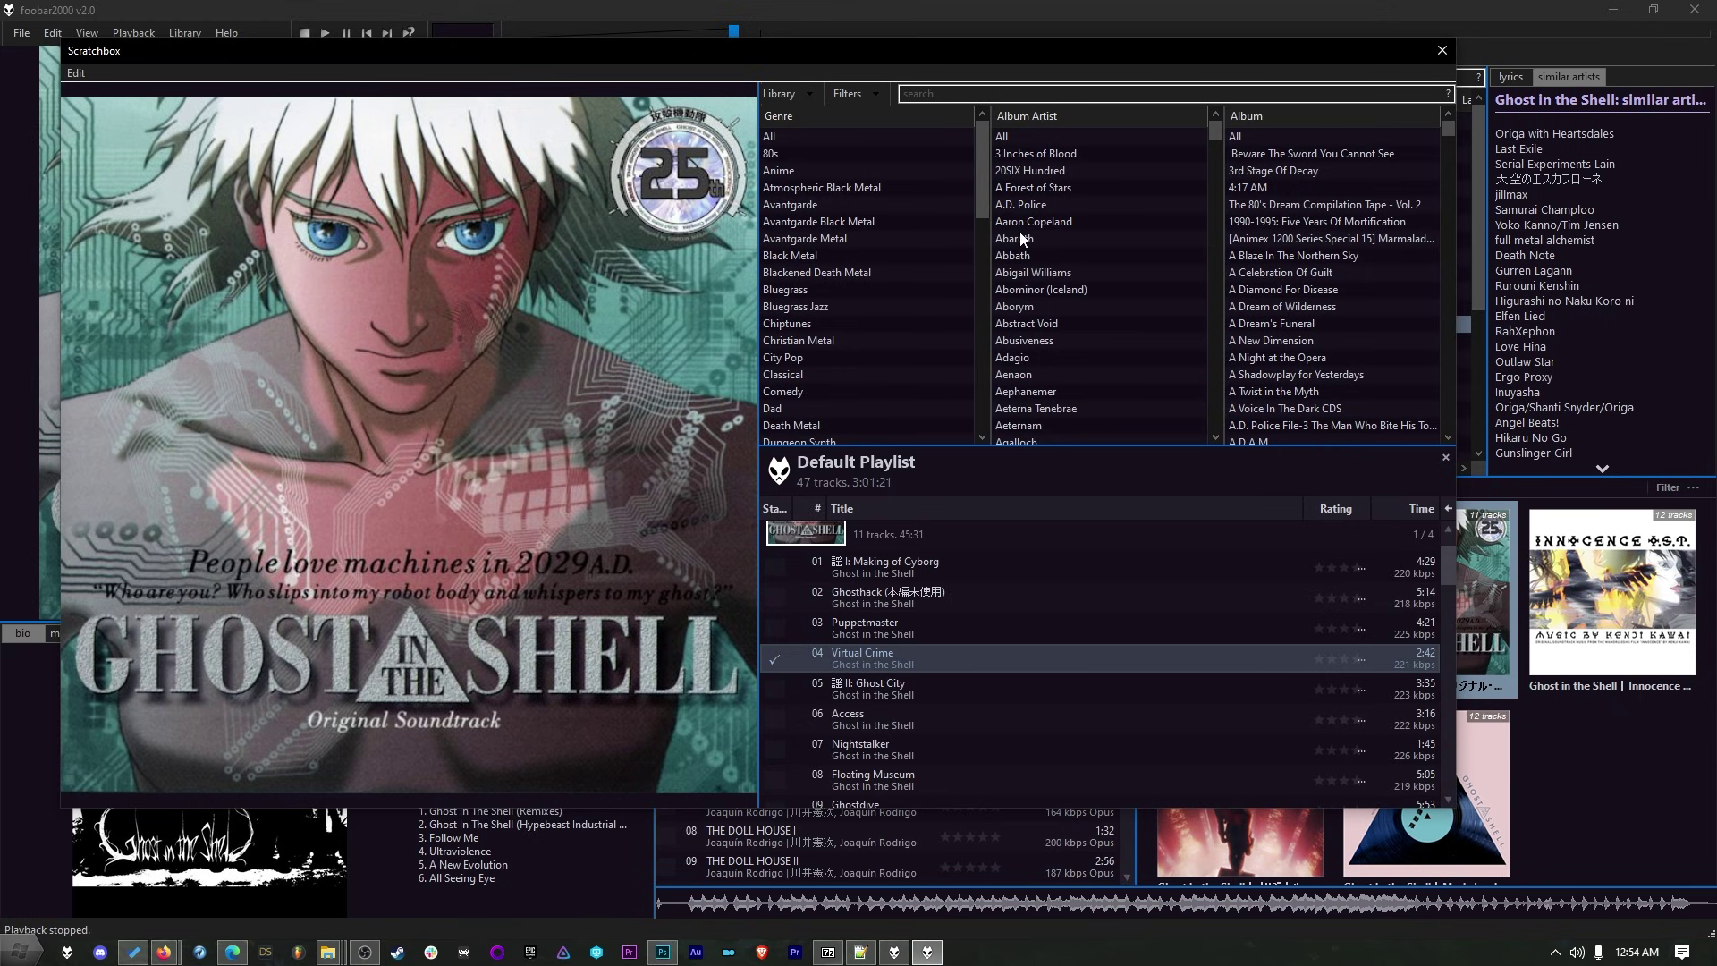
Choose A Forest of Stars in ReFacets, play the album The Corpse of Rebirth and look through the lower playlist
click(1033, 187)
double_click(1279, 187)
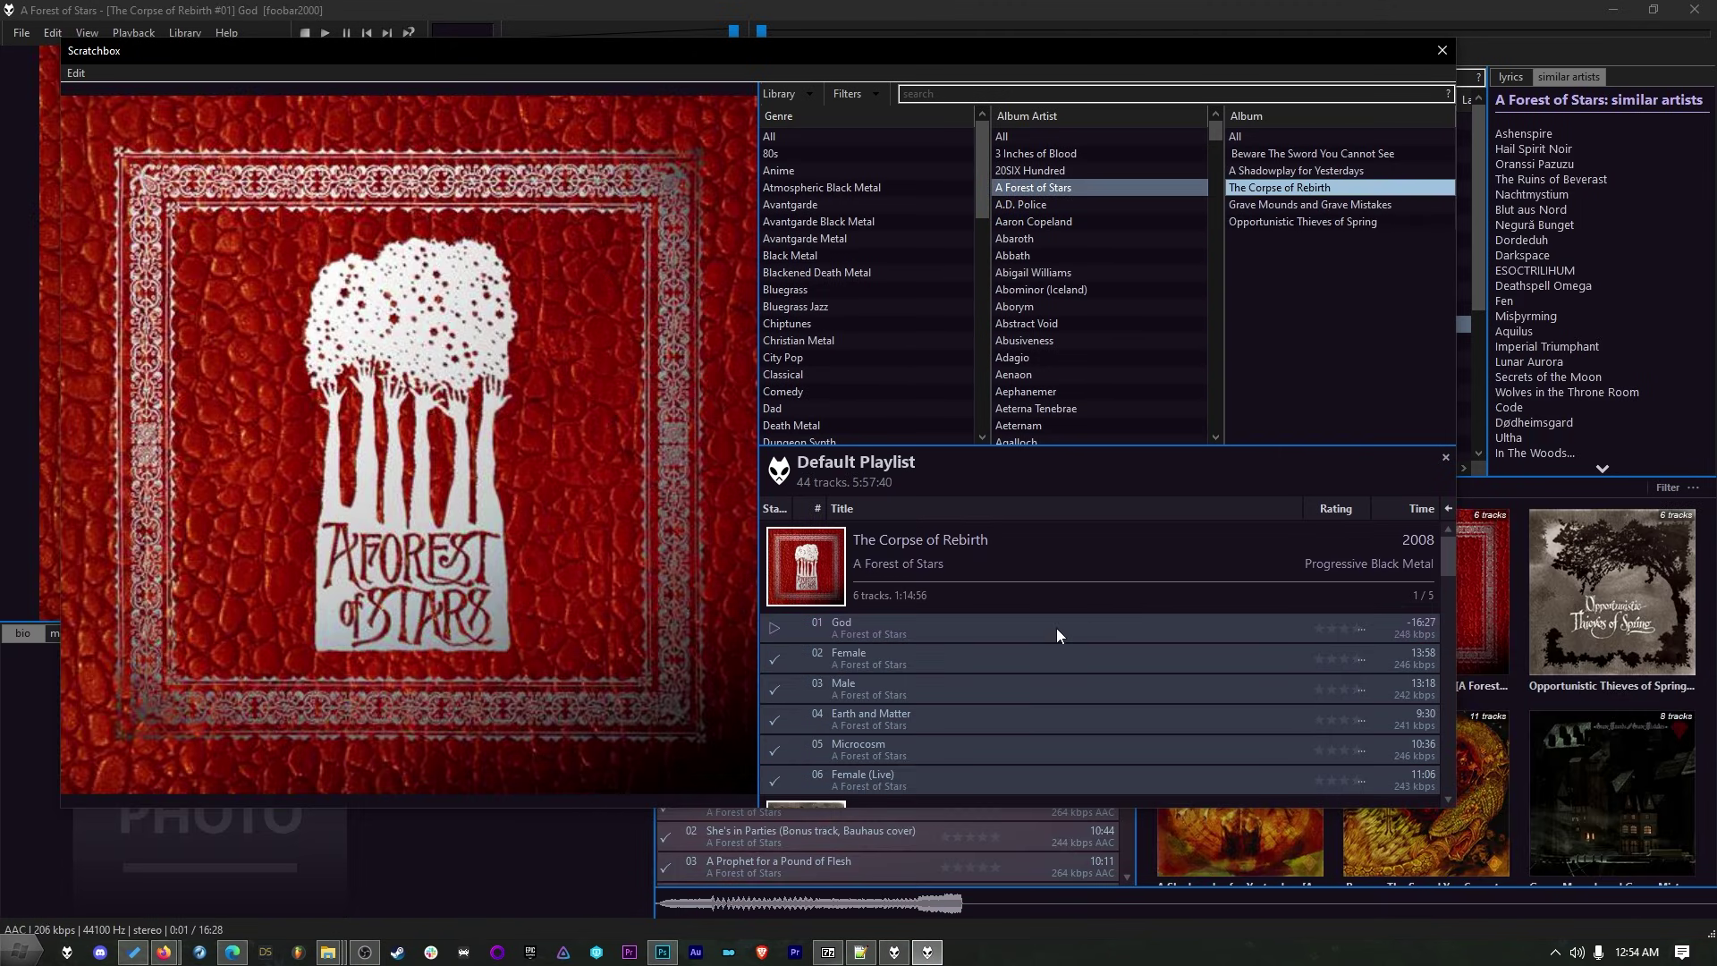
scroll(1056, 628, down, 5)
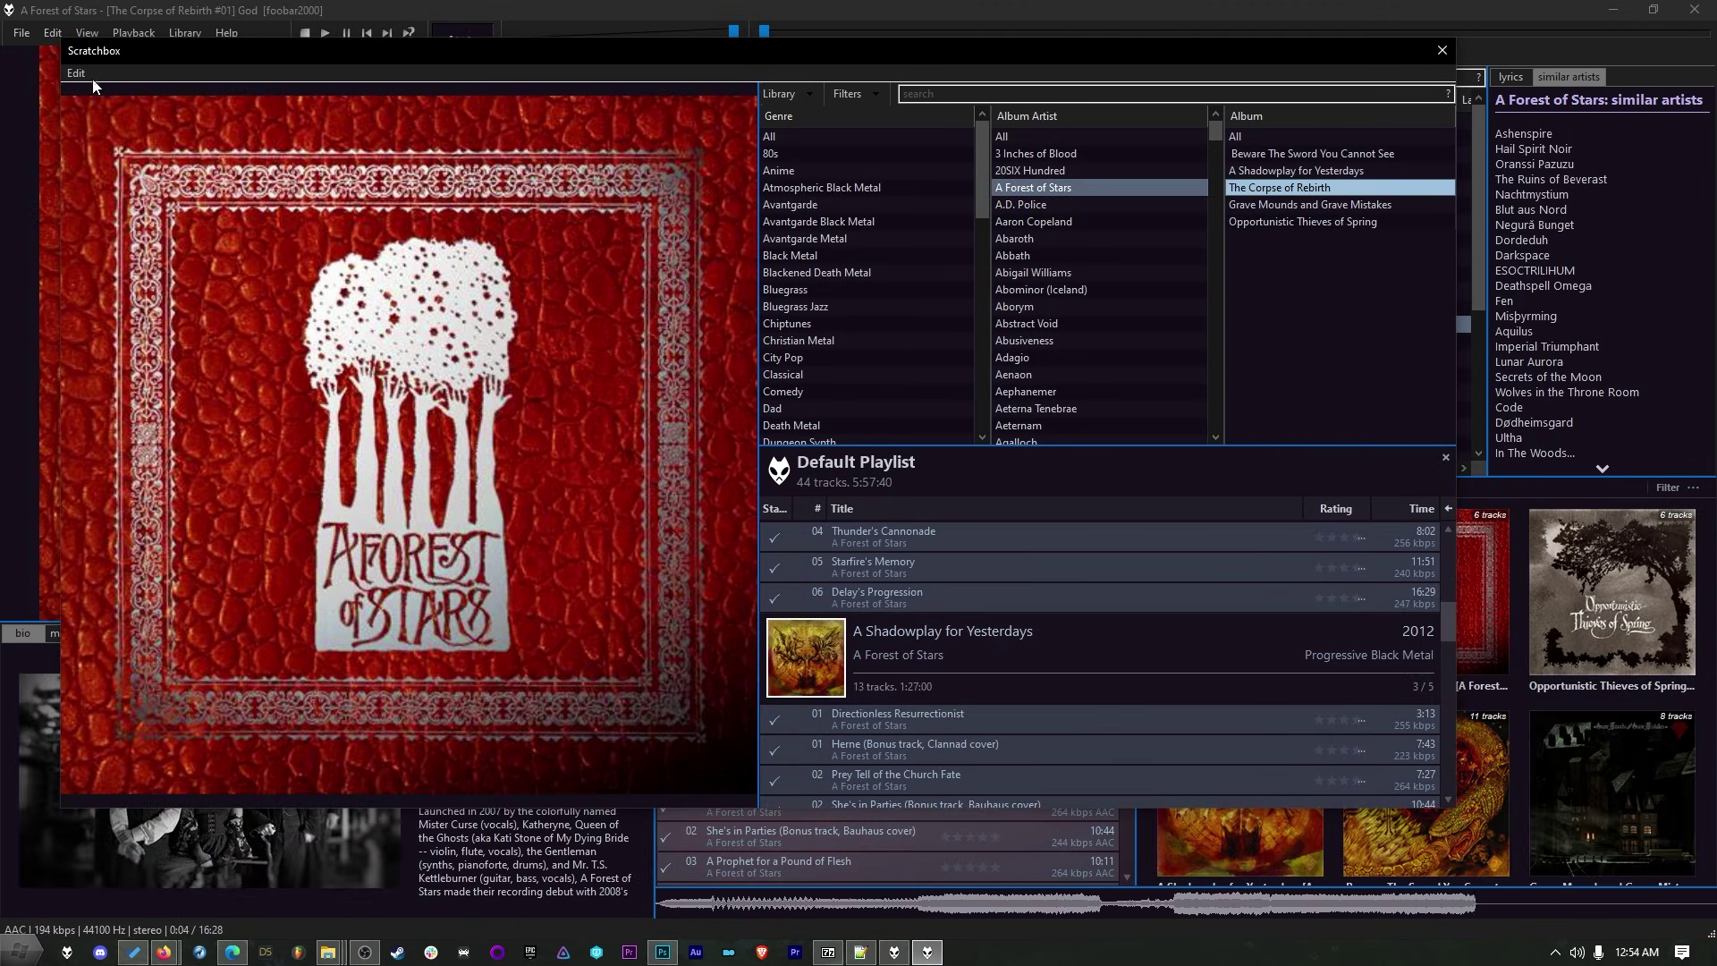
Look at the scratchbox's import, export and apply-layout options, and close the scratchbox without applying its layout
click(76, 73)
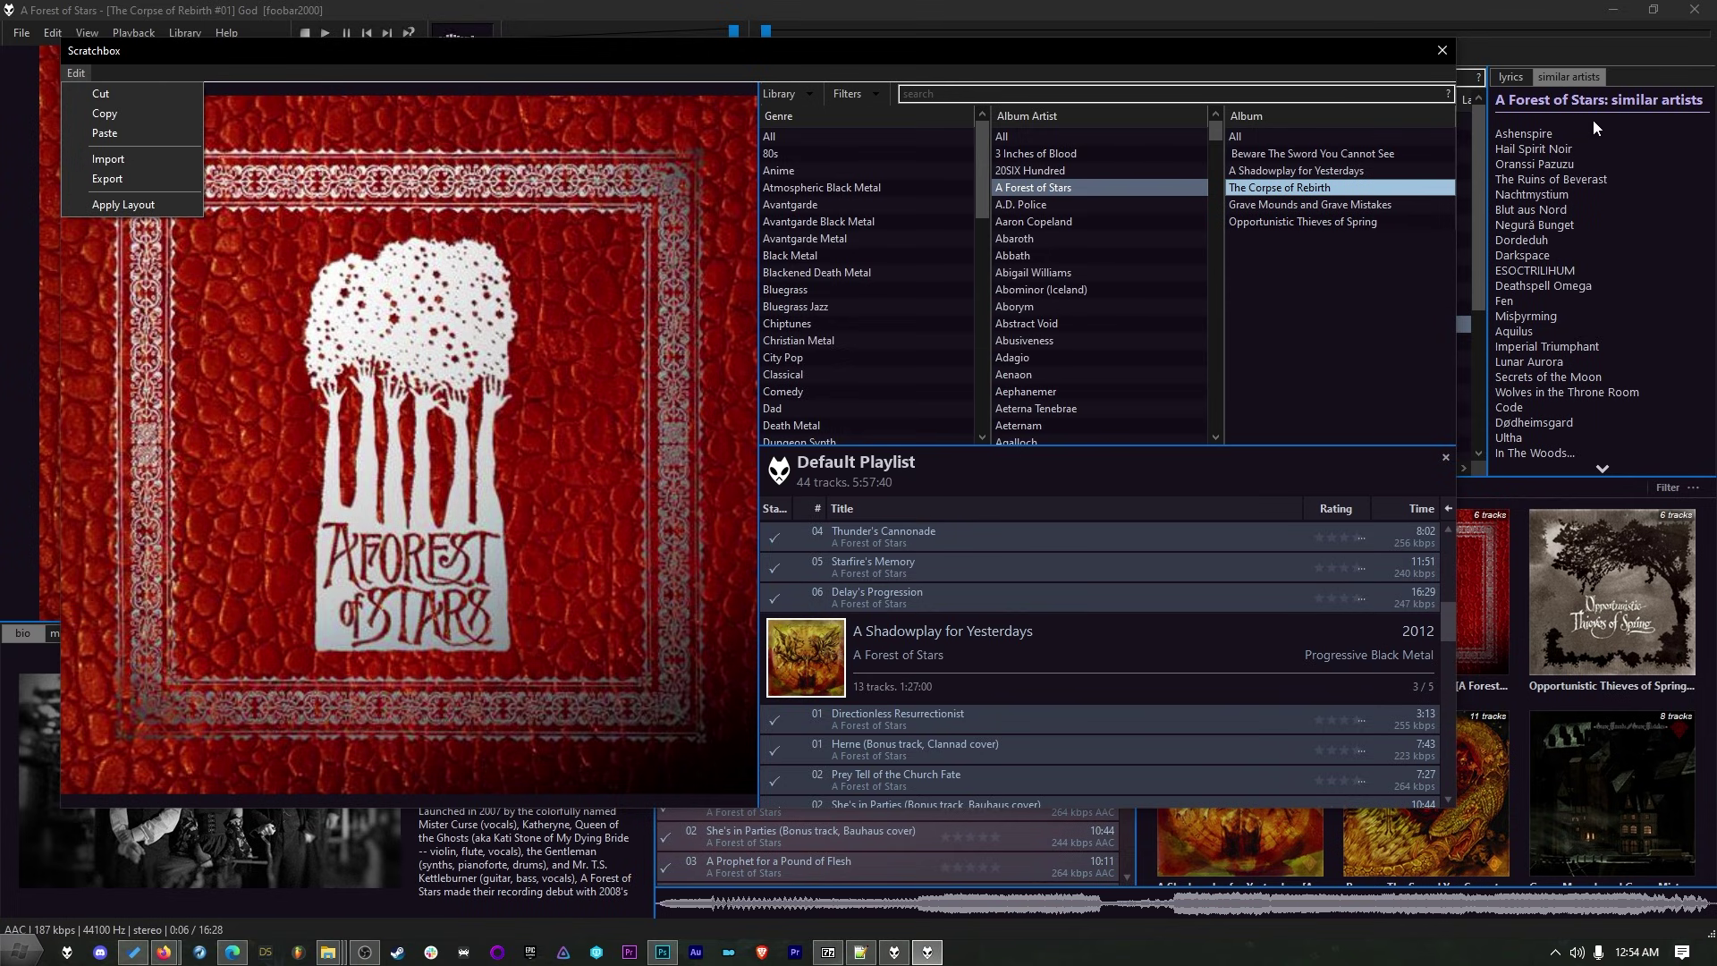
click(1328, 41)
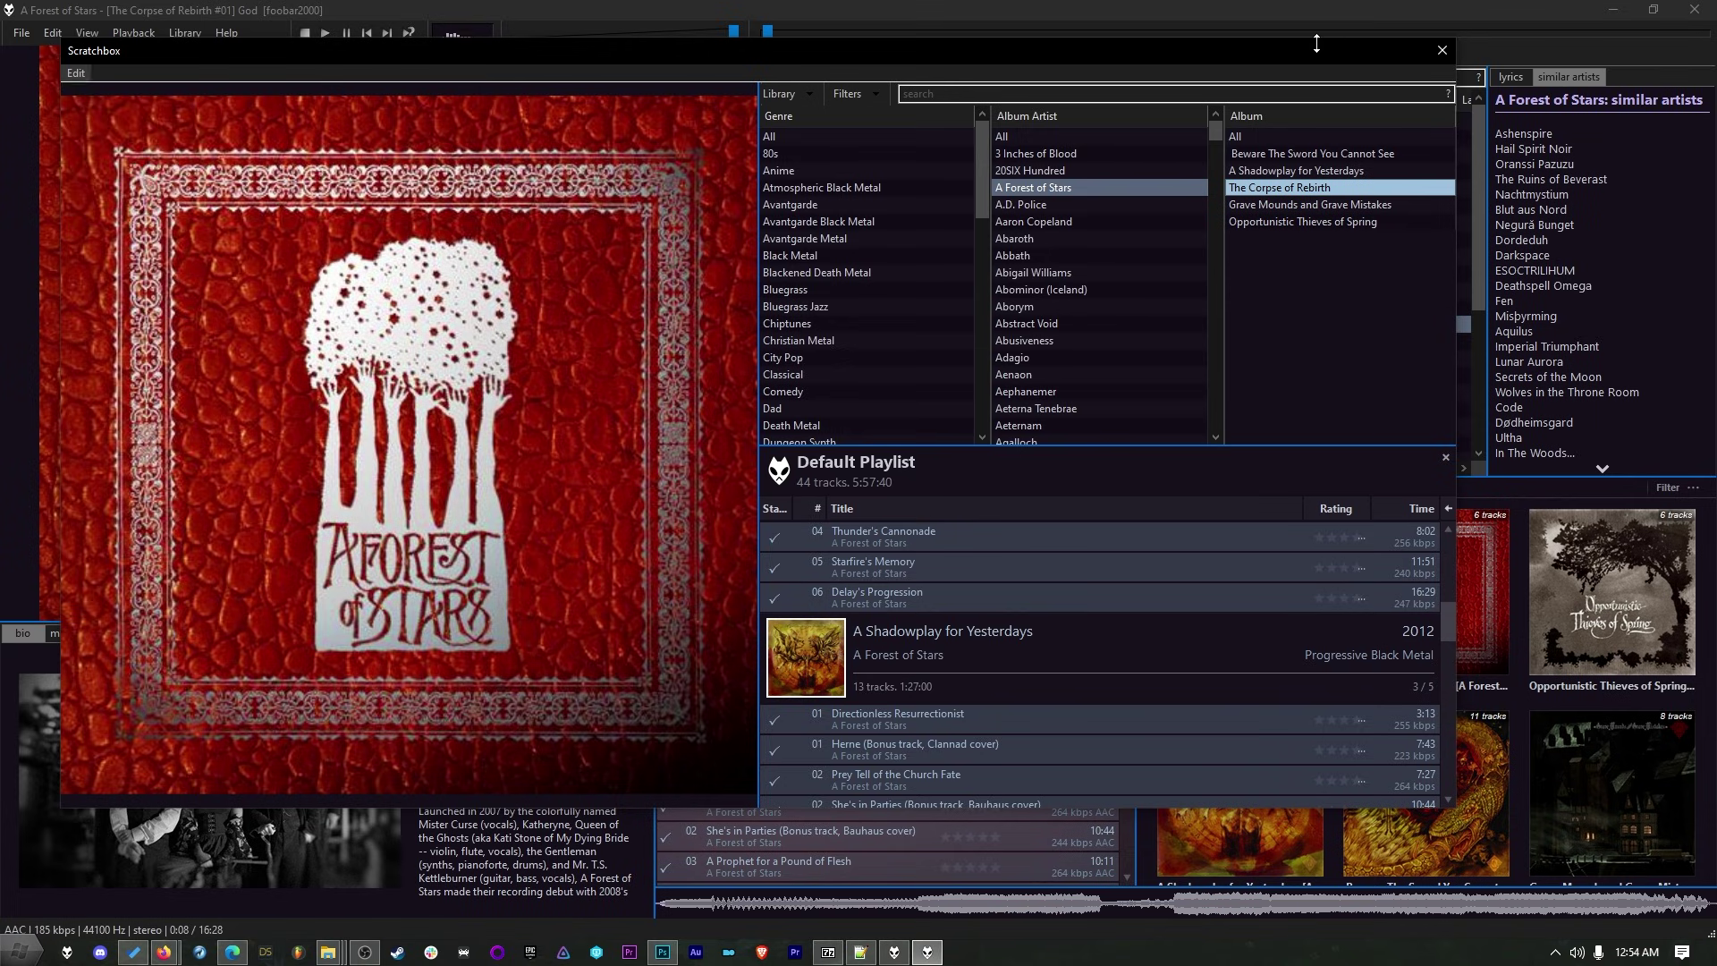
click(1442, 51)
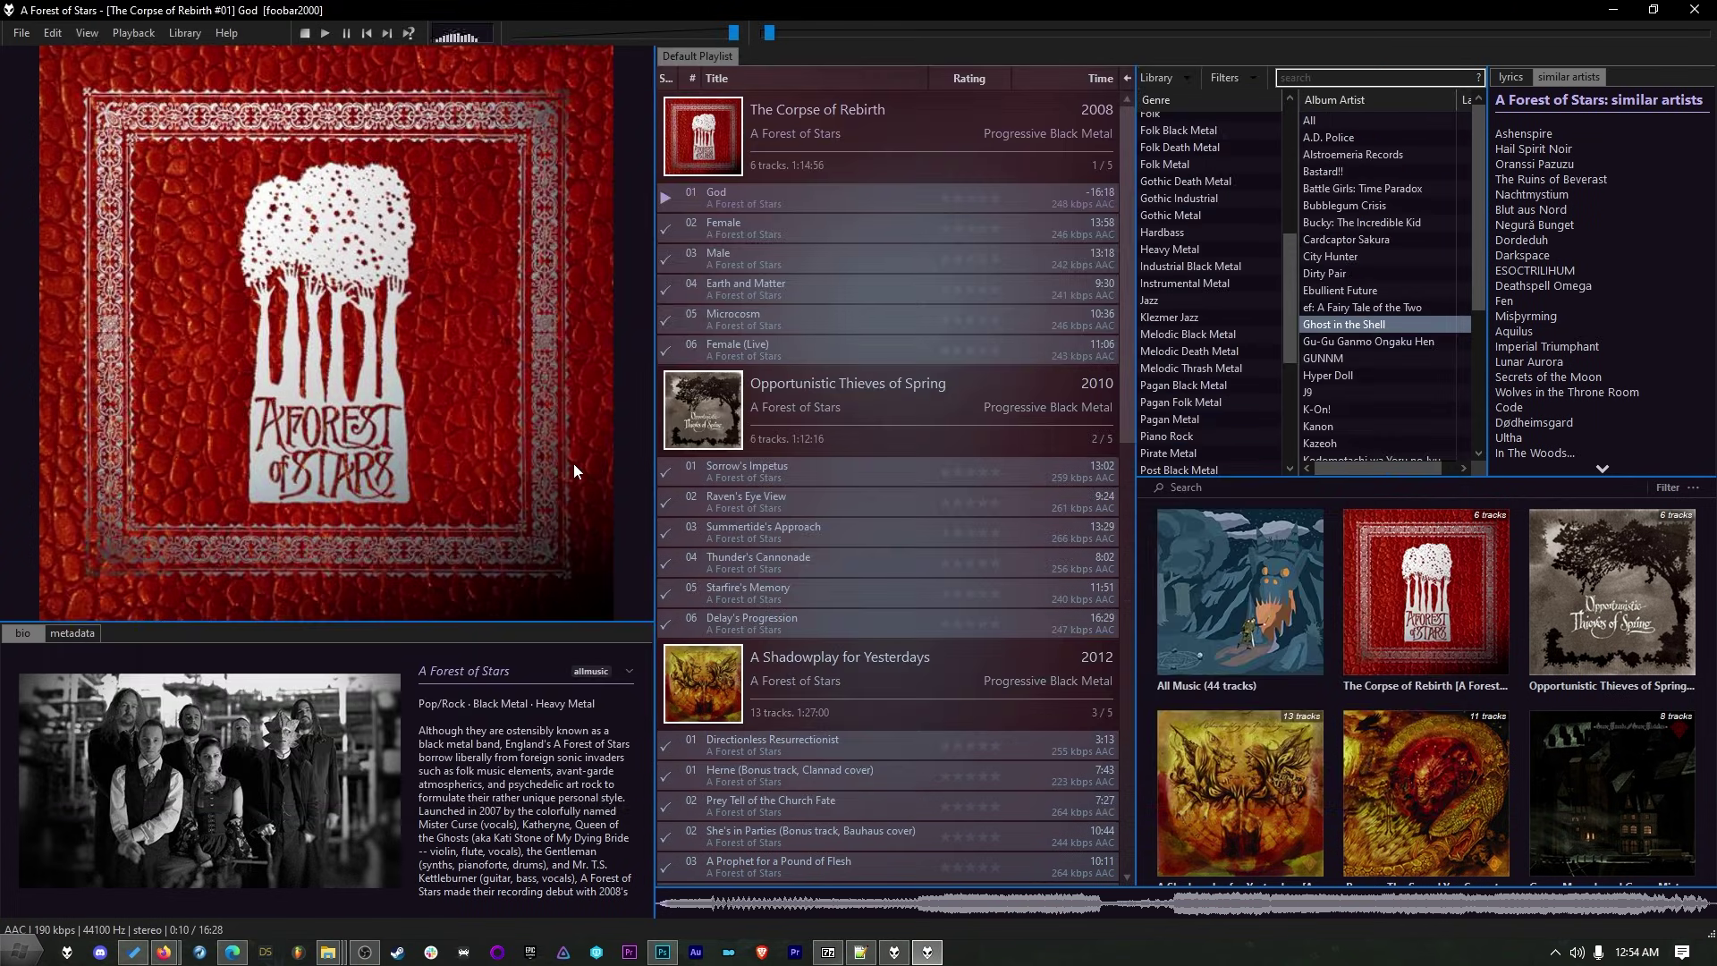
Pause playback and look through the A Forest of Stars playlist, selecting tracks from different albums to view their artwork
click(347, 35)
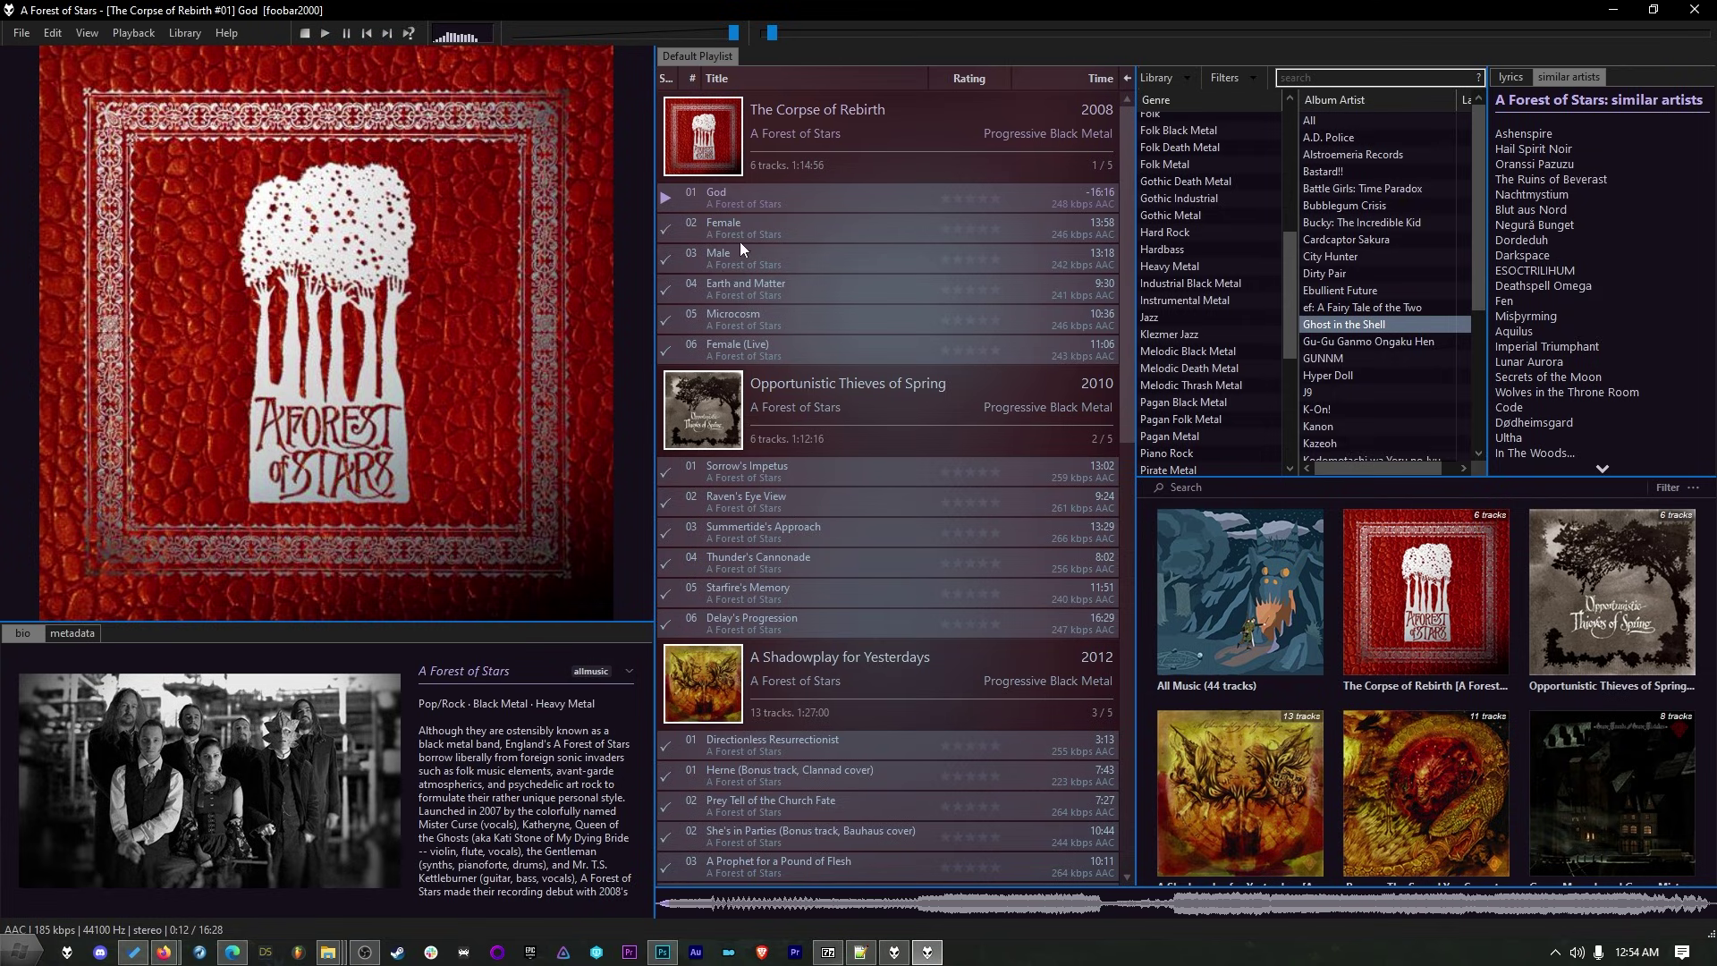
click(775, 194)
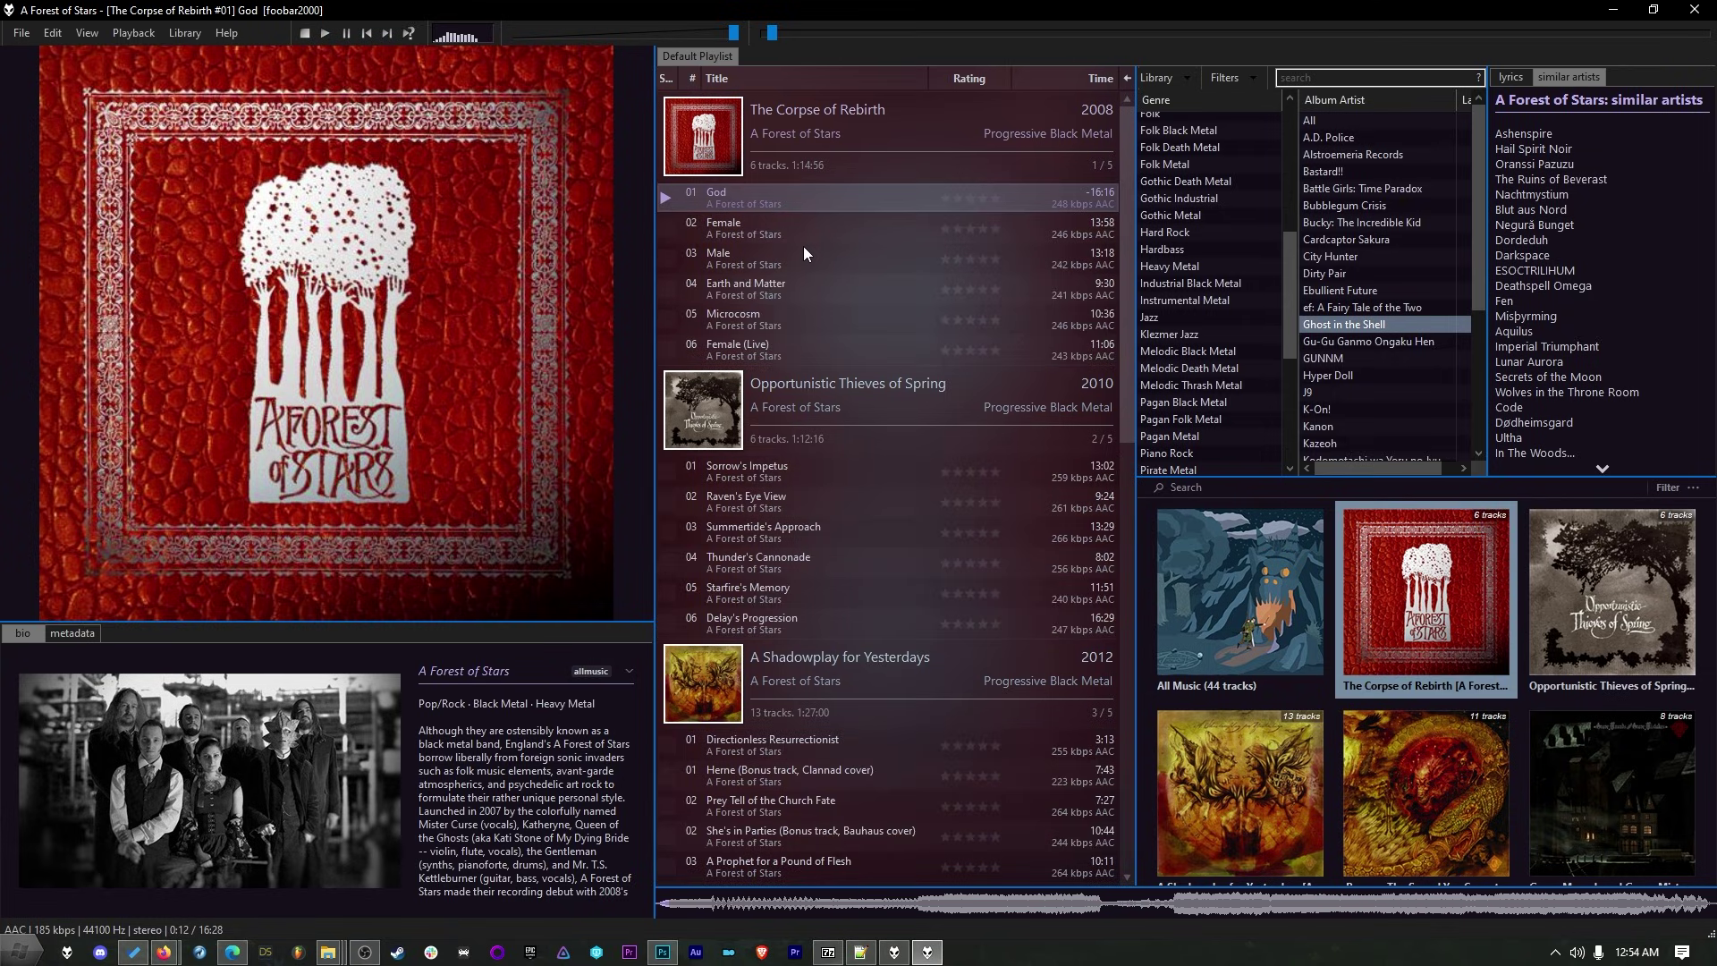
scroll(797, 335, down, 5)
click(797, 343)
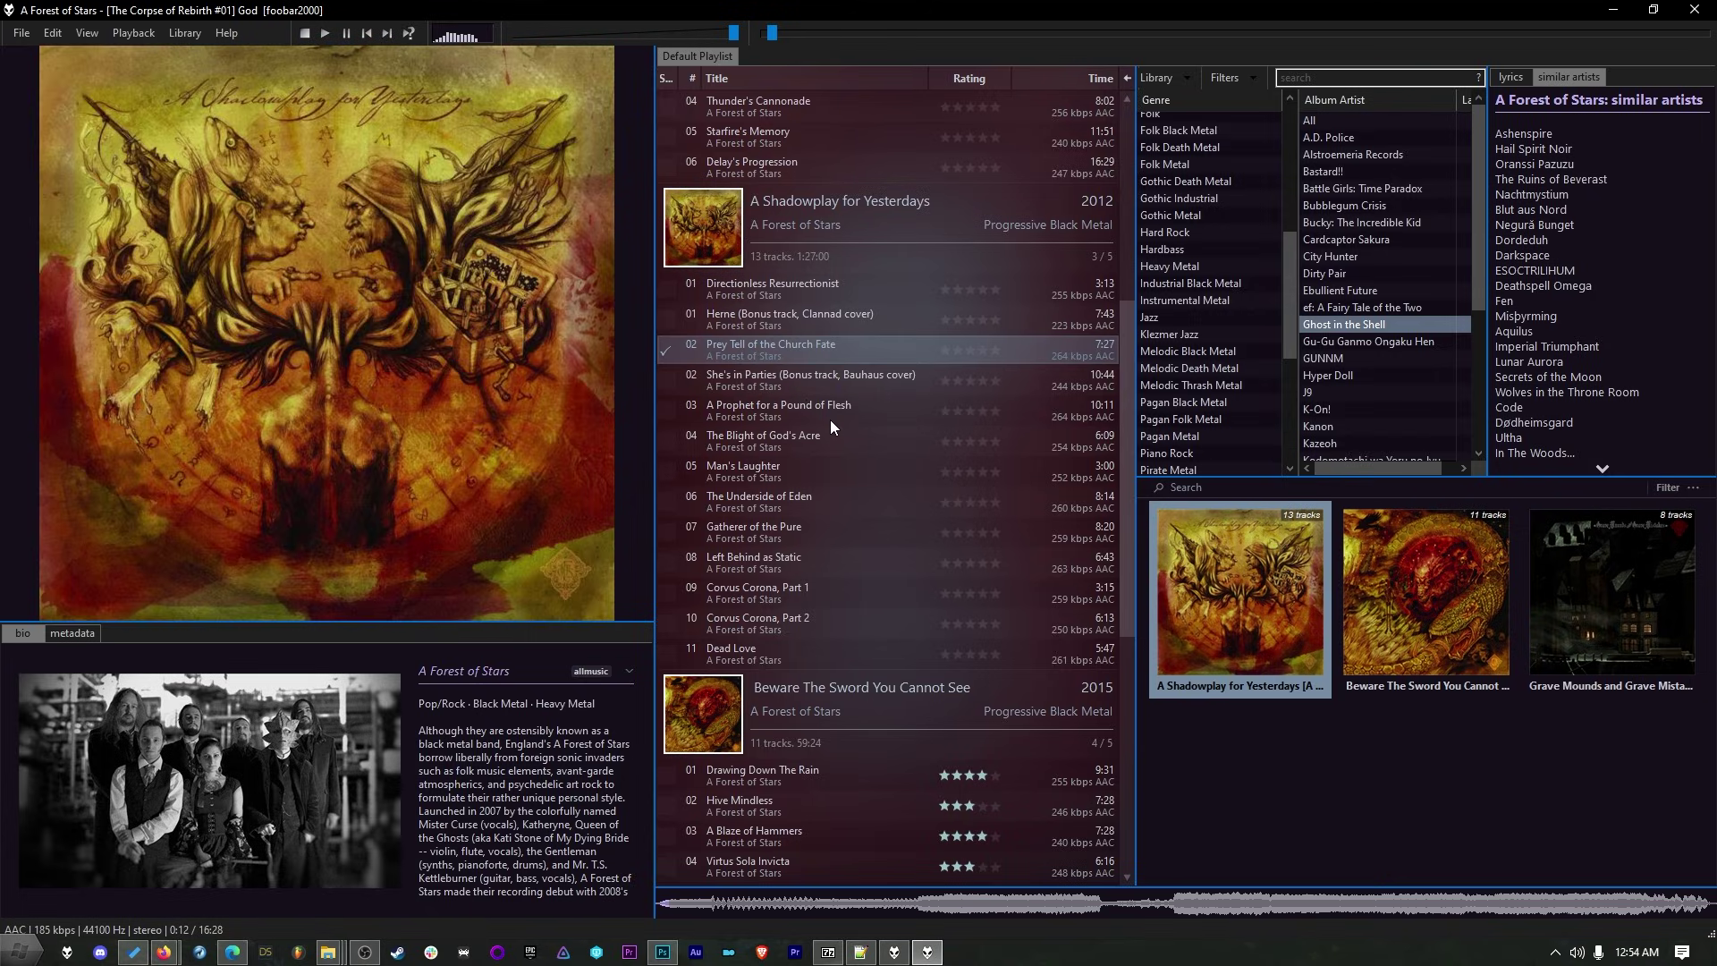
scroll(830, 420, up, 3)
click(771, 317)
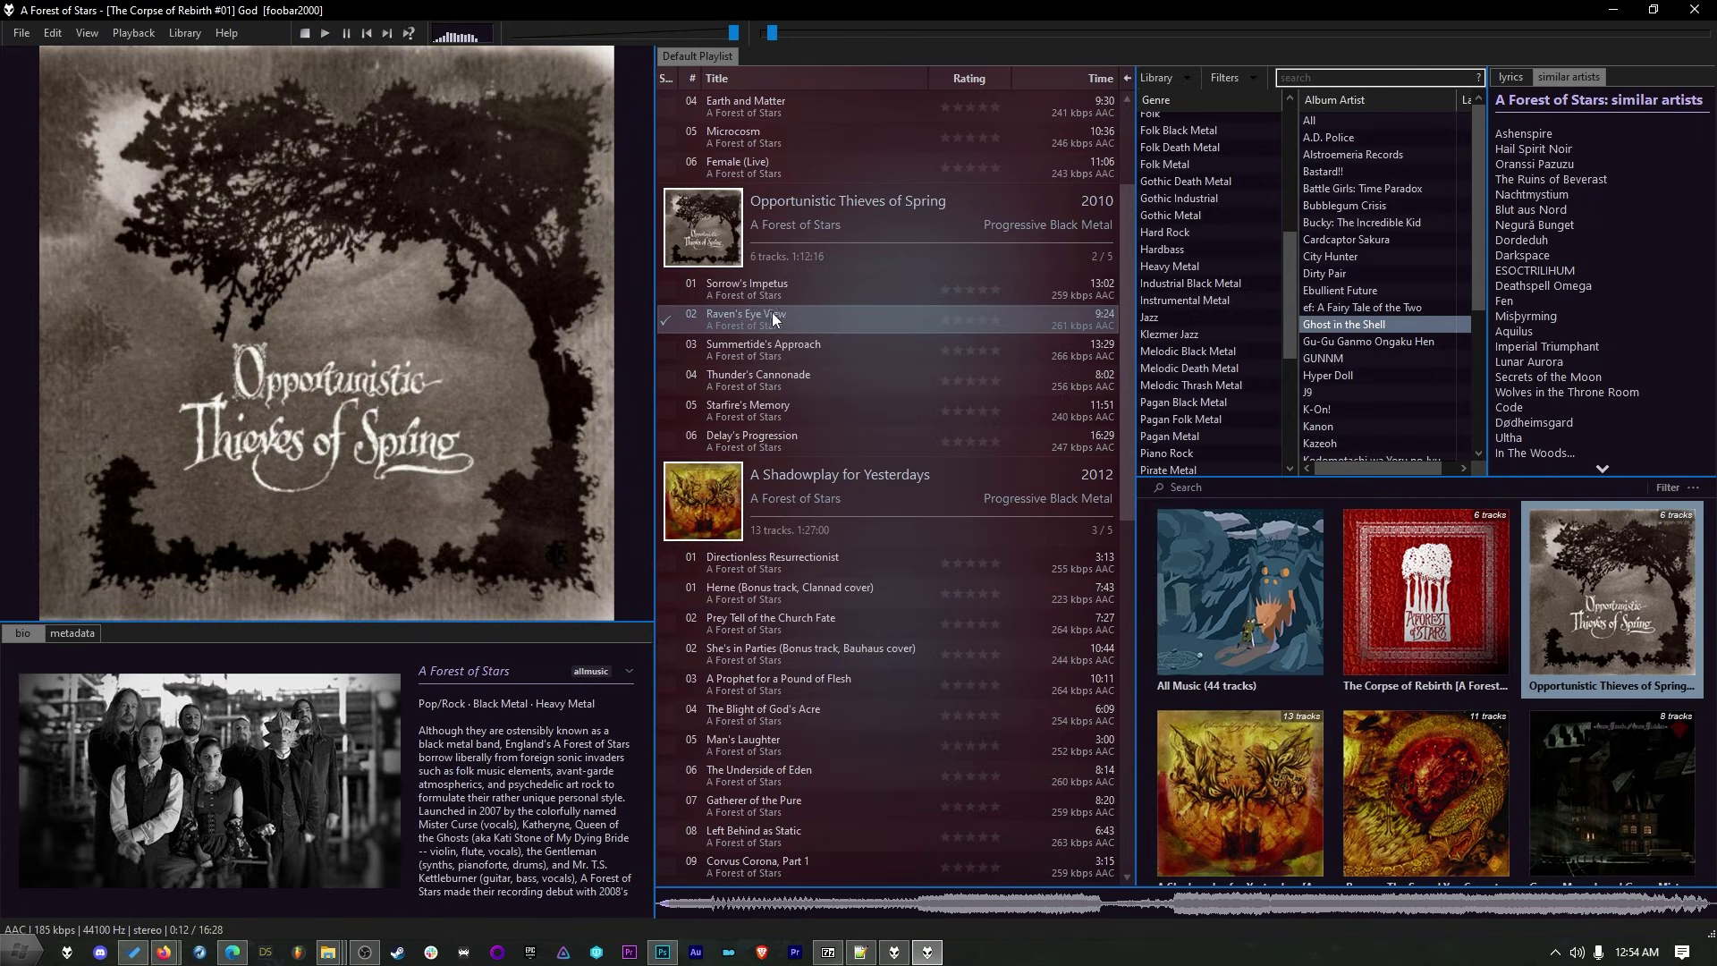
shift+right_click(771, 313)
click(898, 52)
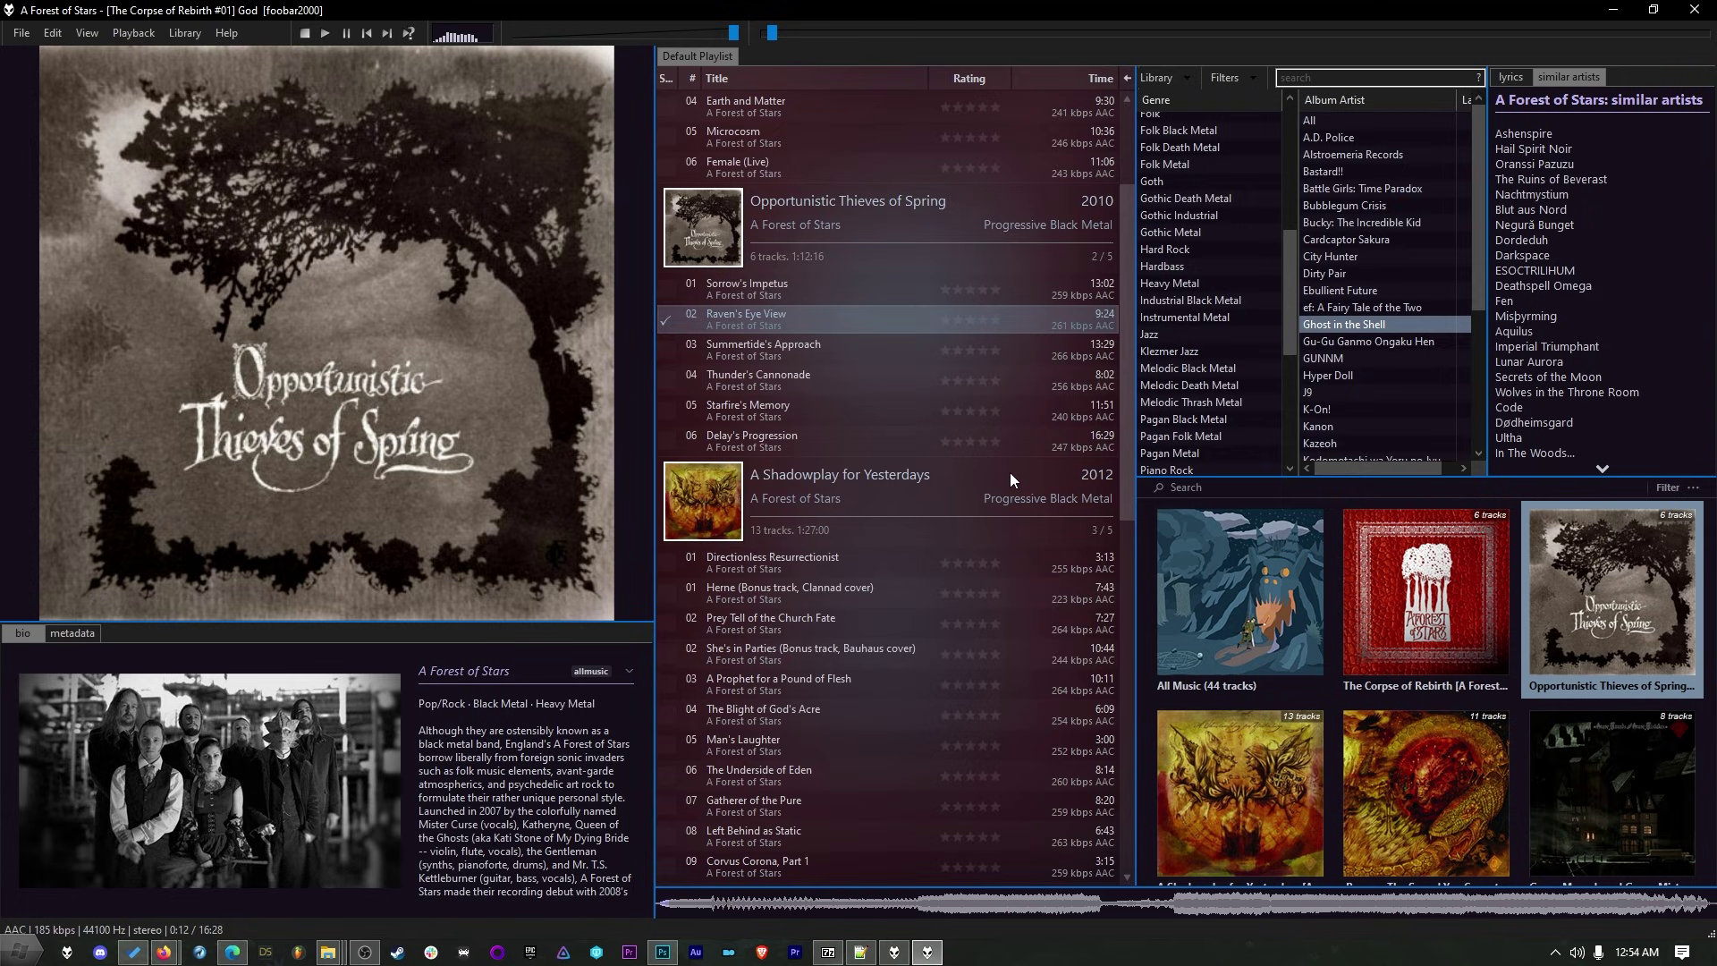
scroll(945, 538, down, 5)
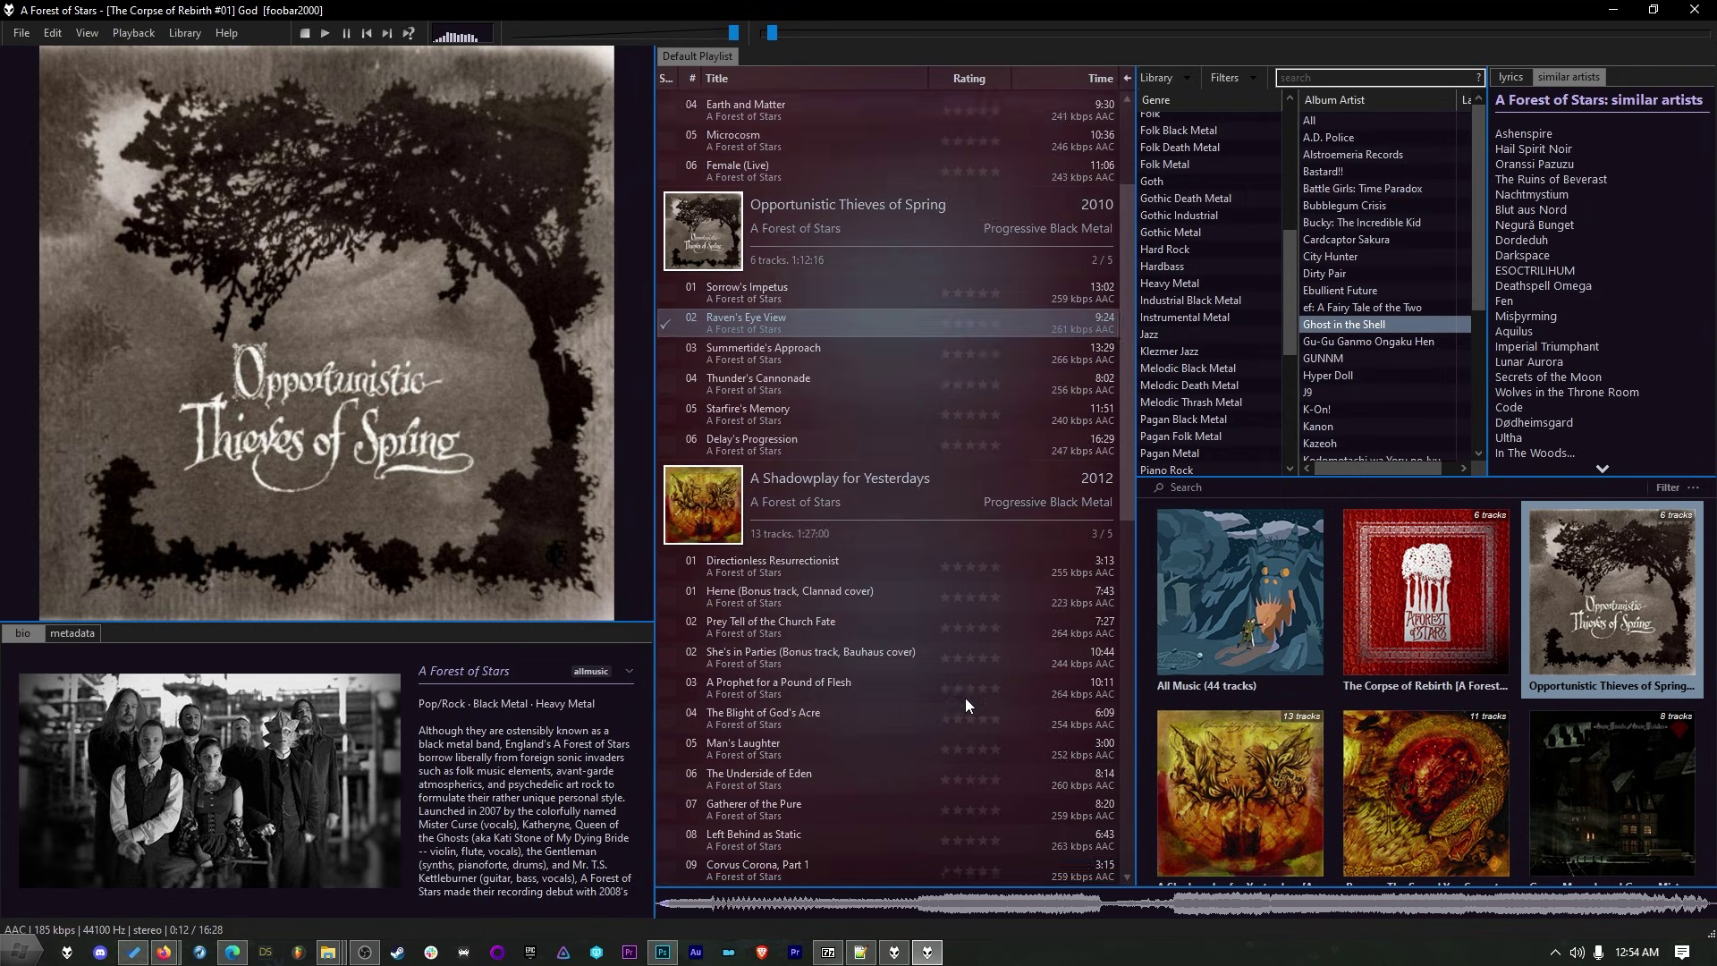
scroll(963, 702, down, 3)
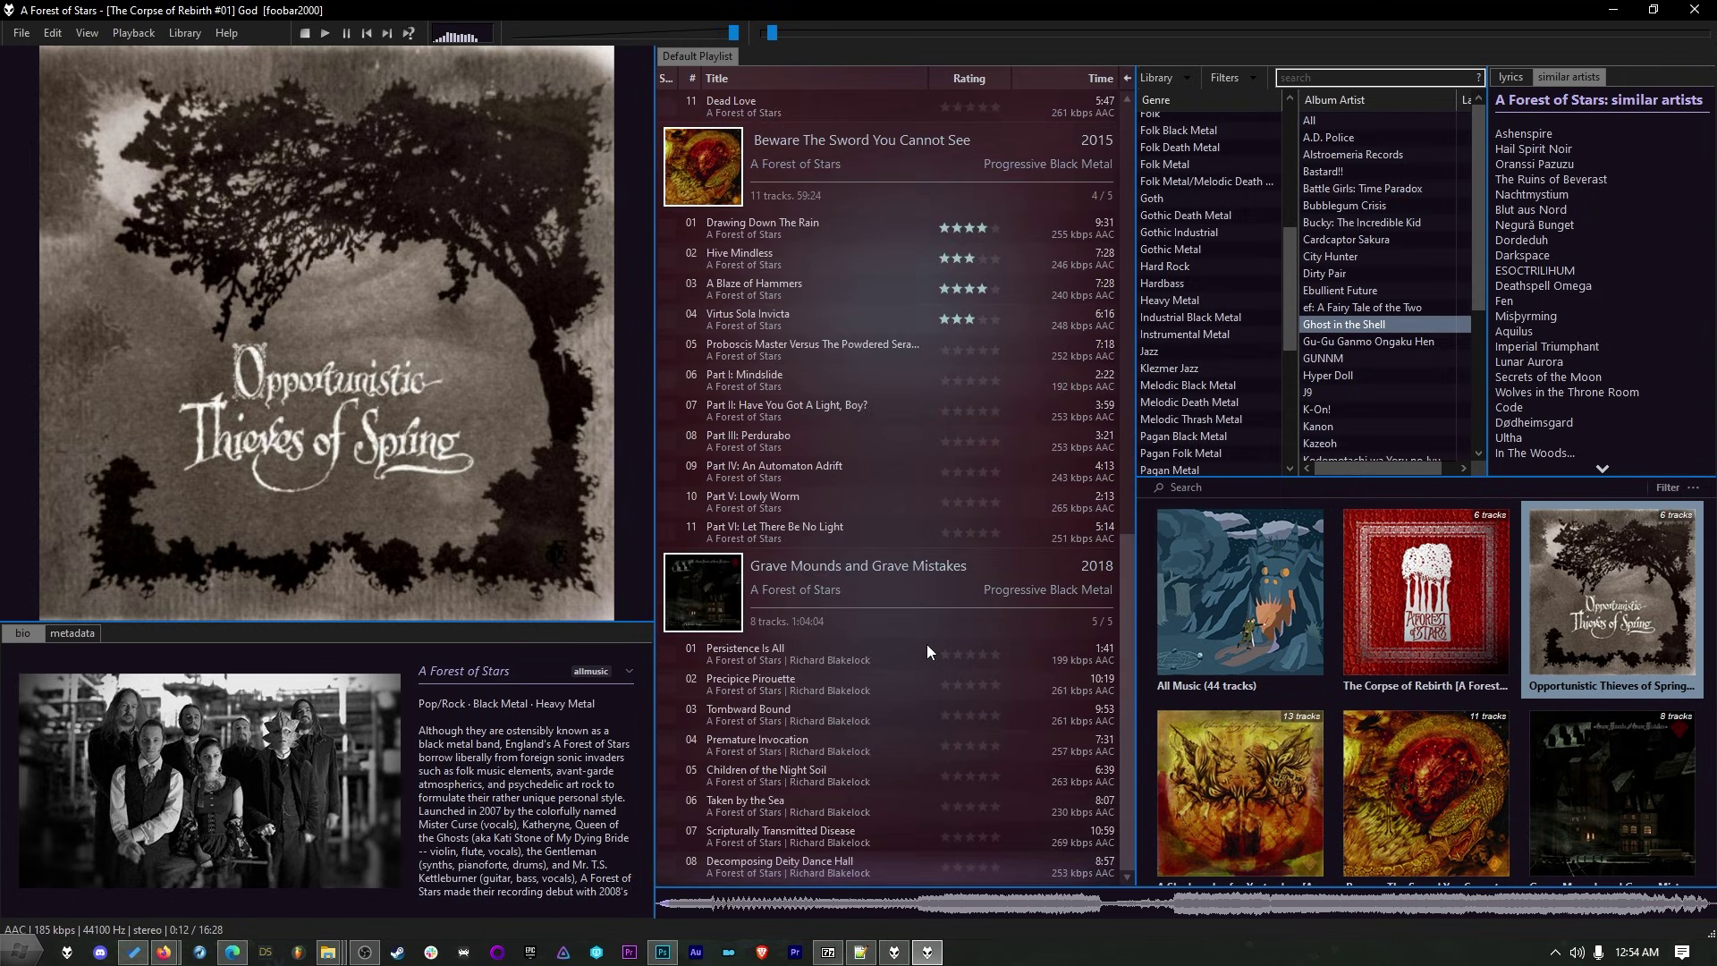
scroll(1124, 293, up, 3)
scroll(887, 331, up, 5)
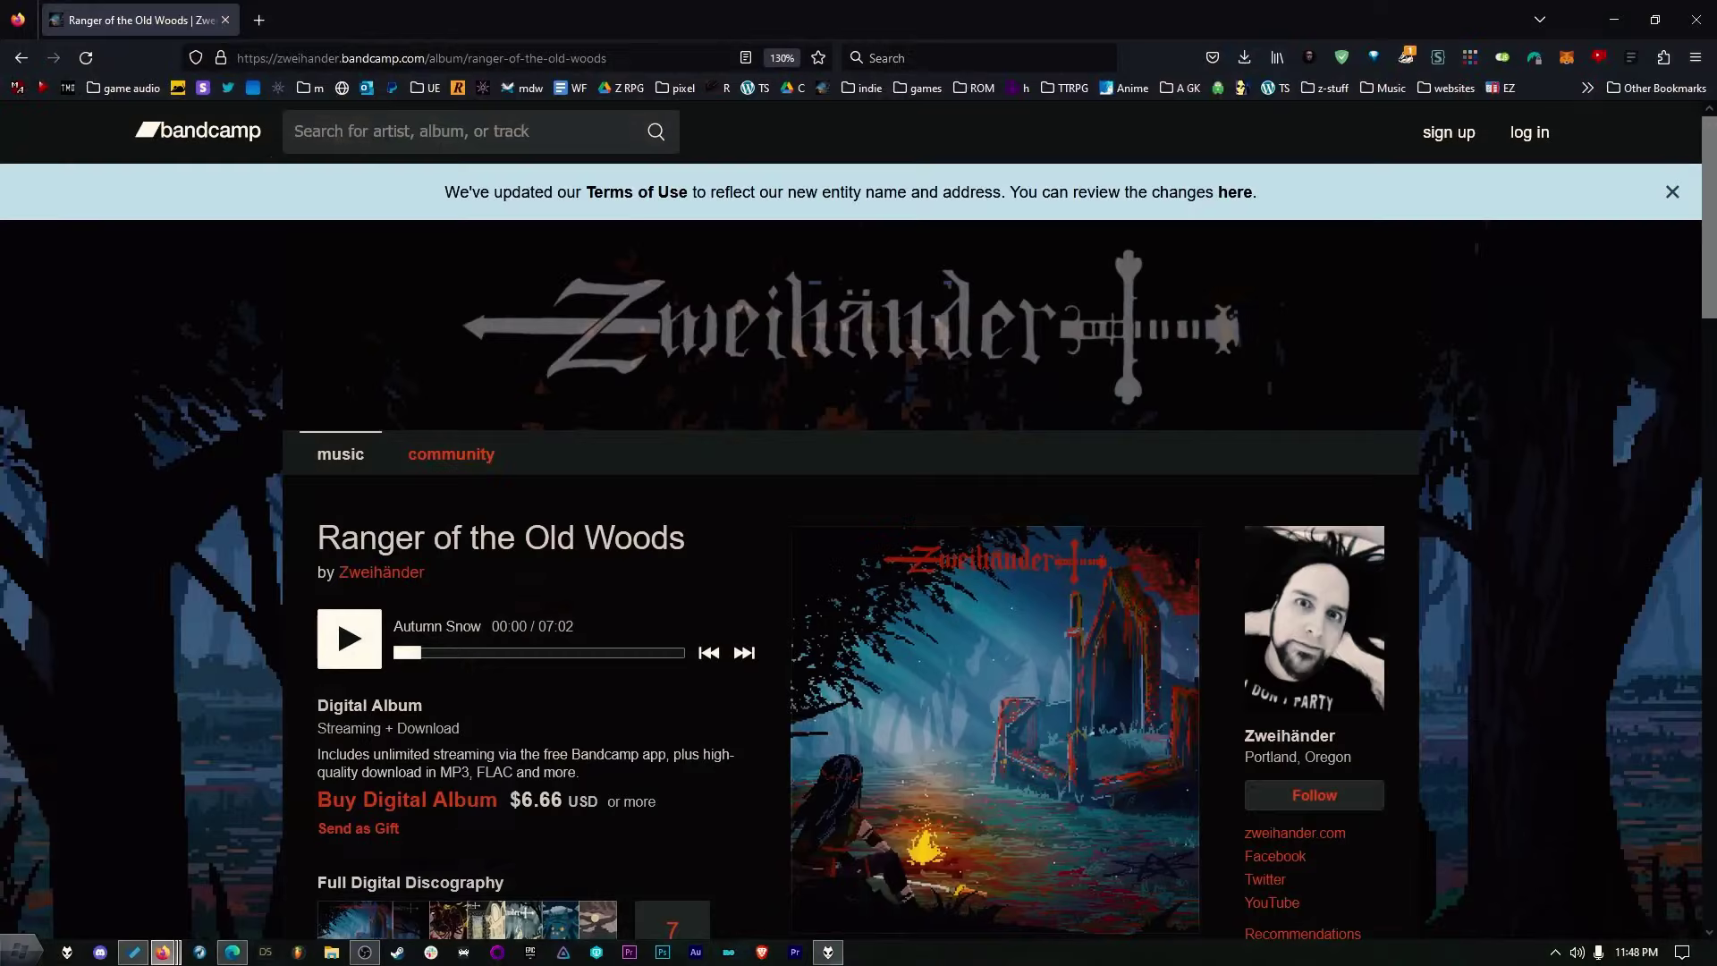
Play Secrets of the Forest Ruins from the Ranger of the Old Woods album on its Bandcamp page and look over the page
scroll(805, 438, down, 5)
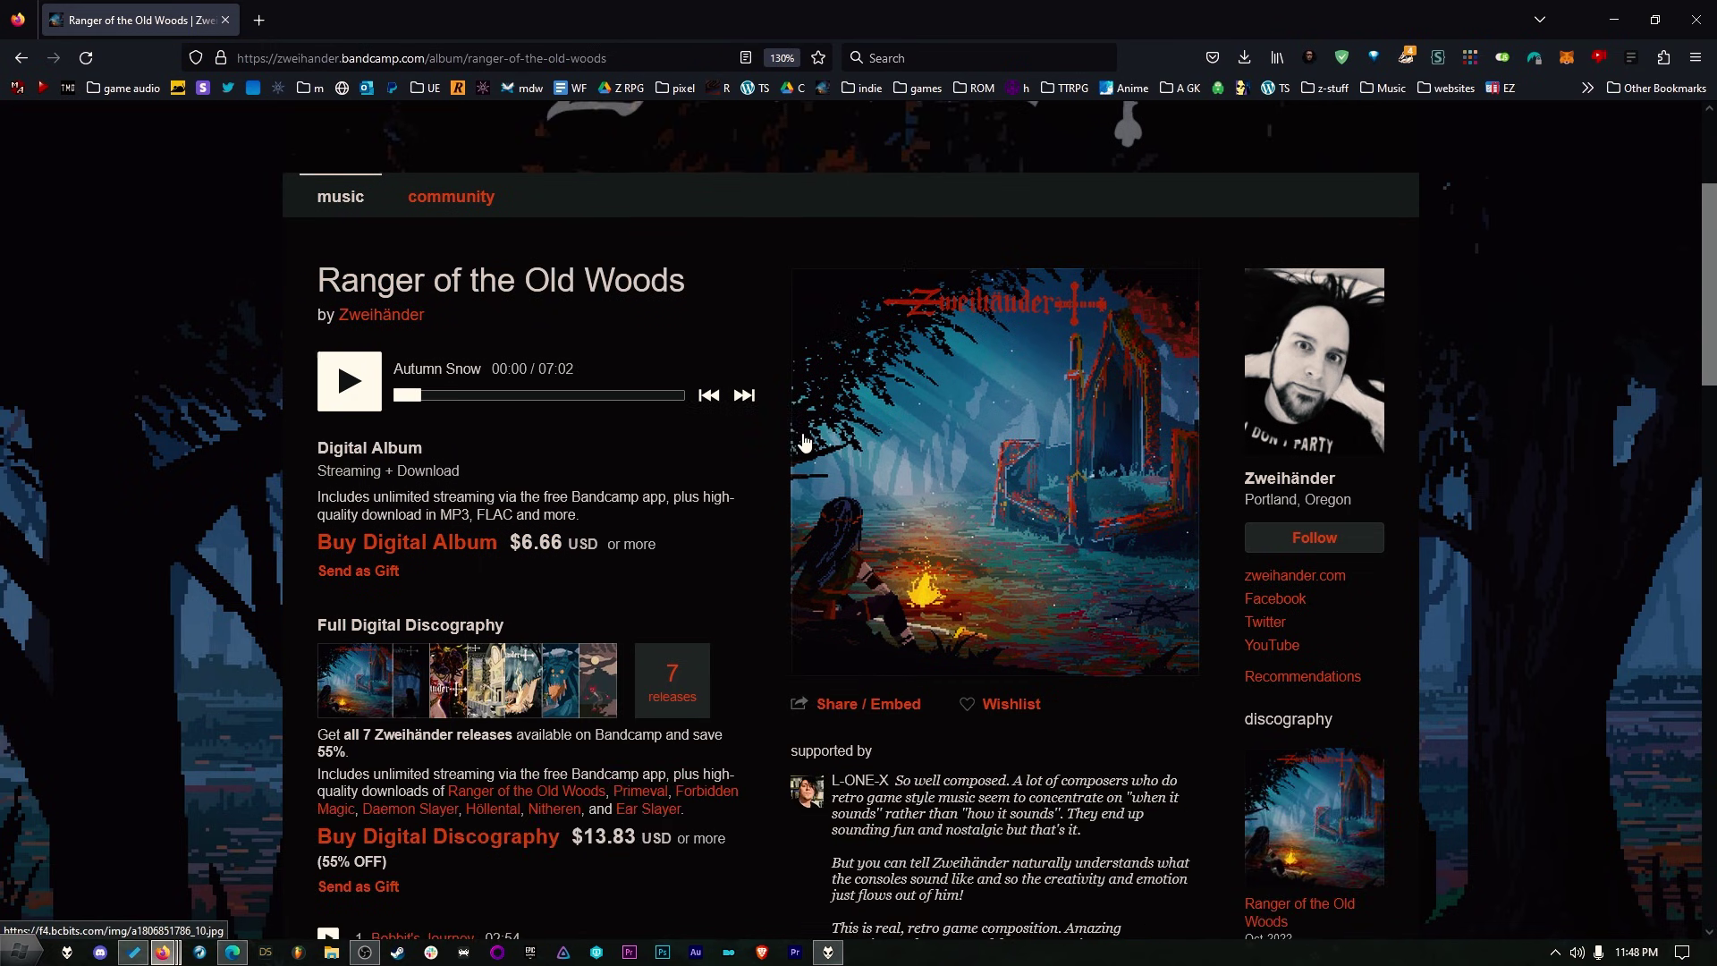
scroll(799, 458, down, 1)
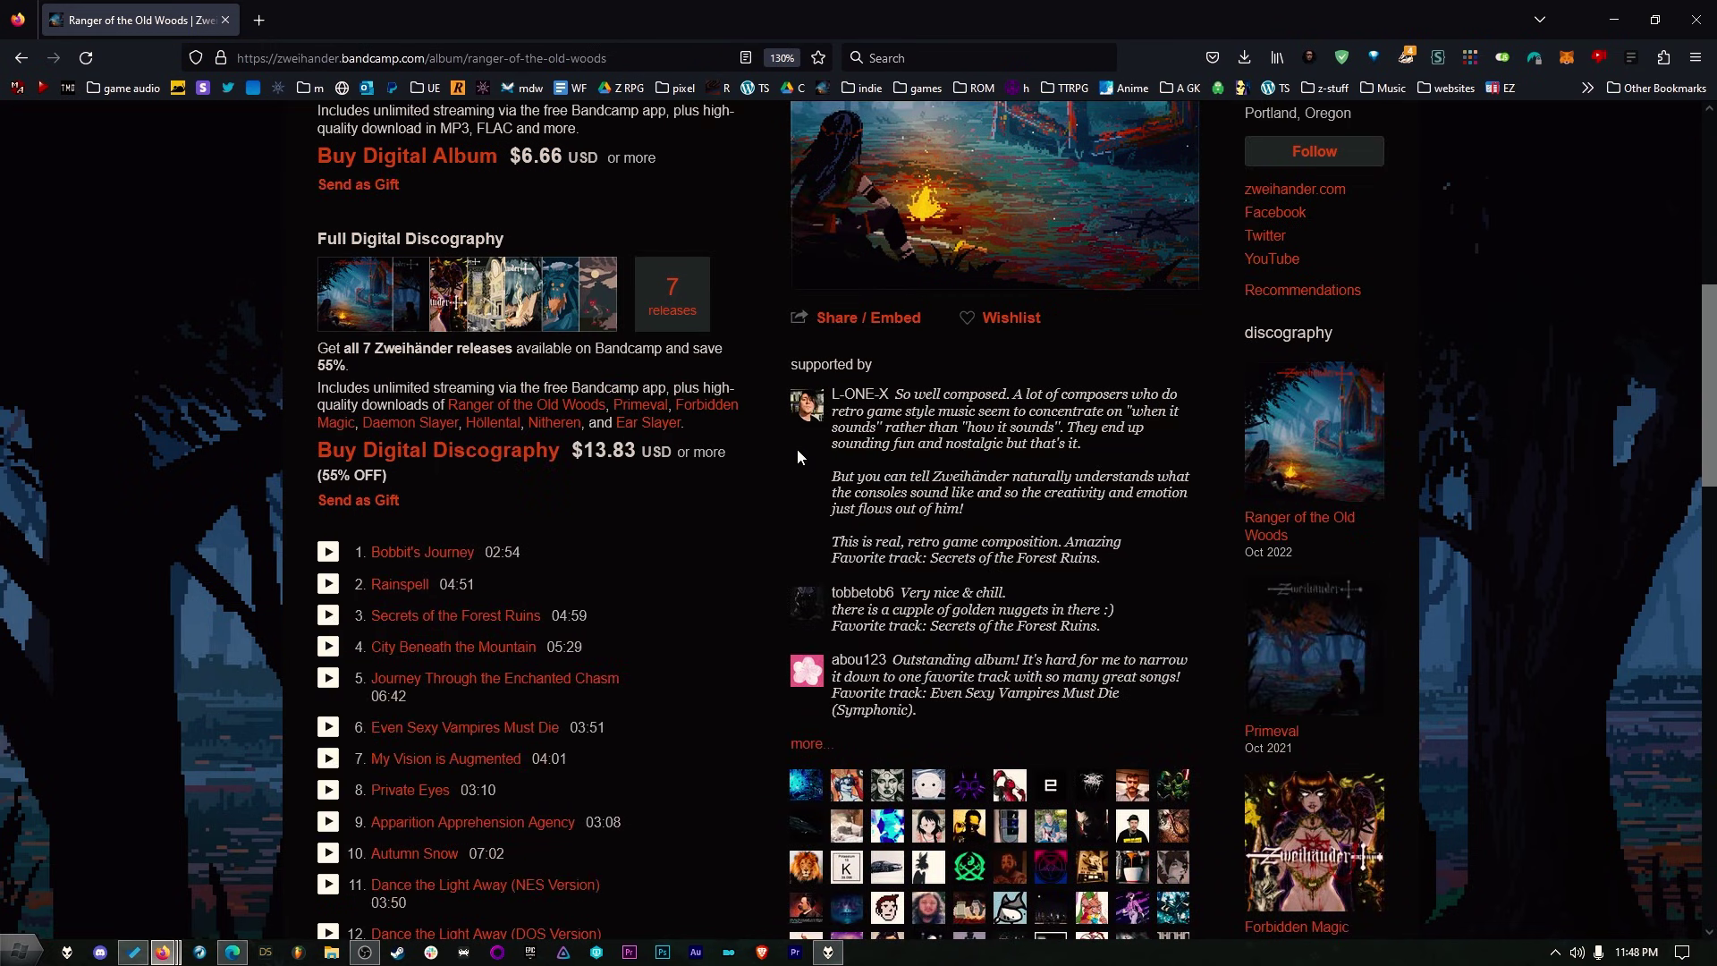
scroll(797, 449, down, 2)
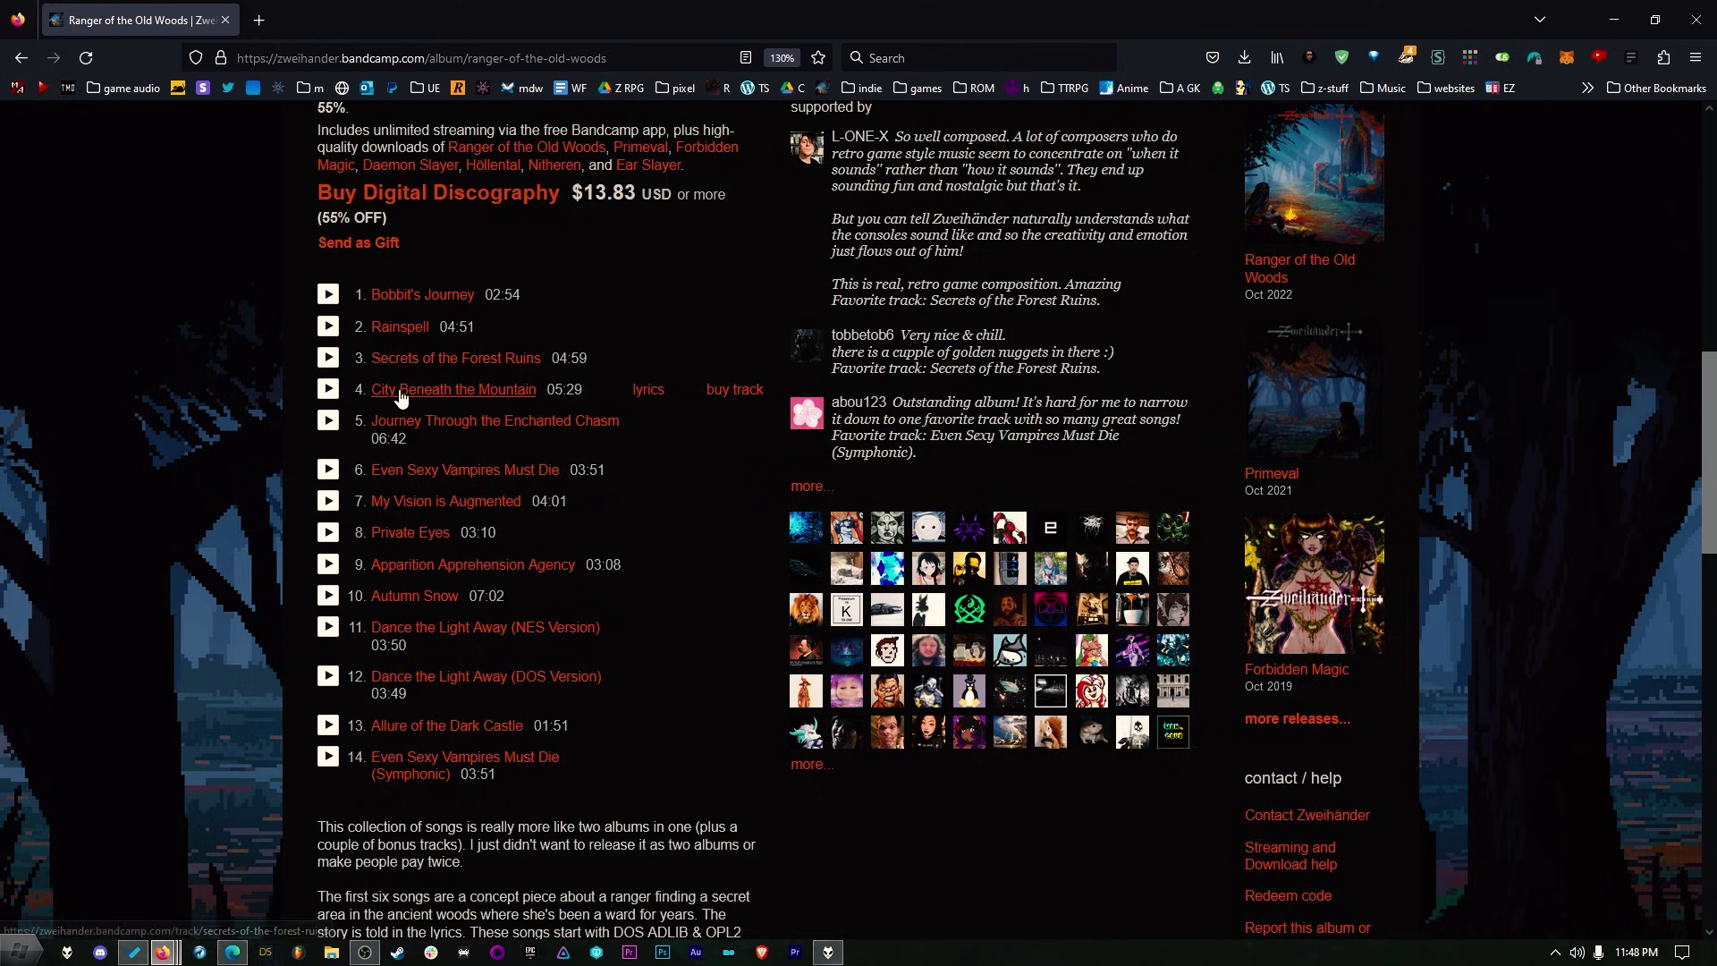
click(328, 357)
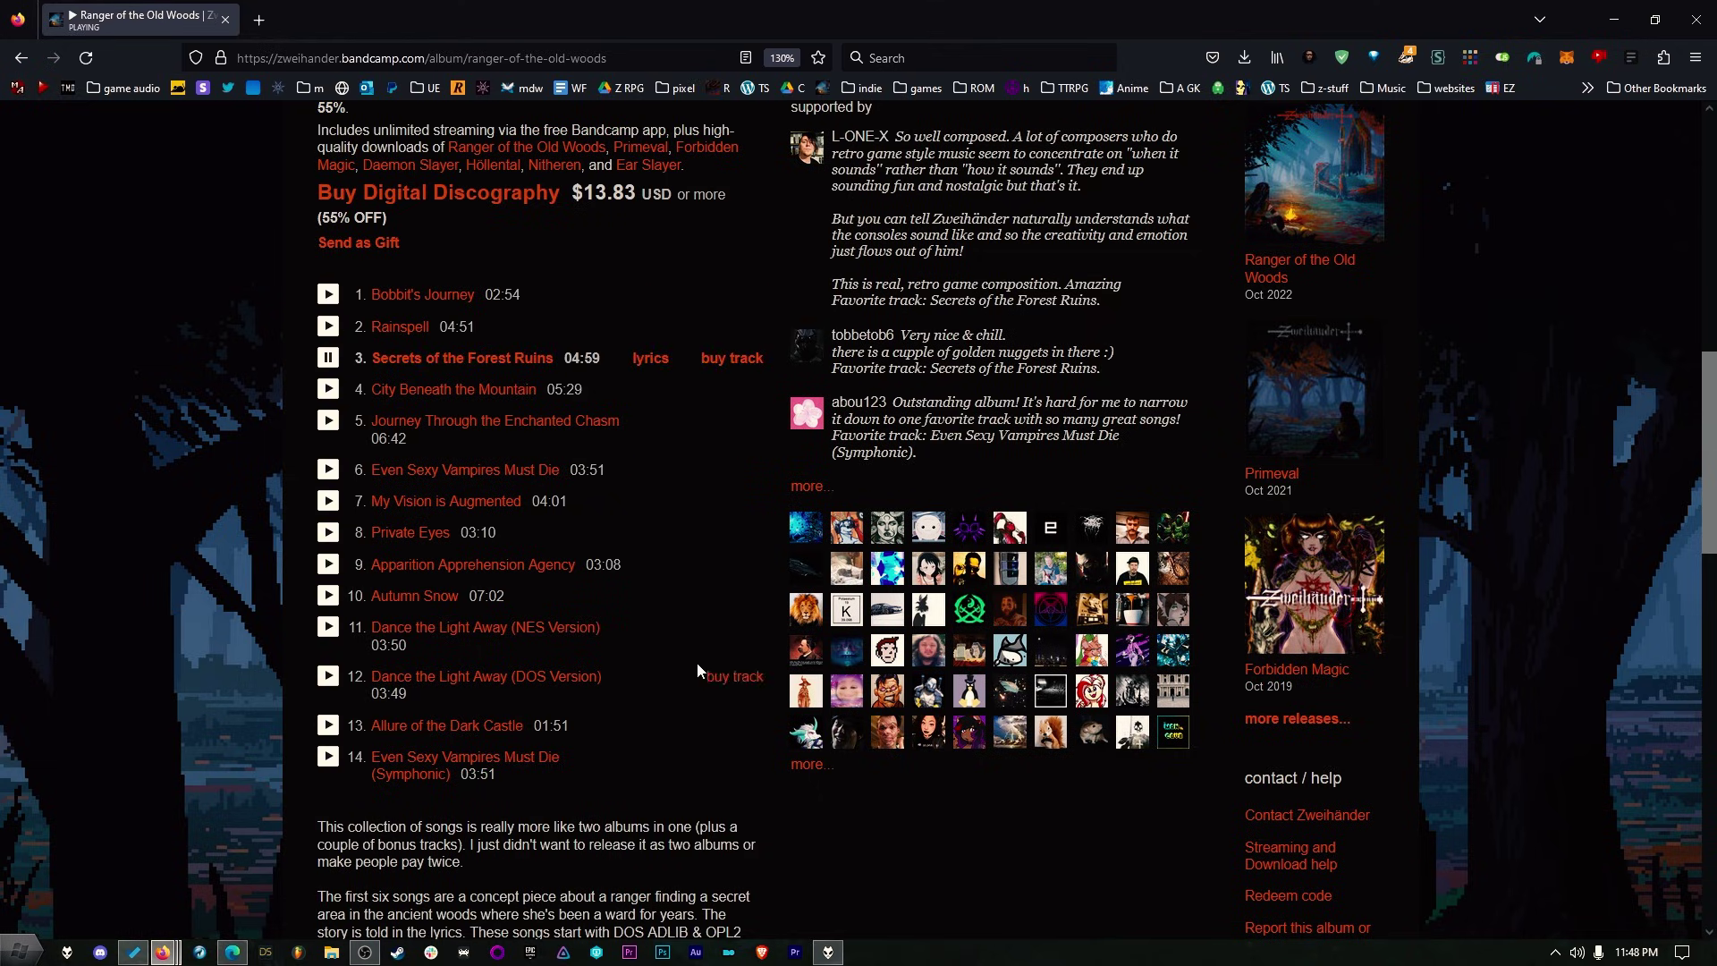
key(Home)
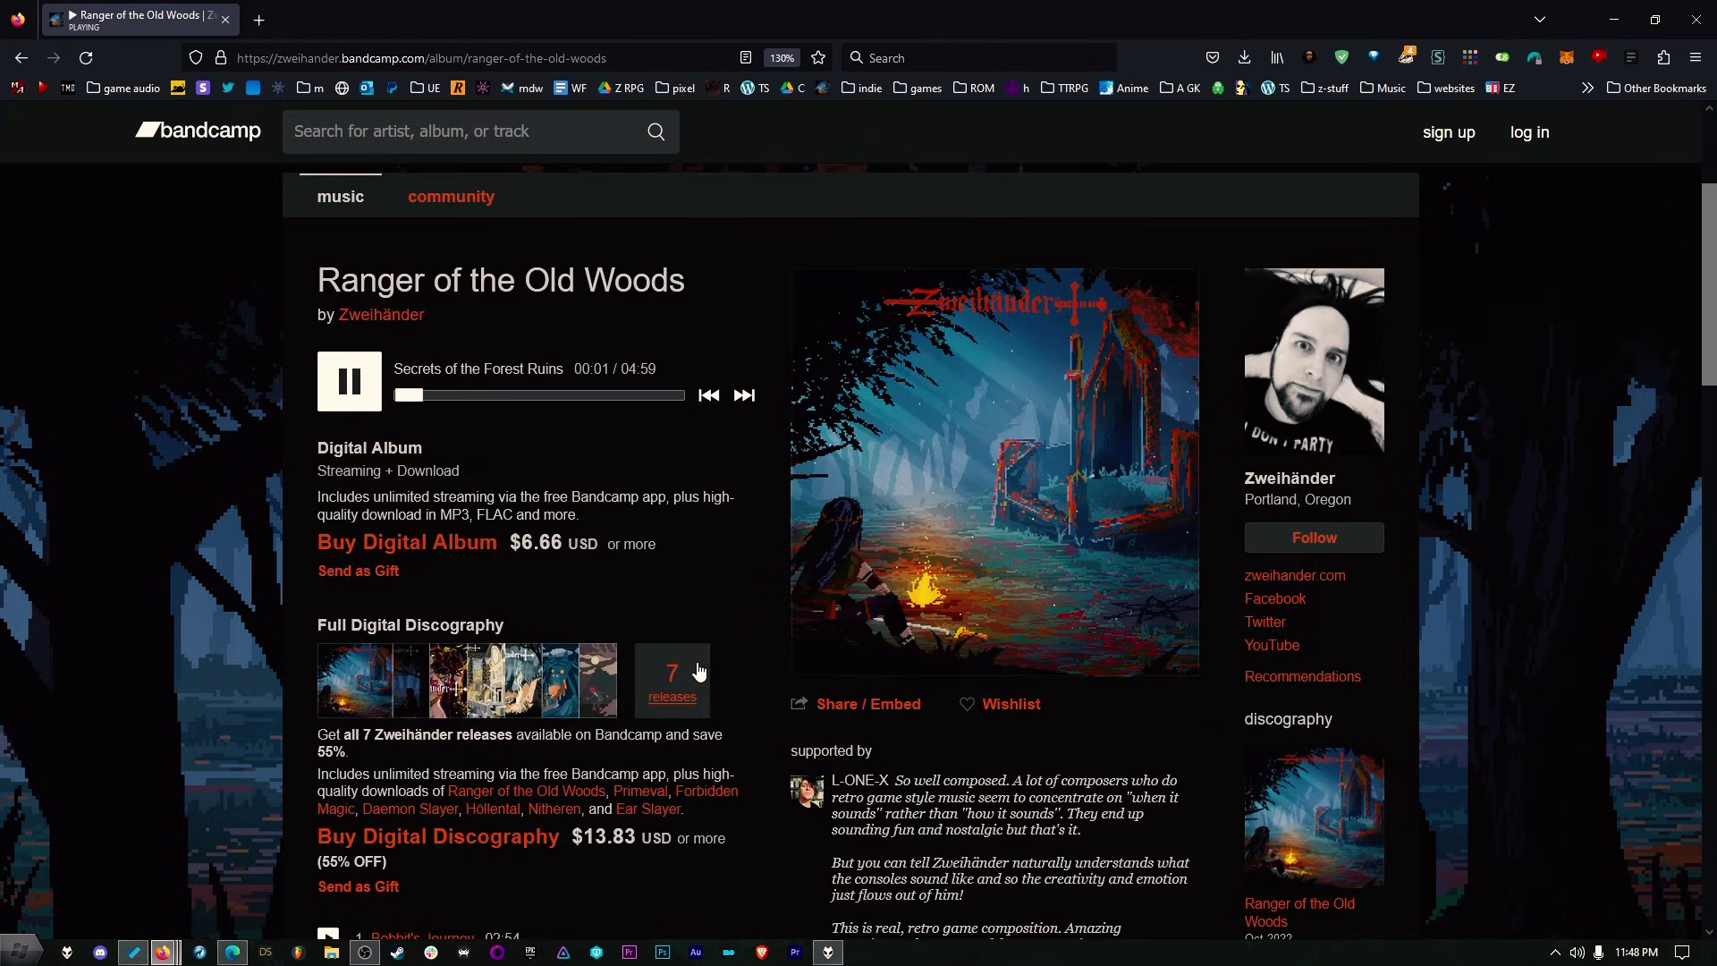
scroll(698, 671, down, 3)
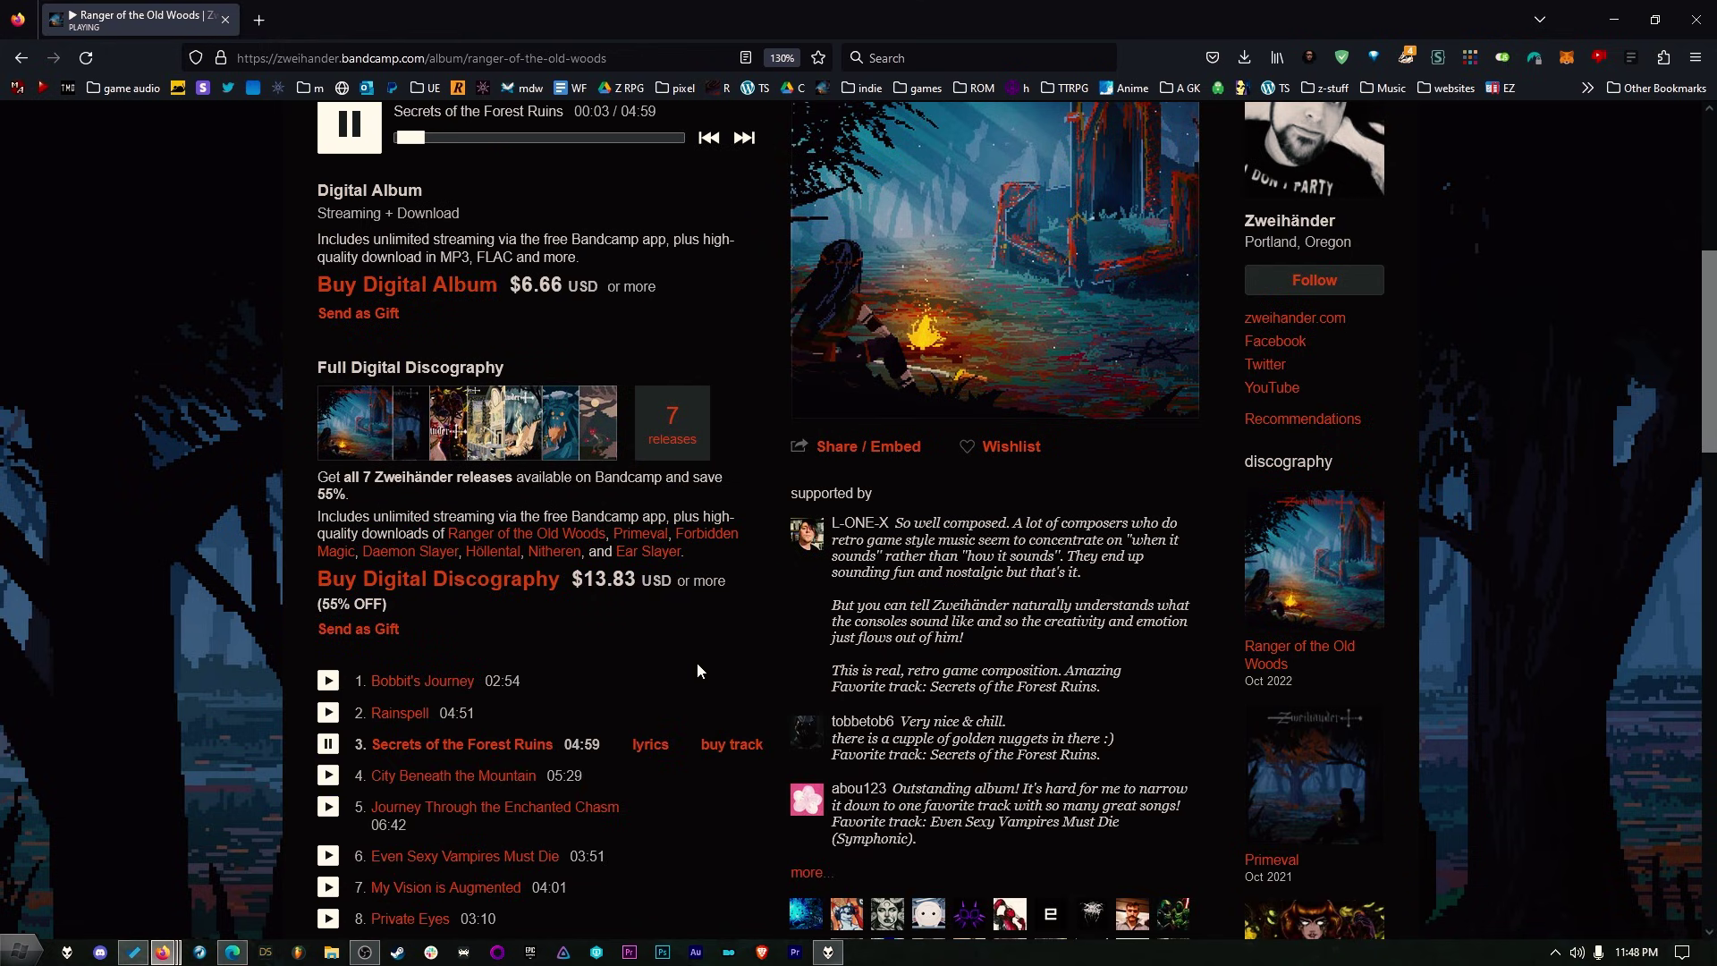
scroll(721, 652, down, 5)
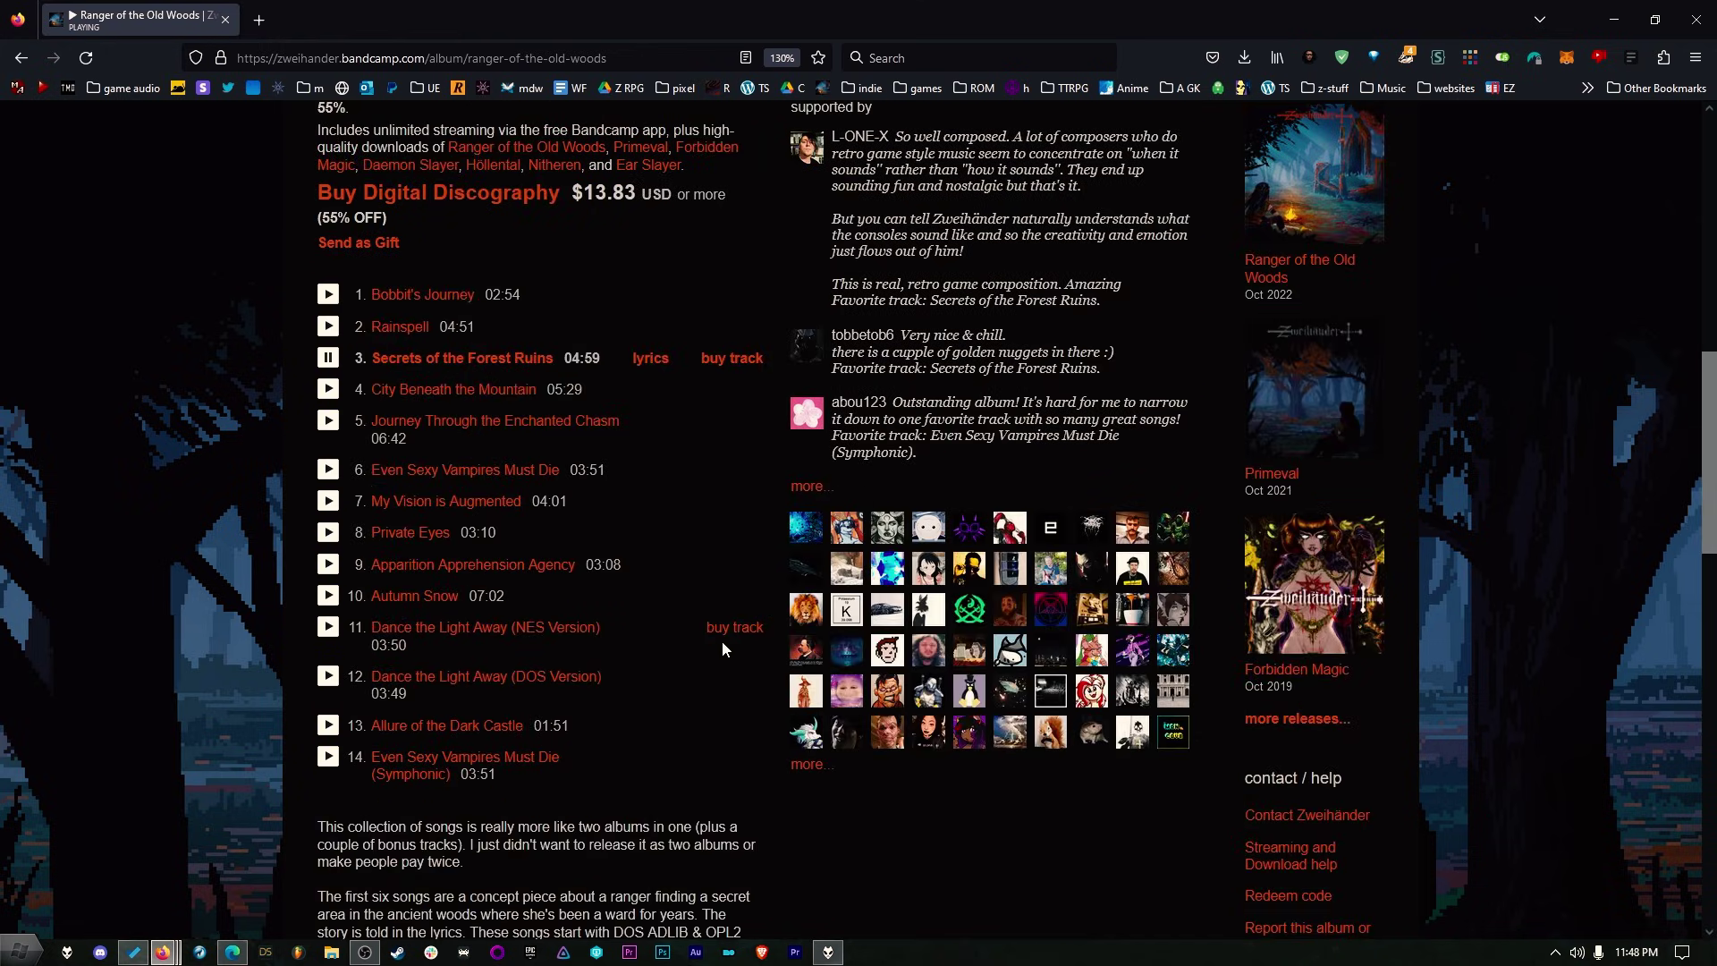
scroll(722, 640, up, 8)
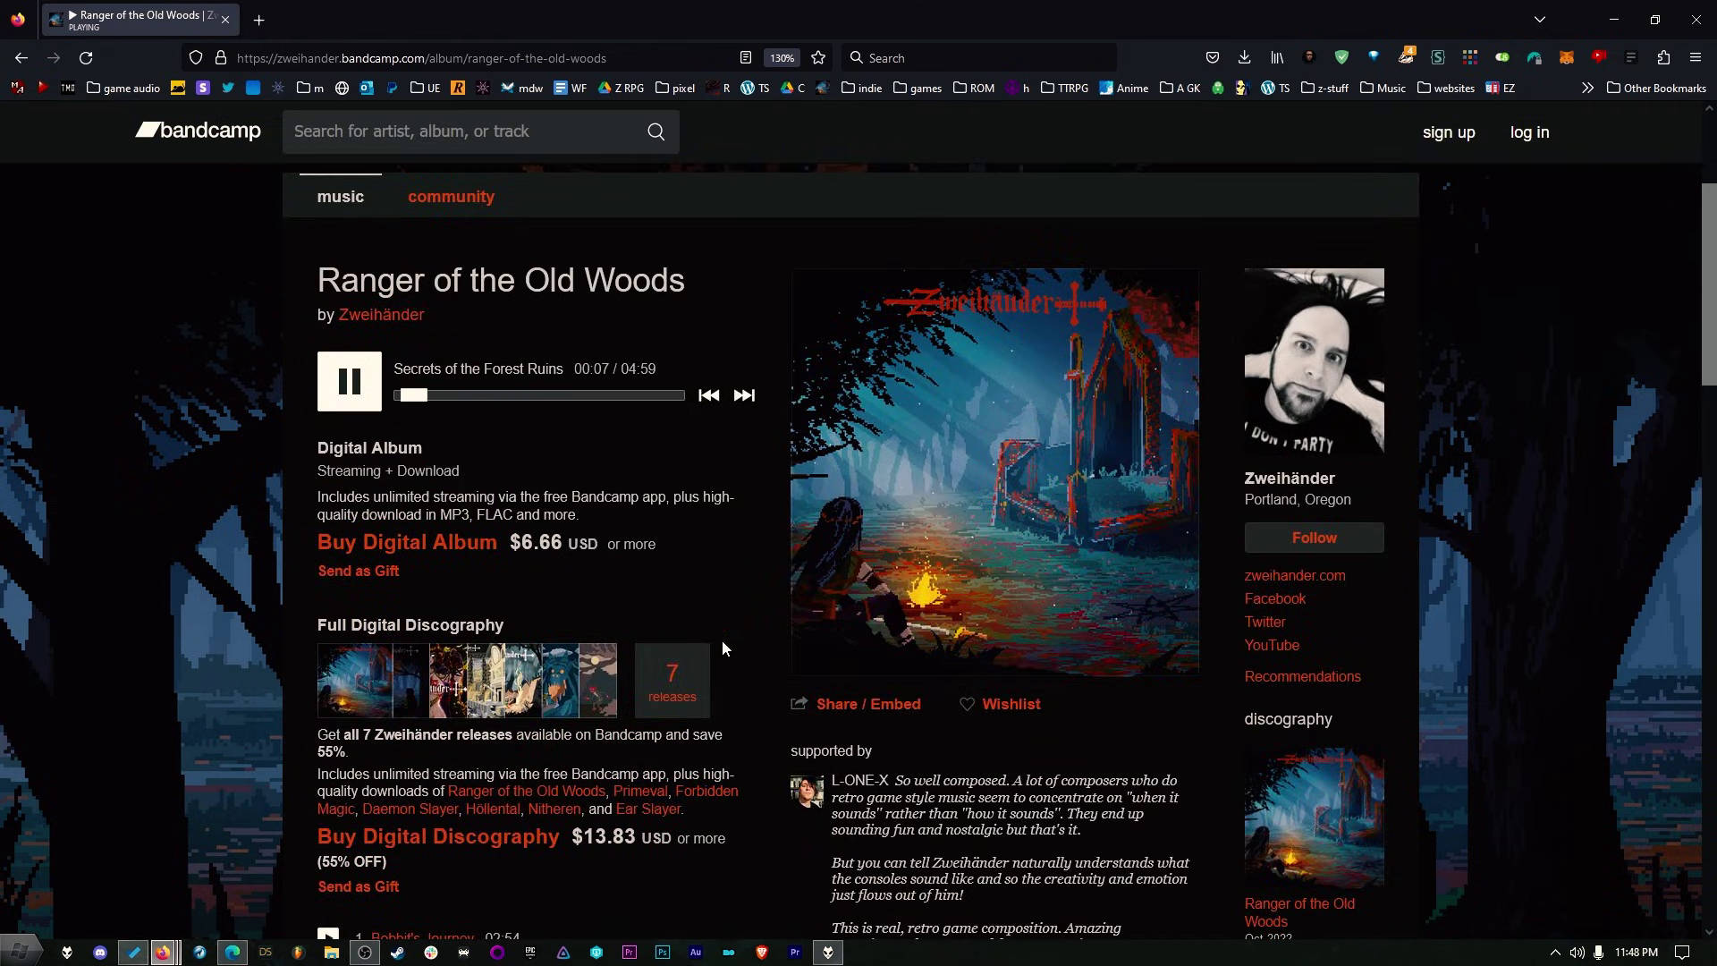